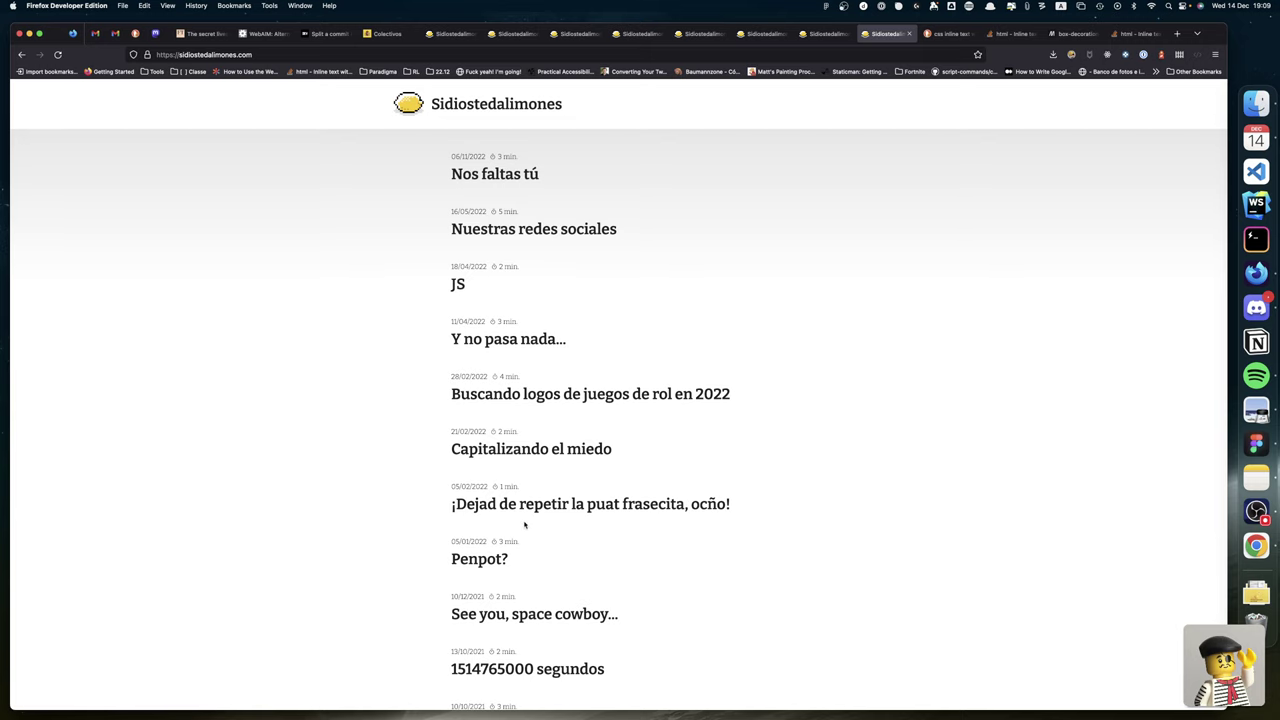
# Look over the Sidiostedalimones post list and narrow the browser window to a mobile-like width.
pyautogui.scroll(-2, 523, 523)
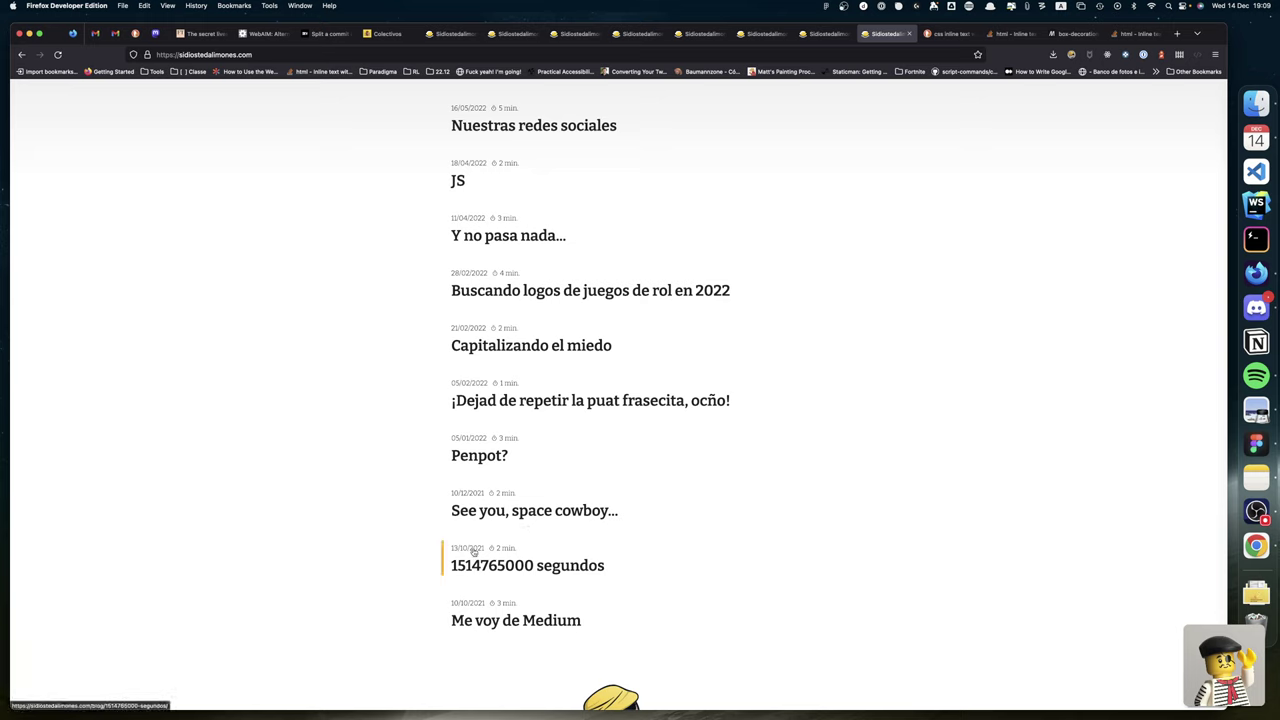
pyautogui.scroll(2, 474, 551)
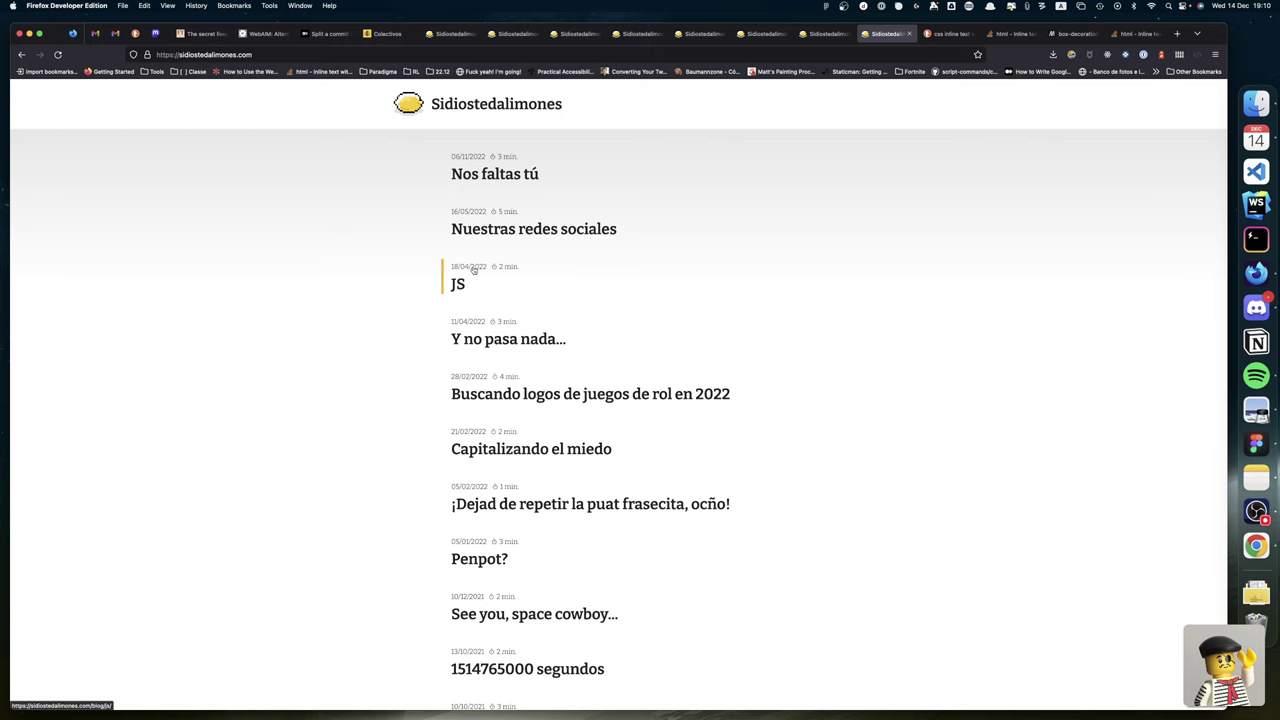
pyautogui.scroll(-1, 506, 171)
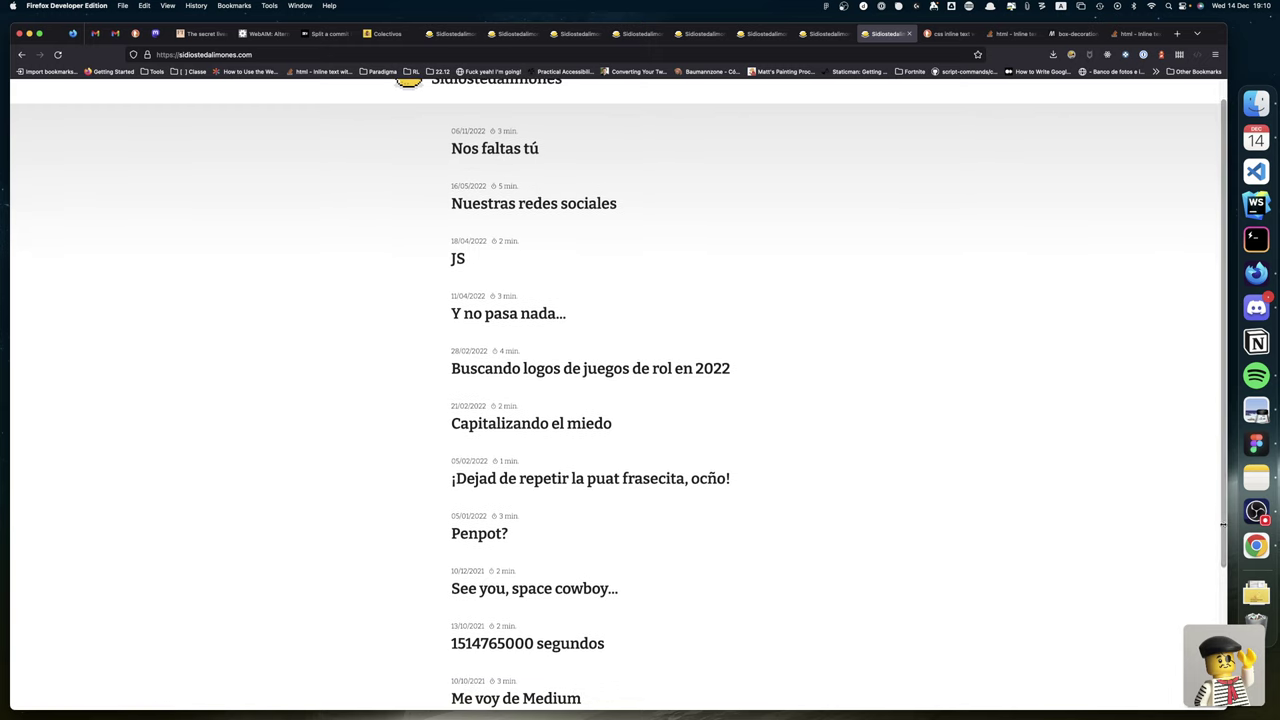
pyautogui.moveTo(1225, 530); pyautogui.dragTo(377, 458)
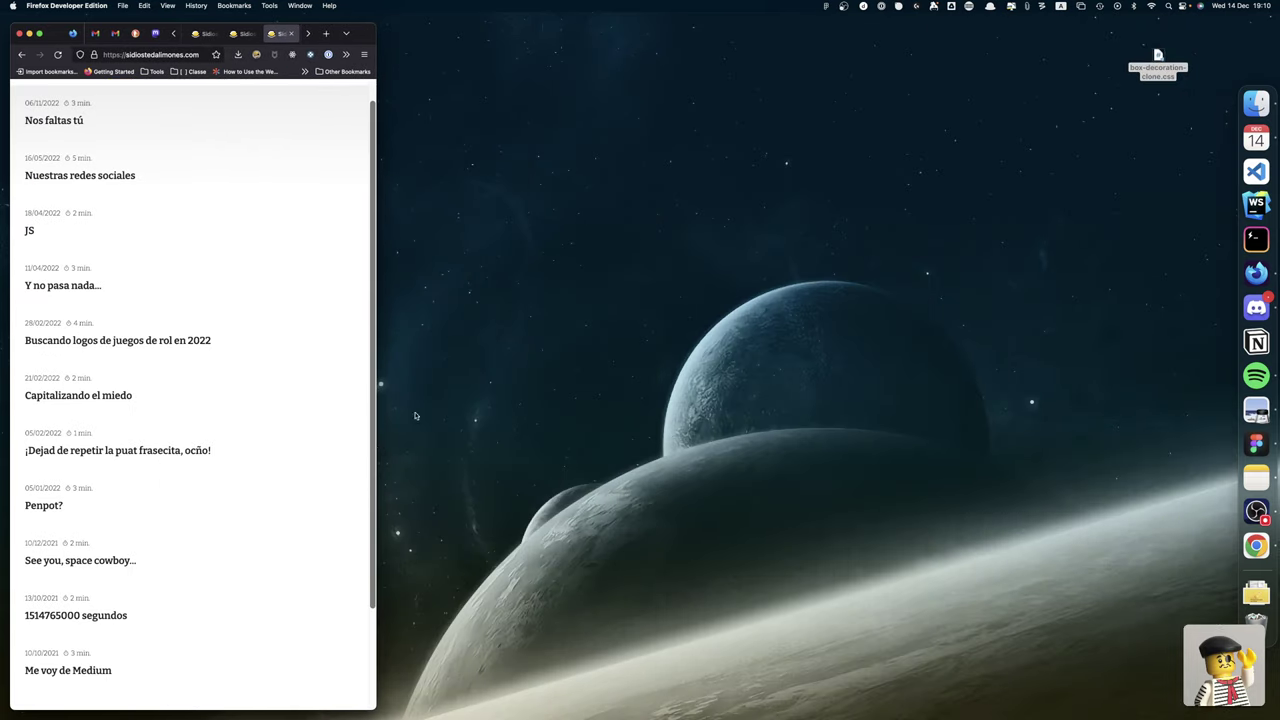
# Inspect the computed font size of the "Nos faltas tú" post title in the narrow window, and again with the window widened.
pyautogui.rightClick(57, 127)
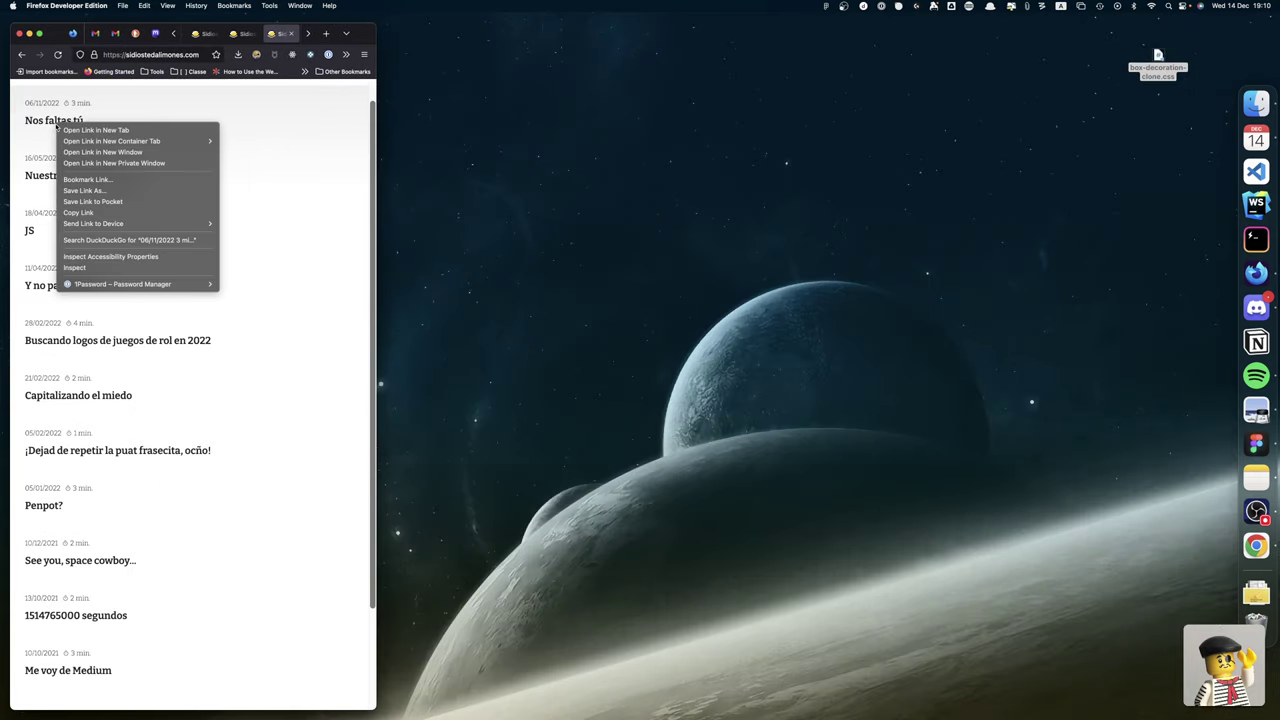
pyautogui.click(121, 268)
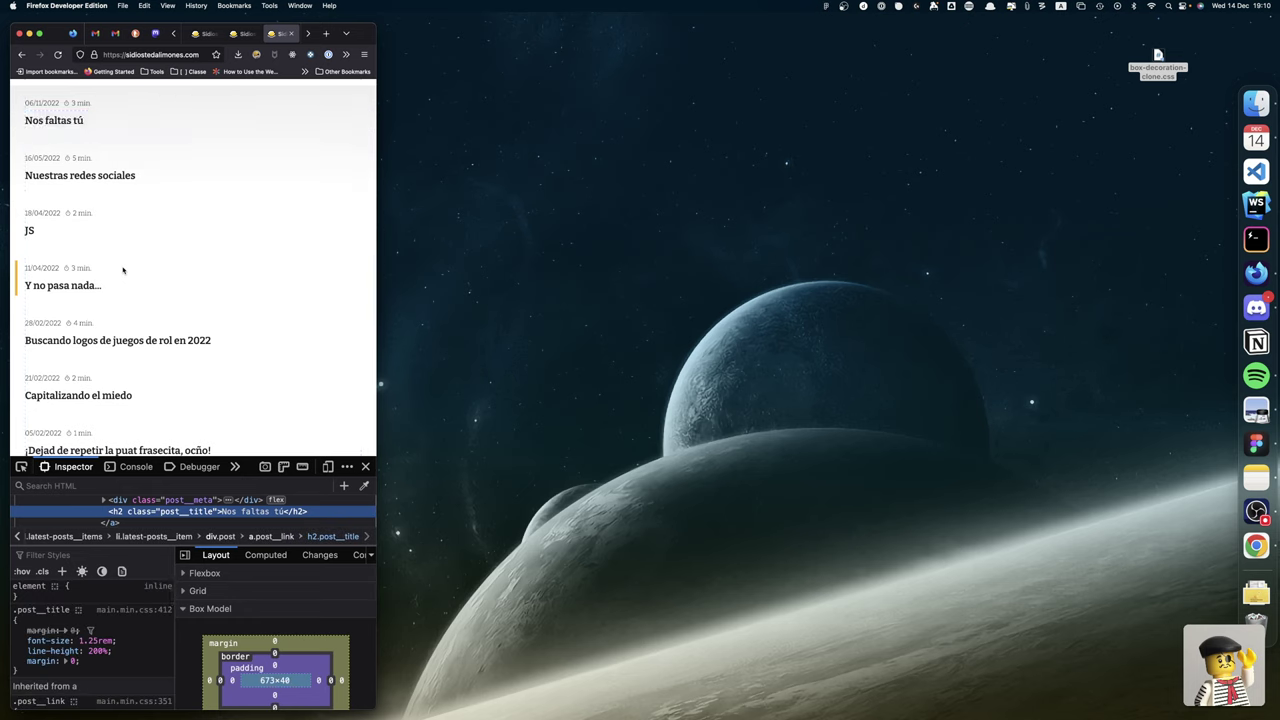
pyautogui.click(254, 558)
pyautogui.scroll(-3, 322, 619)
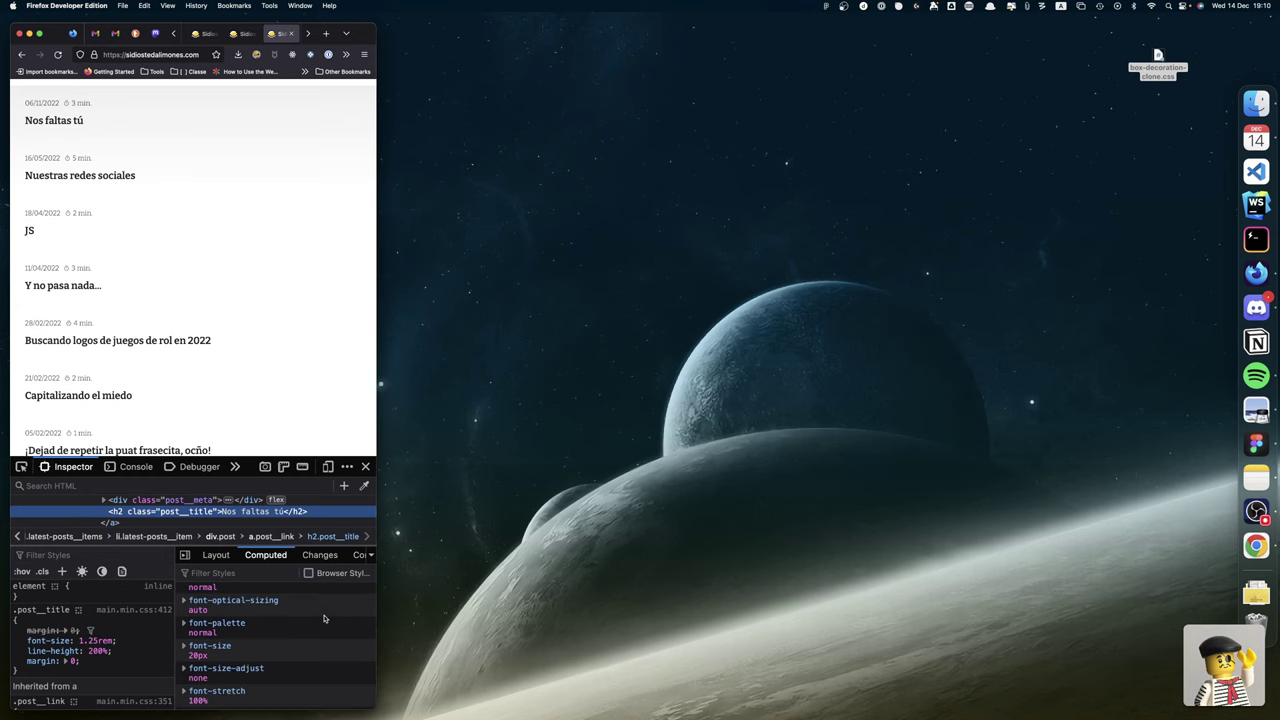
pyautogui.moveTo(376, 500); pyautogui.dragTo(946, 495)
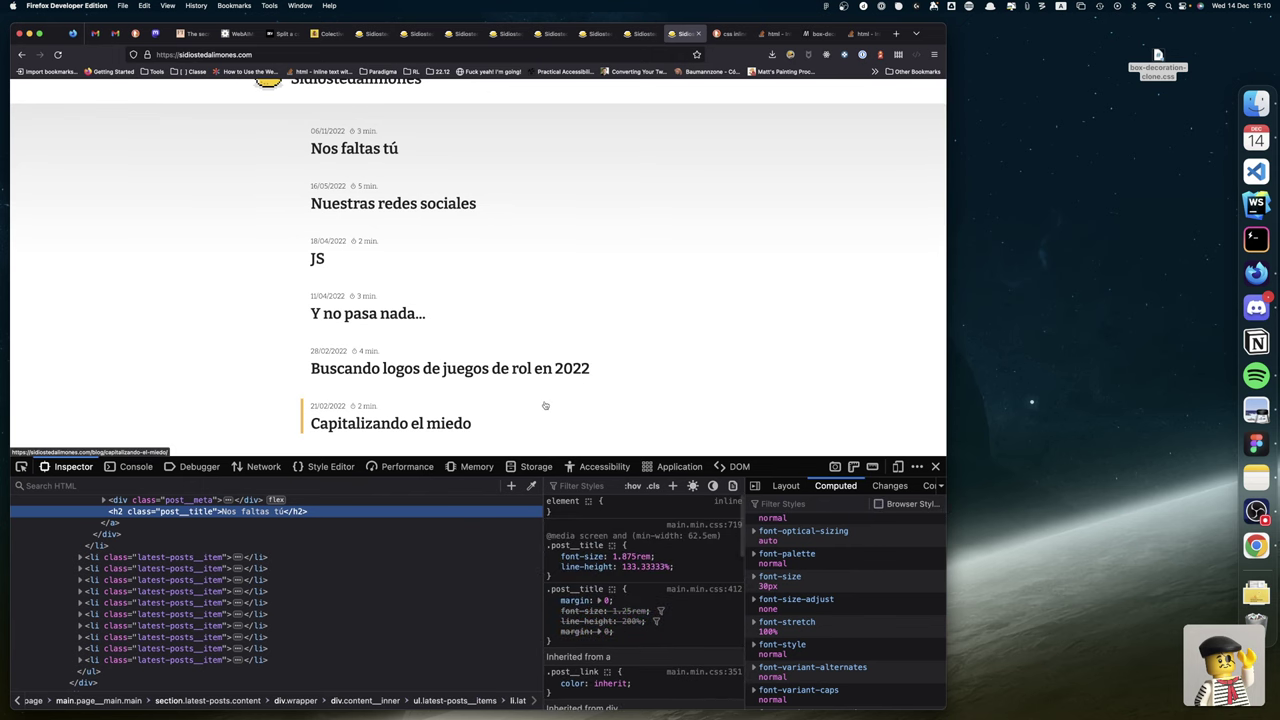
pyautogui.scroll(2, 384, 140)
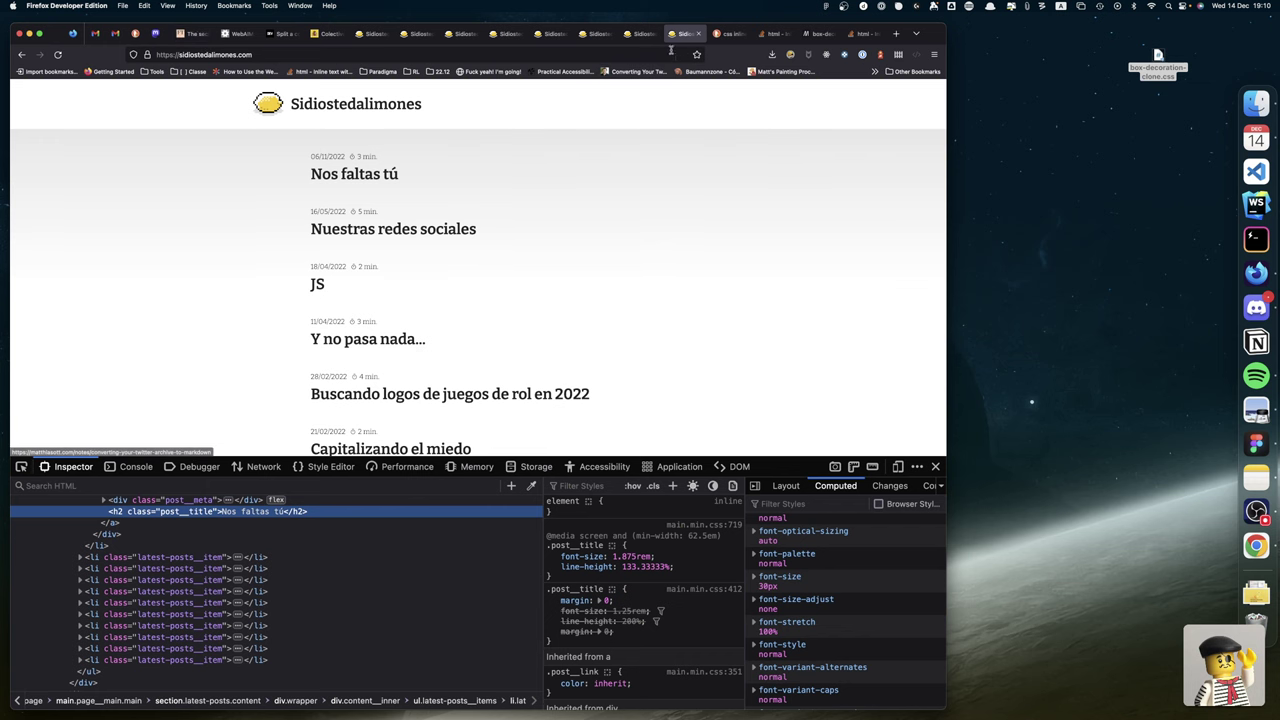
# Search the web for "a list apart" in the open "See you, space cowboy..." page's tab and open the A List Apart site.
pyautogui.click(640, 33)
pyautogui.click(517, 55)
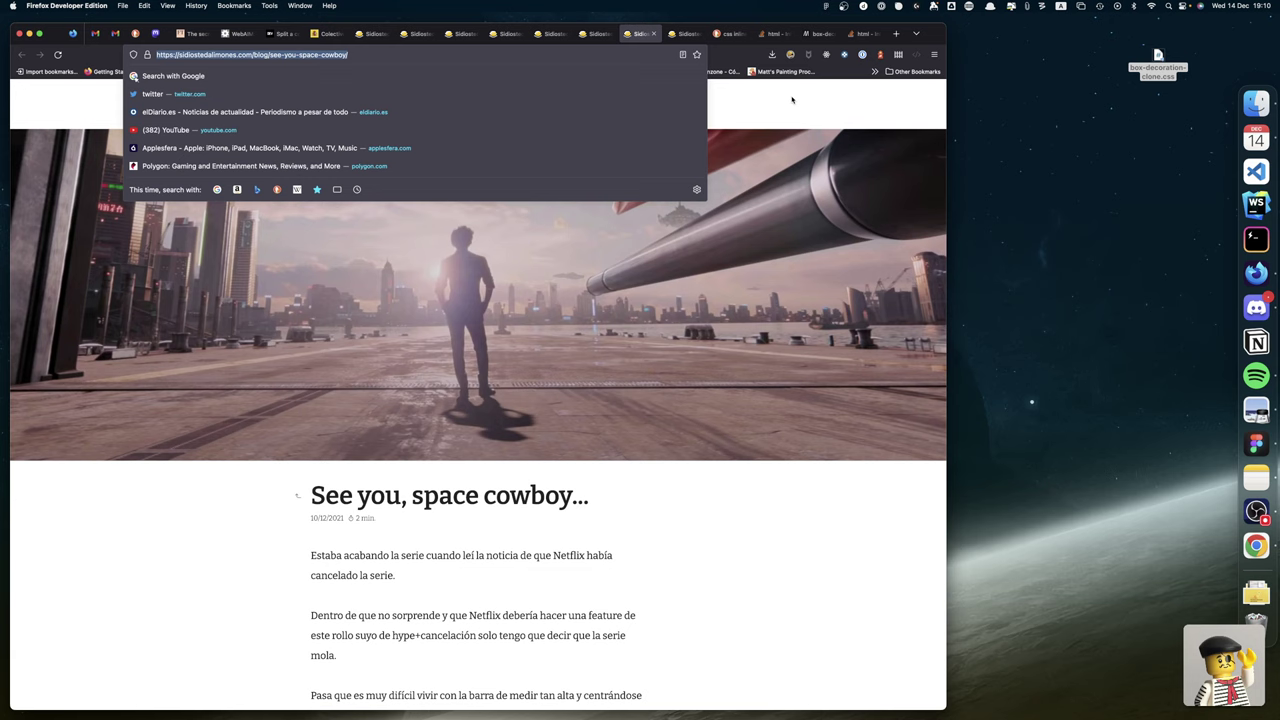
pyautogui.write('a lis')
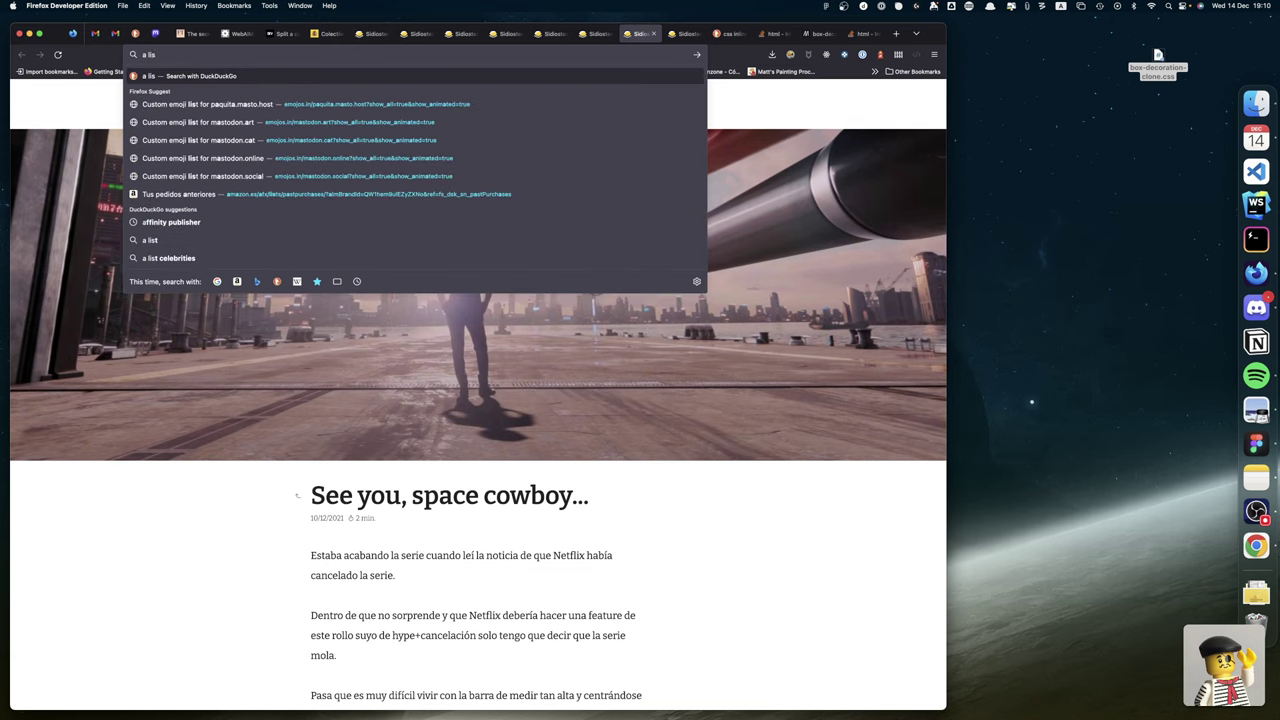
pyautogui.write('t apart')
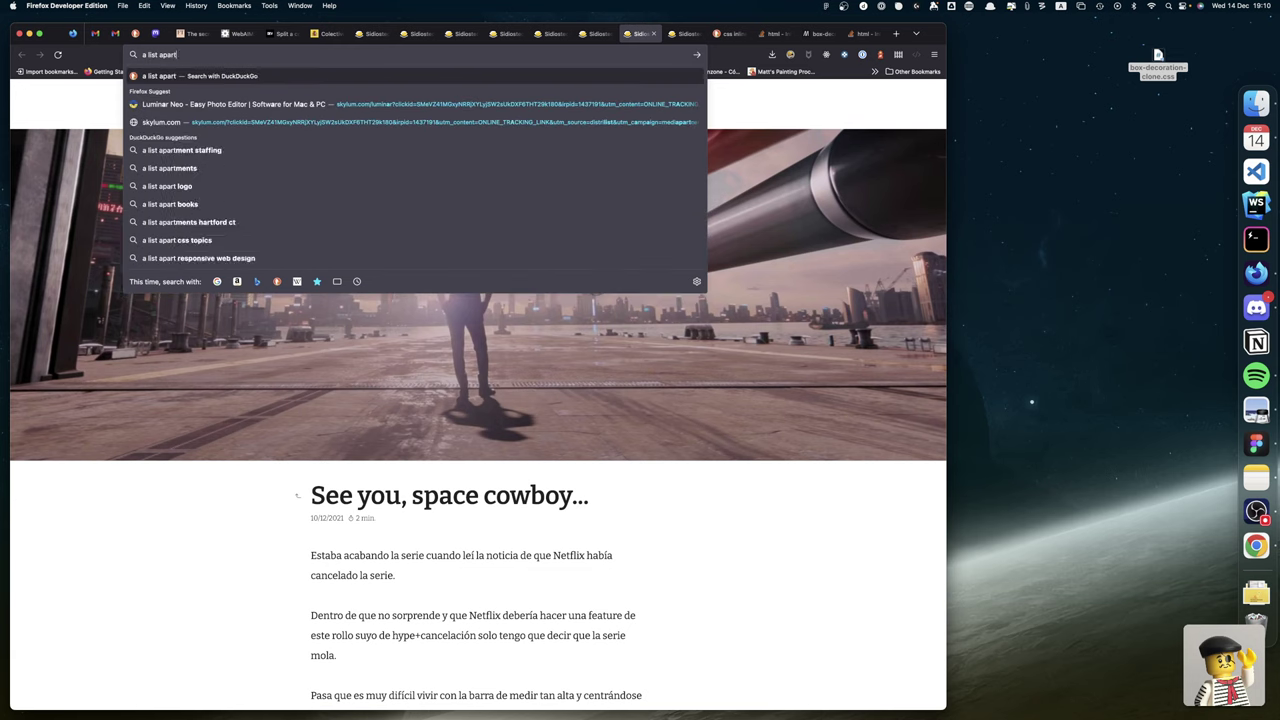
pyautogui.press('Return')
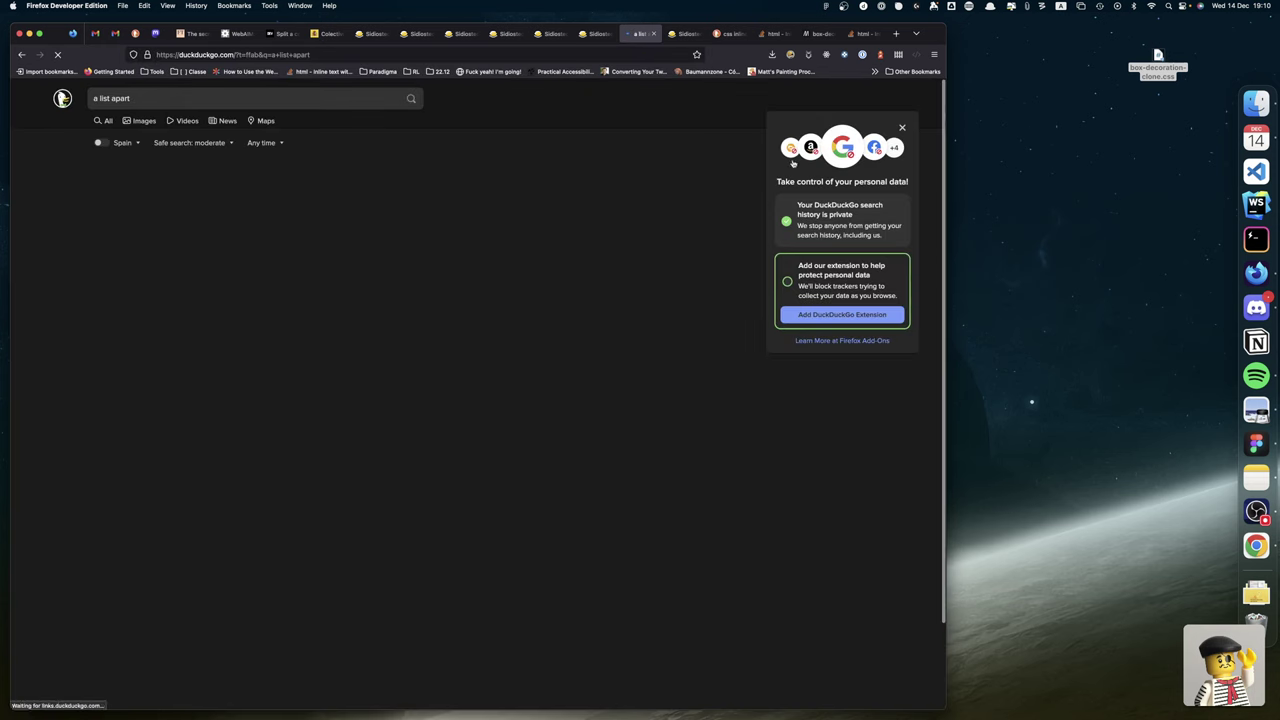
pyautogui.click(183, 185)
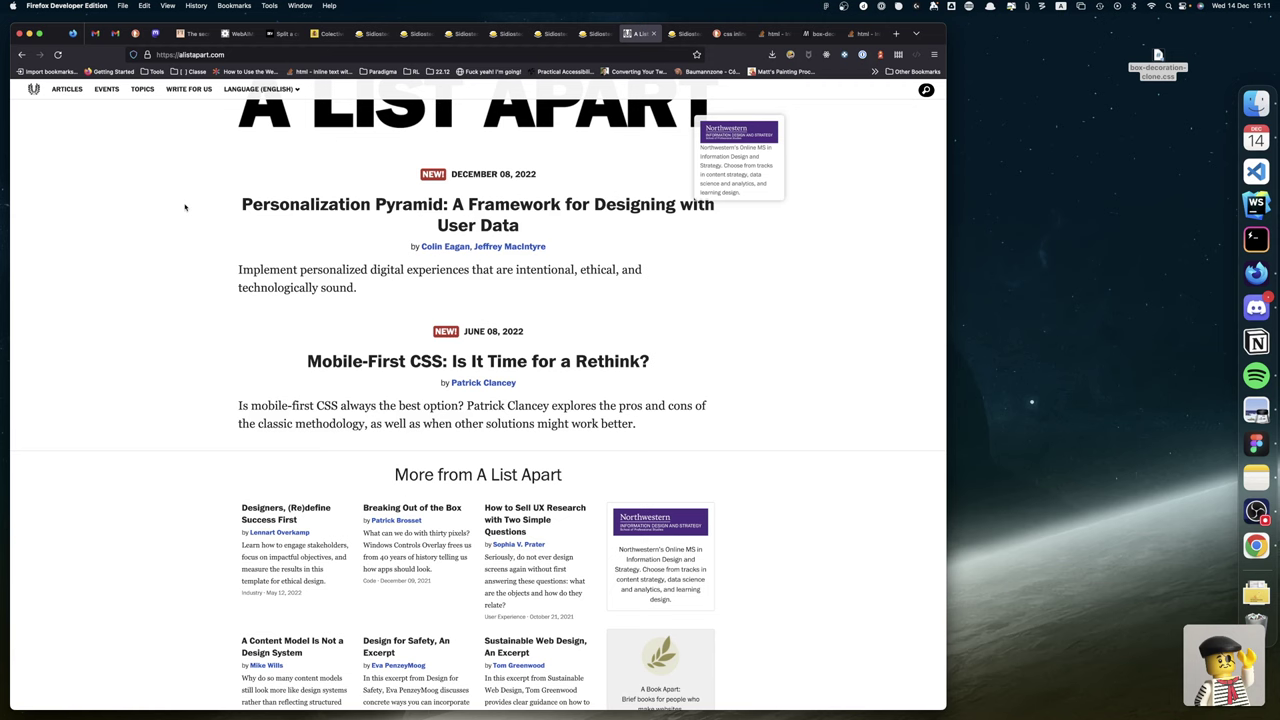
# Look over the A List Apart home page layout and open its Articles listing.
pyautogui.scroll(-3, 421, 338)
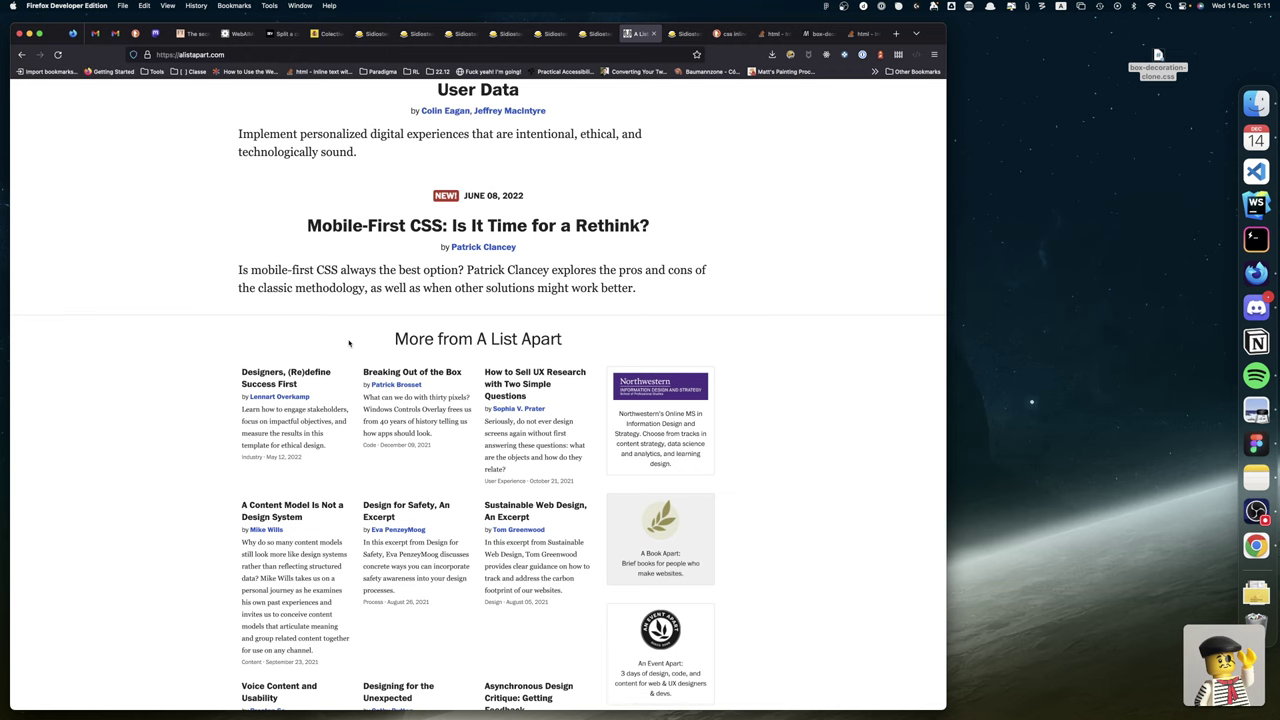
pyautogui.scroll(3, 355, 360)
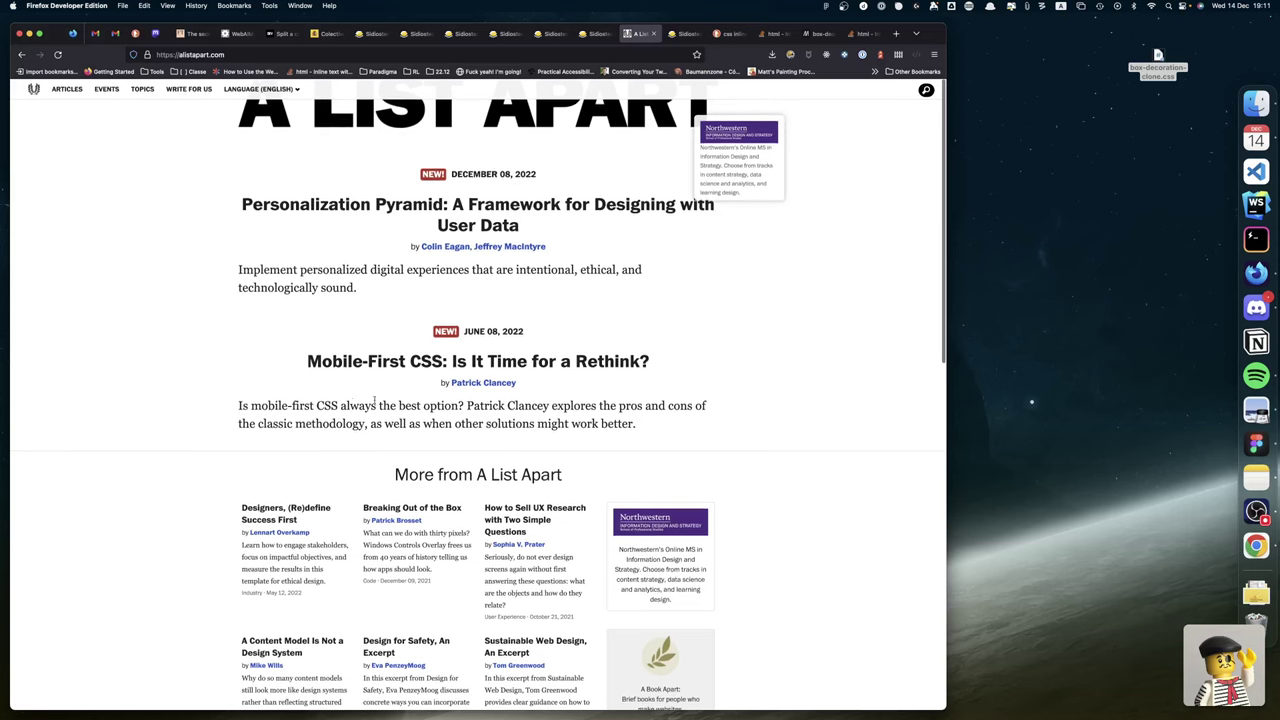
pyautogui.click(71, 93)
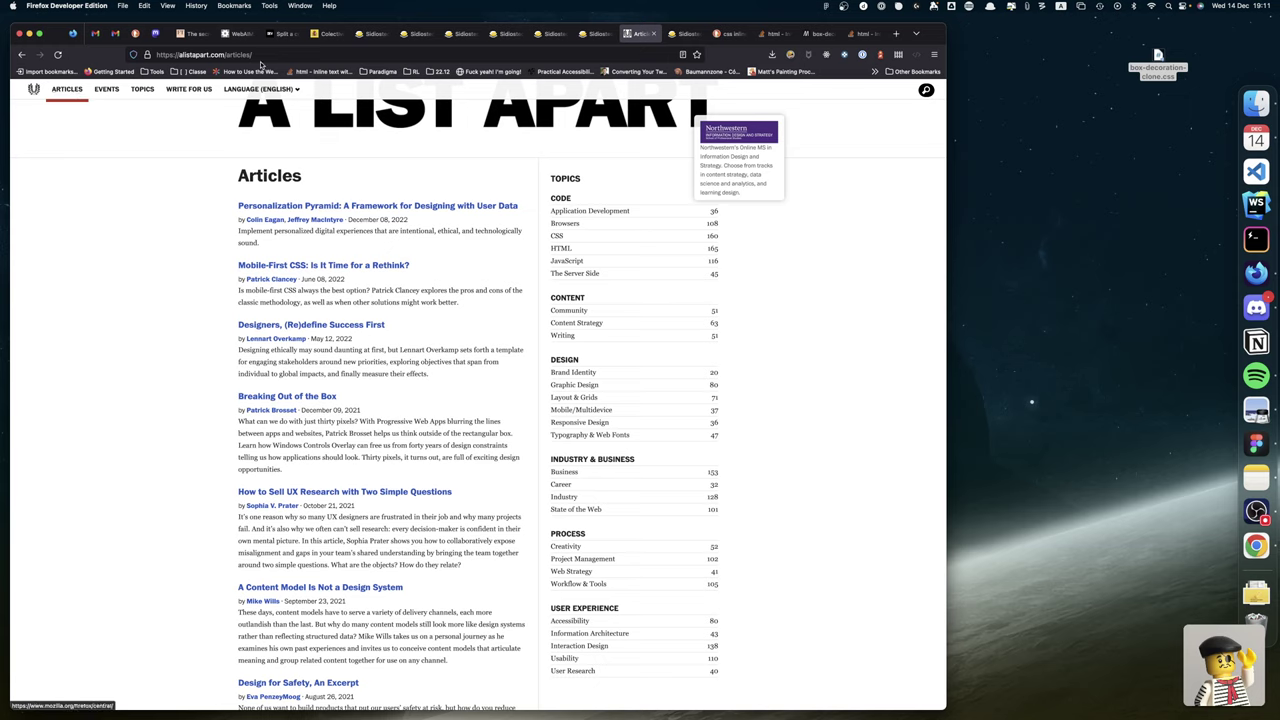
# Look up the web designer's personal .com domain, open the site from the search results and go to its blog.
pyautogui.click(263, 55)
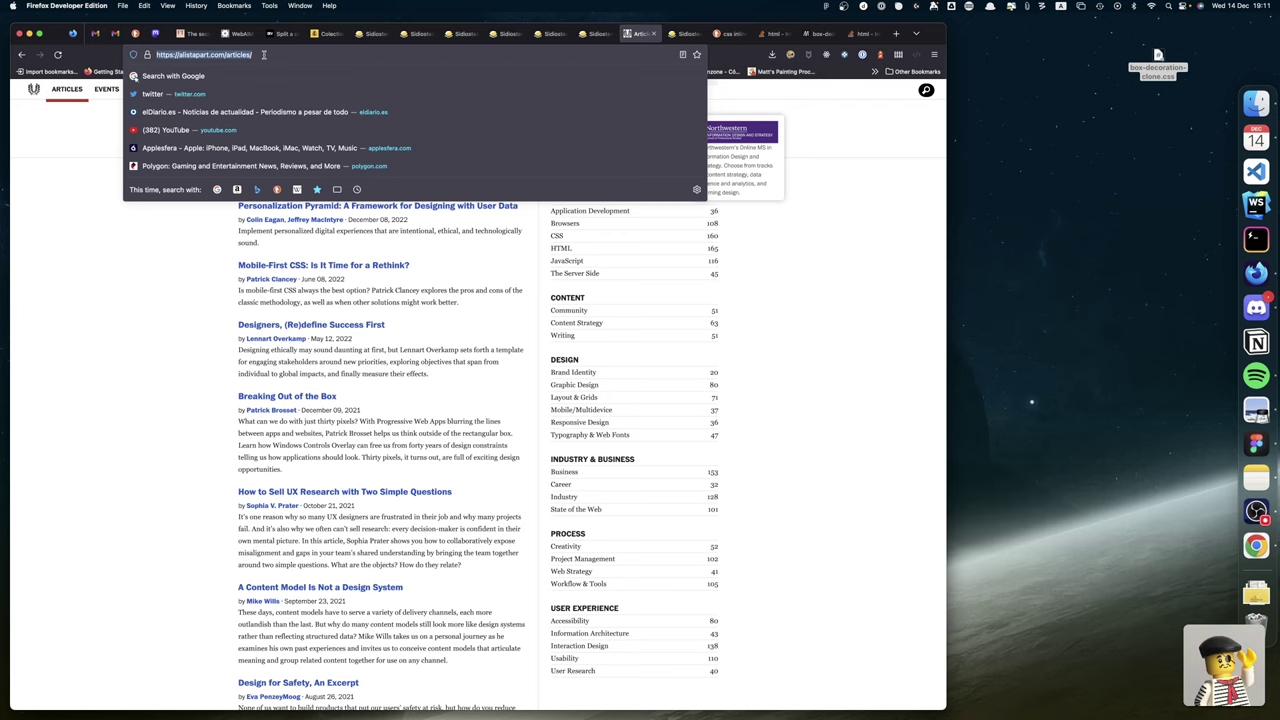
pyautogui.write('javier')
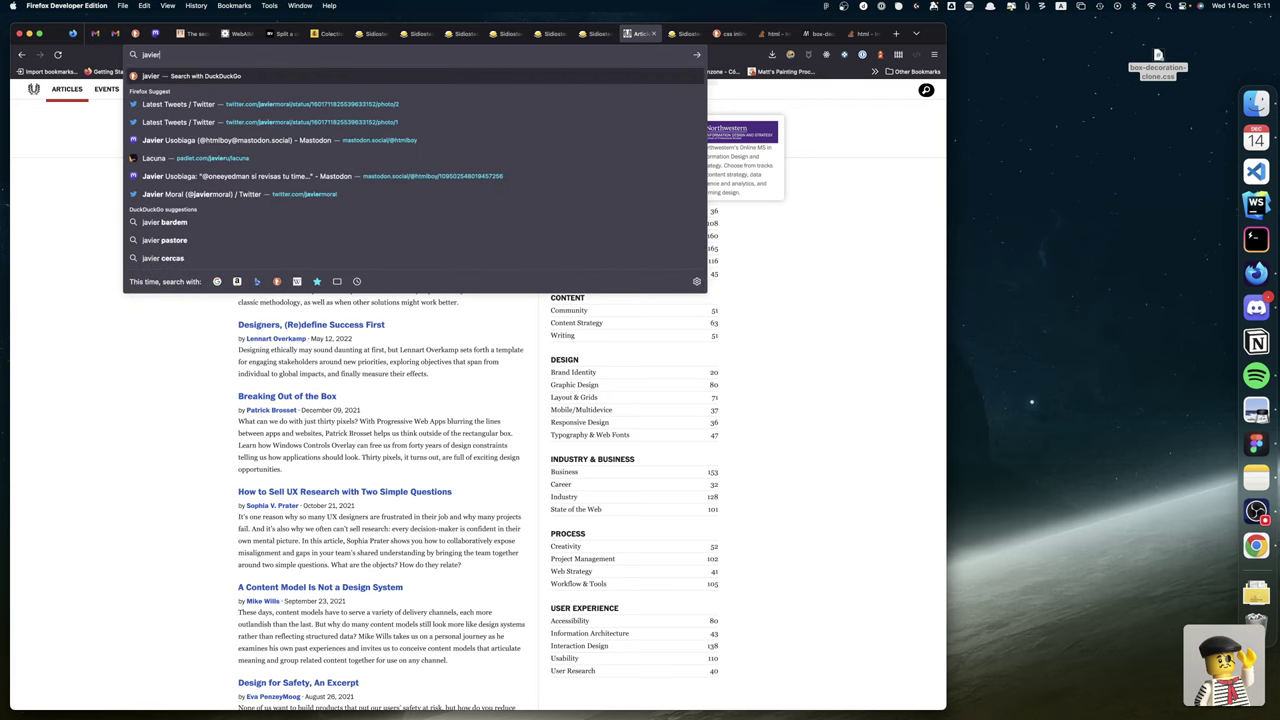
pyautogui.write('uso')
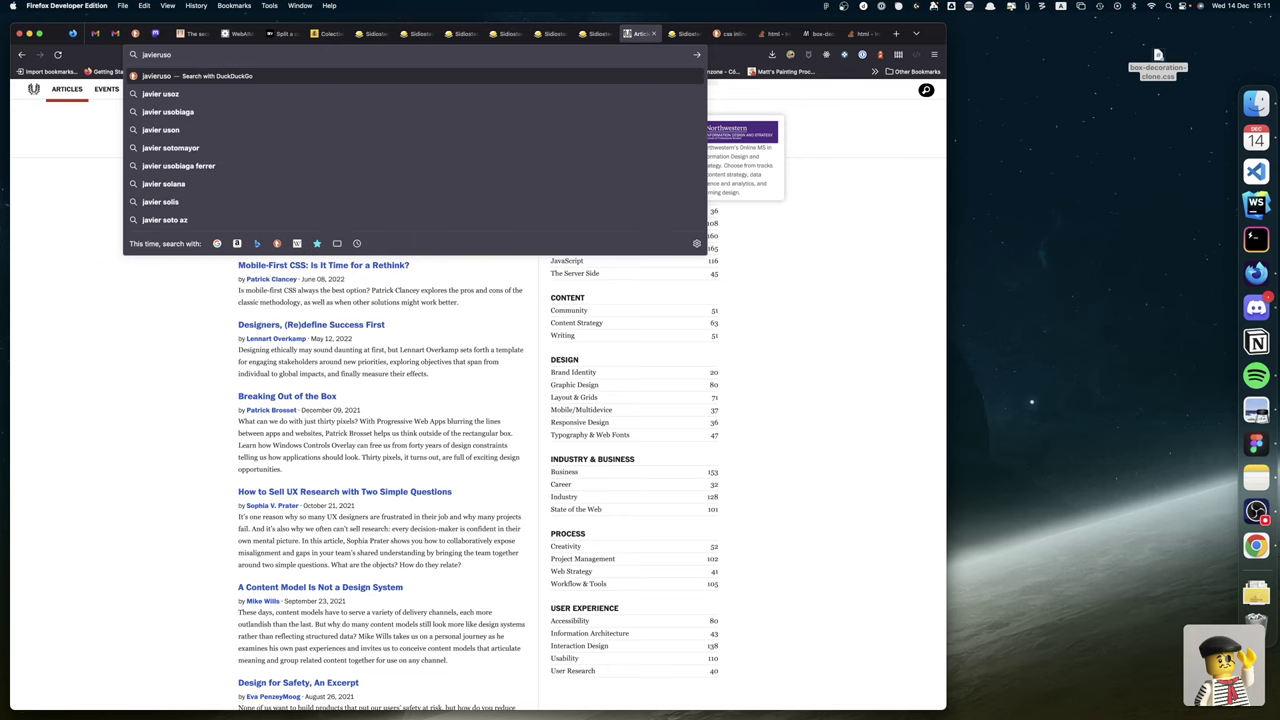
pyautogui.write('biaga,')
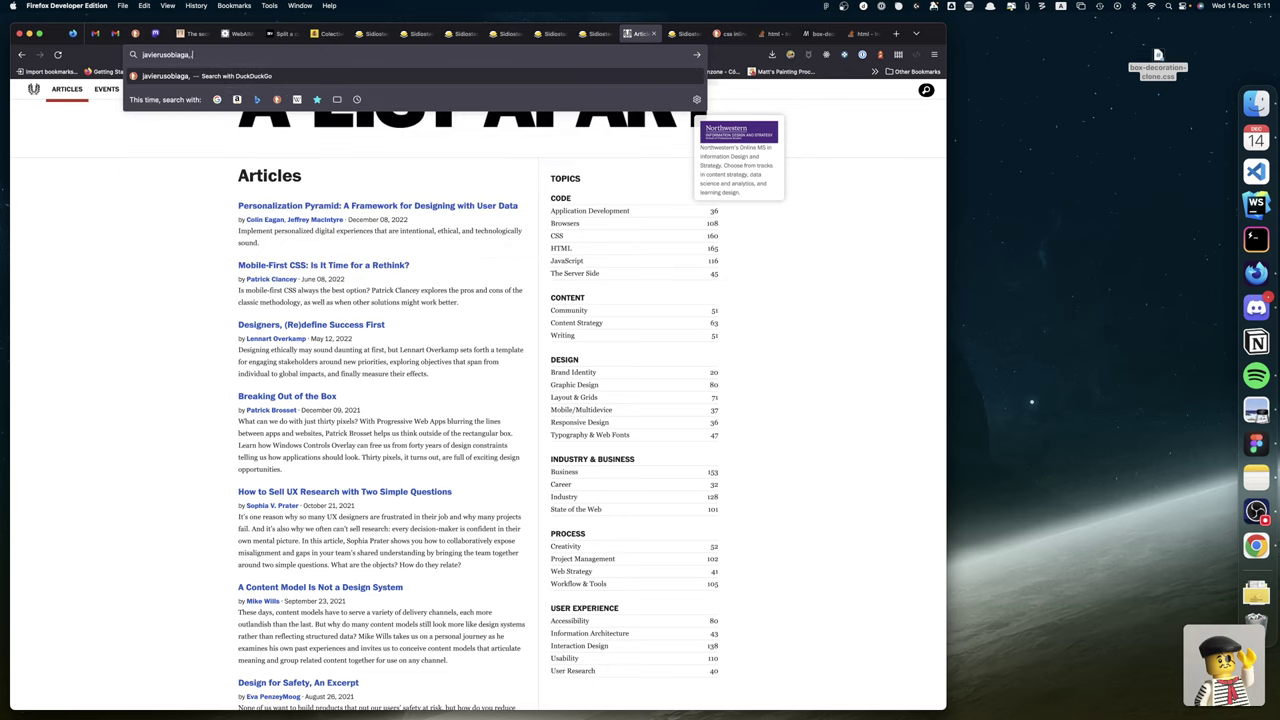
pyautogui.press('BackSpace')
pyautogui.write('.com')
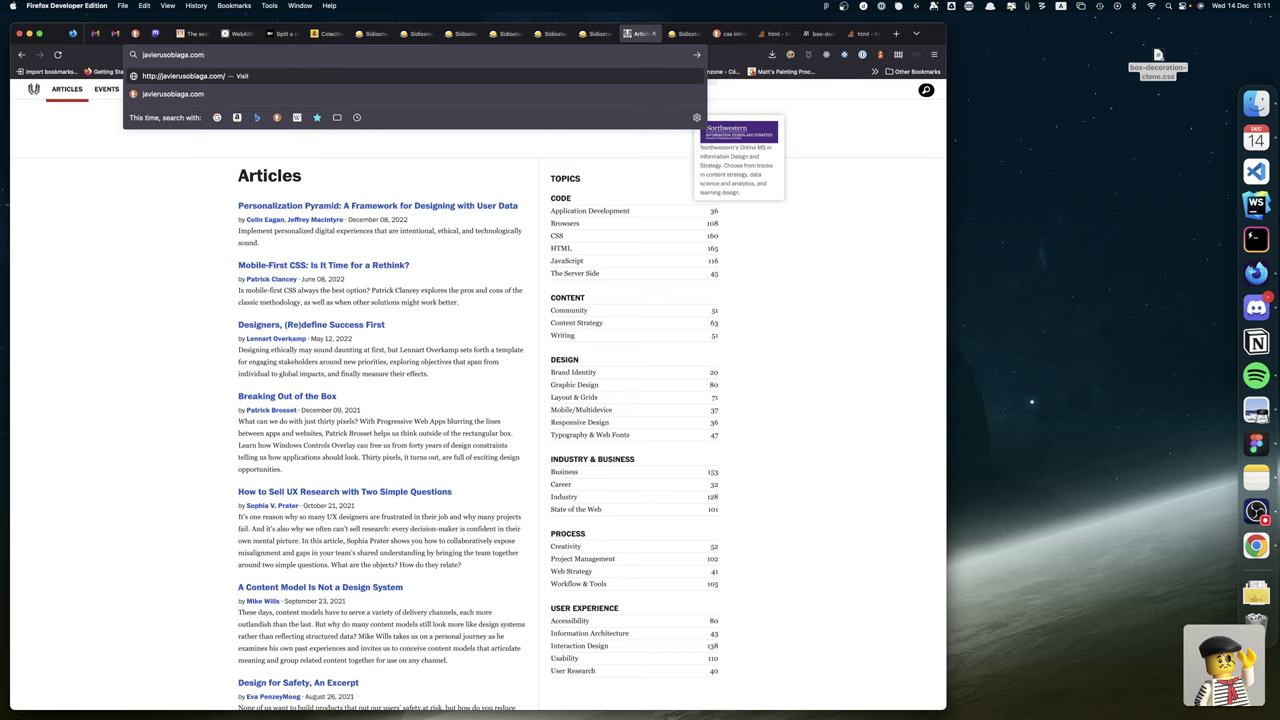
pyautogui.press('Return')
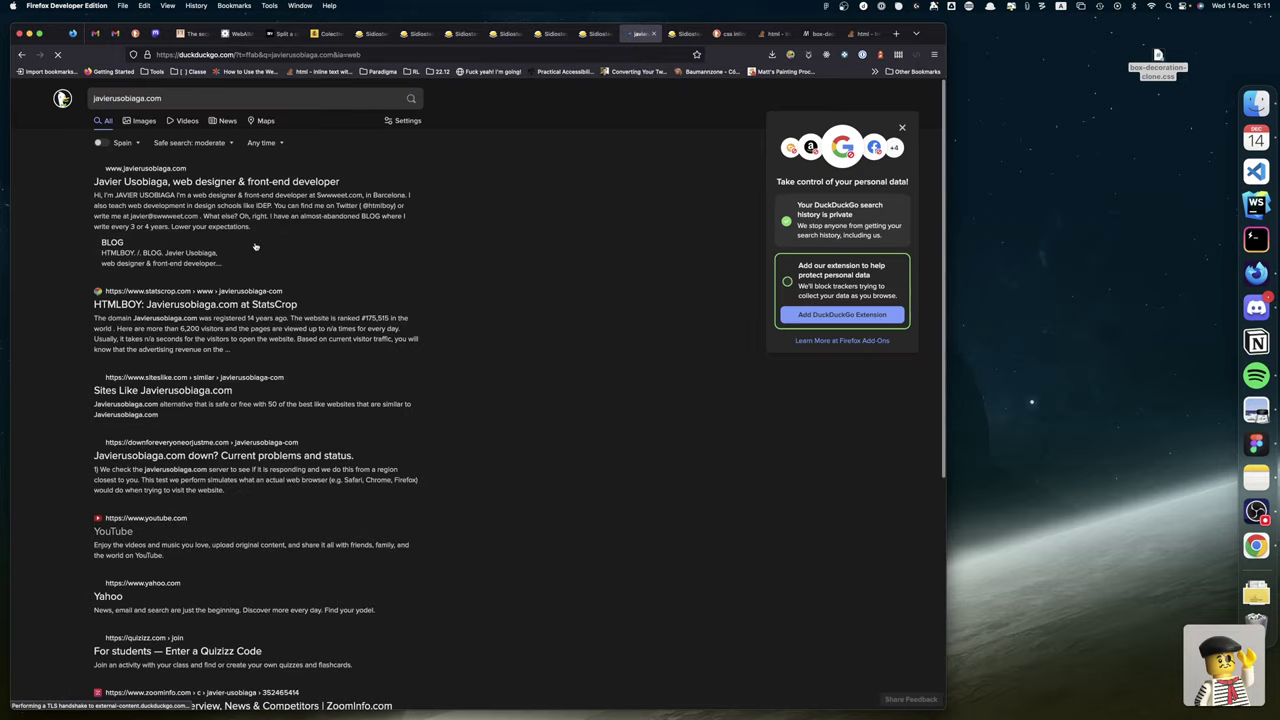
pyautogui.click(197, 183)
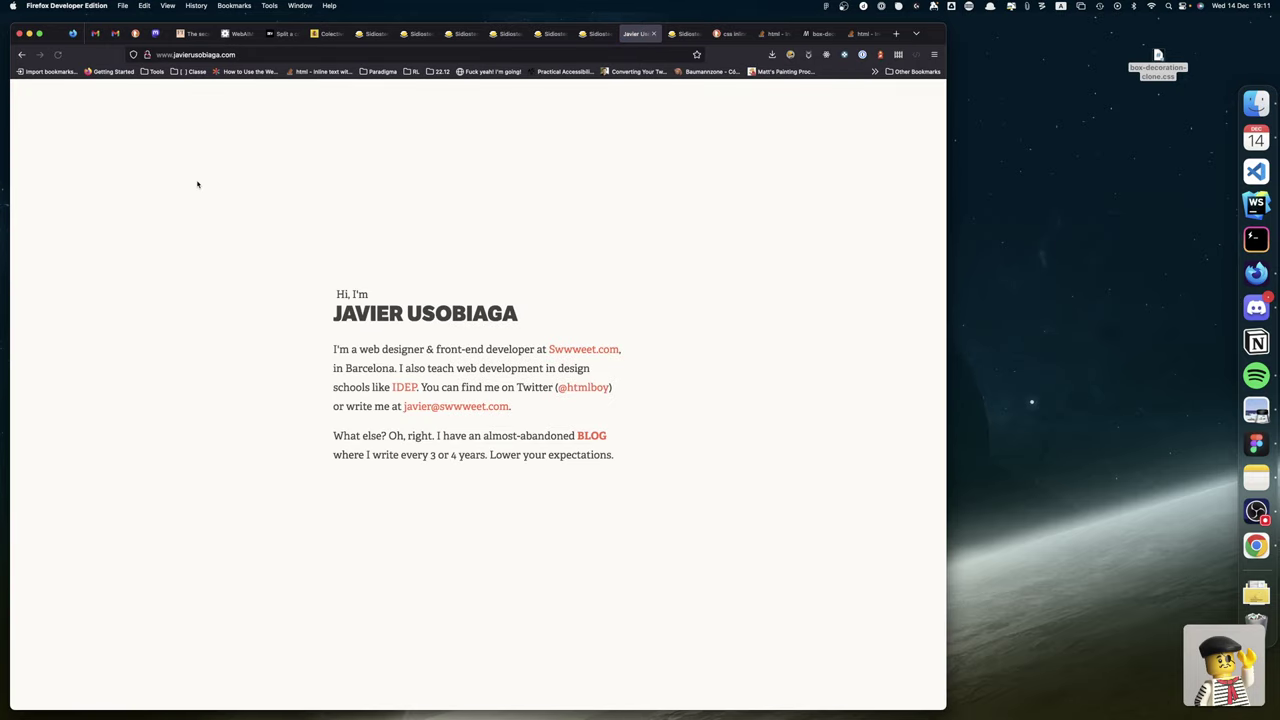
pyautogui.click(596, 436)
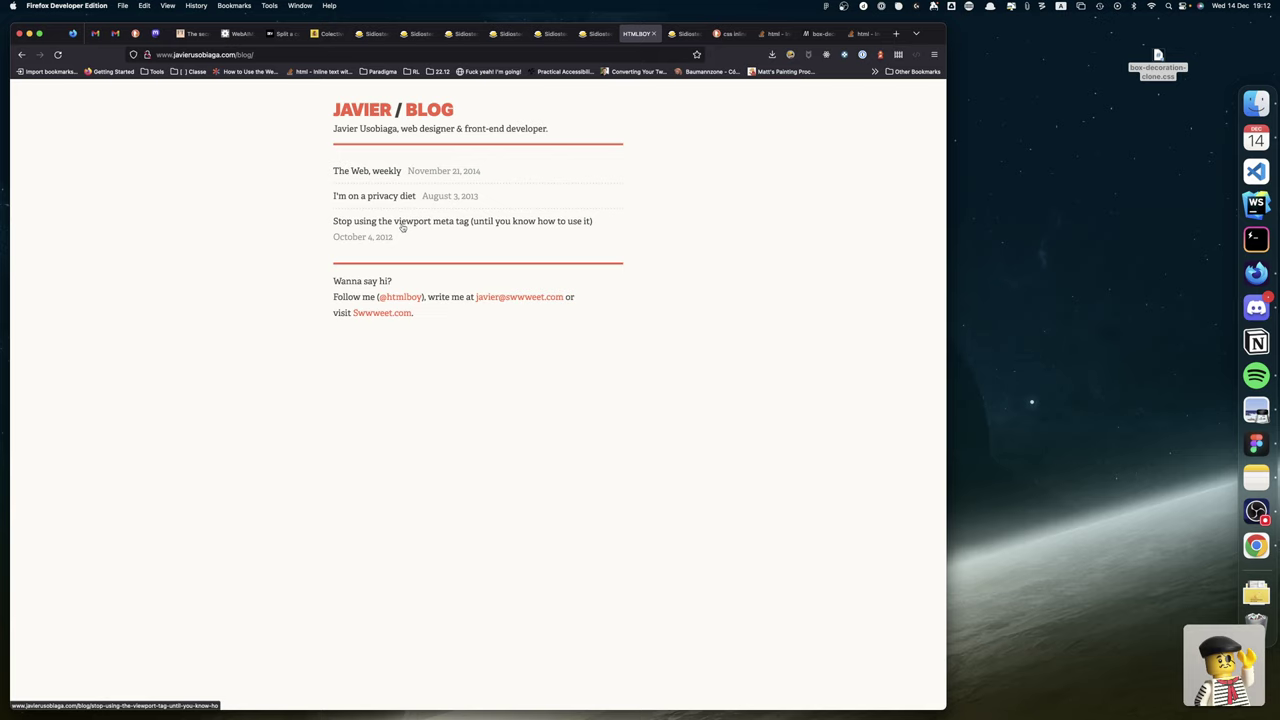
# Load the peruho.com website in the same tab.
pyautogui.click(266, 55)
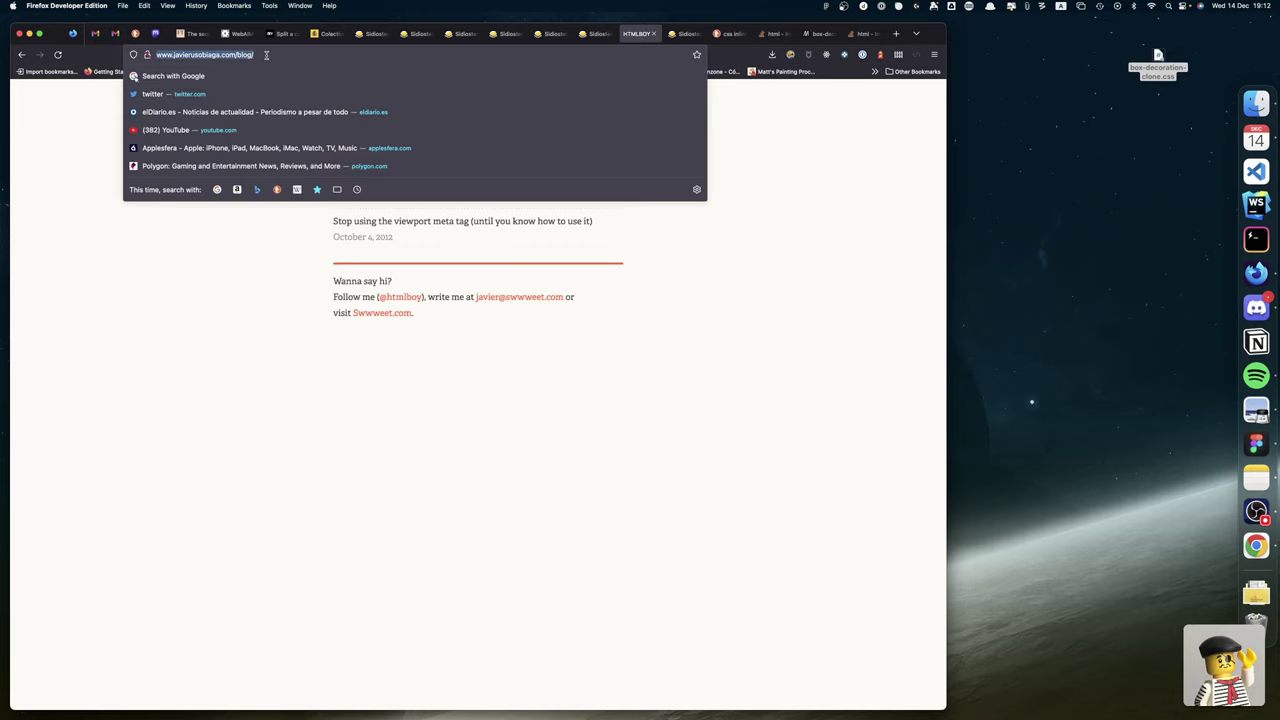
pyautogui.write('peruho.com/')
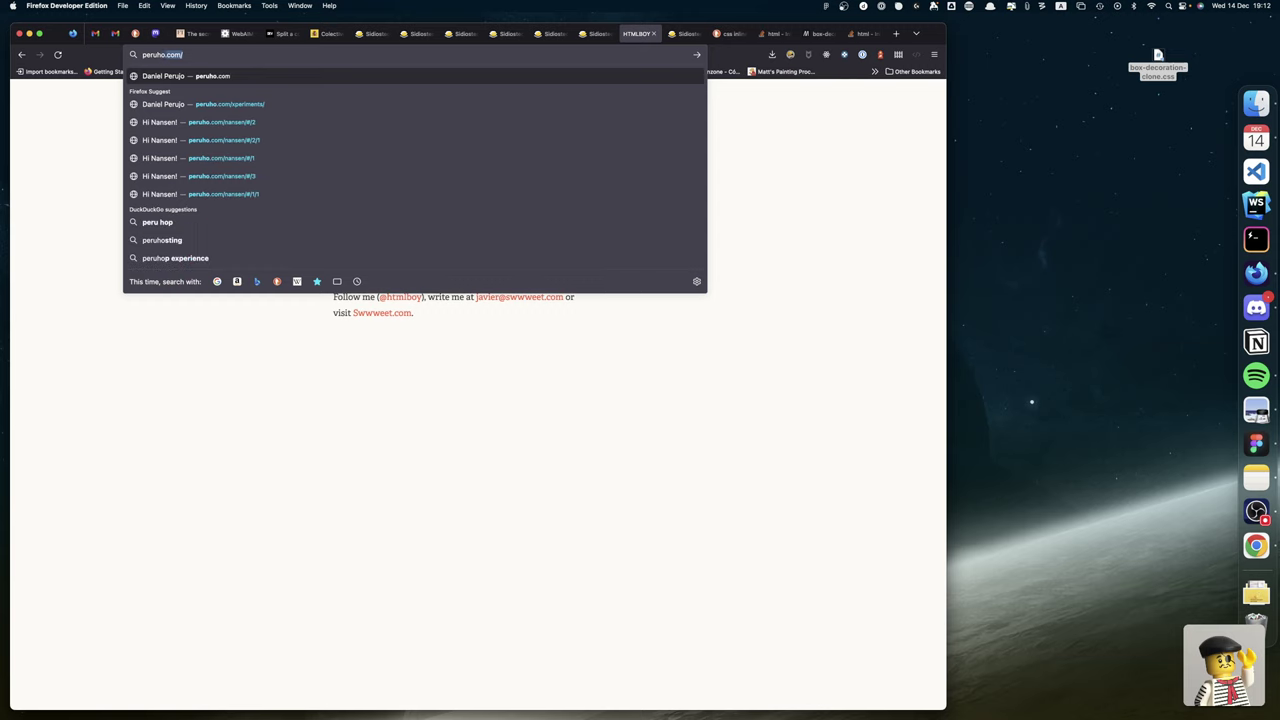
pyautogui.press('Return')
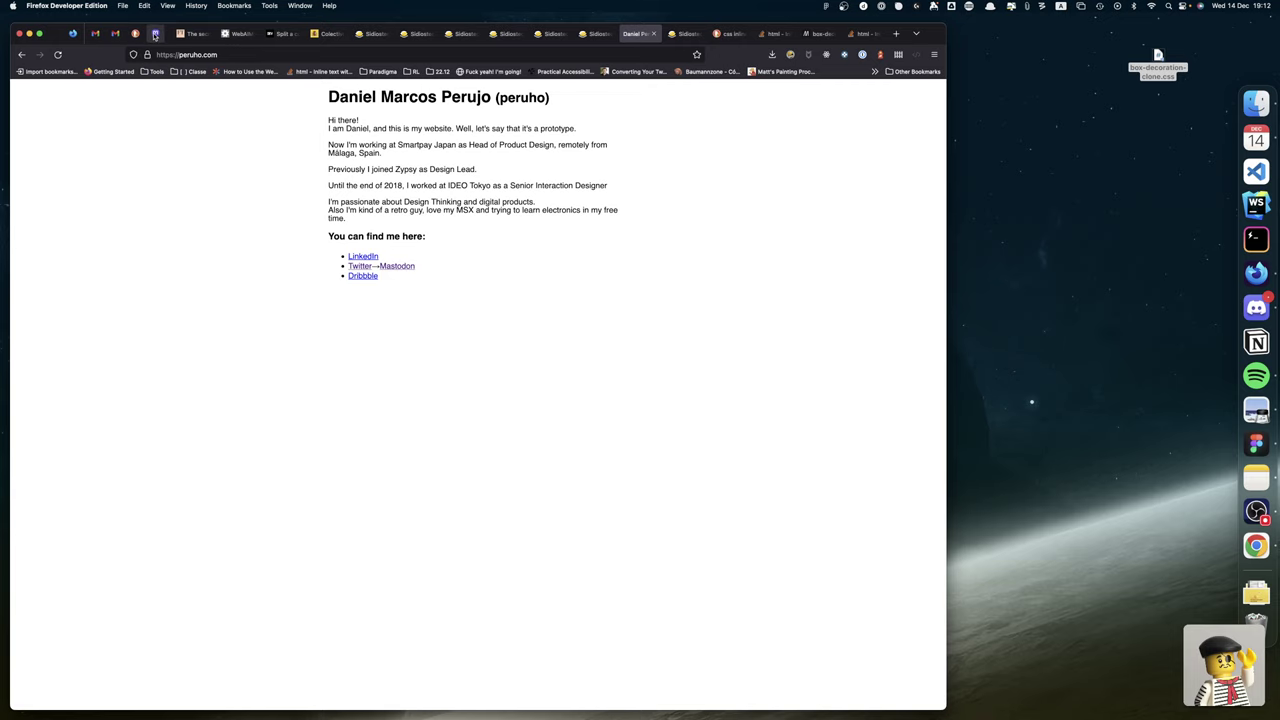
# Switch to Mastodon and search for the fiction blogger's account, entering the handle with a leading @.
pyautogui.click(155, 34)
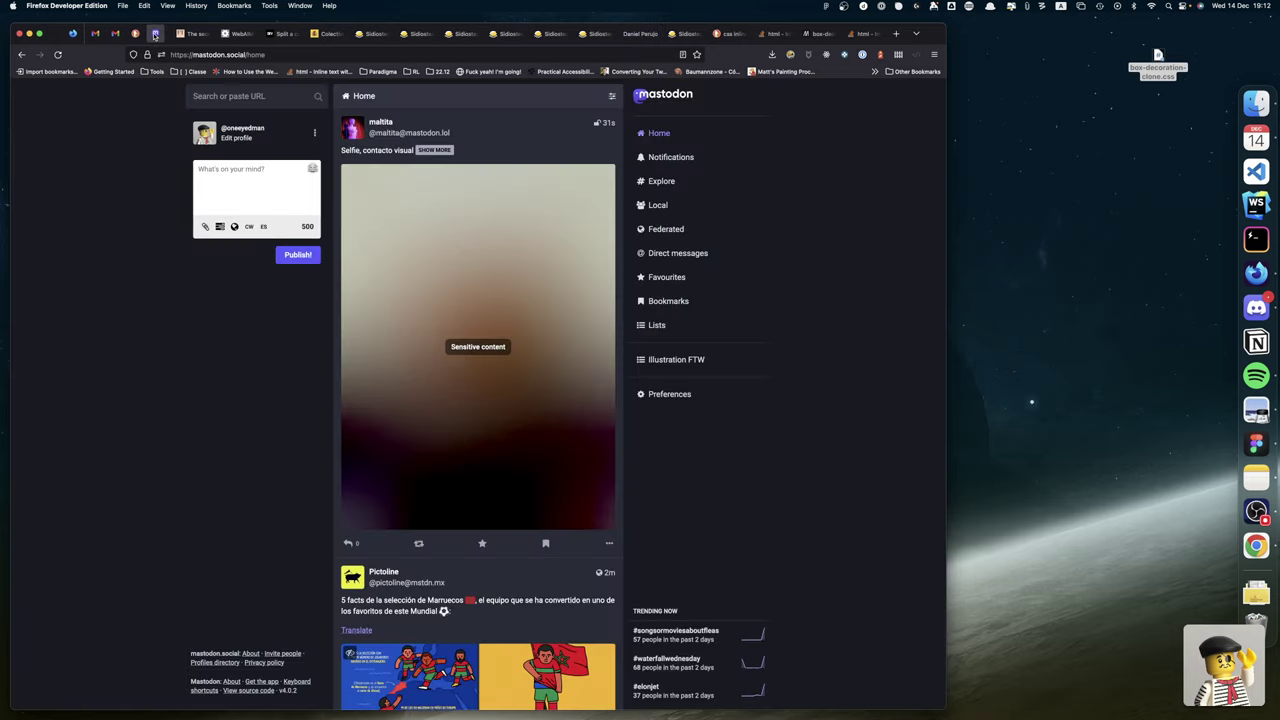
pyautogui.click(254, 97)
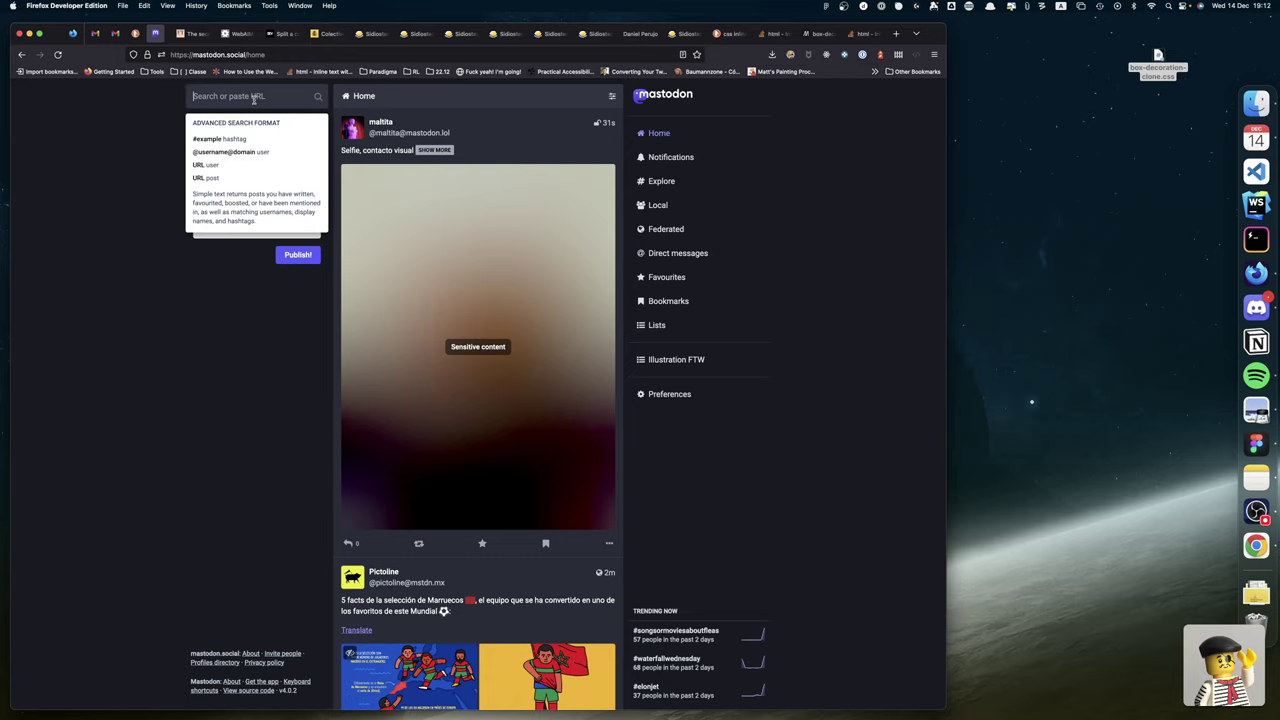
pyautogui.write('ibnu')
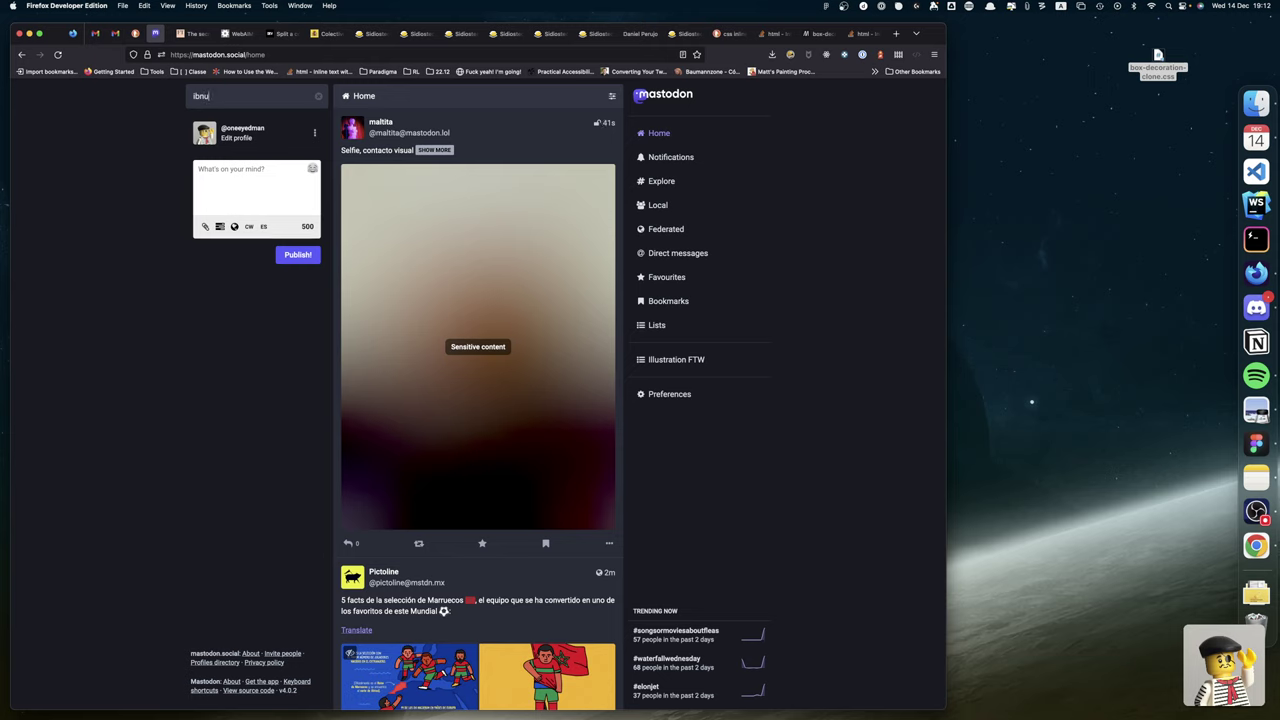
pyautogui.write('sabel')
pyautogui.press('Return')
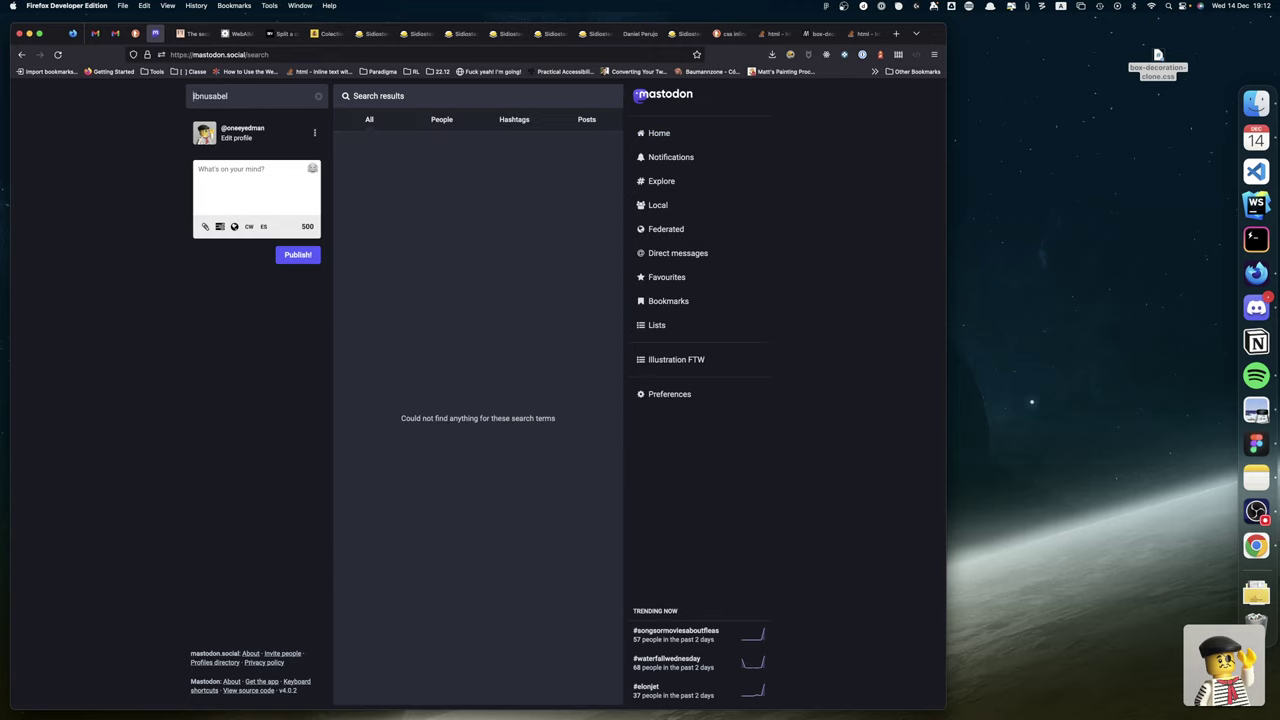
pyautogui.write('@')
pyautogui.press('Return')
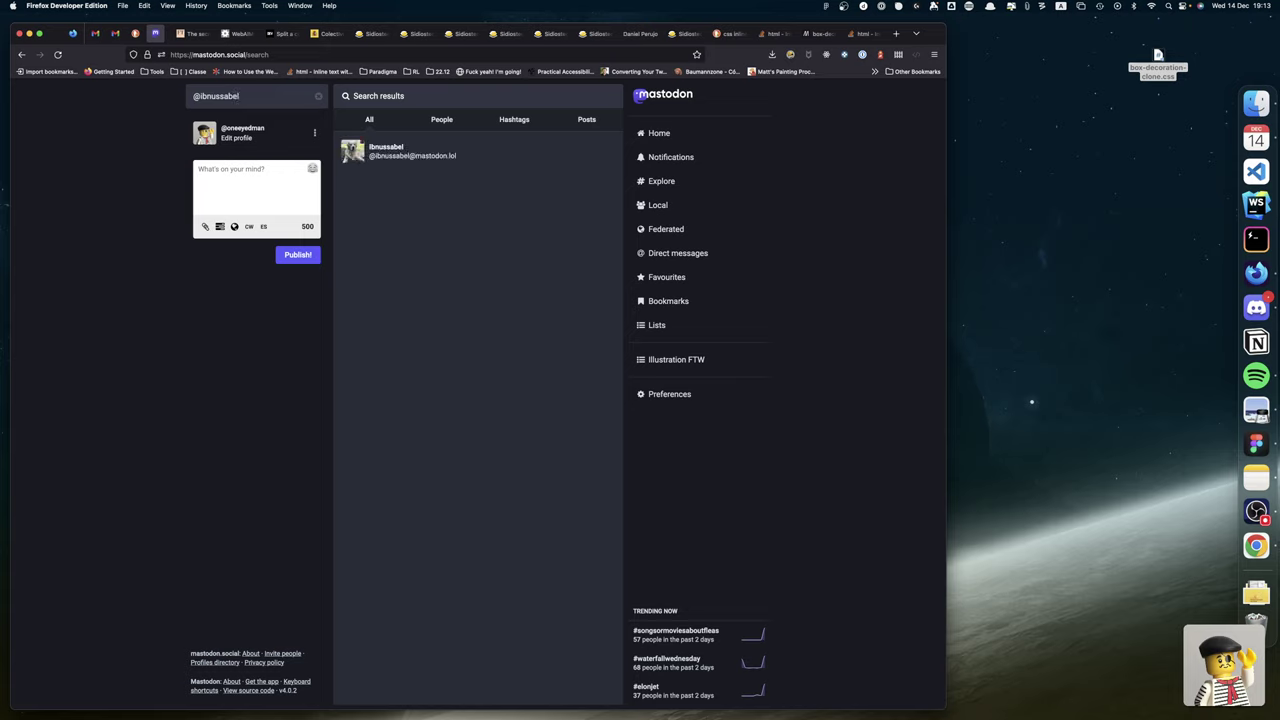
# Open the found account's profile and follow its "Mis relatos" website link.
pyautogui.click(381, 146)
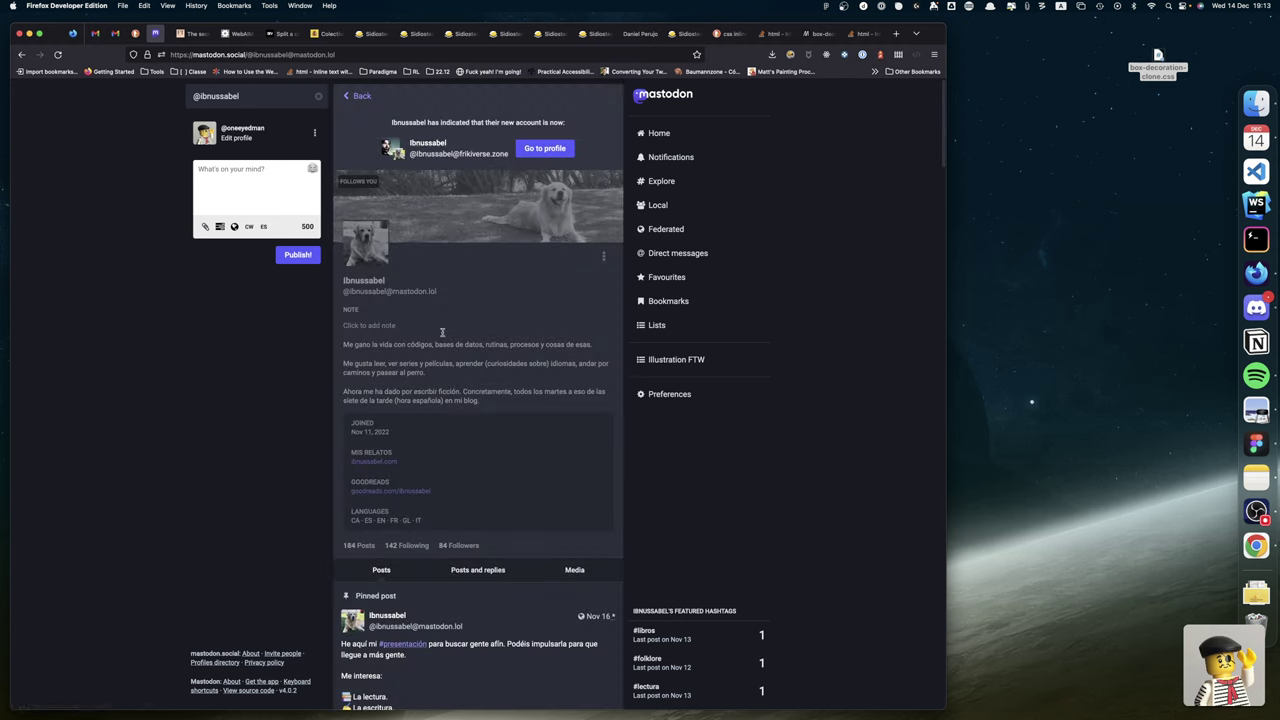
pyautogui.click(372, 464)
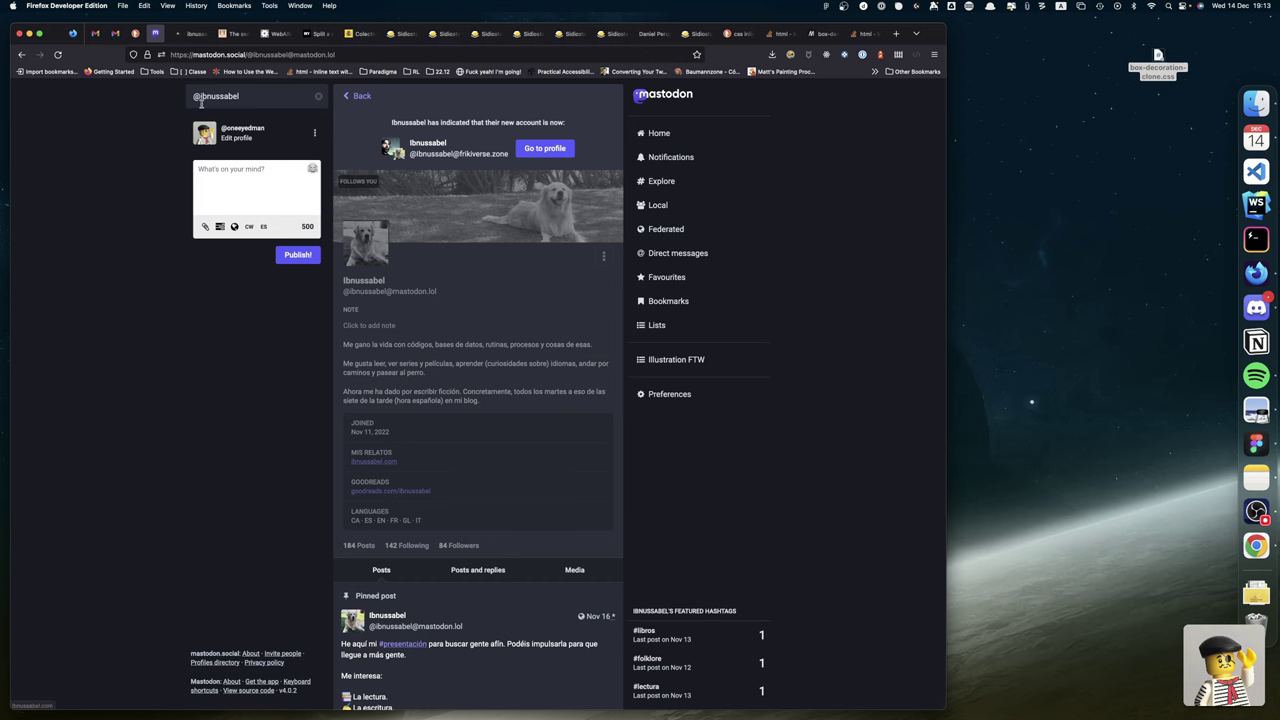
# Examine the fiction blog's home page, from the header image through the layout of its story list.
pyautogui.click(197, 35)
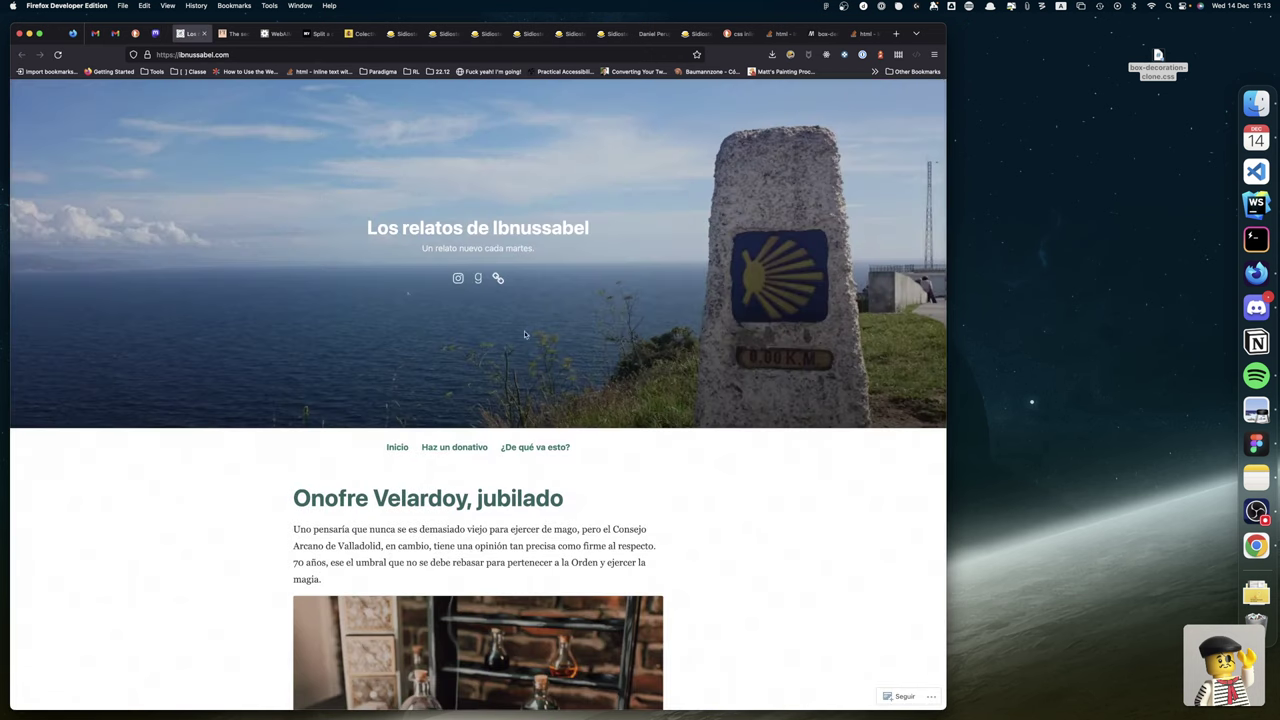
pyautogui.scroll(-10, 579, 397)
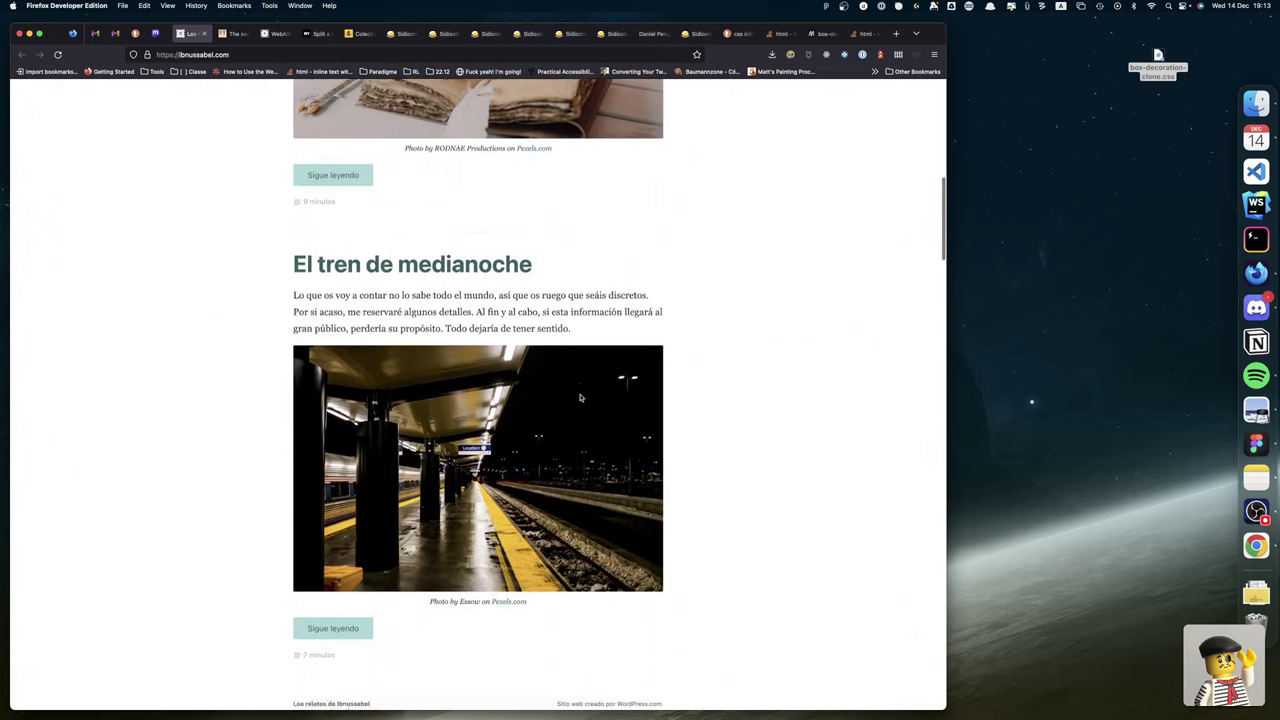
pyautogui.scroll(-5, 579, 397)
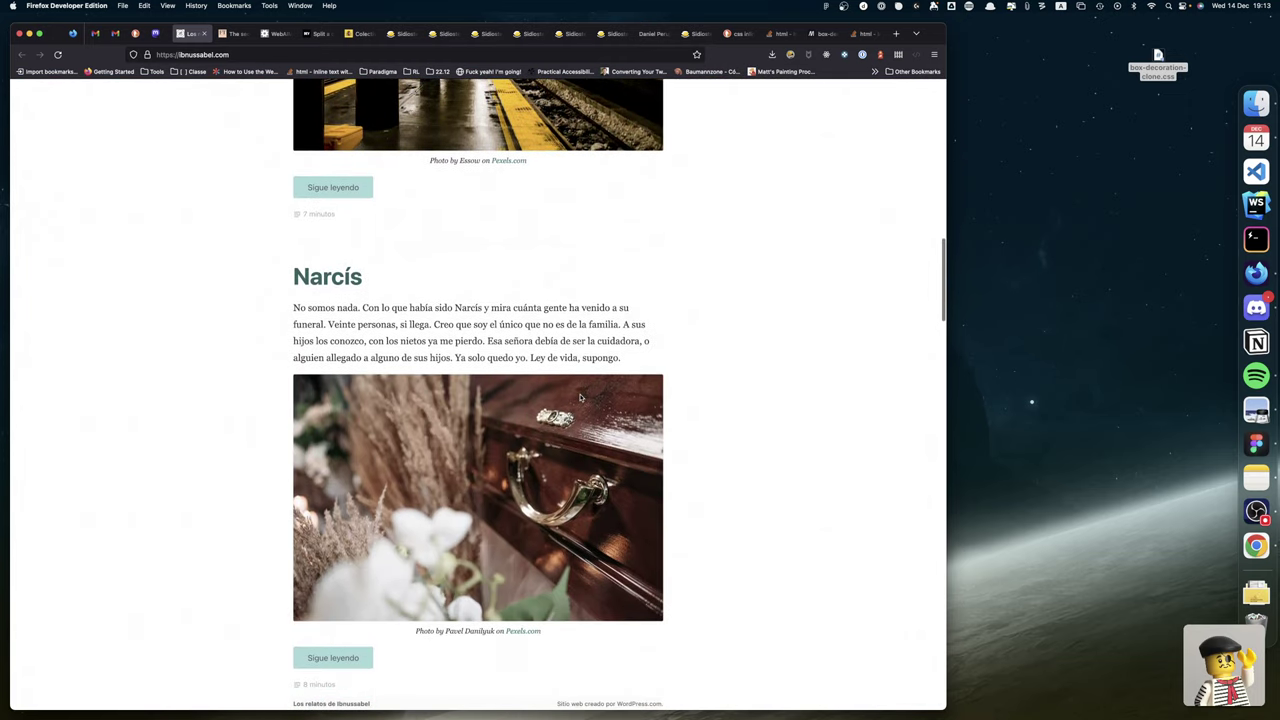
pyautogui.scroll(7, 580, 398)
pyautogui.scroll(10, 580, 398)
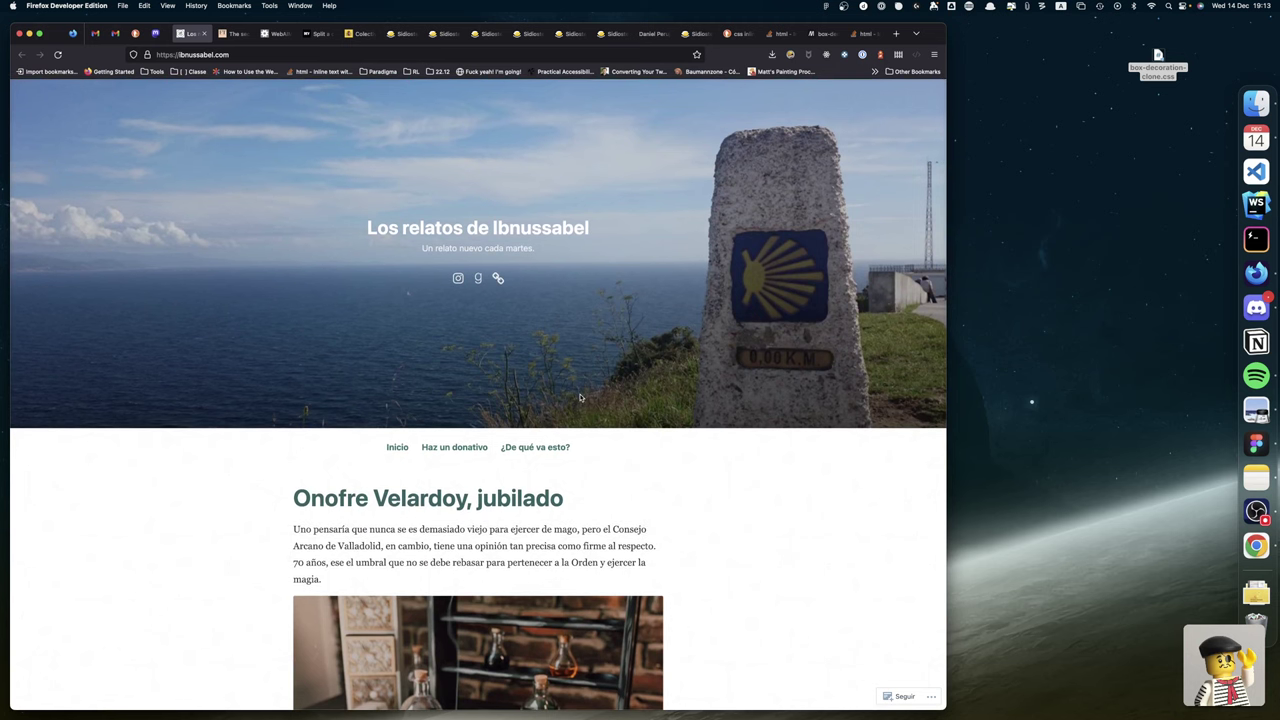
# Load dribbble.com in the sidiostedalimones.com browser tab that has the developer tools open.
pyautogui.click(698, 36)
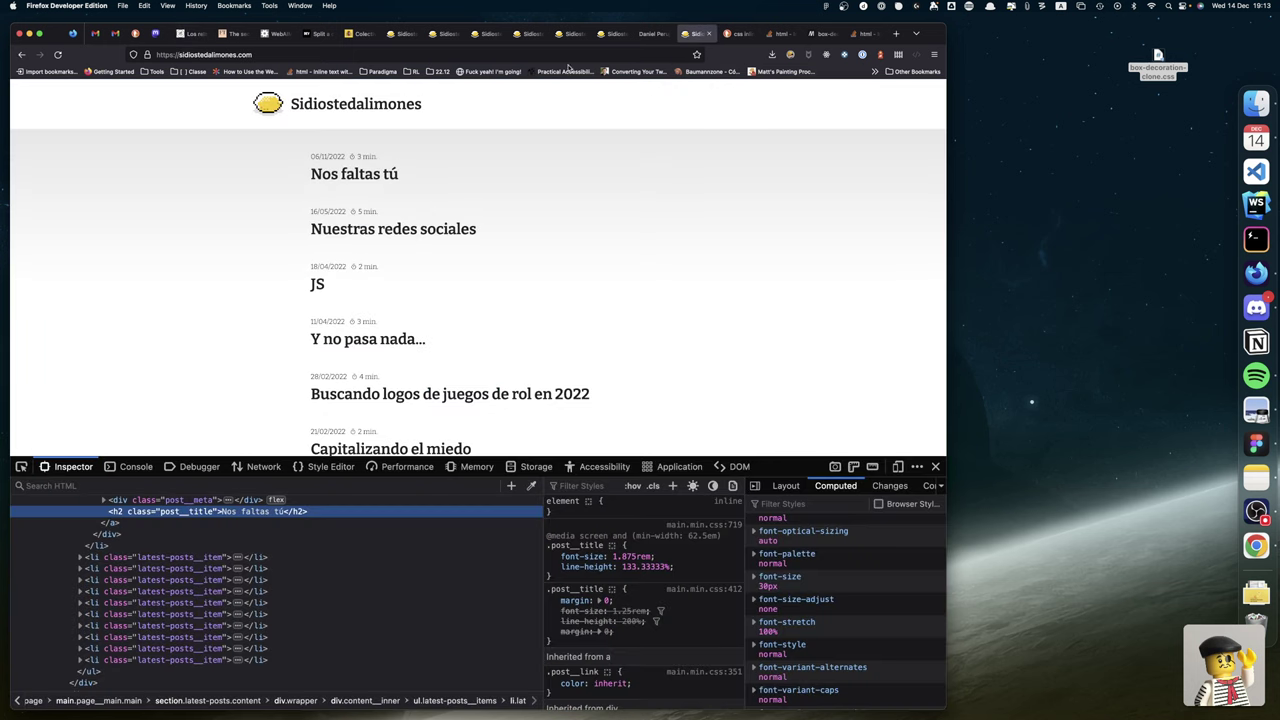
pyautogui.click(545, 55)
pyautogui.write('dribbble.com/')
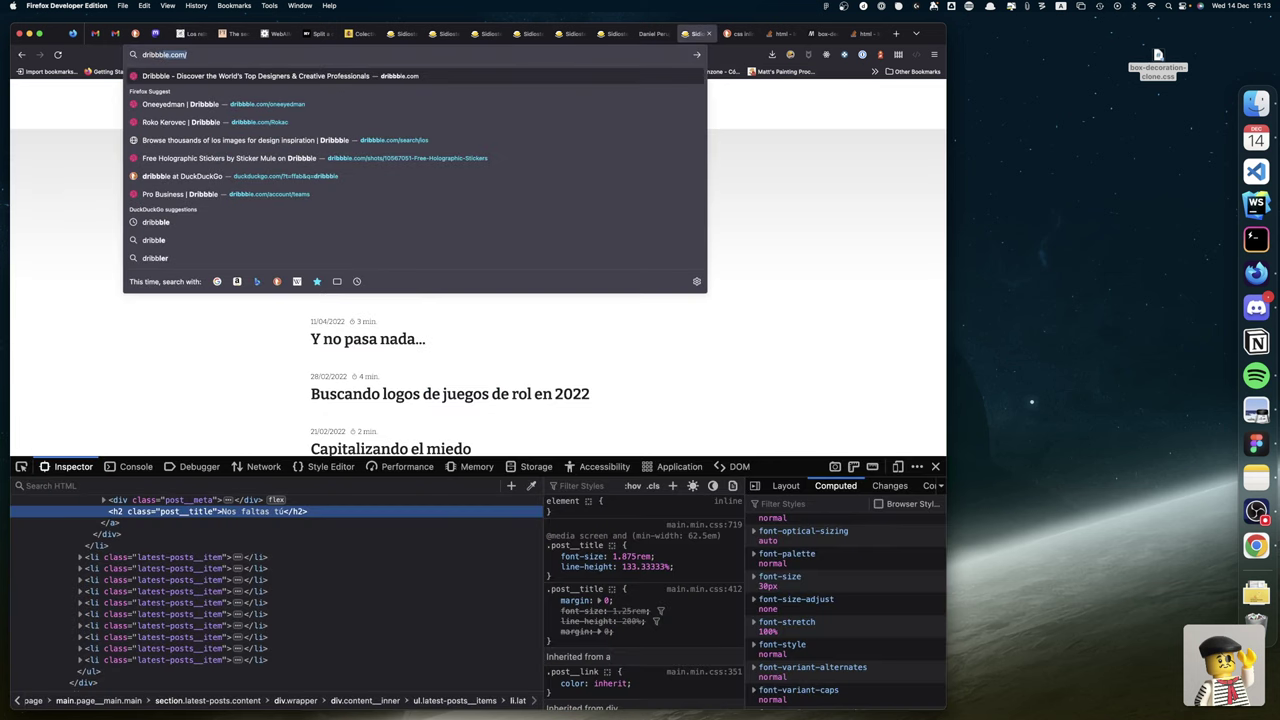
pyautogui.press('Return')
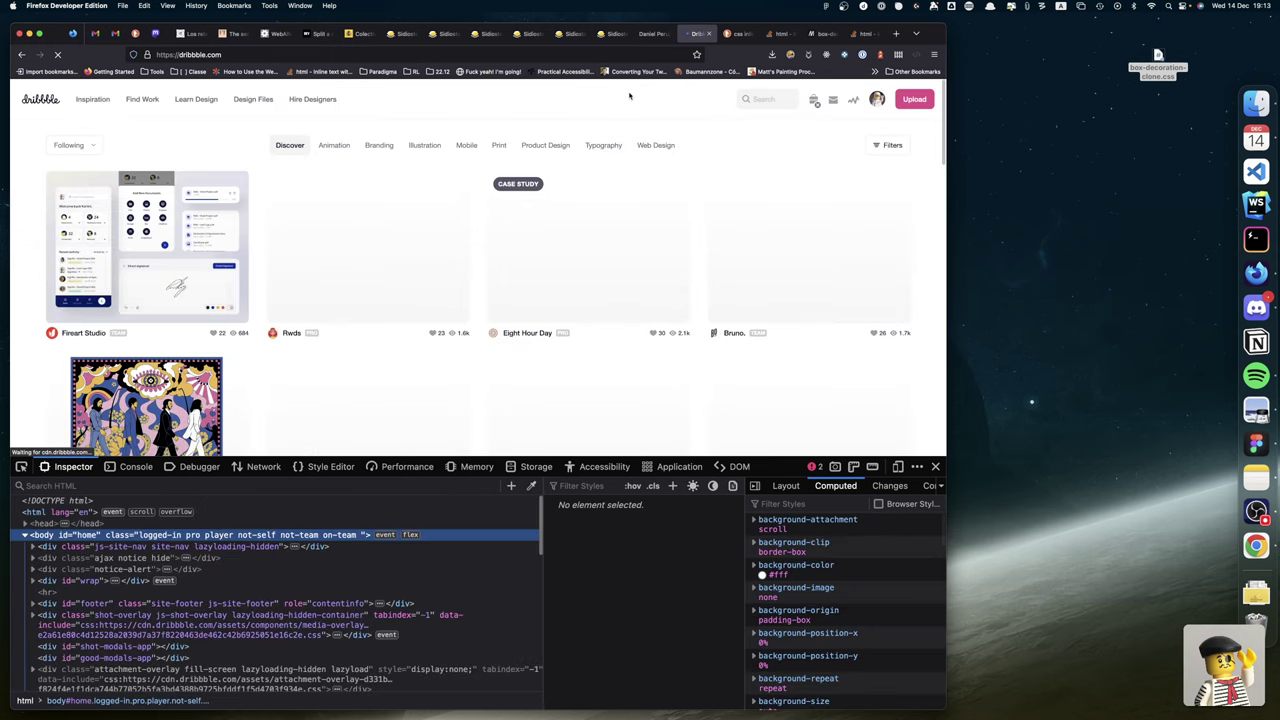
# Search Dribbble for "posts", close the developer tools and look through the resulting shots.
pyautogui.click(773, 99)
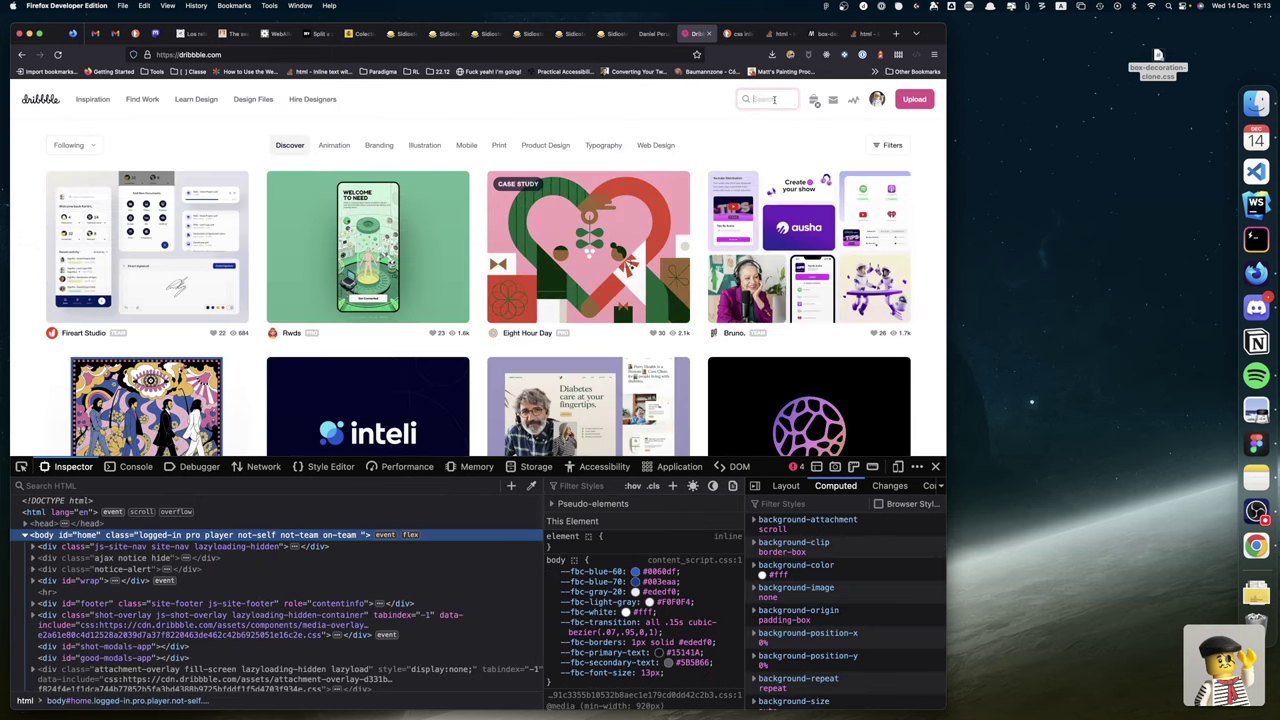
pyautogui.write('posts')
pyautogui.press('Return')
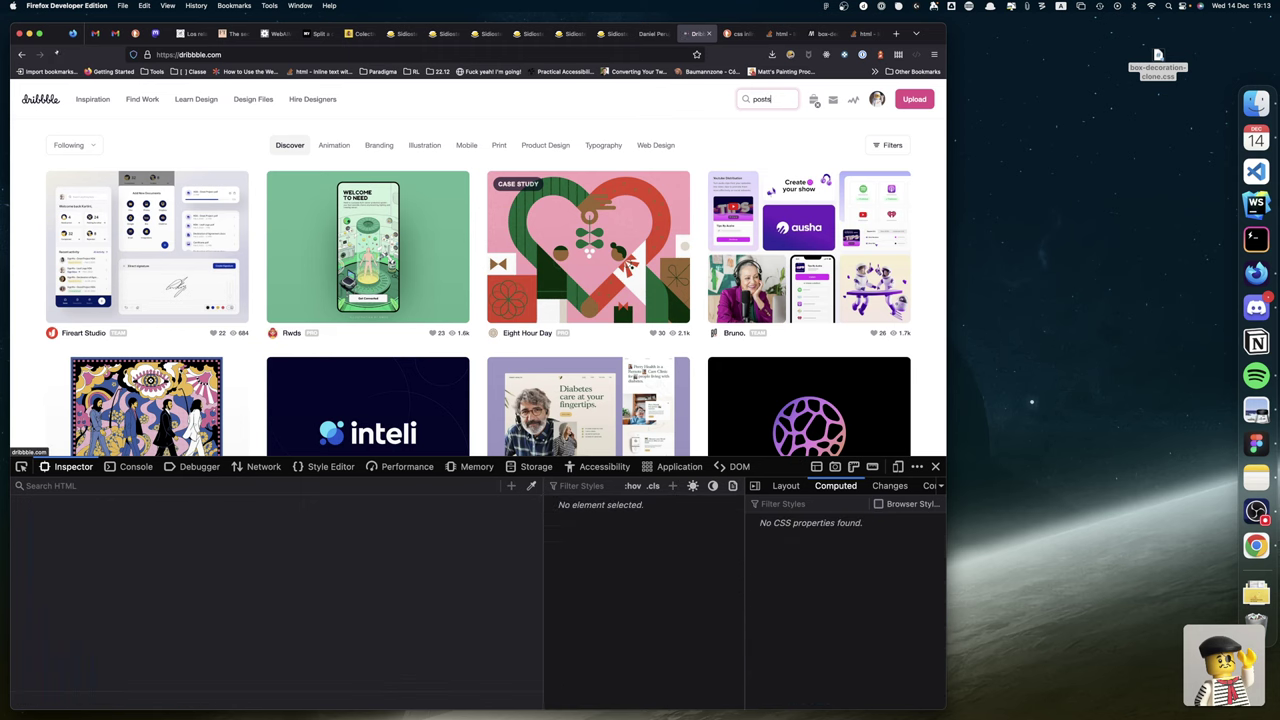
pyautogui.click(935, 466)
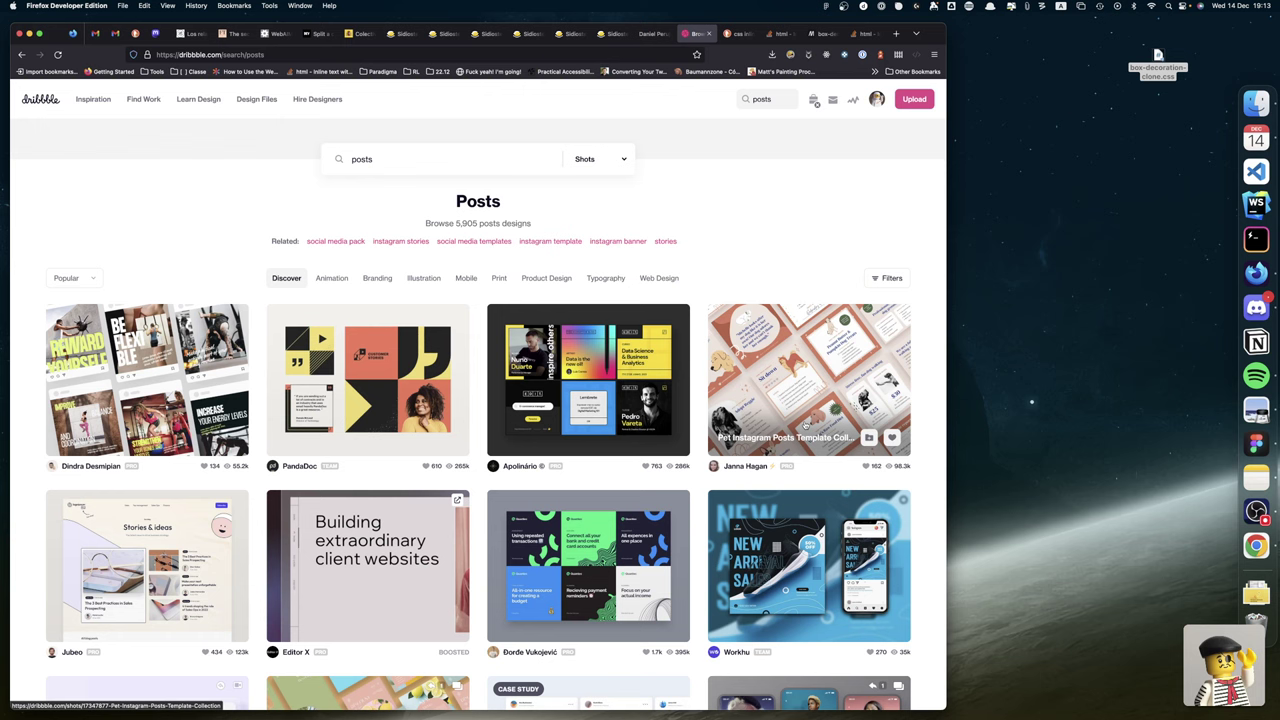
pyautogui.scroll(-5, 806, 426)
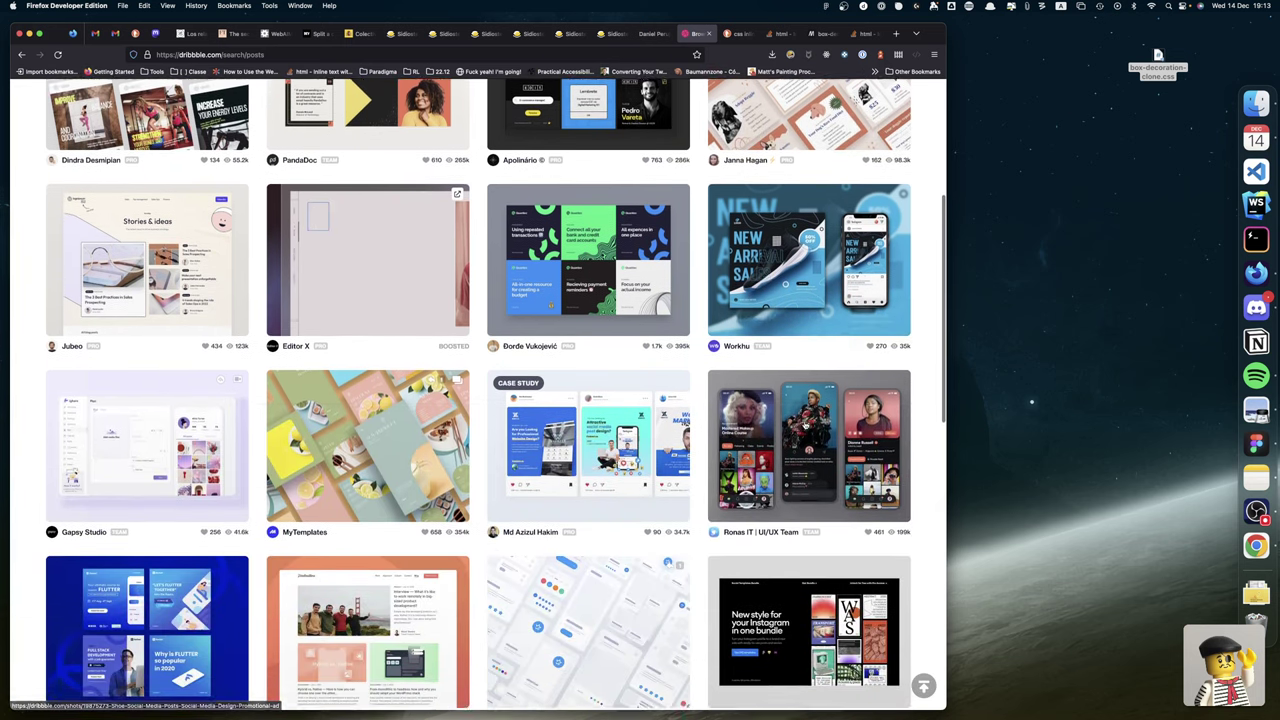
pyautogui.scroll(-4, 806, 426)
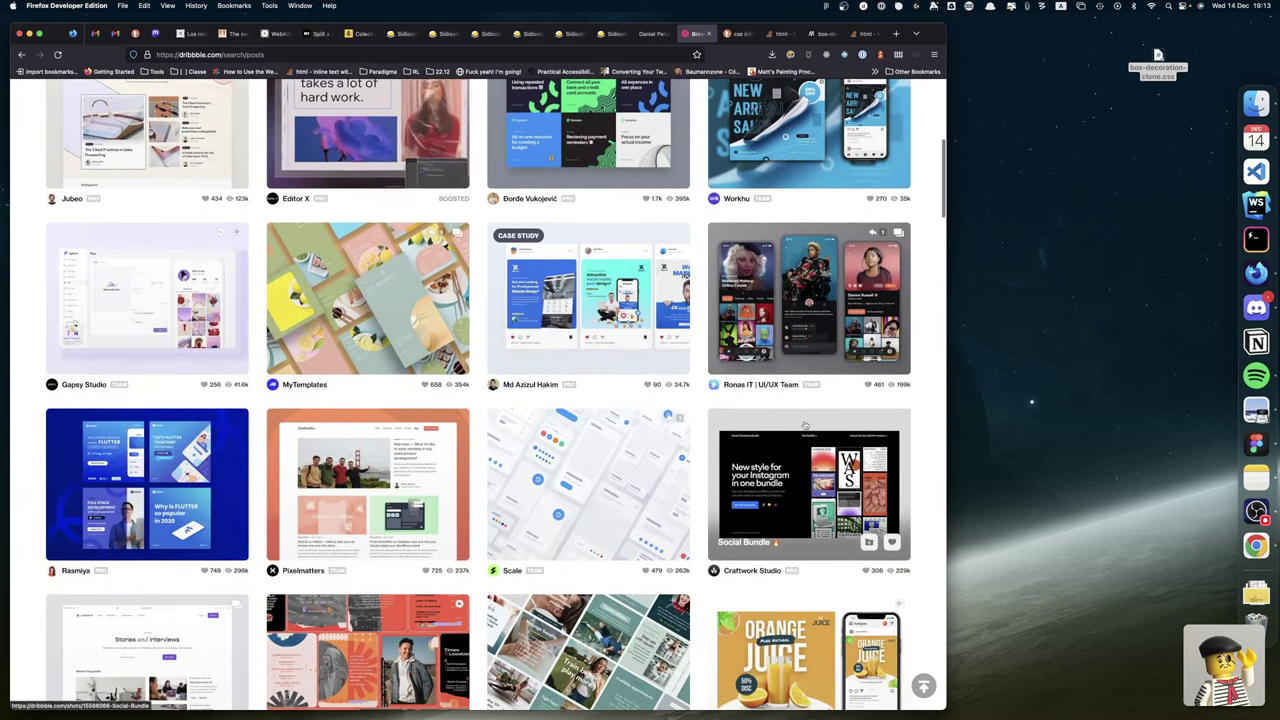
pyautogui.scroll(-1, 805, 426)
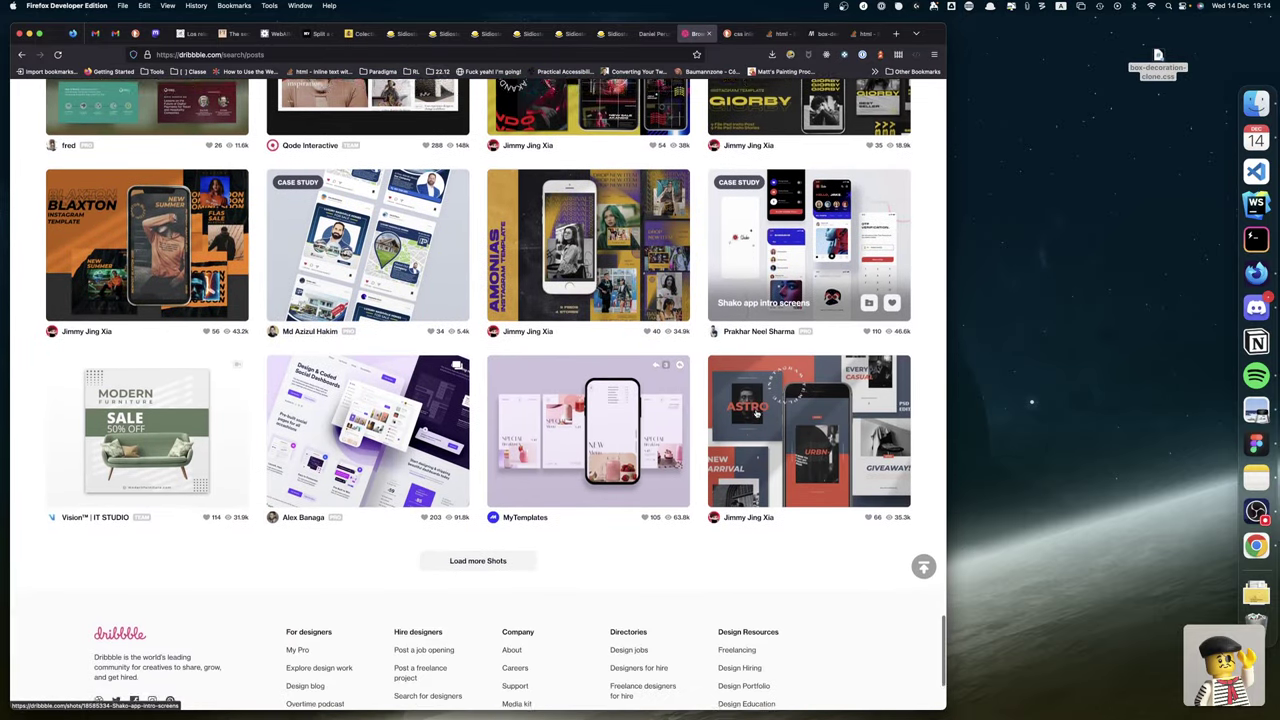
# Search Dribbble for "blog" and open the "Digital Publishing Platform – Profile" shot in a new background tab.
pyautogui.scroll(20, 757, 413)
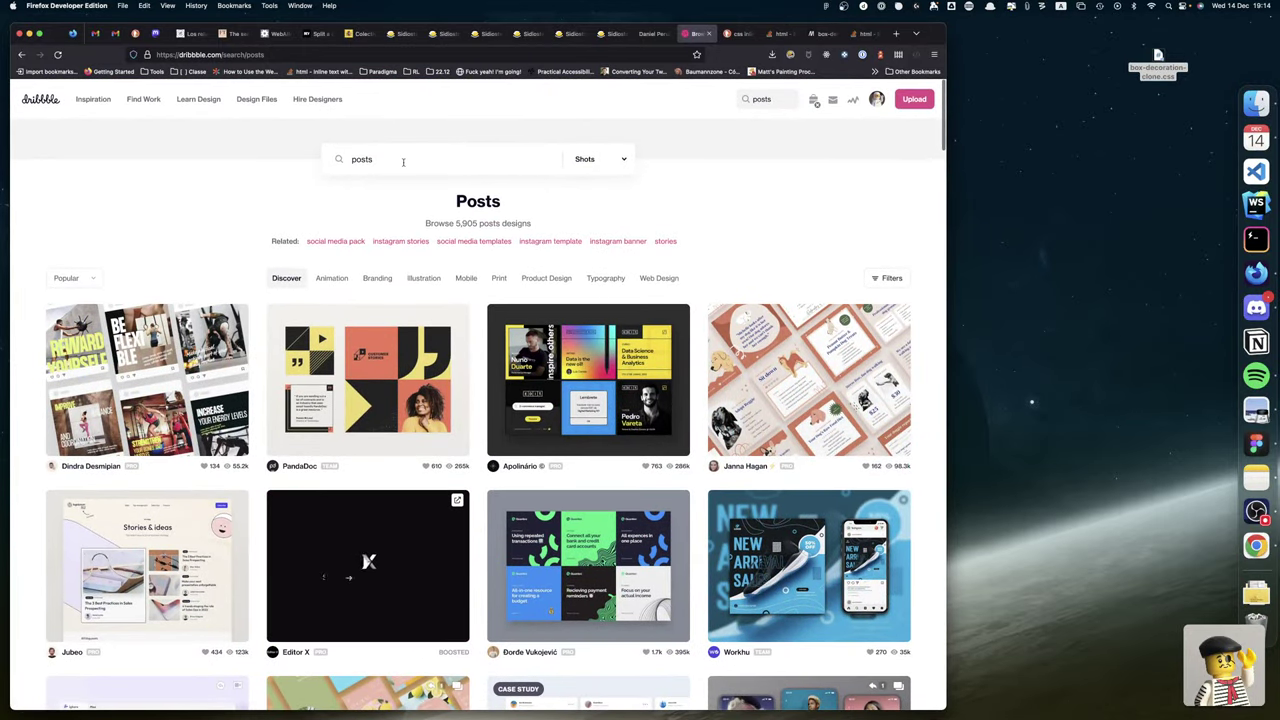
pyautogui.write('blog')
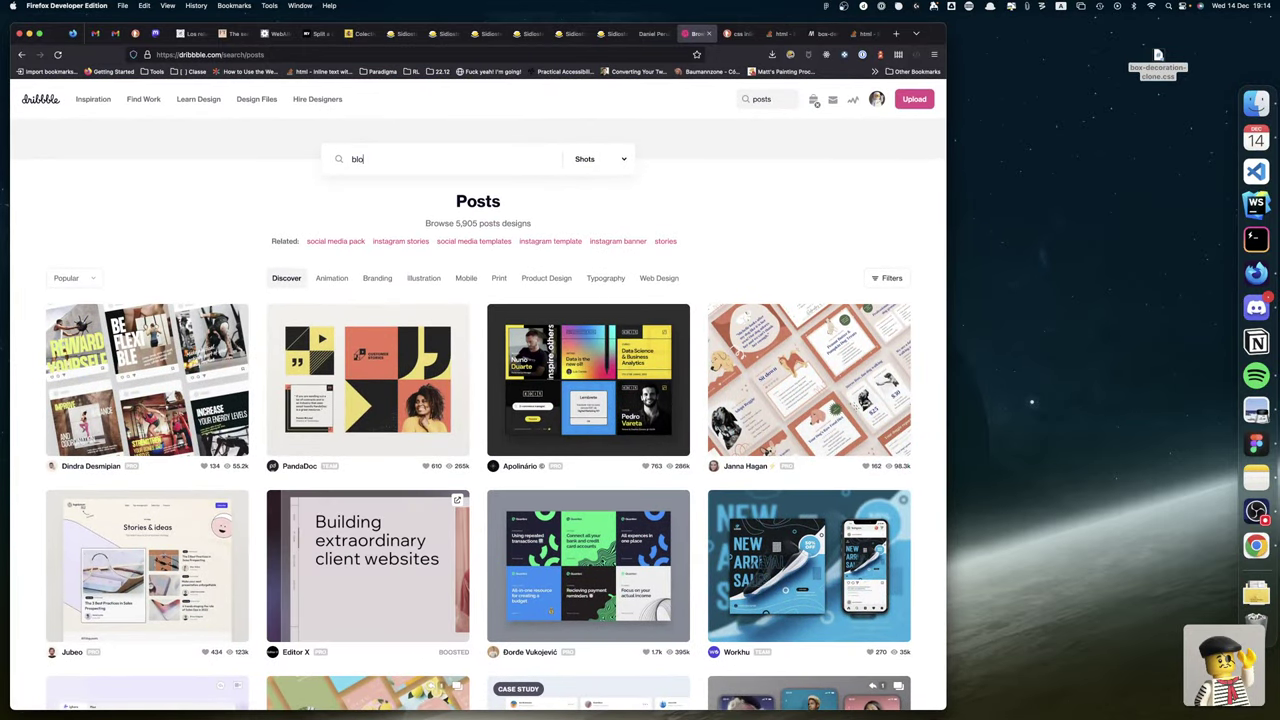
pyautogui.press('Return')
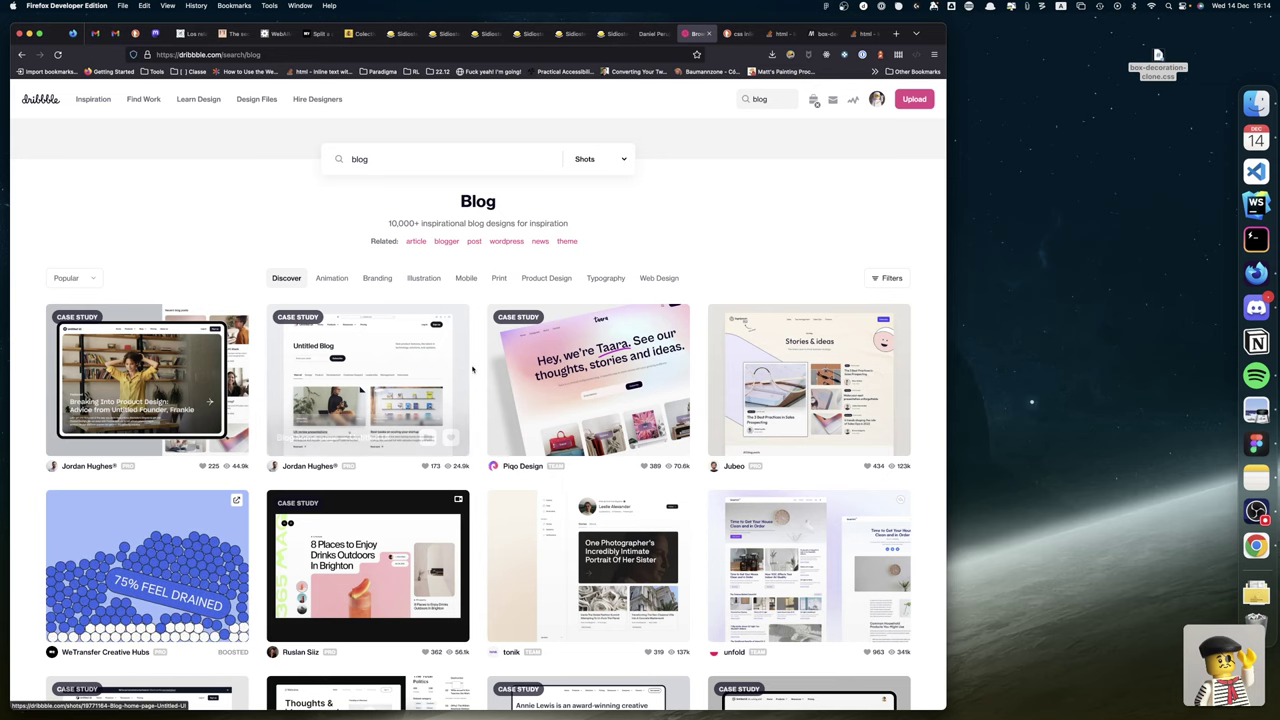
pyautogui.scroll(-1, 467, 370)
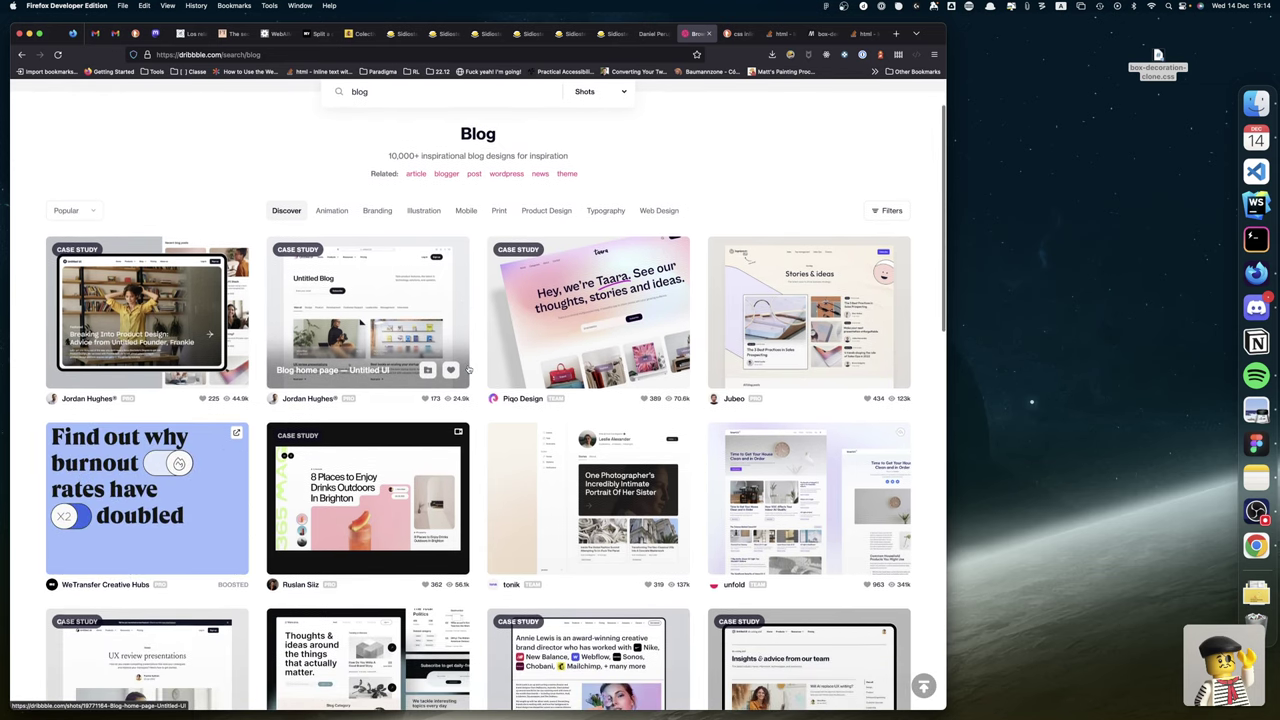
pyautogui.keyDown('super'); pyautogui.click(591, 459); pyautogui.keyUp('super')
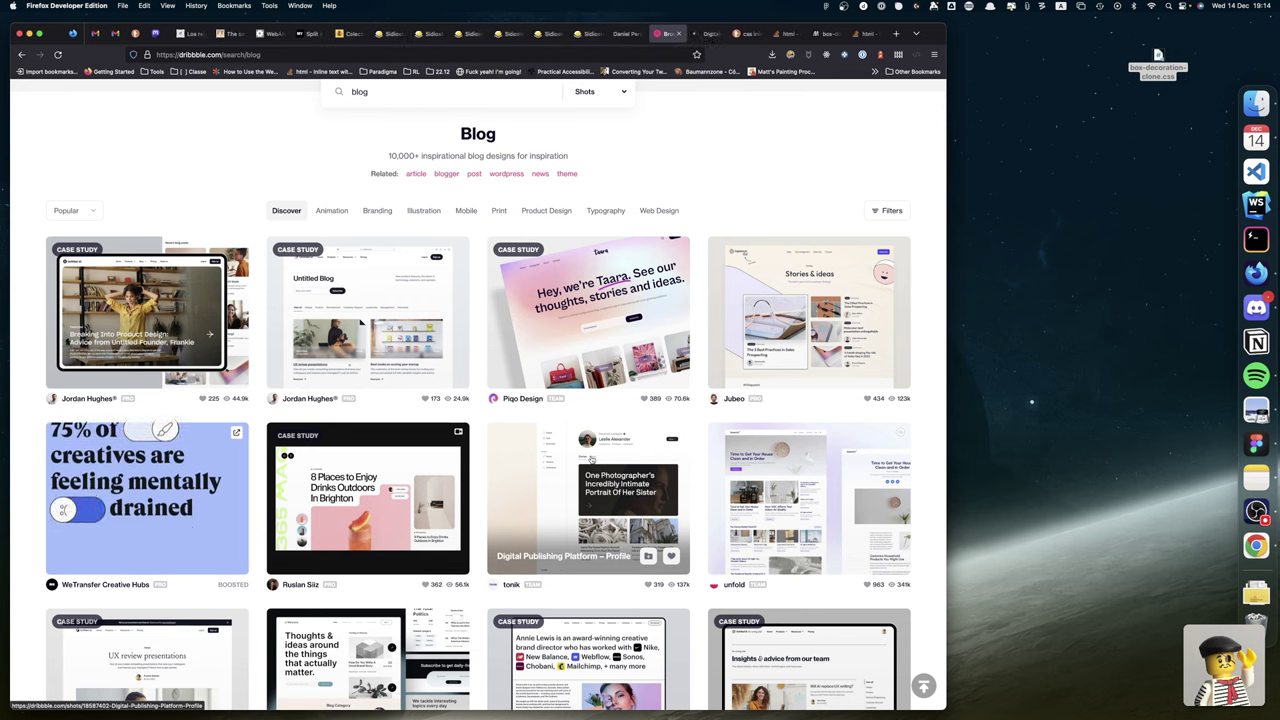
# Examine the blog design shots in the results for layout and typography ideas, continuing past the related marketplace goods.
pyautogui.scroll(-2, 530, 450)
pyautogui.scroll(-3, 530, 450)
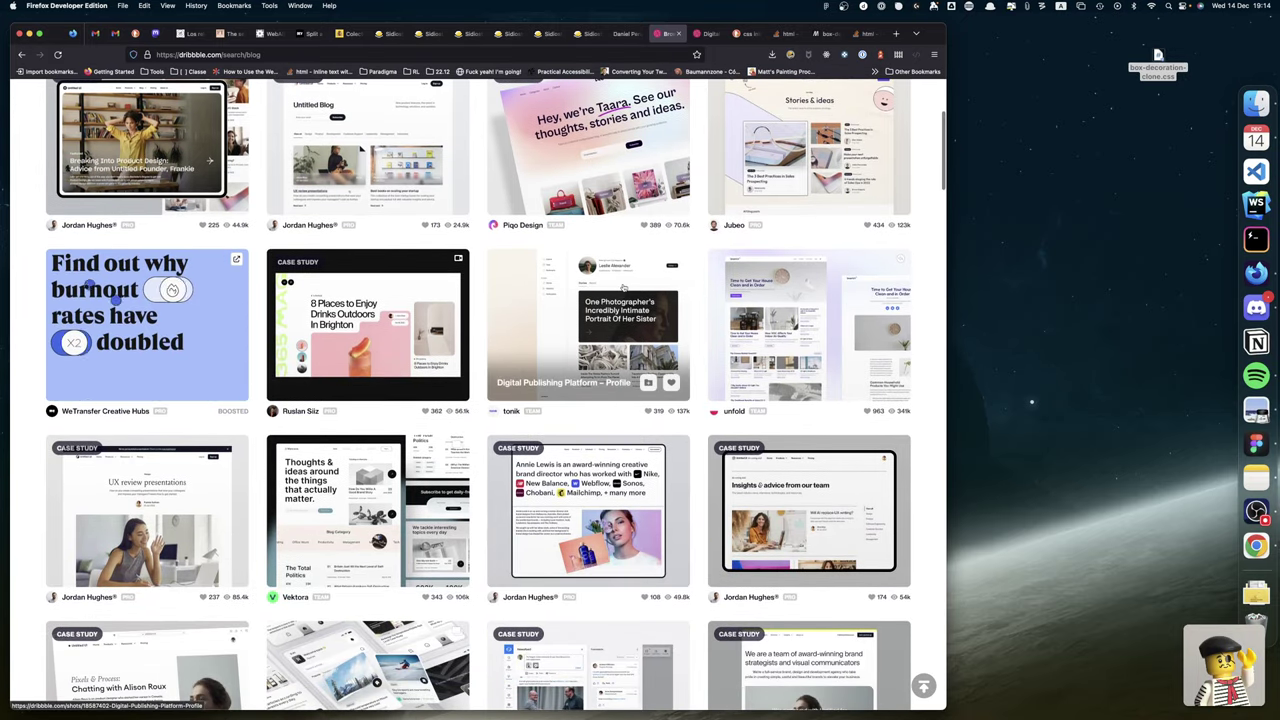
pyautogui.scroll(-2, 509, 268)
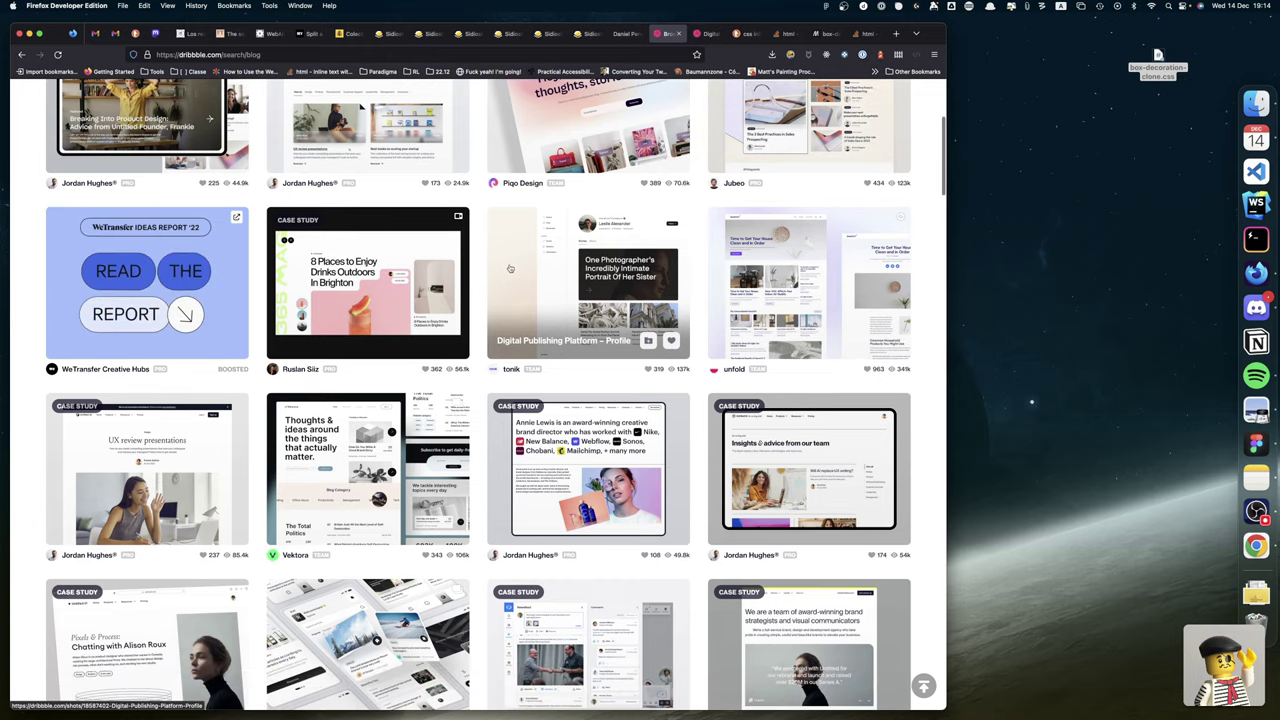
pyautogui.scroll(-2, 509, 268)
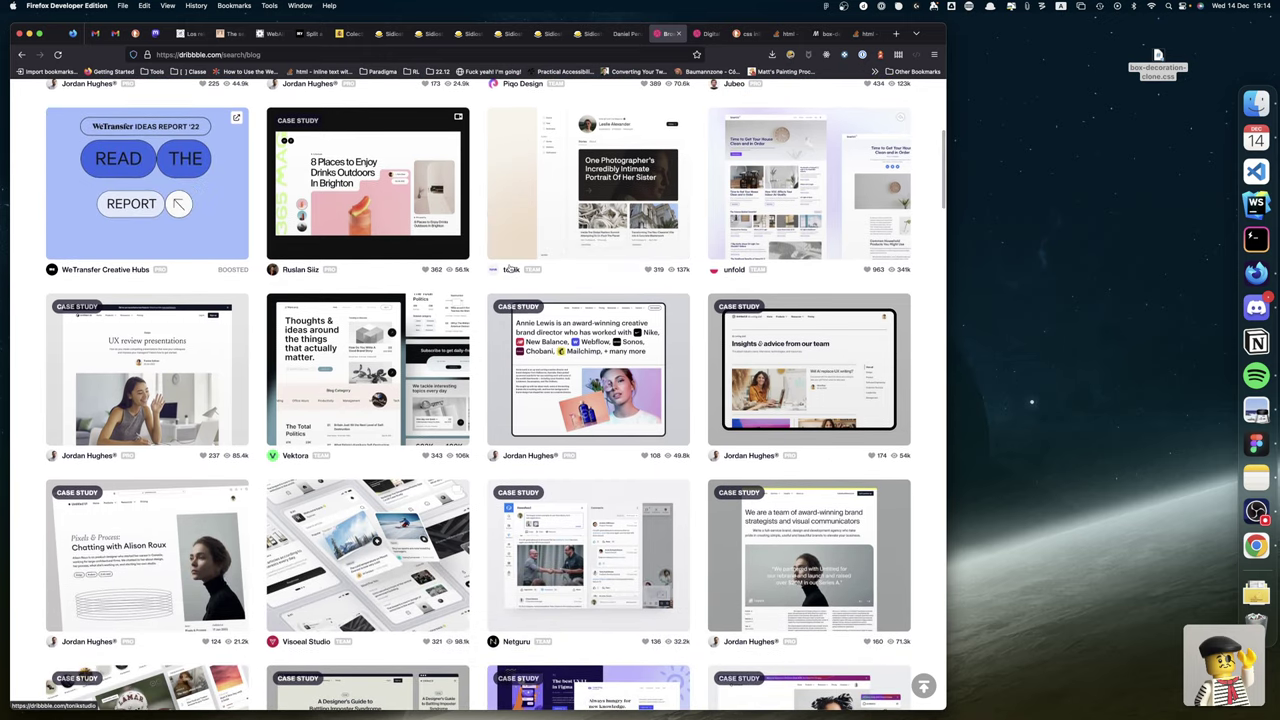
pyautogui.scroll(-1, 520, 270)
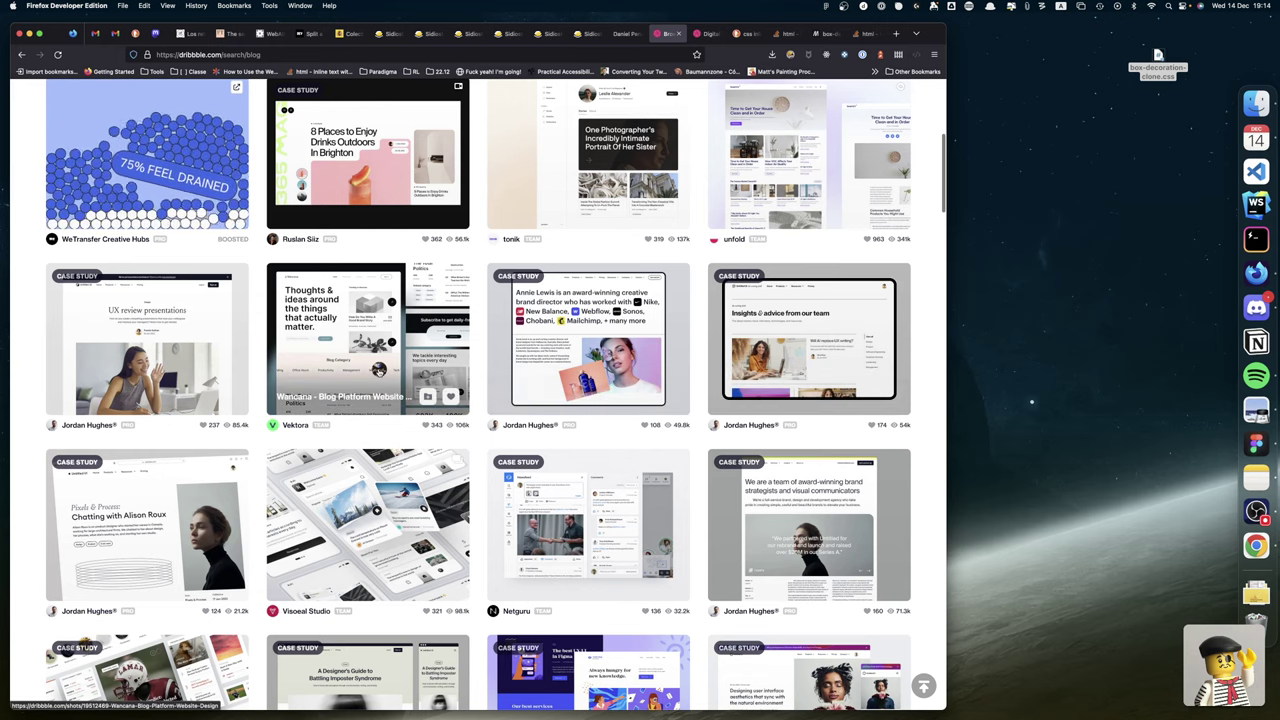
pyautogui.scroll(-1, 398, 458)
pyautogui.scroll(-1, 398, 458)
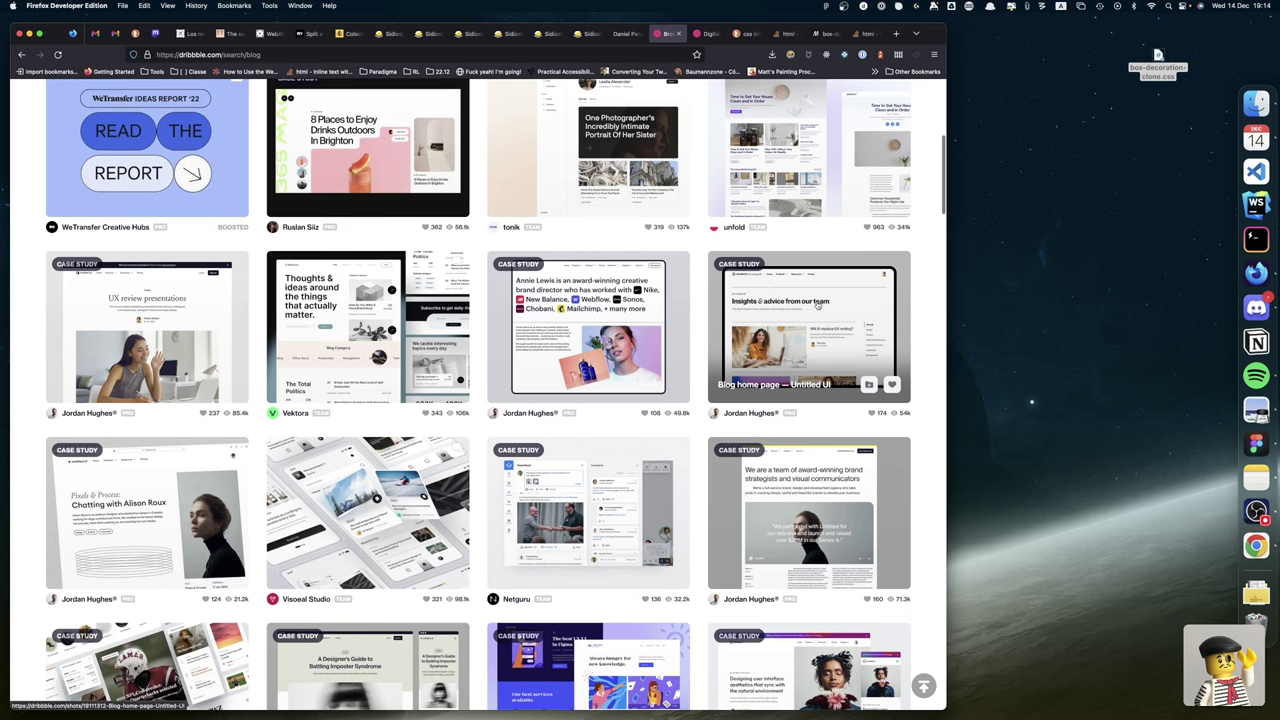
pyautogui.scroll(-5, 622, 318)
pyautogui.scroll(-9, 622, 318)
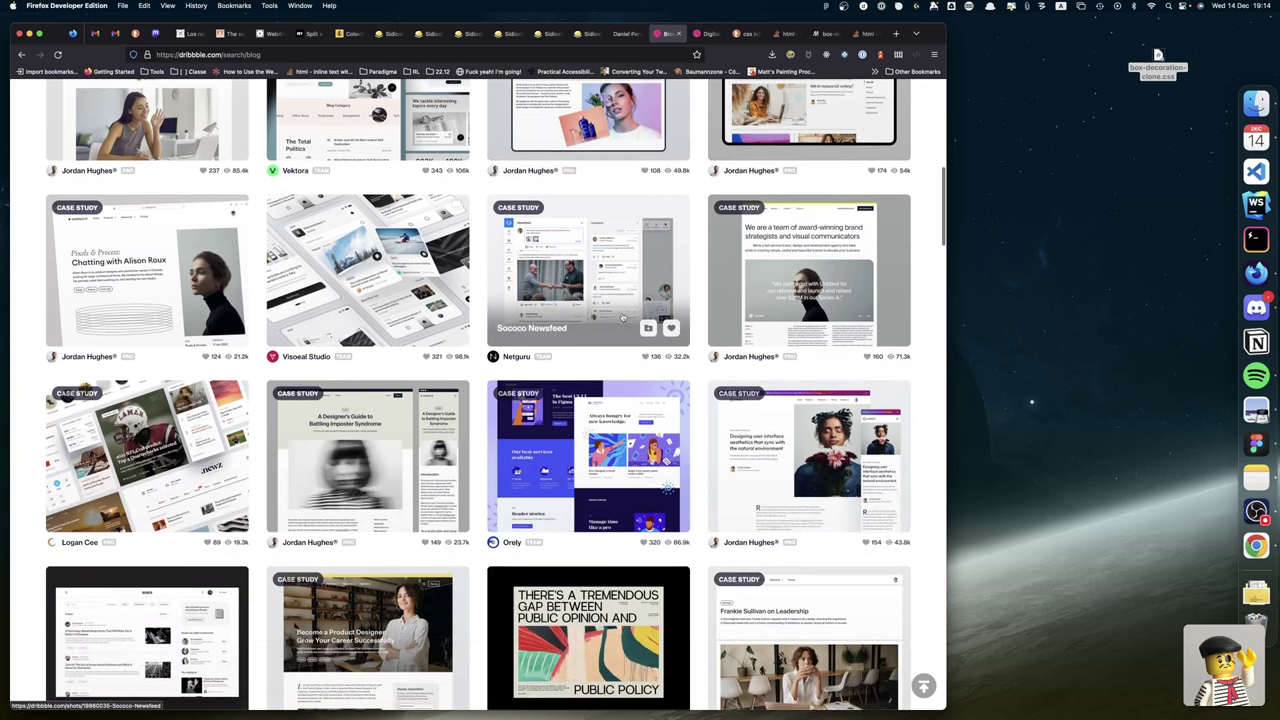
pyautogui.scroll(-7, 622, 318)
pyautogui.scroll(-9, 622, 318)
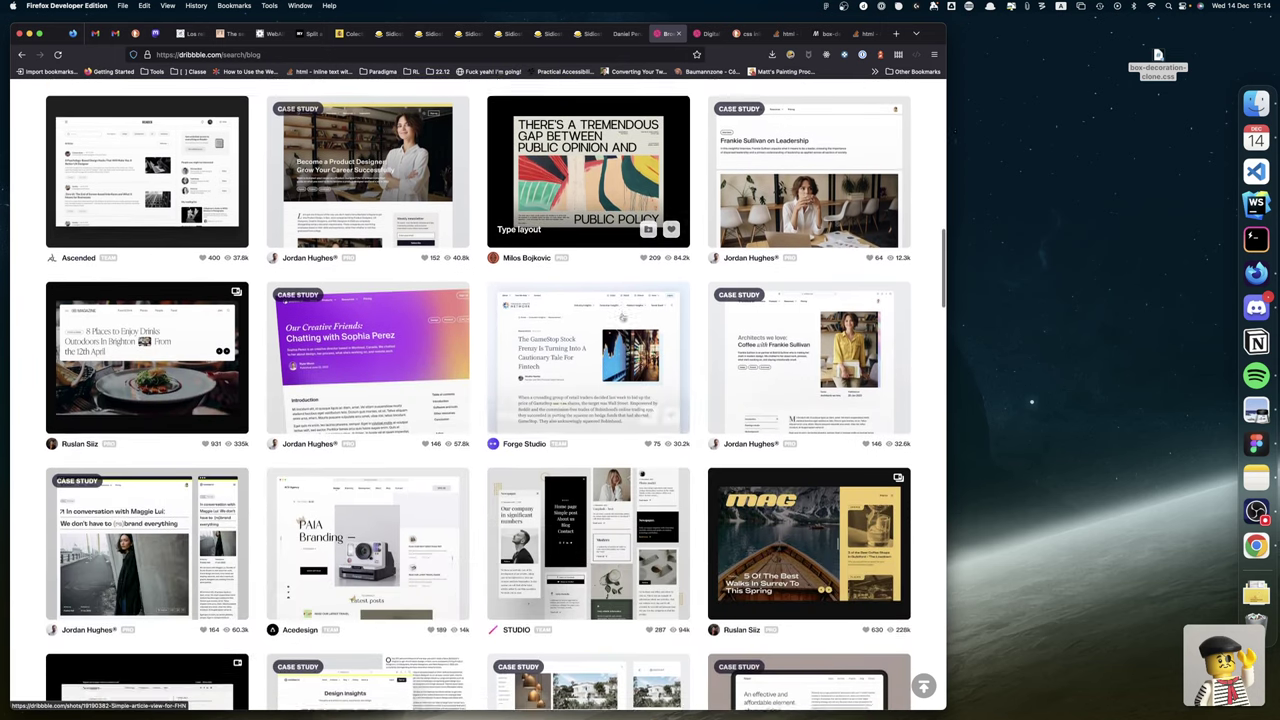
pyautogui.scroll(-10, 622, 318)
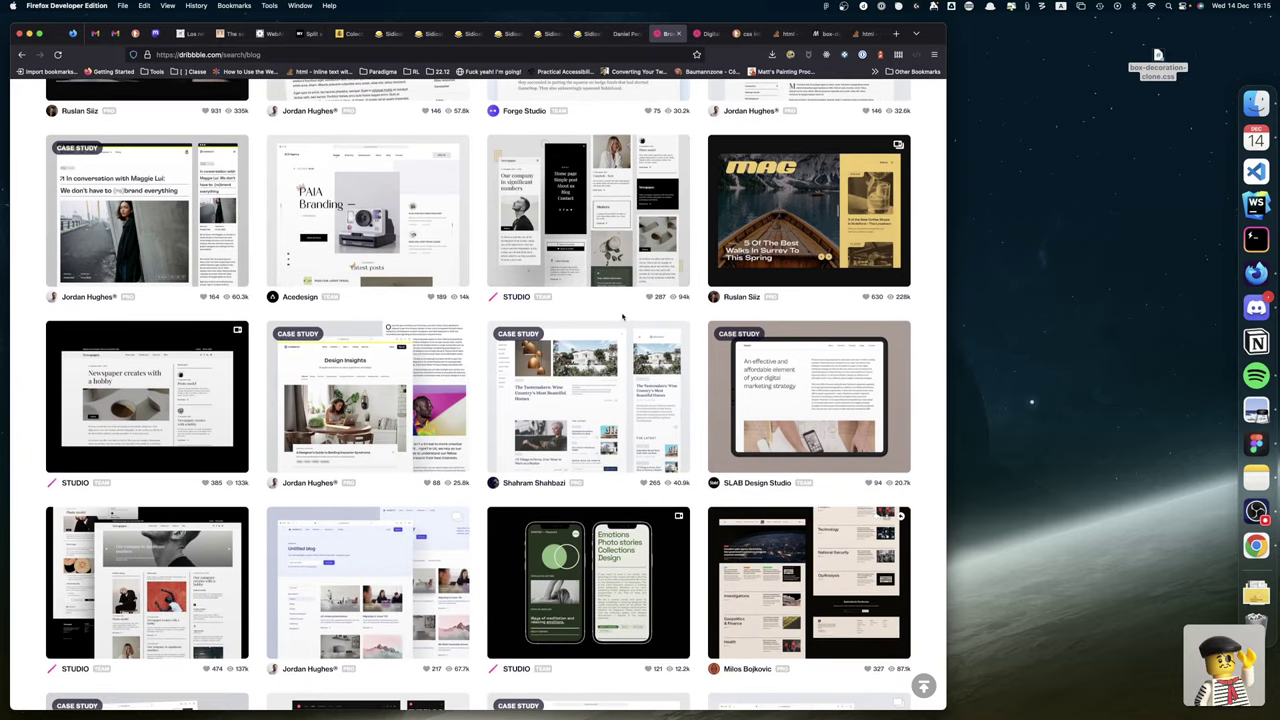
pyautogui.scroll(-8, 622, 318)
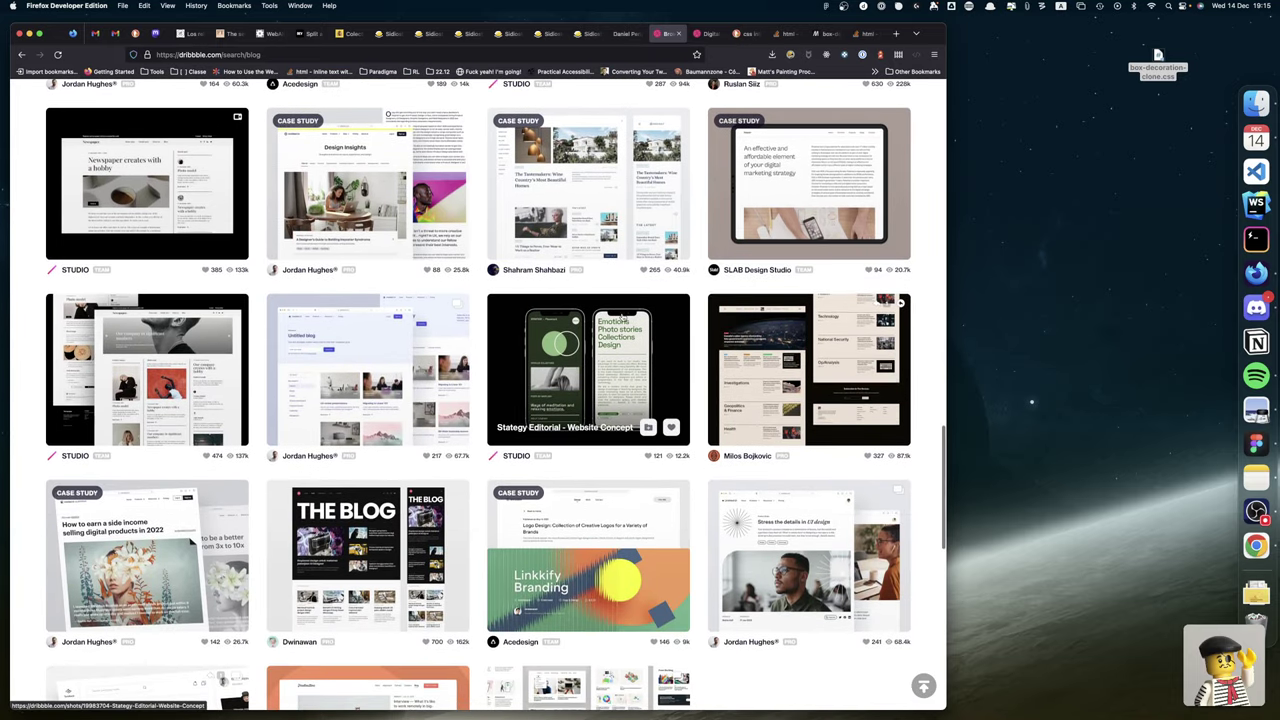
pyautogui.scroll(-11, 622, 318)
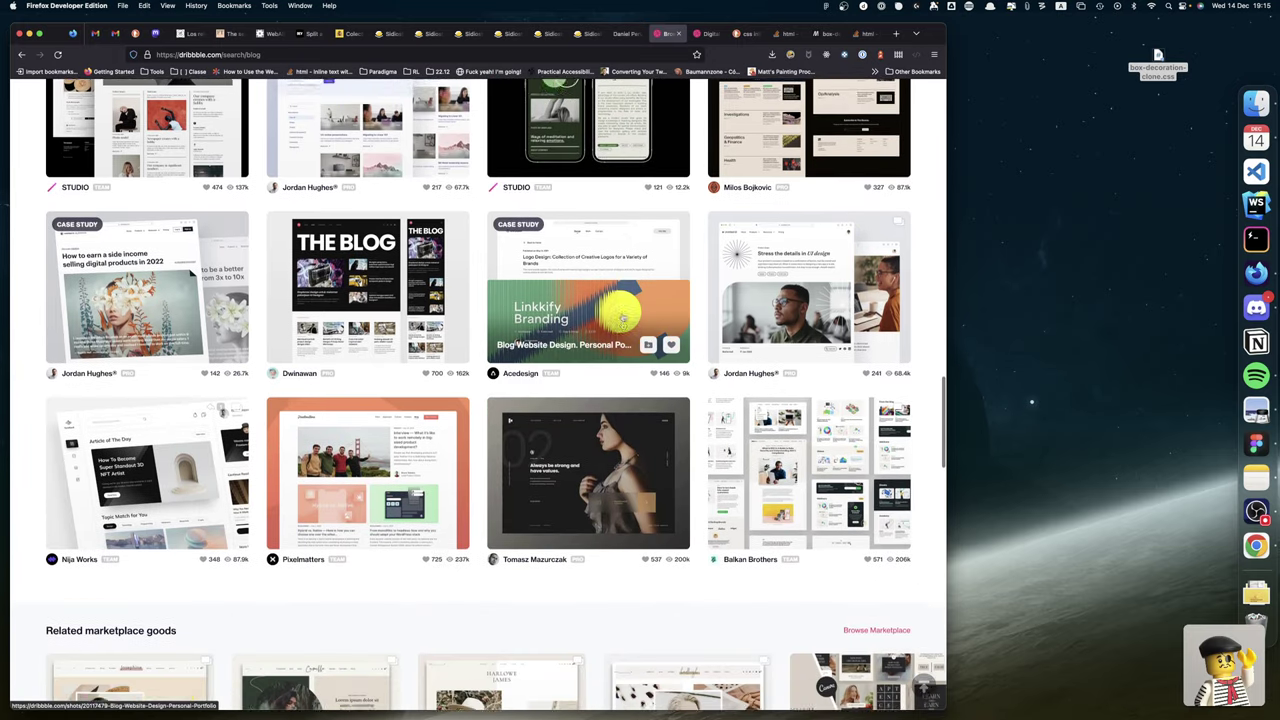
pyautogui.scroll(-6, 622, 318)
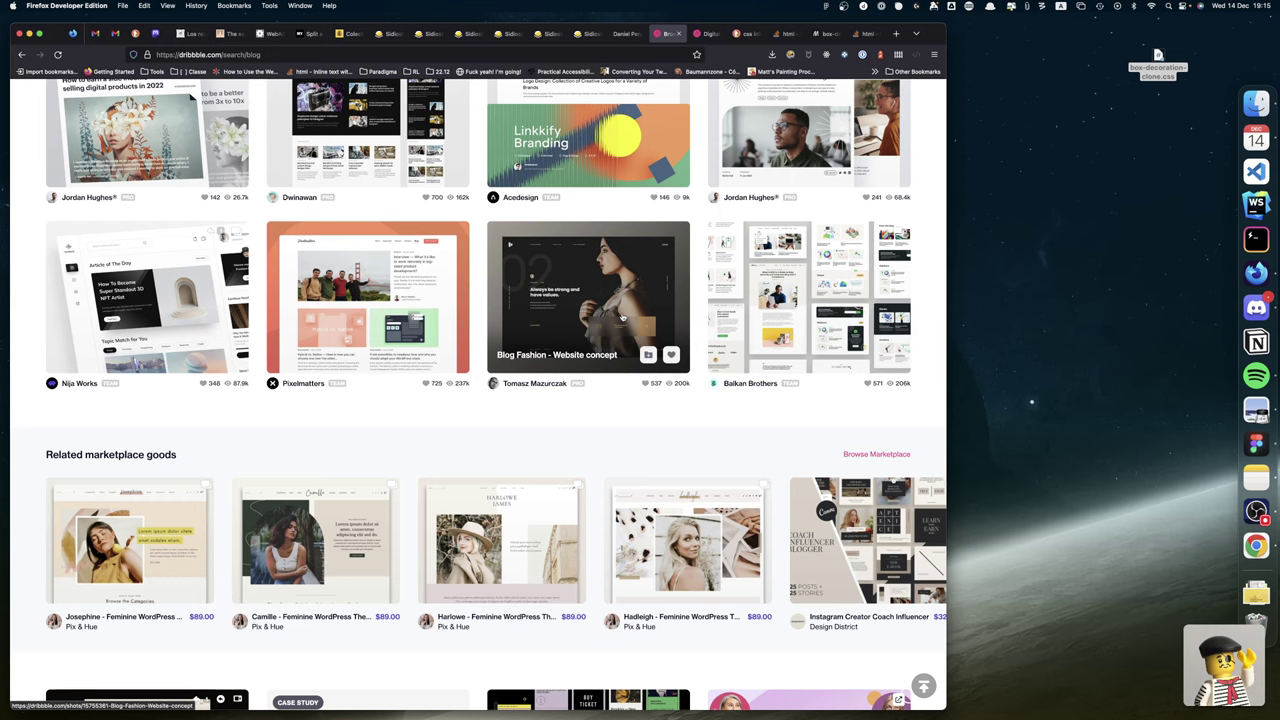
pyautogui.scroll(-5, 553, 308)
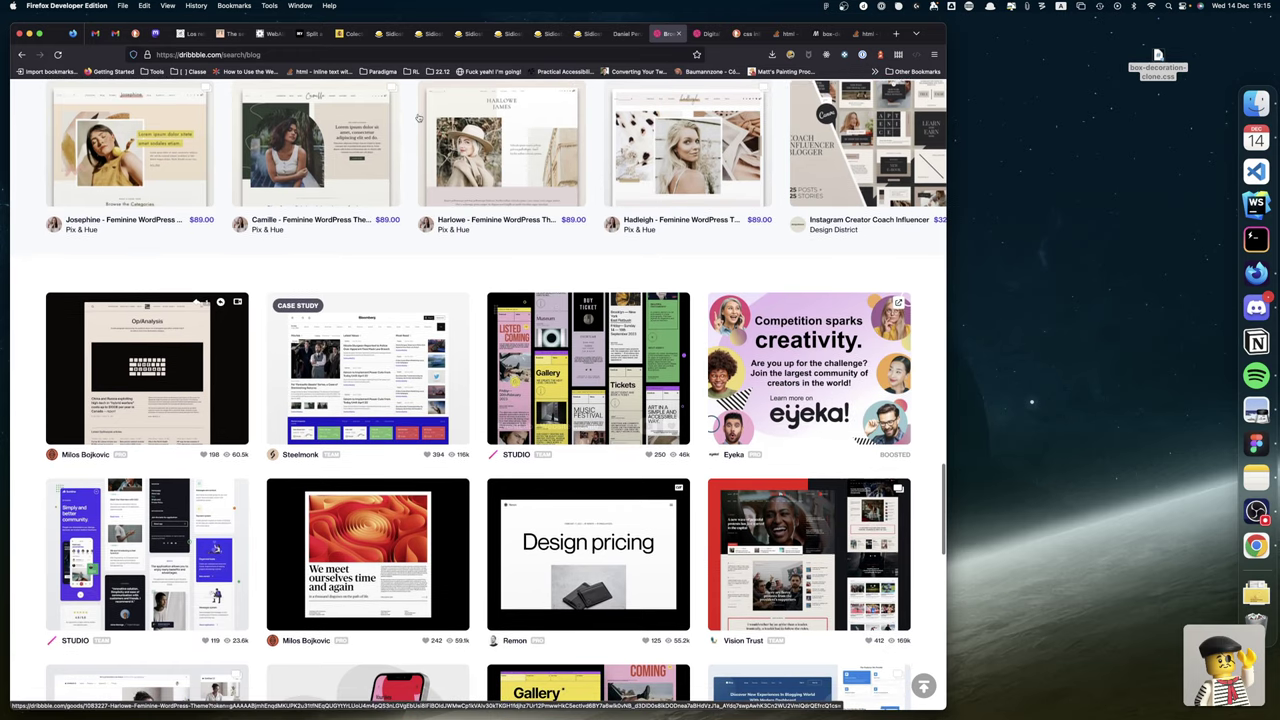
# Return to the first sidiostedalimones.com tab and review its post list up to the page header.
pyautogui.click(388, 35)
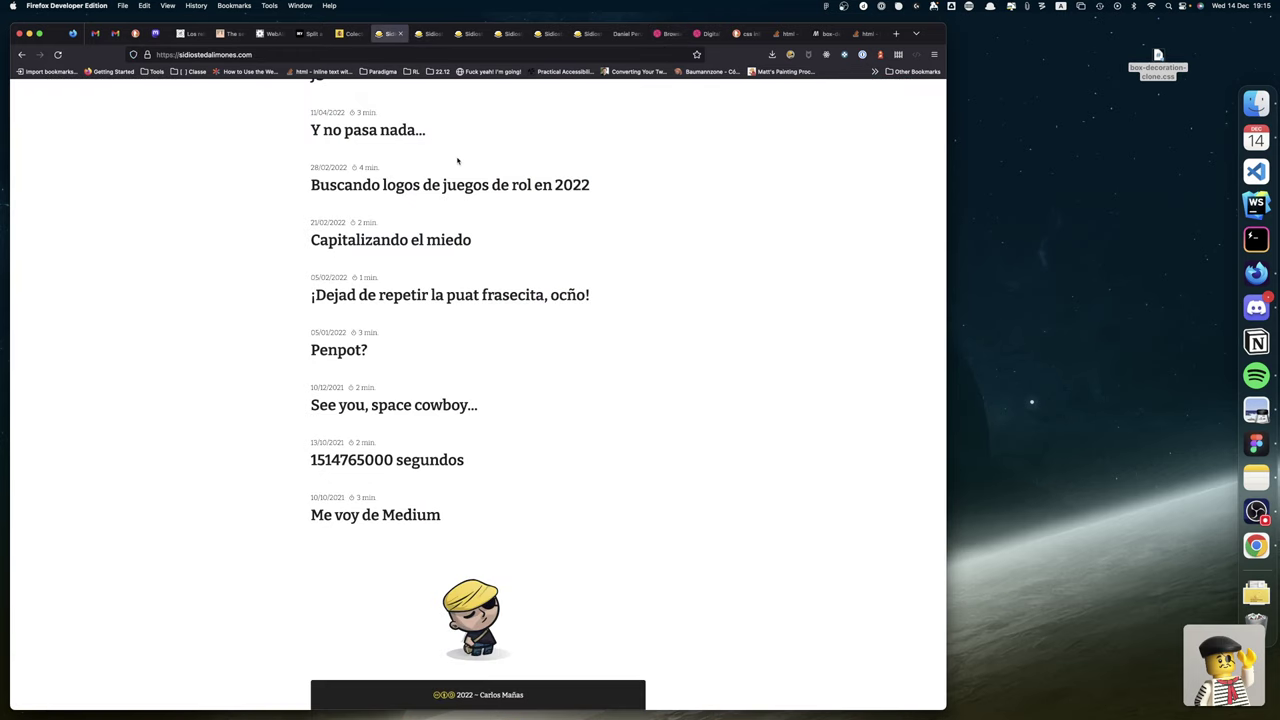
pyautogui.scroll(4, 457, 161)
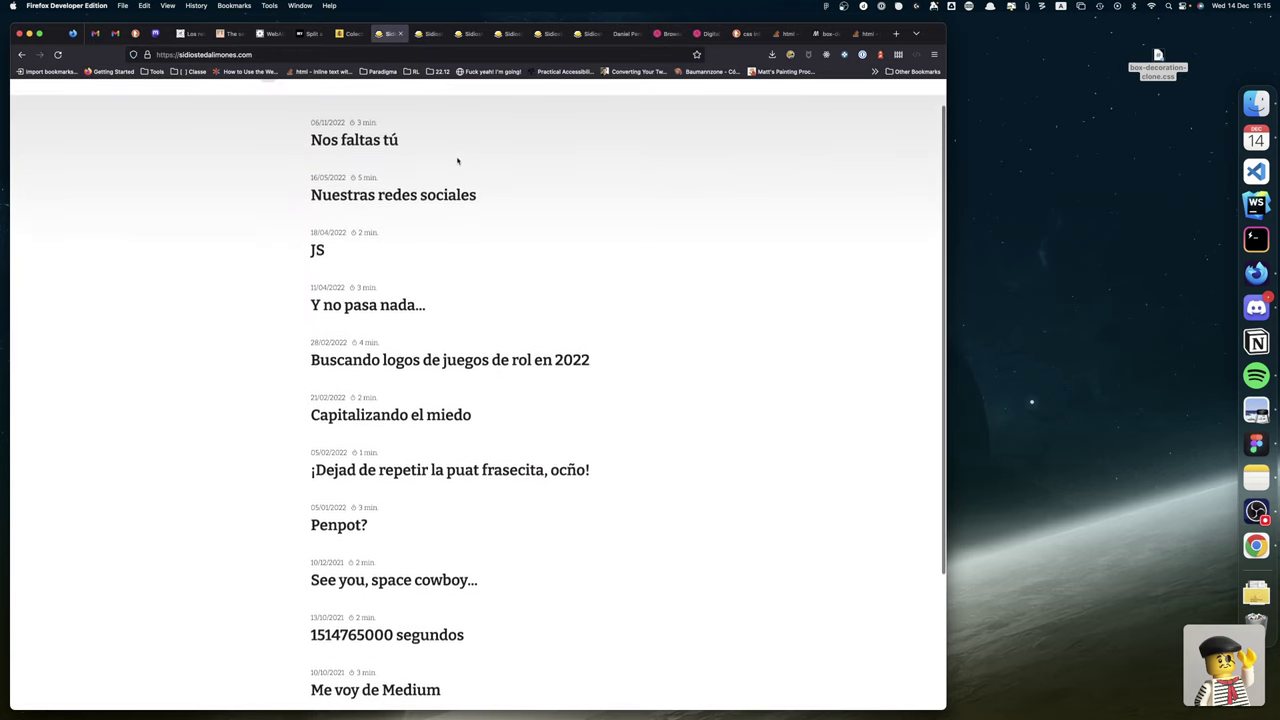
pyautogui.scroll(1, 457, 161)
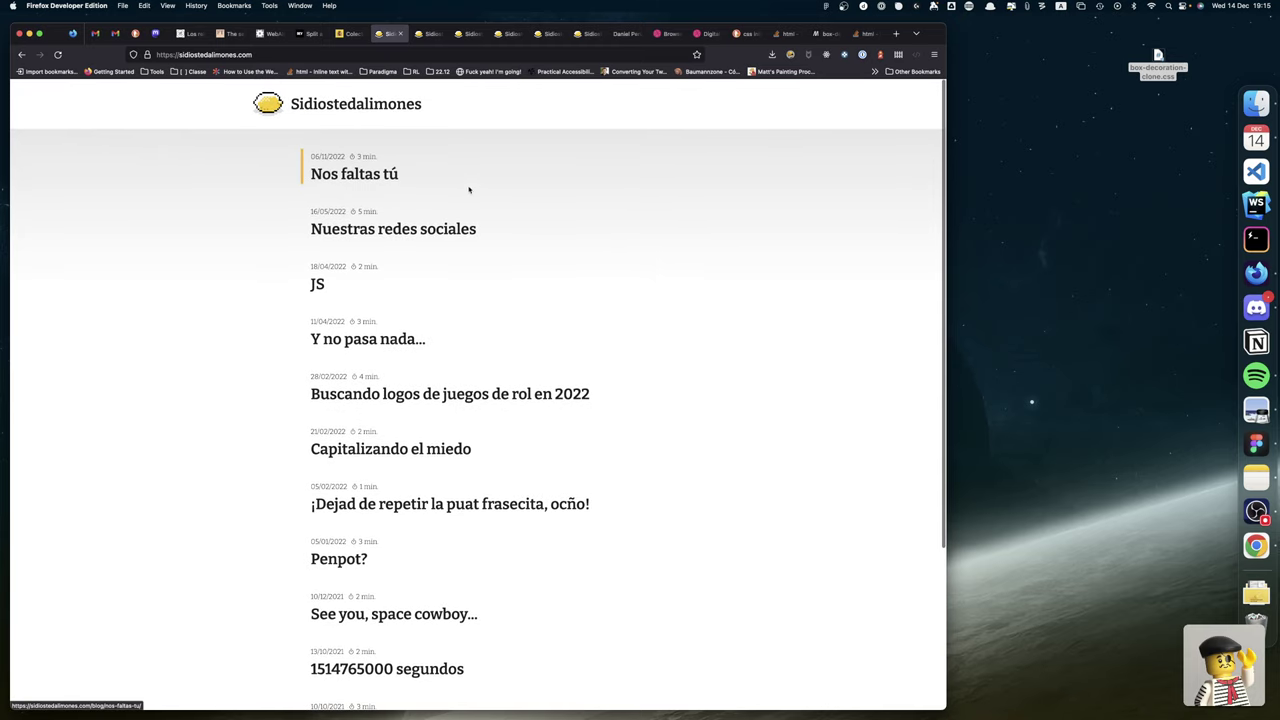
# Switch past Figma to Chrome, where the Sidiostedalimones web design is open in Penpot.
pyautogui.press('super+Tab')
pyautogui.press('super+Tab')
pyautogui.press('super+Tab')
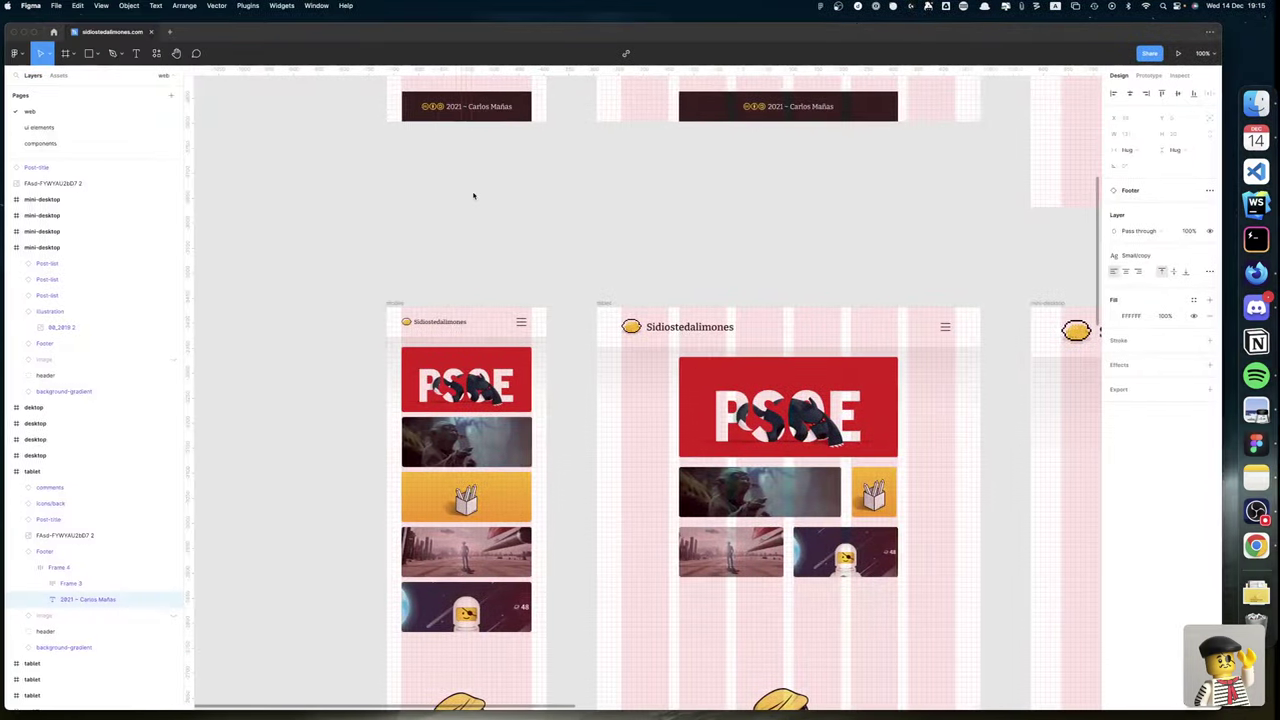
pyautogui.press('super+Tab')
pyautogui.press('super+Tab')
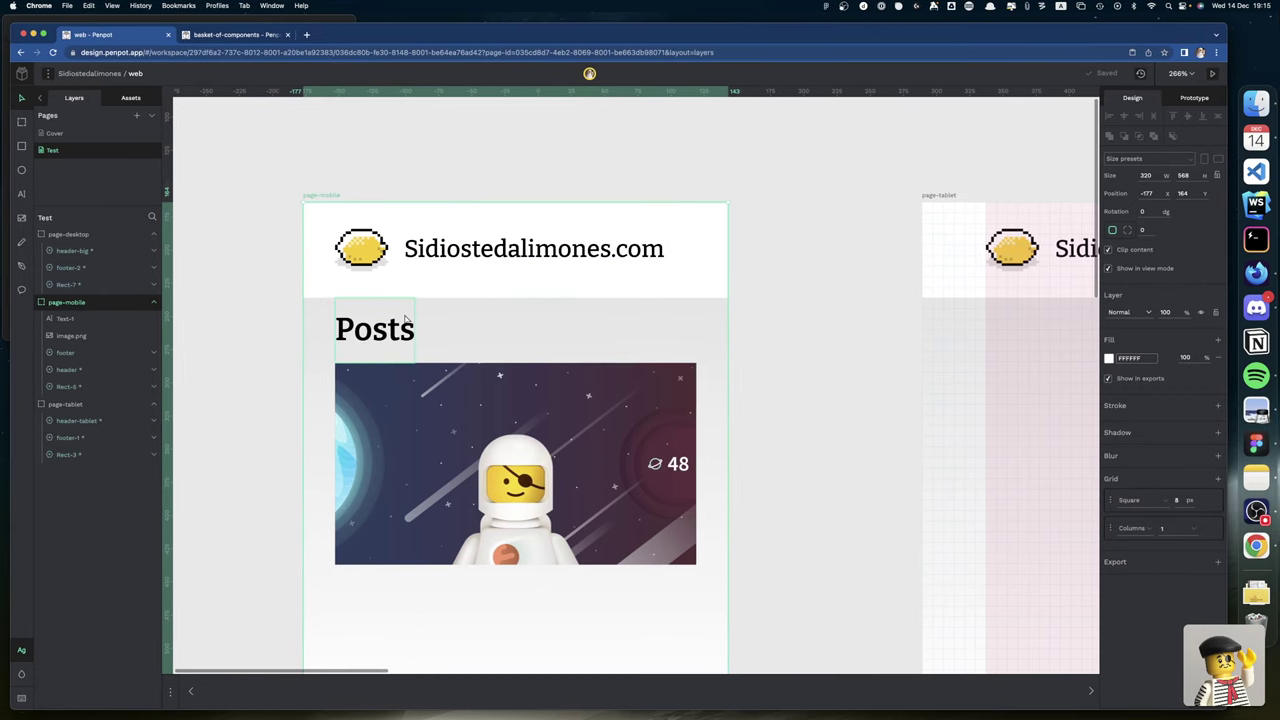
# Replace the "Posts" heading in page-mobile with "2023" and check the frame down to its footer.
pyautogui.doubleClick(405, 331)
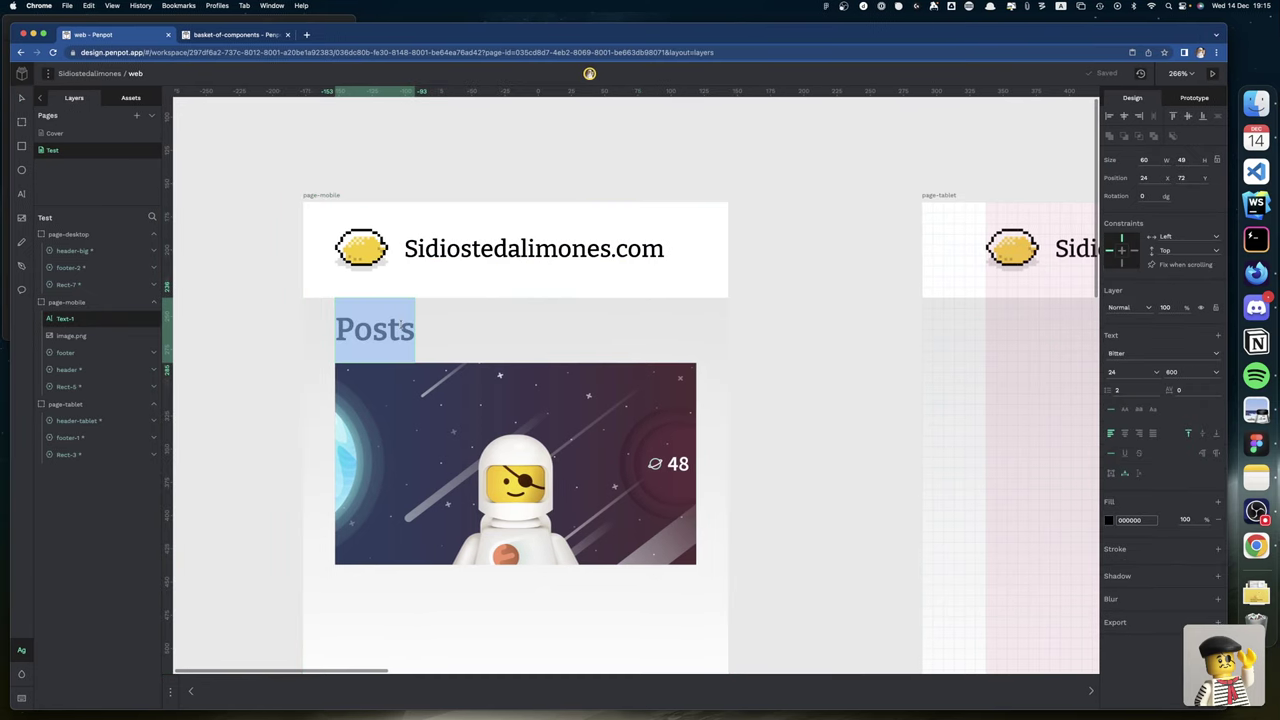
pyautogui.write('20')
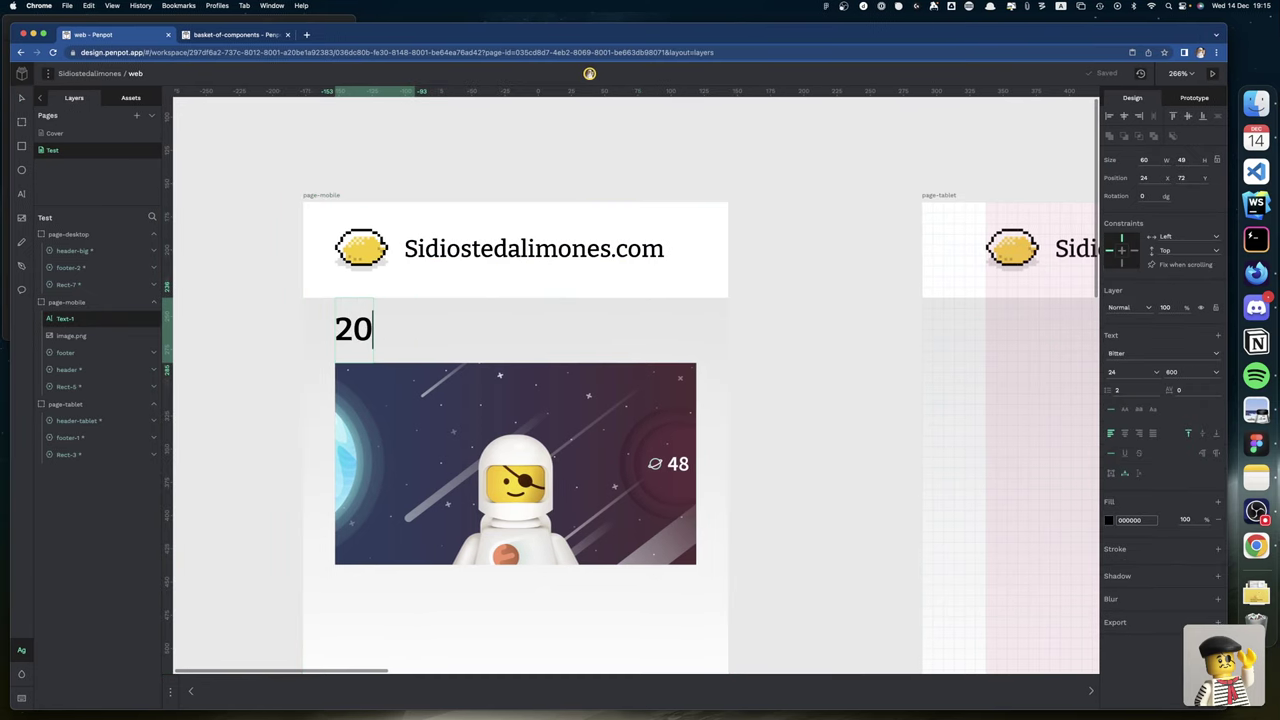
pyautogui.write('23')
pyautogui.press('Escape')
pyautogui.scroll(-5, 746, 391)
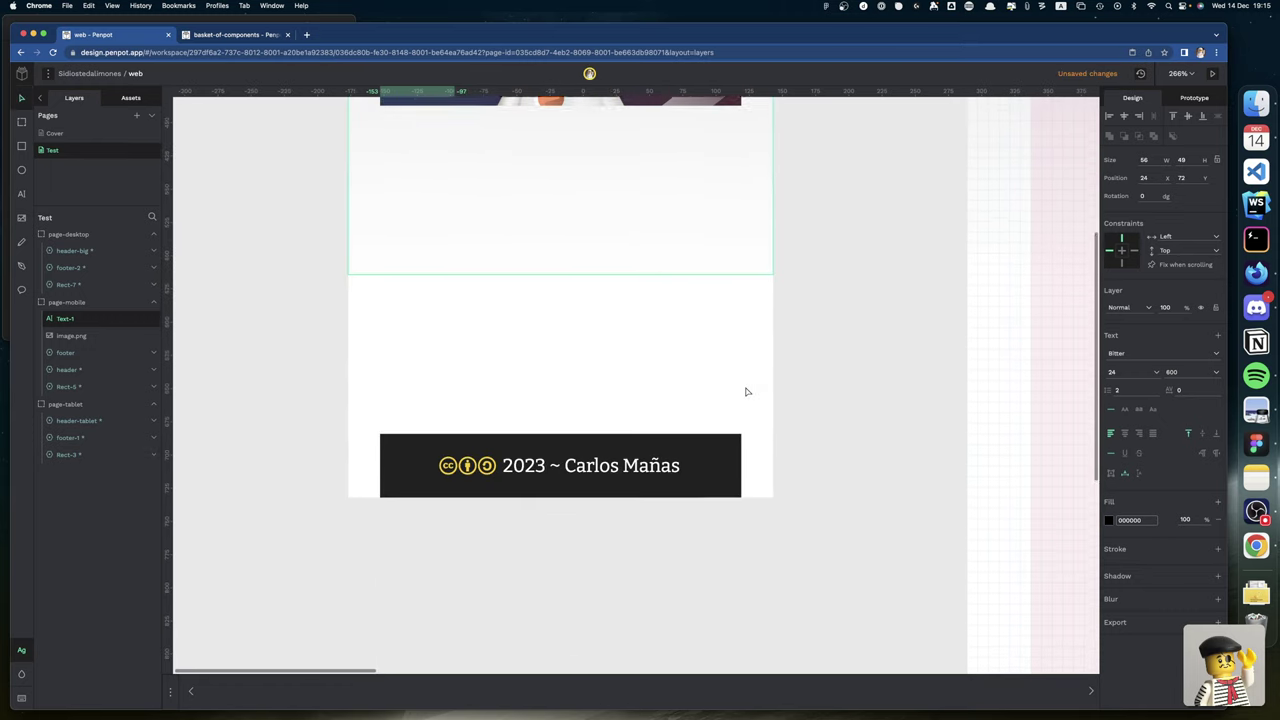
pyautogui.scroll(5, 746, 391)
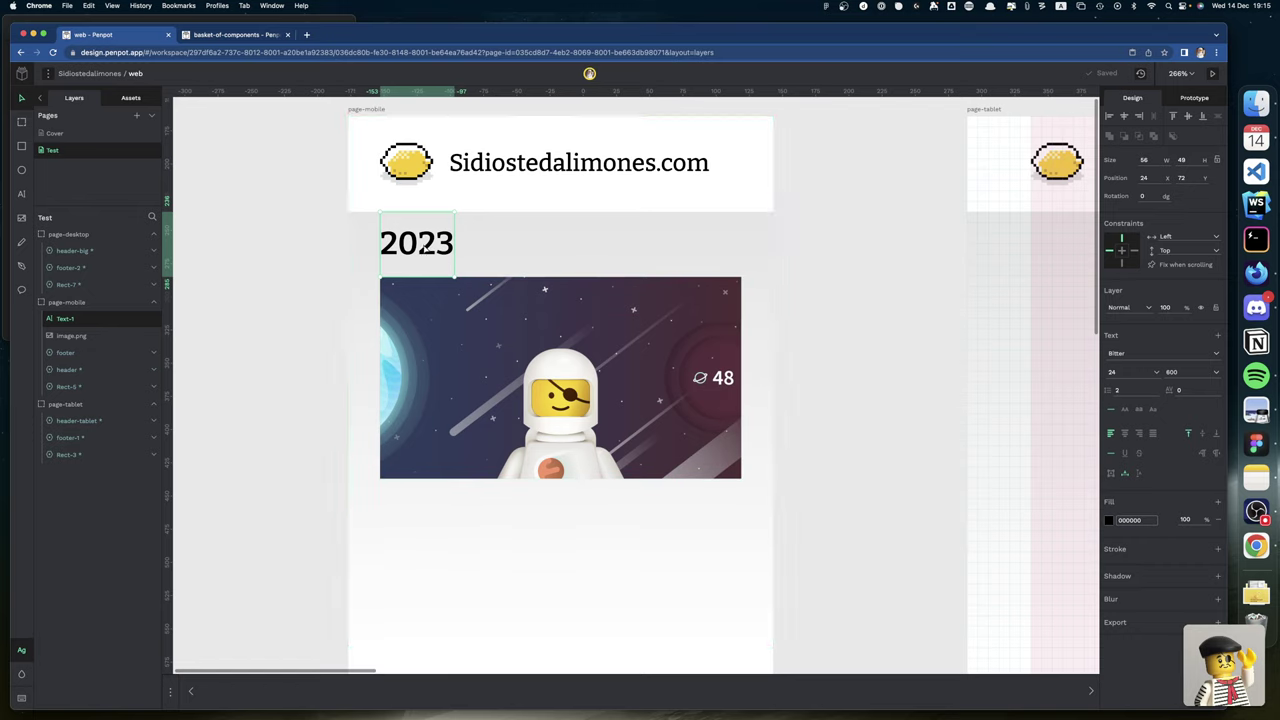
# Change the heading above the astronaut image in page-mobile to "Últimos posts".
pyautogui.doubleClick(426, 246)
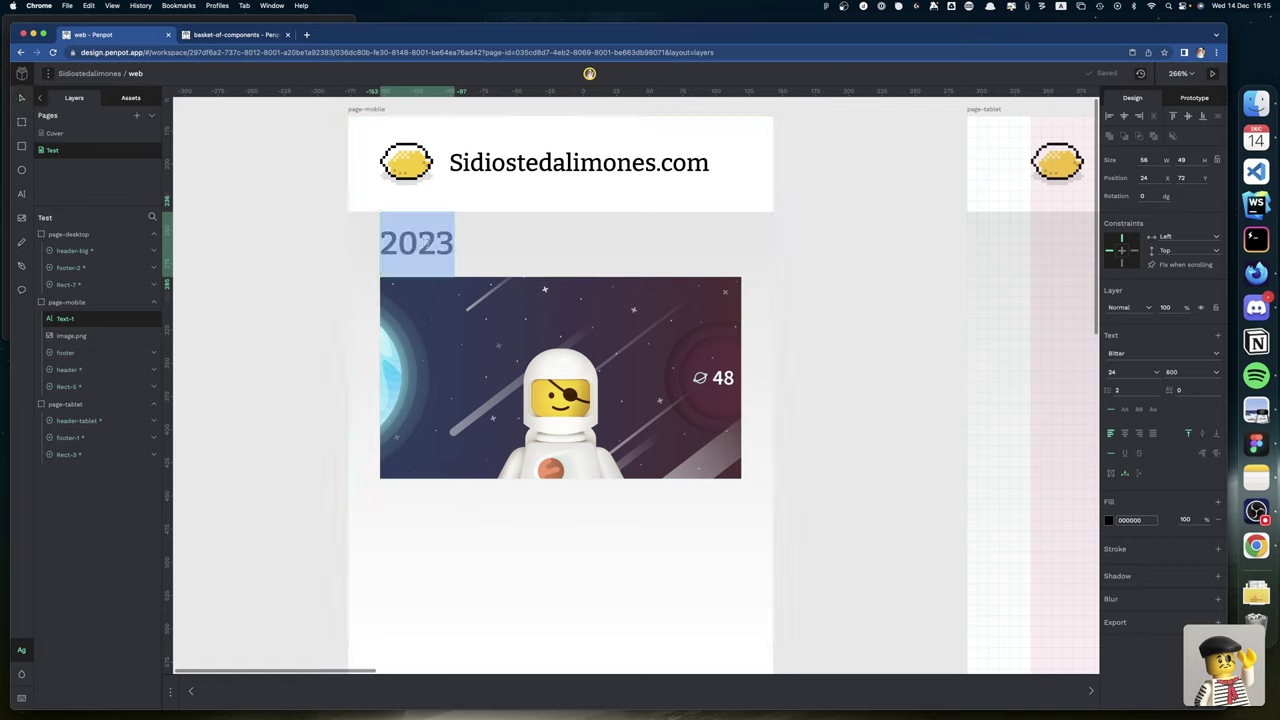
pyautogui.write('ú')
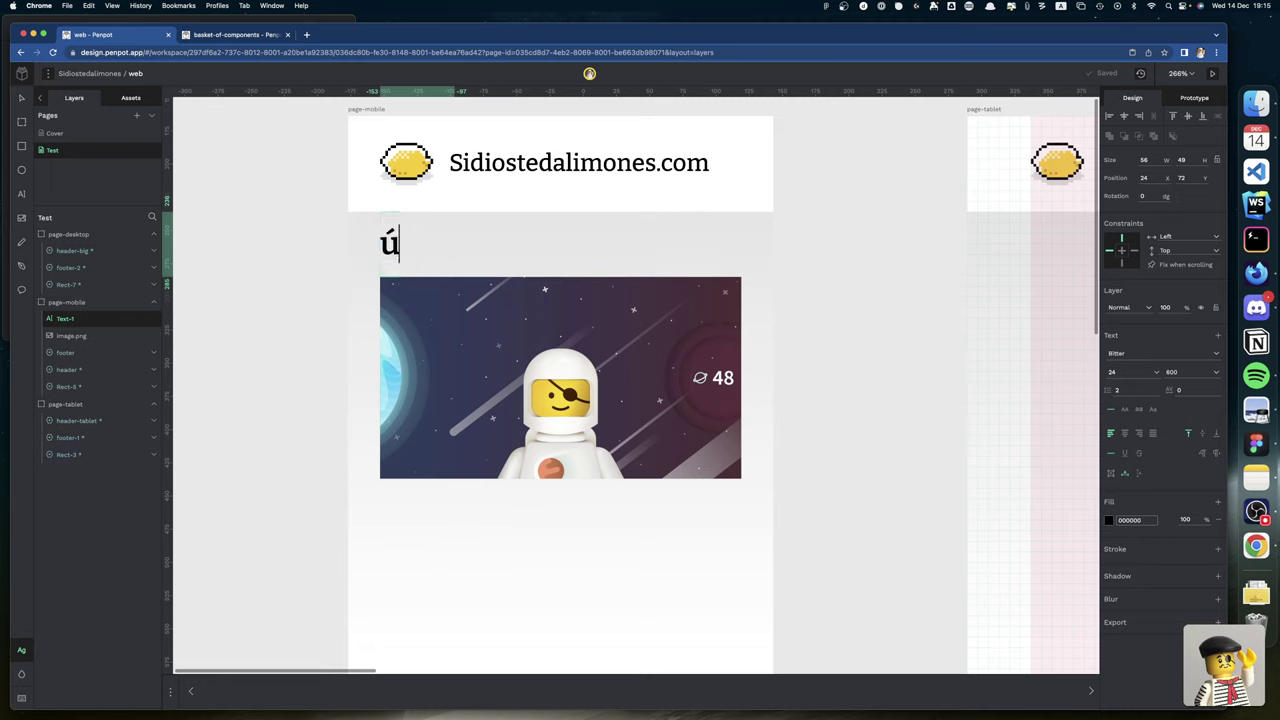
pyautogui.press('BackSpace')
pyautogui.write('Últ')
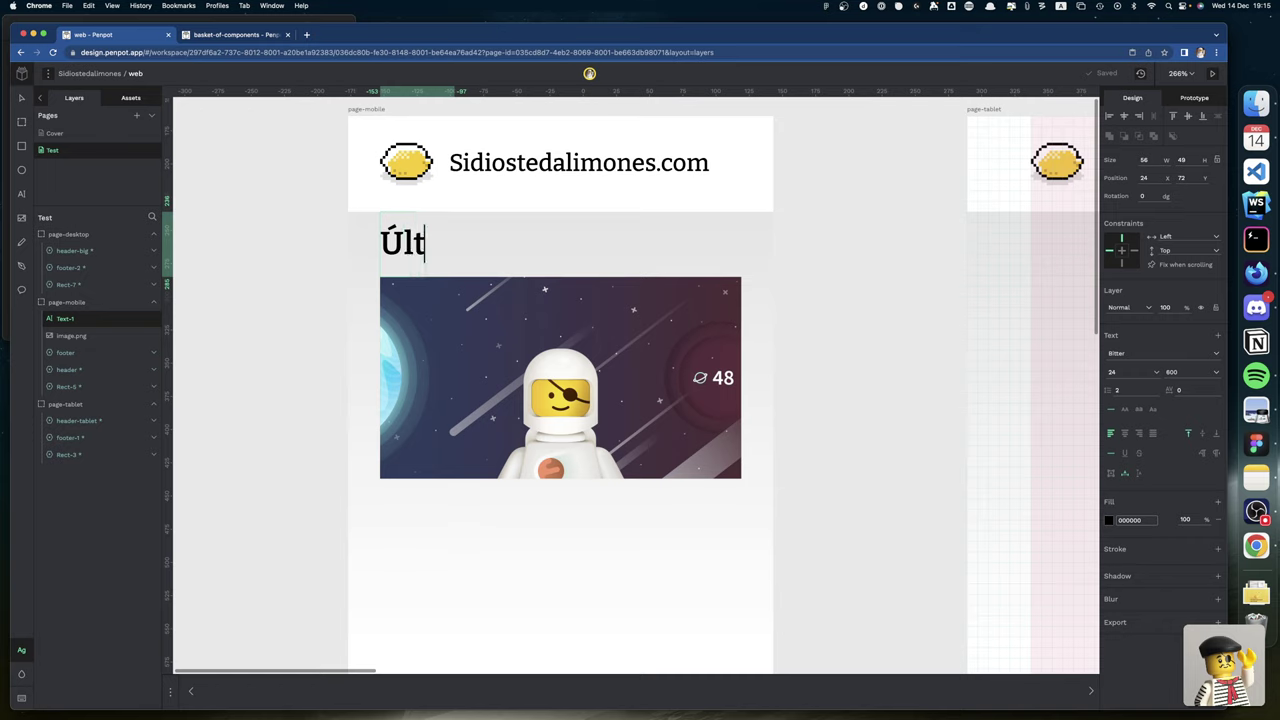
pyautogui.write('imos posts')
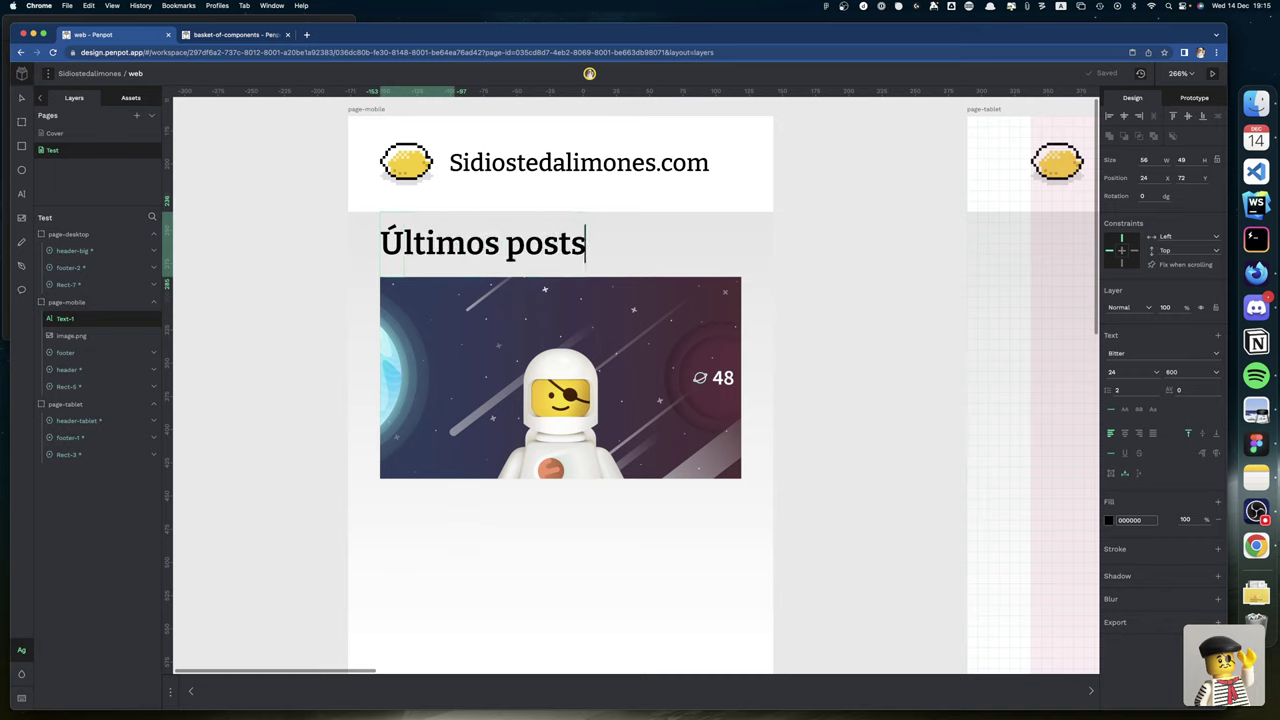
pyautogui.press('Escape')
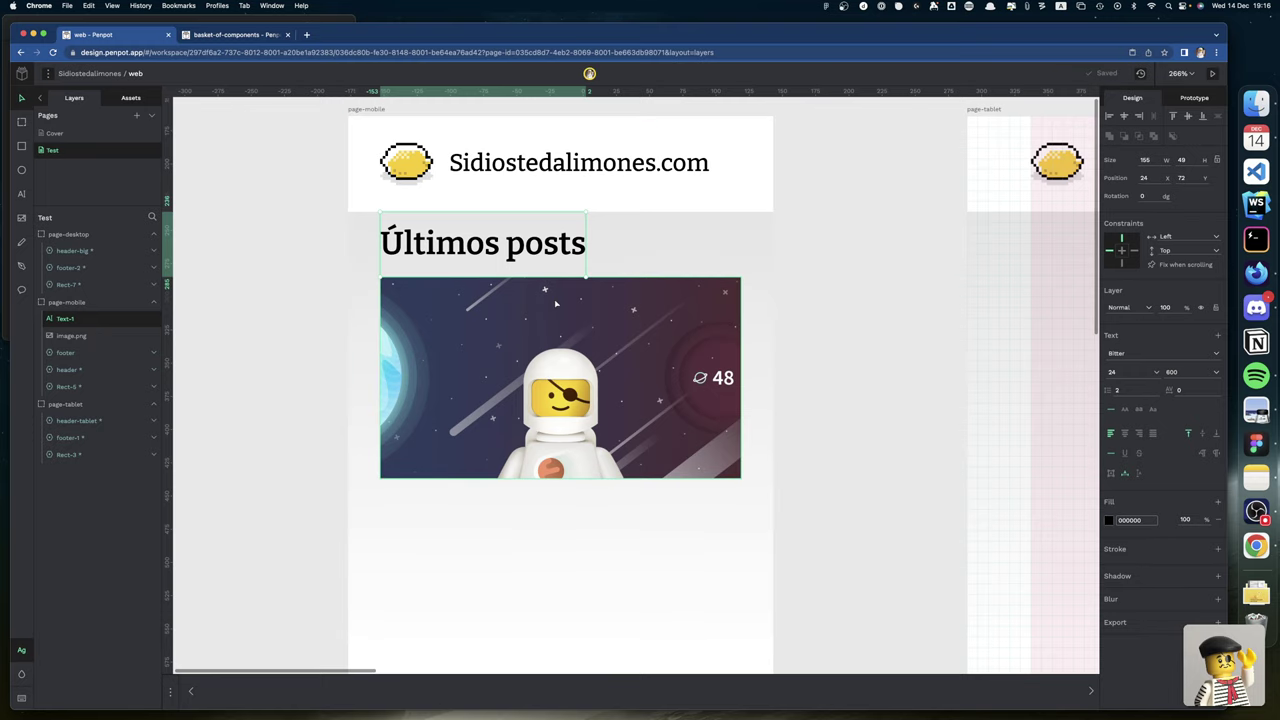
# Switch to Figma and examine the image arrangement in the mobile, tablet and mini-desktop home page frames.
pyautogui.hotkey('ctrl', 'Right')
pyautogui.hotkey('ctrl', 'Right')
pyautogui.hotkey('ctrl', 'Right')
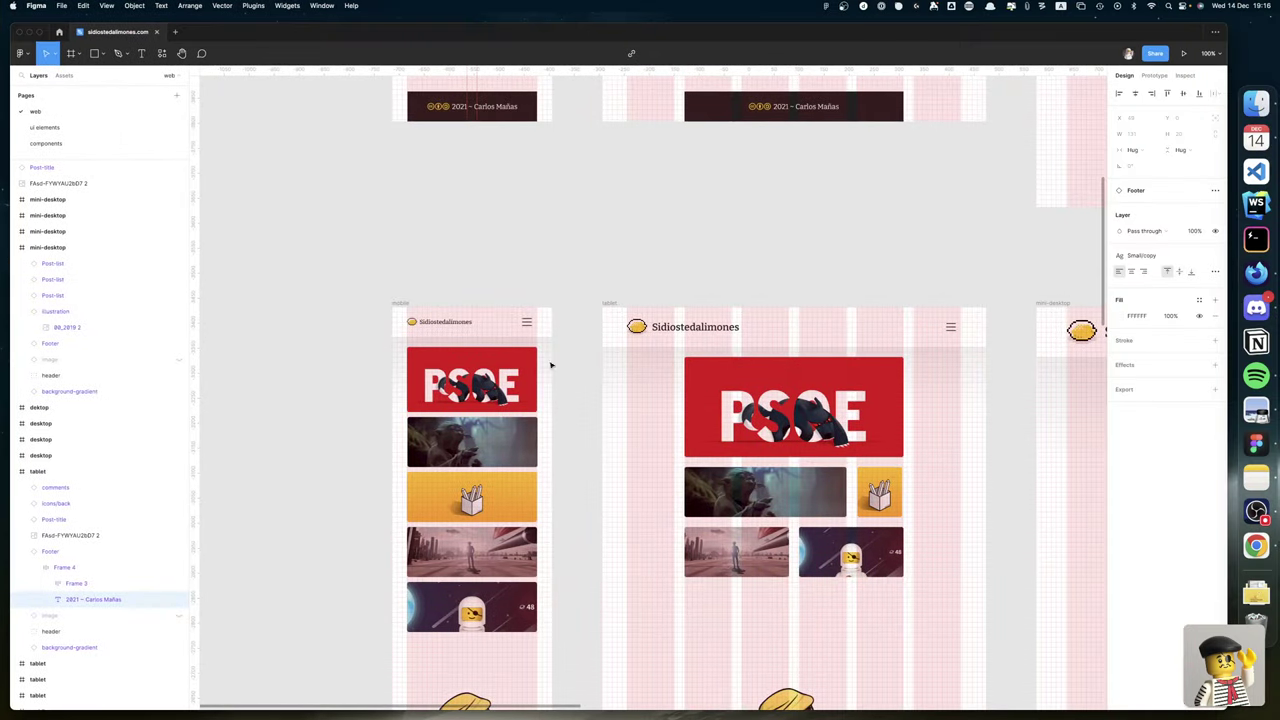
pyautogui.scroll(-3, 556, 340)
pyautogui.hscroll(2, 557, 387)
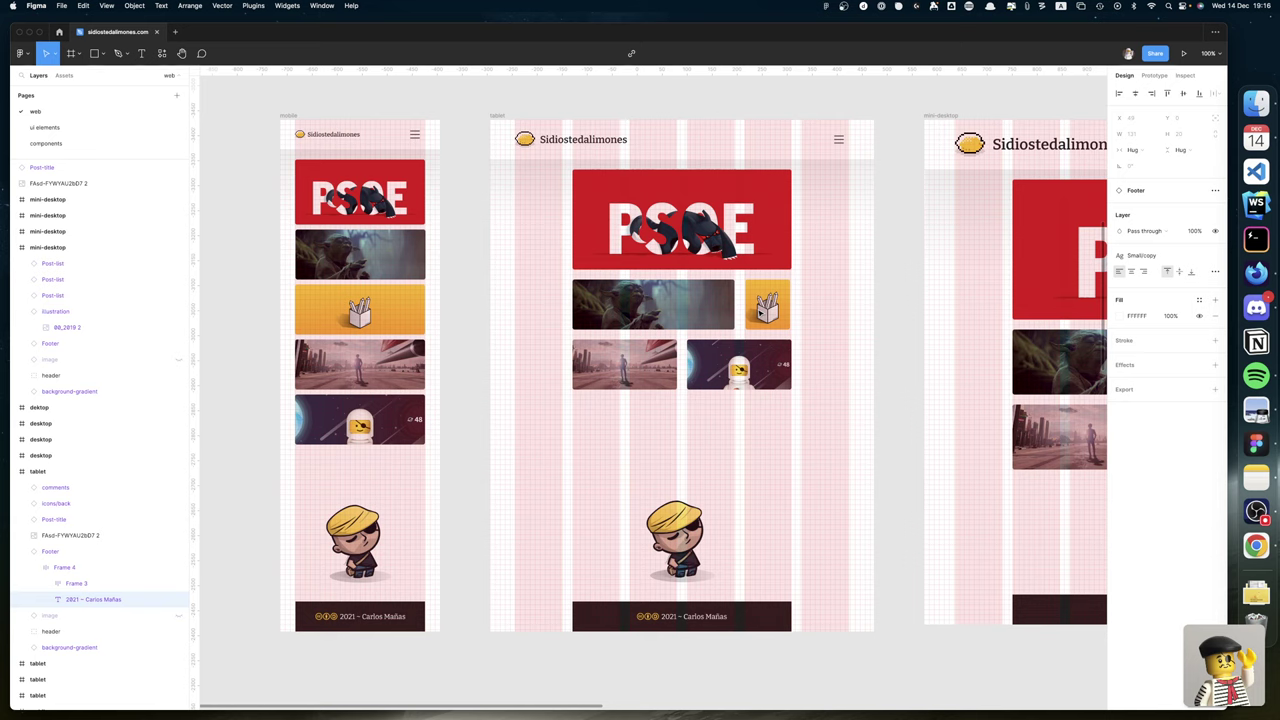
pyautogui.scroll(1, 840, 237)
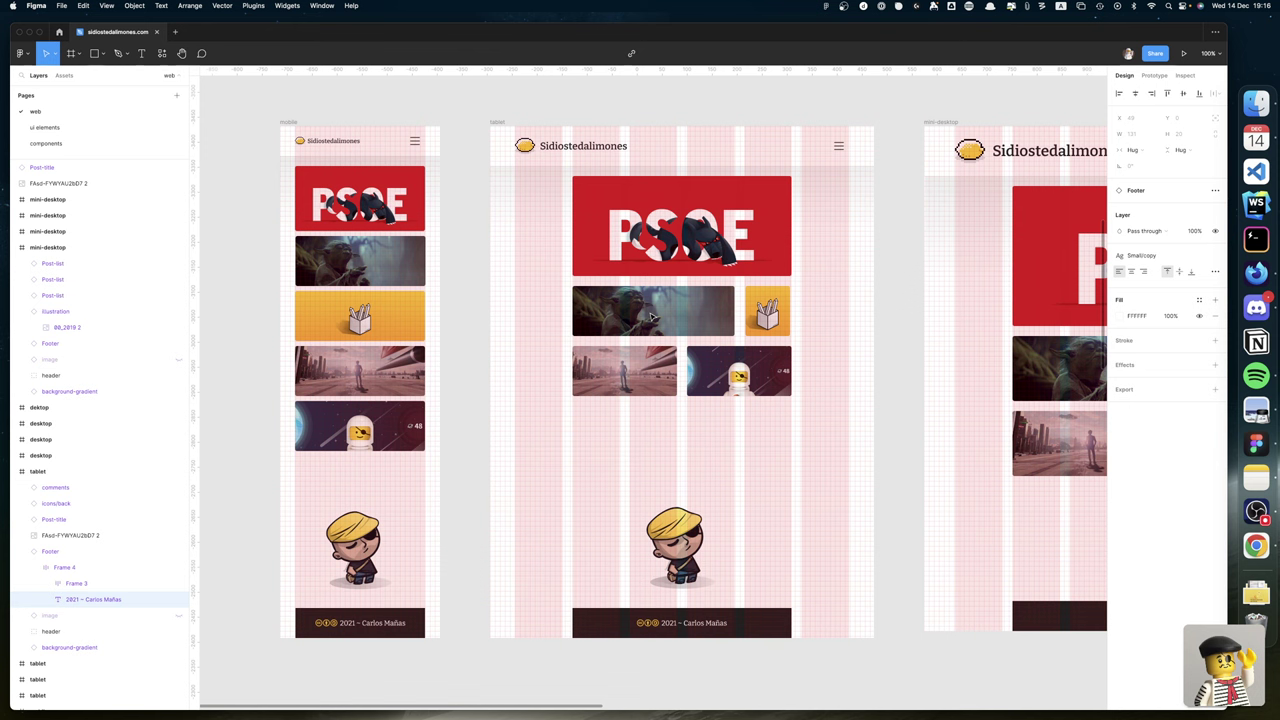
pyautogui.hscroll(5, 700, 319)
pyautogui.hscroll(3, 651, 316)
pyautogui.hscroll(-5, 651, 316)
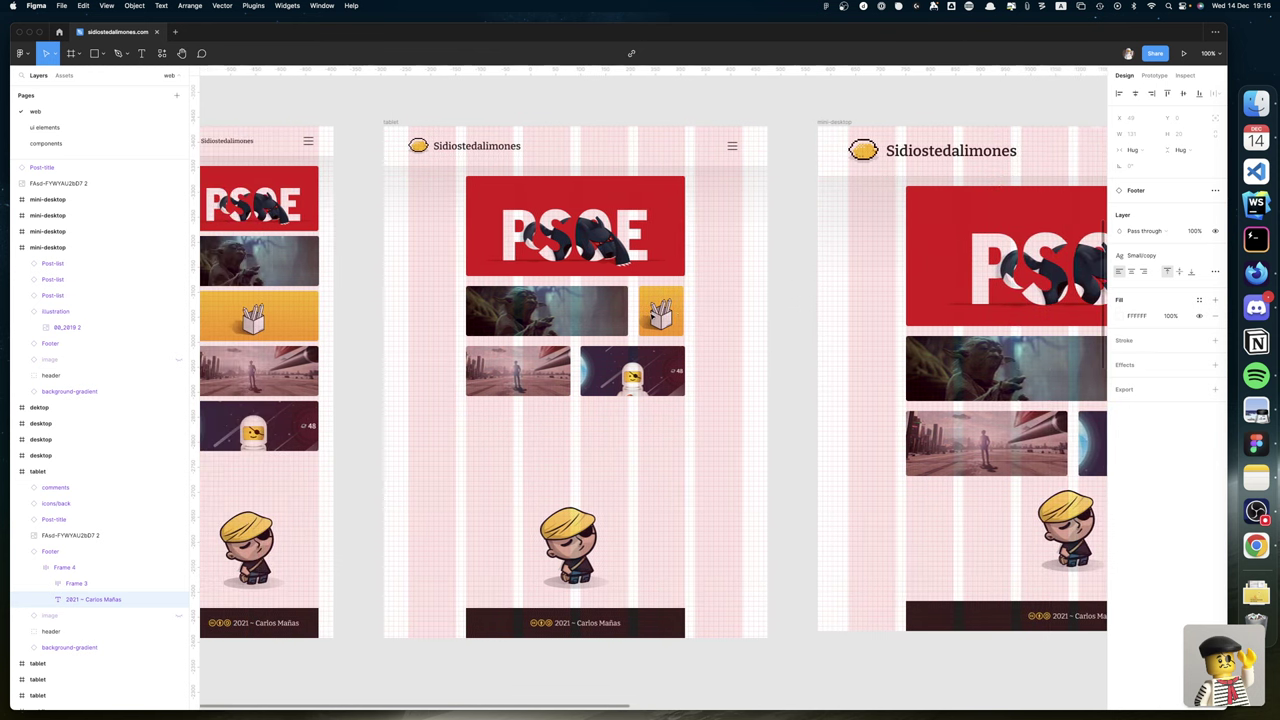
# In the tablet frame, enlarge the pencil-box image to 206 × 220 and narrow the Yoda image beside it to 209 wide.
pyautogui.click(620, 310)
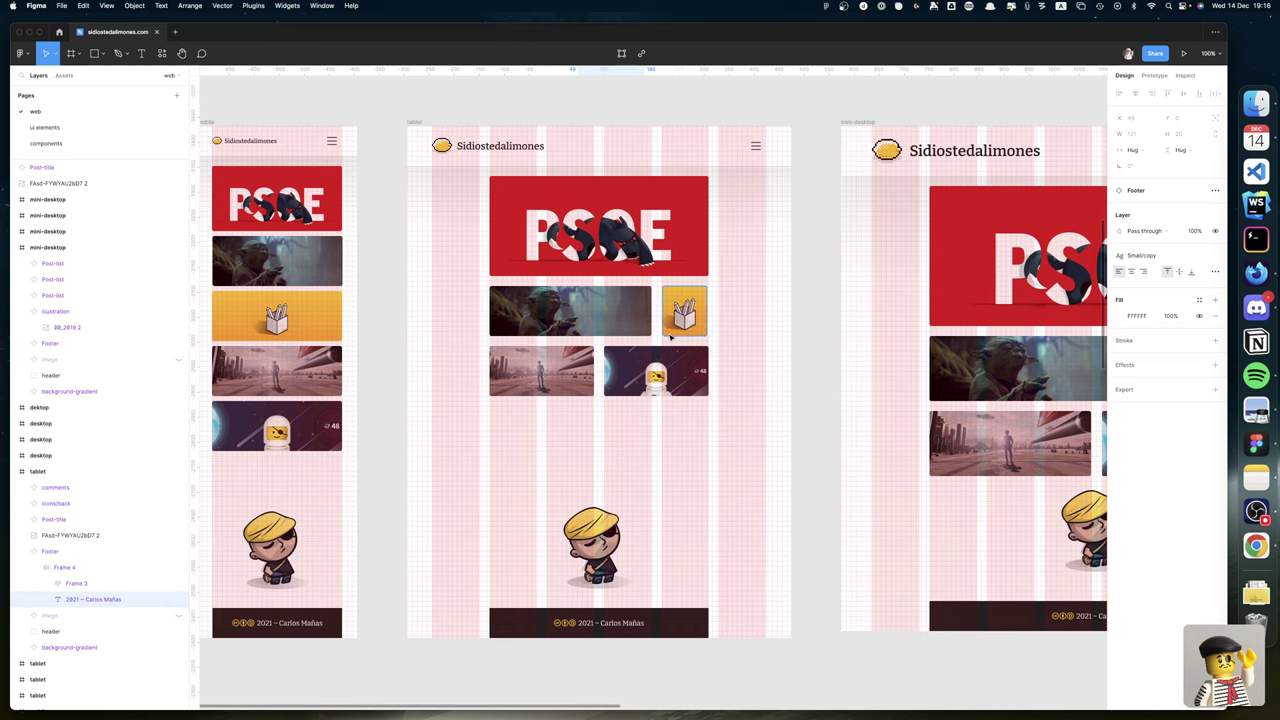
pyautogui.click(672, 333)
pyautogui.moveTo(658, 338)
pyautogui.mouseDown()
pyautogui.moveTo(606, 398)
pyautogui.moveTo(602, 383)
pyautogui.mouseUp()
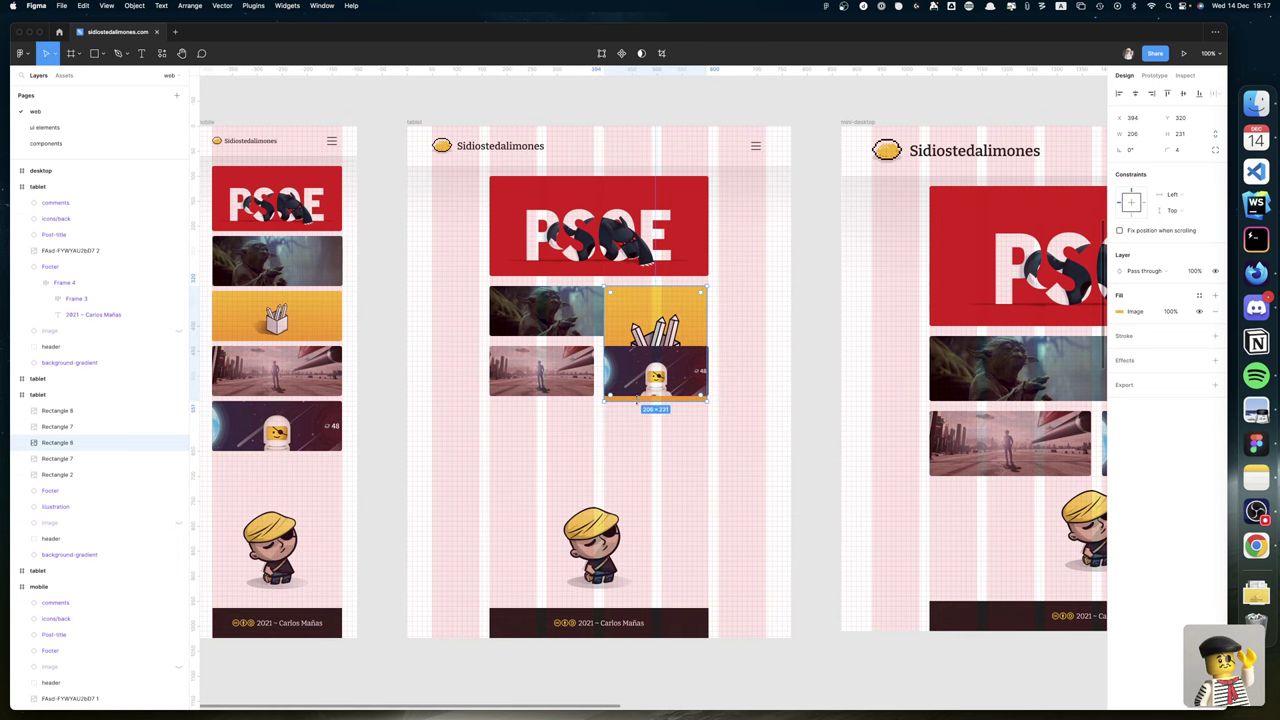
pyautogui.hscroll(-1, 636, 398)
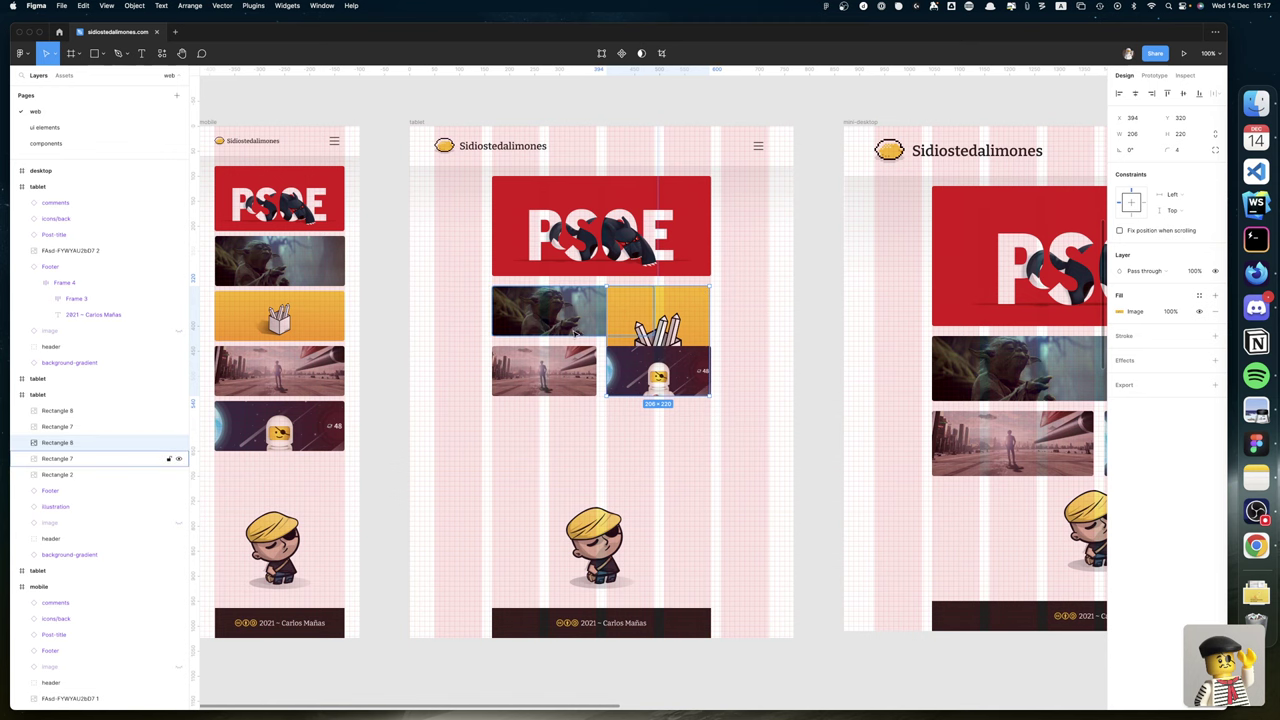
pyautogui.click(632, 316)
pyautogui.moveTo(654, 312); pyautogui.dragTo(596, 303)
pyautogui.hscroll(1, 648, 374)
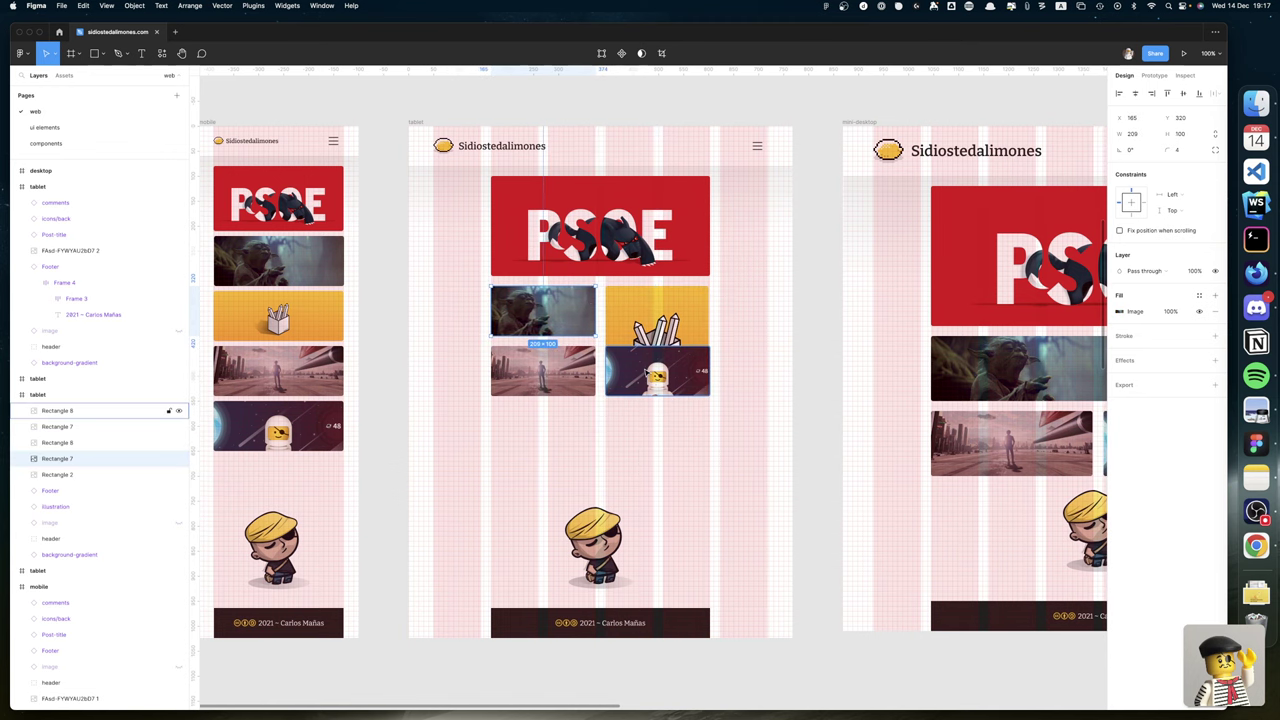
# Move the tablet frame's astronaut image below the city image at X 165, Y 560 and narrow it to 95 × 100.
pyautogui.click(648, 374)
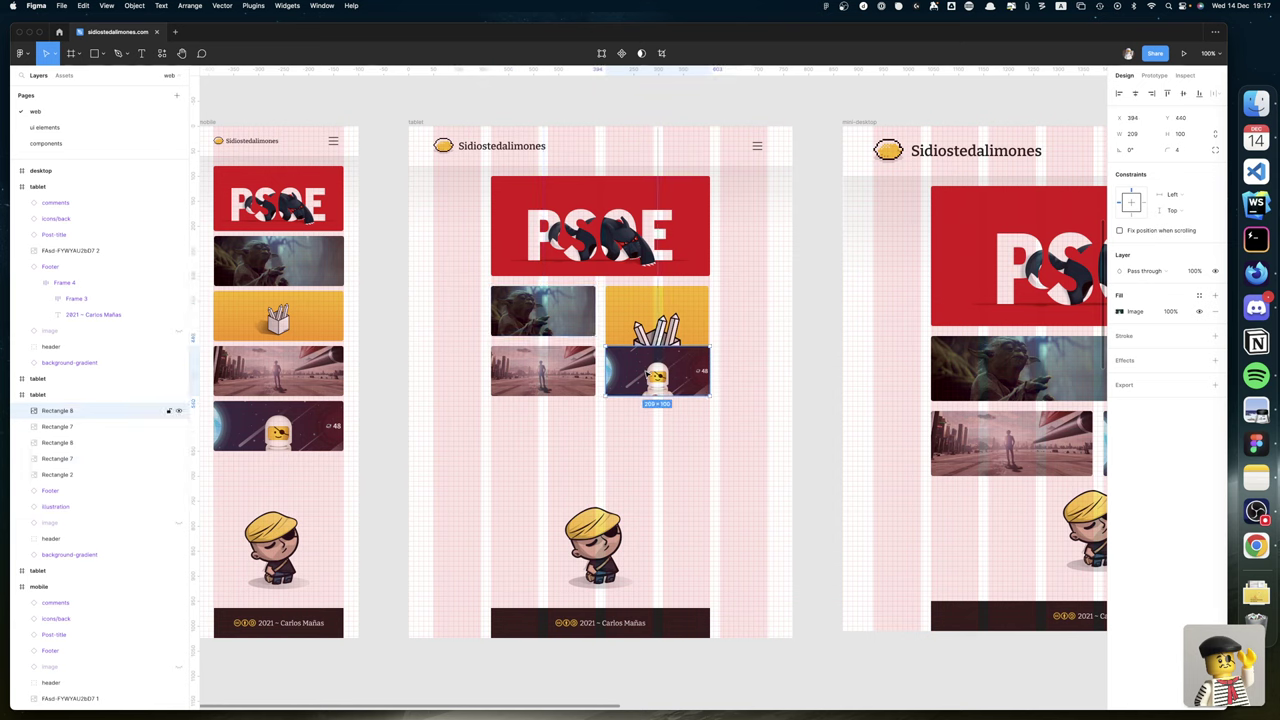
pyautogui.moveTo(648, 374); pyautogui.dragTo(535, 434)
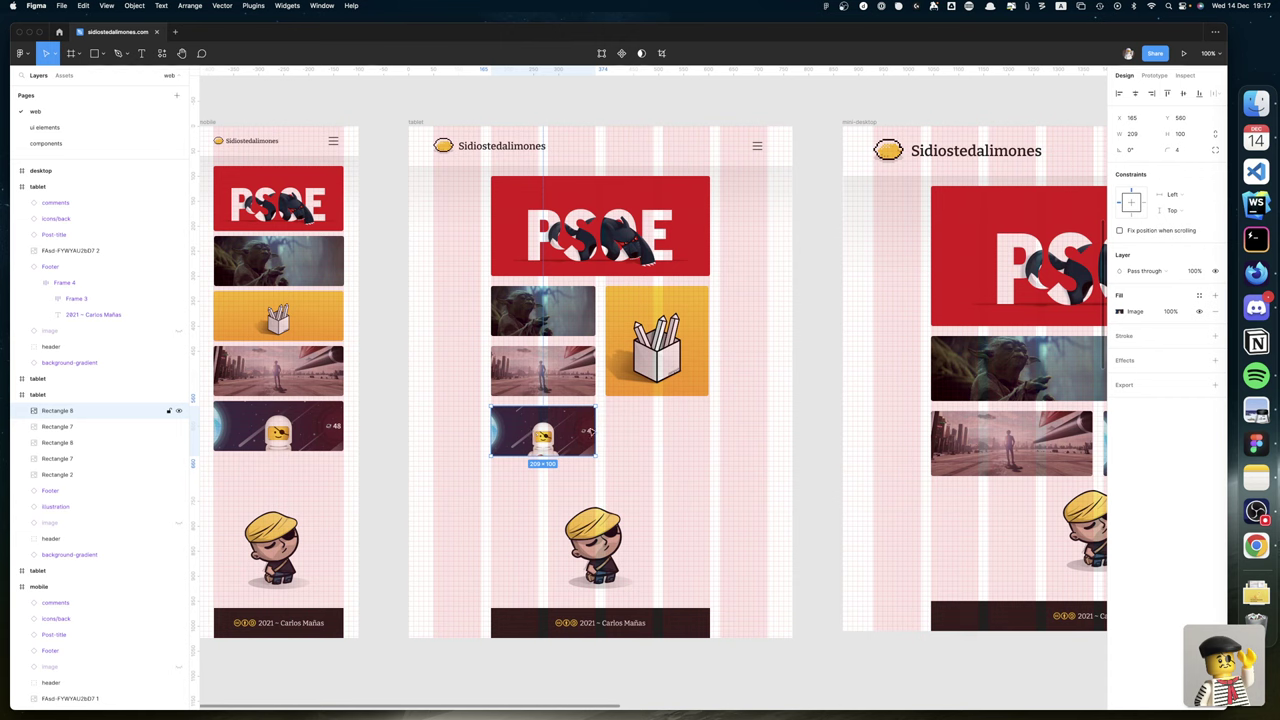
pyautogui.moveTo(596, 431); pyautogui.dragTo(539, 424)
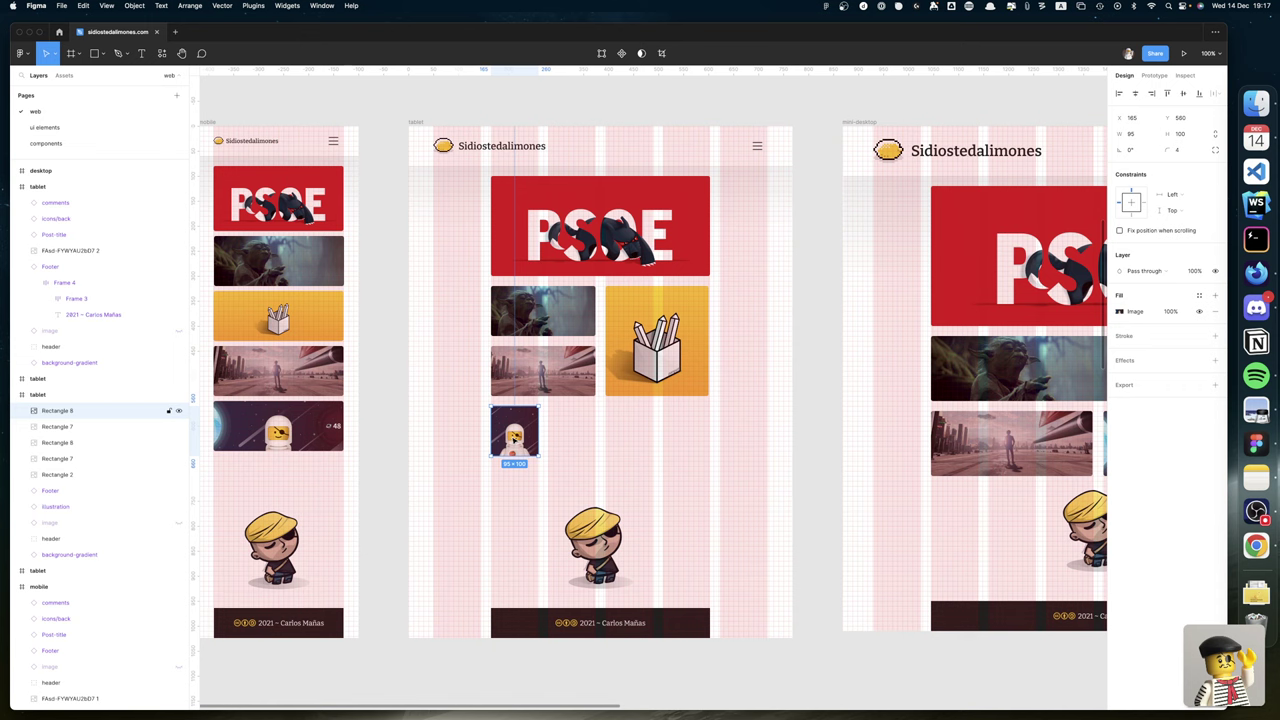
pyautogui.hscroll(2, 513, 437)
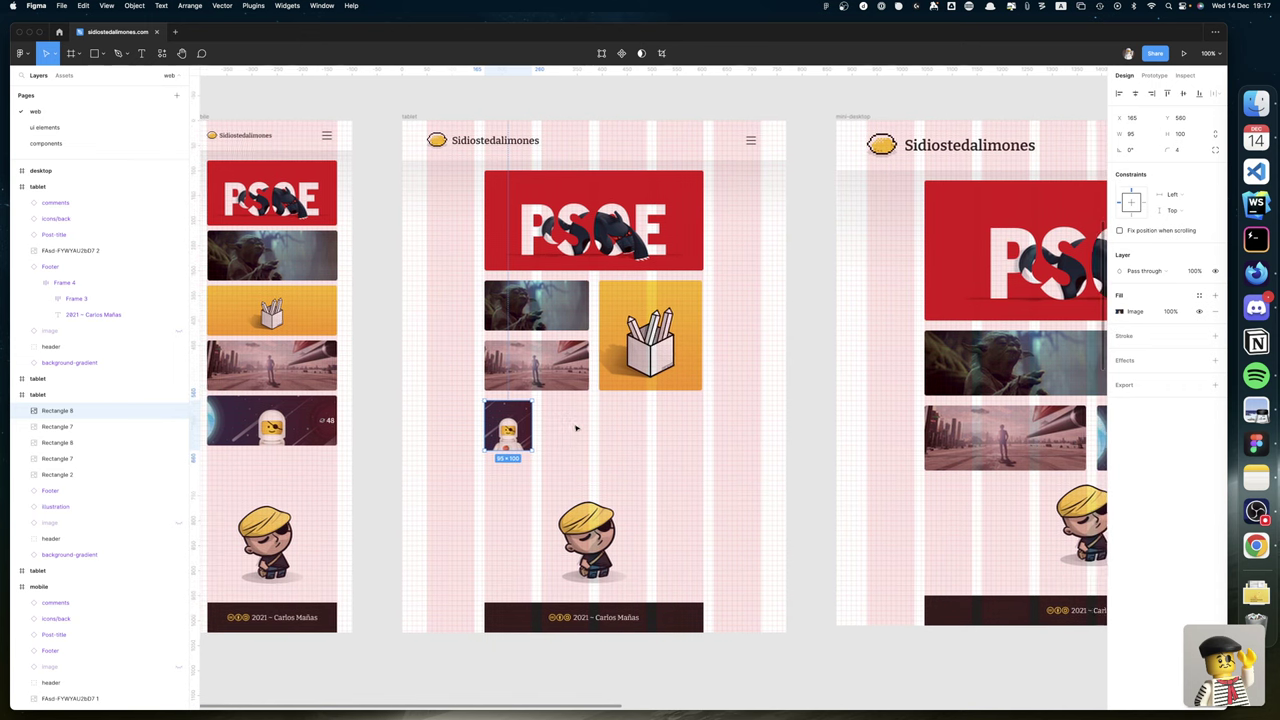
pyautogui.scroll(-1, 665, 425)
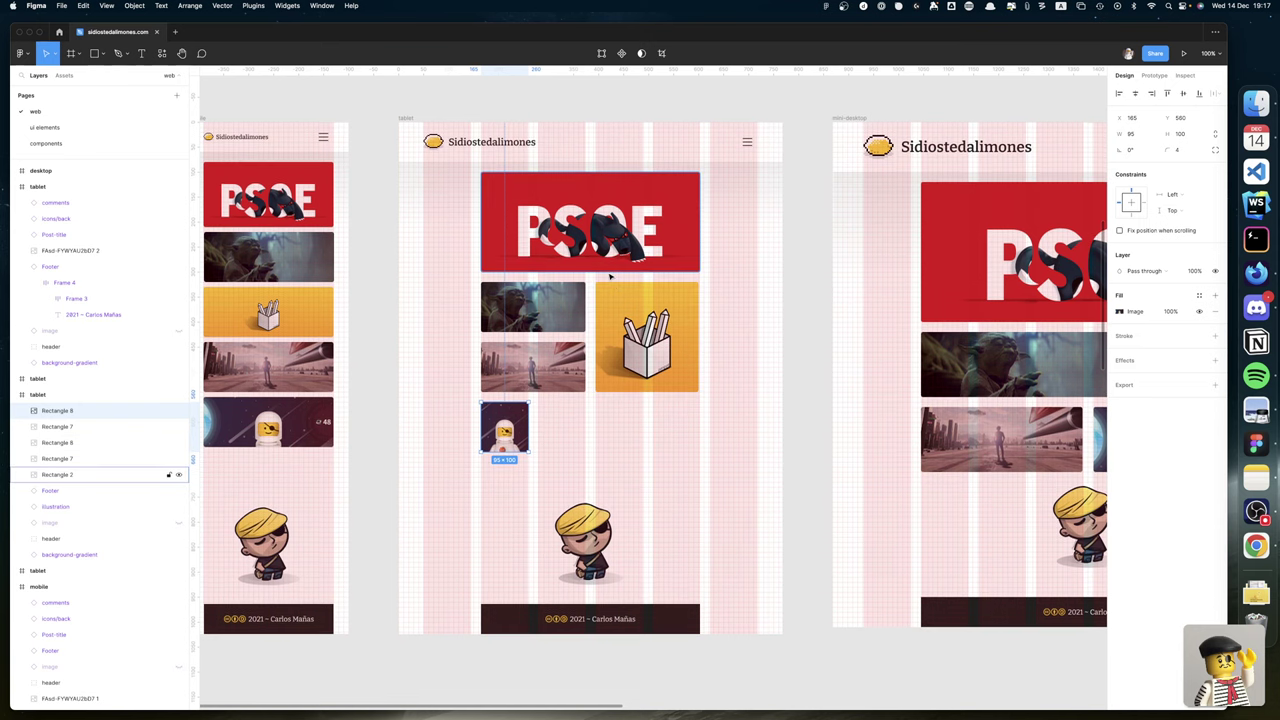
# Undo the resizing and moving of the post images in the tablet frame.
pyautogui.click(532, 238)
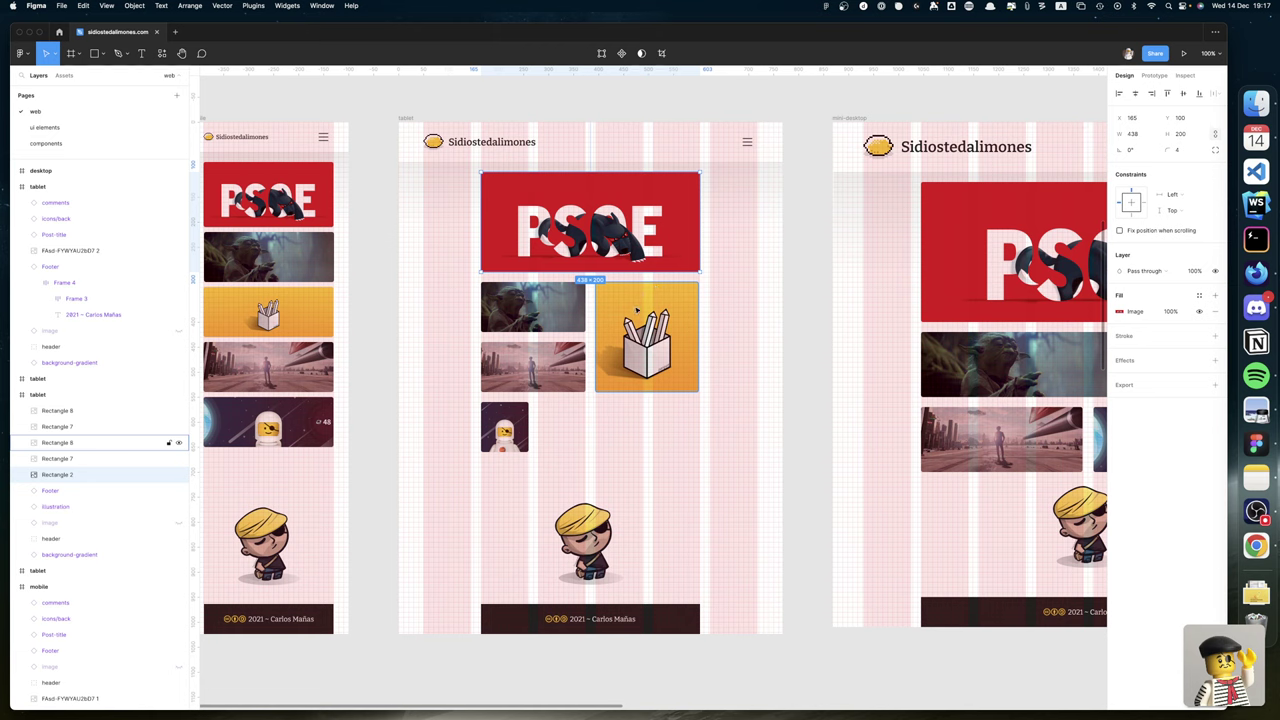
pyautogui.moveTo(505, 425)
pyautogui.mouseDown()
pyautogui.moveTo(649, 377)
pyautogui.moveTo(620, 368)
pyautogui.mouseUp()
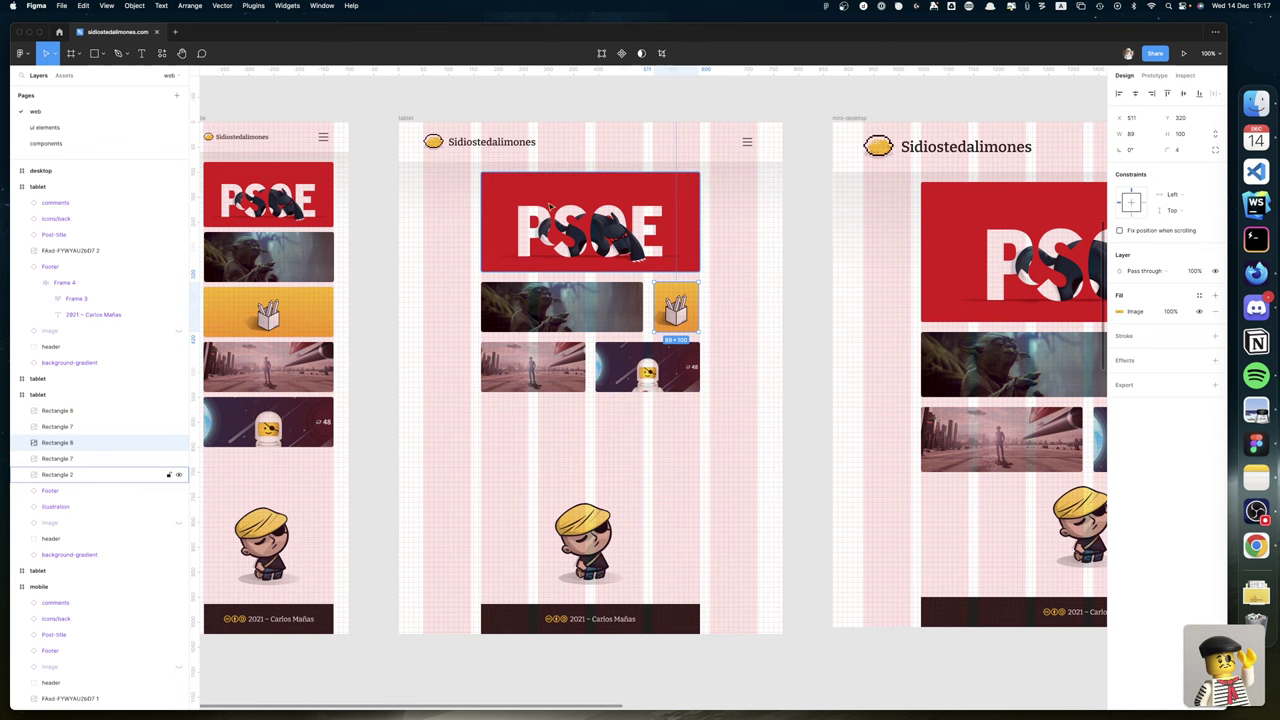
pyautogui.scroll(1, 540, 220)
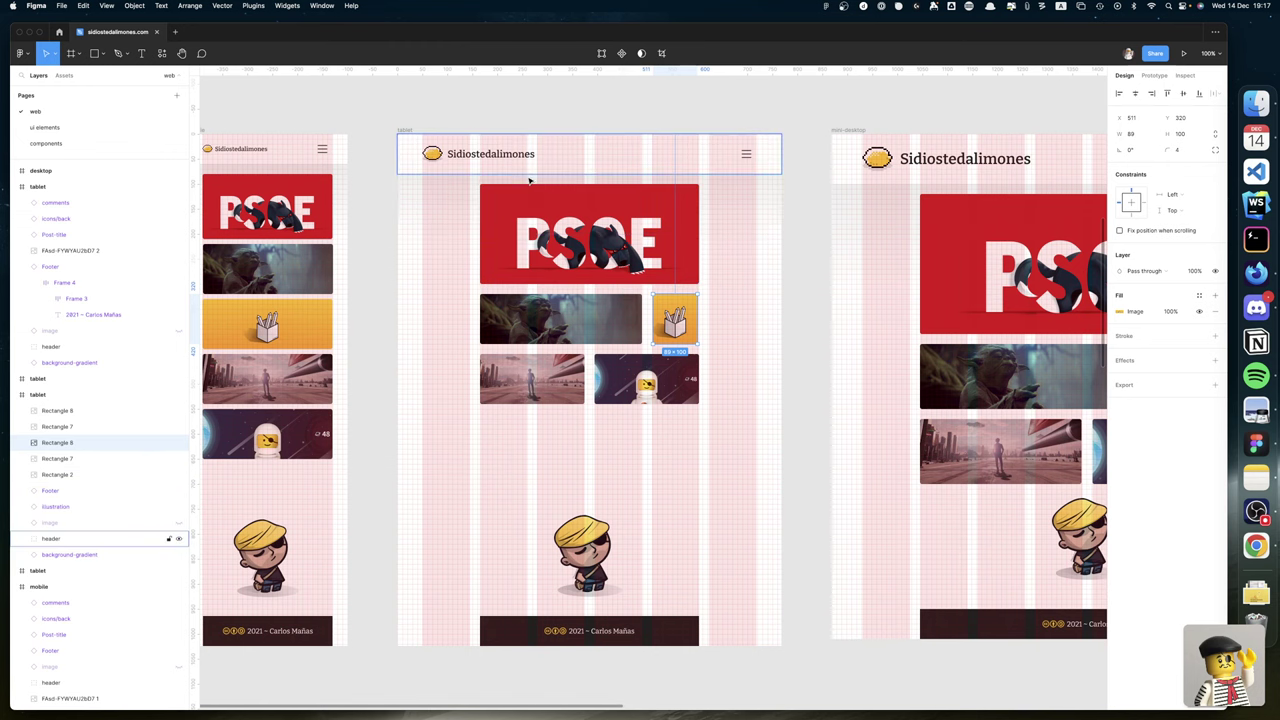
pyautogui.scroll(-1, 529, 181)
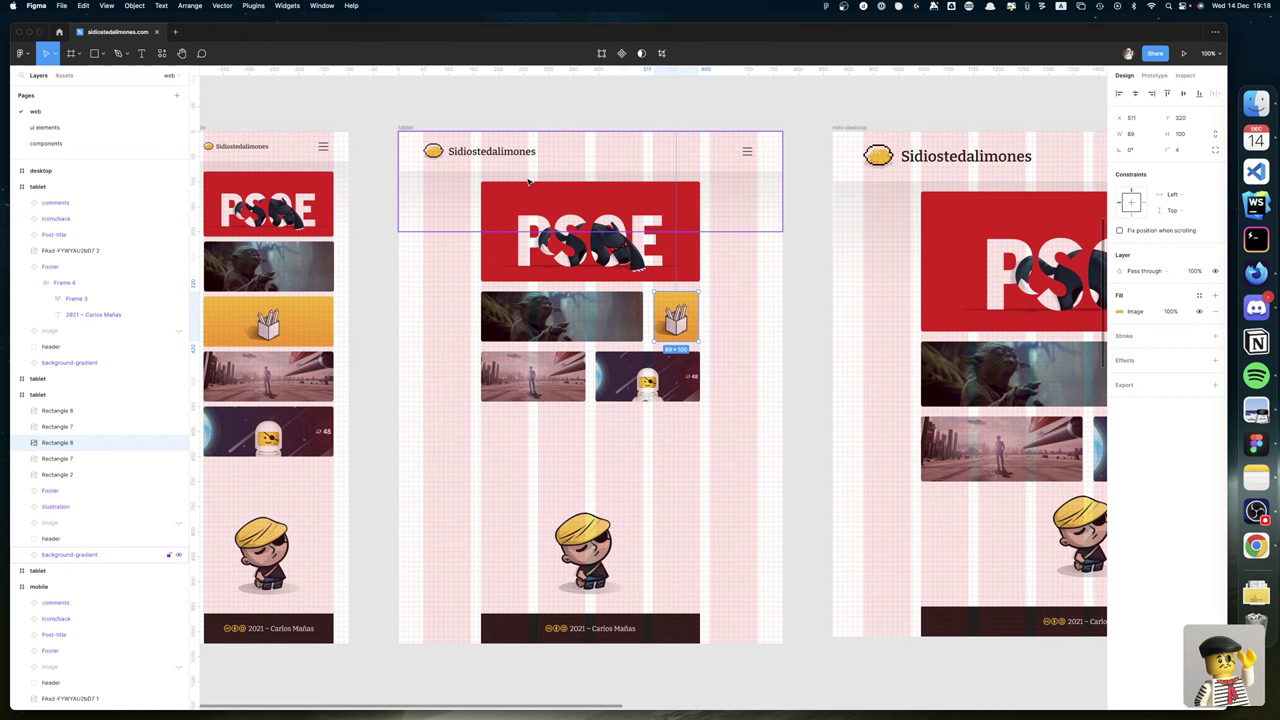
# Switch back to the Penpot design in Chrome and delete the "Últimos posts" heading from page-mobile.
pyautogui.press('super+Tab')
pyautogui.hscroll(3, 529, 180)
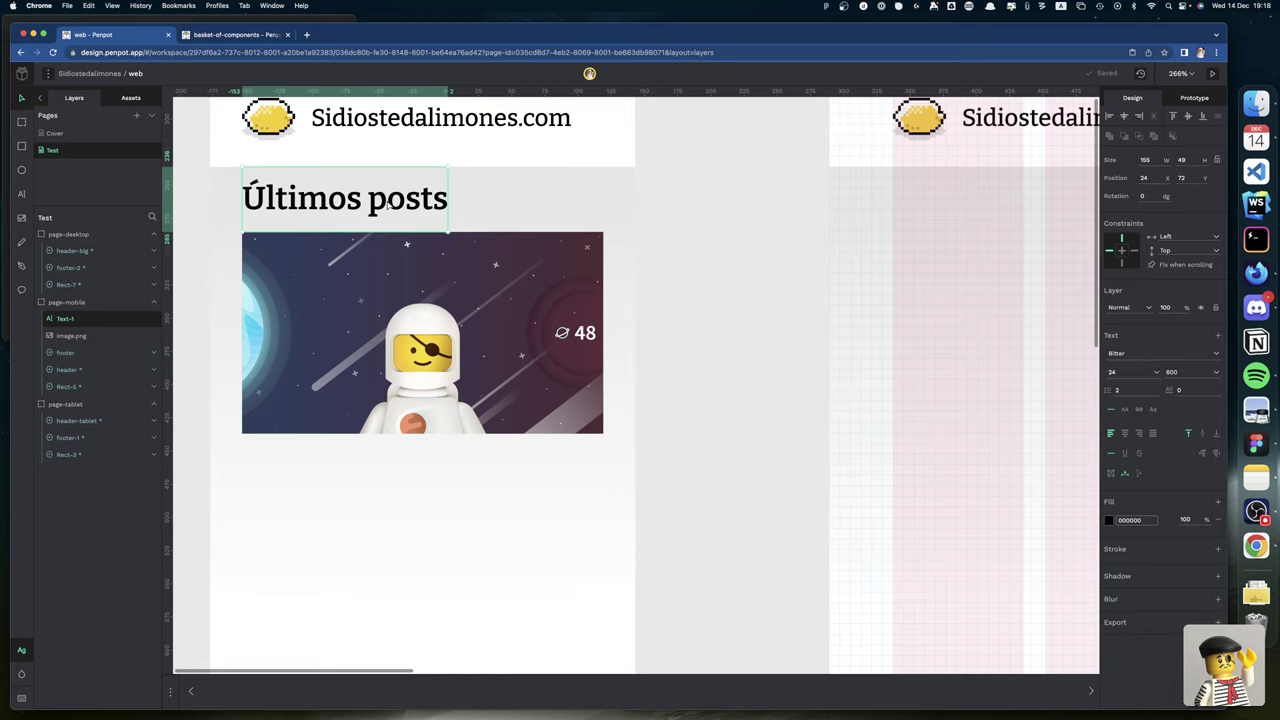
pyautogui.press('Delete')
pyautogui.scroll(5, 388, 203)
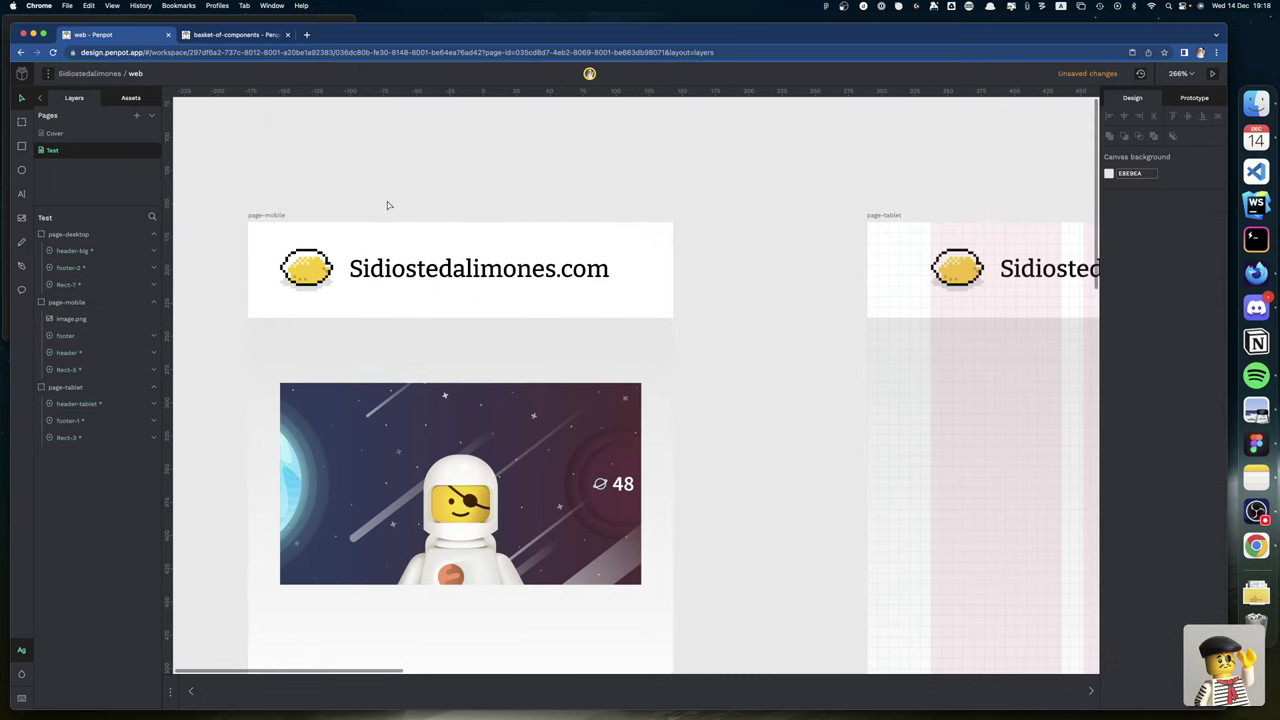
# Show the square and column grids on page-mobile and move the astronaut image up to Y 88.
pyautogui.click(286, 216)
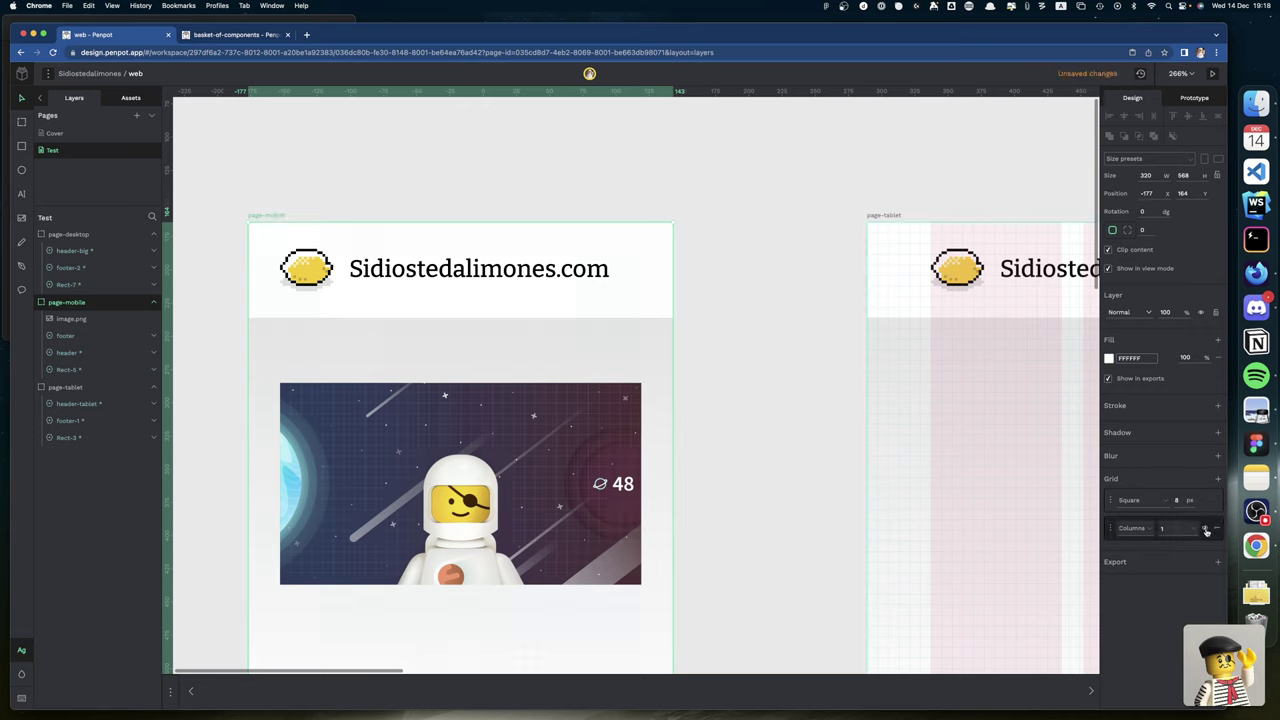
pyautogui.click(1207, 530)
pyautogui.click(591, 428)
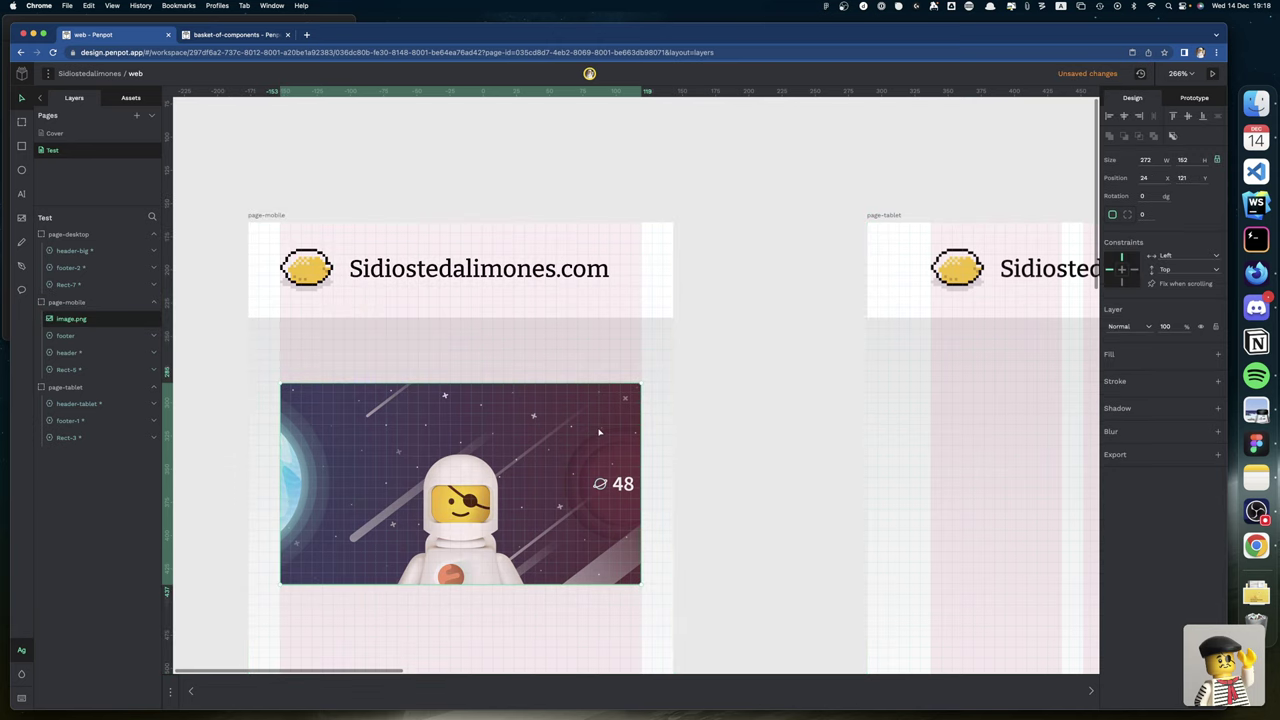
pyautogui.moveTo(591, 428); pyautogui.dragTo(552, 384)
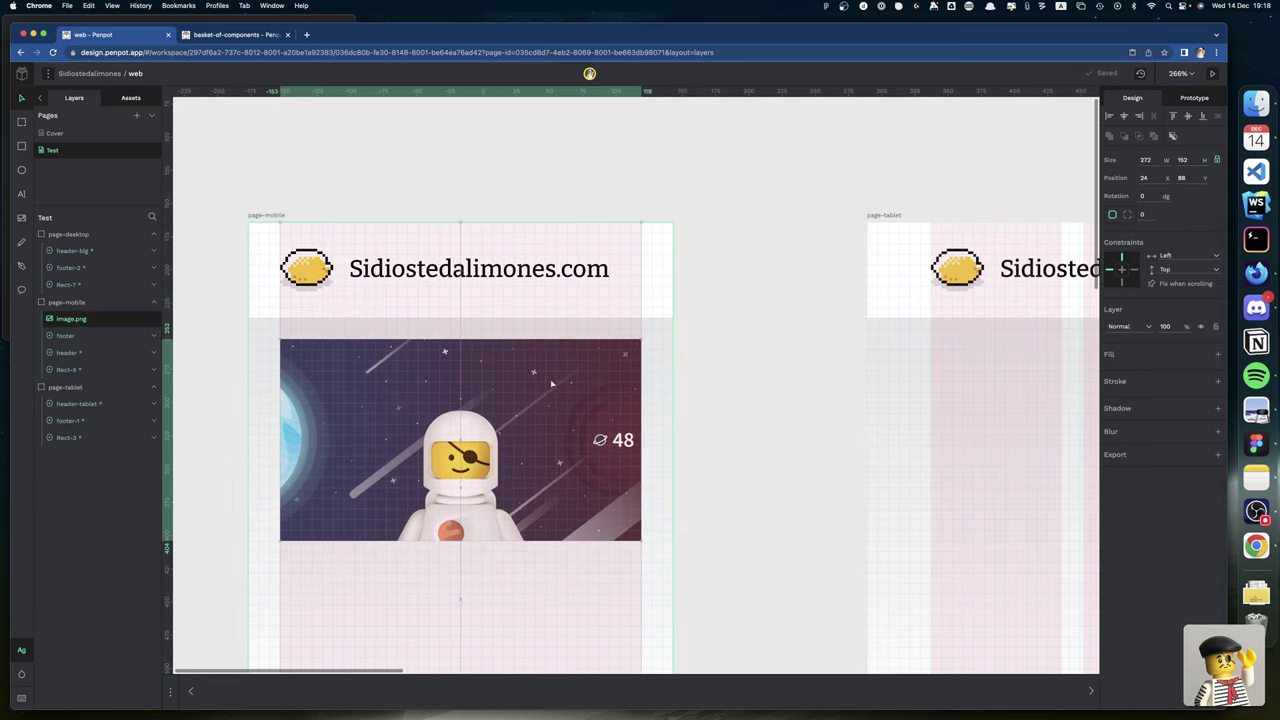
# Duplicate the astronaut image in page-mobile and place the copy below the original at X 24, Y 256.
pyautogui.scroll(-2, 621, 446)
pyautogui.scroll(-3, 621, 446)
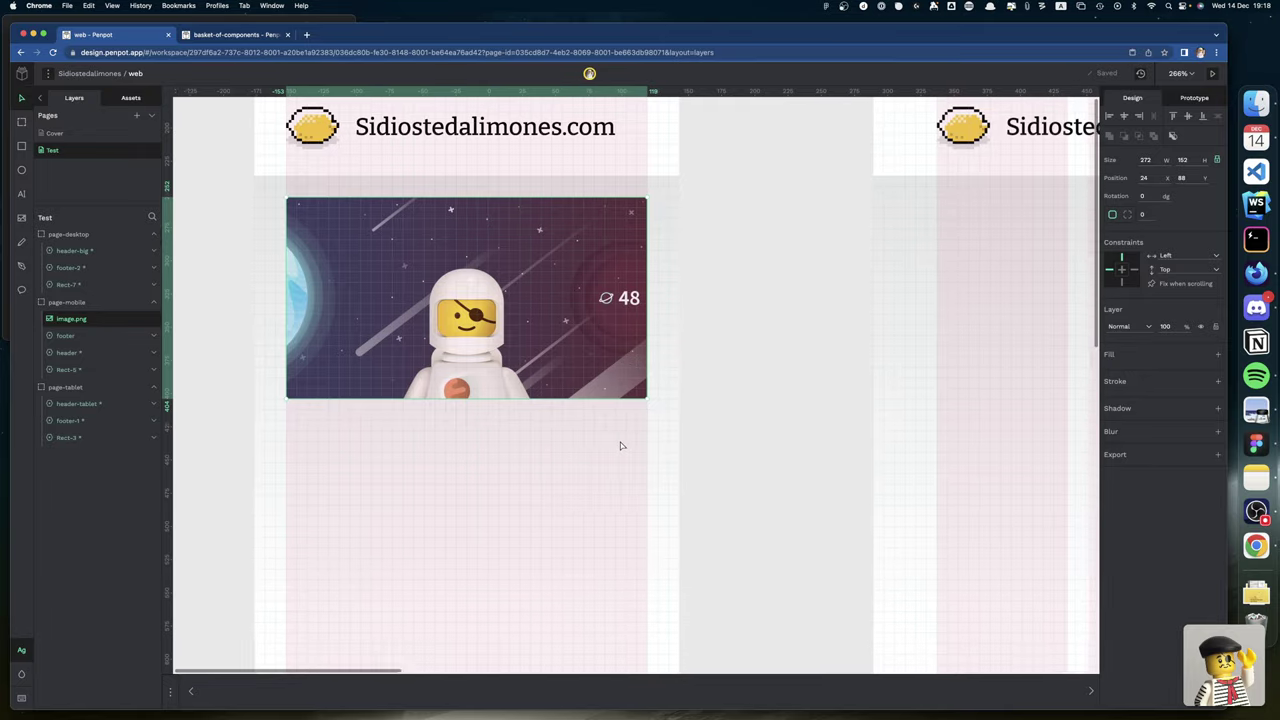
pyautogui.hscroll(5, 621, 446)
pyautogui.hscroll(-1, 726, 443)
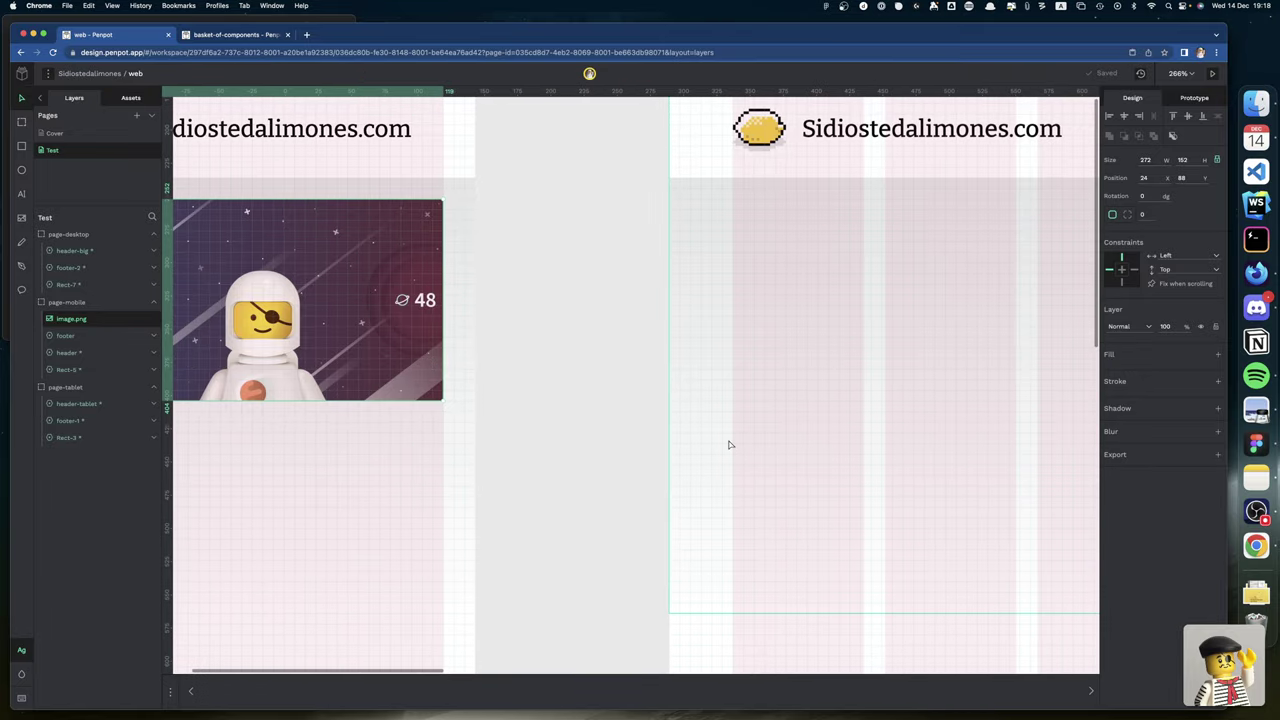
pyautogui.hscroll(-3, 729, 444)
pyautogui.hscroll(1, 729, 444)
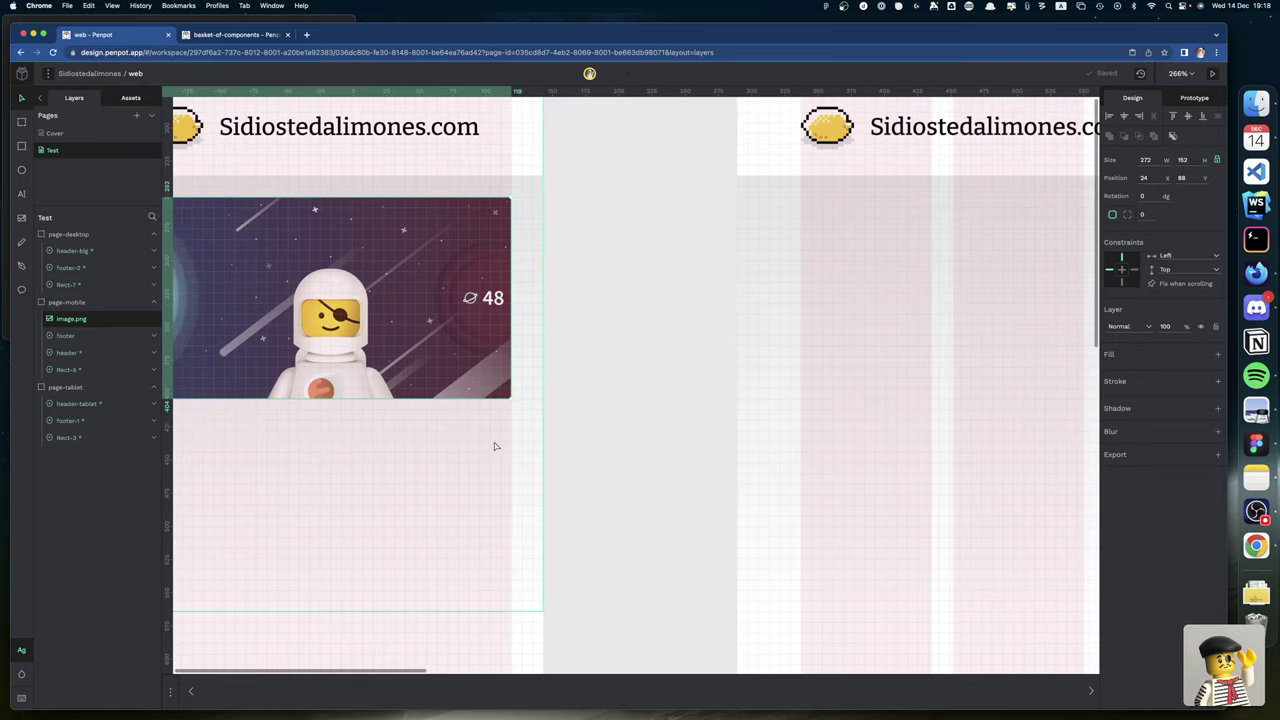
pyautogui.hscroll(-5, 494, 446)
pyautogui.moveTo(400, 370); pyautogui.dragTo(389, 559)
pyautogui.scroll(-6, 396, 536)
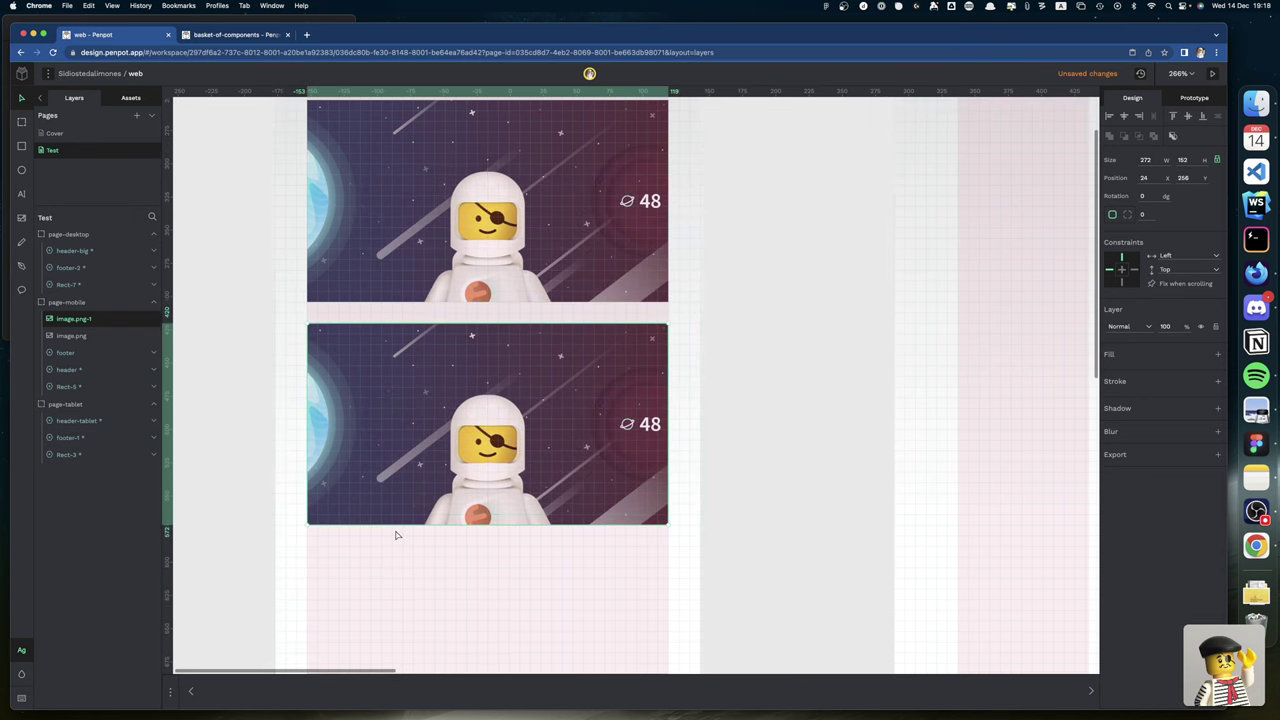
# Scale the Yoda image in page-mobile to 272 × 96 px so it fits the column grid.
pyautogui.scroll(10, 368, 428)
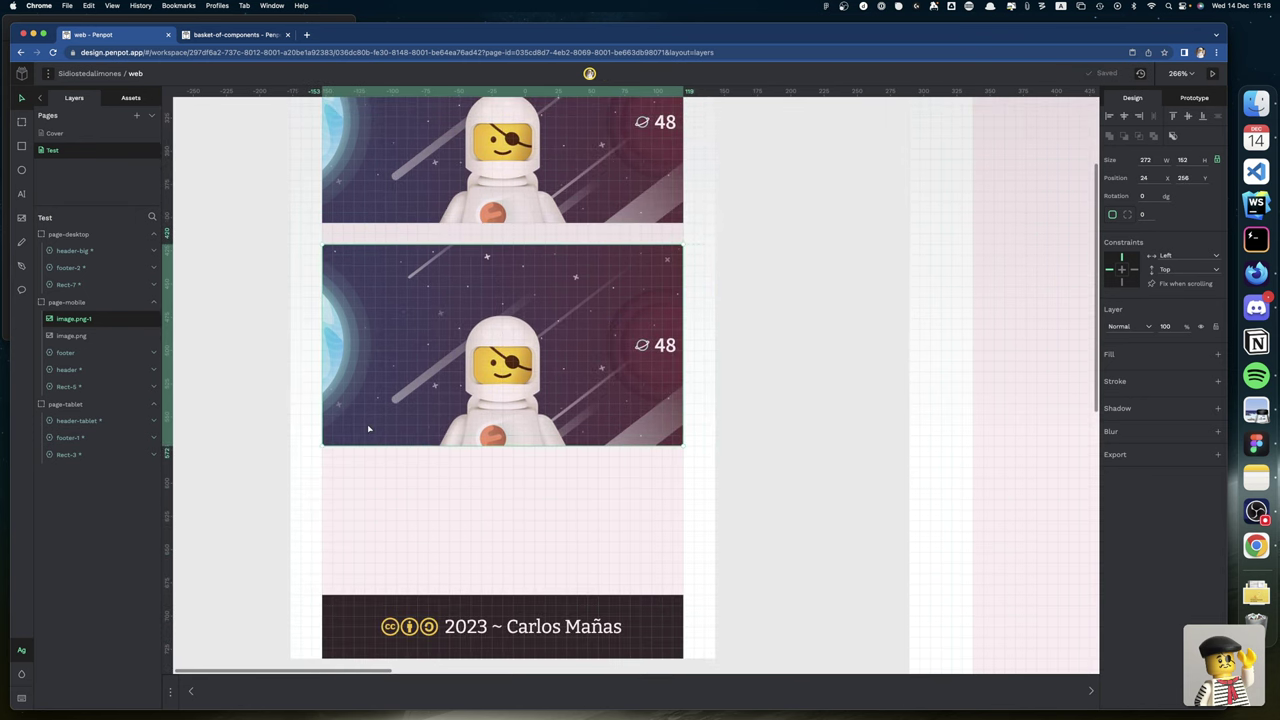
pyautogui.hscroll(-3, 368, 428)
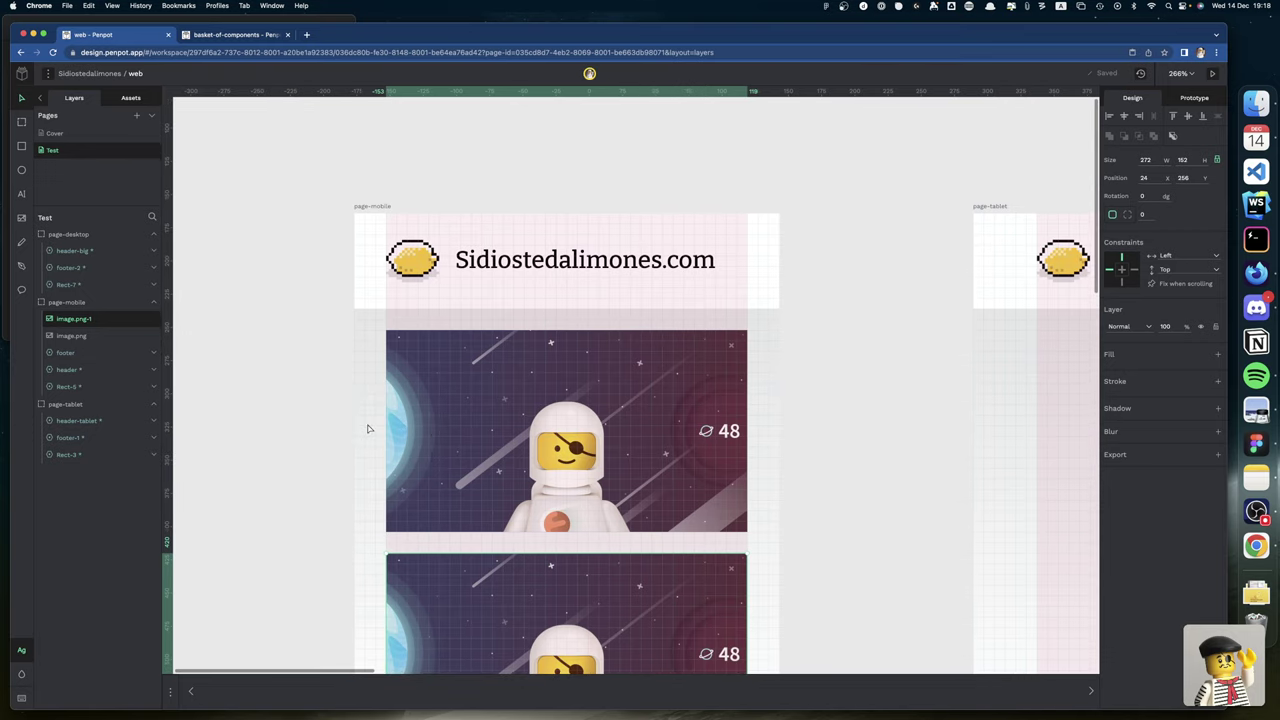
pyautogui.scroll(-3, 368, 428)
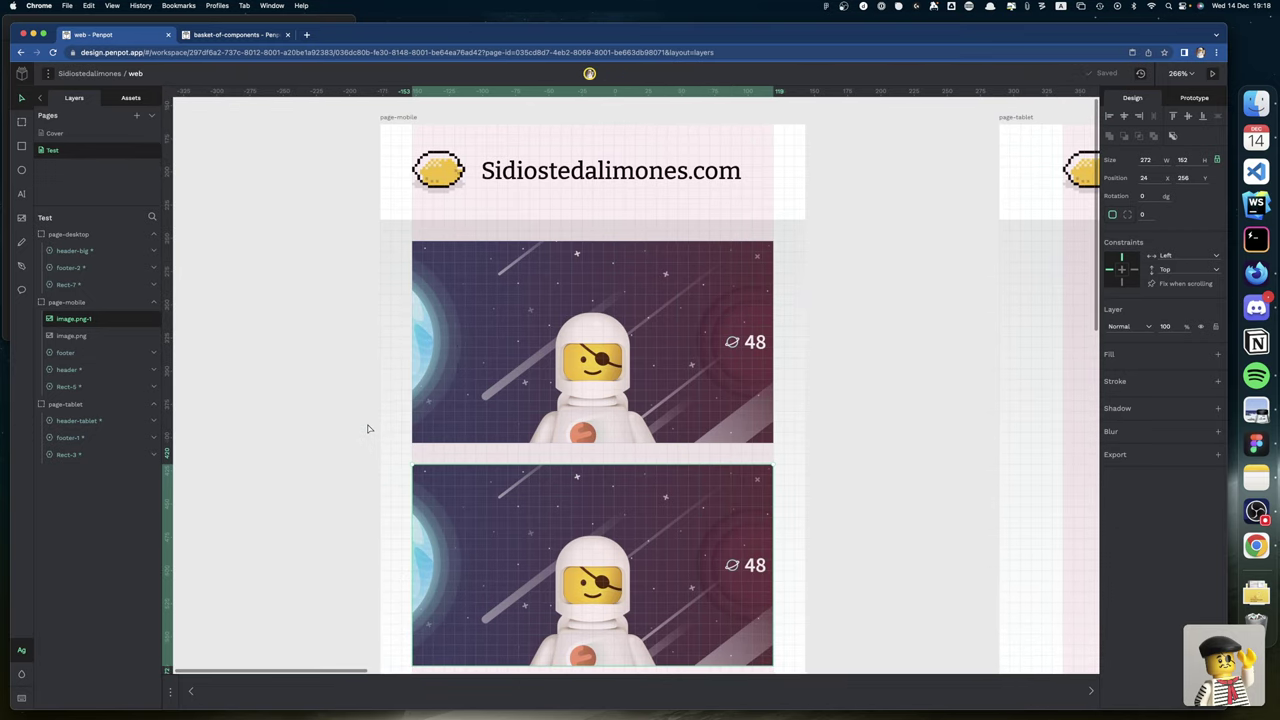
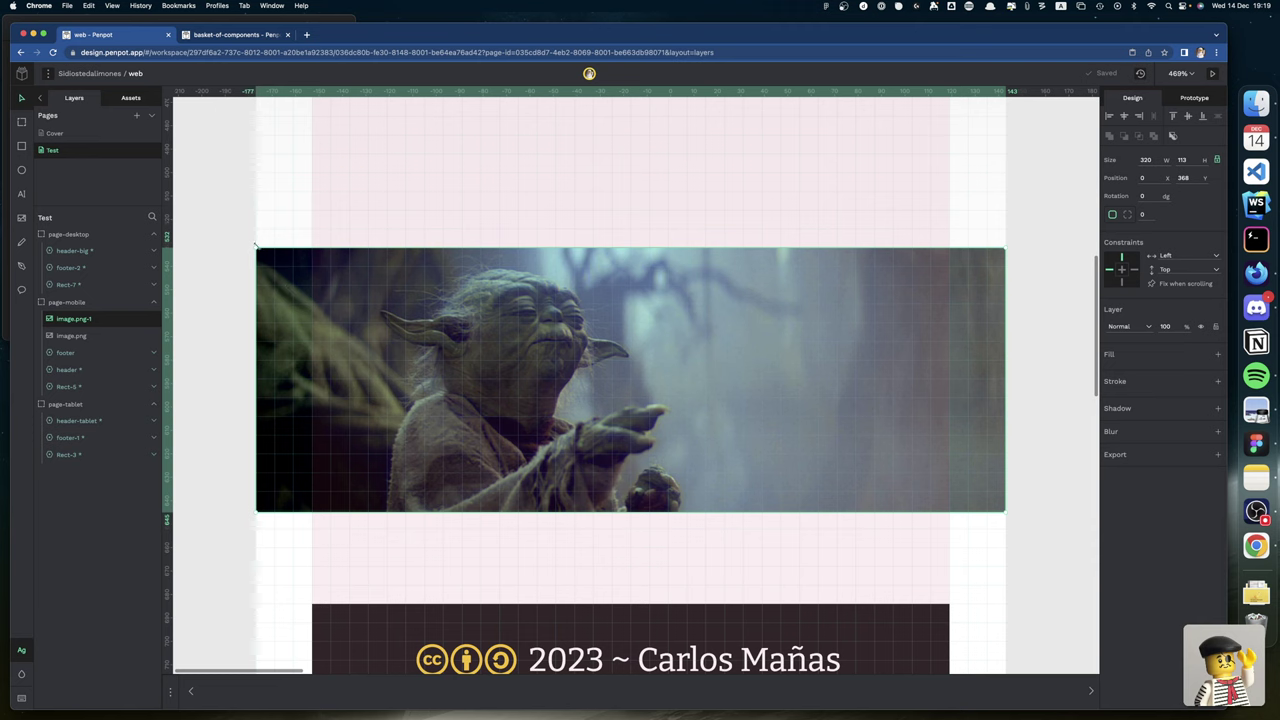
pyautogui.moveTo(257, 249); pyautogui.dragTo(305, 272)
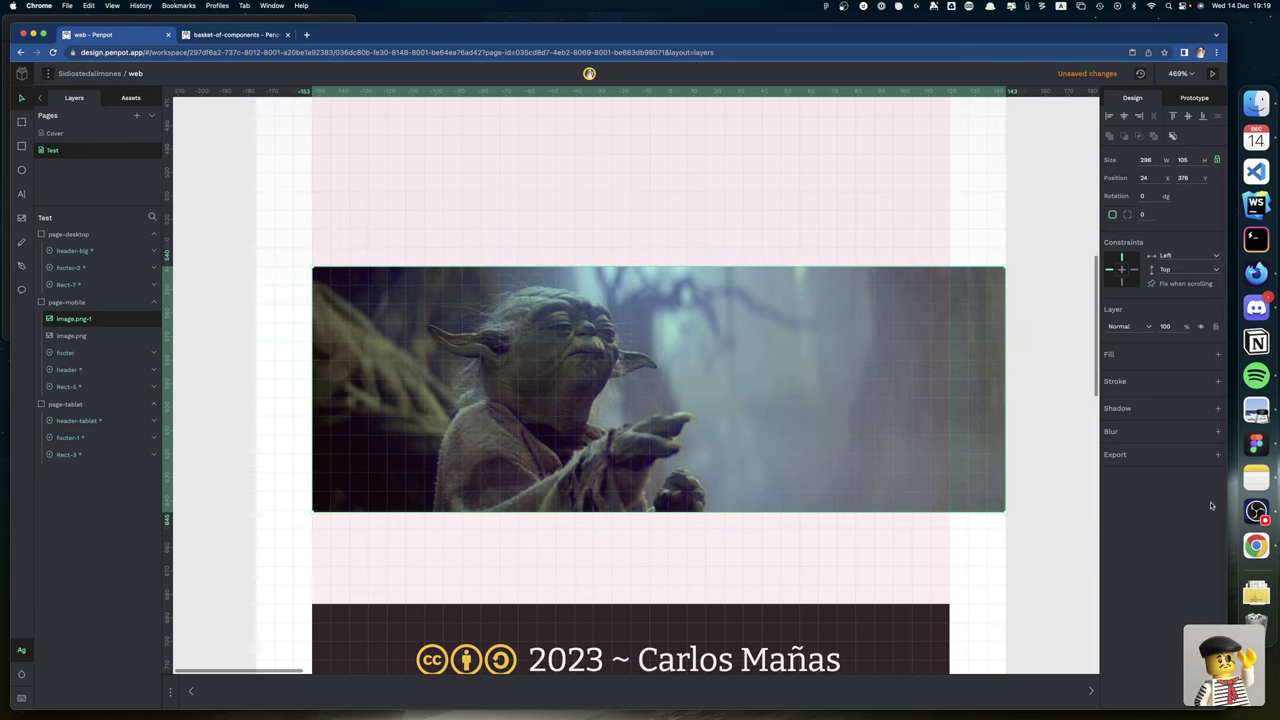
pyautogui.moveTo(1005, 511); pyautogui.dragTo(950, 493)
# Move the Yoda image up to X 24, Y 256, just below the astronaut image.
pyautogui.scroll(10, 764, 495)
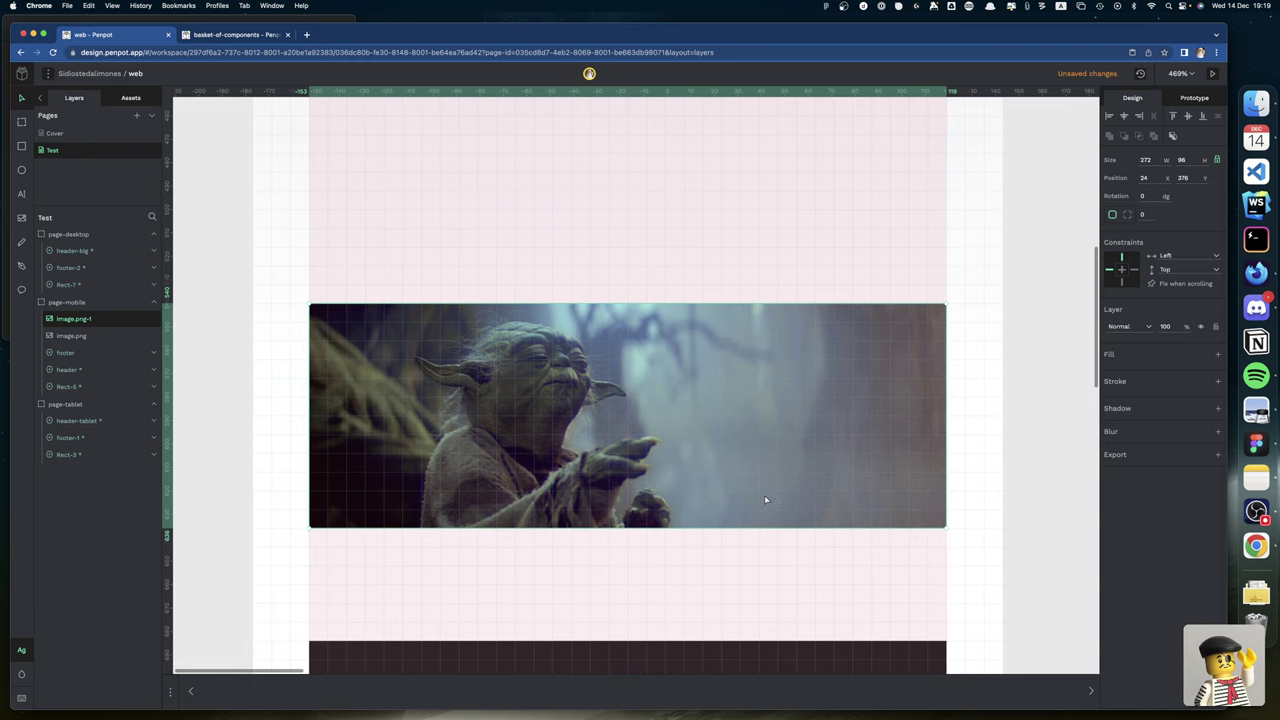
pyautogui.scroll(-10, 765, 498)
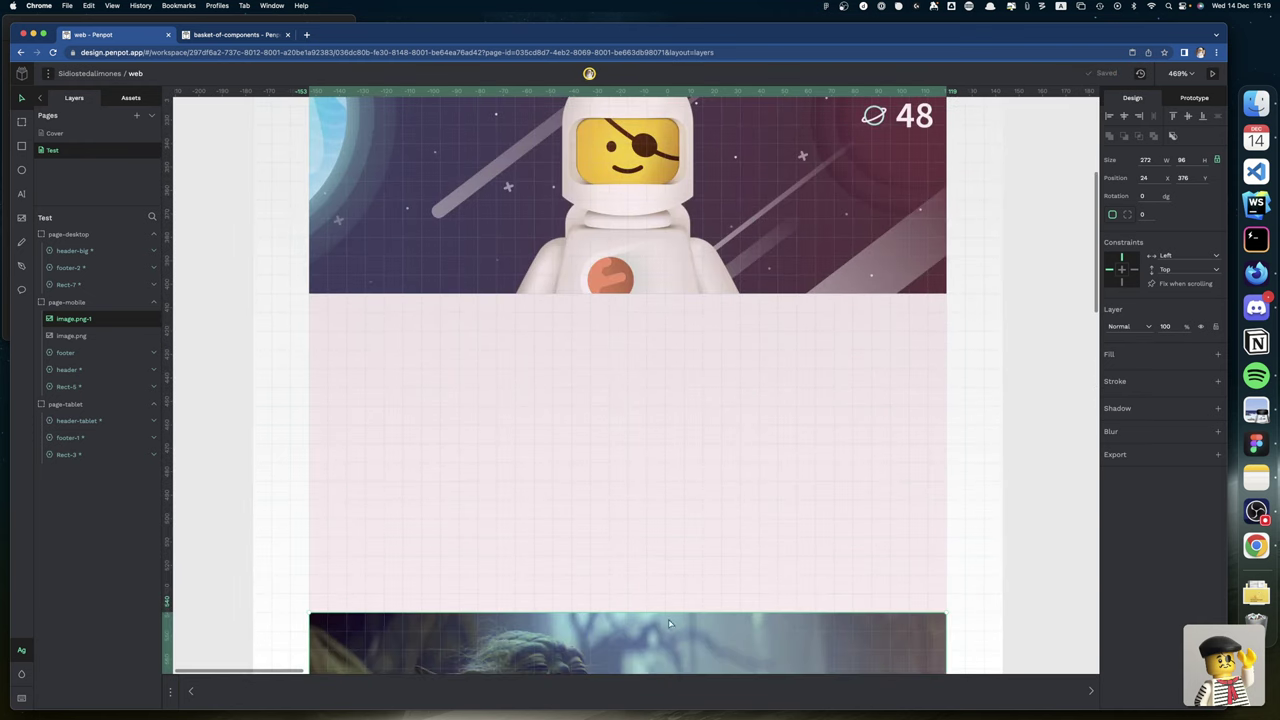
pyautogui.moveTo(673, 638); pyautogui.dragTo(668, 355)
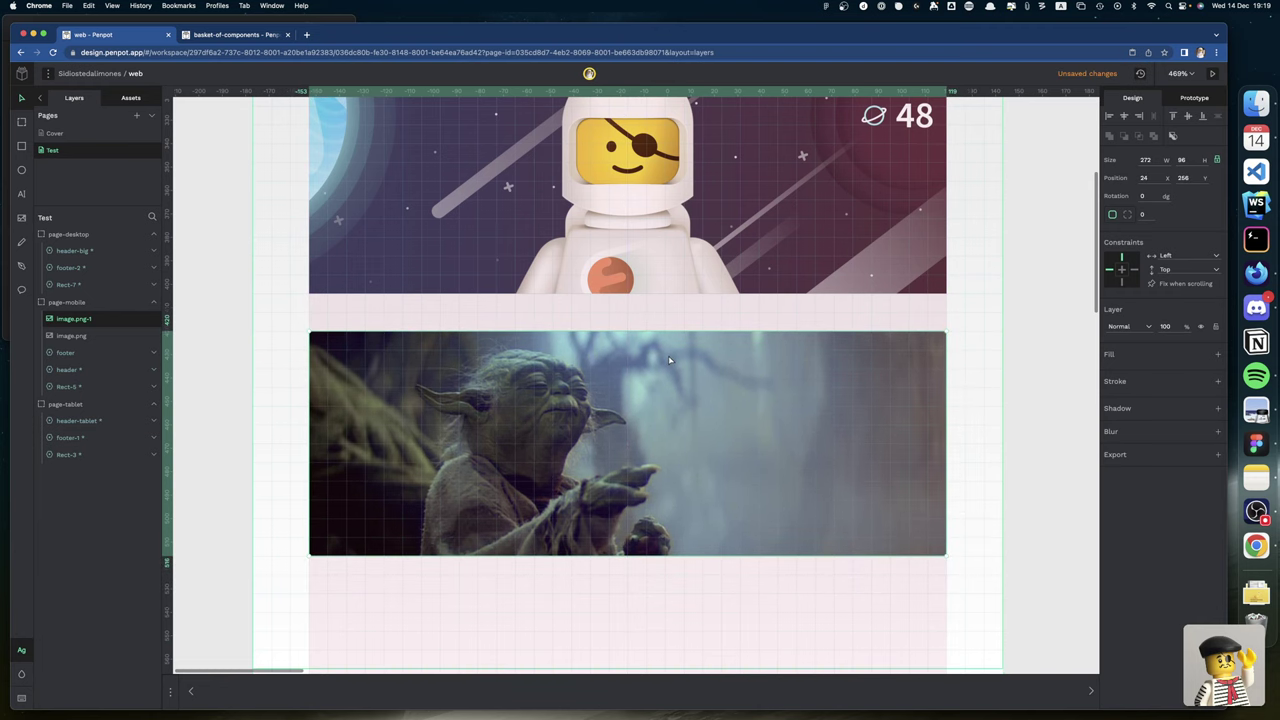
pyautogui.scroll(-5, 678, 488)
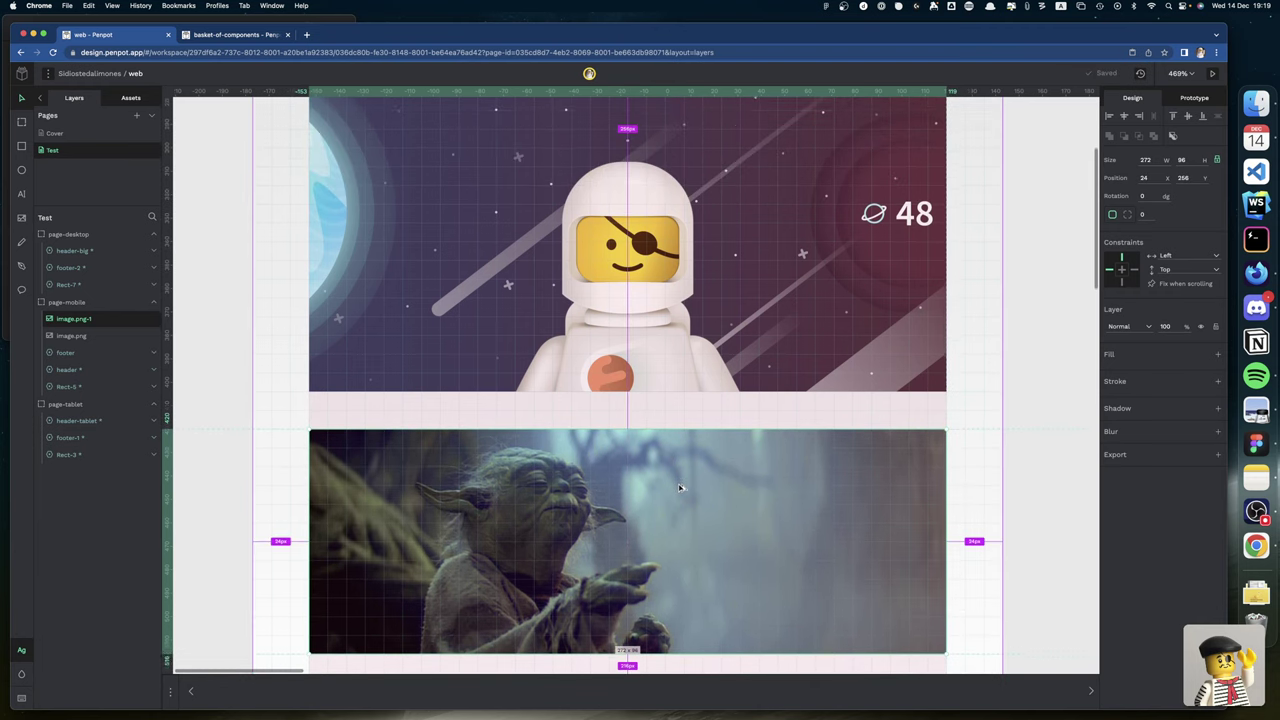
# Hide the typography palette below the canvas to enlarge the view of page-mobile.
pyautogui.scroll(-3, 678, 484)
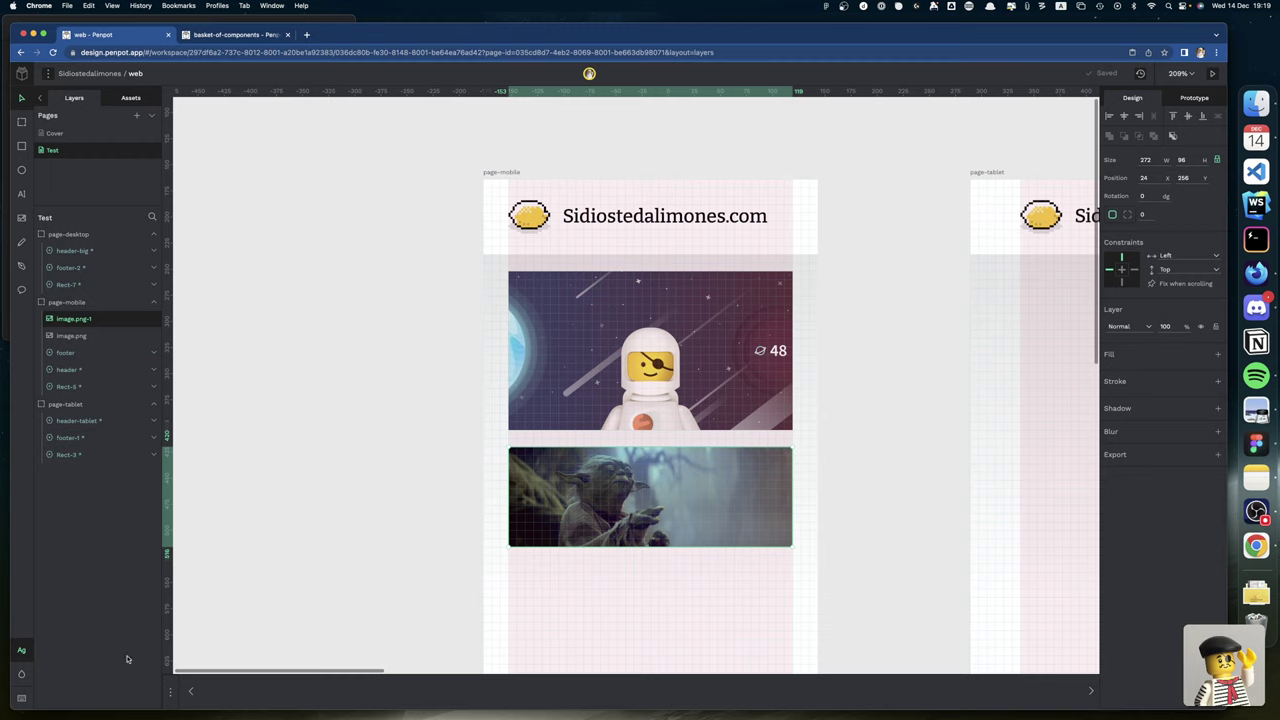
pyautogui.click(20, 652)
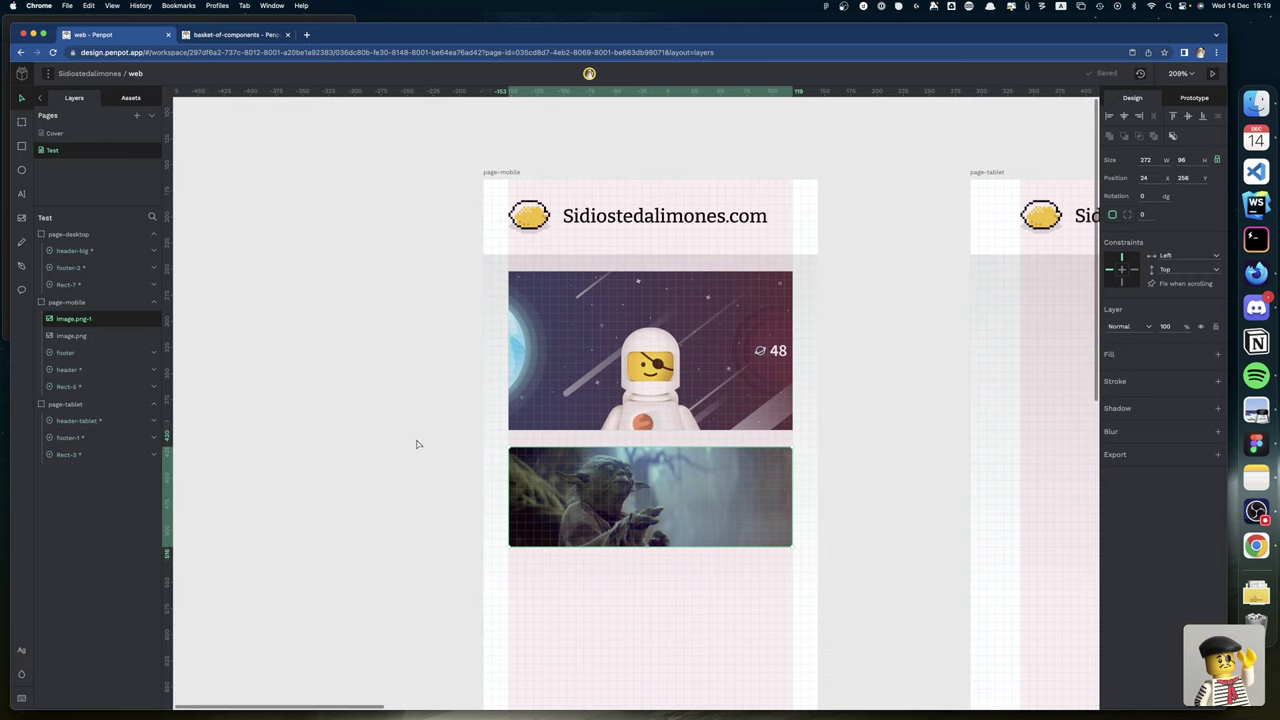
pyautogui.hscroll(5, 418, 437)
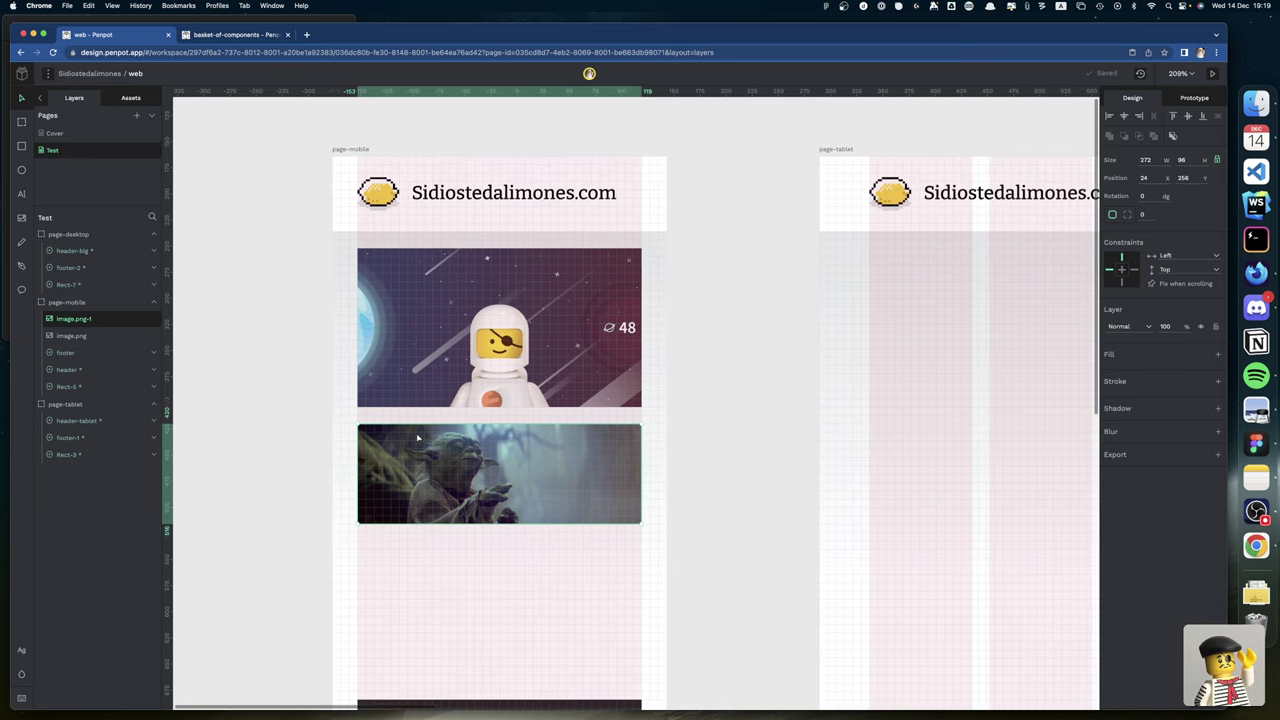
pyautogui.scroll(1, 418, 437)
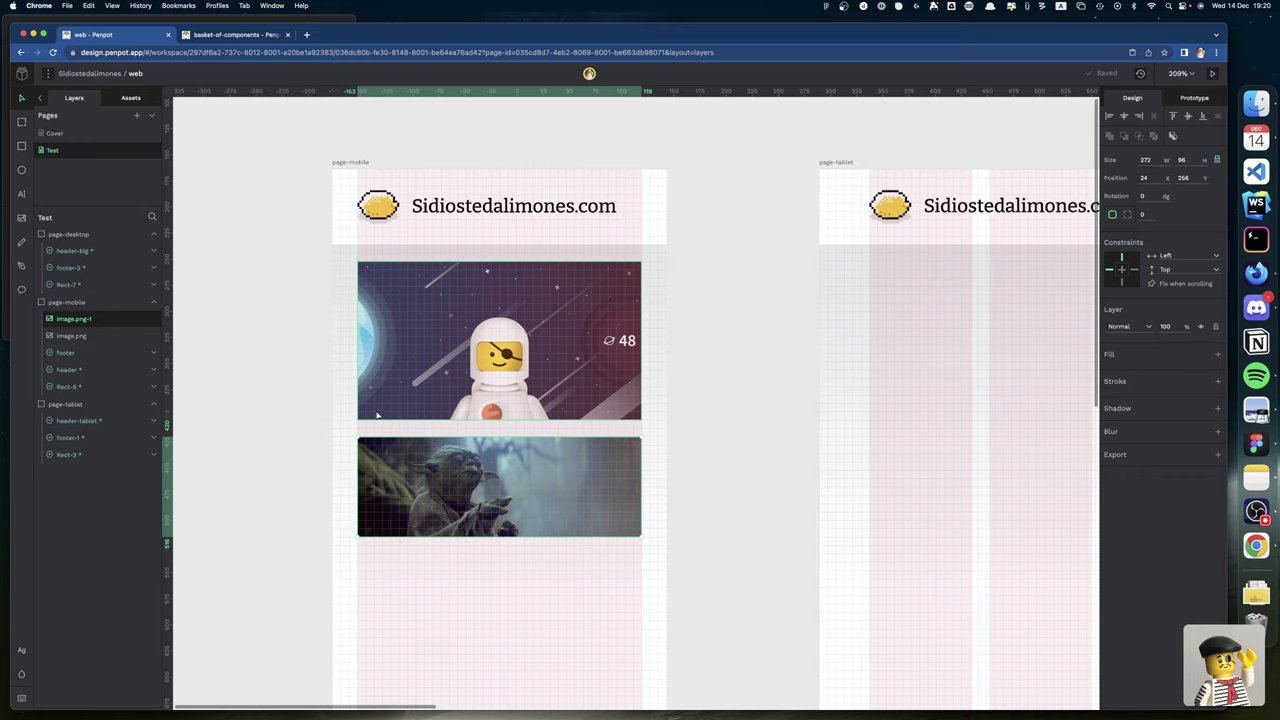
pyautogui.hscroll(-2, 377, 415)
# Switch to Firefox and close the "Nuestras redes sociales", "Y no pasa nada..." and "Buscando logos de juegos de rol en 2022" post pages.
pyautogui.press('super+Tab')
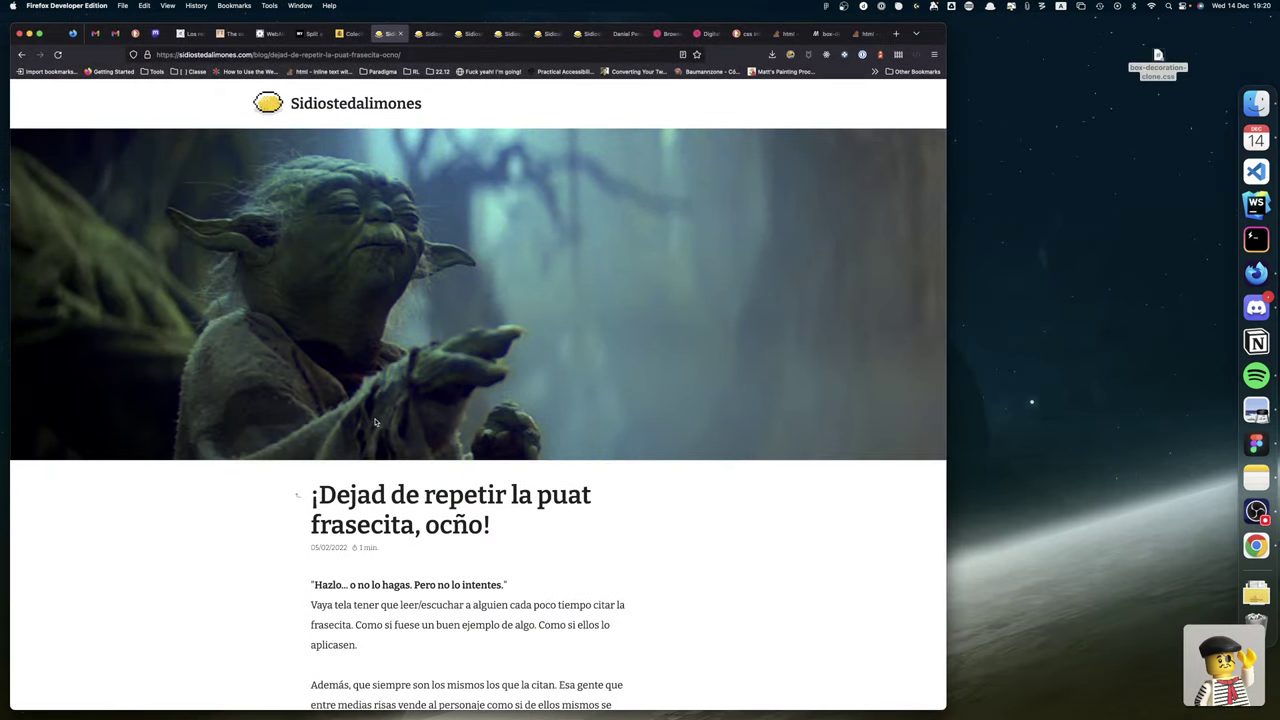
pyautogui.click(427, 35)
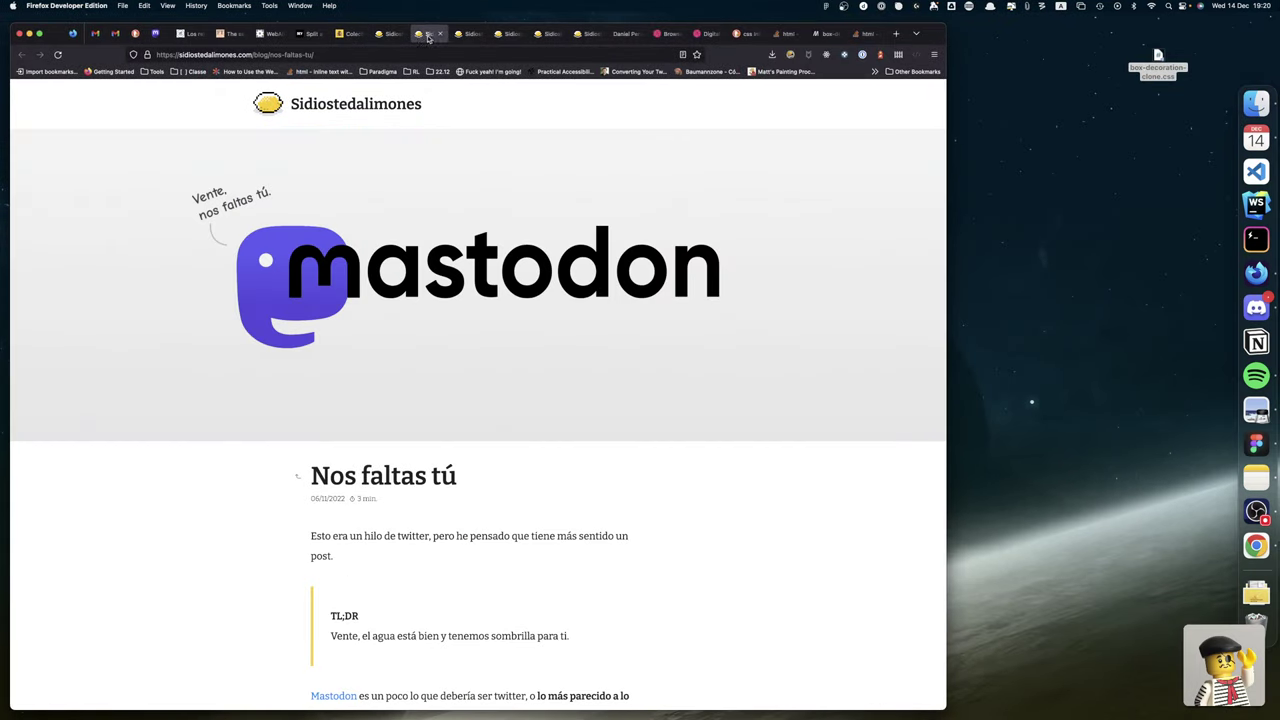
pyautogui.click(469, 36)
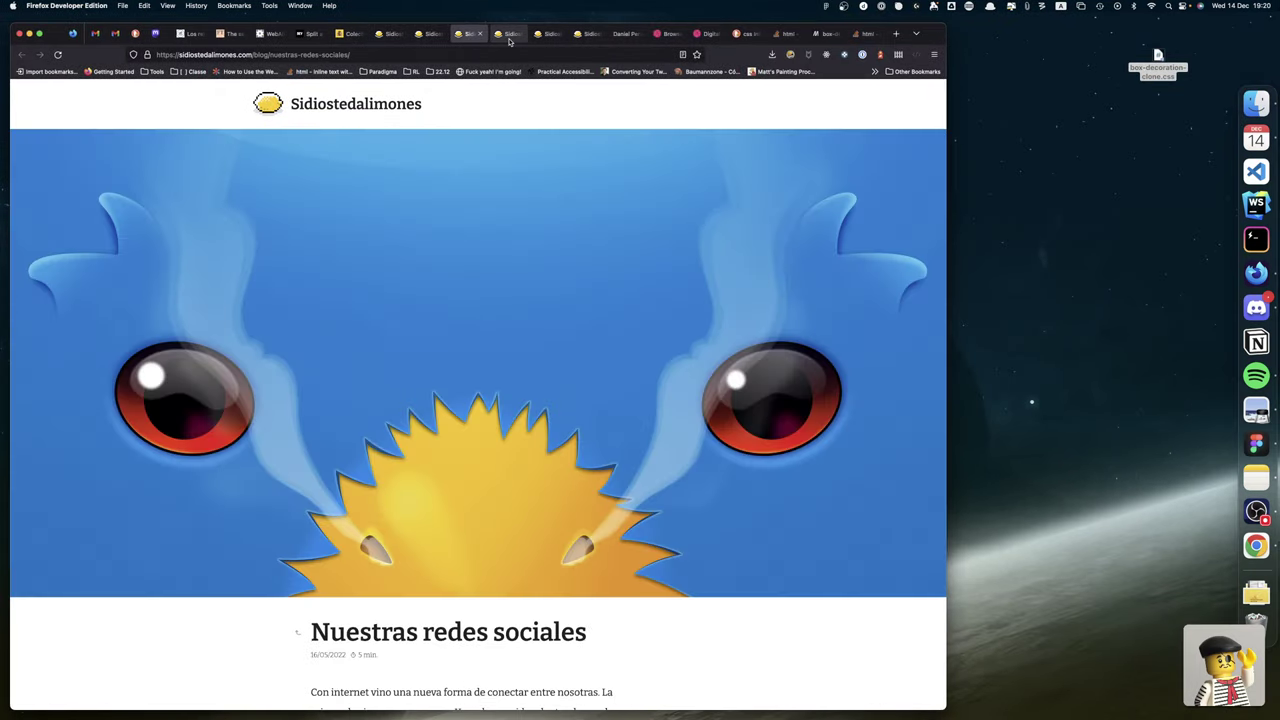
pyautogui.click(510, 37)
pyautogui.click(472, 37)
pyautogui.click(481, 35)
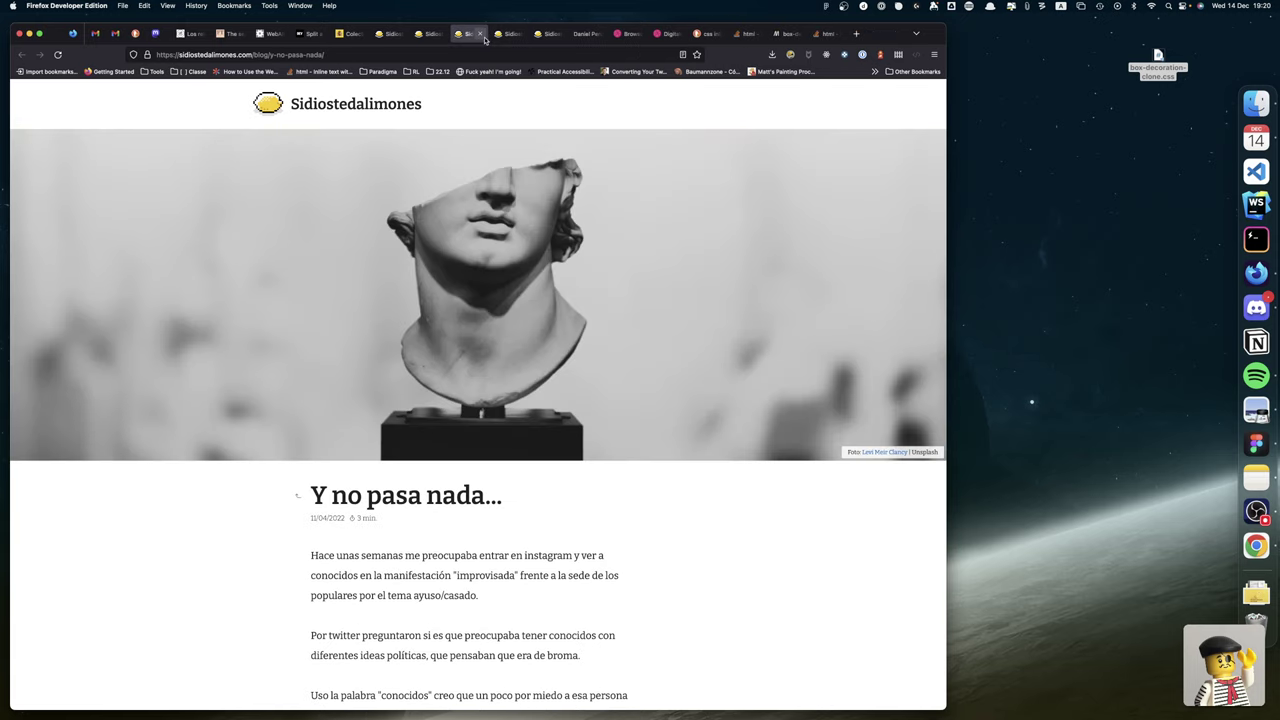
pyautogui.click(481, 35)
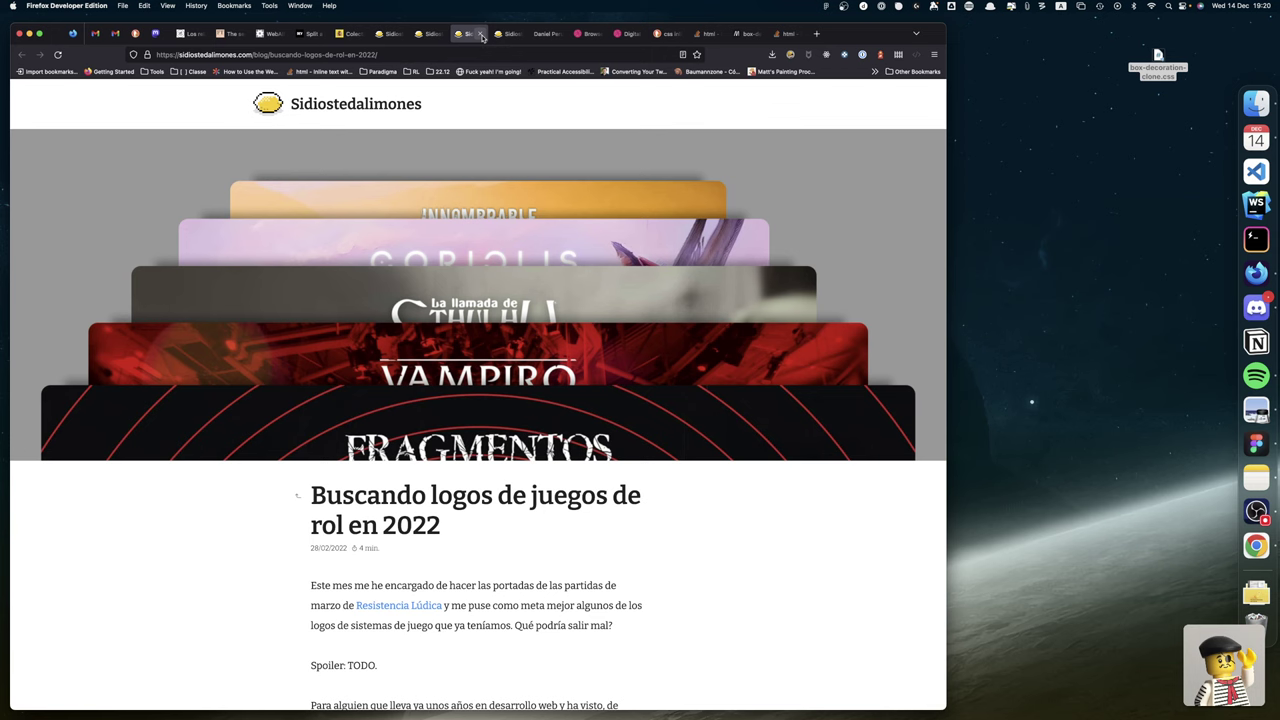
pyautogui.click(481, 35)
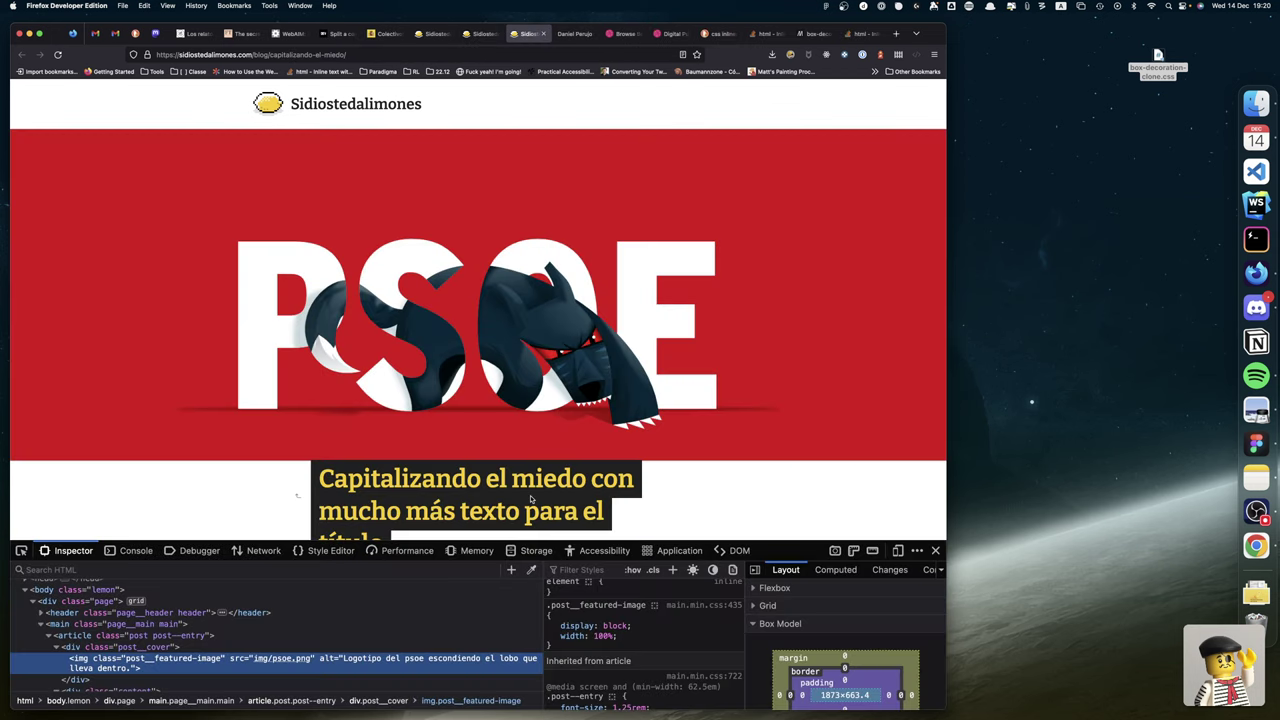
# Review the remaining open blog posts and close the "Nos faltas tú" page.
pyautogui.click(484, 35)
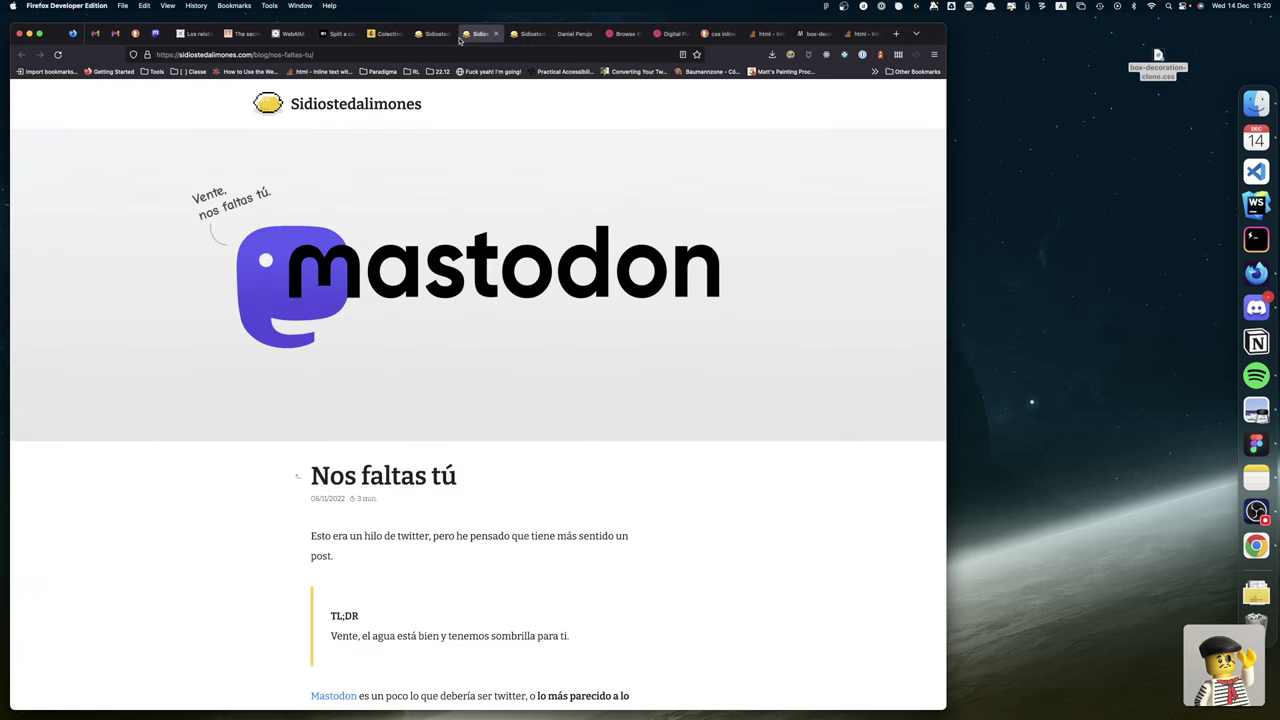
pyautogui.click(437, 38)
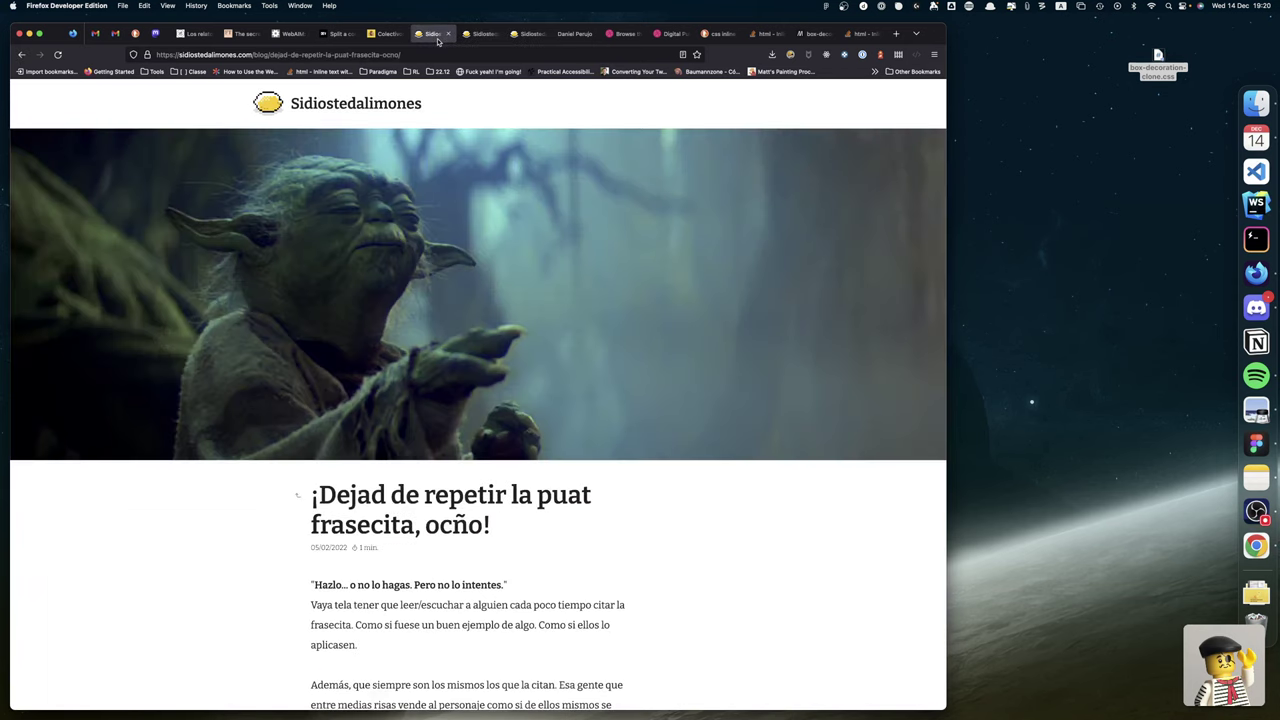
pyautogui.click(526, 36)
pyautogui.click(490, 36)
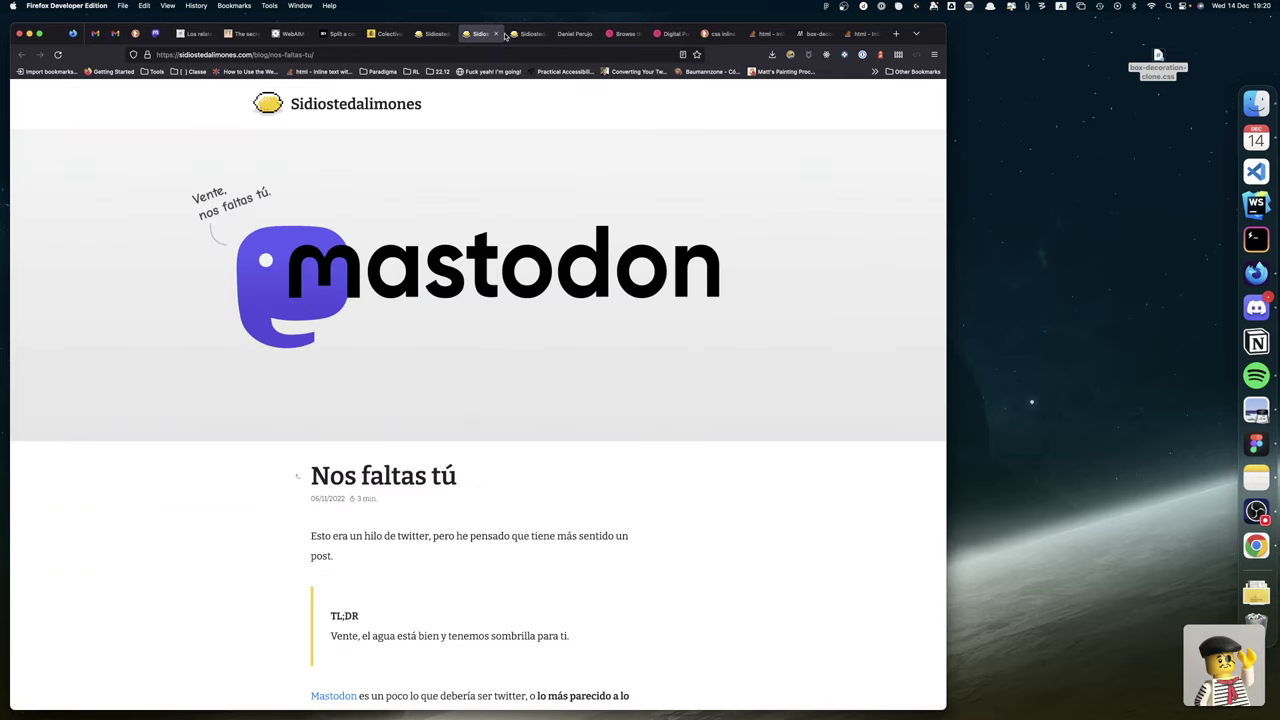
pyautogui.click(497, 36)
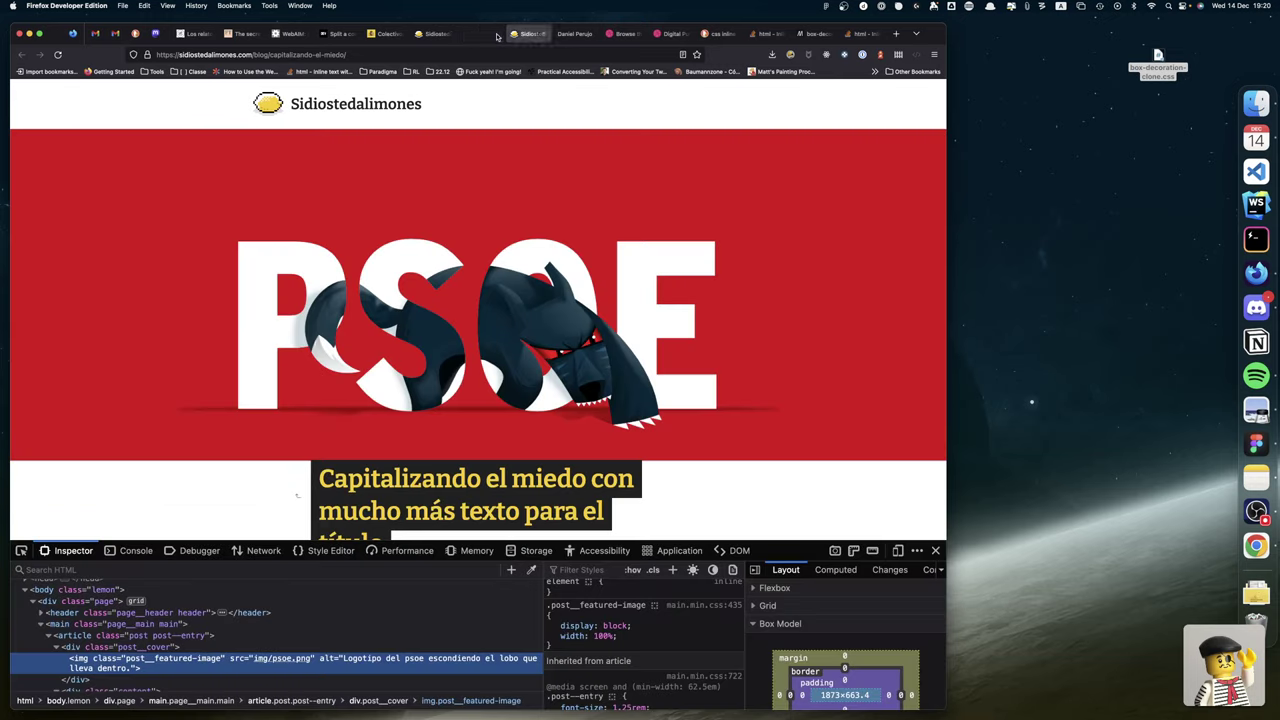
pyautogui.click(316, 108)
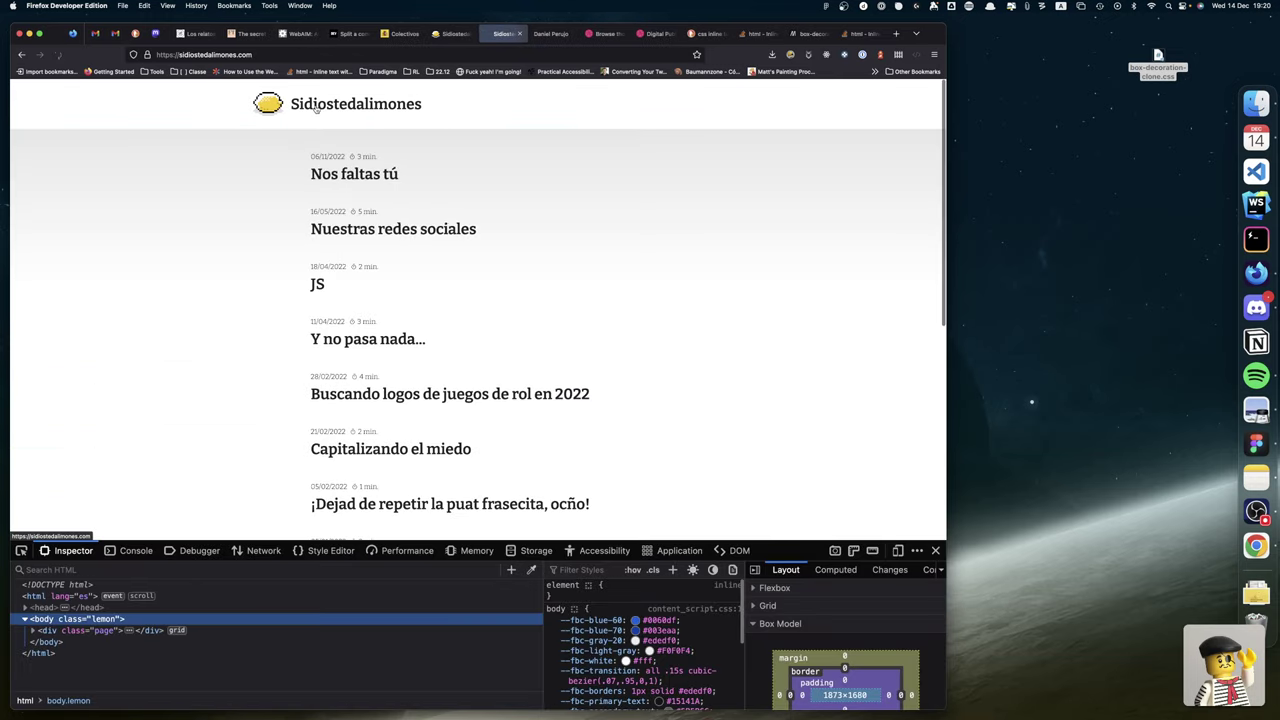
pyautogui.scroll(-4, 470, 450)
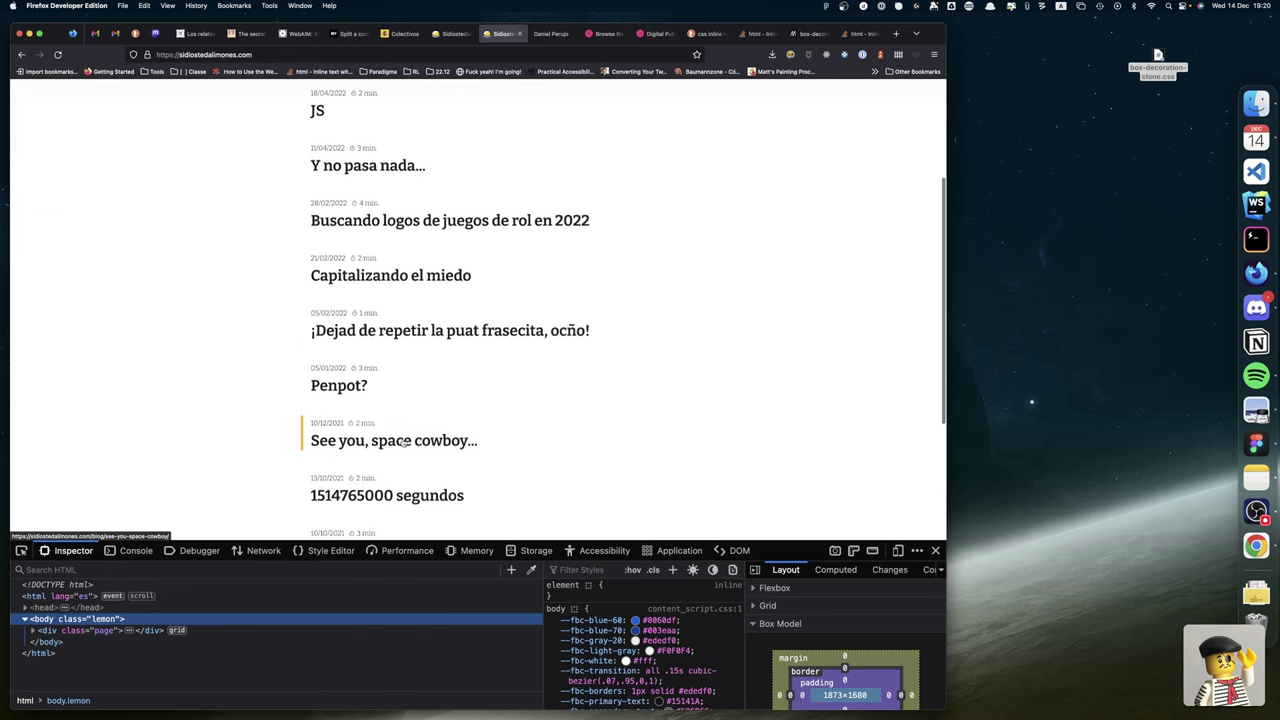
pyautogui.click(446, 491)
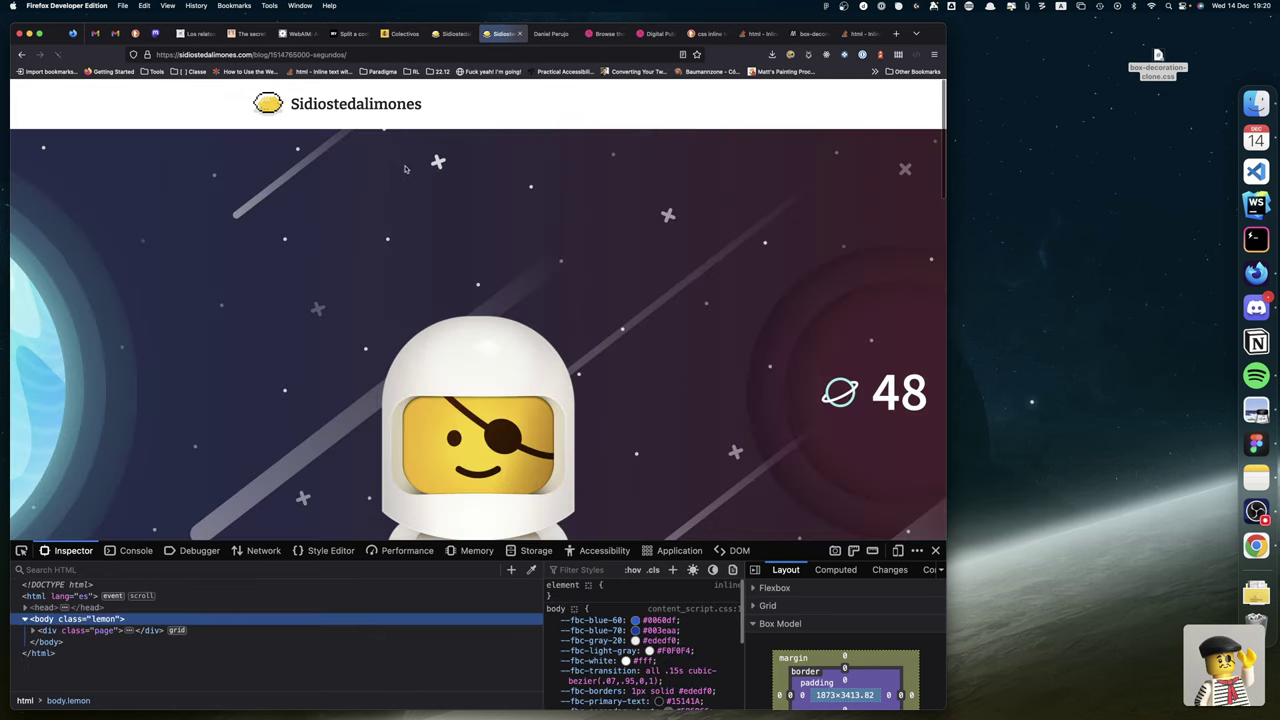
pyautogui.scroll(-8, 480, 362)
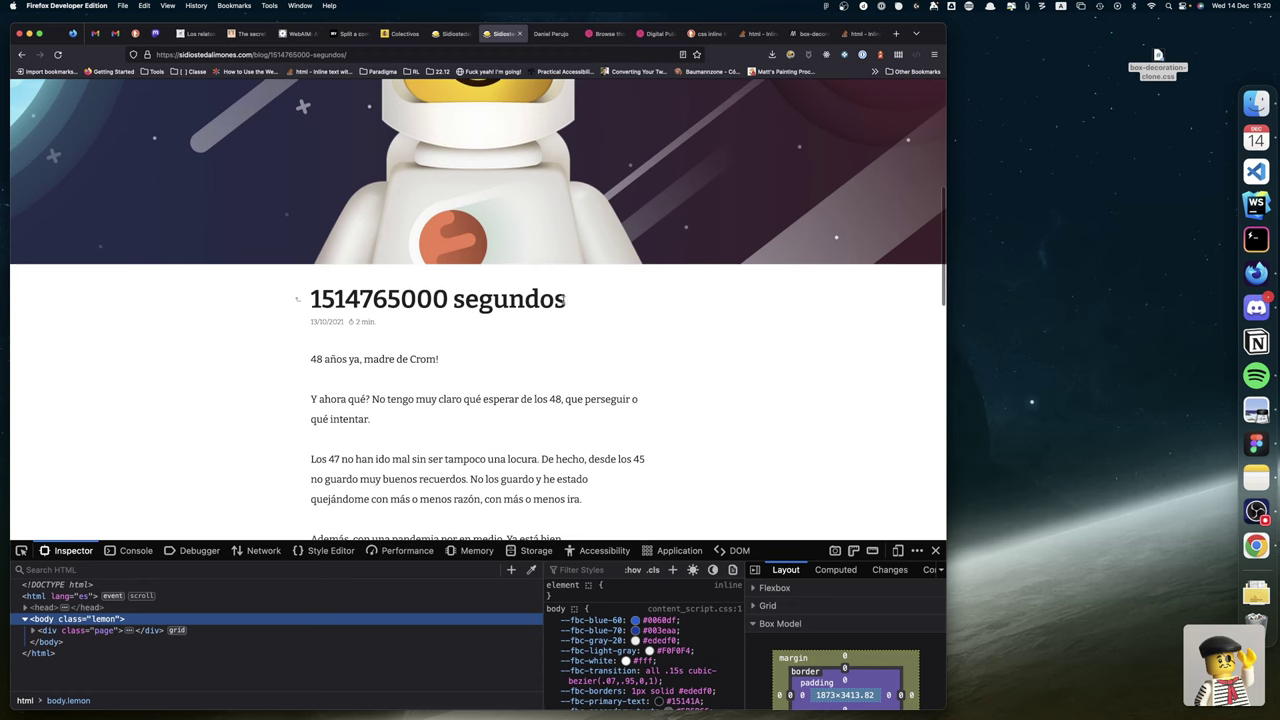
pyautogui.moveTo(567, 299); pyautogui.dragTo(313, 298)
pyautogui.press('super+c')
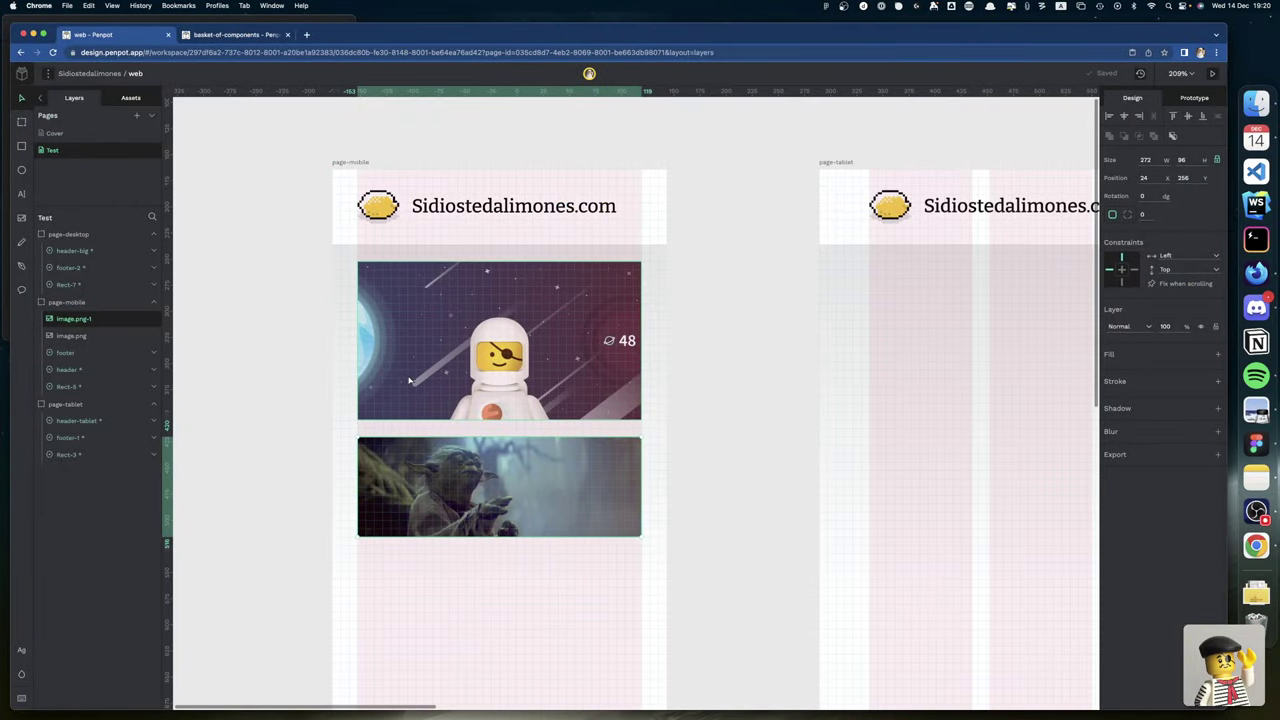
# Switch back to Penpot in Chrome, paste the copied title as a text layer in page-mobile, and shift it left over the astronaut image.
pyautogui.click(420, 380)
pyautogui.press('t')
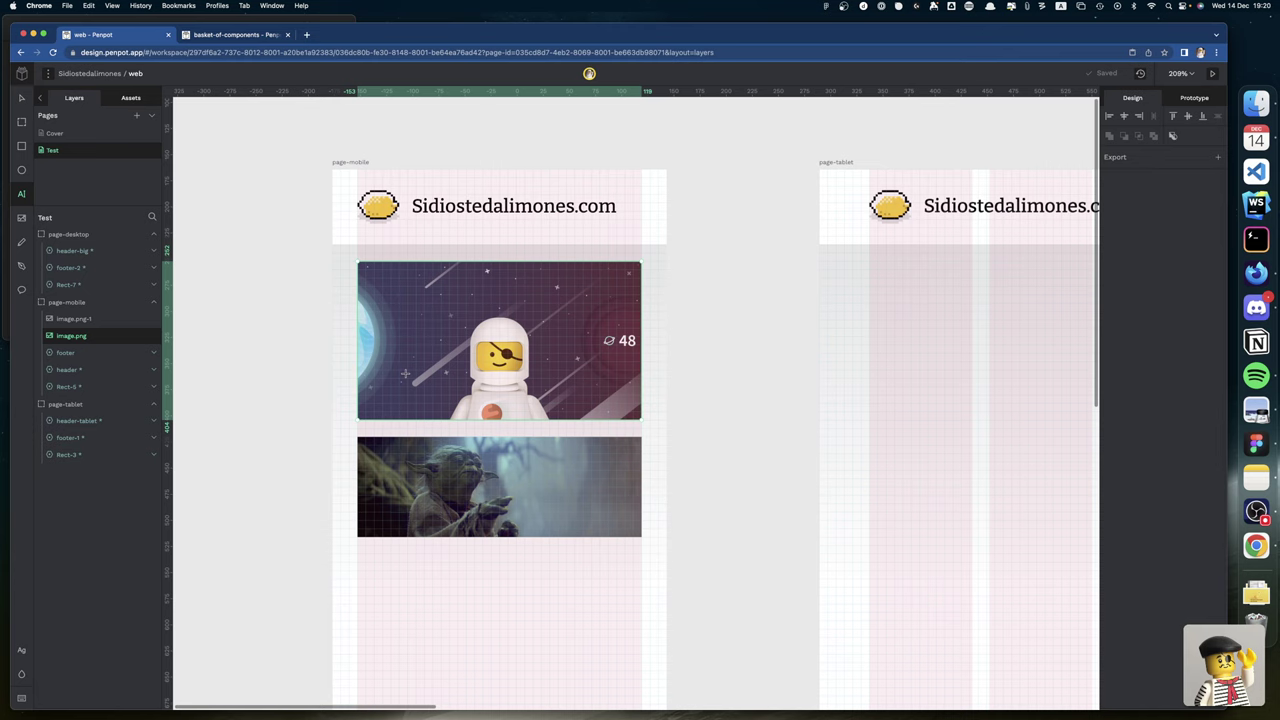
pyautogui.click(408, 379)
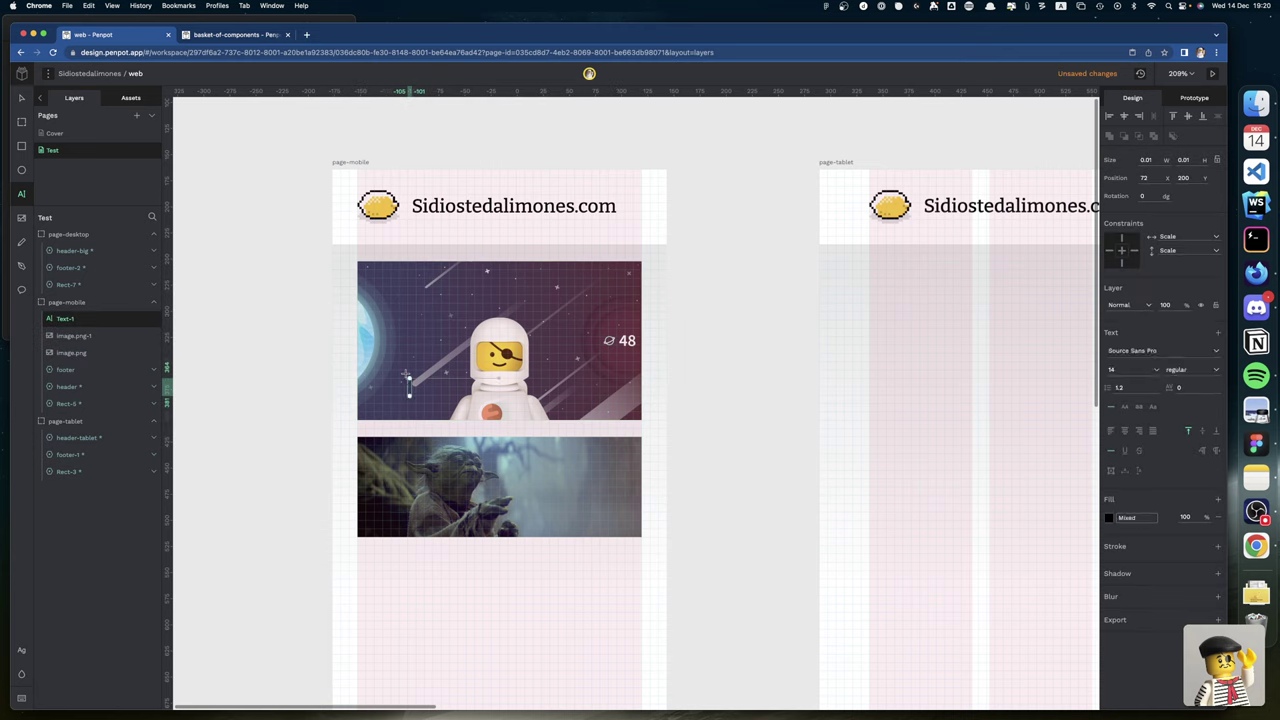
pyautogui.press('super+v')
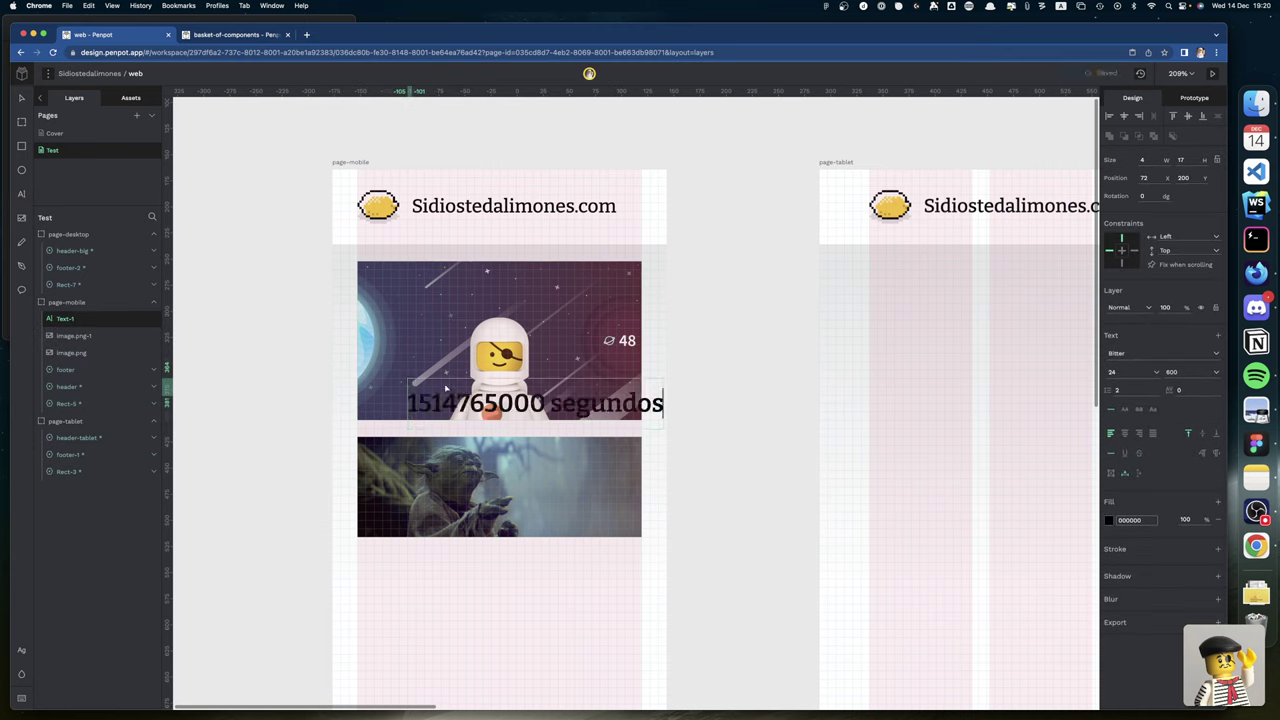
pyautogui.press('Escape')
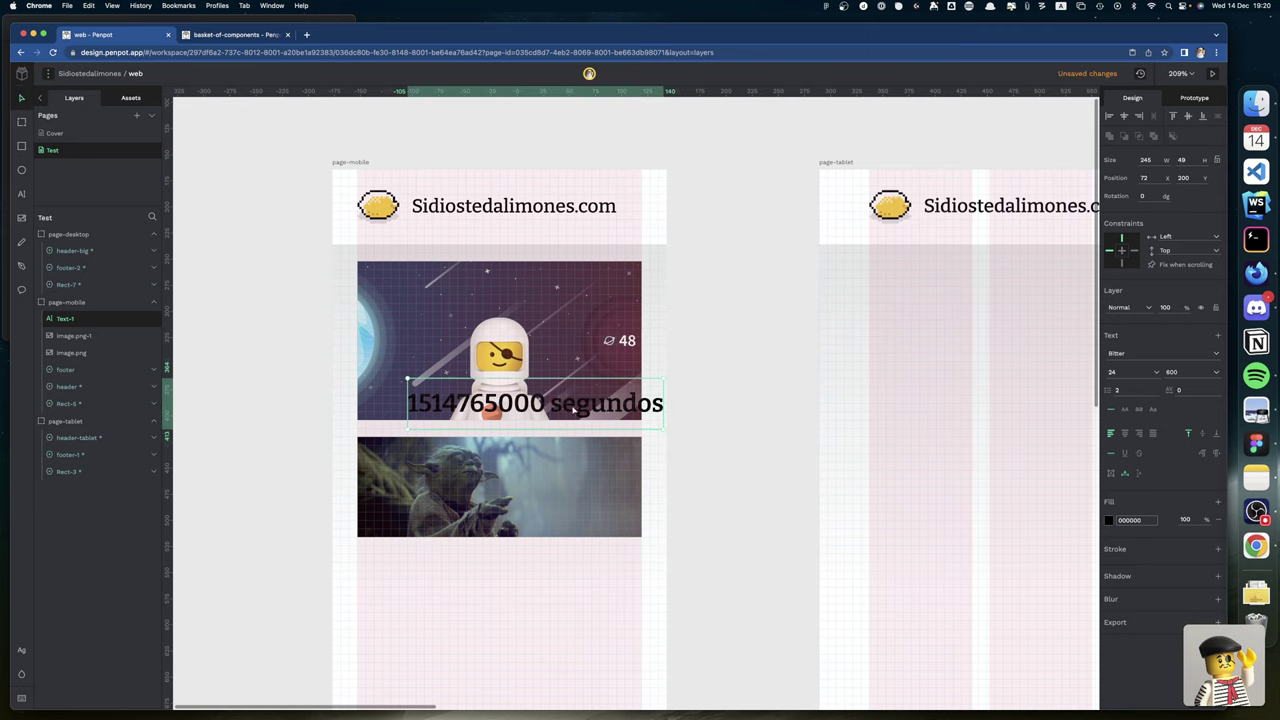
pyautogui.moveTo(575, 410); pyautogui.dragTo(536, 403)
pyautogui.hscroll(-1, 536, 403)
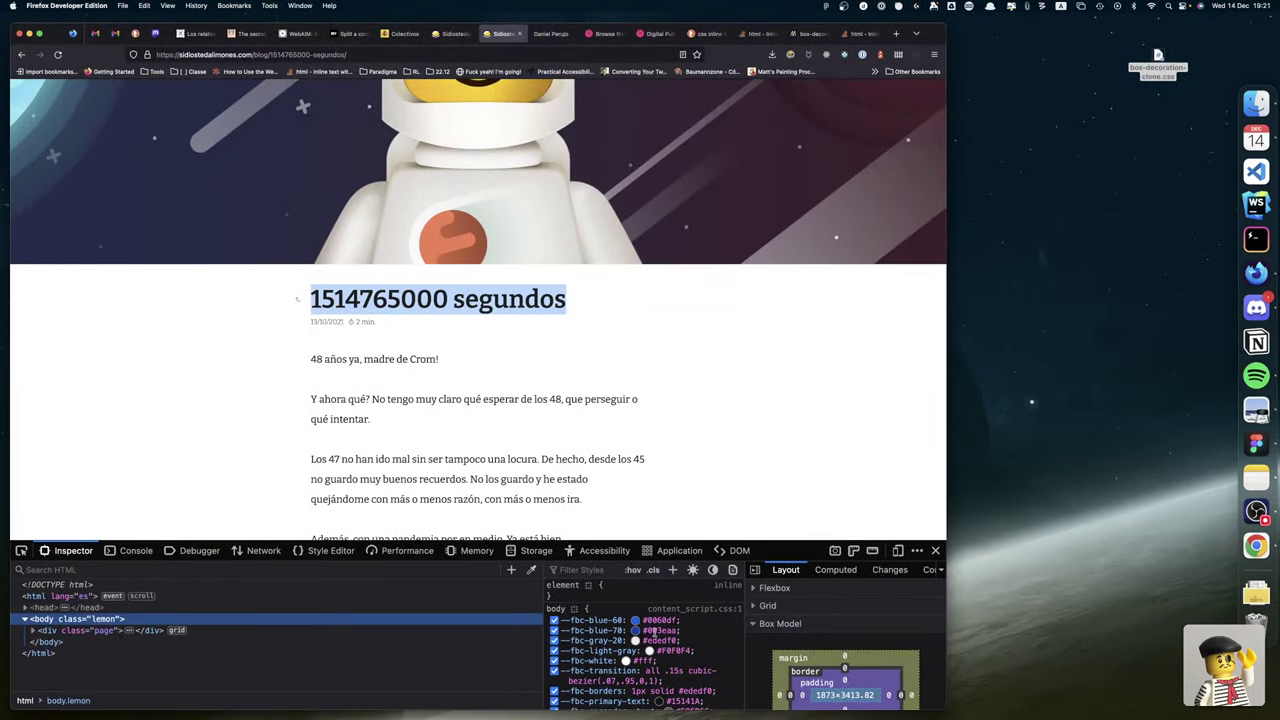
# Check the computed font size of the blog post's body in Firefox's page inspector, and switch back to Penpot in Chrome.
pyautogui.click(828, 575)
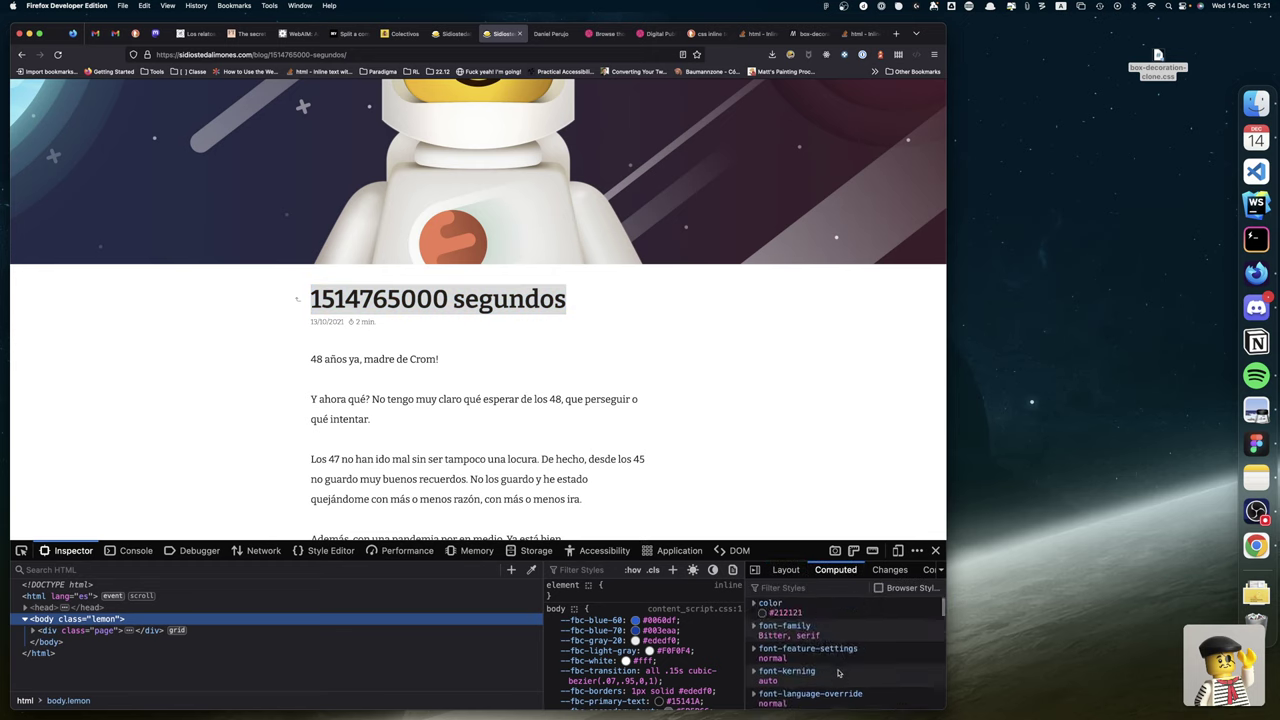
pyautogui.scroll(-5, 838, 673)
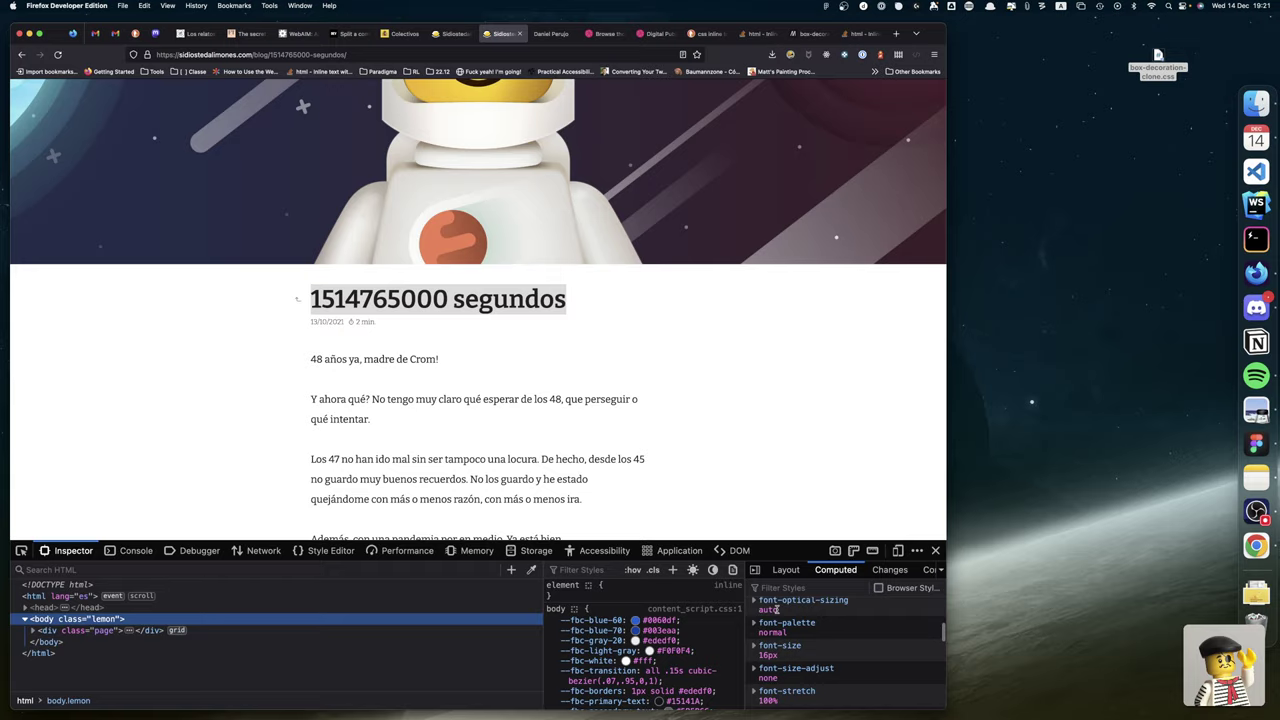
pyautogui.hotkey('ctrl', 'Right')
pyautogui.hotkey('ctrl', 'Right')
pyautogui.hotkey('ctrl', 'Right')
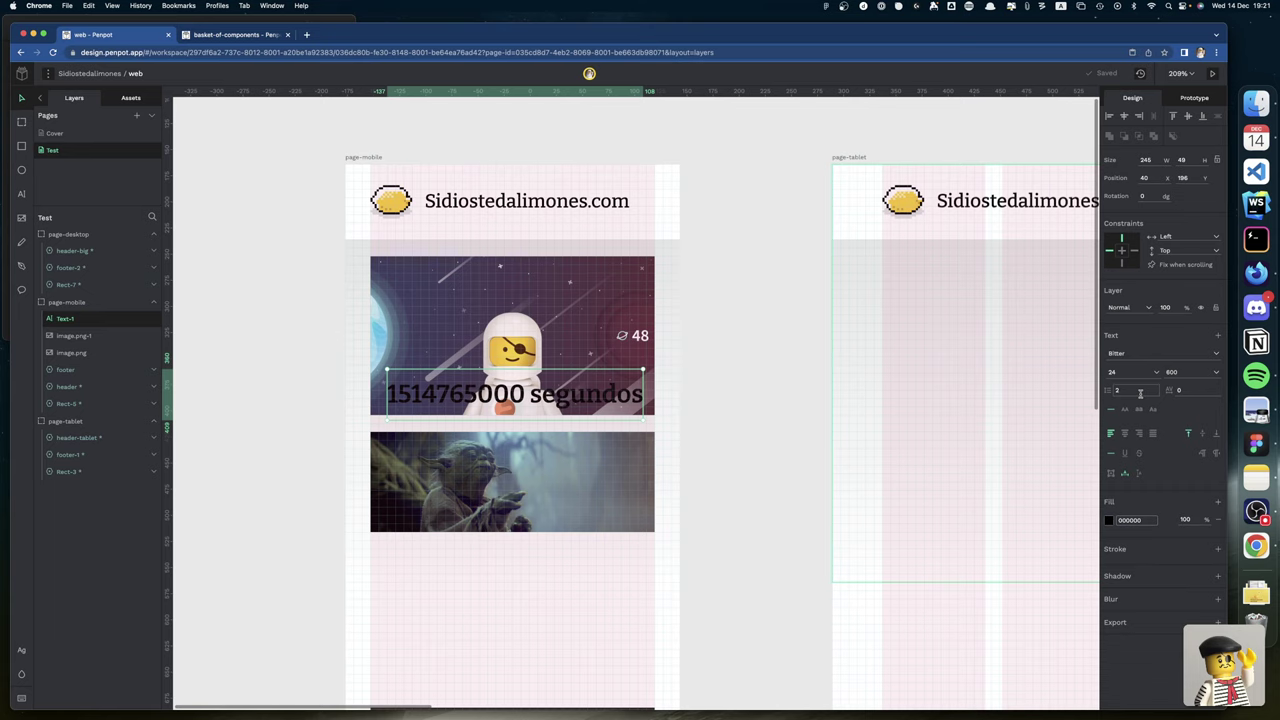
pyautogui.press('1')
pyautogui.press('6')
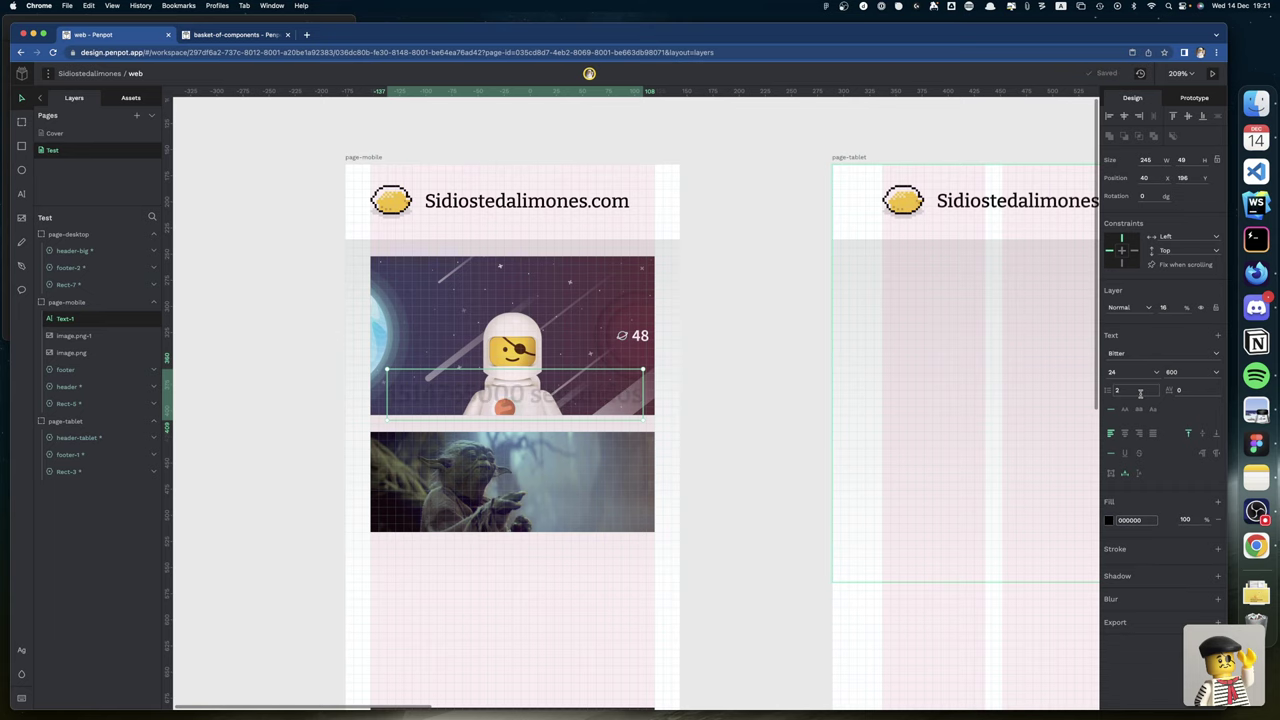
pyautogui.press('-')
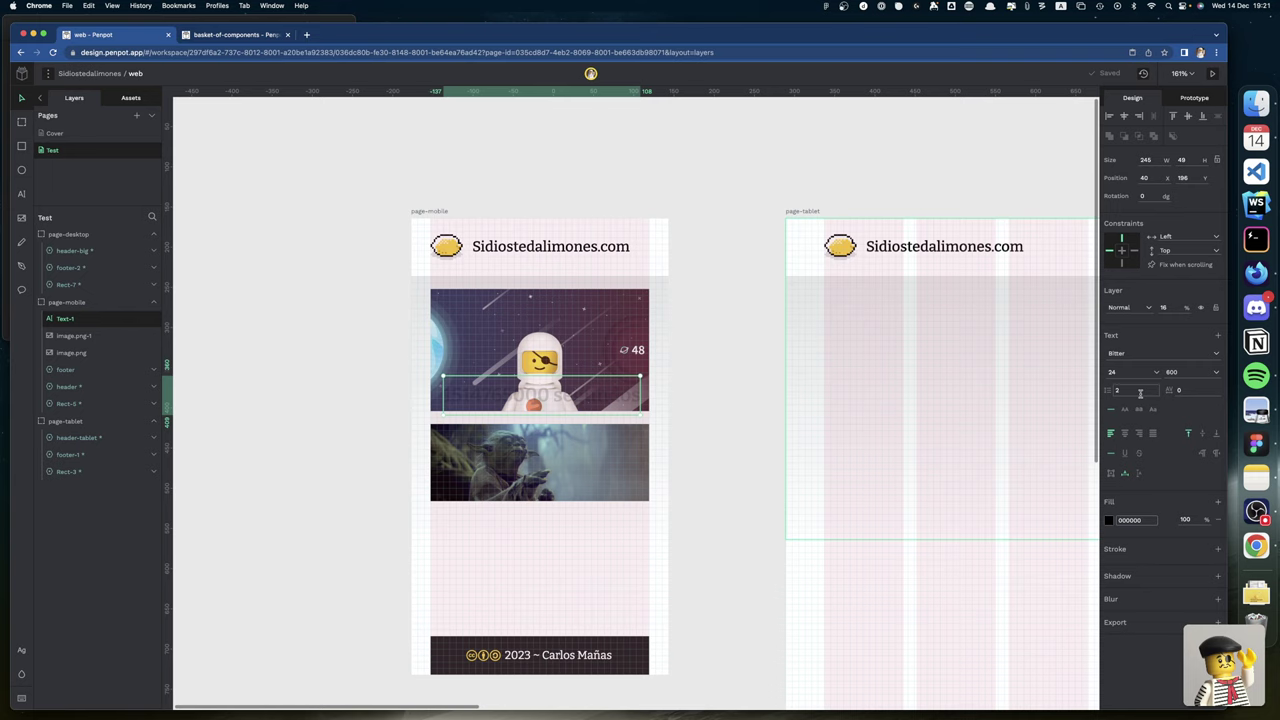
pyautogui.press('0')
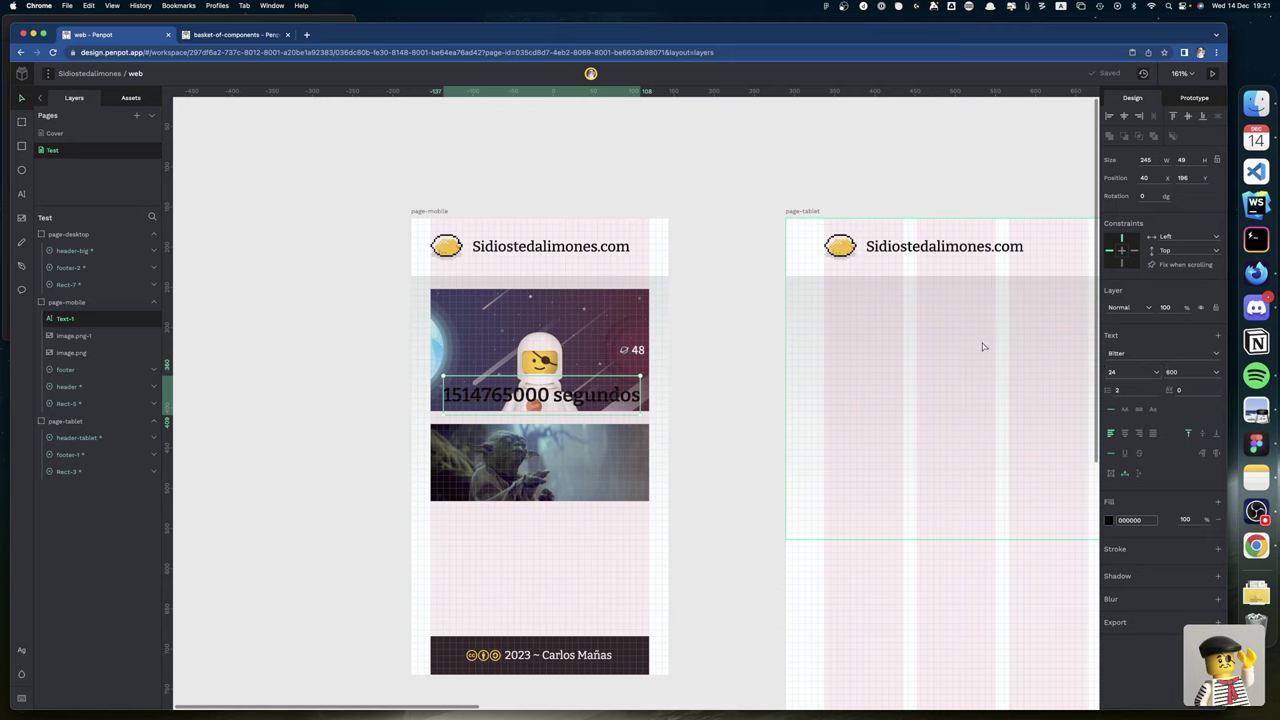
pyautogui.click(1129, 370)
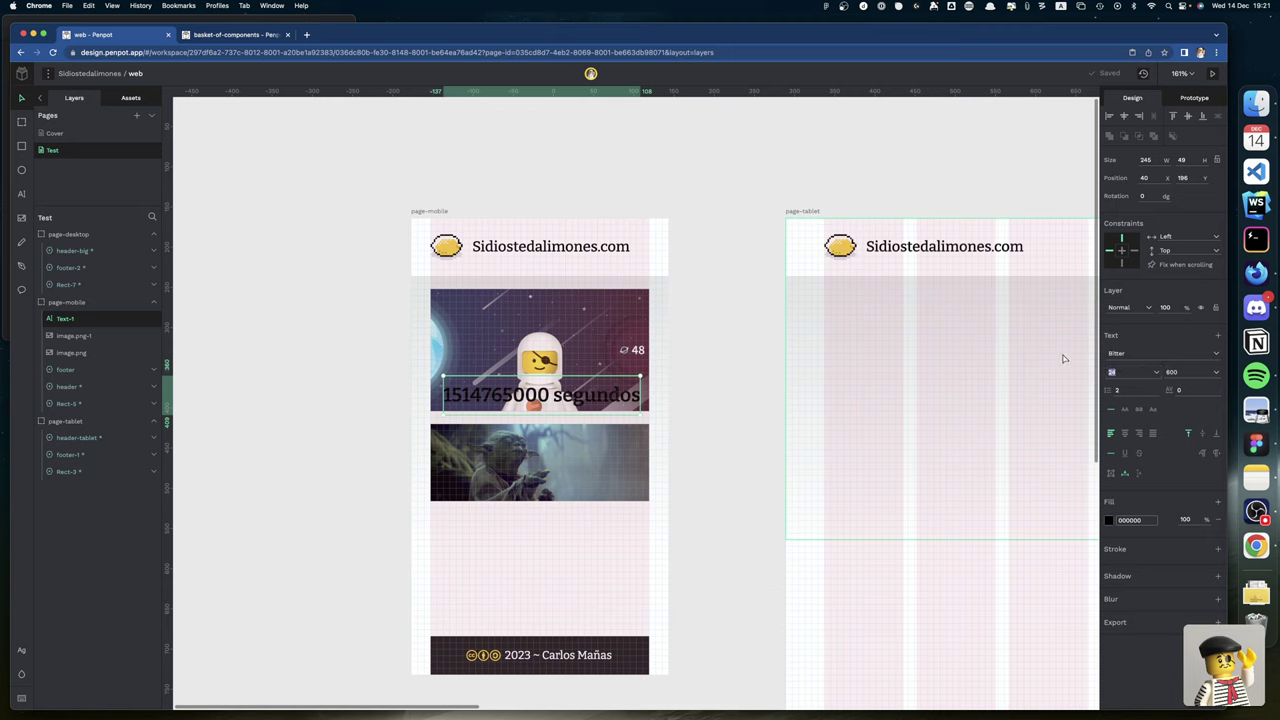
pyautogui.click(1139, 370)
pyautogui.press('super+a')
pyautogui.click(1116, 371)
pyautogui.write('16')
pyautogui.press('Return')
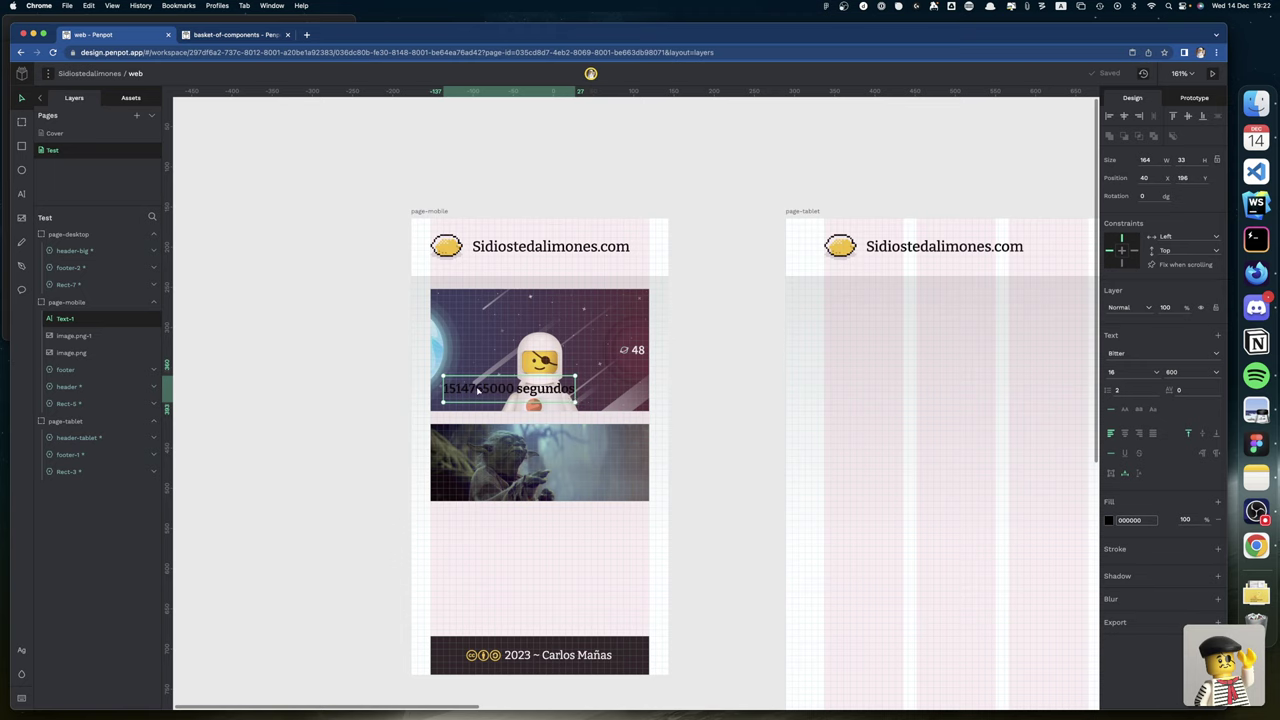
# Move the title down near the astronaut image's lower edge, to X 40, Y 207.
pyautogui.moveTo(472, 391); pyautogui.dragTo(469, 398)
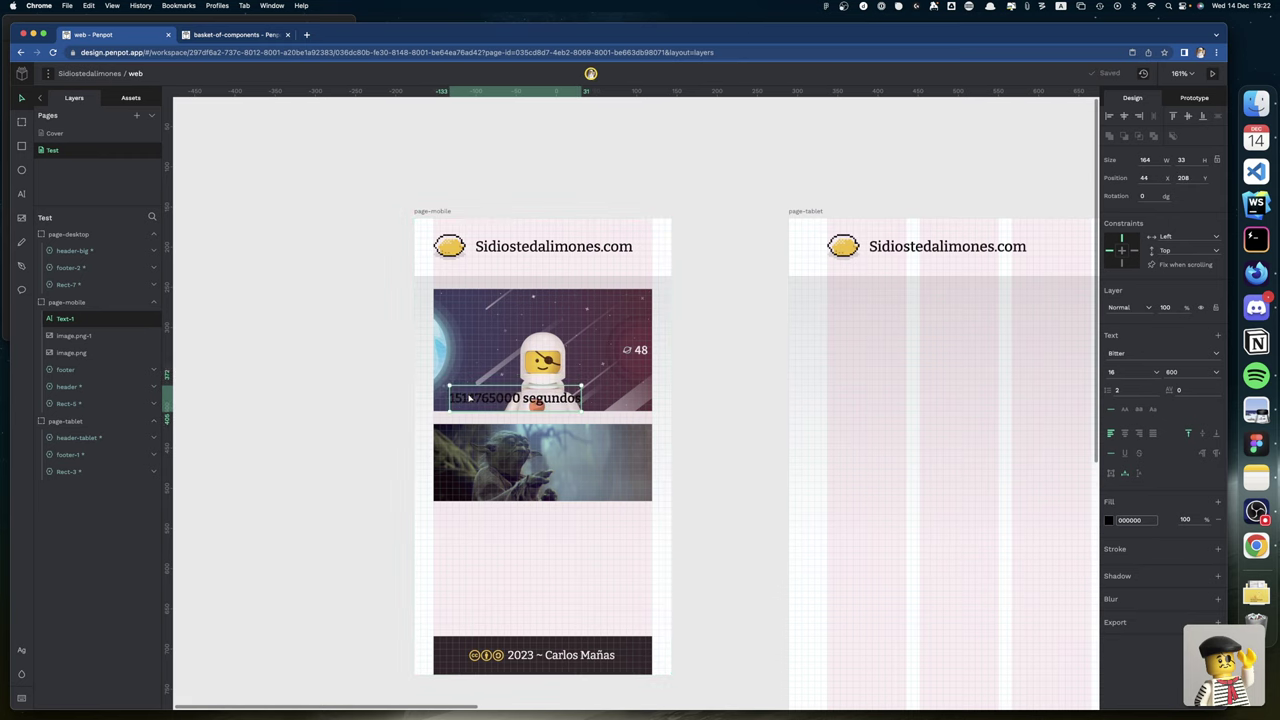
pyautogui.scroll(-2, 469, 397)
pyautogui.scroll(10, 469, 397)
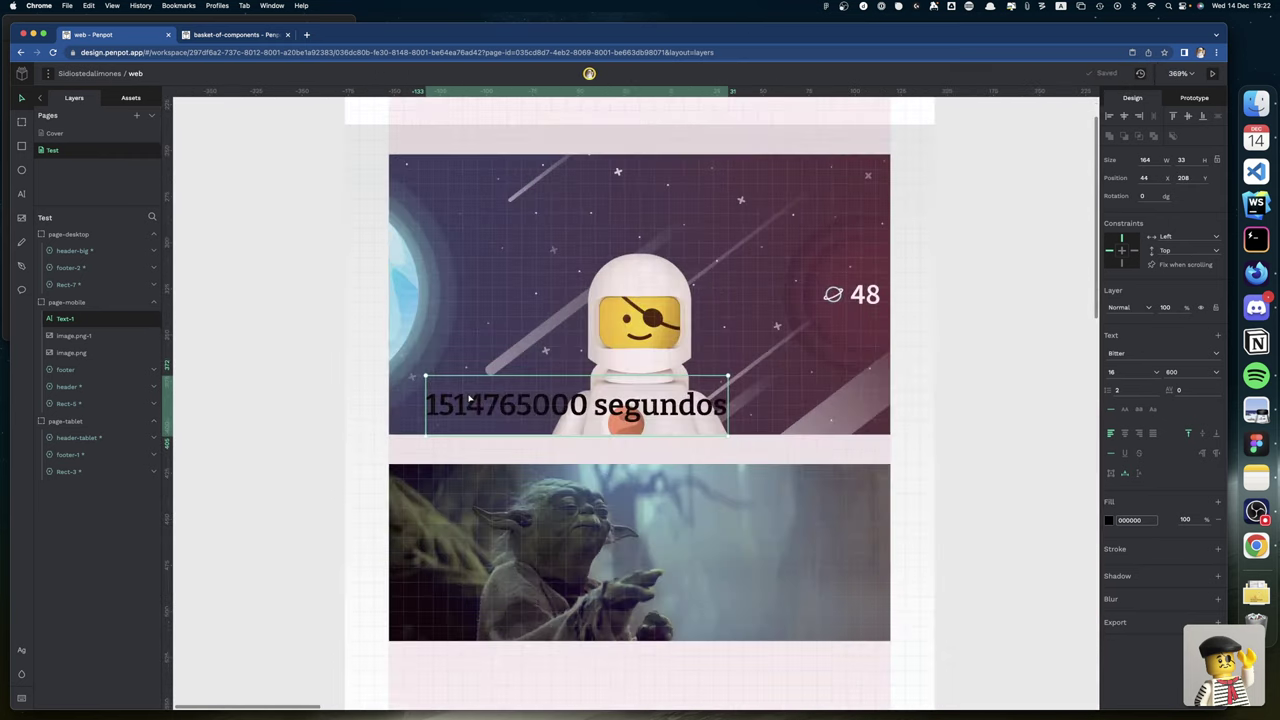
pyautogui.moveTo(440, 418); pyautogui.dragTo(429, 413)
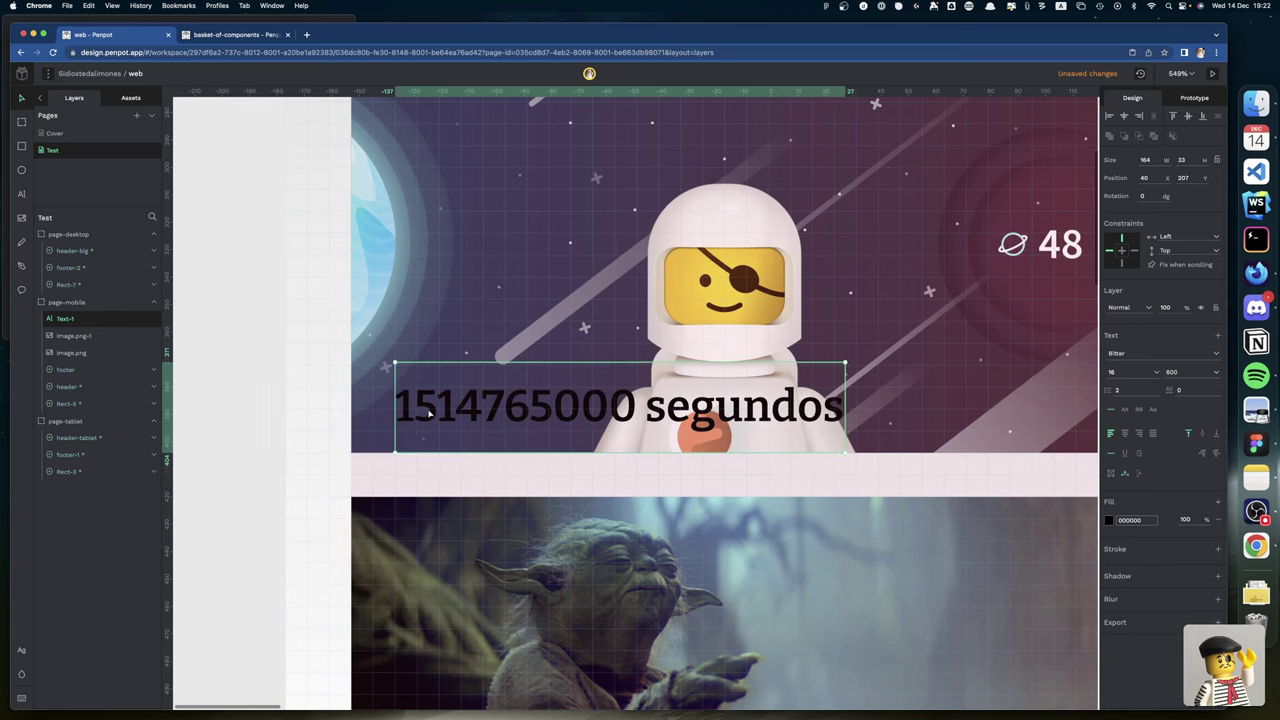
# Set the title's height to 32 and nudge it down to Y 208 so it sits on the astronaut image's bottom edge.
pyautogui.click(1191, 159)
pyautogui.write('32')
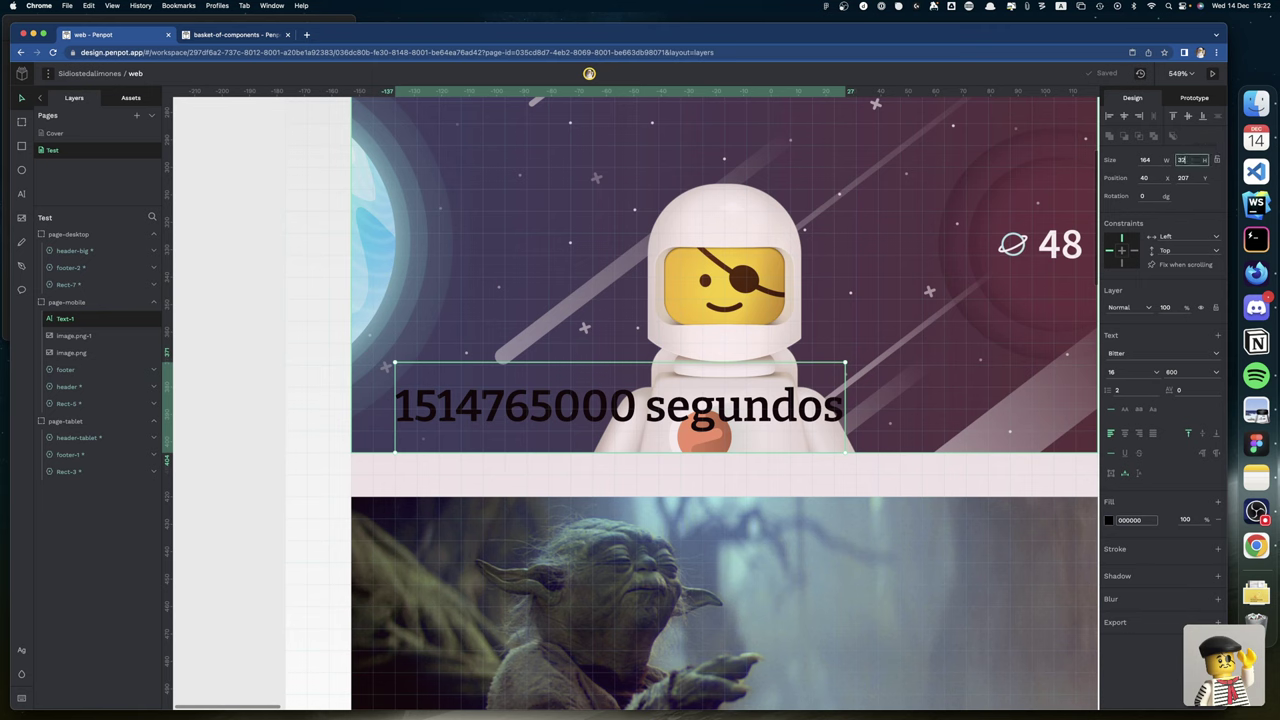
pyautogui.press('Return')
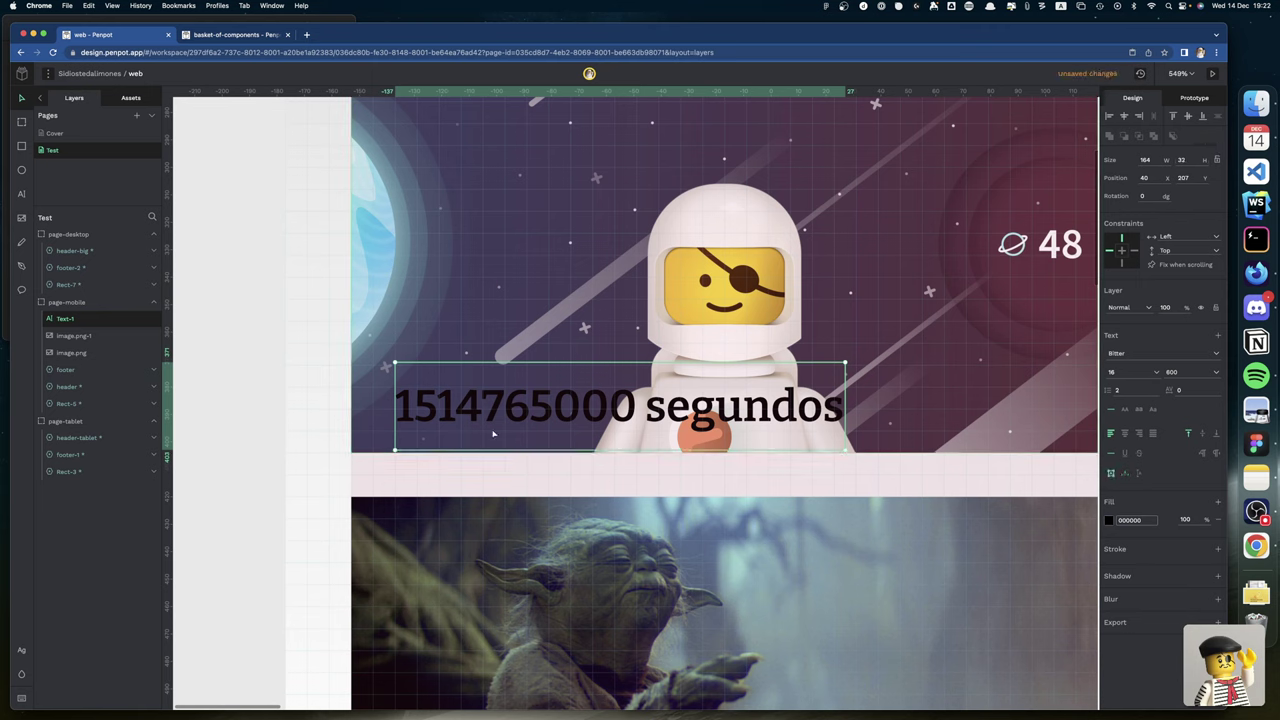
pyautogui.press('Down')
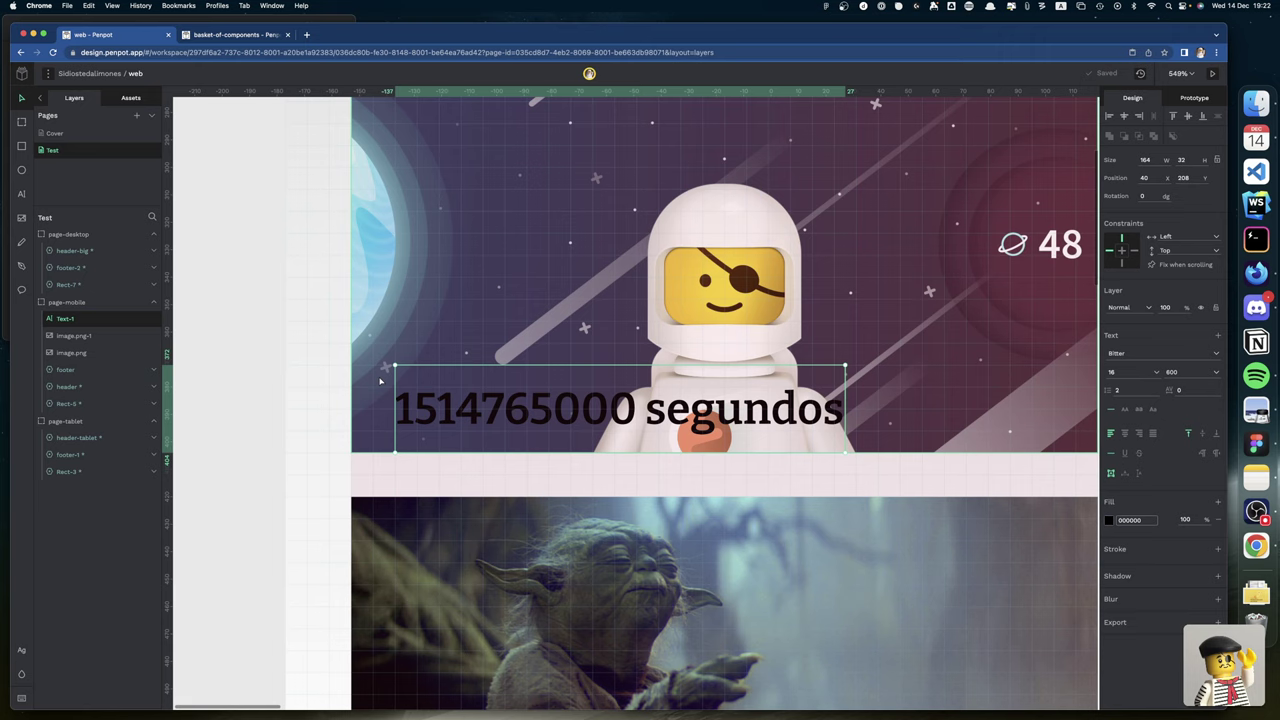
# Draw a 176 × 32 rectangle at X 32, Y 208 around the title and place it behind the title text in the layer order.
pyautogui.press('r')
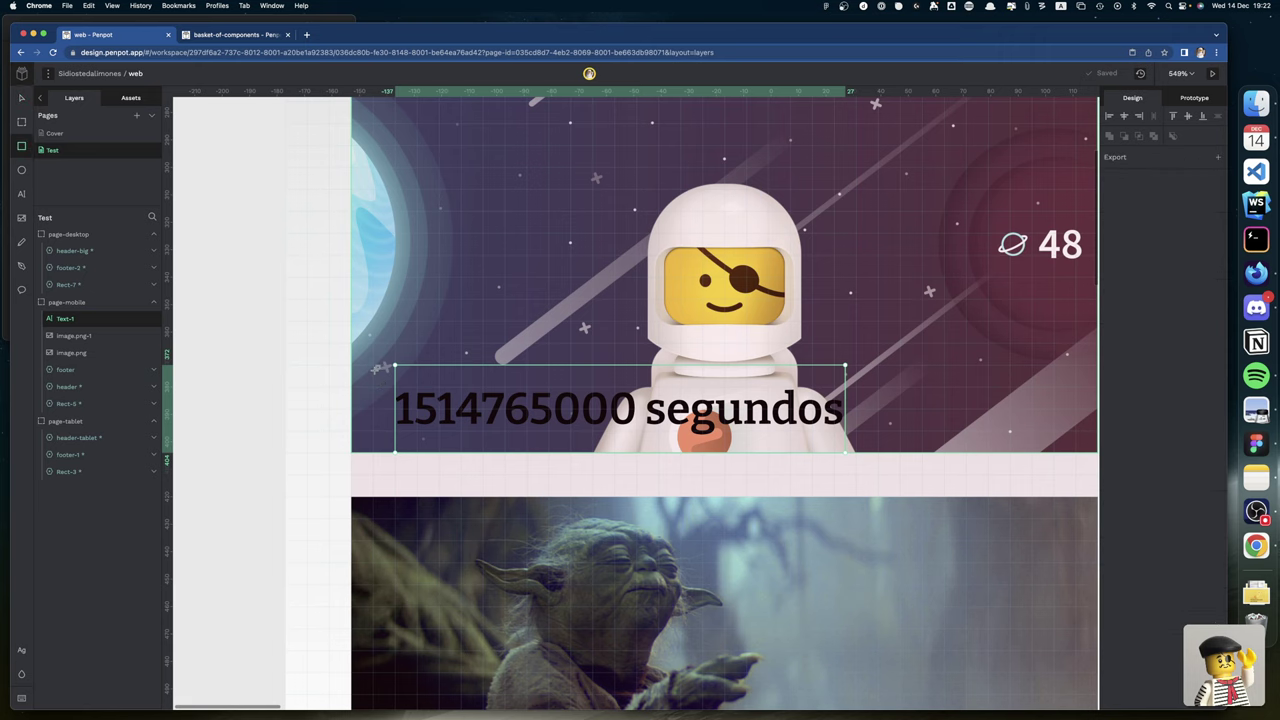
pyautogui.moveTo(374, 364); pyautogui.dragTo(856, 408)
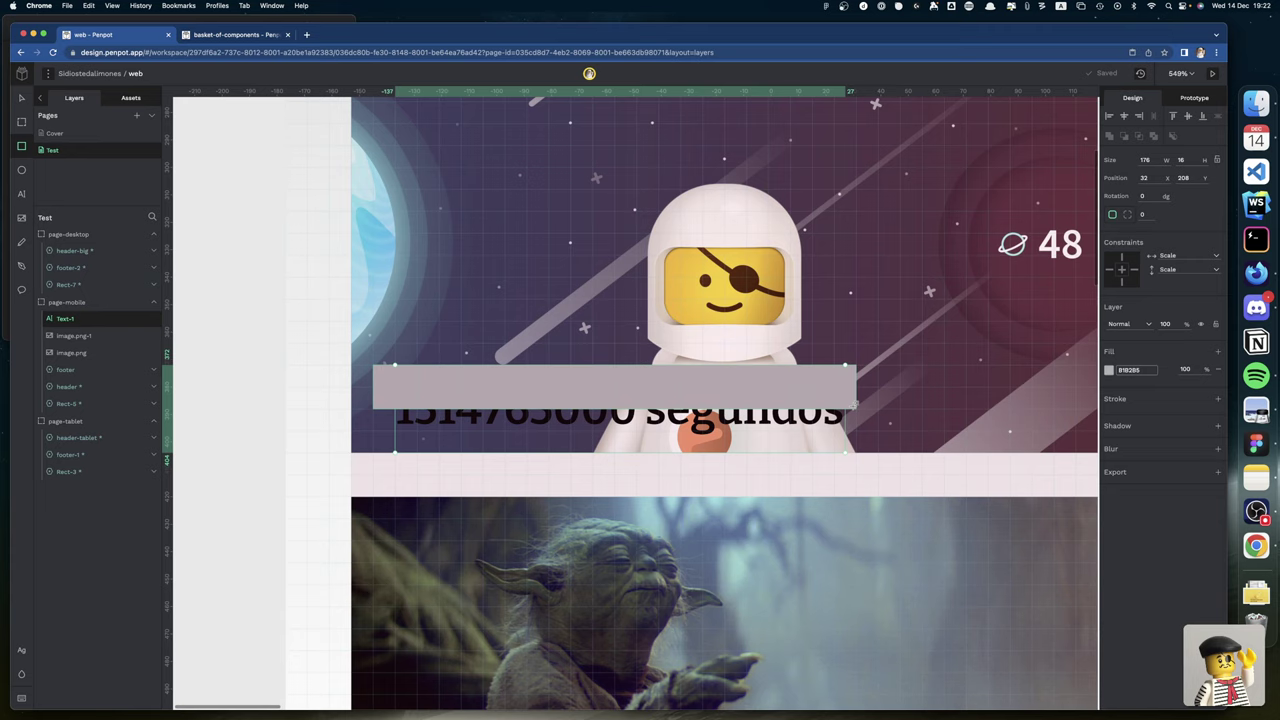
pyautogui.moveTo(856, 408); pyautogui.dragTo(856, 452)
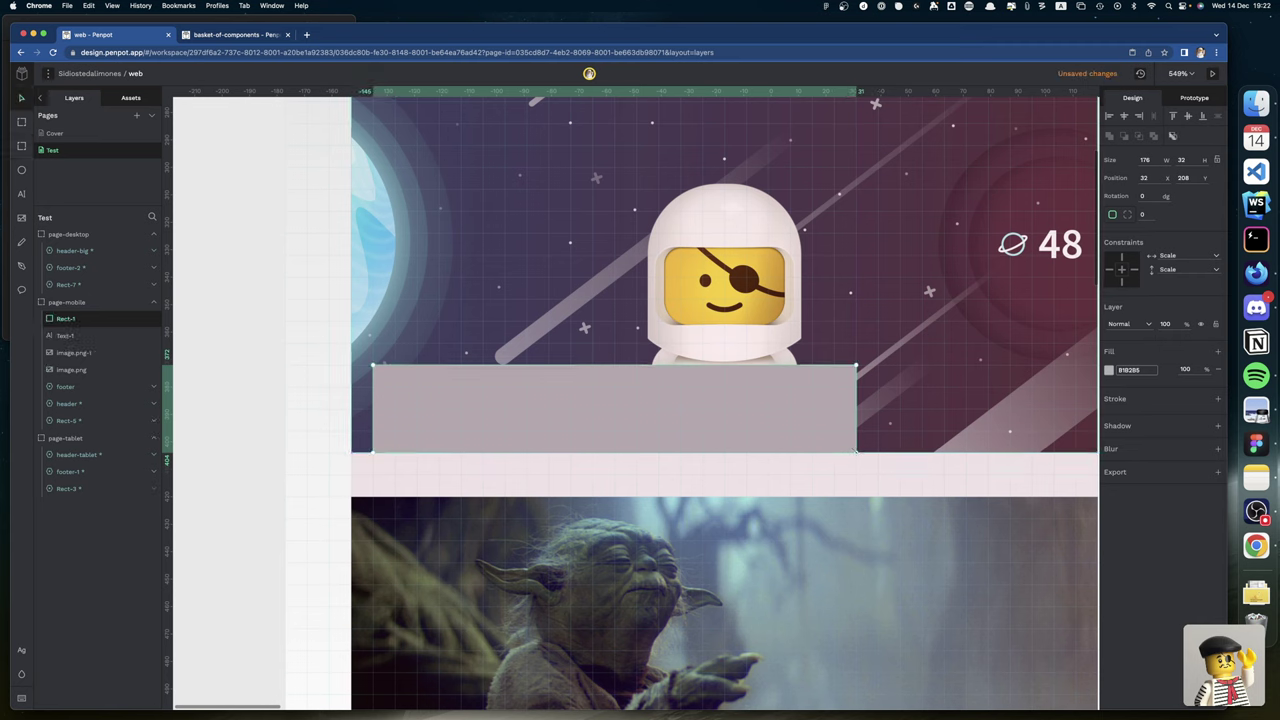
pyautogui.moveTo(96, 315); pyautogui.dragTo(88, 345)
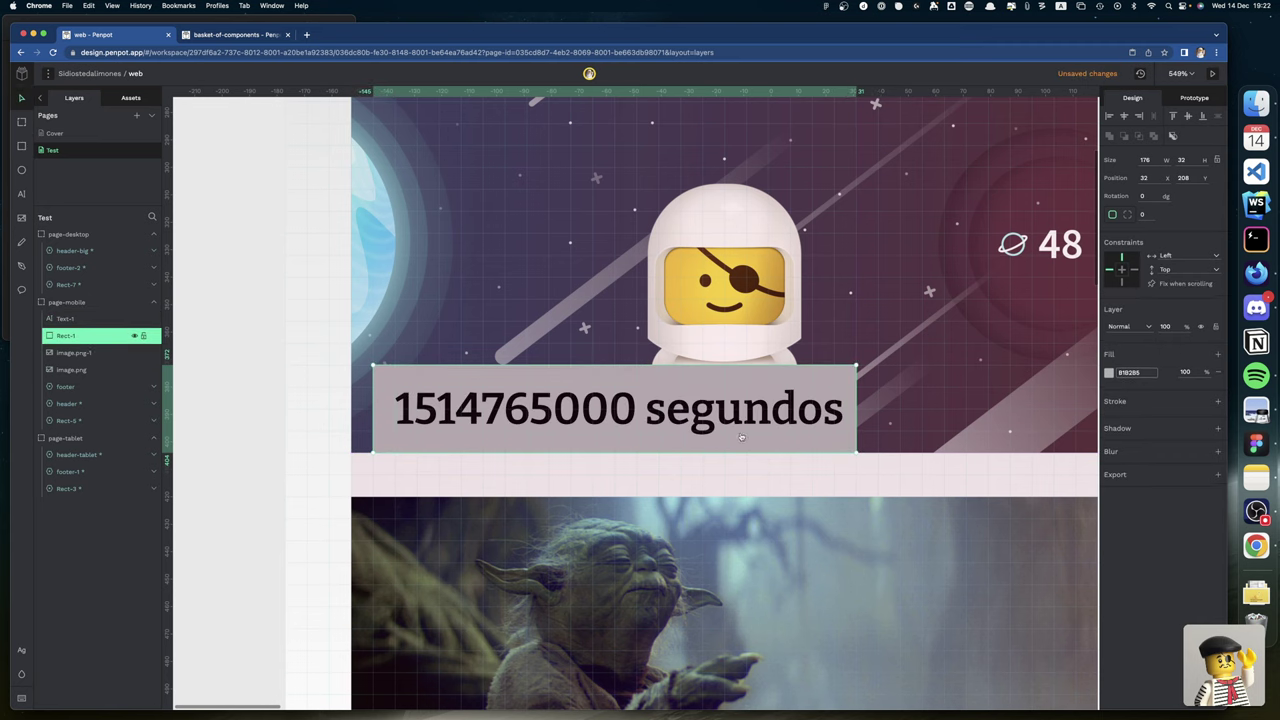
# Fill the rectangle behind the title with the library colour #212121 and the title text with white.
pyautogui.click(1108, 372)
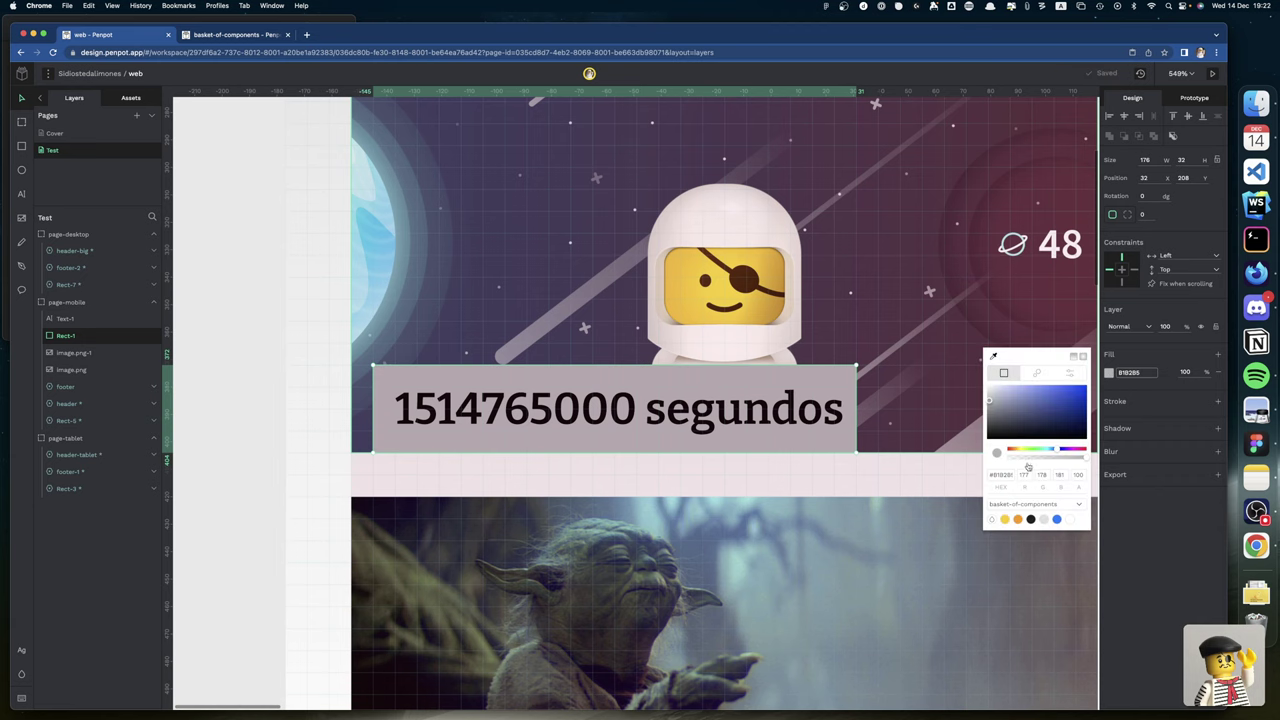
pyautogui.click(1030, 519)
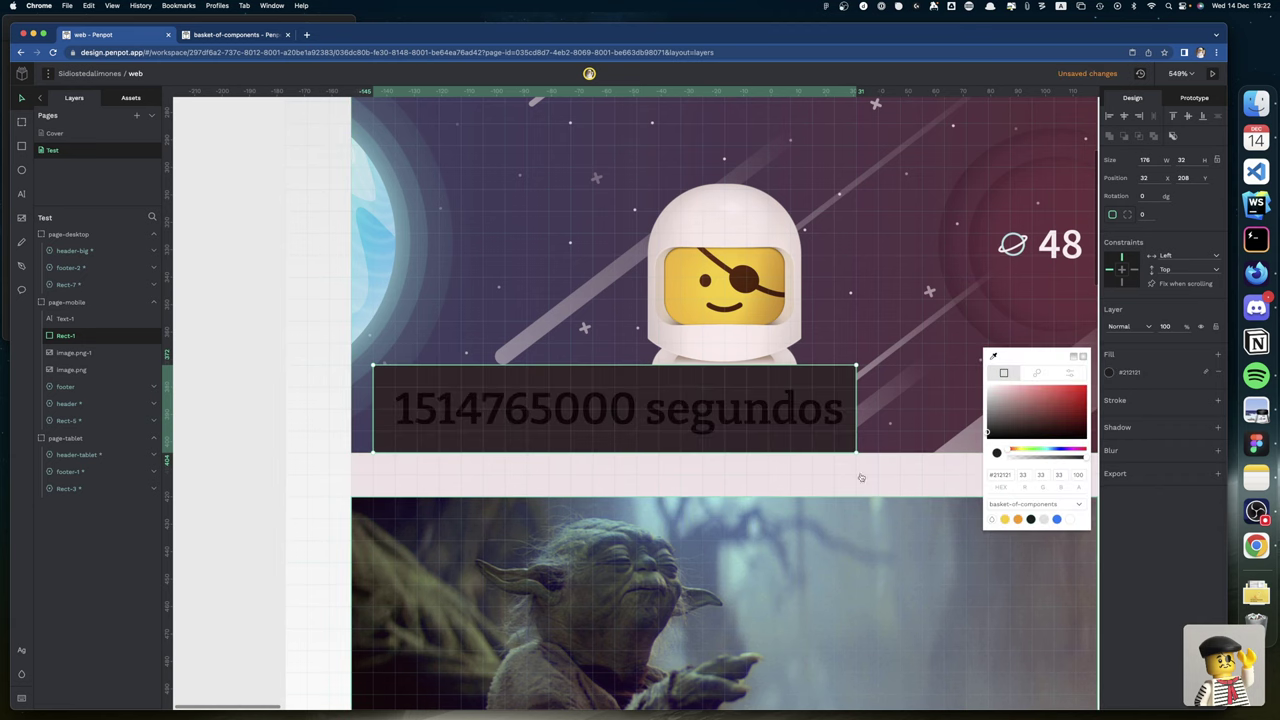
pyautogui.scroll(1, 470, 427)
pyautogui.hscroll(1, 470, 427)
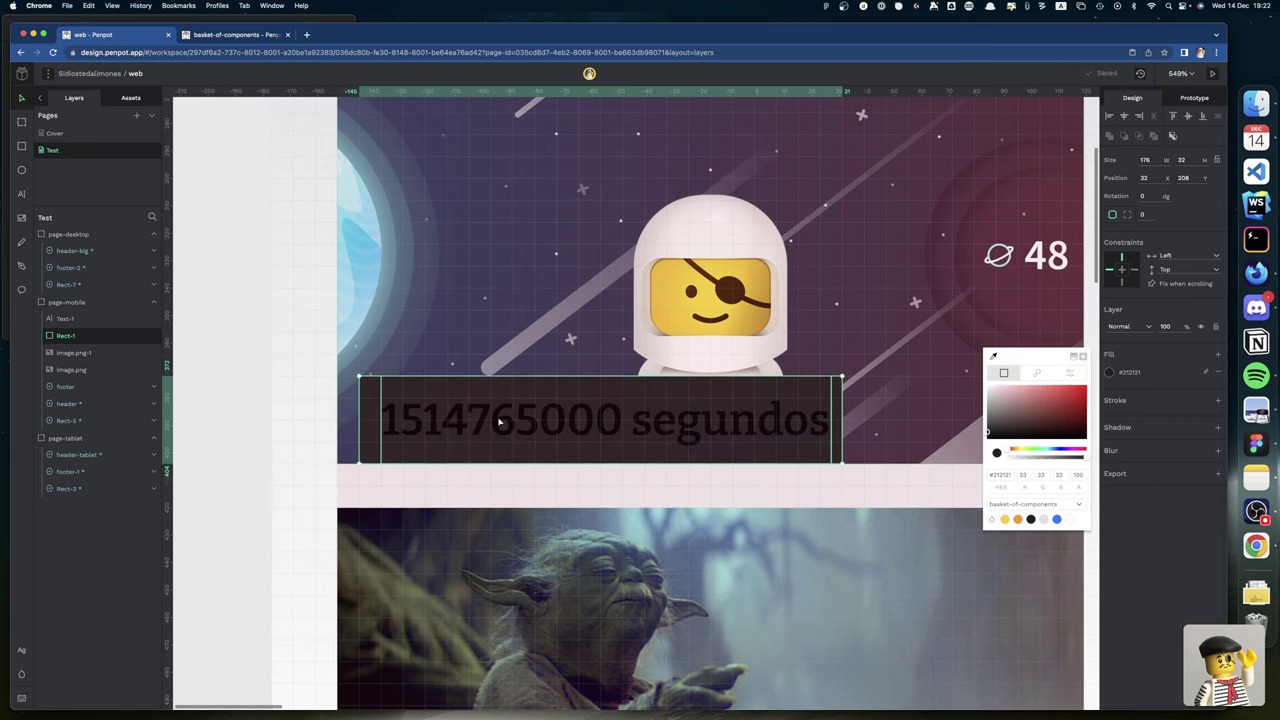
pyautogui.click(499, 421)
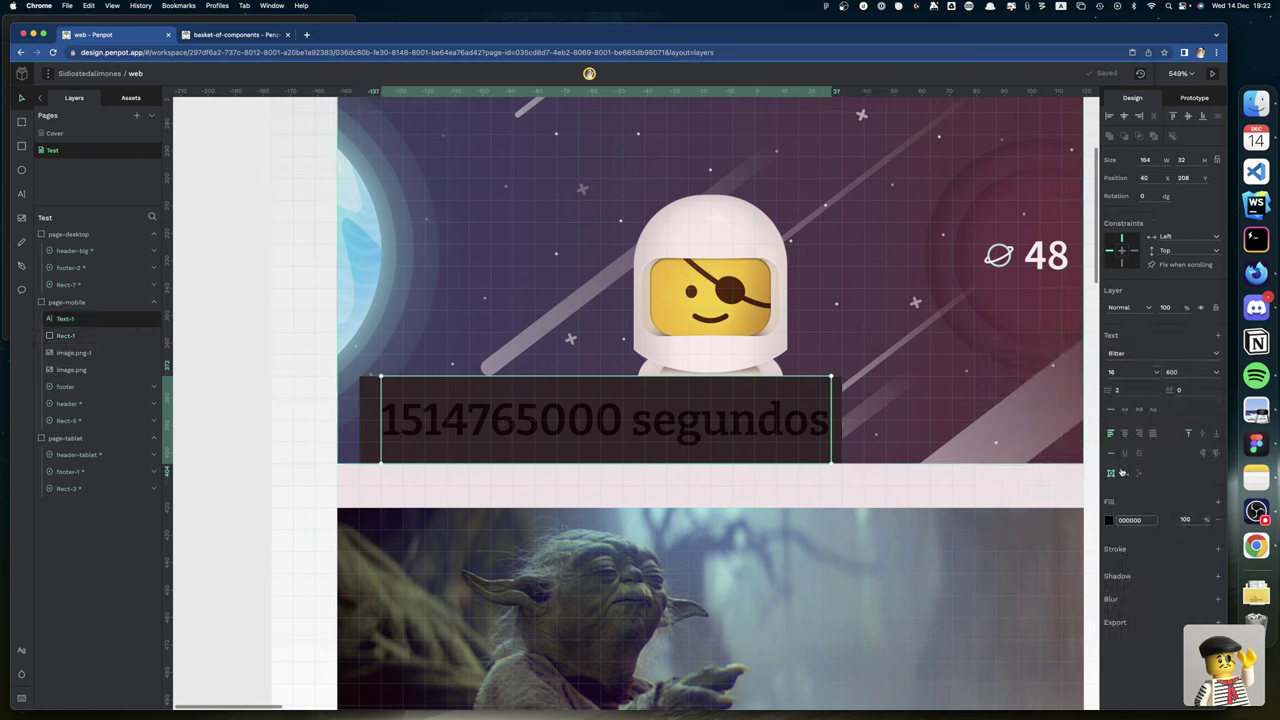
pyautogui.click(1108, 520)
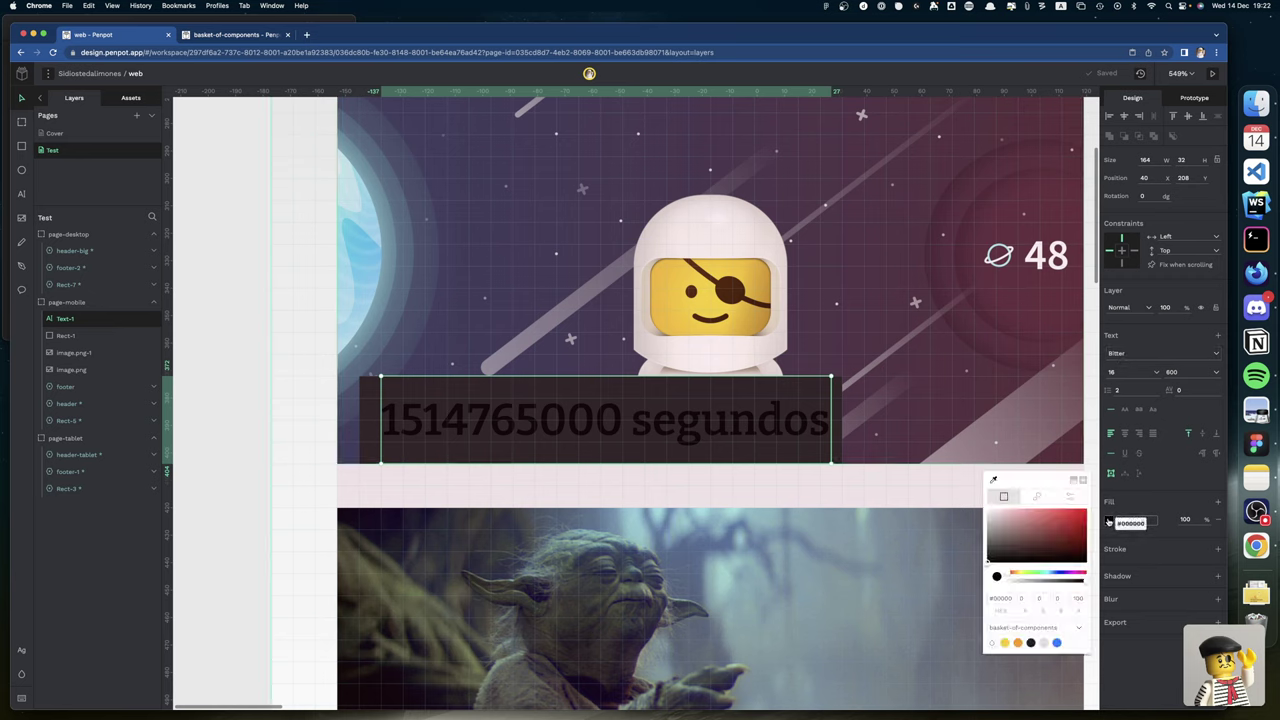
pyautogui.click(1044, 642)
pyautogui.click(931, 438)
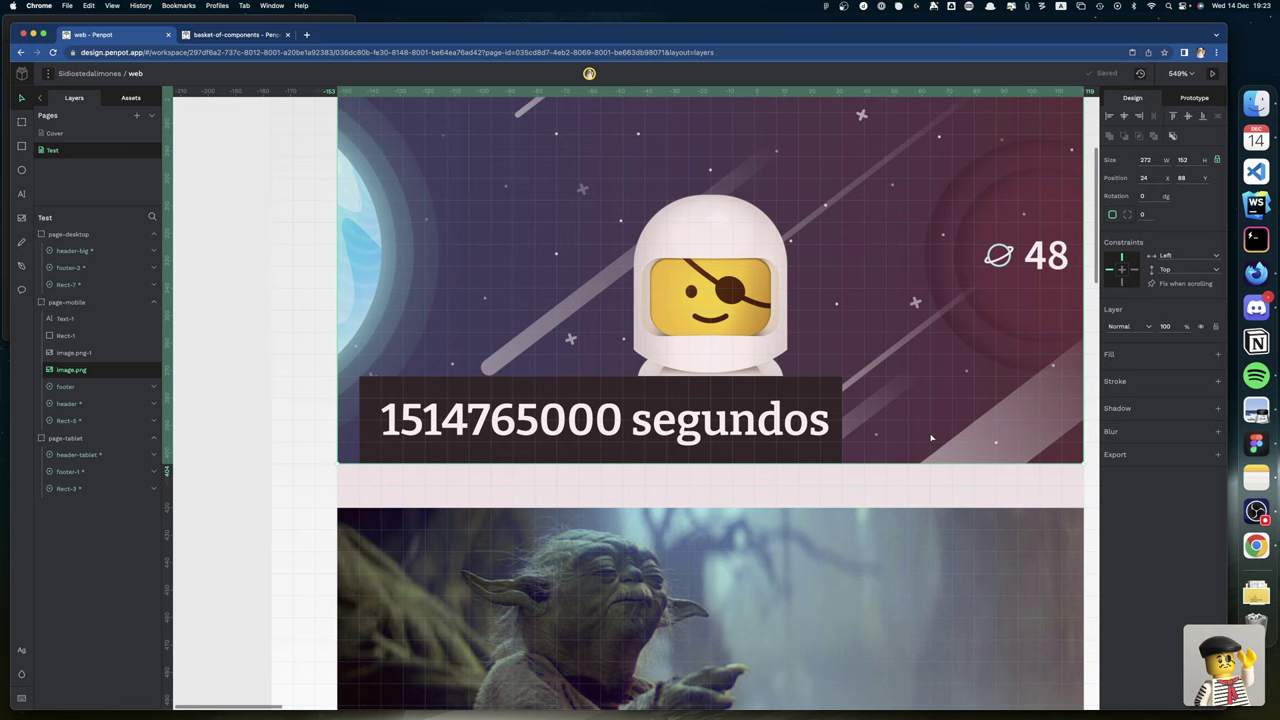
# Extend the dark title background slightly on its right side, to about 179 px wide.
pyautogui.click(826, 388)
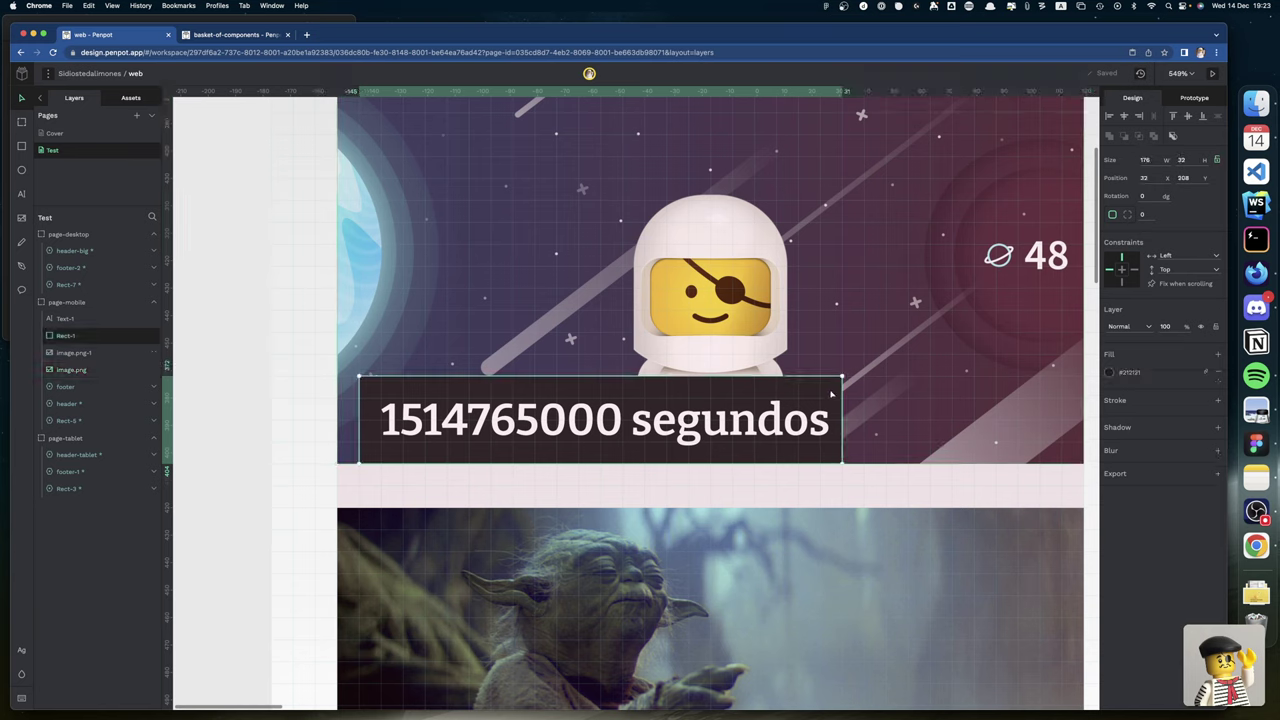
pyautogui.moveTo(842, 381); pyautogui.dragTo(851, 388)
pyautogui.click(885, 480)
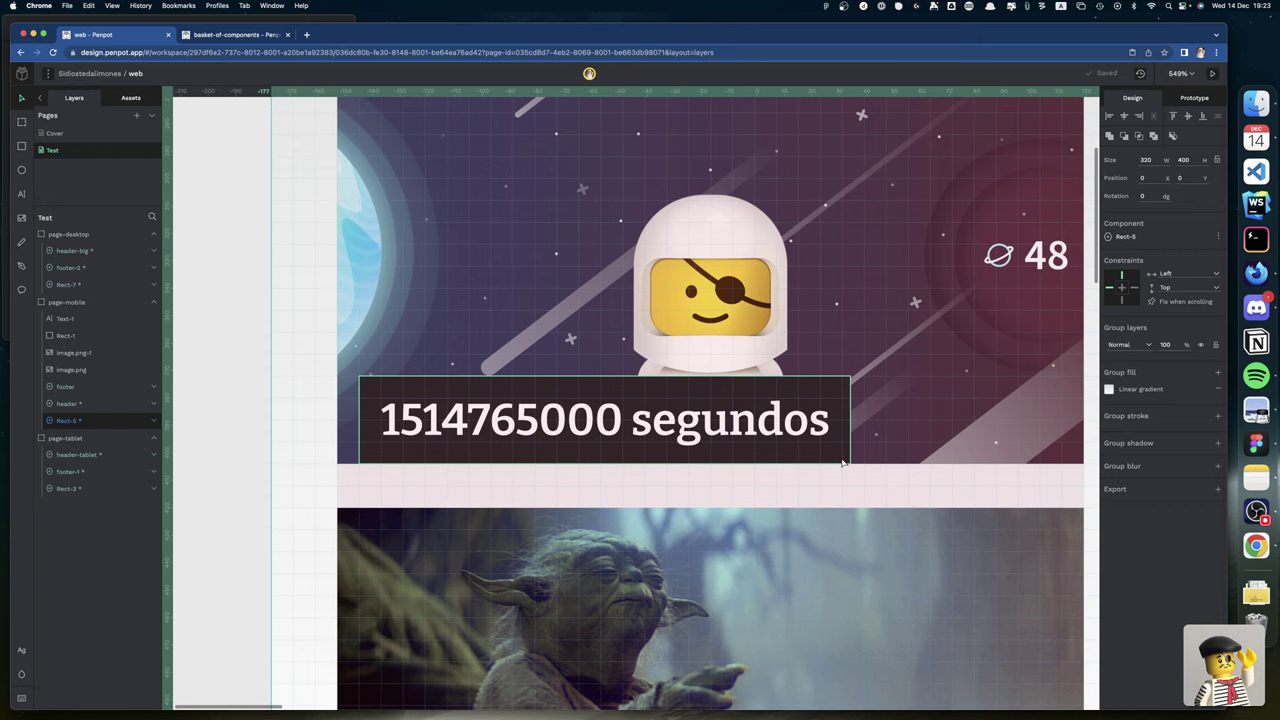
pyautogui.scroll(5, 842, 462)
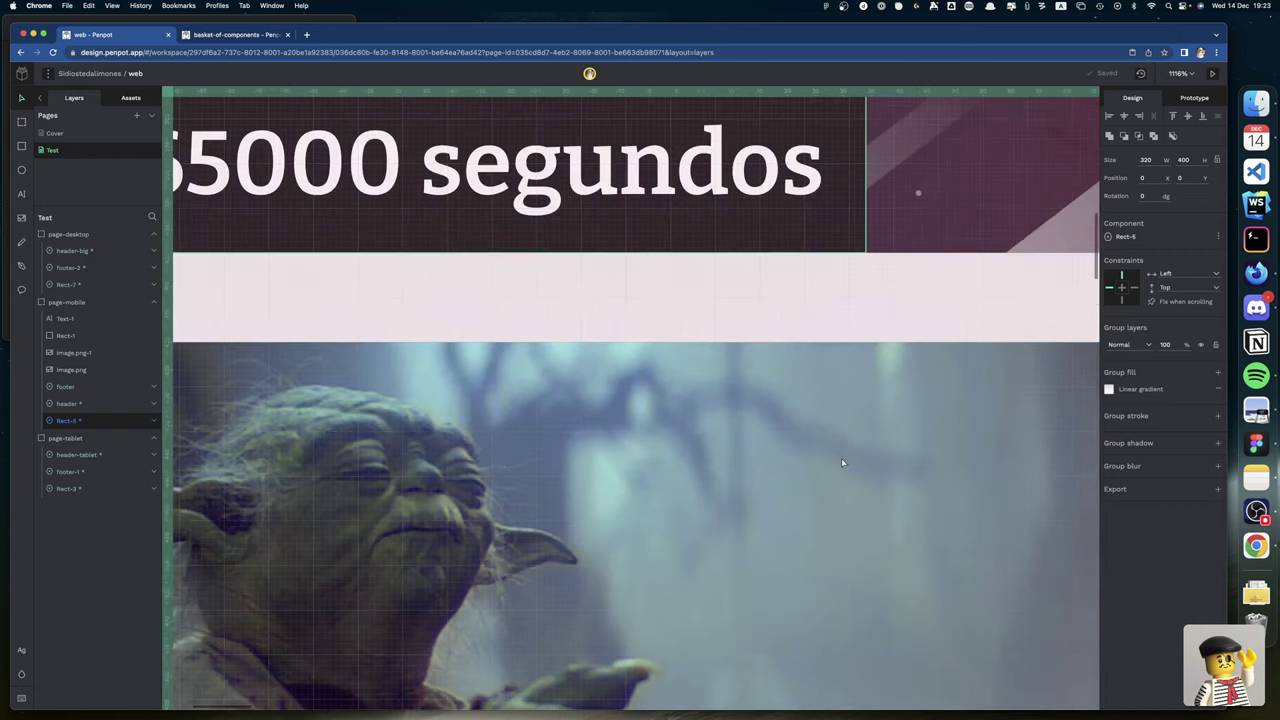
pyautogui.scroll(-8, 841, 458)
pyautogui.click(1005, 476)
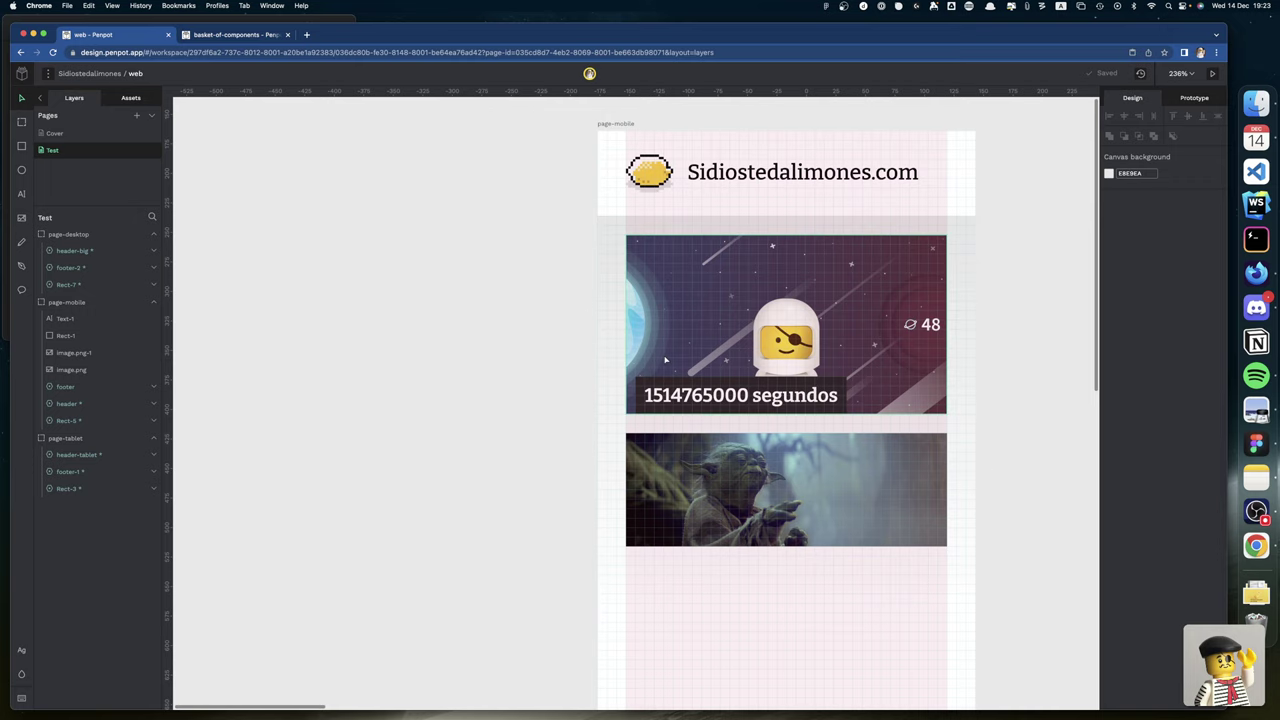
# Hide the square and column grids on the page-mobile board.
pyautogui.click(615, 125)
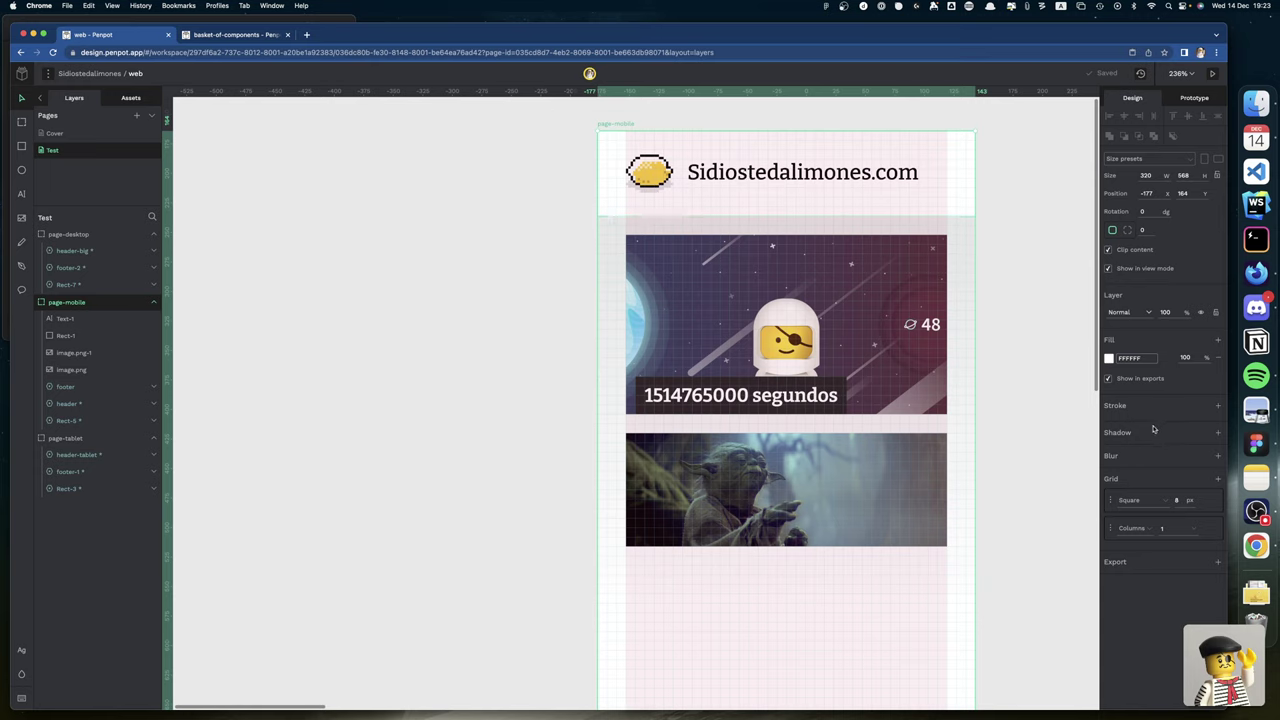
pyautogui.click(1204, 500)
pyautogui.click(1204, 527)
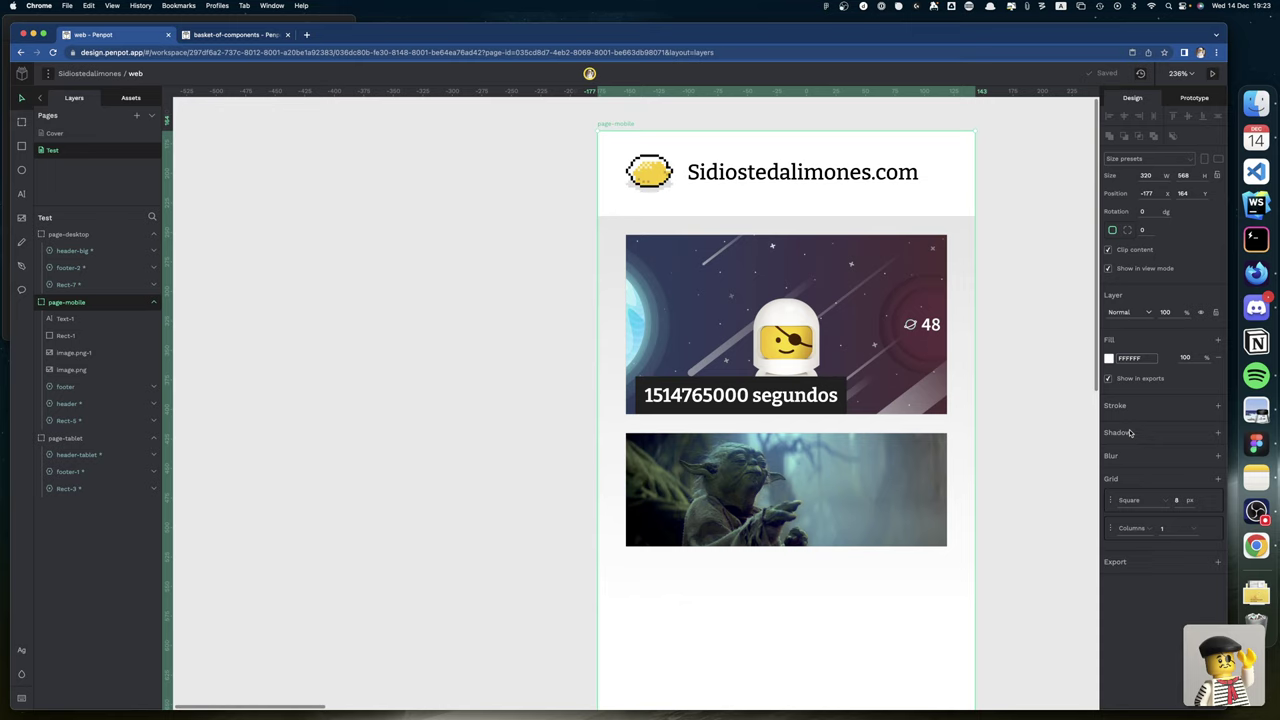
# Move the title text and its dark background together directly below the astronaut image, to Y 240, aligned with the image's left edge.
pyautogui.doubleClick(742, 401)
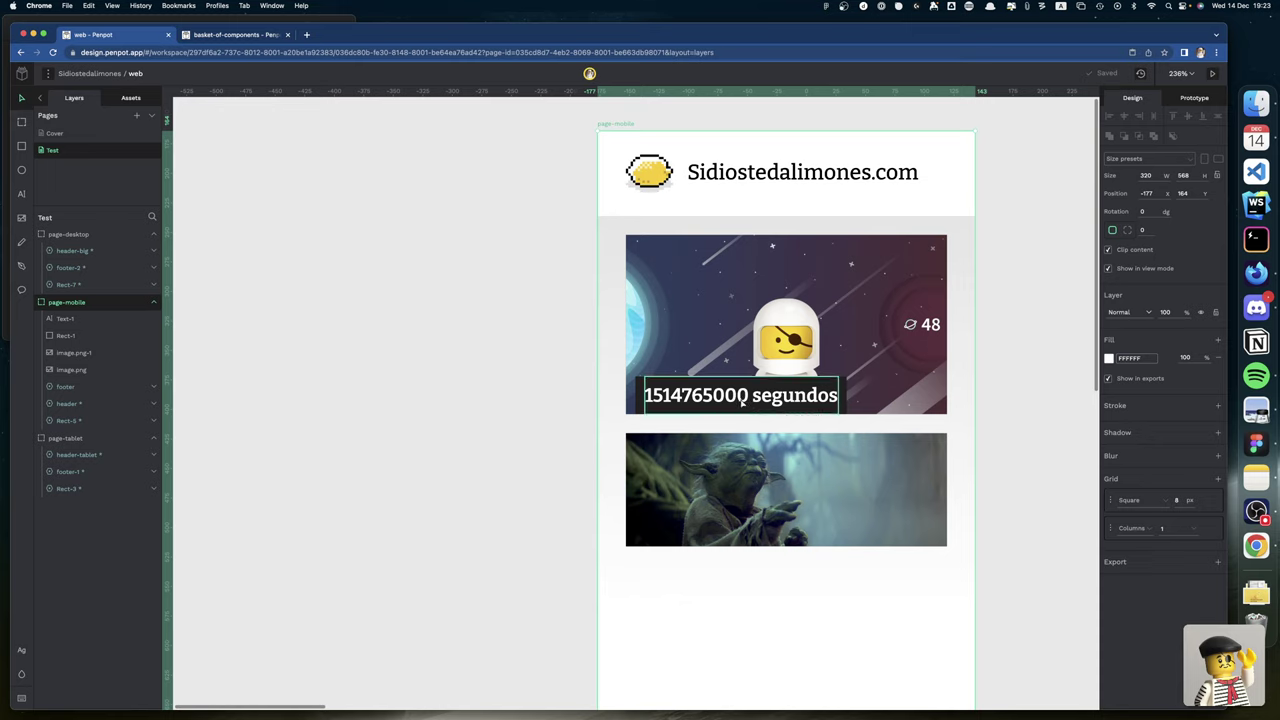
pyautogui.press('Escape')
pyautogui.keyDown('shift'); pyautogui.click(690, 394); pyautogui.keyUp('shift')
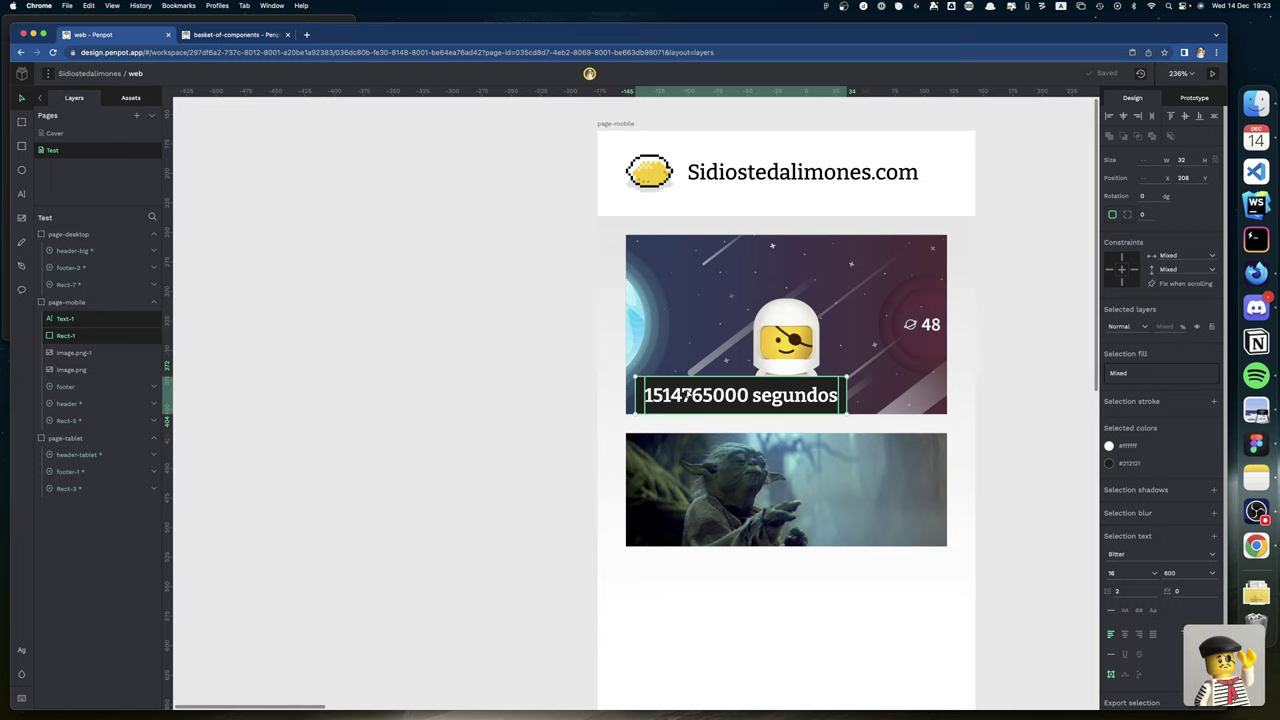
pyautogui.moveTo(680, 386); pyautogui.dragTo(670, 417)
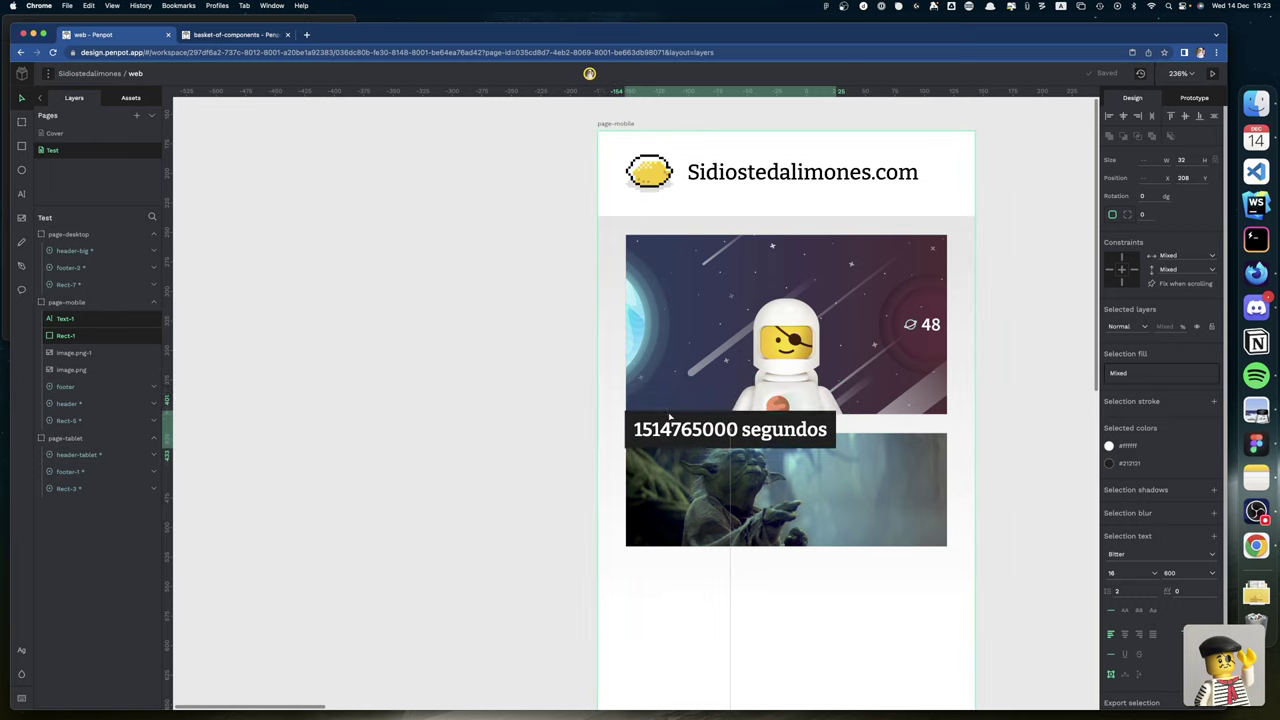
pyautogui.press('Right')
pyautogui.press('Right')
pyautogui.press('Right')
pyautogui.press('Down')
pyautogui.press('Down')
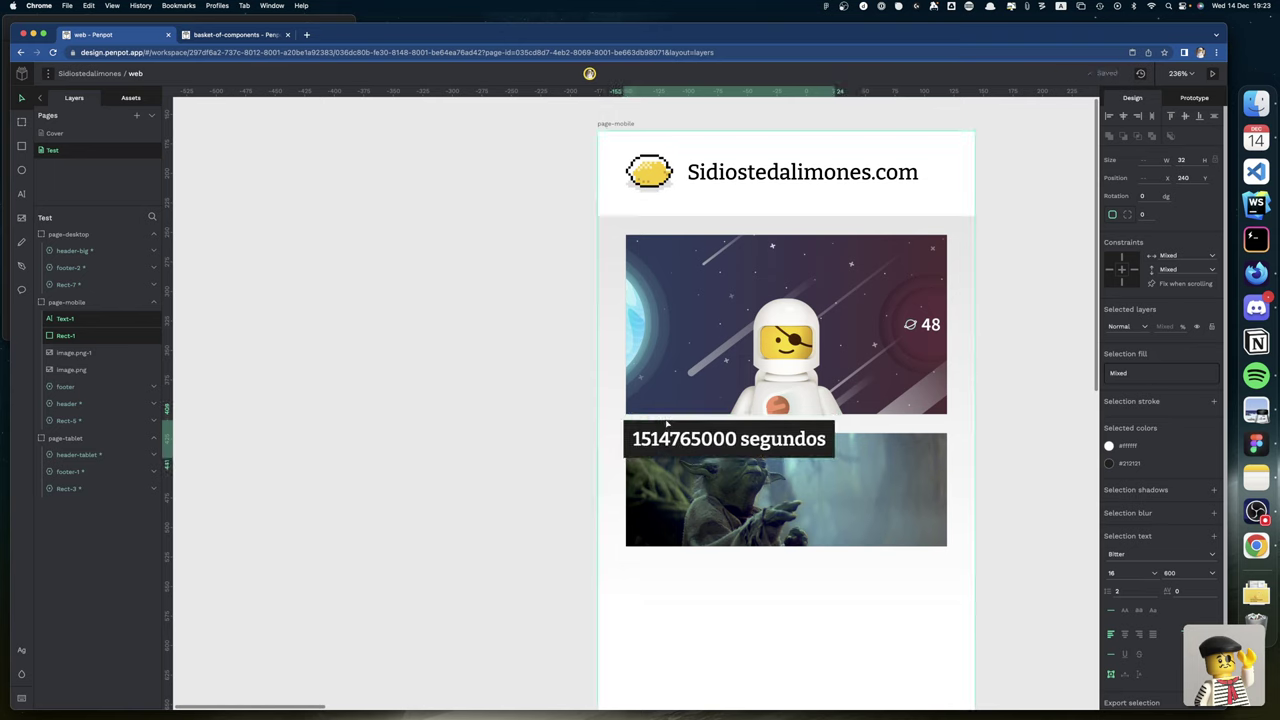
pyautogui.moveTo(668, 425); pyautogui.dragTo(670, 422)
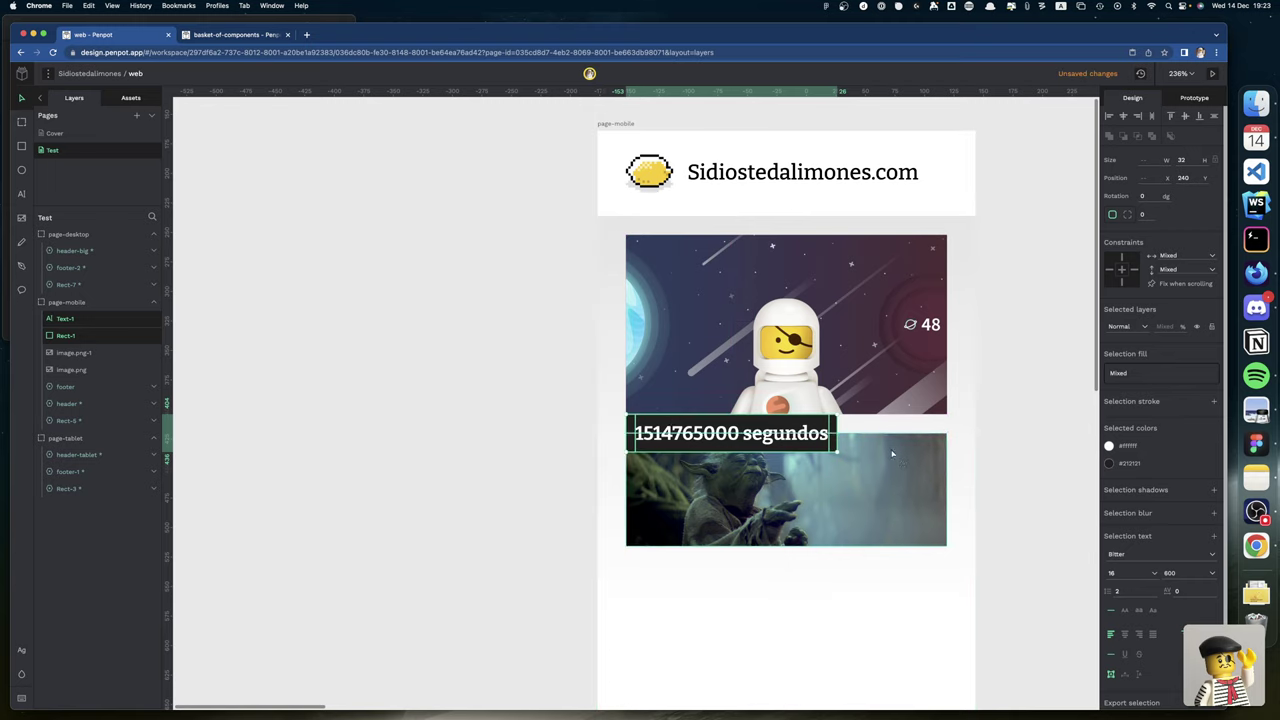
# Move the title text and its dark background together onto the lower-left area of the astronaut image, at Y 200.
pyautogui.click(1006, 457)
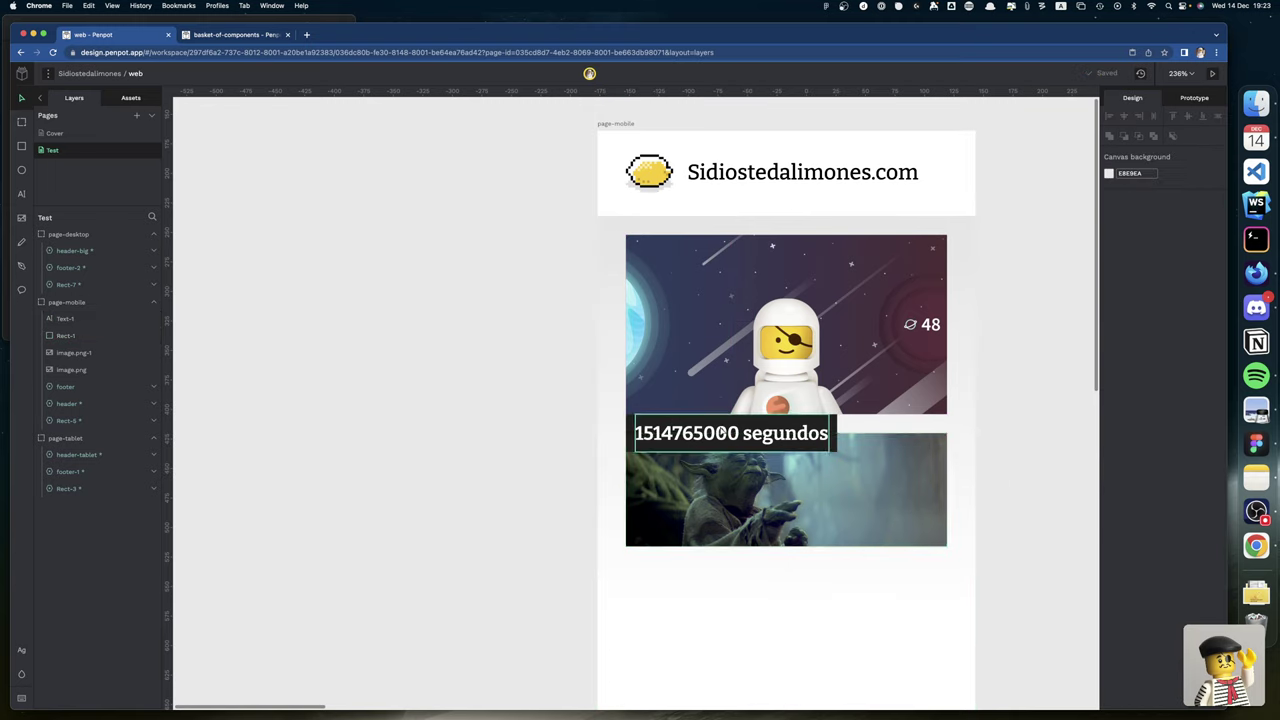
pyautogui.click(722, 432)
pyautogui.keyDown('shift'); pyautogui.click(833, 429); pyautogui.keyUp('shift')
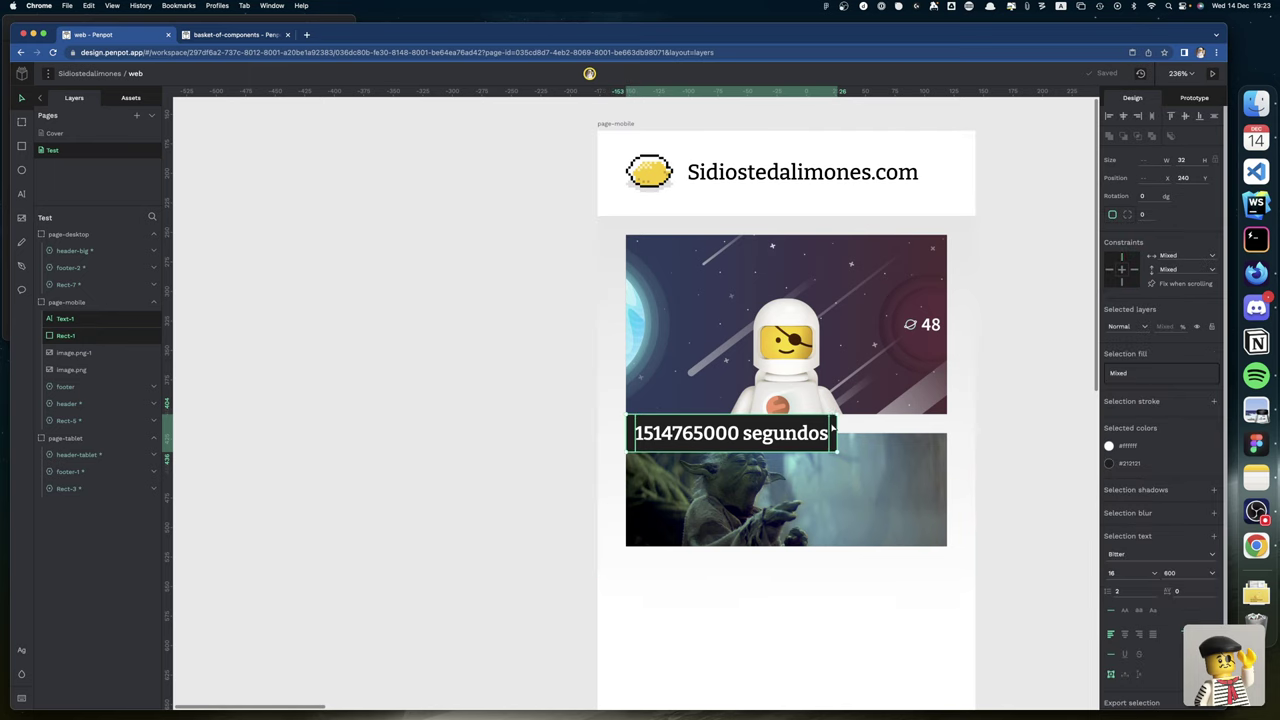
pyautogui.moveTo(632, 427); pyautogui.dragTo(637, 255)
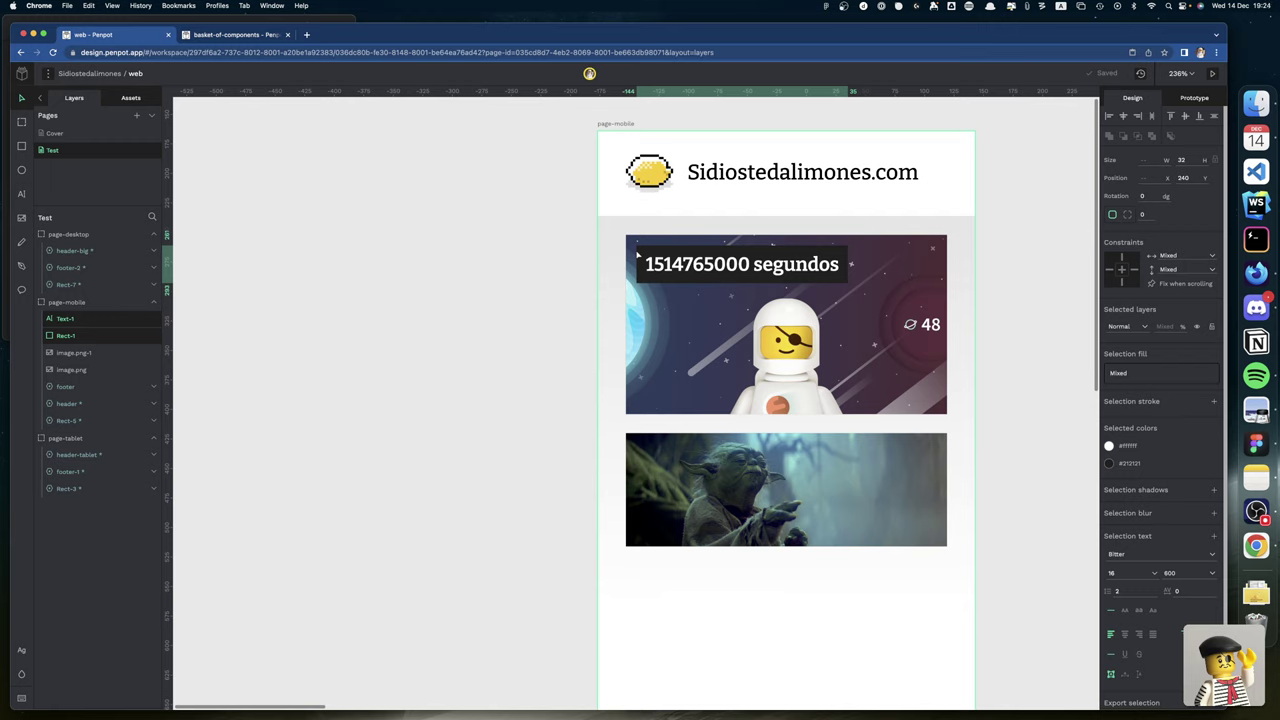
pyautogui.moveTo(639, 254); pyautogui.dragTo(639, 376)
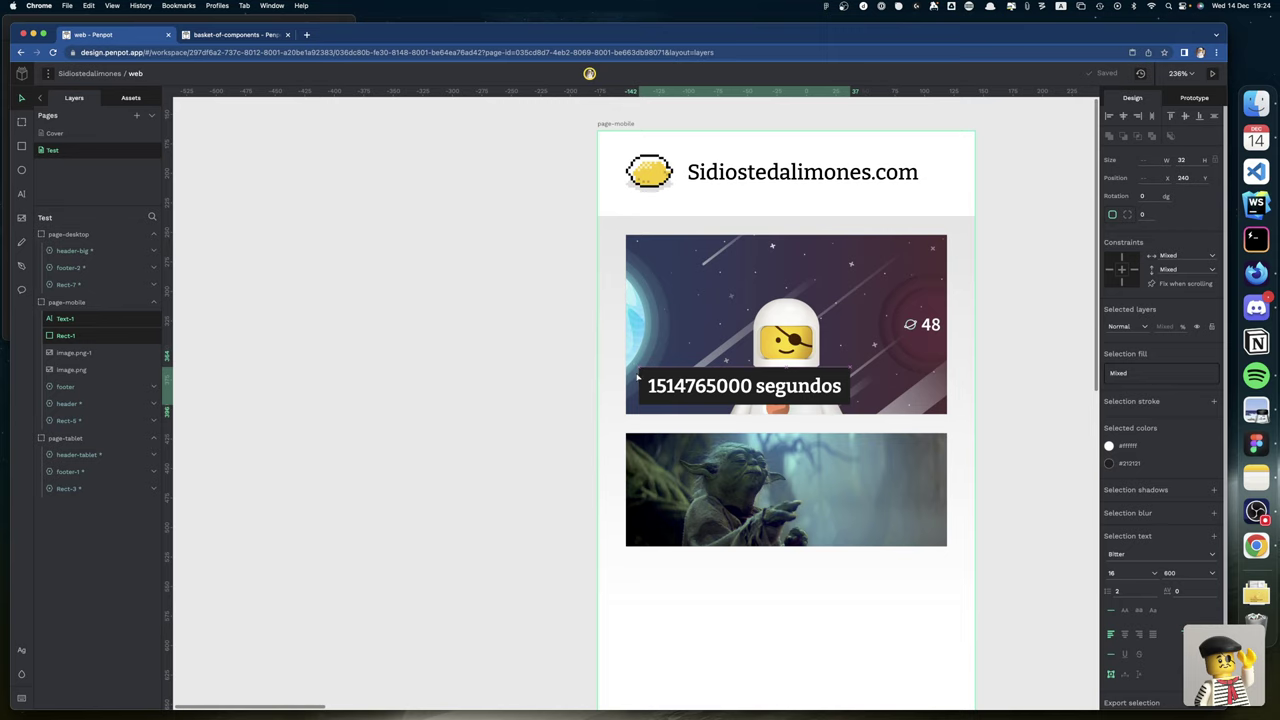
pyautogui.moveTo(637, 376); pyautogui.dragTo(636, 376)
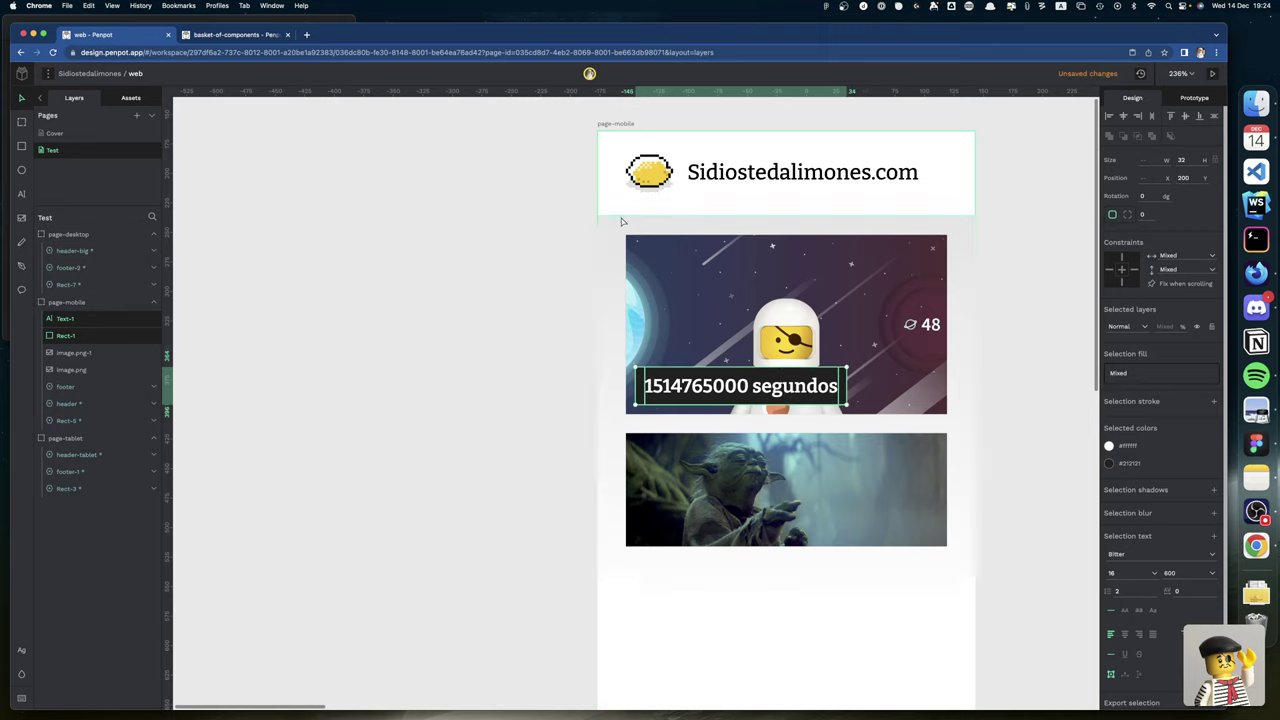
# Show the square and column grids on the page-mobile board again.
pyautogui.click(622, 126)
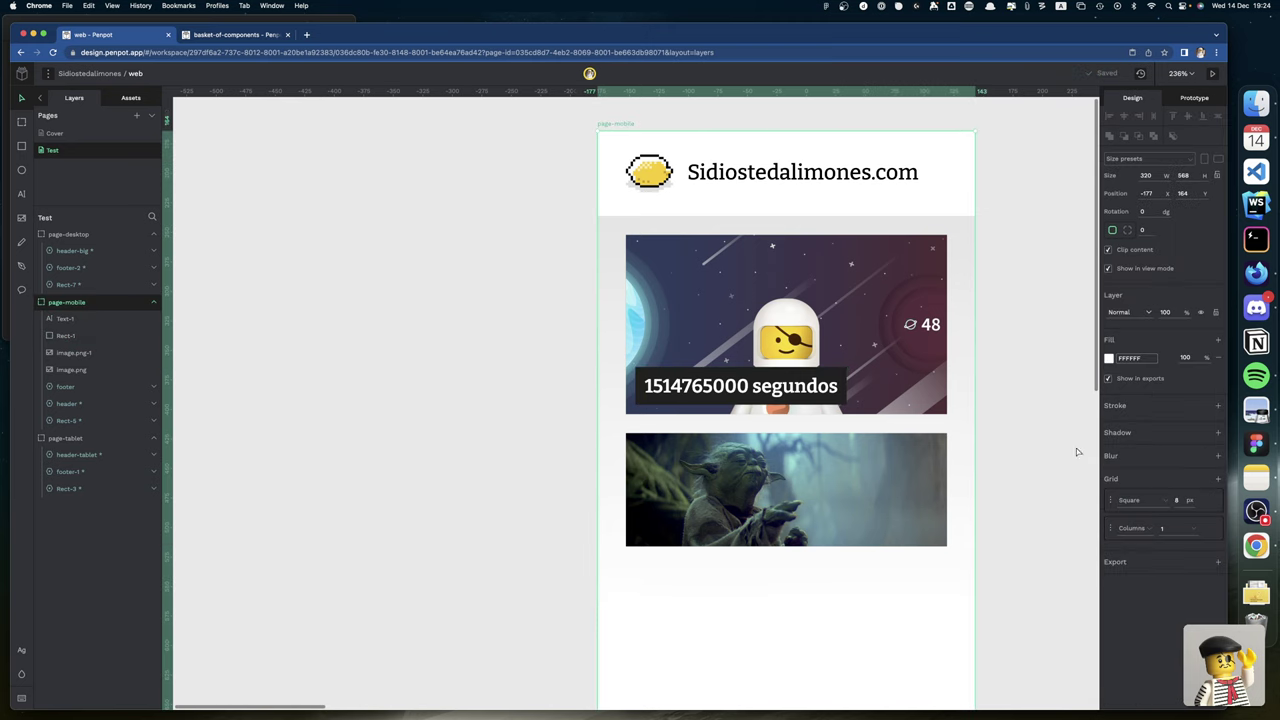
pyautogui.click(1206, 500)
pyautogui.click(1206, 533)
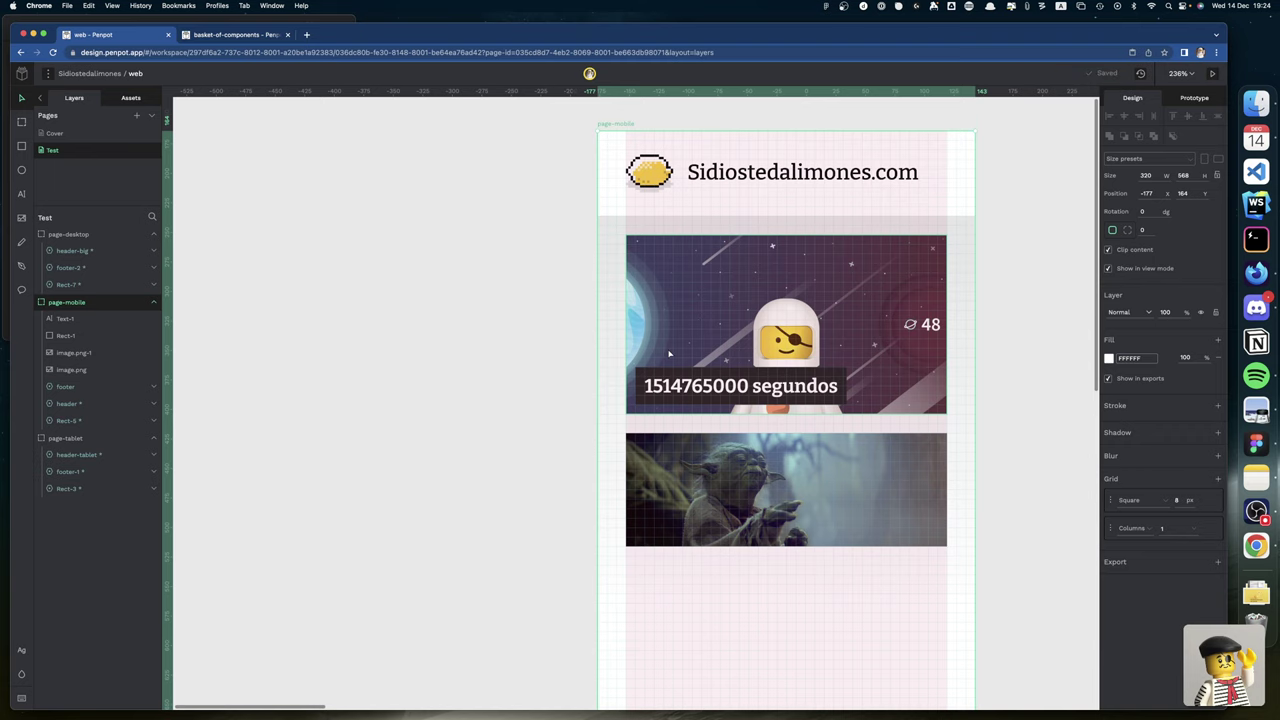
# Lower the title text and its dark background together to Y 208, flush with the astronaut image's bottom edge.
pyautogui.hscroll(5, 669, 353)
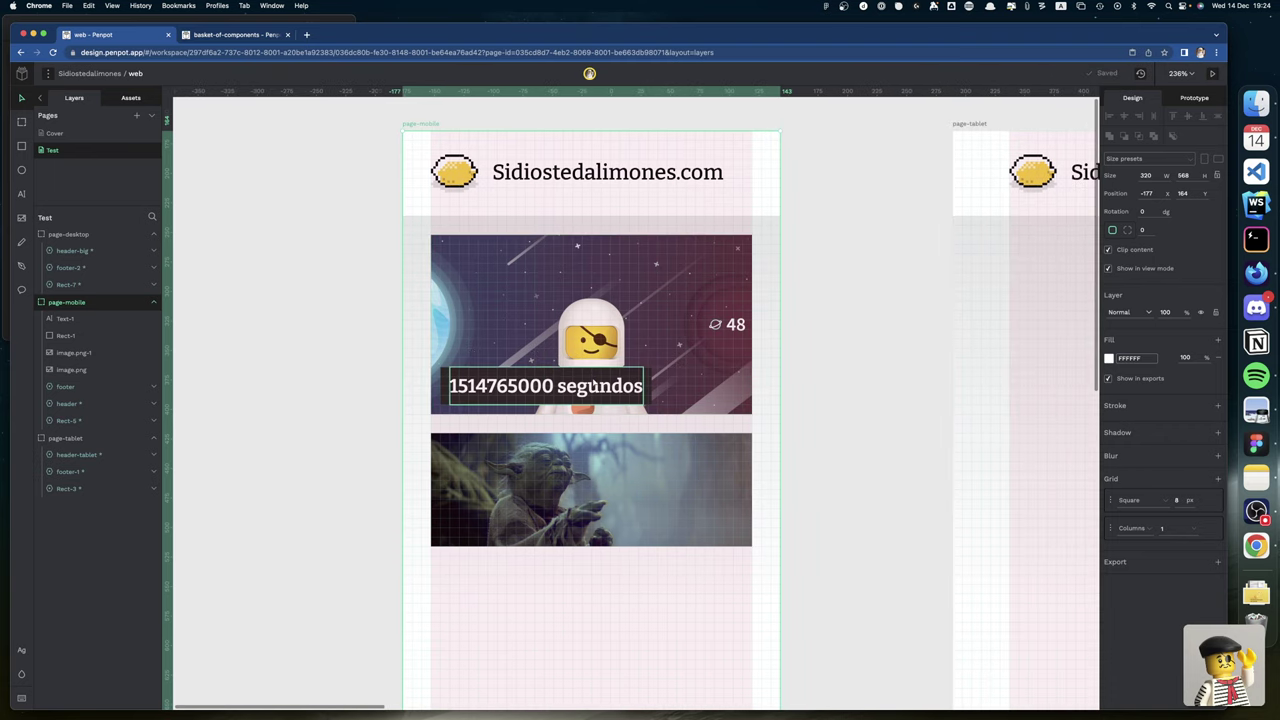
pyautogui.click(646, 389)
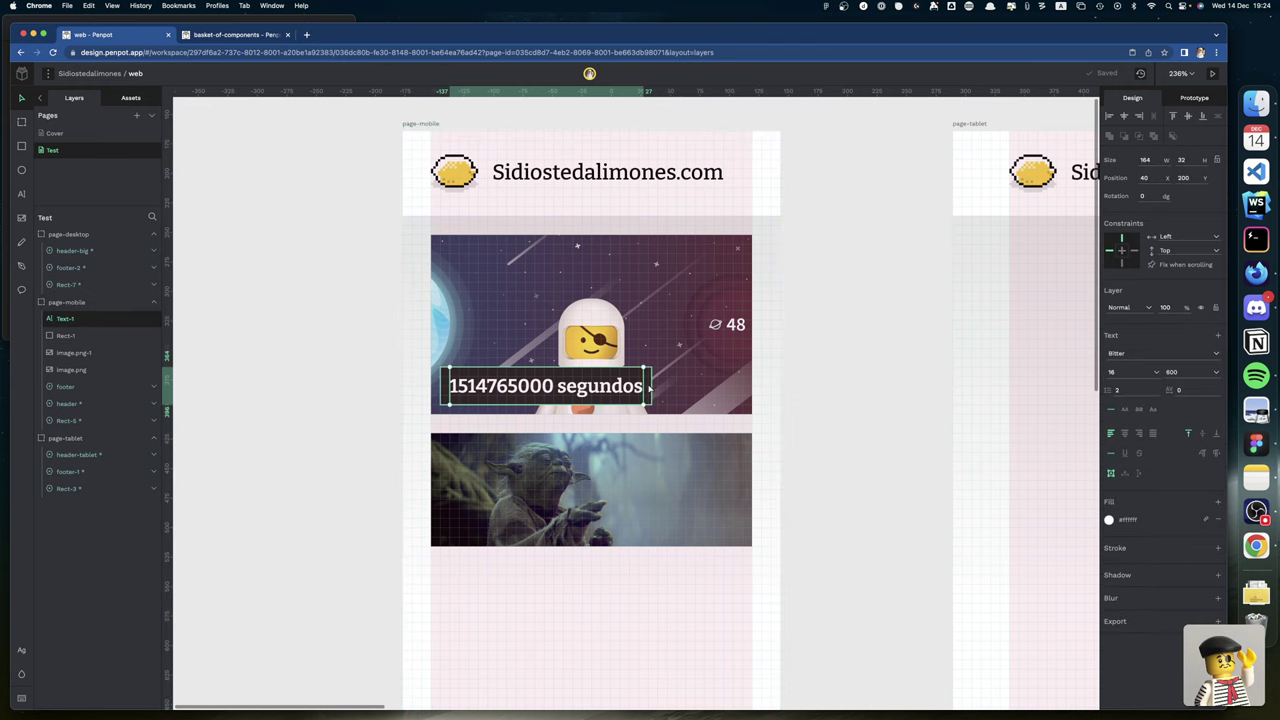
pyautogui.keyDown('shift'); pyautogui.click(587, 397); pyautogui.keyUp('shift')
pyautogui.hotkey('shift', 'Down')
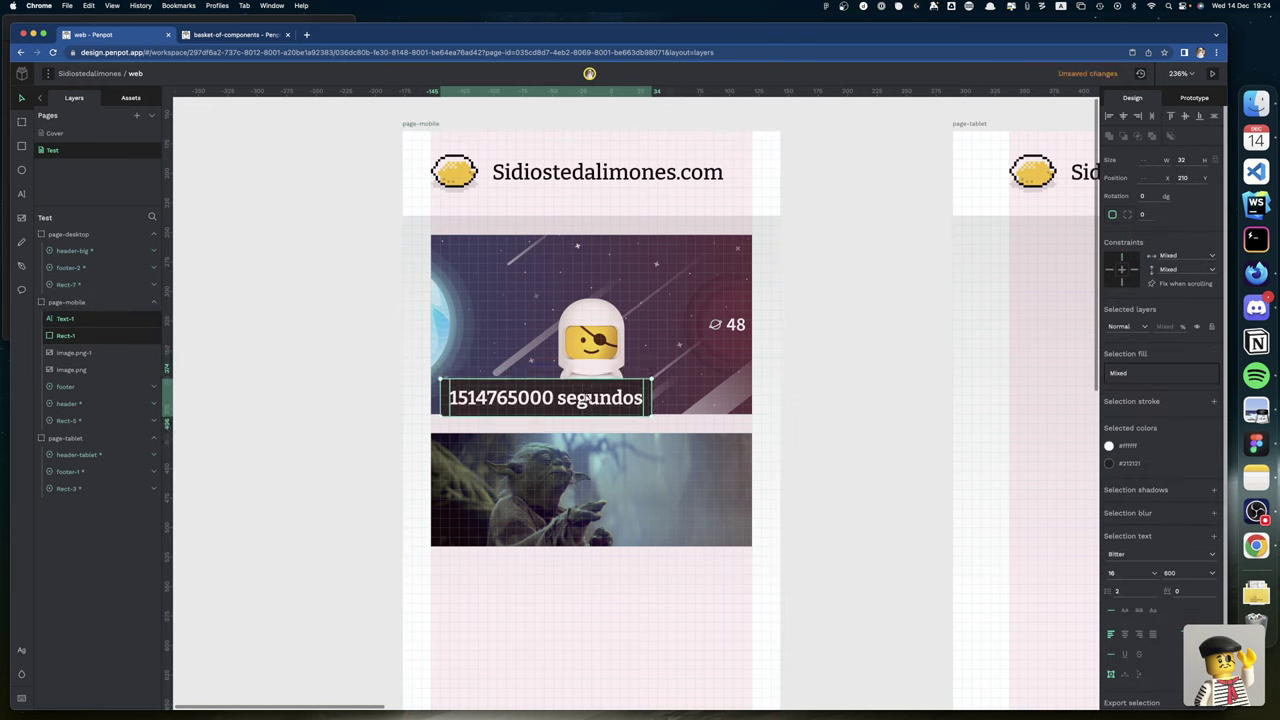
pyautogui.press('Up')
pyautogui.press('Up')
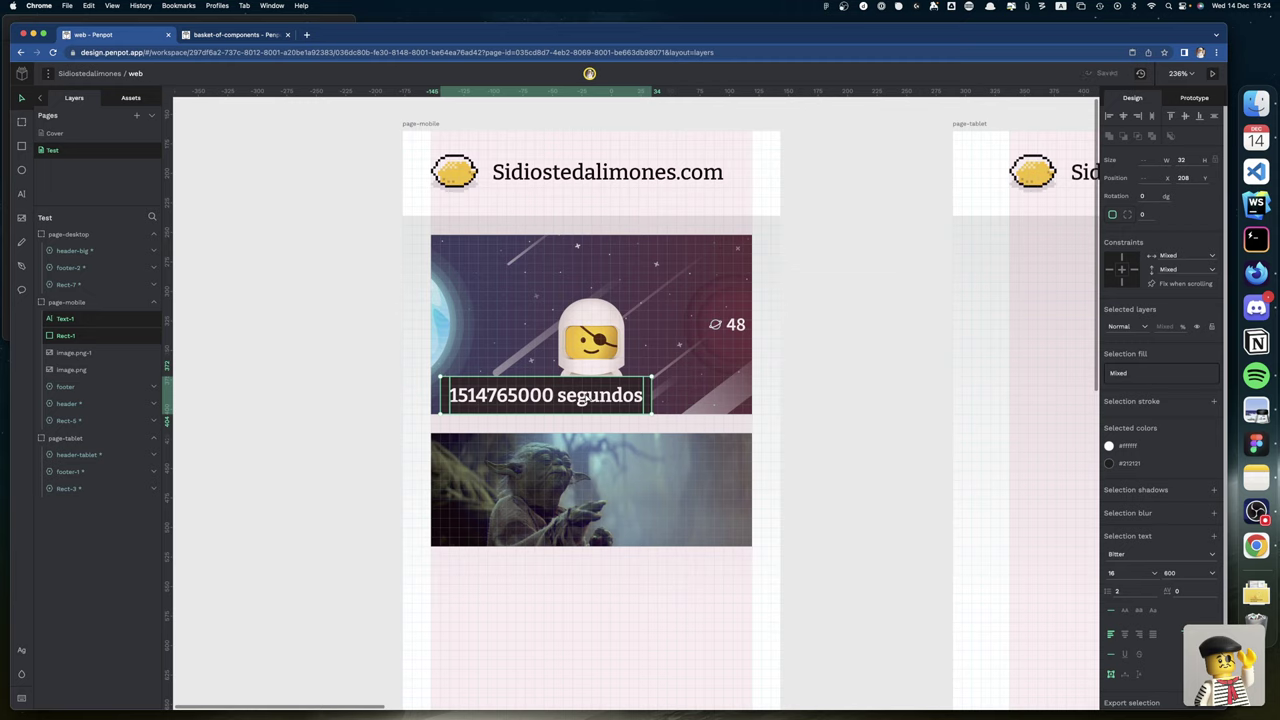
pyautogui.click(815, 420)
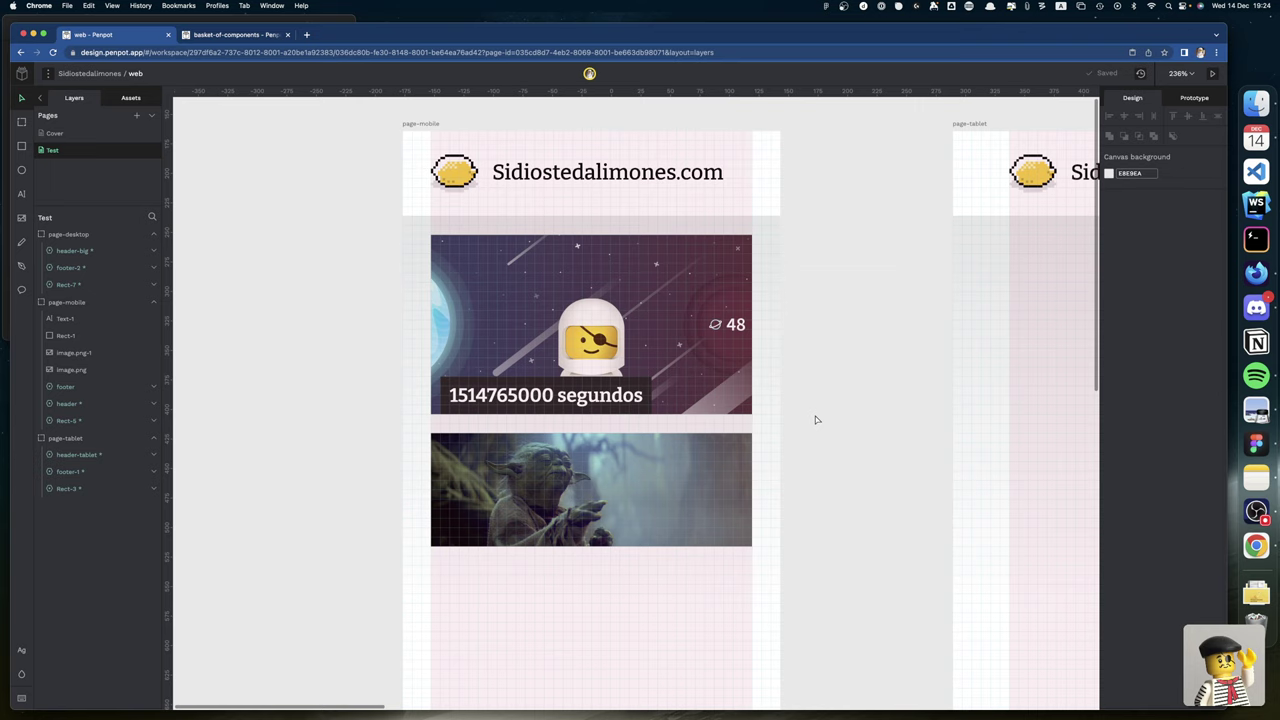
# Check the blog reference photo in Preview and move the title with its dark background up to the astronaut image's top edge, at Y 88.
pyautogui.click(583, 404)
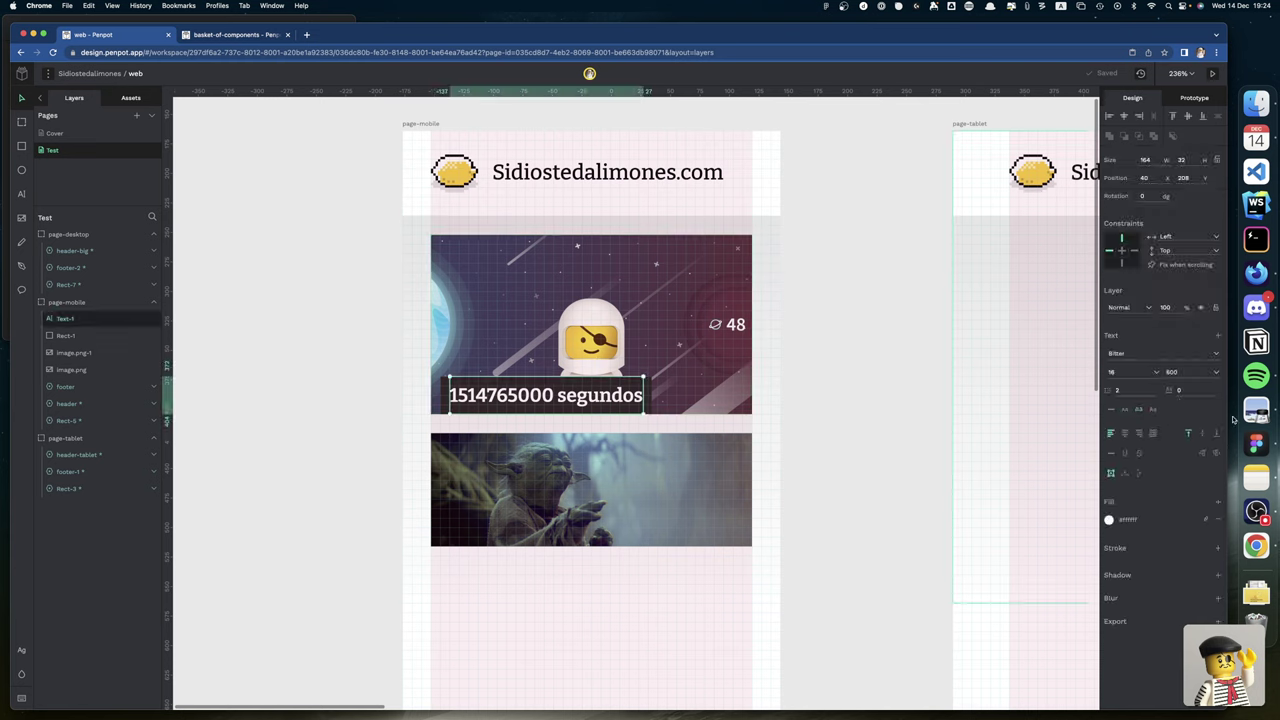
pyautogui.click(1256, 410)
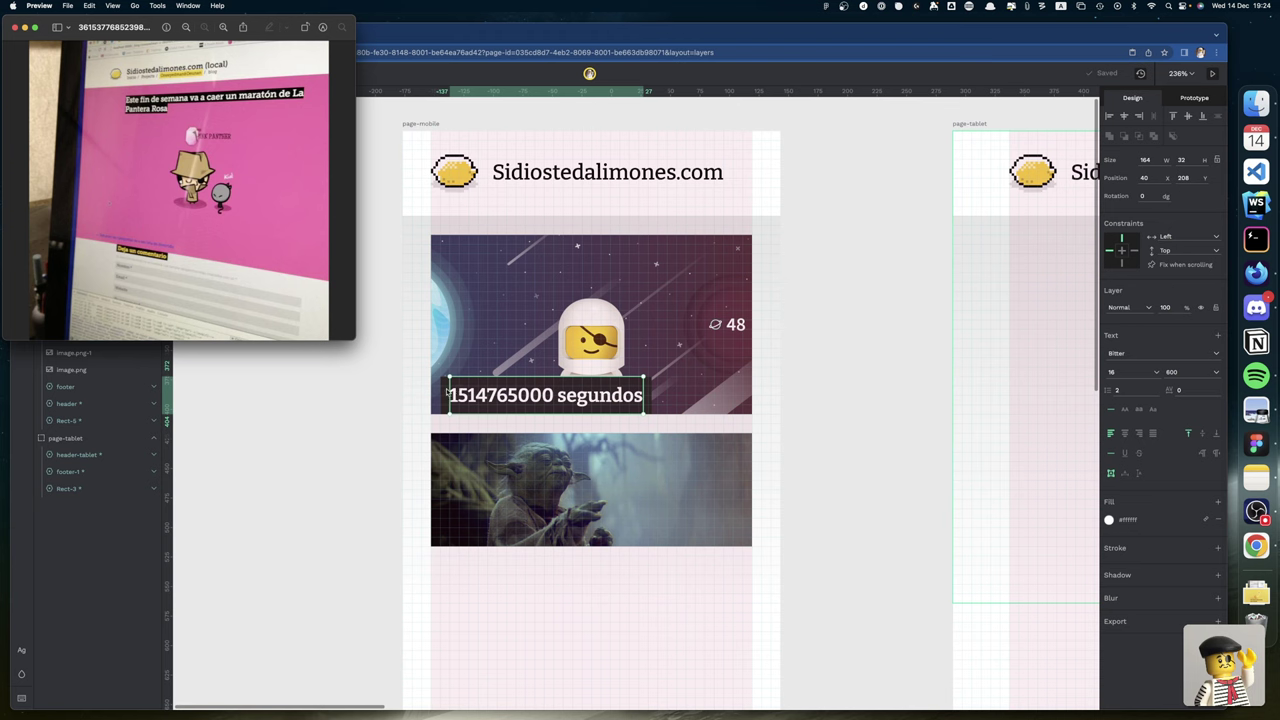
pyautogui.click(444, 392)
pyautogui.keyDown('shift'); pyautogui.click(446, 392); pyautogui.keyUp('shift')
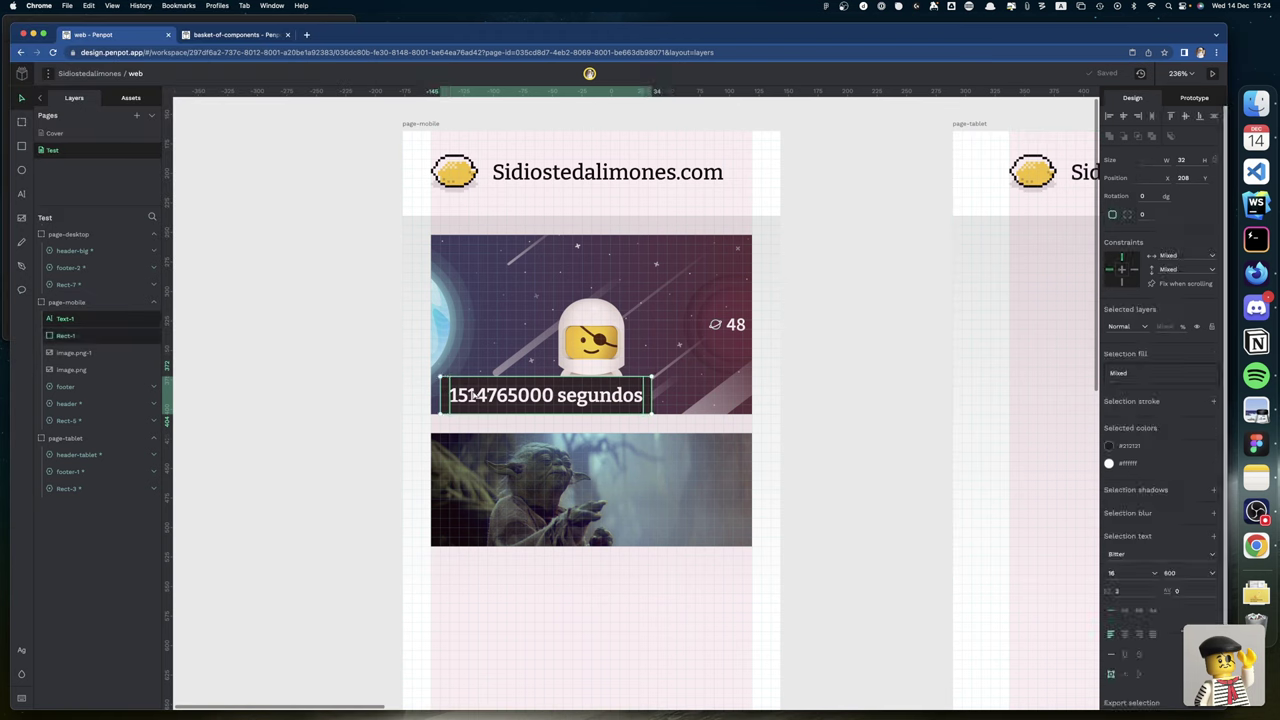
pyautogui.moveTo(488, 391); pyautogui.dragTo(471, 253)
# Examine the live blog post's title in Firefox and the title placement in the reference photo in Preview.
pyautogui.hotkey('ctrl', 'Right')
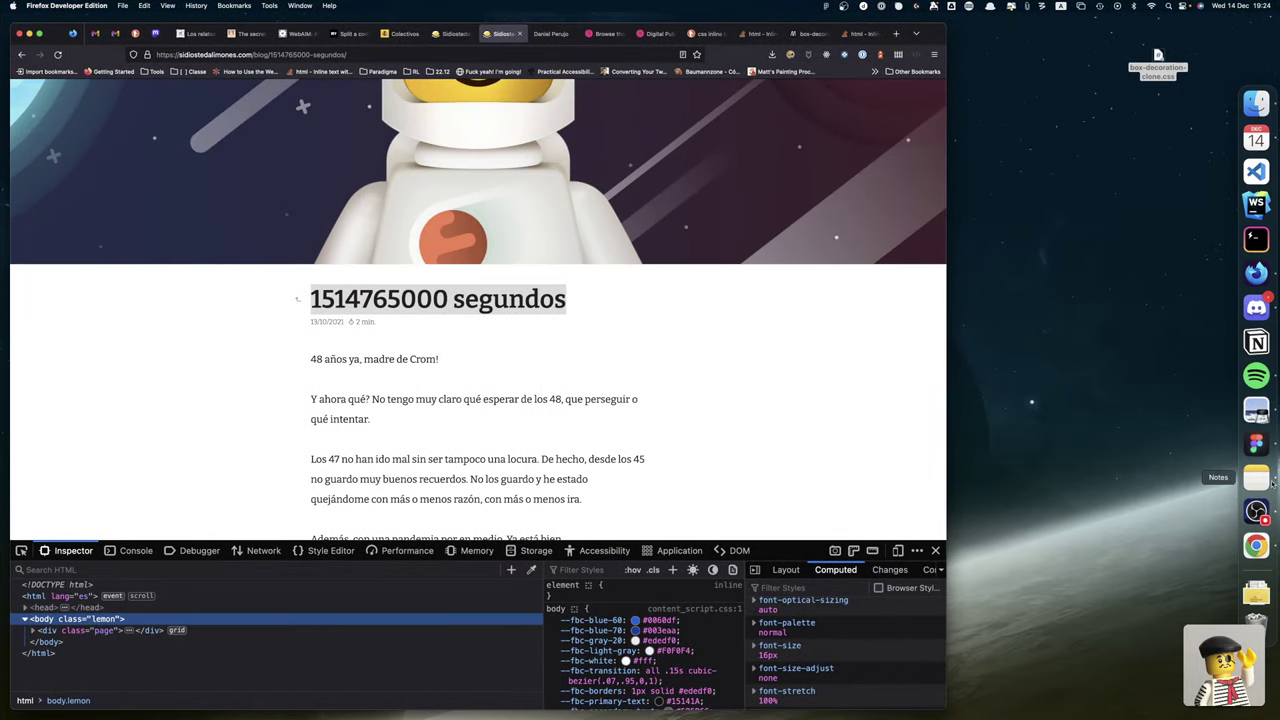
pyautogui.click(1256, 412)
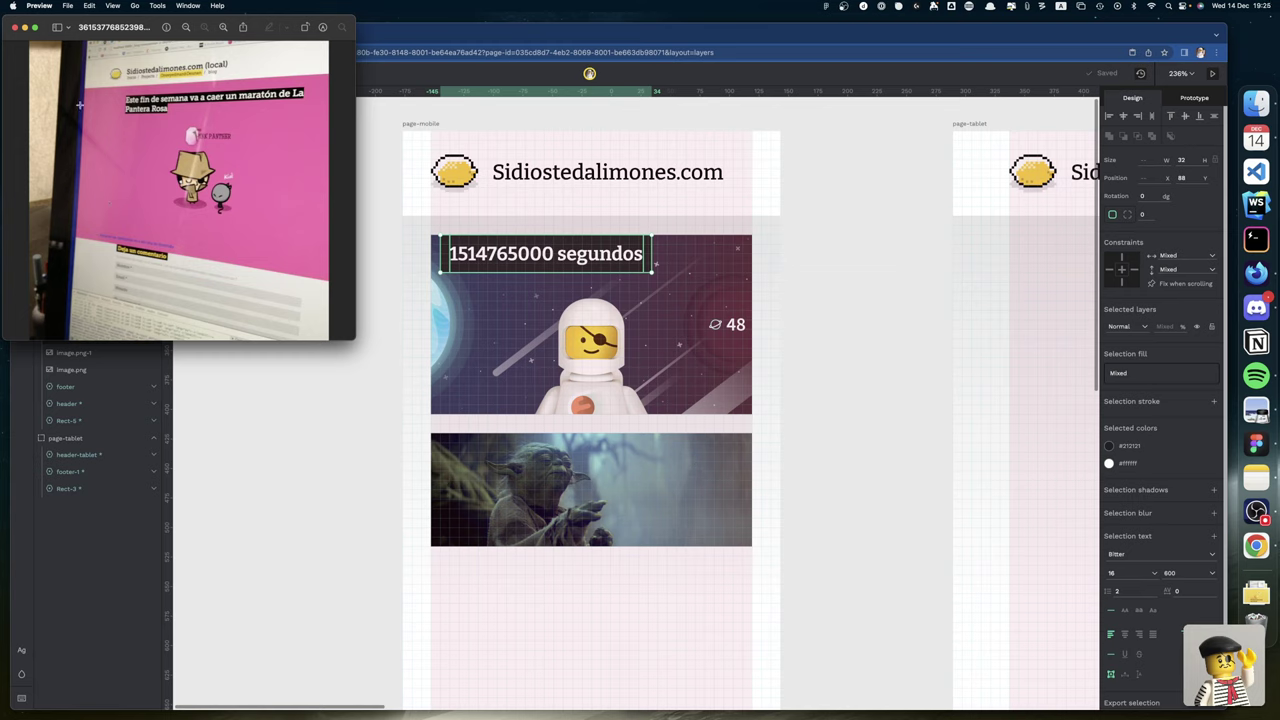
pyautogui.moveTo(120, 60); pyautogui.dragTo(216, 80)
pyautogui.click(128, 108)
# Look over the page-tablet and page-desktop boards beside the reference photo, and close the photo.
pyautogui.hscroll(8, 843, 337)
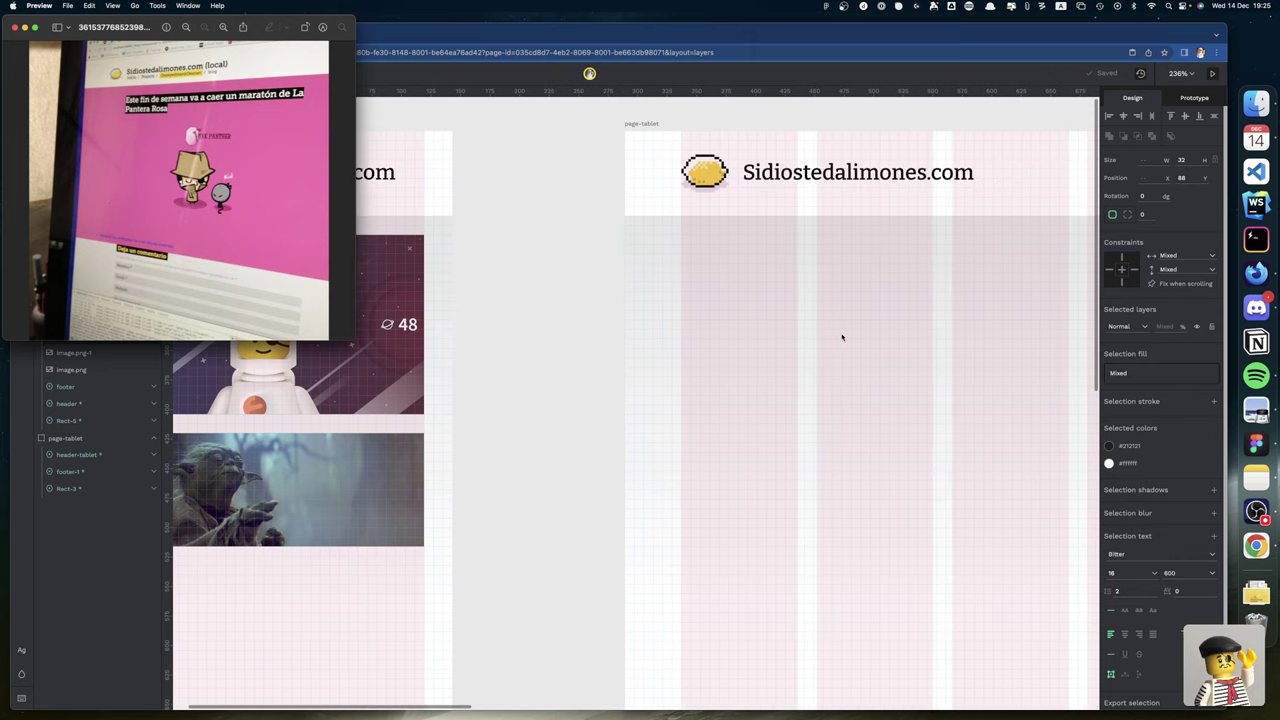
pyautogui.hscroll(10, 842, 337)
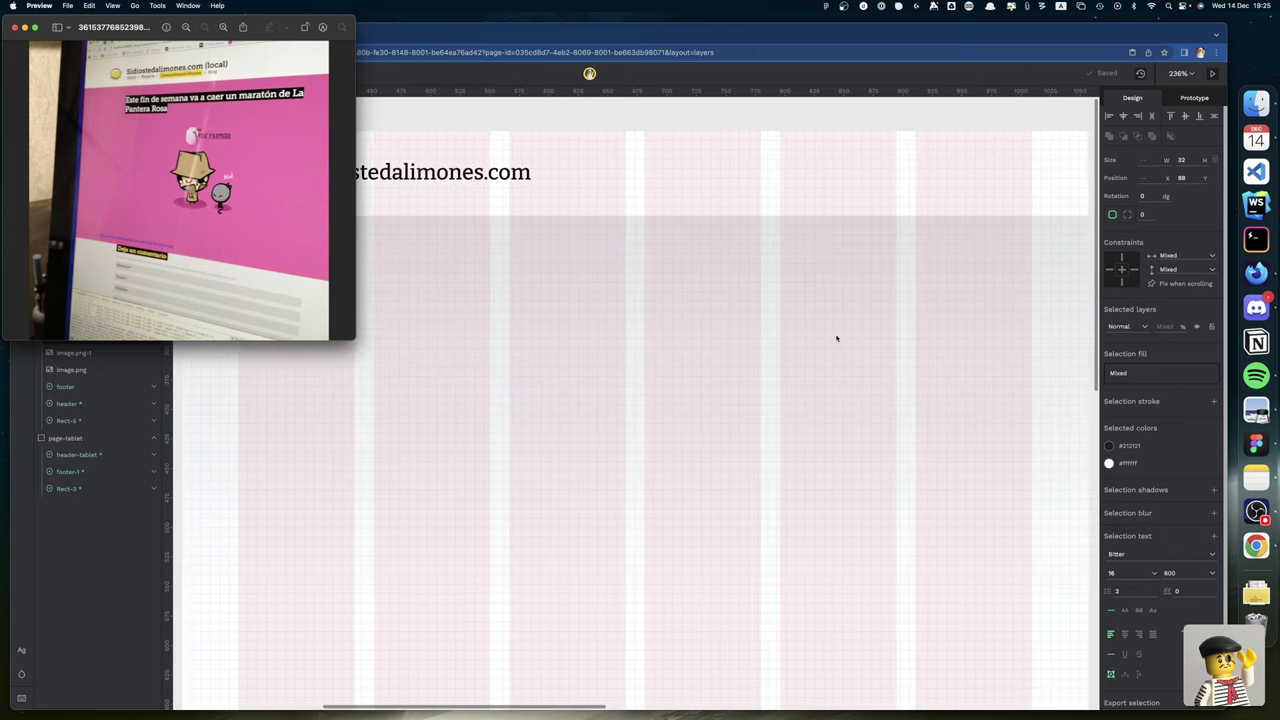
pyautogui.hscroll(-15, 837, 338)
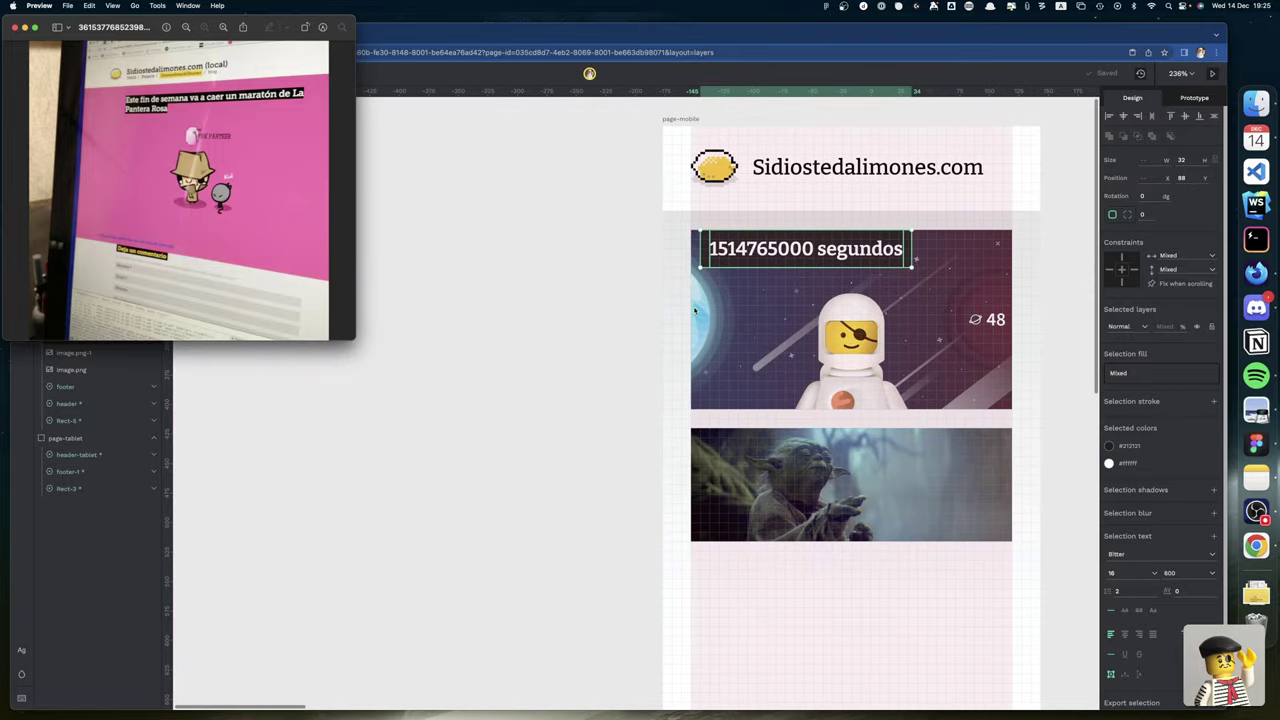
pyautogui.hscroll(12, 694, 310)
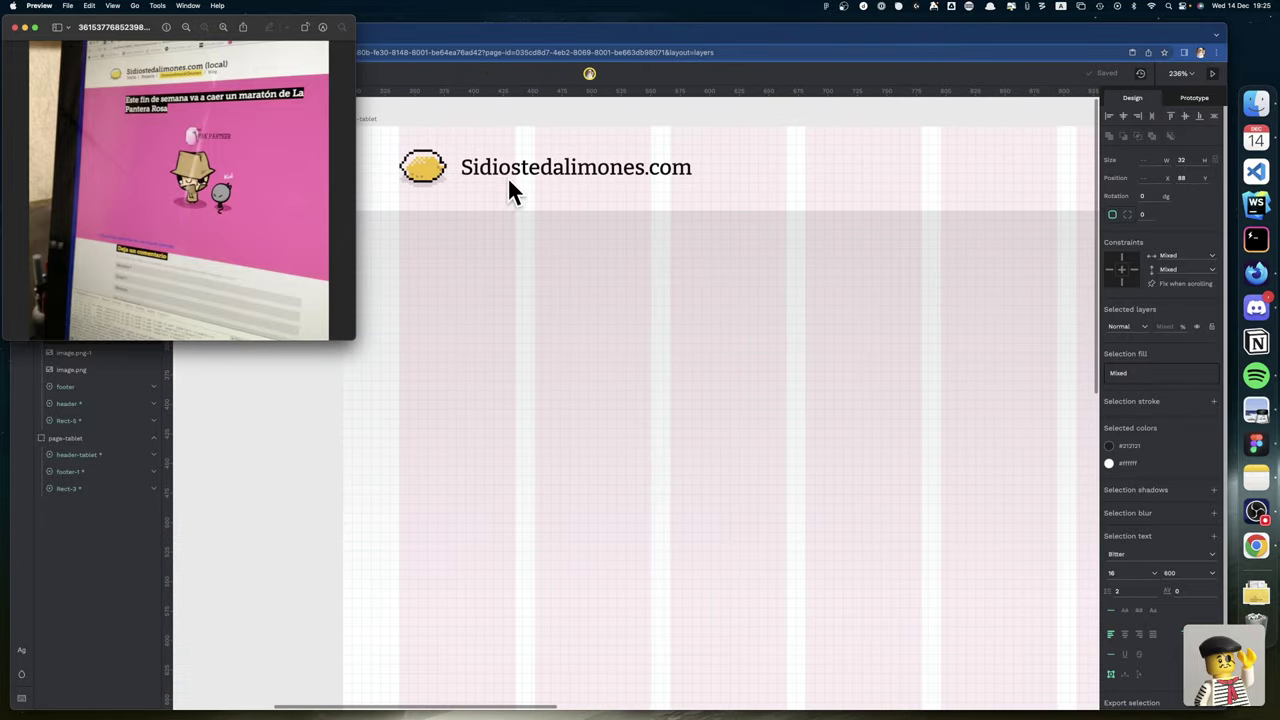
pyautogui.hscroll(15, 690, 266)
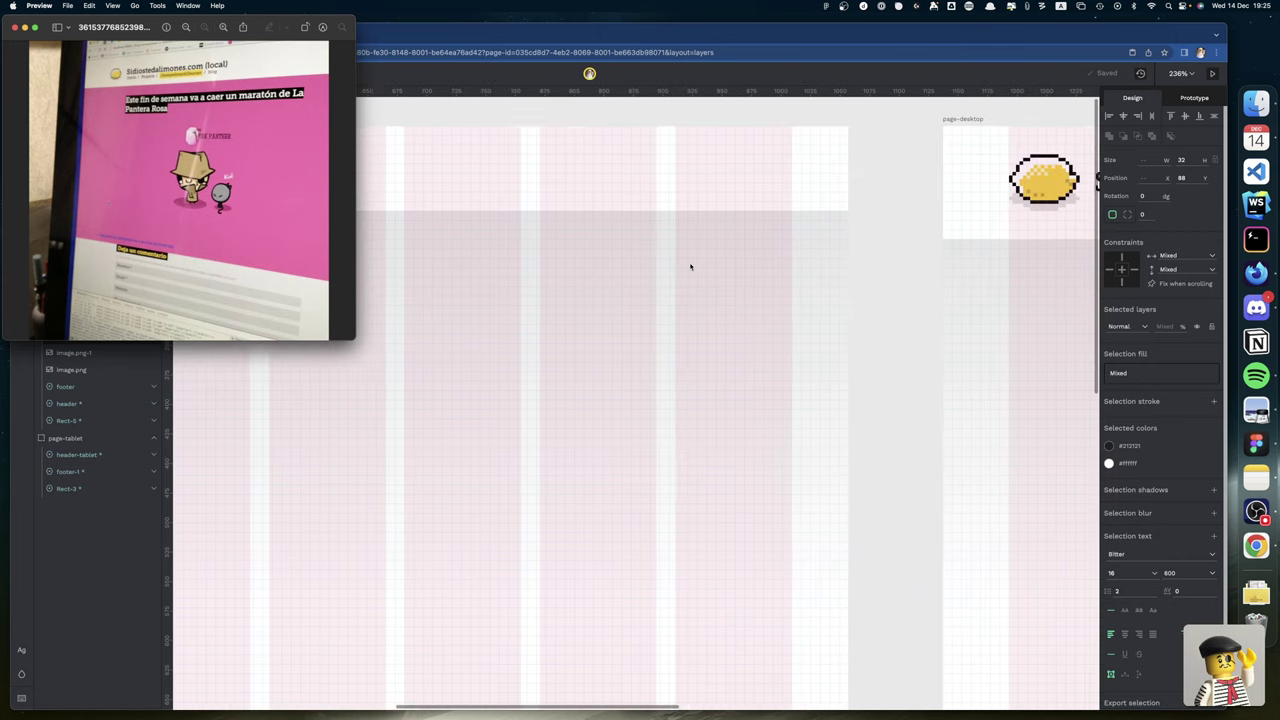
pyautogui.hscroll(6, 690, 266)
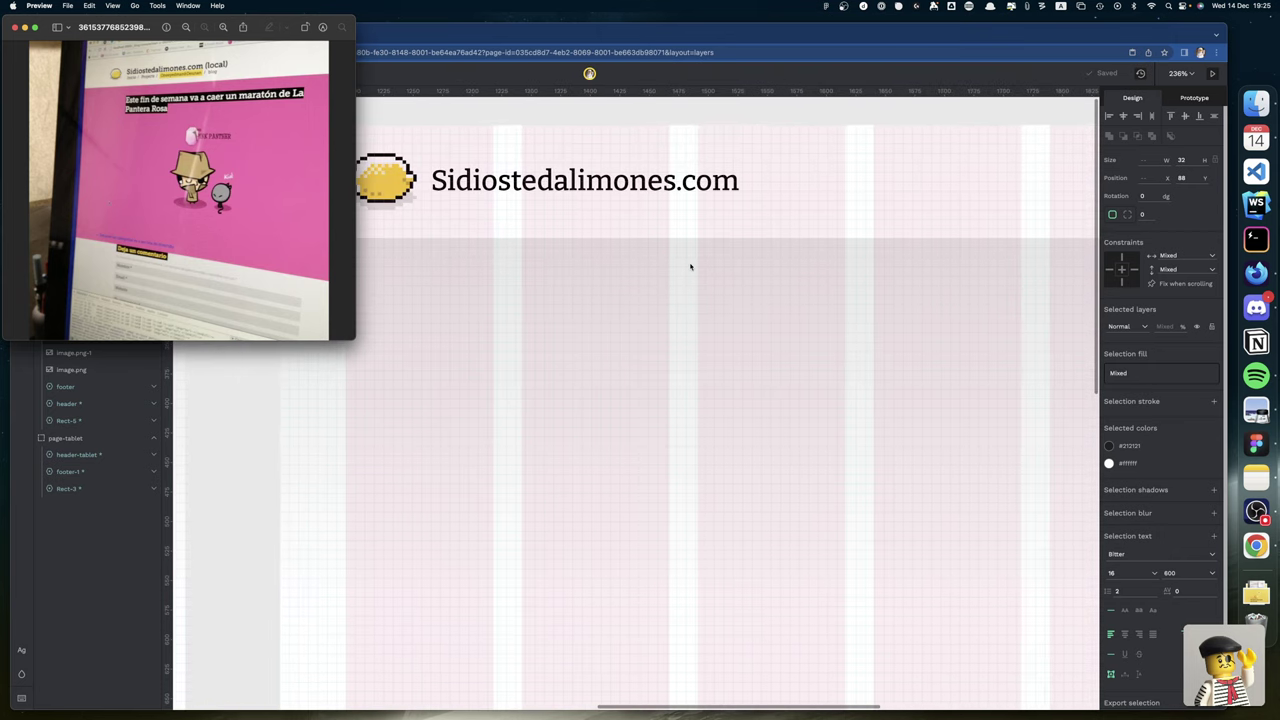
pyautogui.scroll(-3, 566, 227)
pyautogui.hscroll(-10, 560, 230)
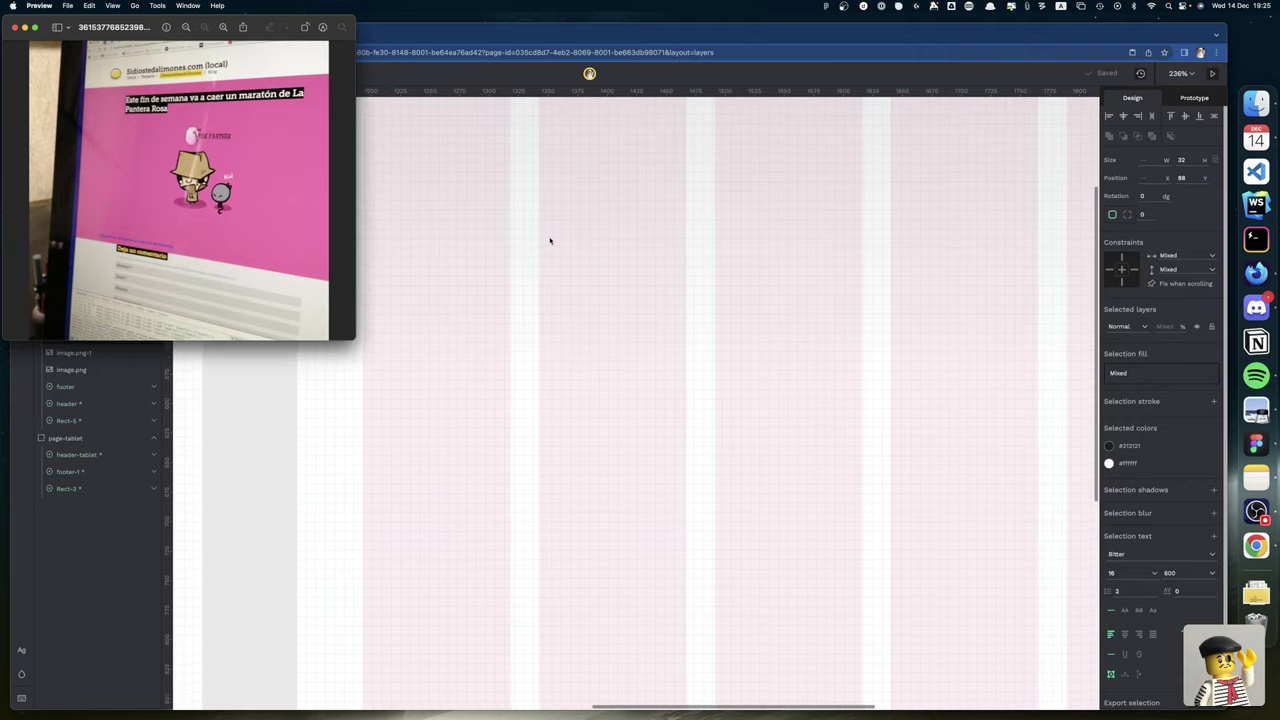
pyautogui.hscroll(-20, 549, 240)
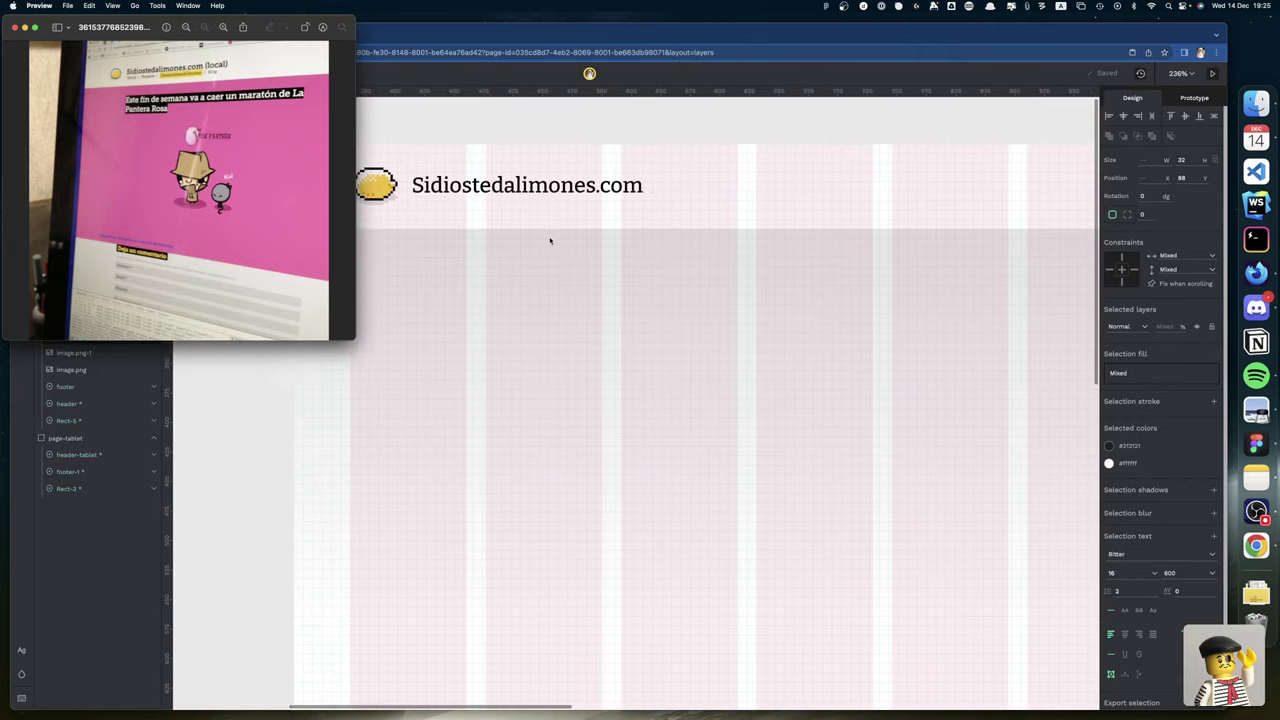
pyautogui.scroll(3, 549, 240)
pyautogui.hscroll(6, 547, 241)
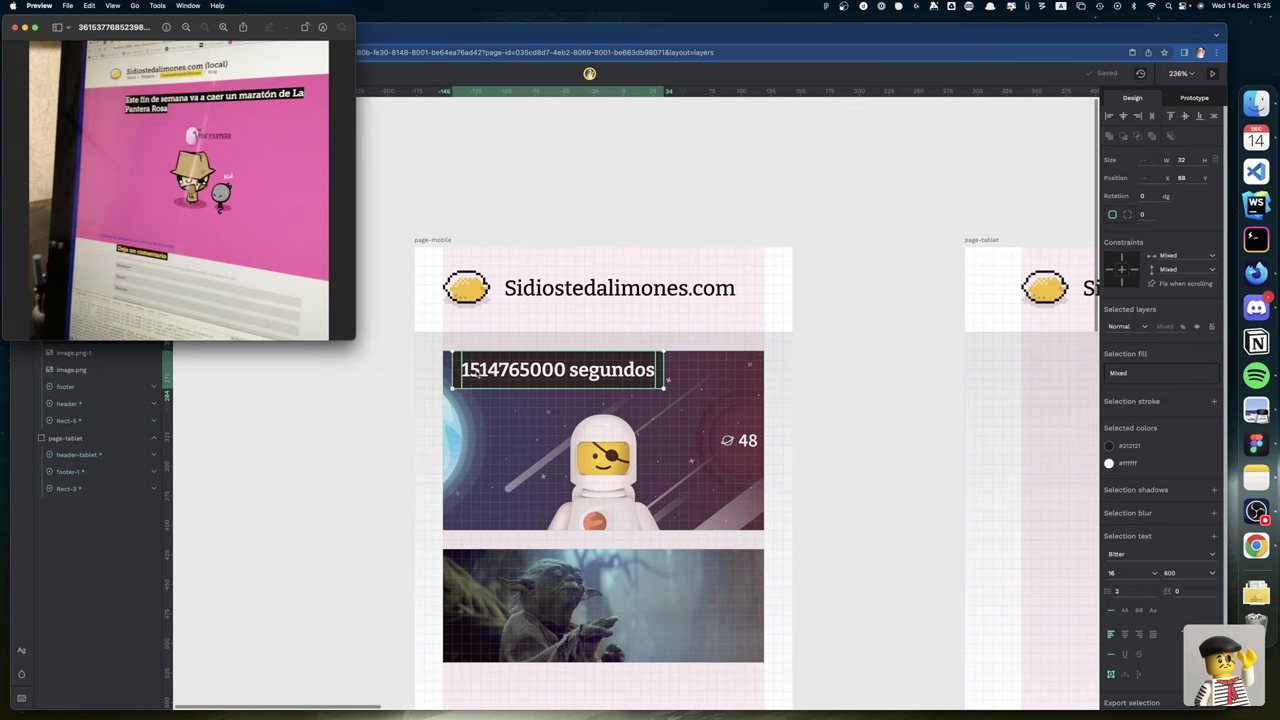
pyautogui.press('super+w')
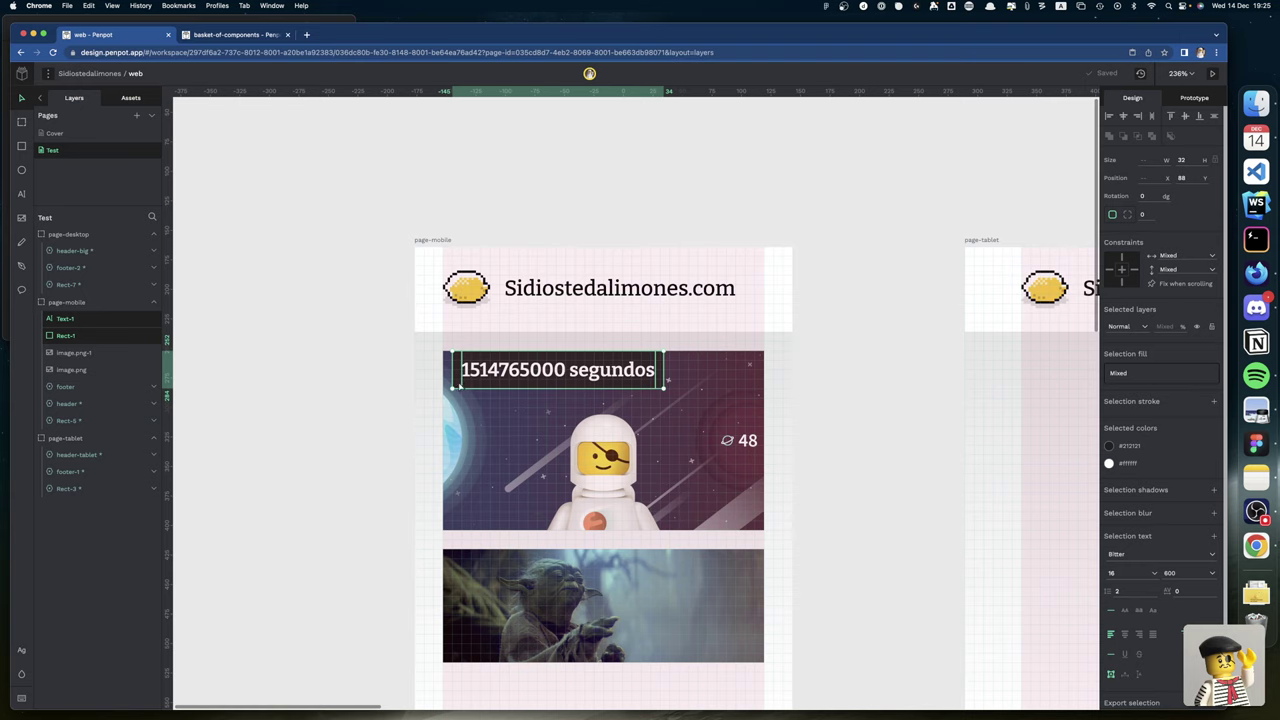
# Move the title and its dark background to Y 96, one 8 px grid square inside the astronaut image's top and left edges.
pyautogui.moveTo(462, 362); pyautogui.dragTo(461, 367)
pyautogui.hscroll(-2, 461, 367)
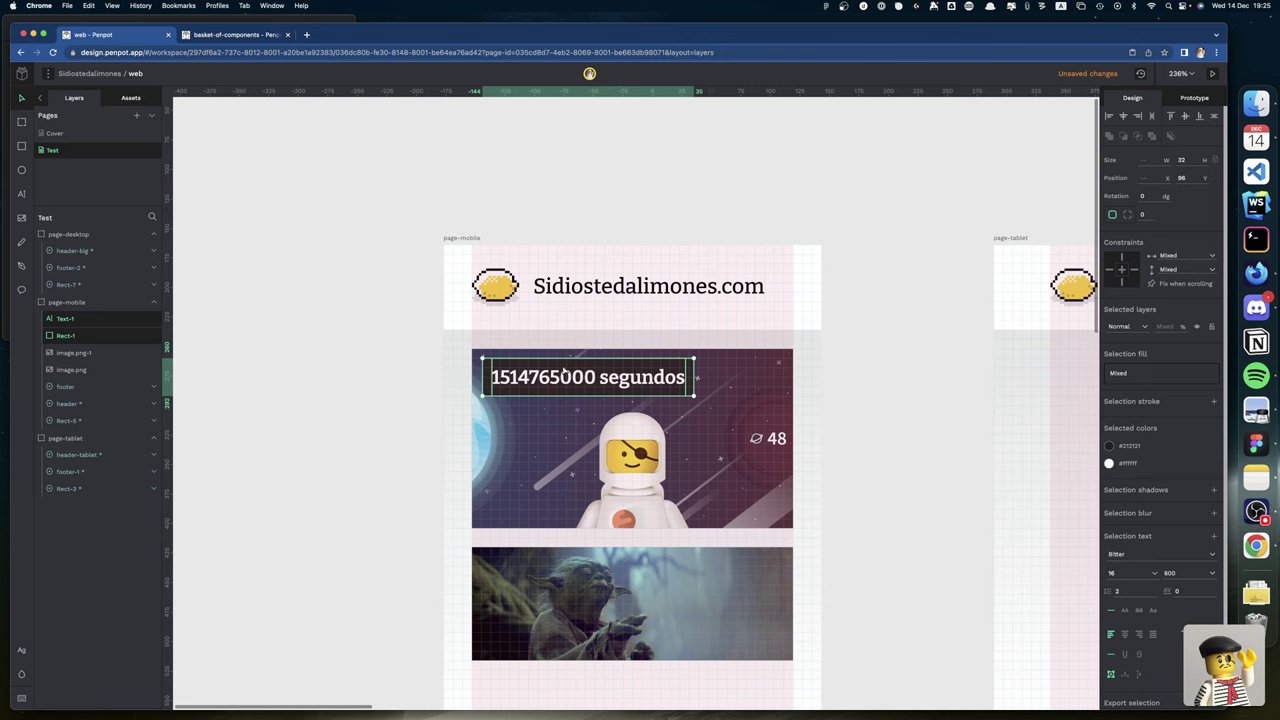
pyautogui.scroll(-3, 566, 374)
pyautogui.scroll(1, 564, 373)
pyautogui.scroll(5, 564, 372)
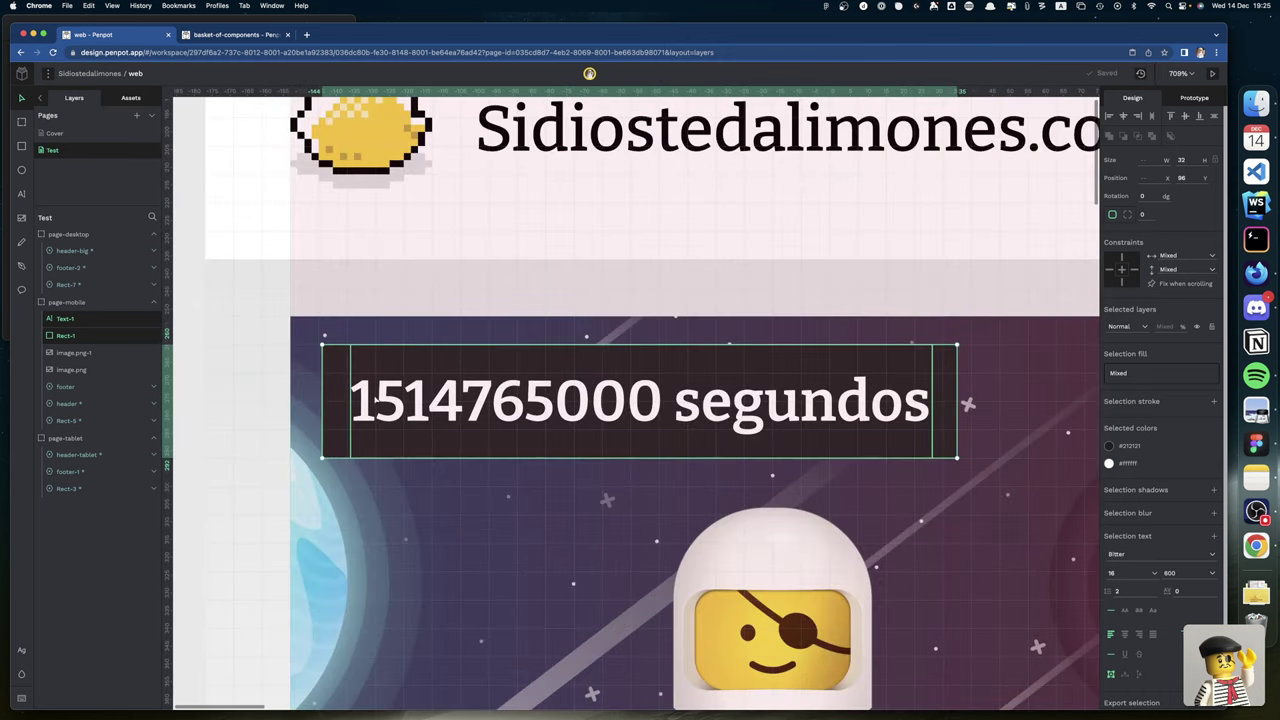
pyautogui.moveTo(372, 372); pyautogui.dragTo(371, 367)
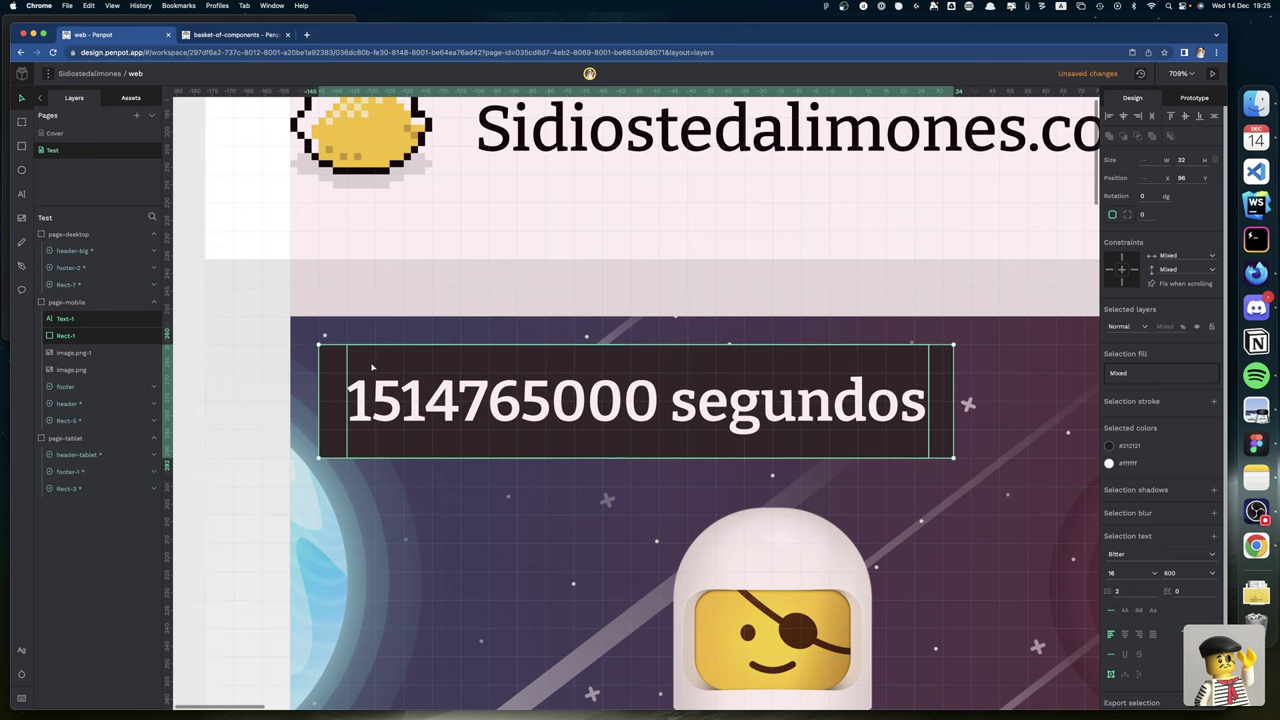
pyautogui.scroll(1, 372, 367)
pyautogui.scroll(-3, 372, 367)
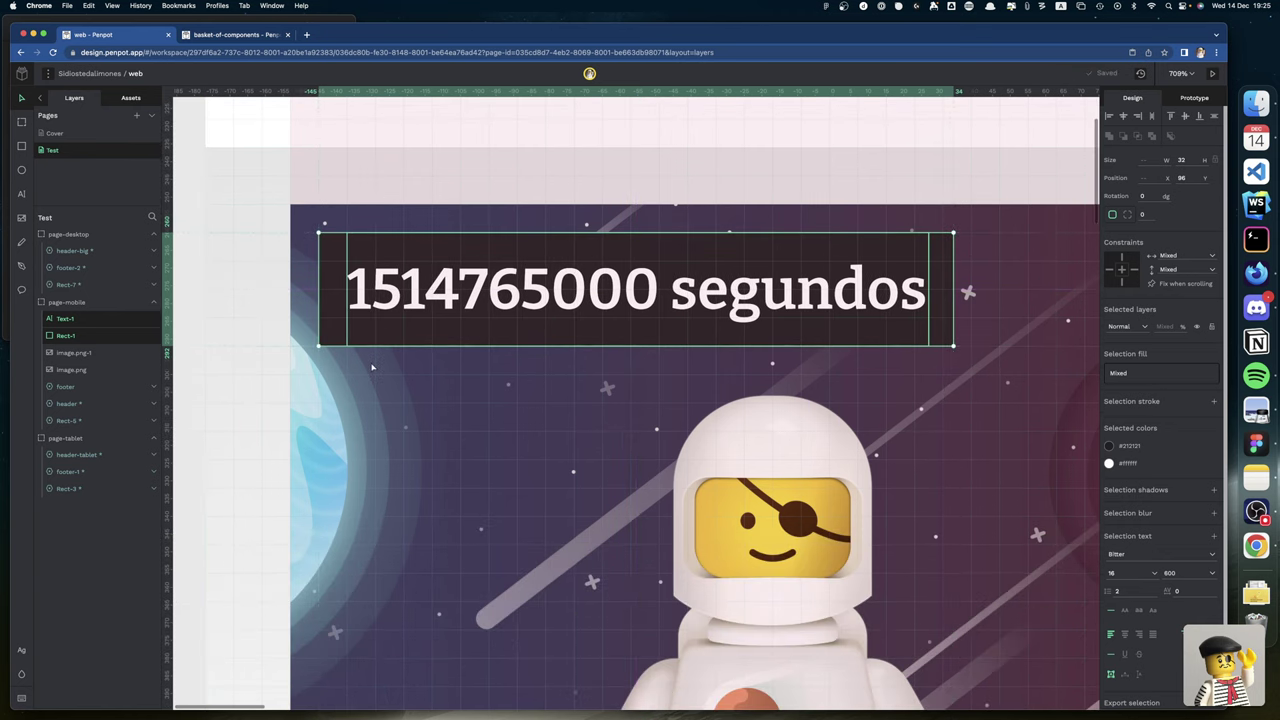
pyautogui.scroll(-2, 372, 367)
pyautogui.scroll(2, 372, 367)
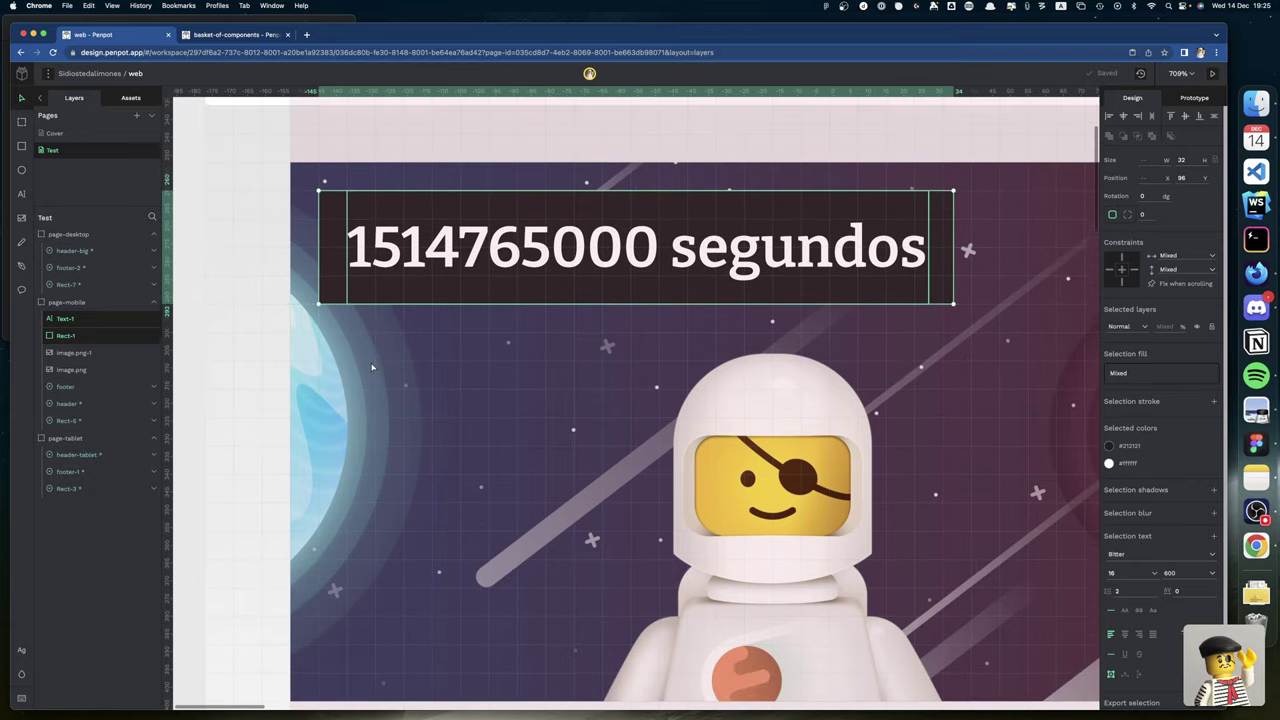
pyautogui.scroll(5, 372, 367)
pyautogui.scroll(-8, 371, 367)
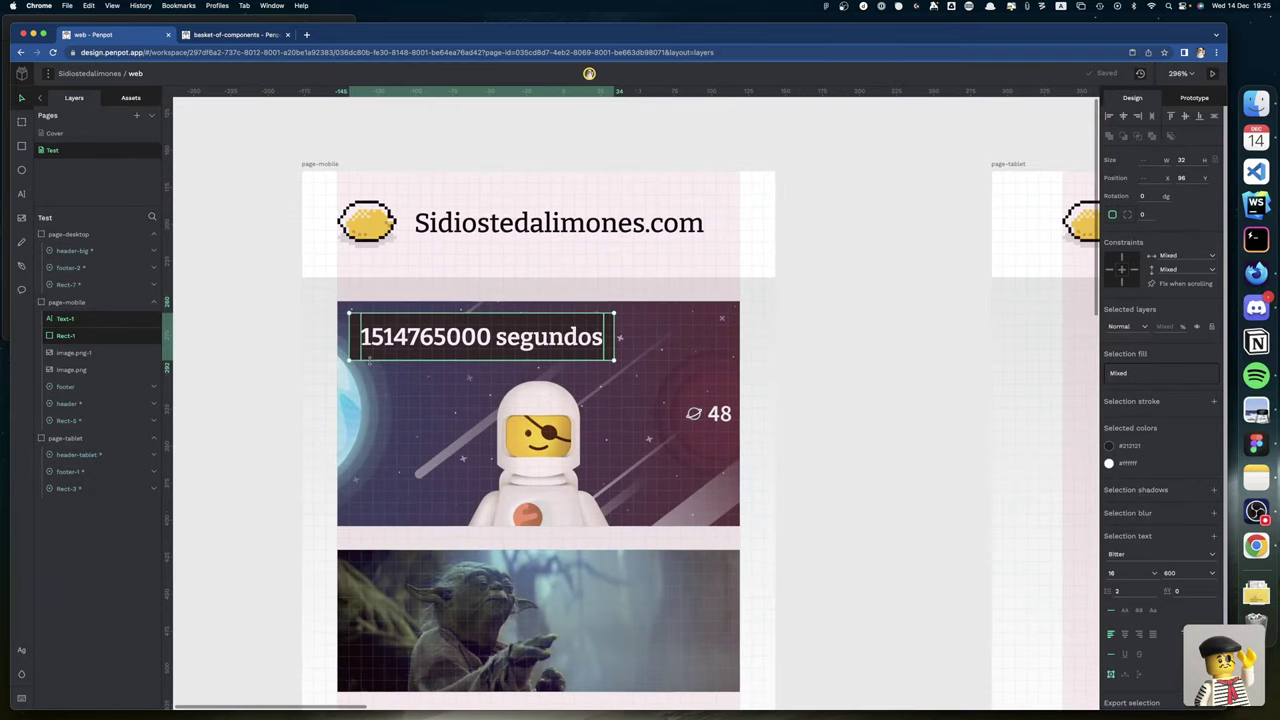
pyautogui.click(855, 404)
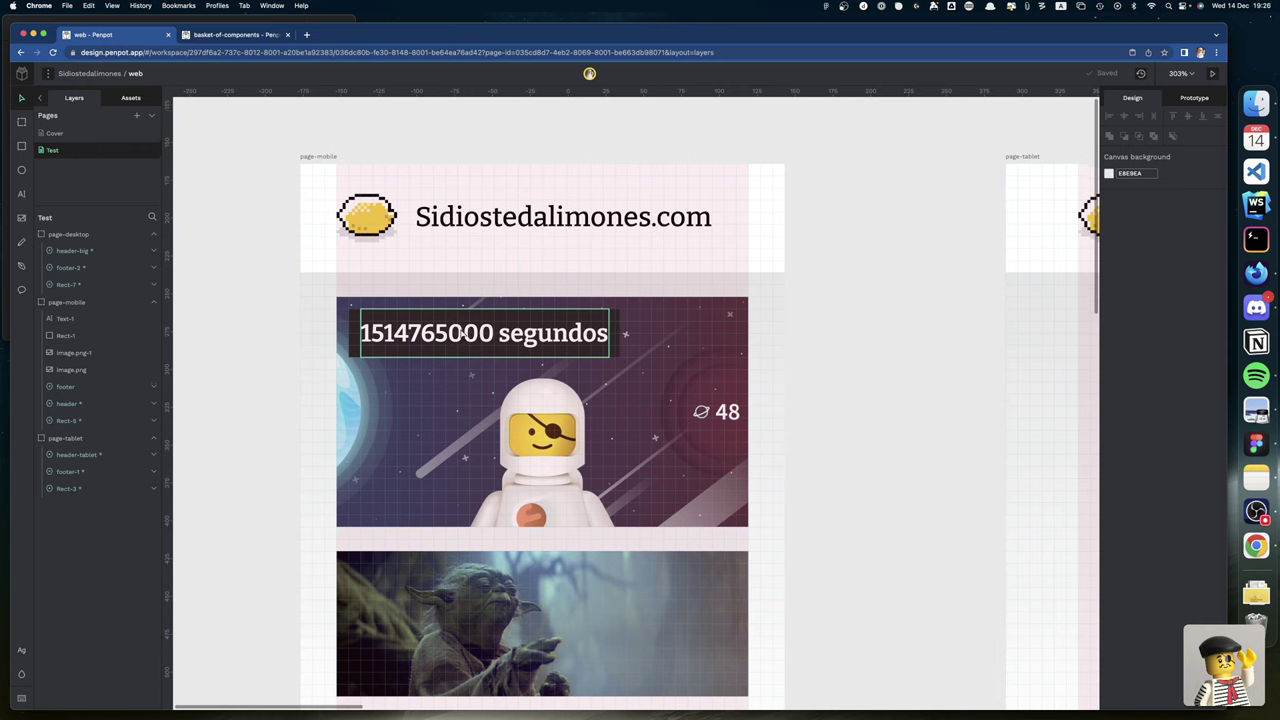
# Duplicate the title and its dark background onto the Yoda image and move the copy to the image's bottom edge, Y 320.
pyautogui.scroll(-1, 450, 497)
pyautogui.click(377, 292)
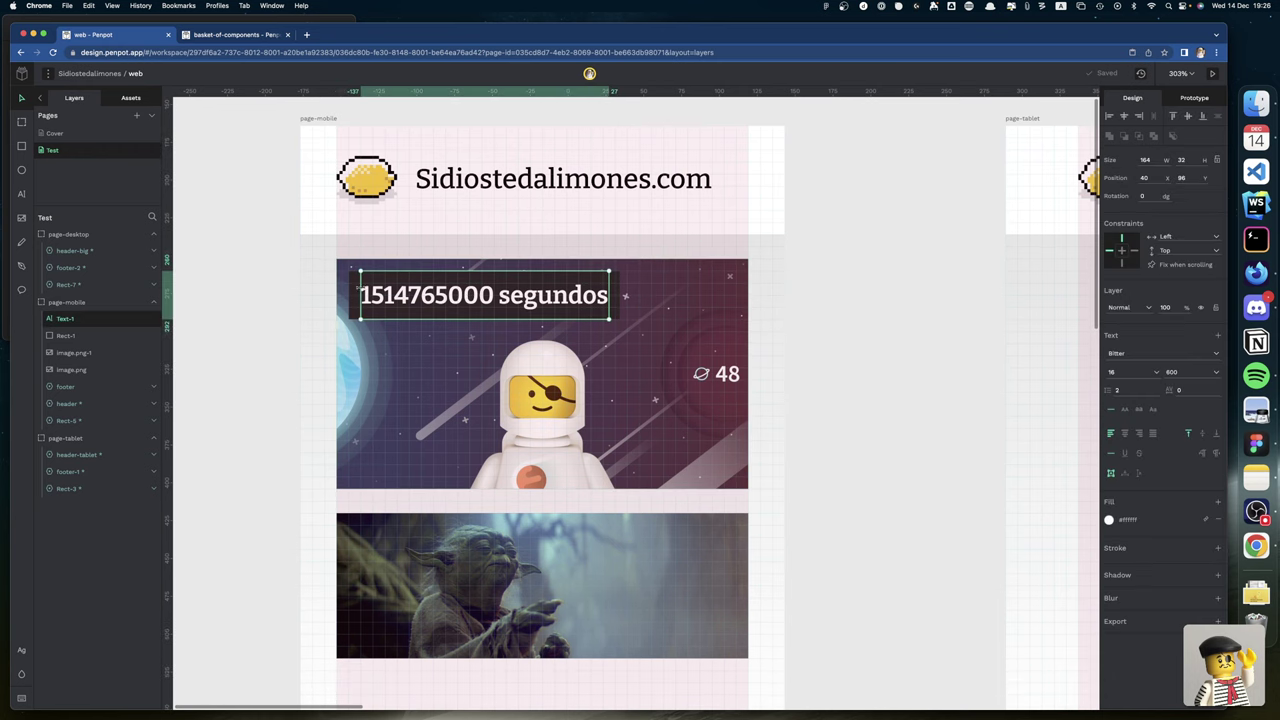
pyautogui.moveTo(356, 295)
pyautogui.mouseDown()
pyautogui.moveTo(410, 450)
pyautogui.moveTo(395, 539)
pyautogui.moveTo(366, 548)
pyautogui.mouseUp()
pyautogui.moveTo(371, 549); pyautogui.dragTo(372, 549)
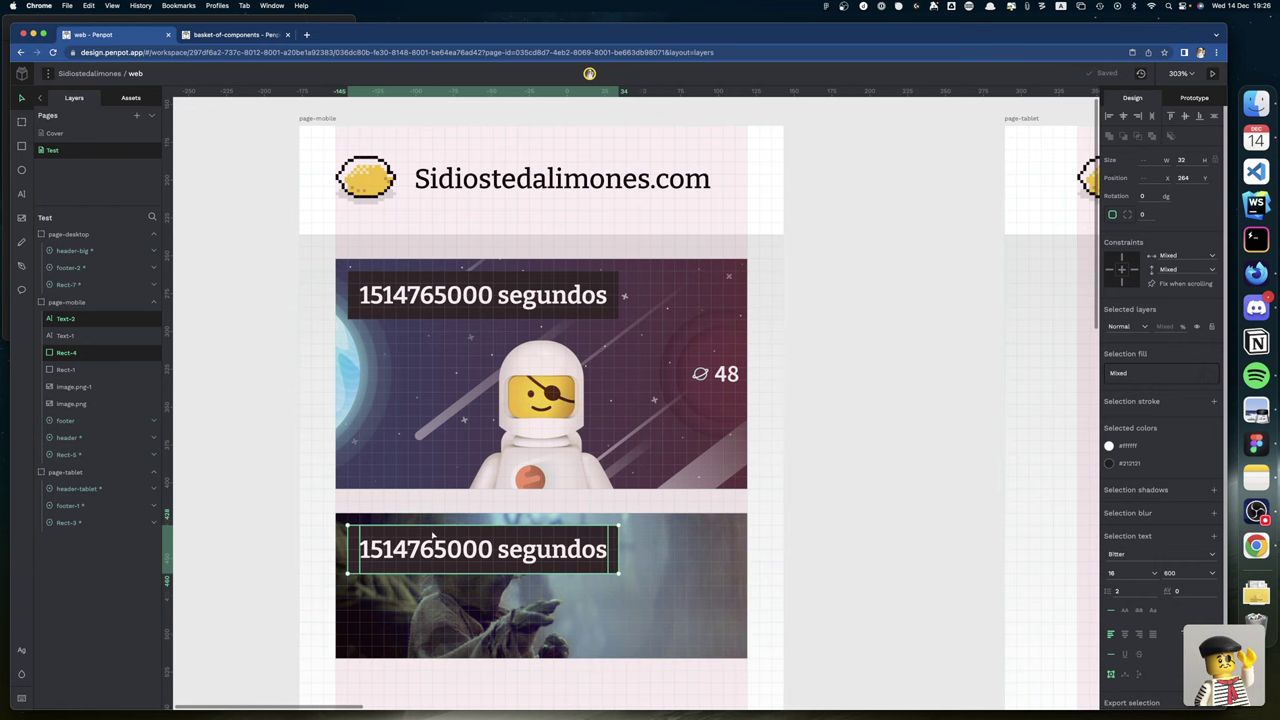
pyautogui.moveTo(436, 538); pyautogui.dragTo(446, 612)
# Move the original title and its background down to the astronaut image's bottom edge, Y 208, and check the reference photo in Preview.
pyautogui.click(375, 296)
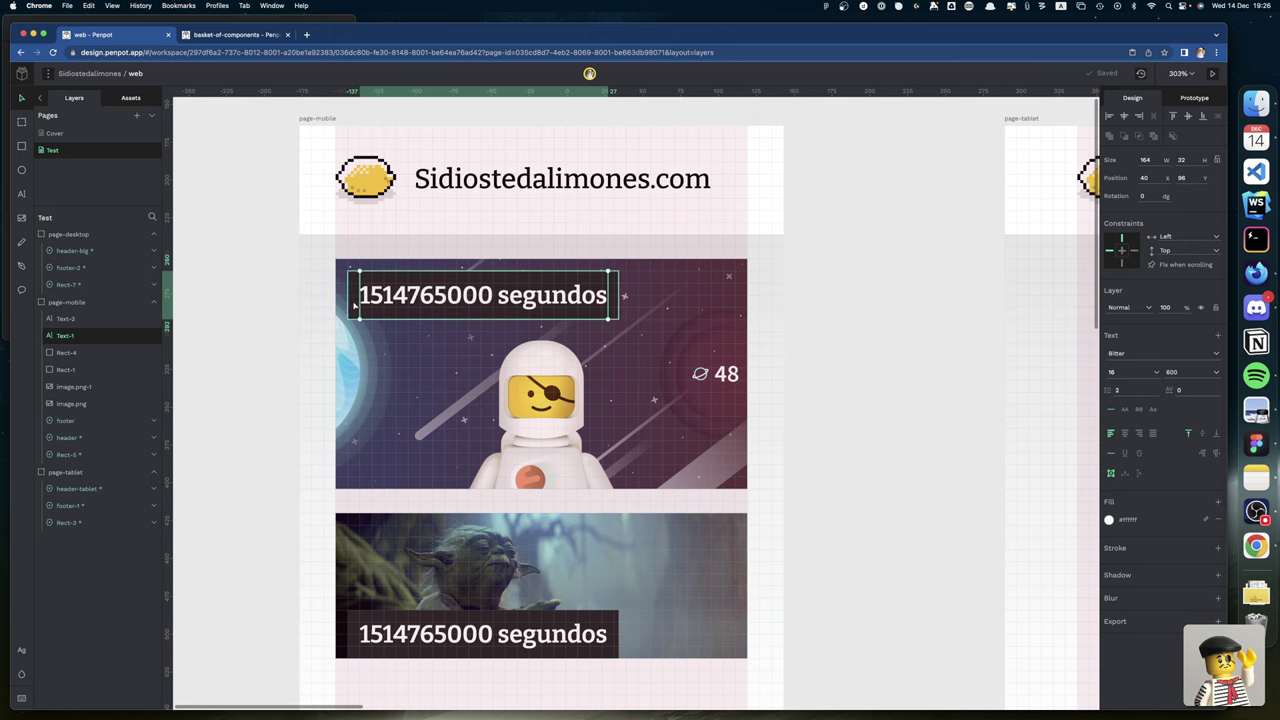
pyautogui.moveTo(355, 283); pyautogui.dragTo(355, 447)
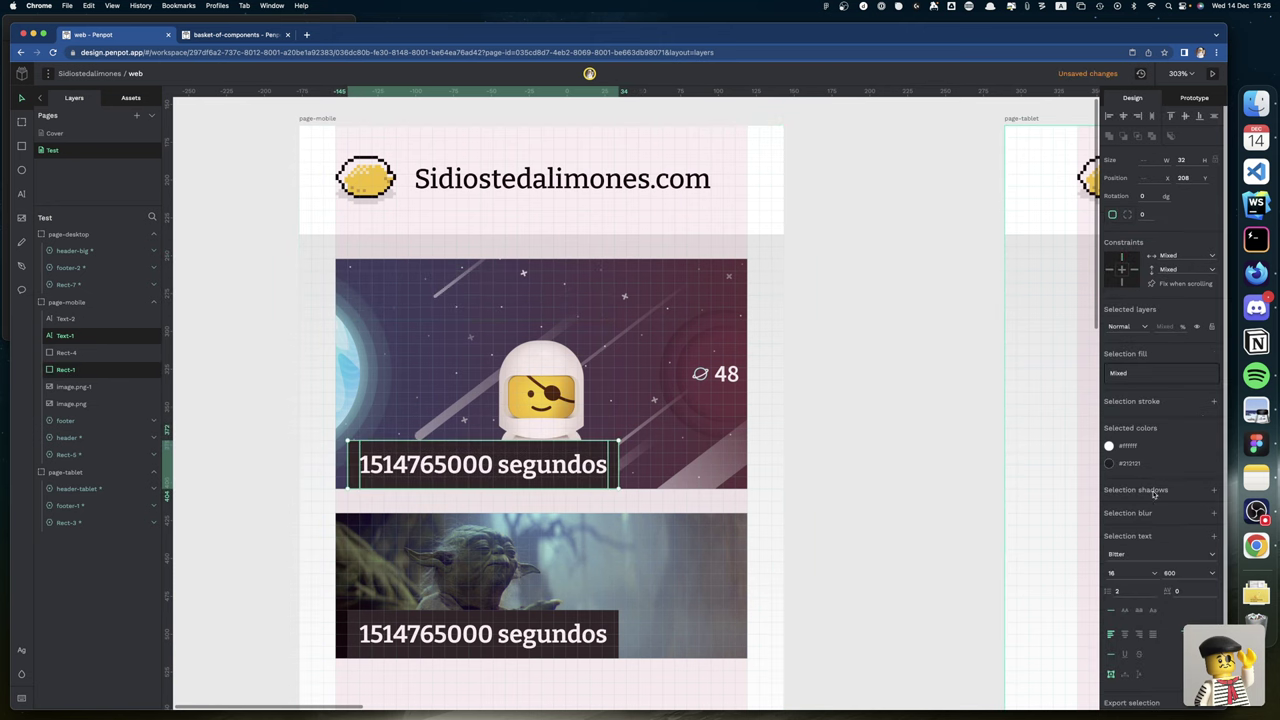
pyautogui.click(1256, 412)
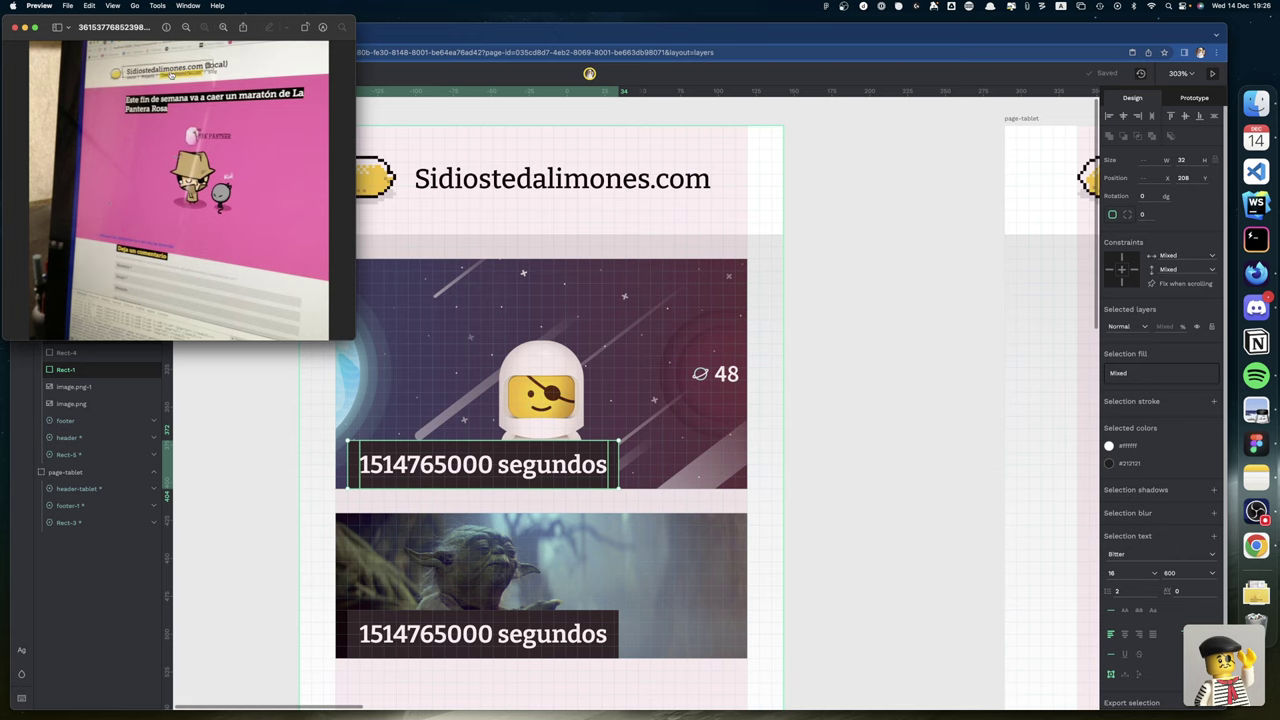
pyautogui.moveTo(165, 77)
pyautogui.click(24, 27)
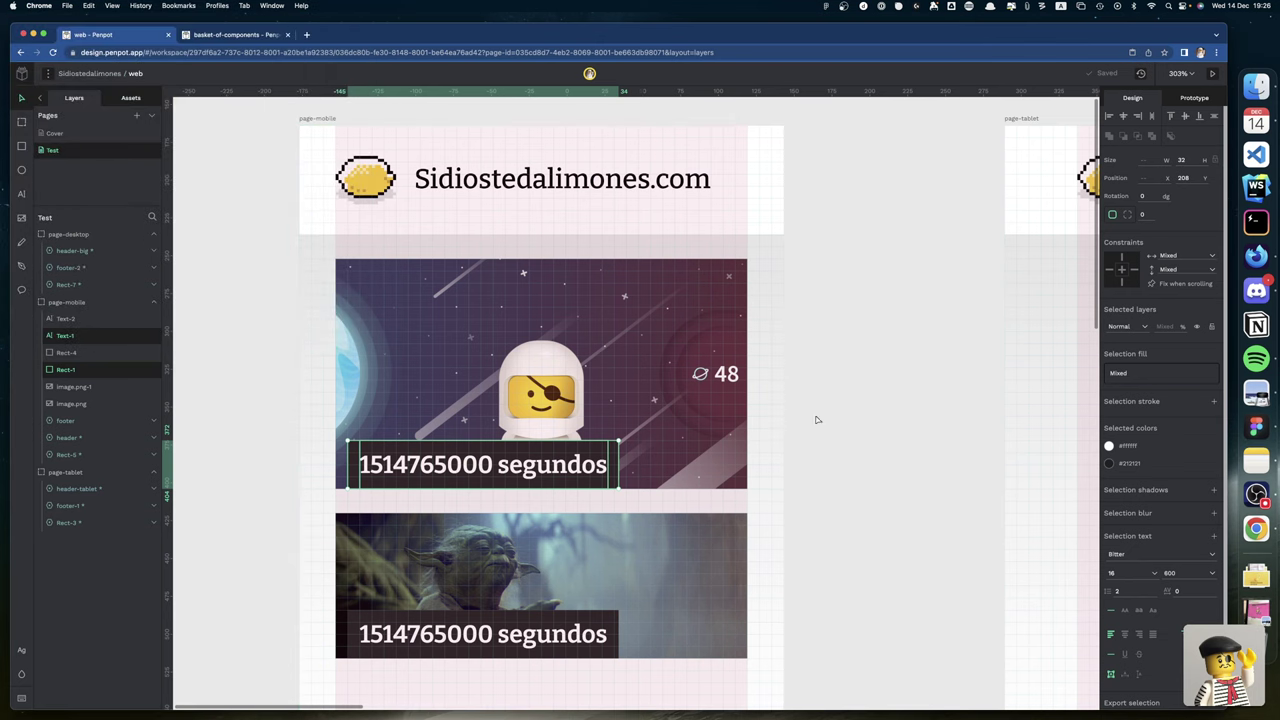
pyautogui.click(820, 505)
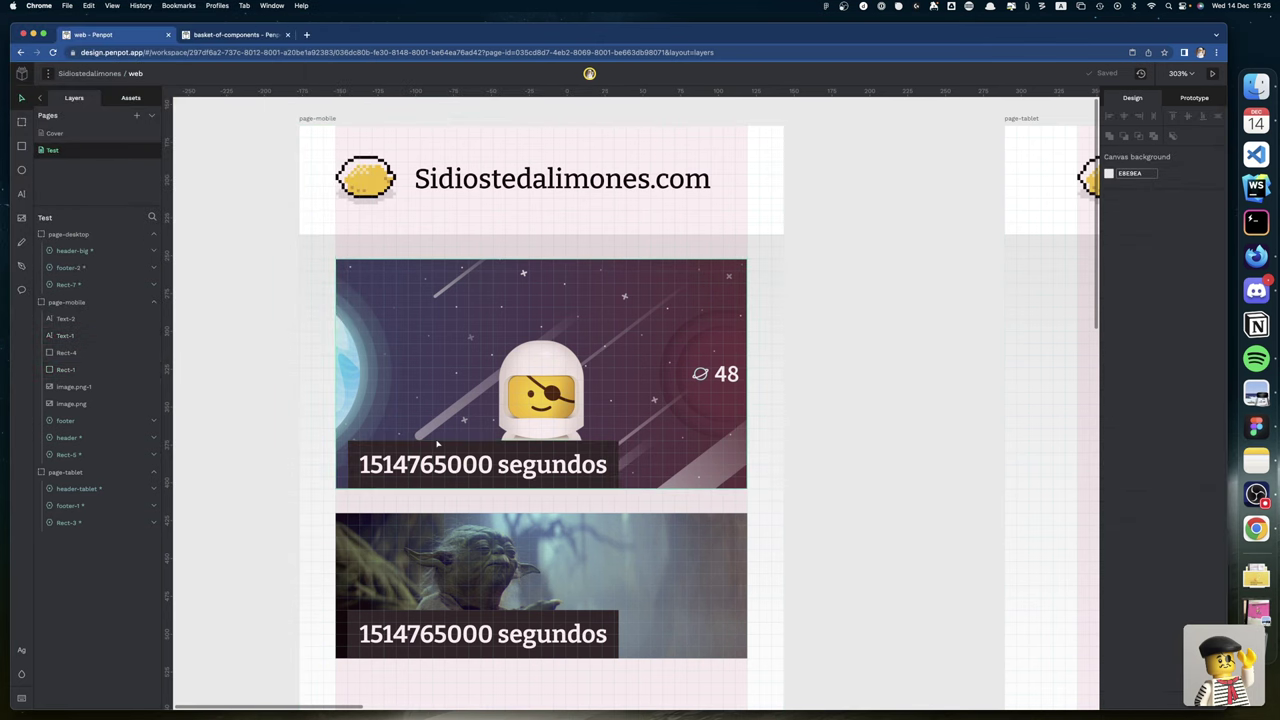
# Fill the astronaut title's background rectangle with the yellow library colour #ffcc00, after trying orange #ff9900.
pyautogui.click(348, 446)
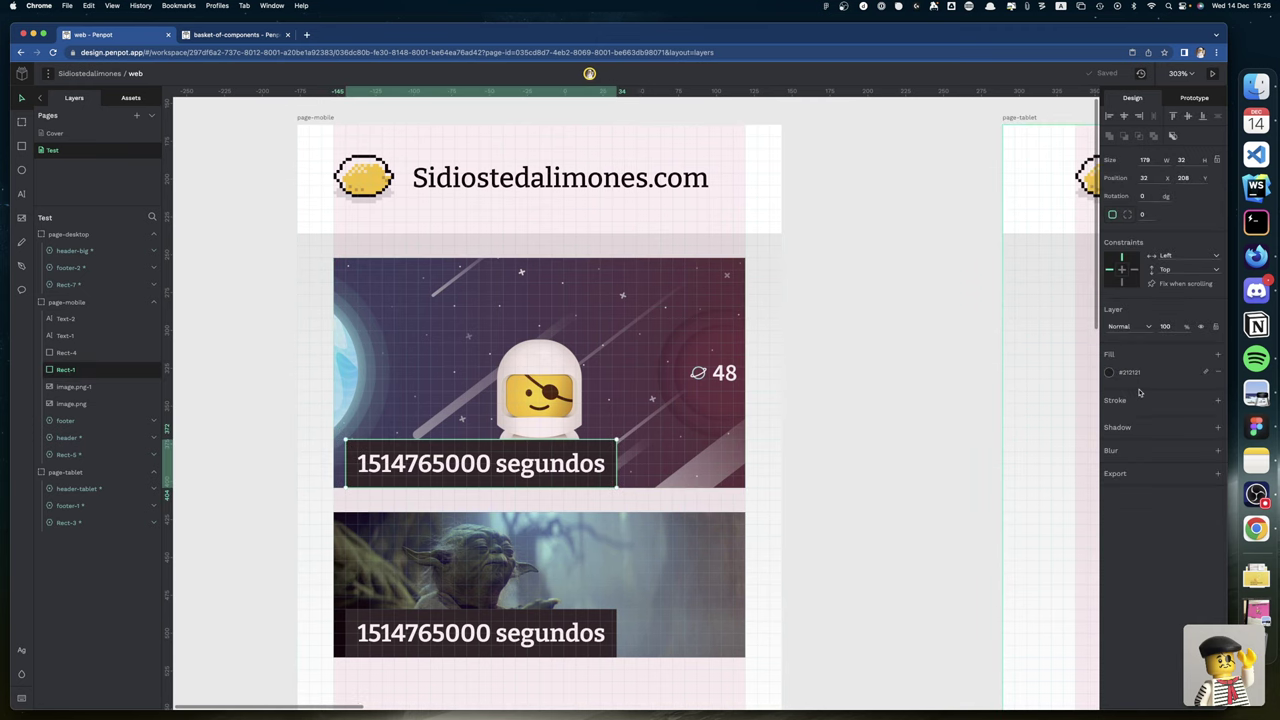
pyautogui.click(1108, 372)
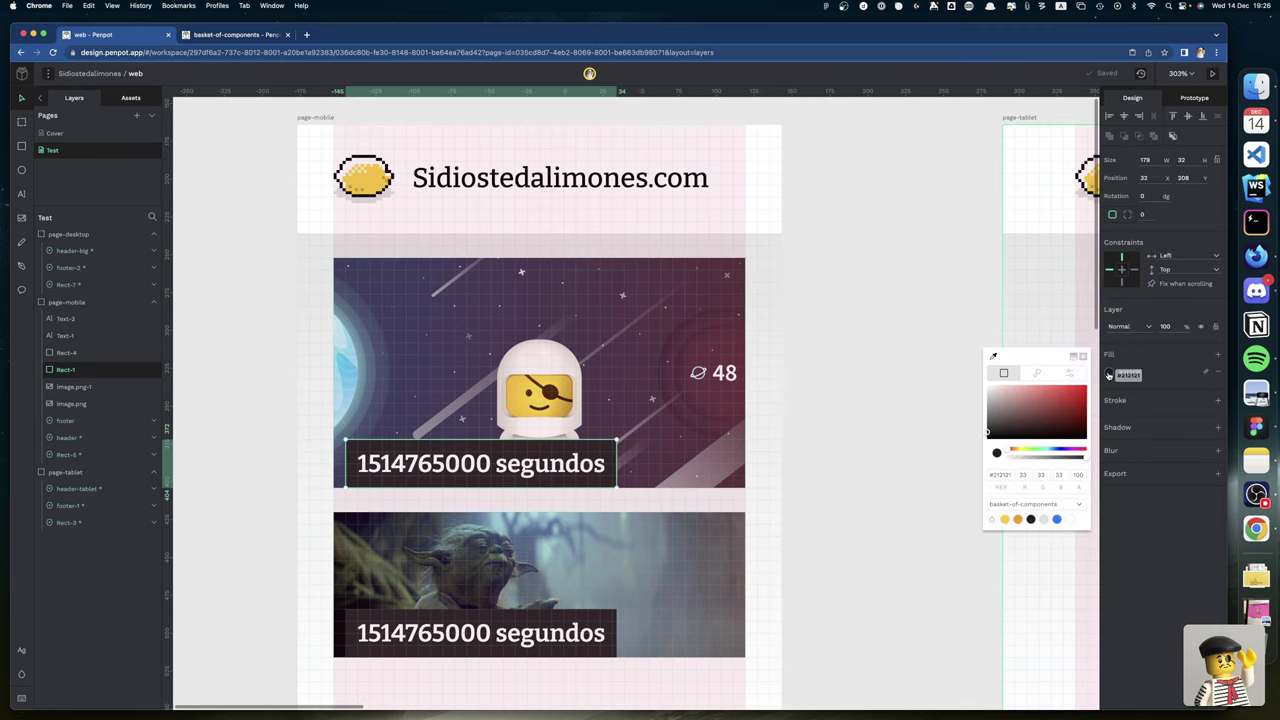
pyautogui.click(1018, 520)
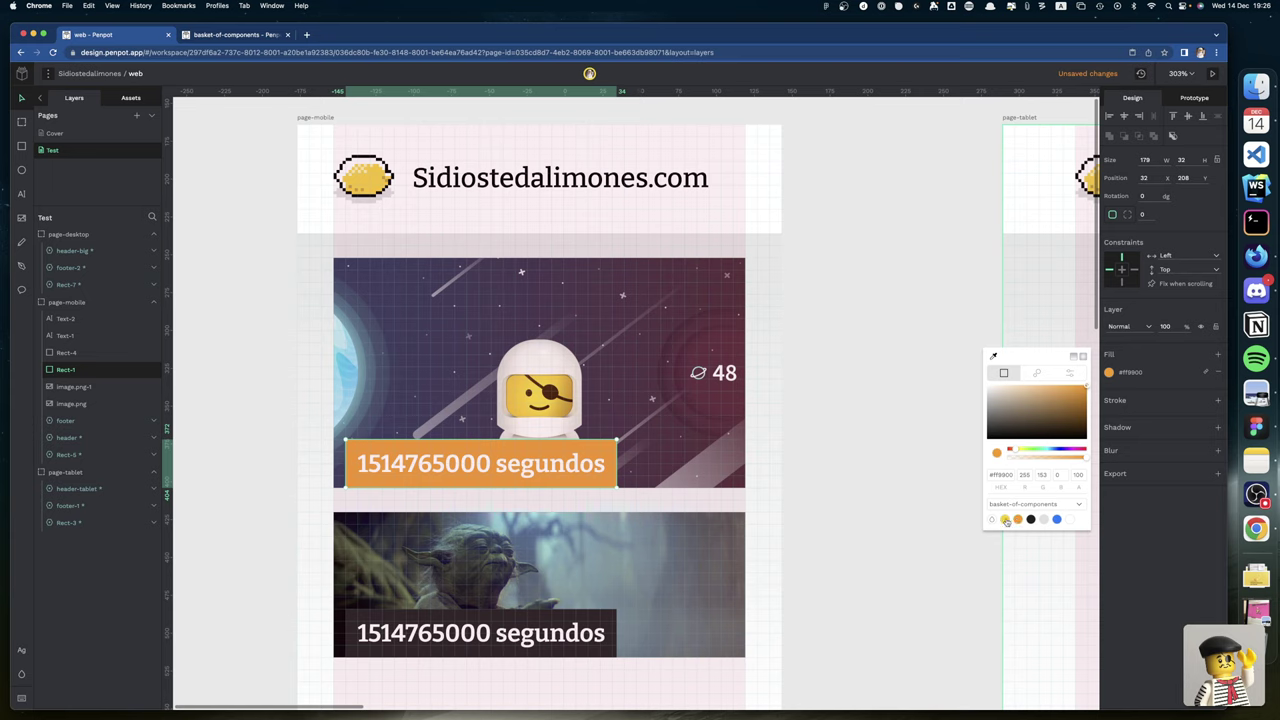
pyautogui.click(1005, 520)
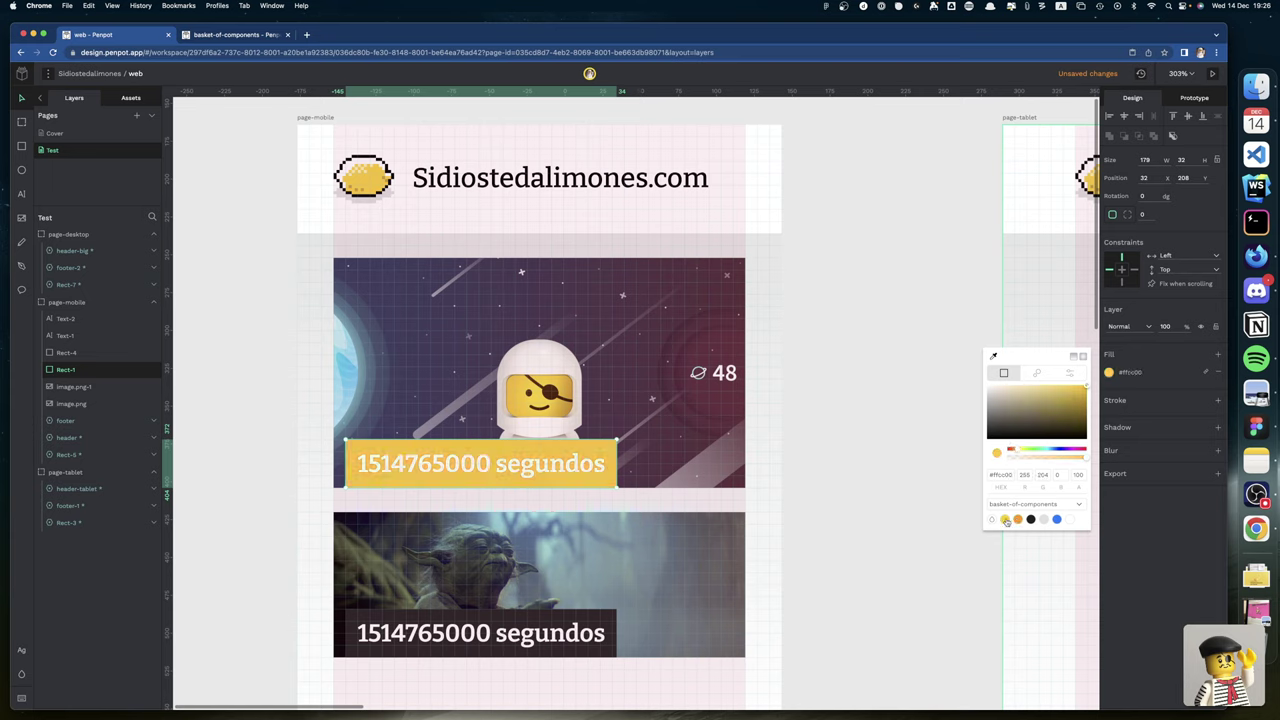
# Set the astronaut title's text fill to the dark library colour #212121, after trying blue #007aff.
pyautogui.click(601, 478)
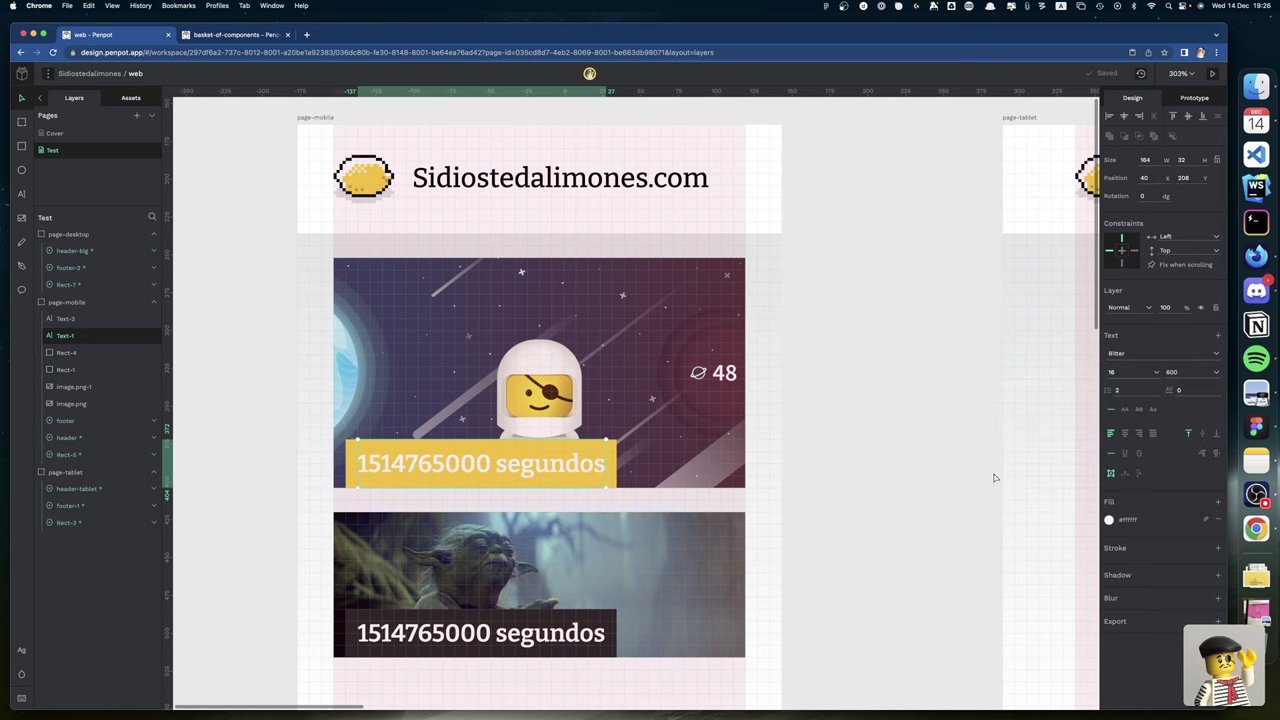
pyautogui.click(1108, 520)
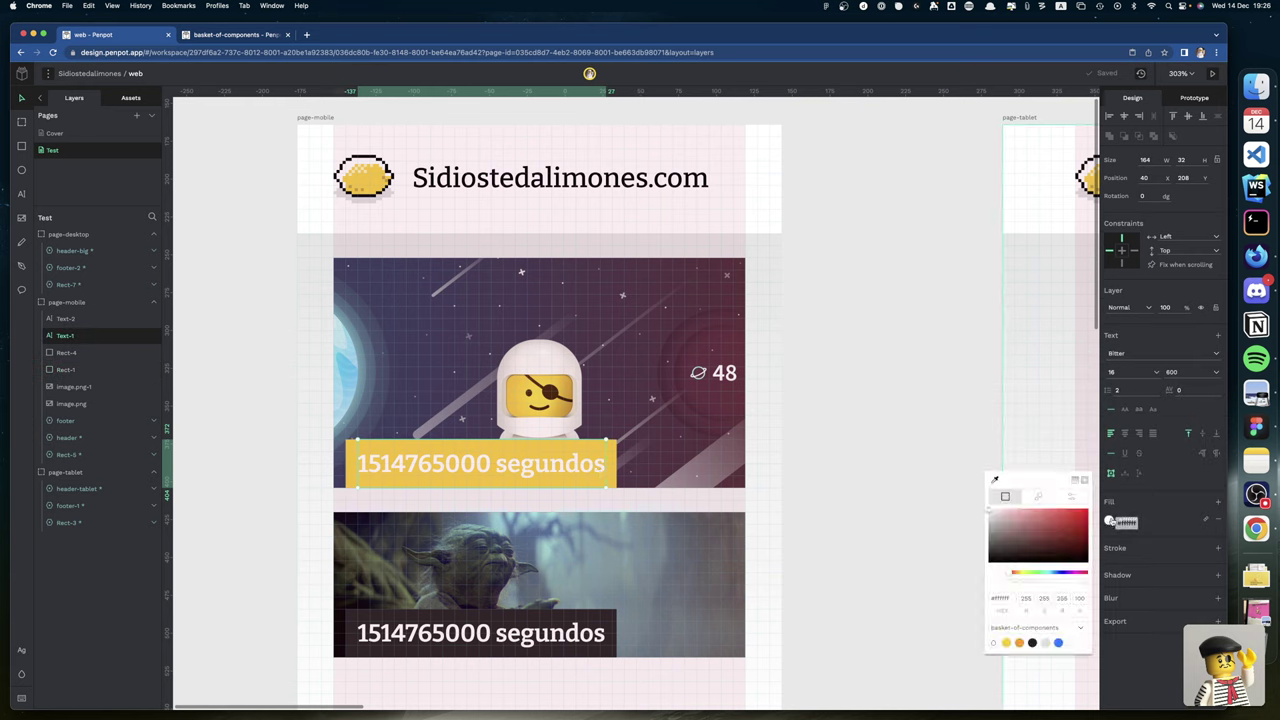
pyautogui.click(1019, 643)
pyautogui.click(1058, 643)
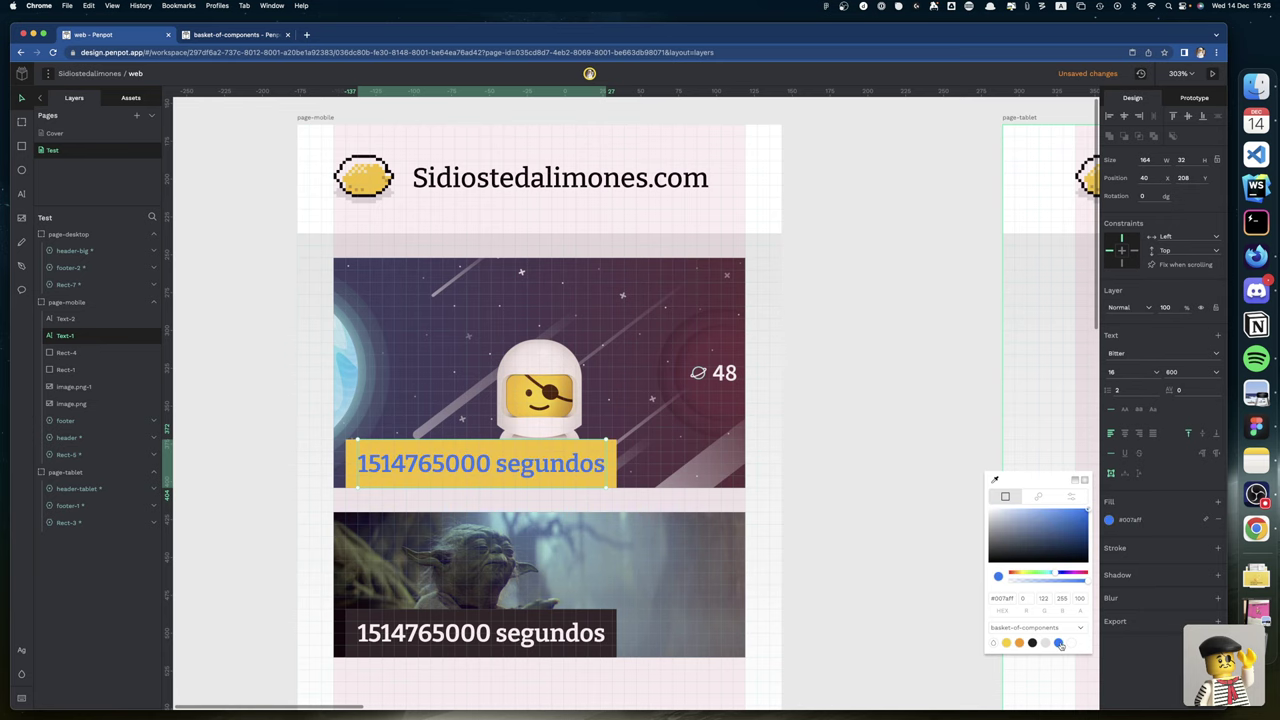
pyautogui.click(1032, 643)
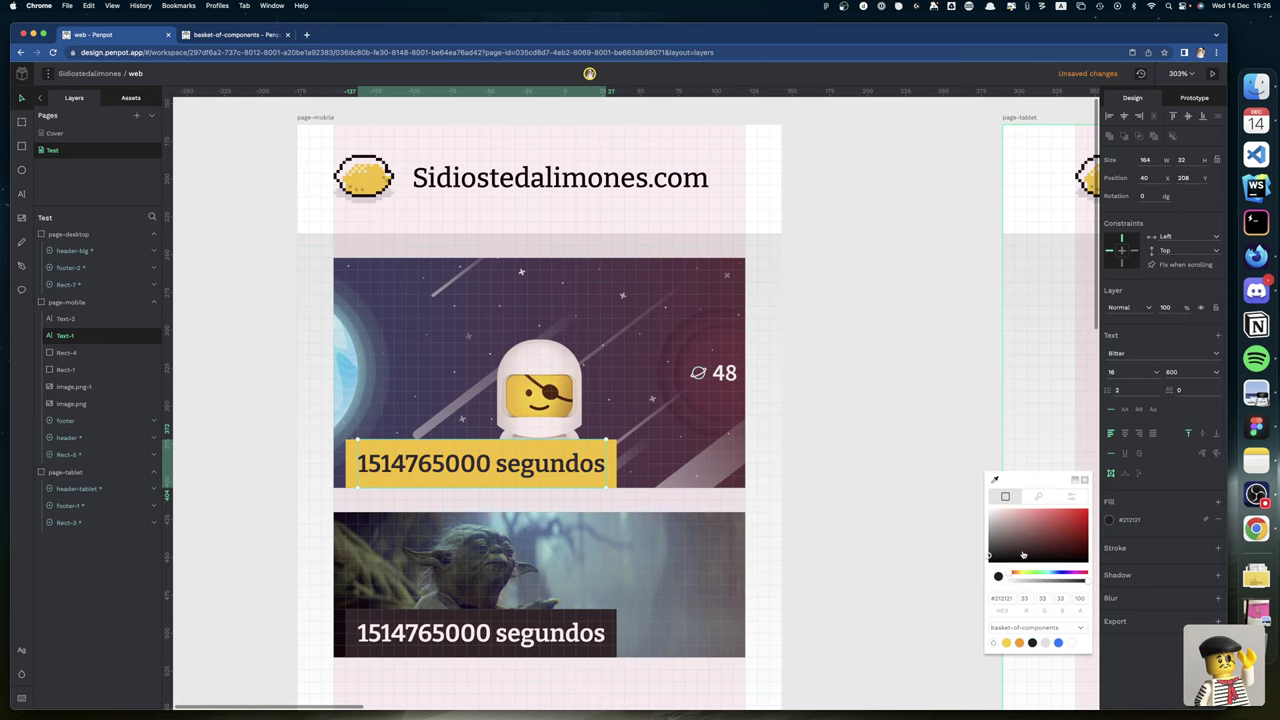
# Switch to Firefox, open the Yoda blog post and select its title "¡Dejad de repetir la puat frasecita, ocño!" for copying.
pyautogui.scroll(-2, 850, 517)
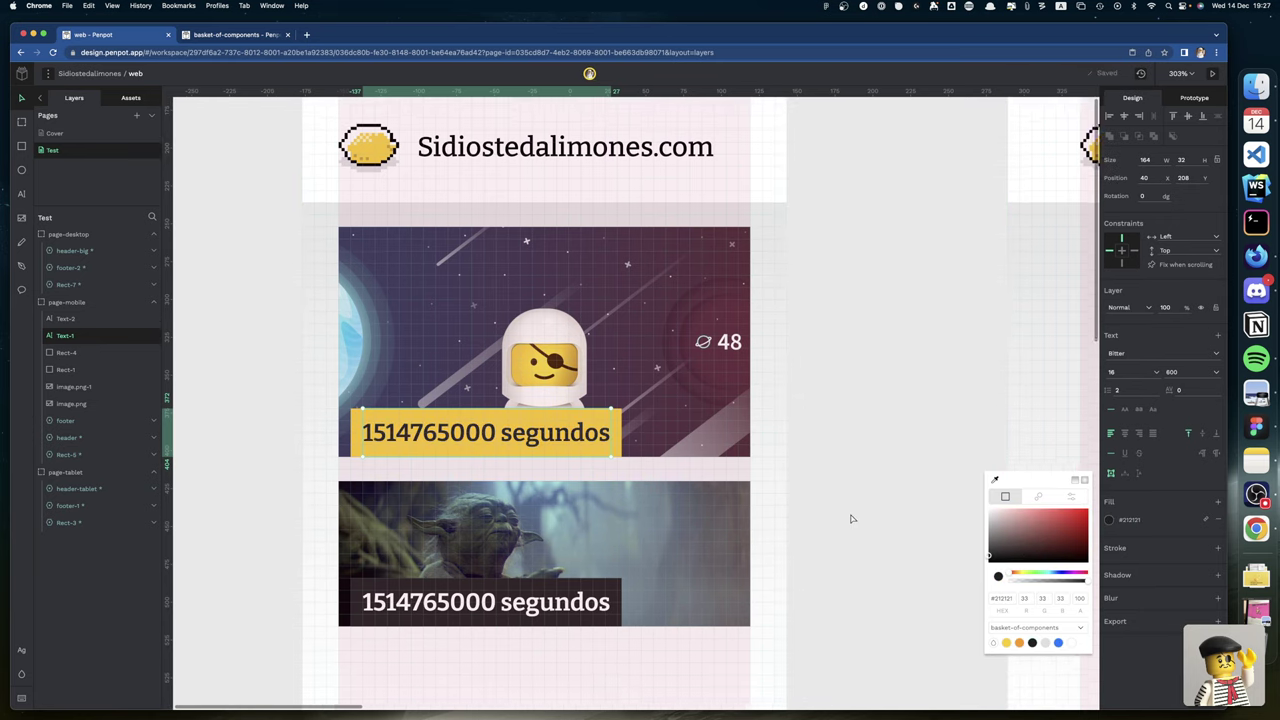
pyautogui.scroll(-3, 850, 518)
pyautogui.hscroll(-3, 850, 518)
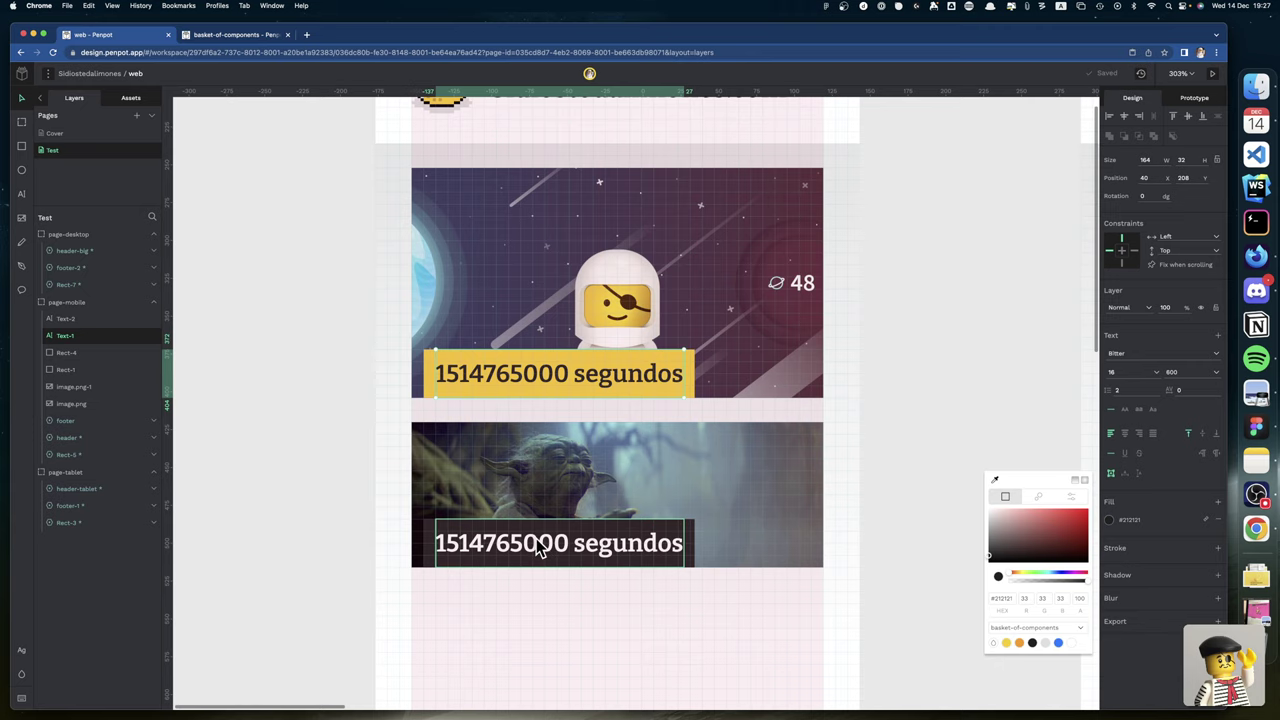
pyautogui.press('super+Tab')
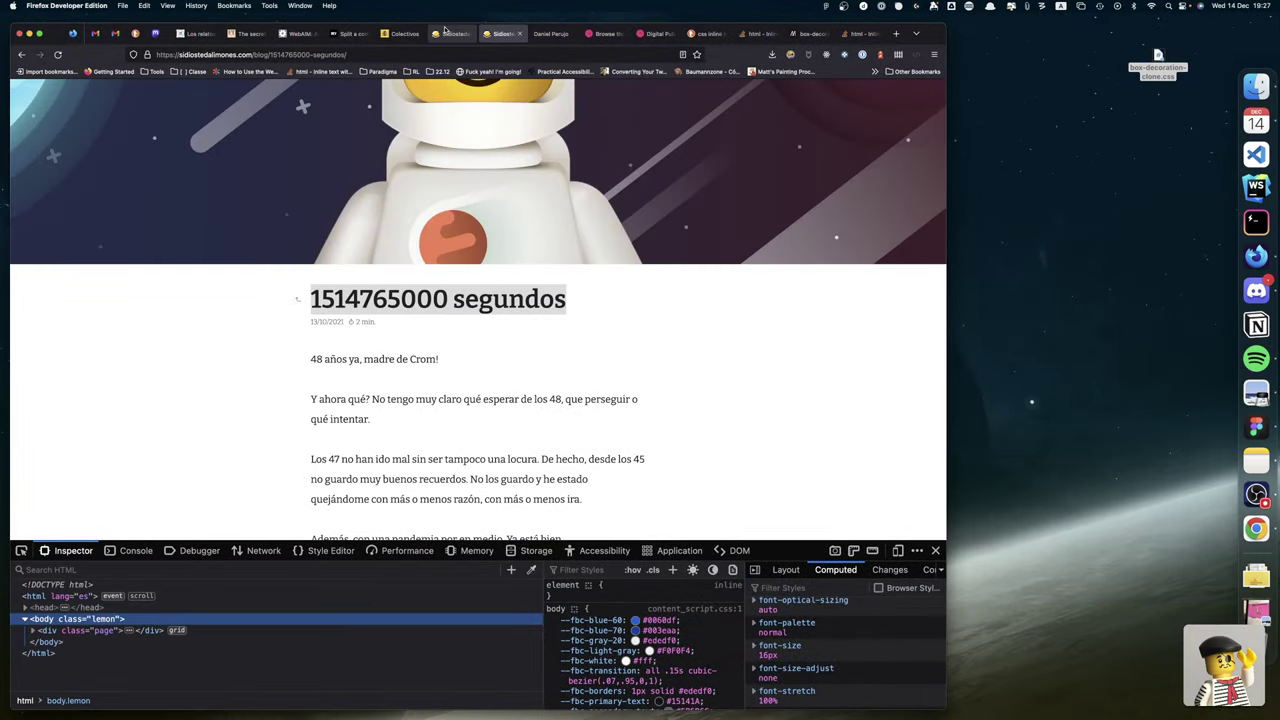
pyautogui.click(448, 33)
pyautogui.moveTo(487, 521); pyautogui.dragTo(313, 483)
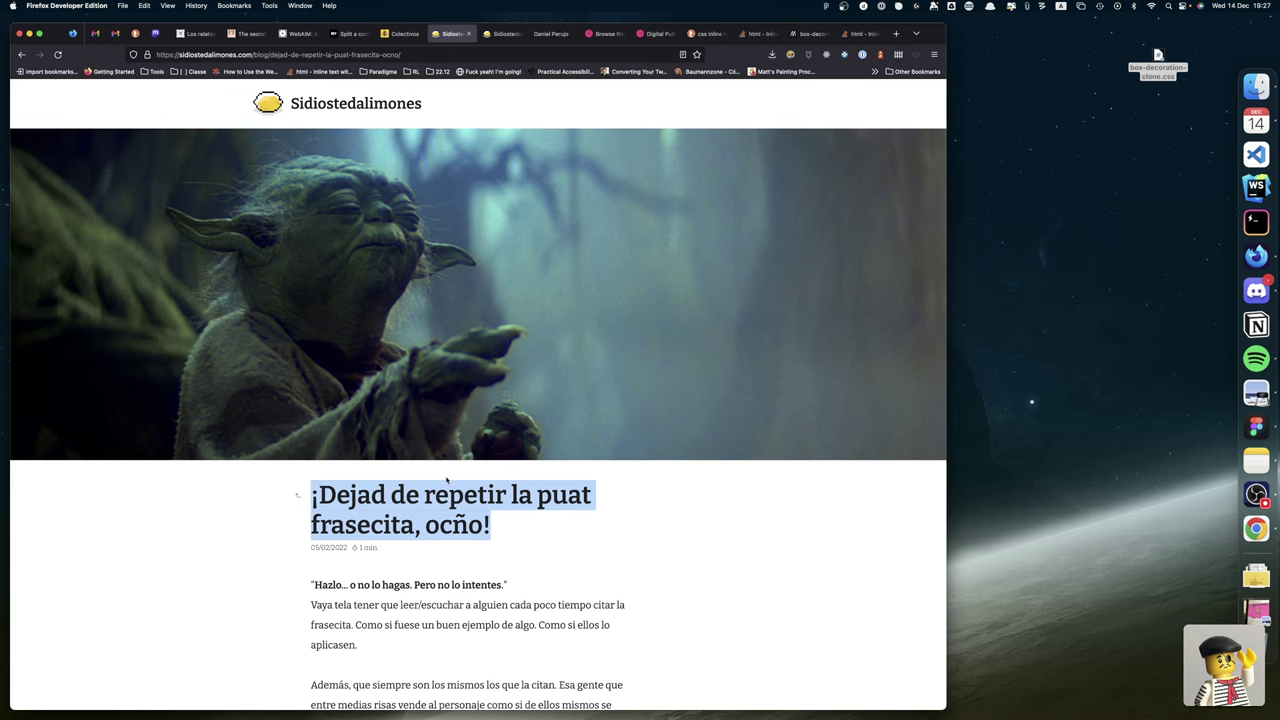
# Return to Penpot in Chrome and replace the Yoda image's title text with "¡Dejad de repetir la puat frasecita, ocño!".
pyautogui.press('super+Tab')
pyautogui.press('super+Tab')
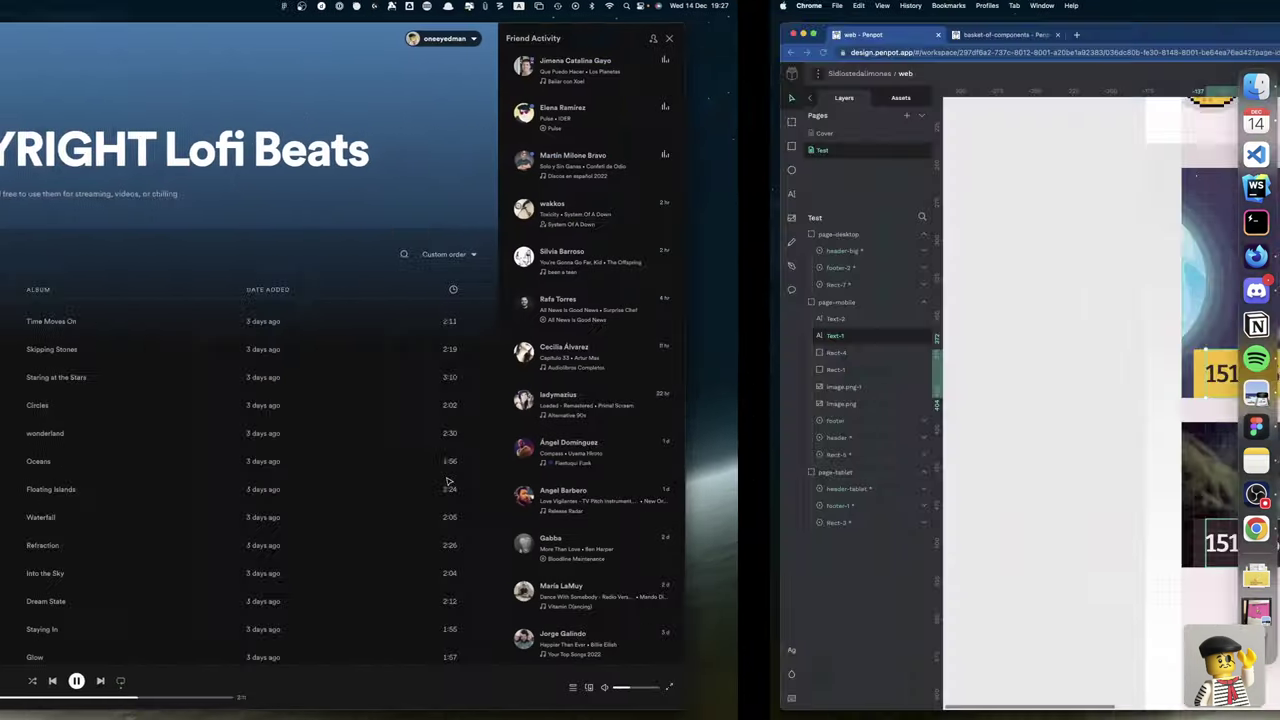
pyautogui.press('super+Tab')
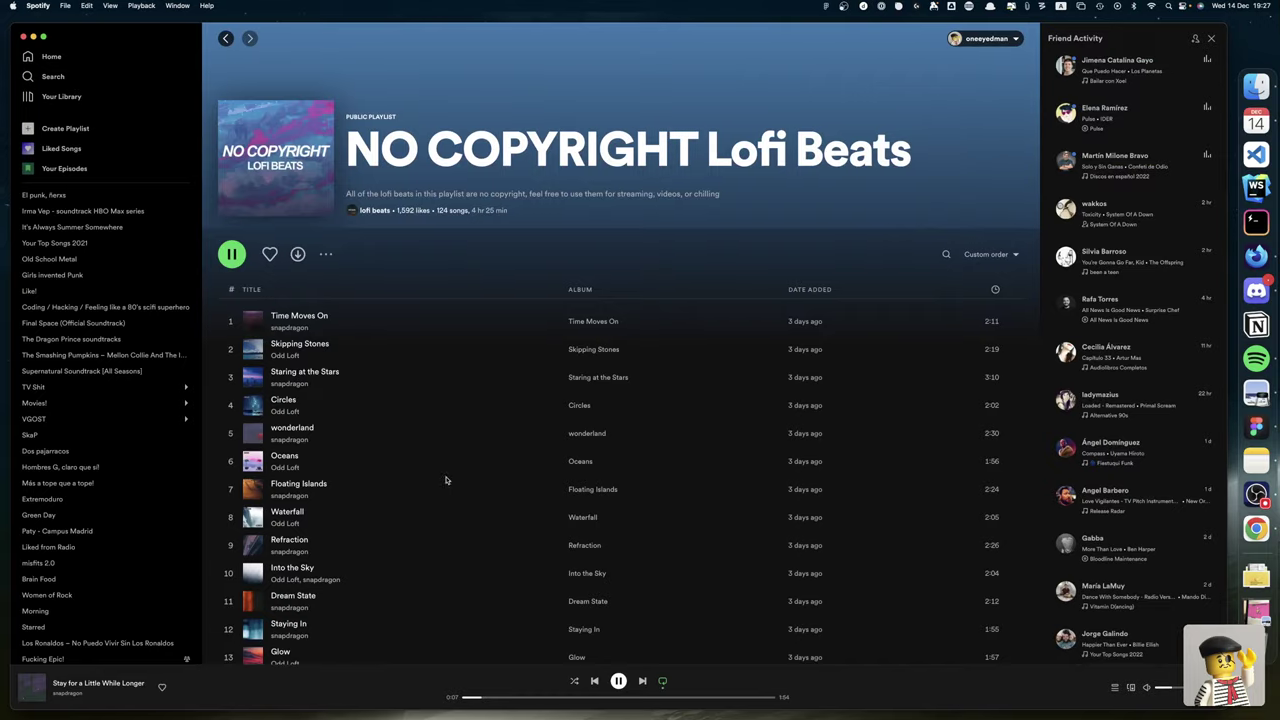
pyautogui.press('super+Tab')
pyautogui.hscroll(-5, 447, 483)
pyautogui.hscroll(-10, 447, 483)
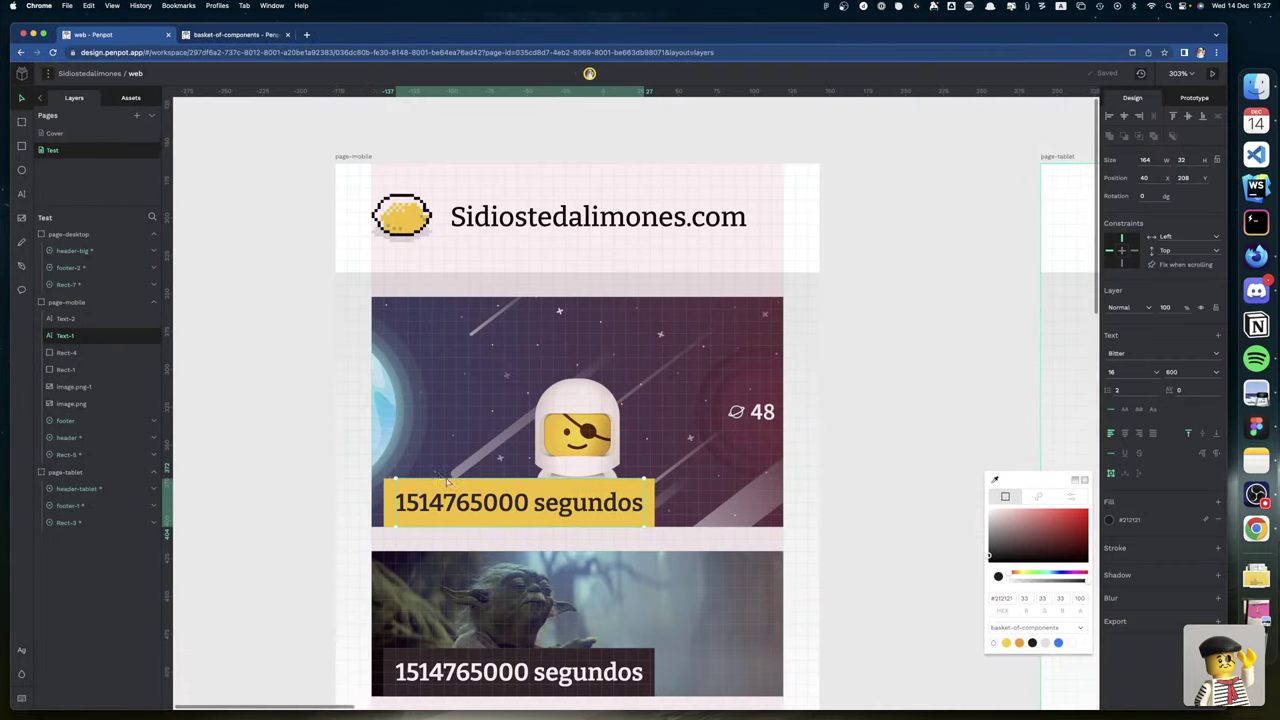
pyautogui.scroll(-3, 455, 510)
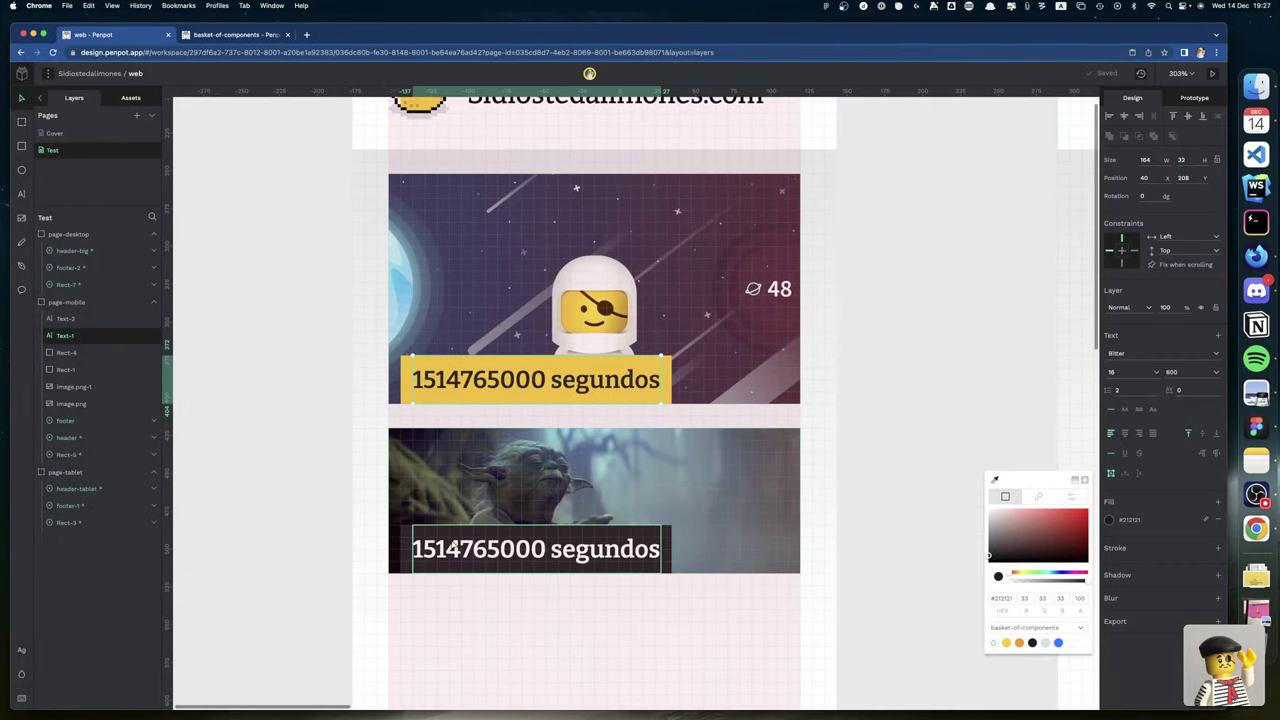
pyautogui.click(456, 537)
pyautogui.doubleClick(454, 538)
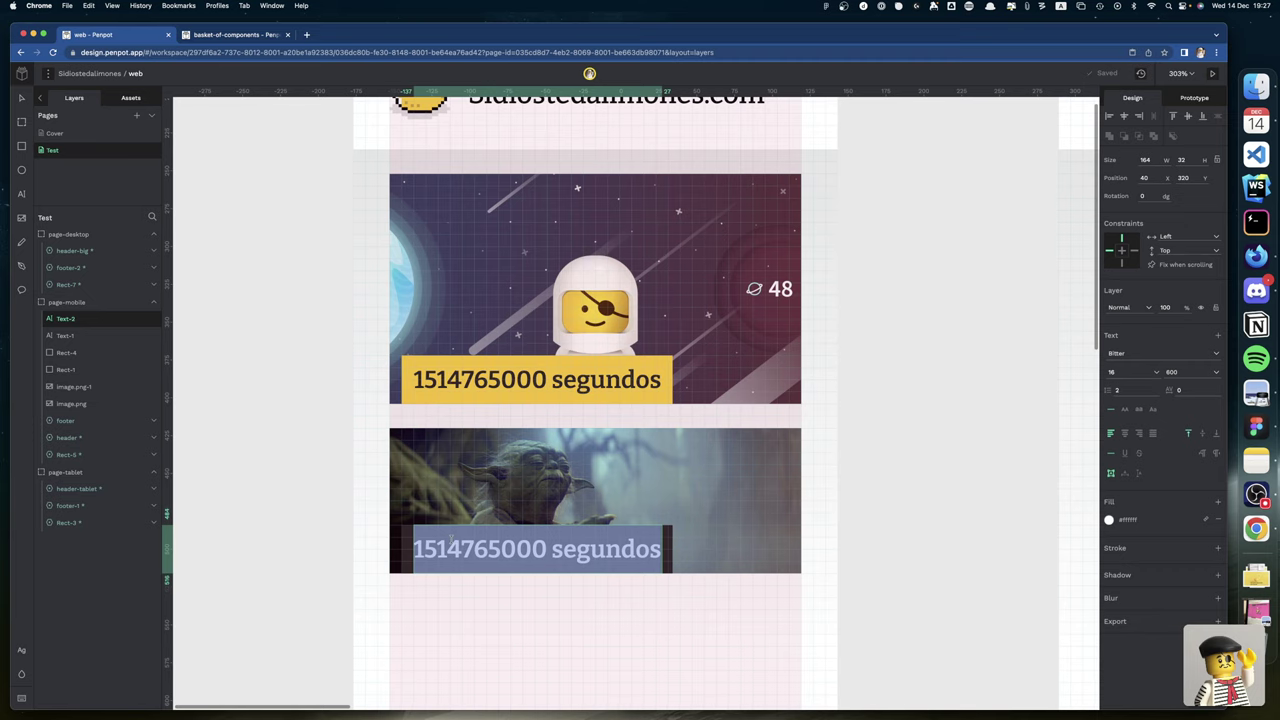
pyautogui.write('¡Dejad de repetir la')
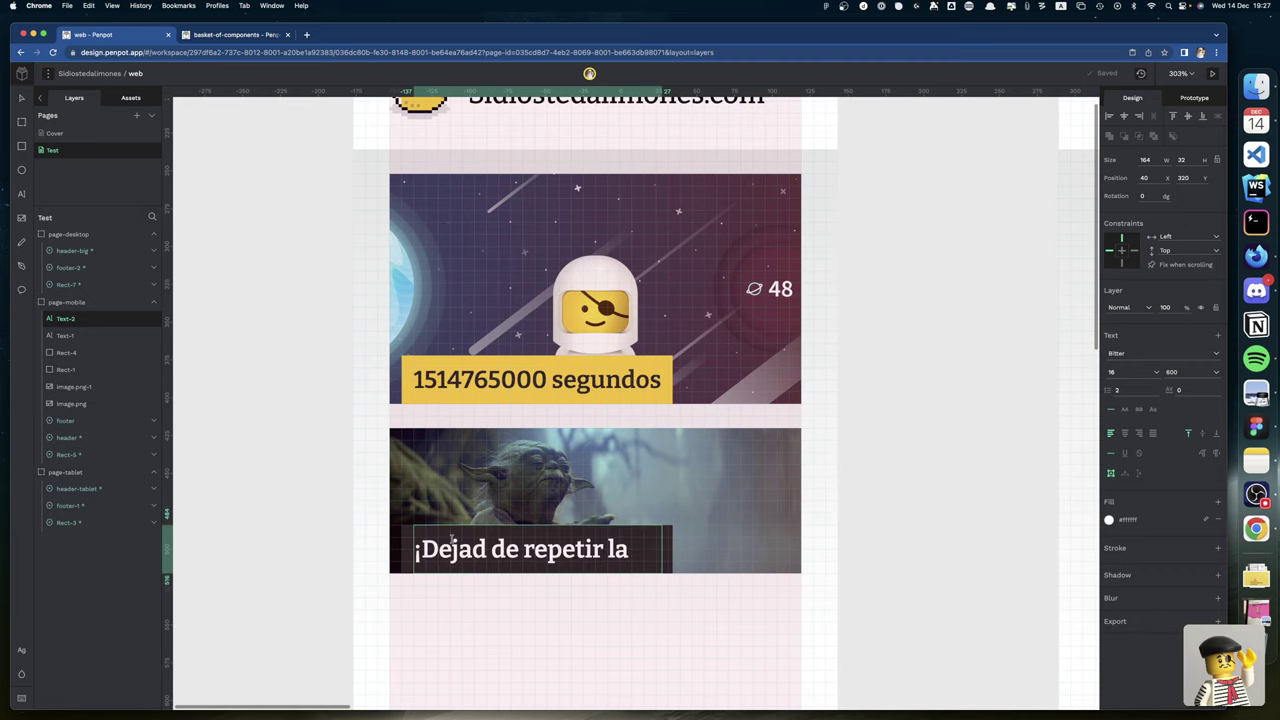
pyautogui.press('super+z')
pyautogui.write('¡Dejad de repetir la')
pyautogui.scroll(-1, 463, 538)
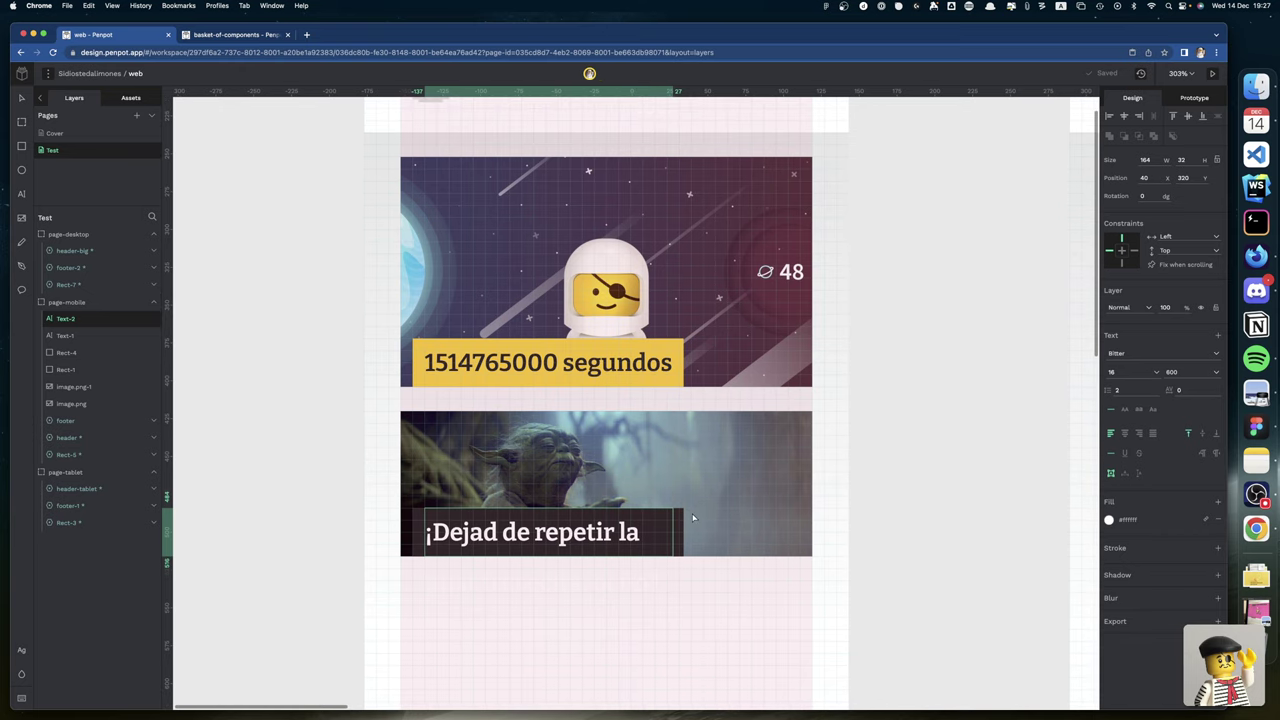
pyautogui.press('Escape')
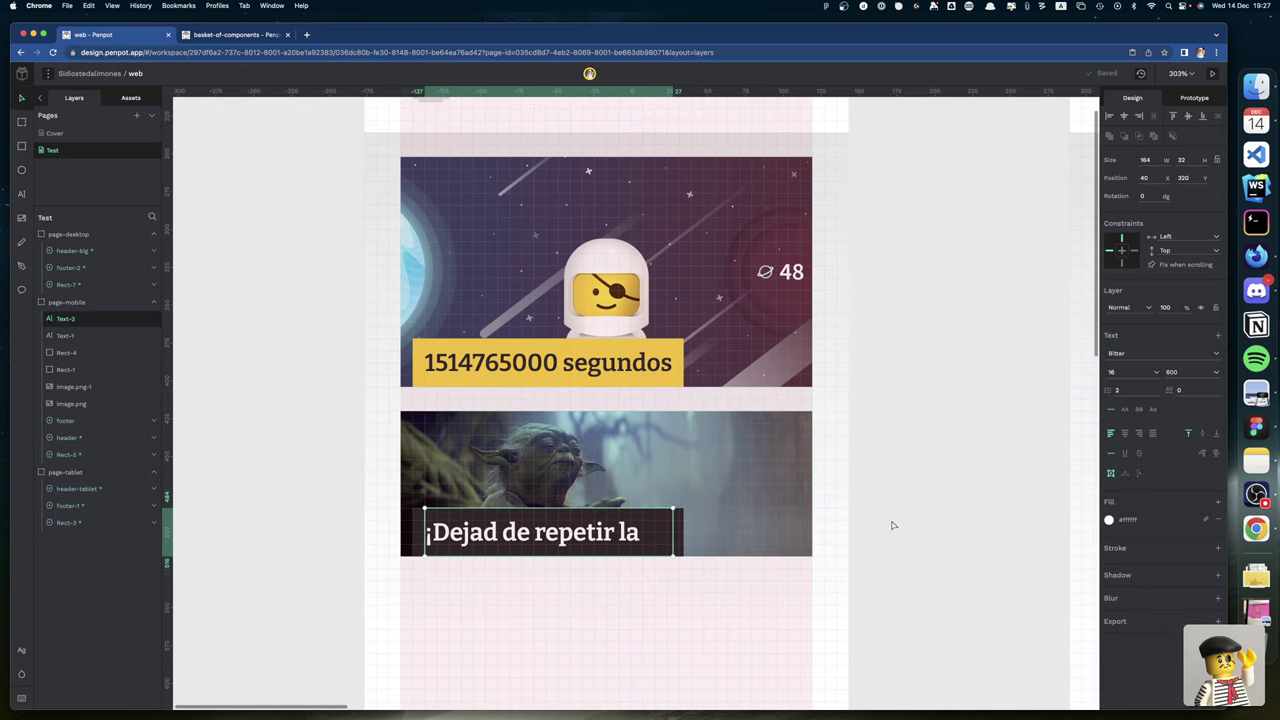
# Set the Yoda title's text box to auto height and move it up to Y 286, so it ends at the image's bottom edge.
pyautogui.click(1137, 474)
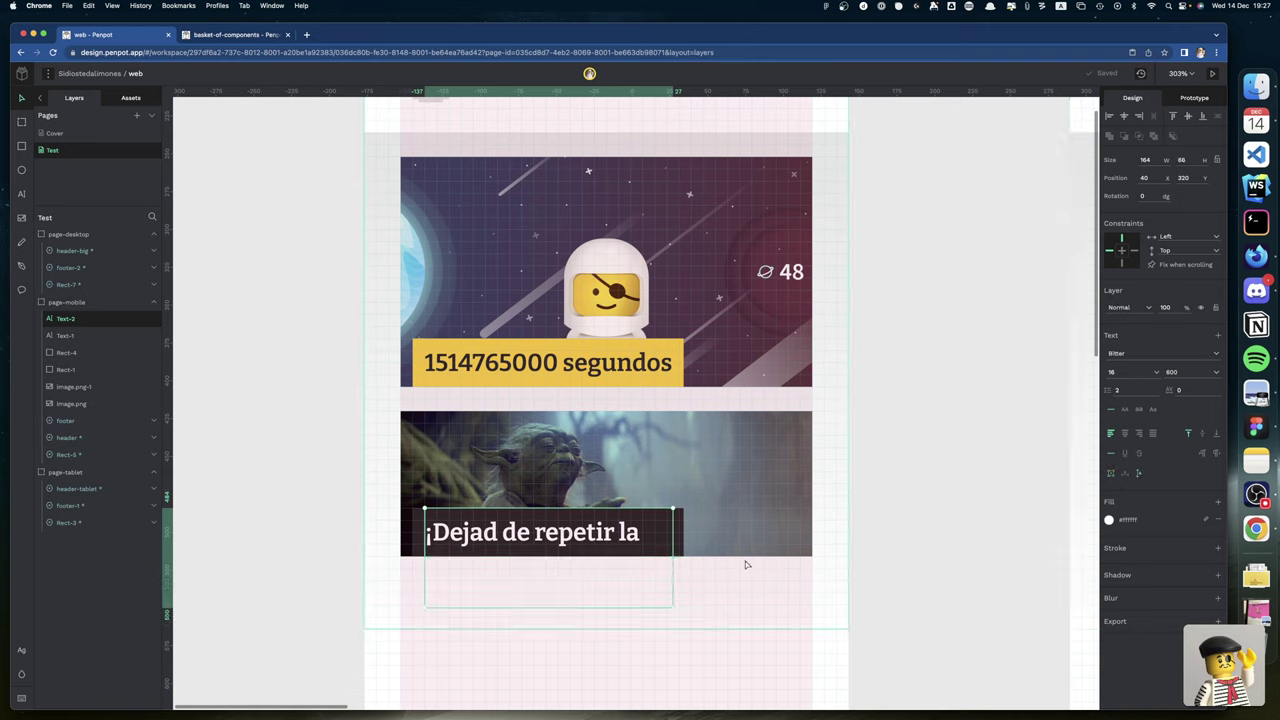
pyautogui.hotkey('shift', 'Up')
pyautogui.hotkey('shift', 'Up')
pyautogui.hotkey('shift', 'Up')
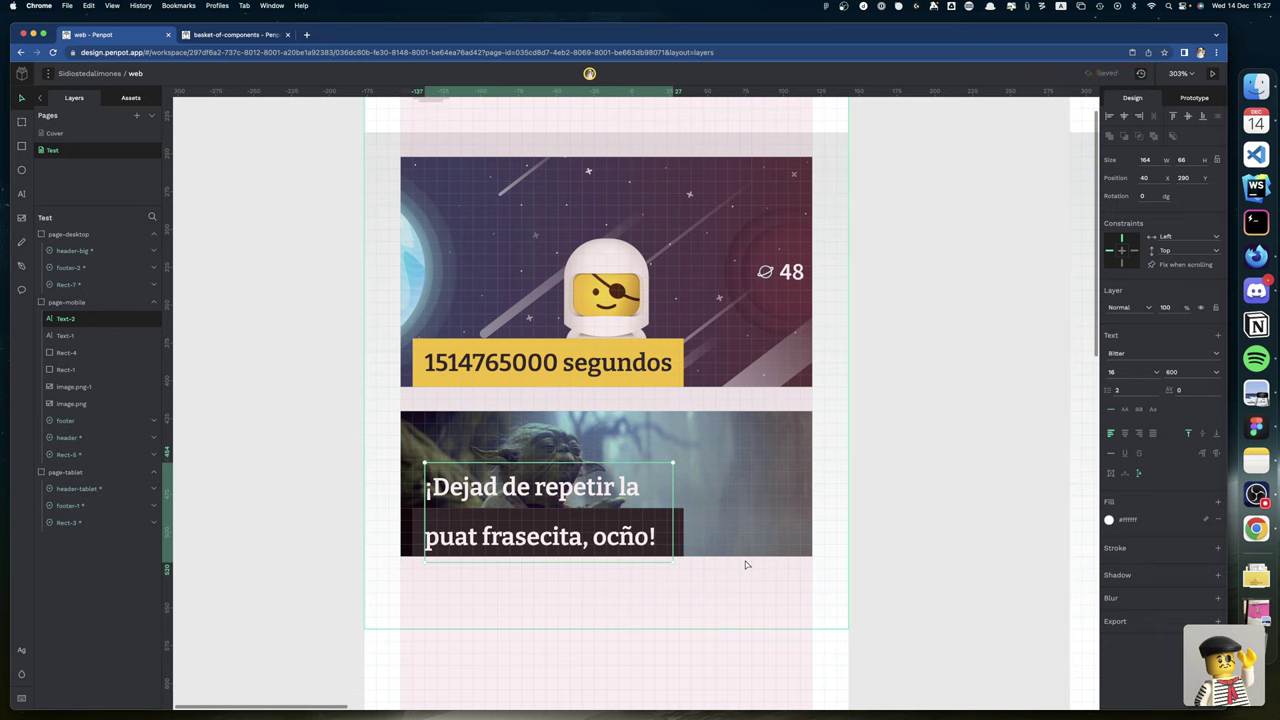
pyautogui.press('Up')
pyautogui.press('Up')
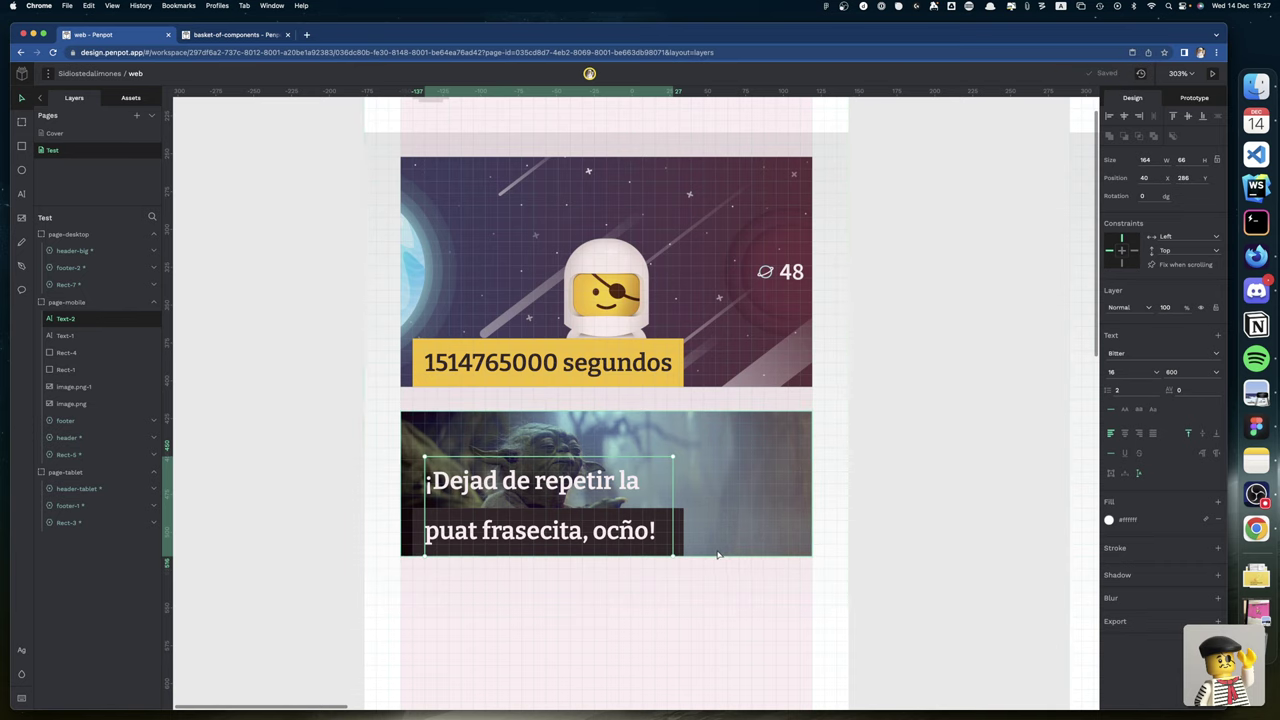
# Narrow the dark background behind the Yoda title's second line to a width of 168.
pyautogui.hscroll(-3, 720, 540)
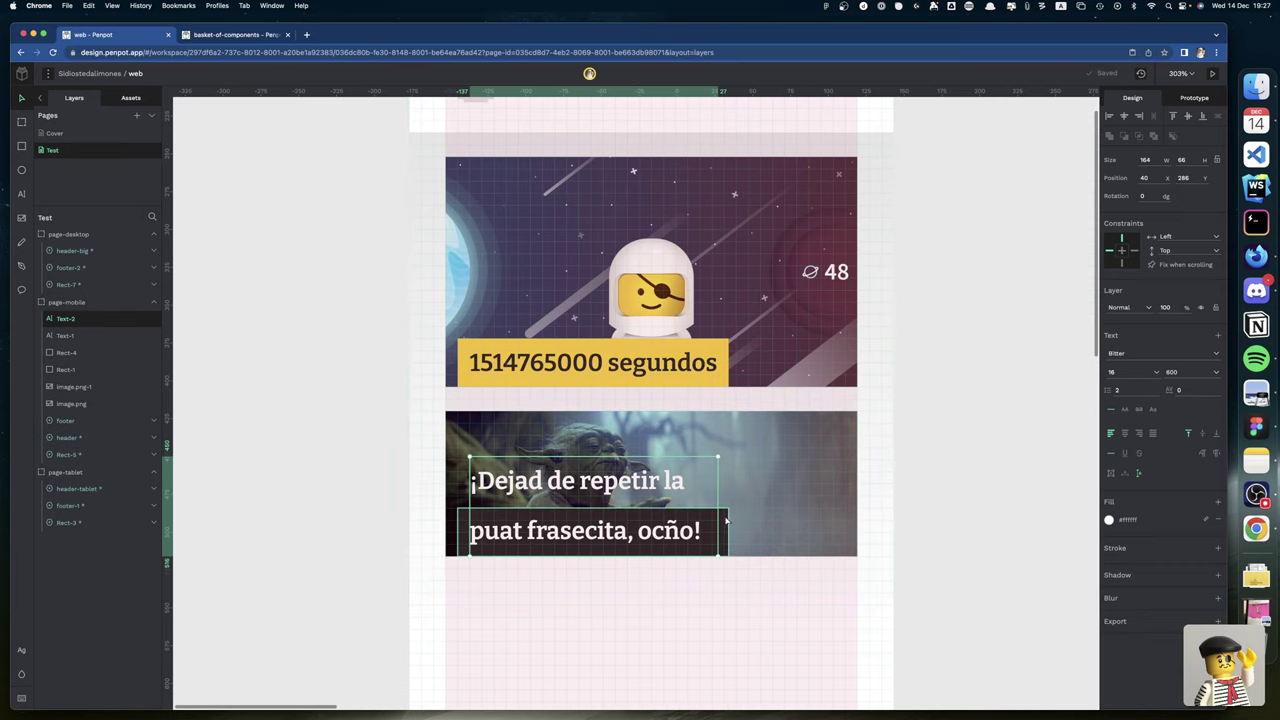
pyautogui.click(728, 515)
pyautogui.moveTo(728, 515); pyautogui.dragTo(712, 514)
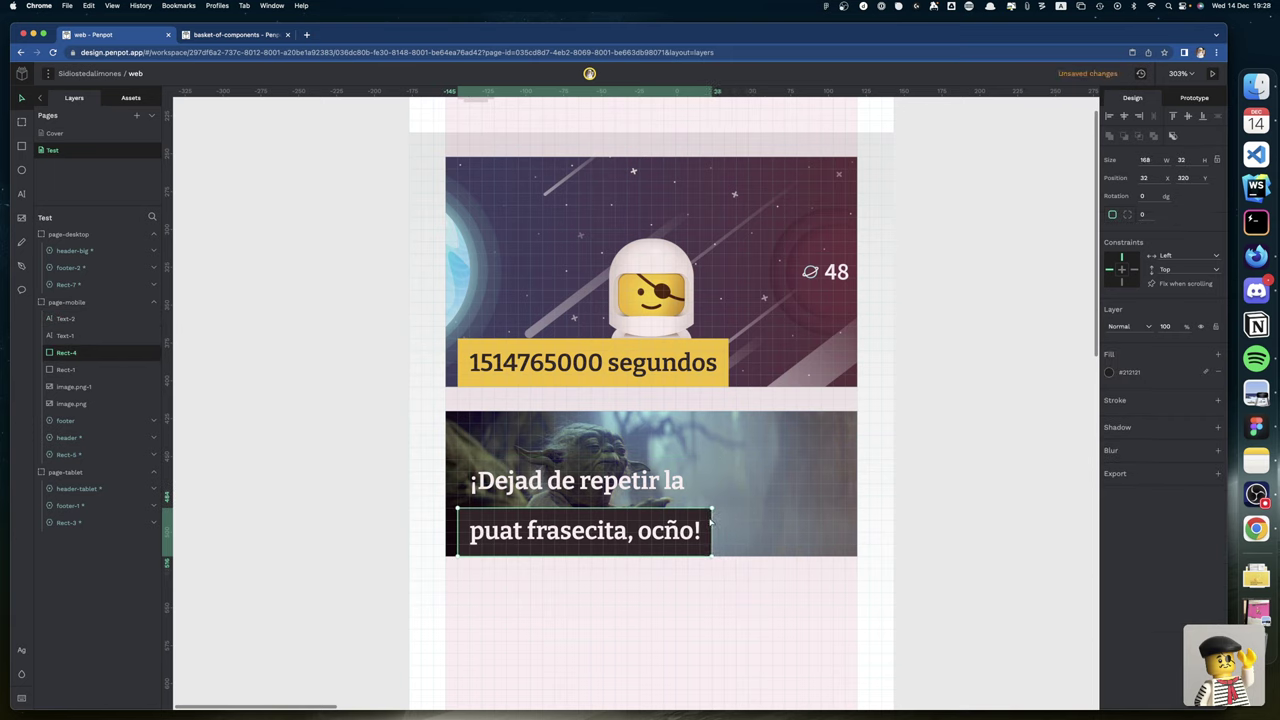
pyautogui.moveTo(596, 556); pyautogui.dragTo(590, 461)
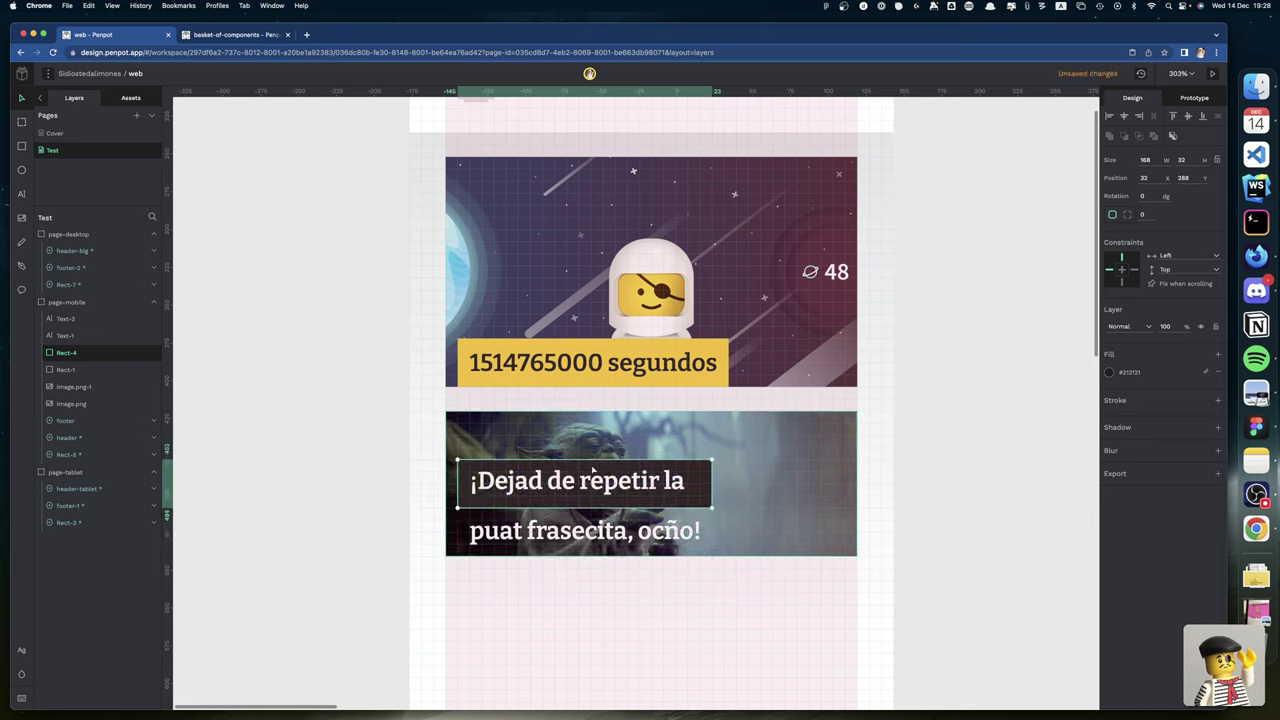
pyautogui.hotkey('ctrl', 'z')
pyautogui.hotkey('ctrl', 'z')
# Duplicate the Yoda title's dark background and move the copy up behind the first line, at Y 288.
pyautogui.hotkey('ctrl', 'd')
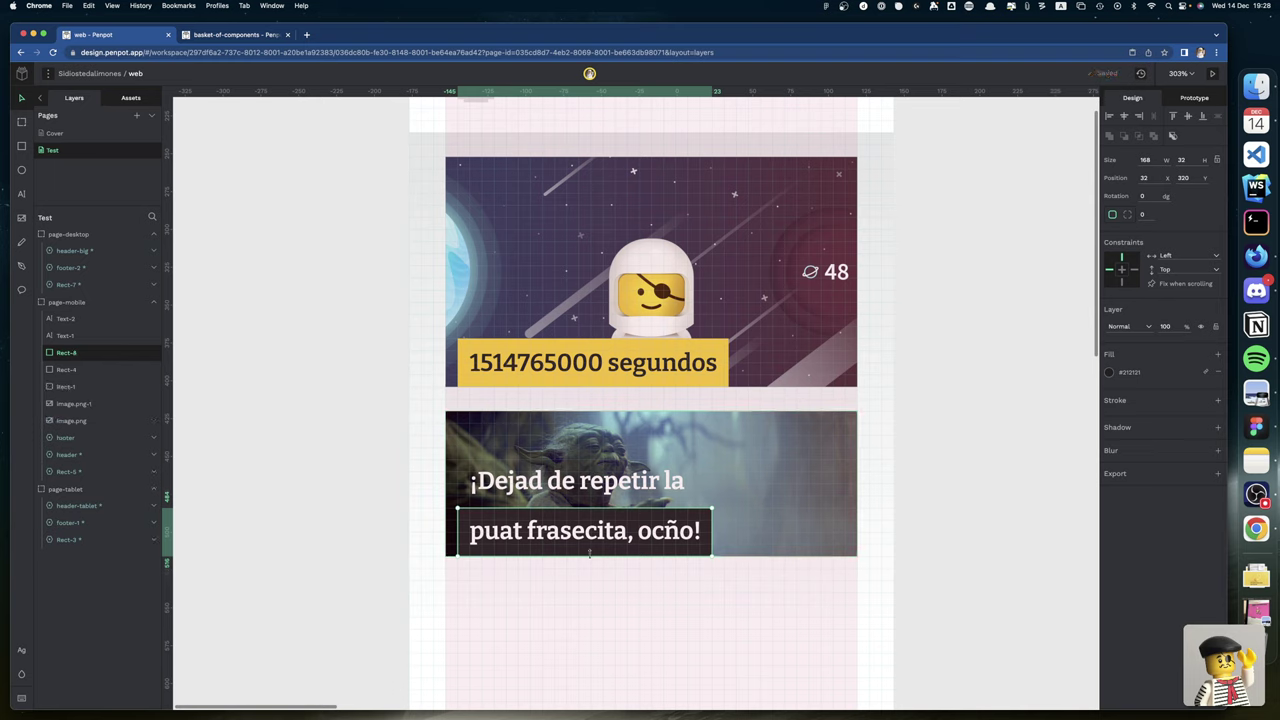
pyautogui.moveTo(589, 553); pyautogui.dragTo(589, 505)
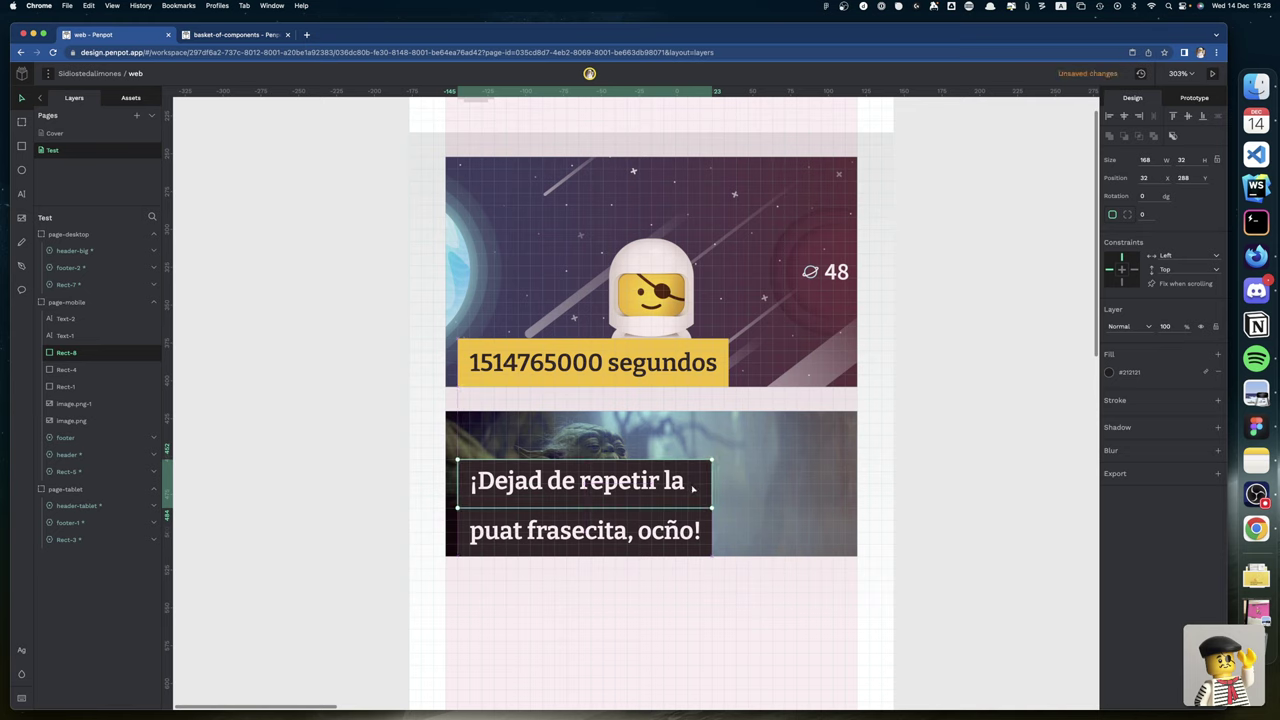
# Narrow the dark background behind the Yoda title's first line to a width of 160.
pyautogui.moveTo(710, 488); pyautogui.dragTo(698, 488)
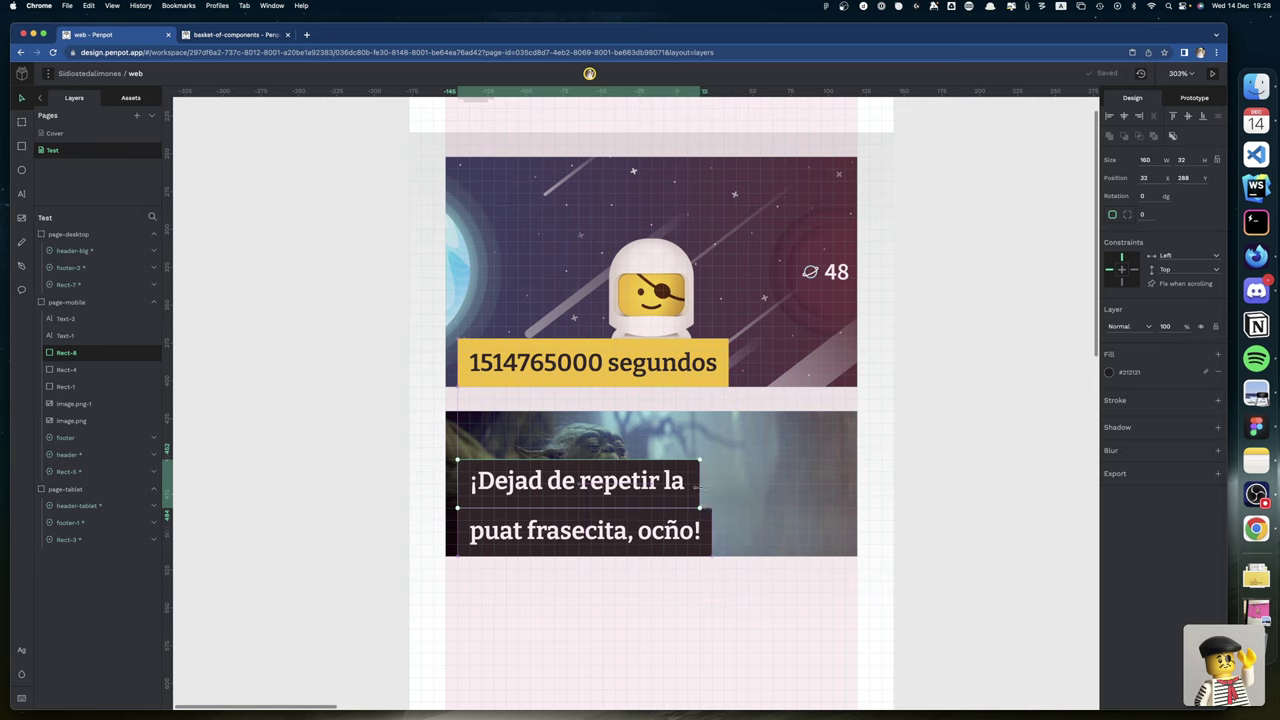
pyautogui.click(752, 604)
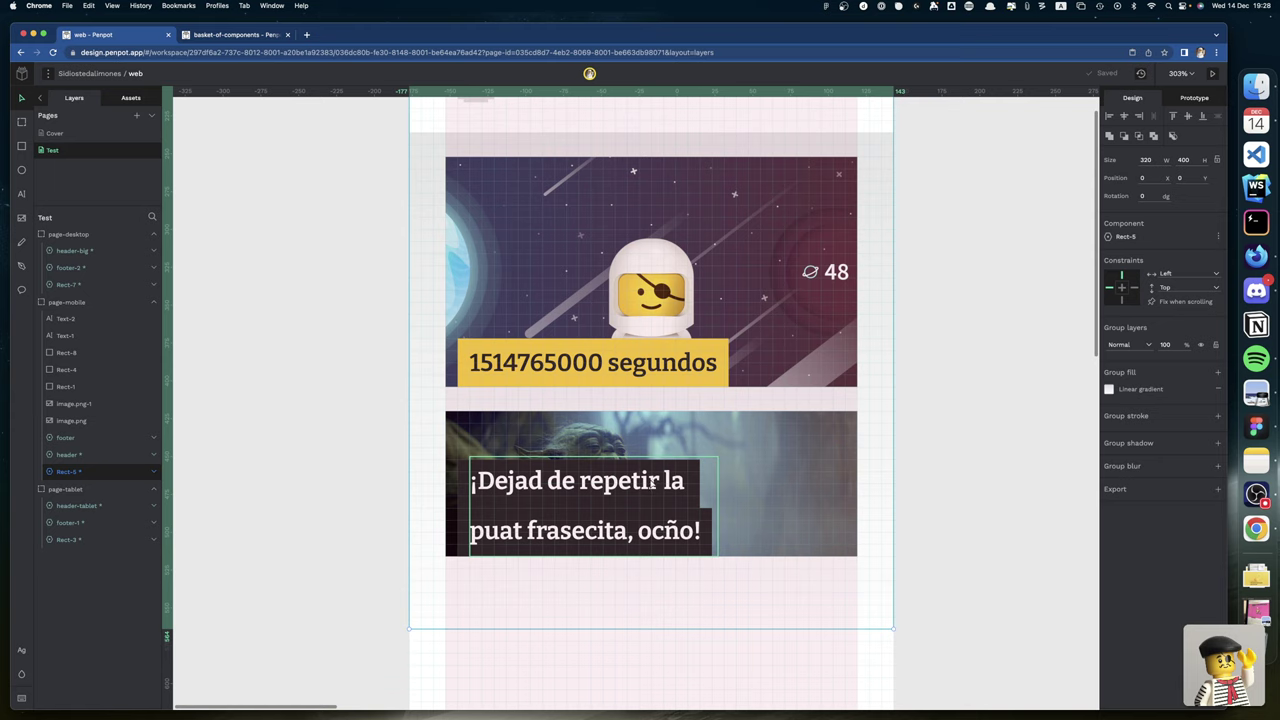
# Set the height of the Yoda title's text box to 64.
pyautogui.click(652, 483)
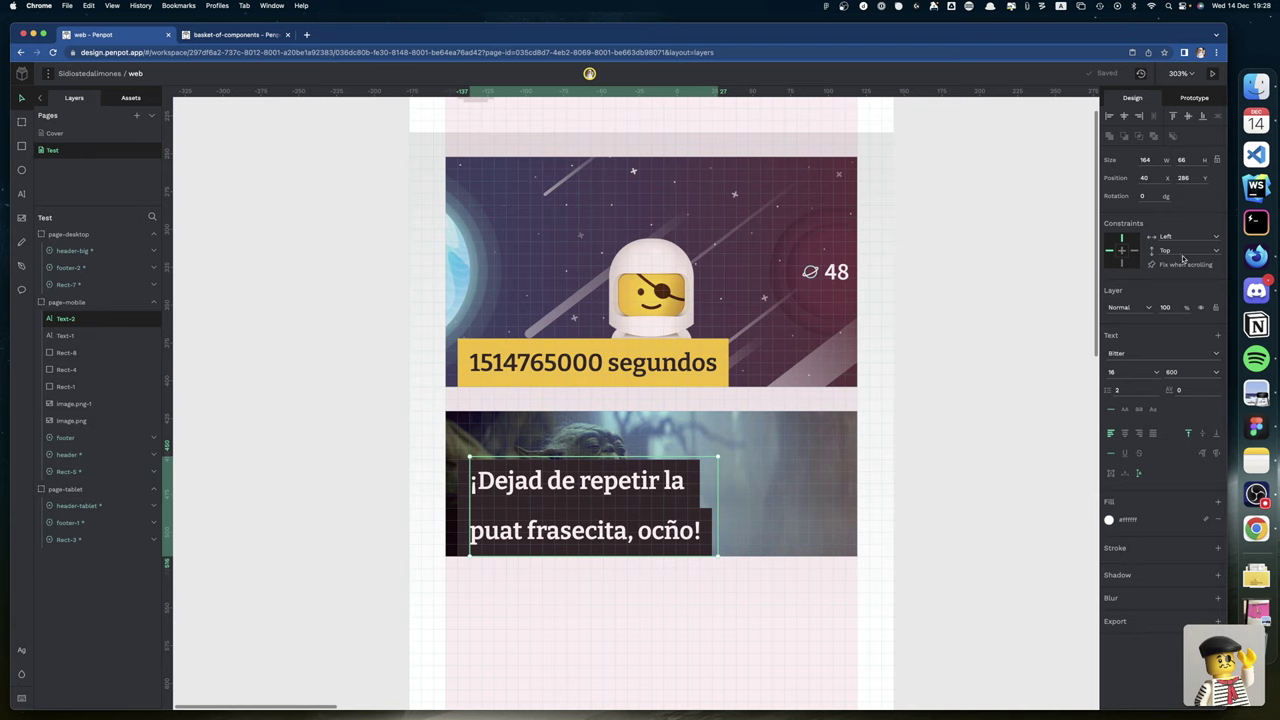
pyautogui.click(1189, 159)
pyautogui.hotkey('alt', 'space')
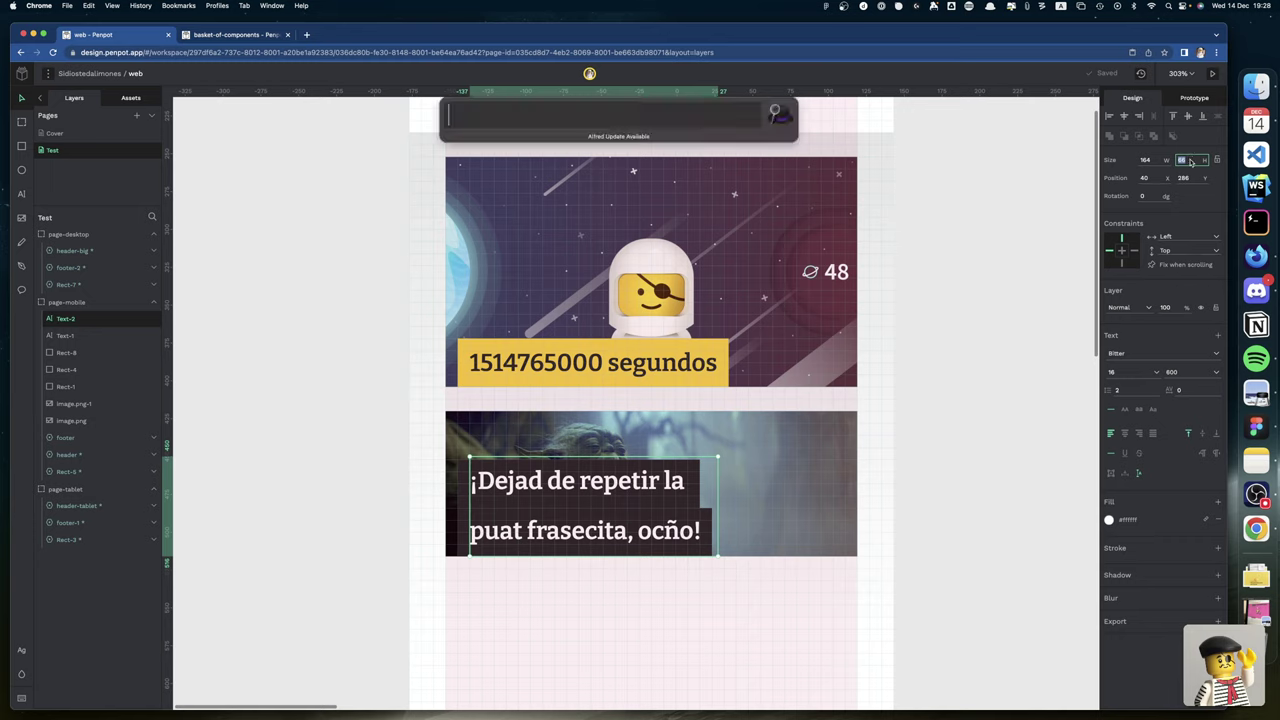
pyautogui.write('64')
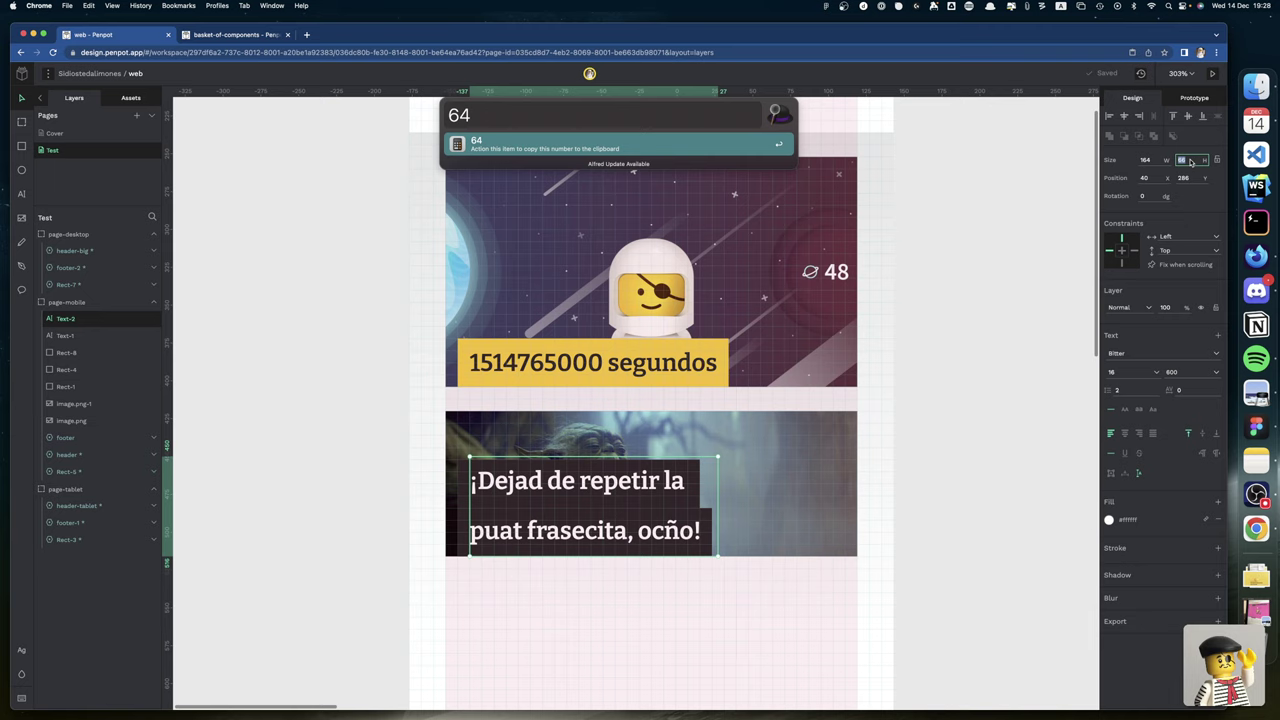
pyautogui.write('/8')
pyautogui.press('Return')
pyautogui.write('8')
pyautogui.press('Return')
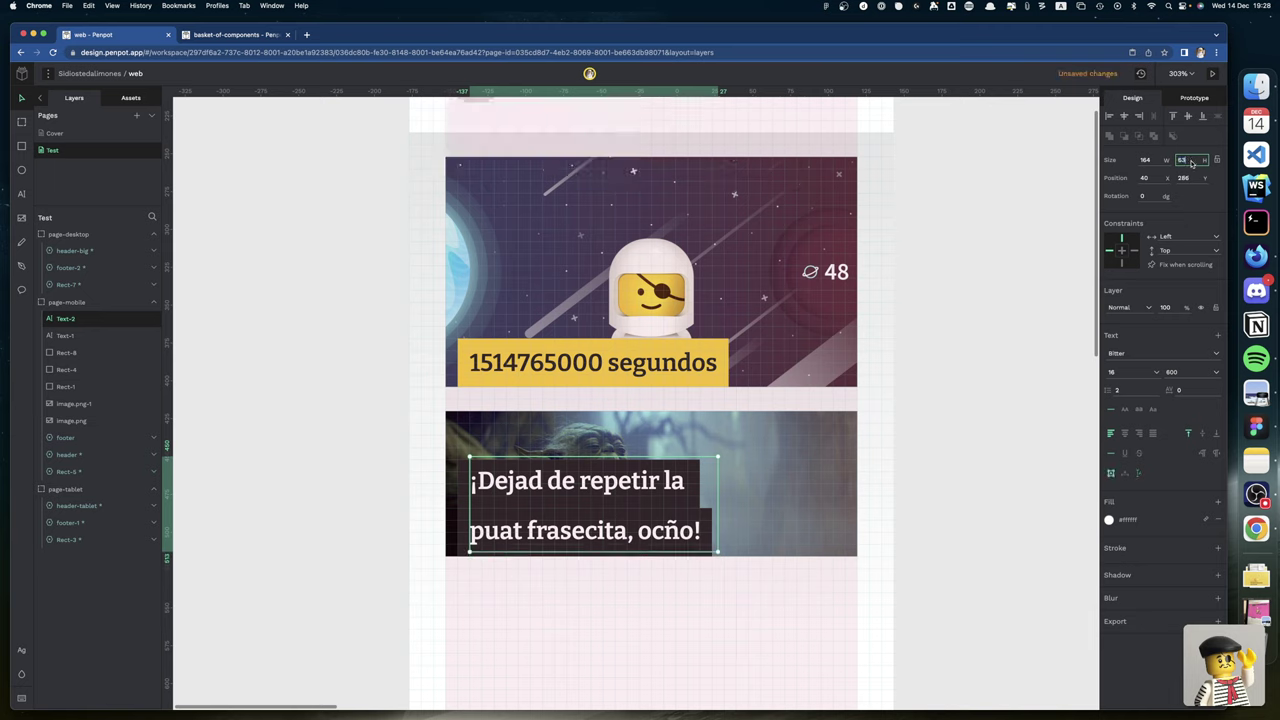
pyautogui.press('Up')
pyautogui.press('Up')
pyautogui.press('Up')
pyautogui.press('Up')
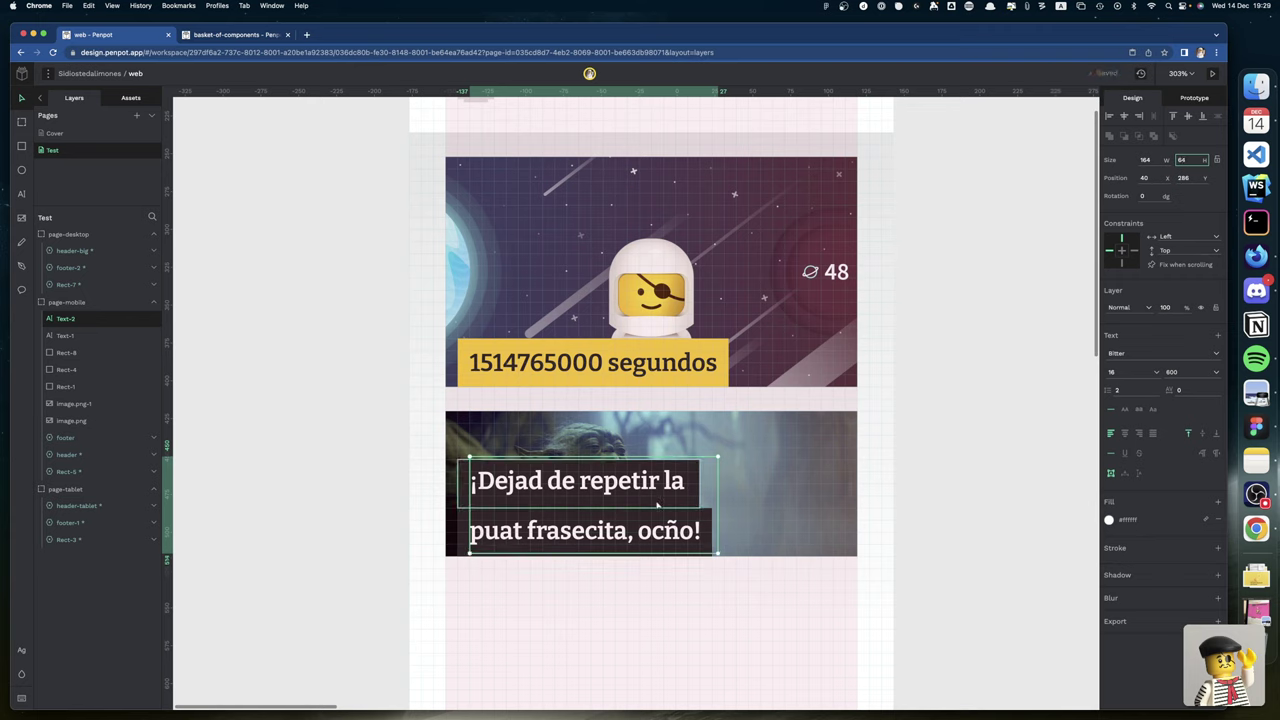
# Move the Yoda title's text box down to Y 288 and widen it to 240.
pyautogui.click(631, 487)
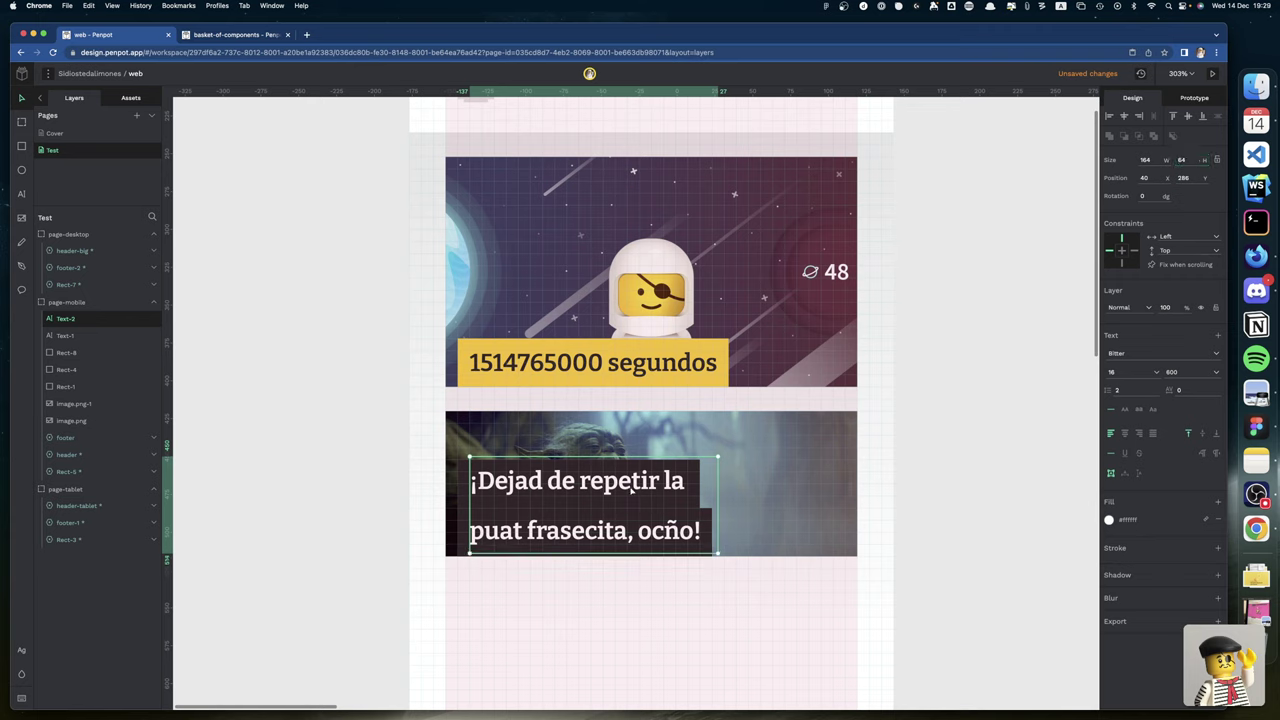
pyautogui.moveTo(631, 494); pyautogui.dragTo(665, 500)
pyautogui.hotkey('ctrl', 'z')
pyautogui.hotkey('ctrl', 'z')
pyautogui.hotkey('ctrl', 'z')
pyautogui.moveTo(571, 487); pyautogui.dragTo(569, 486)
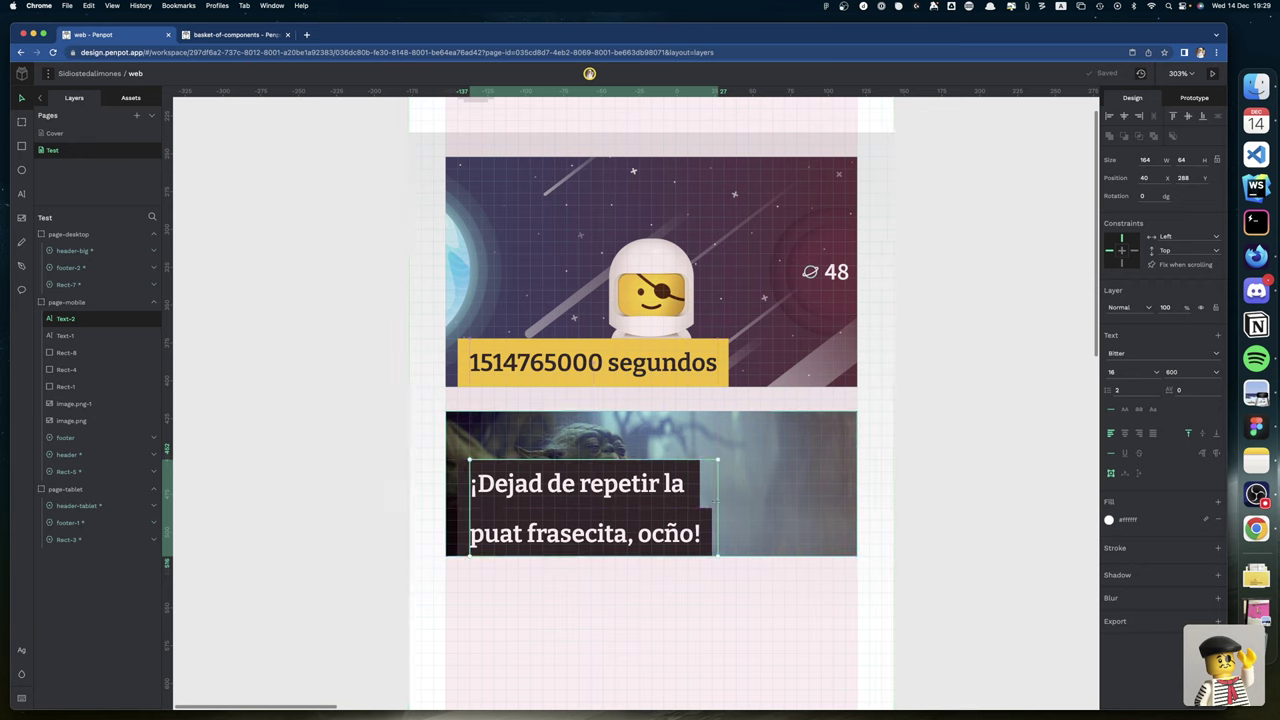
pyautogui.moveTo(715, 501); pyautogui.dragTo(830, 507)
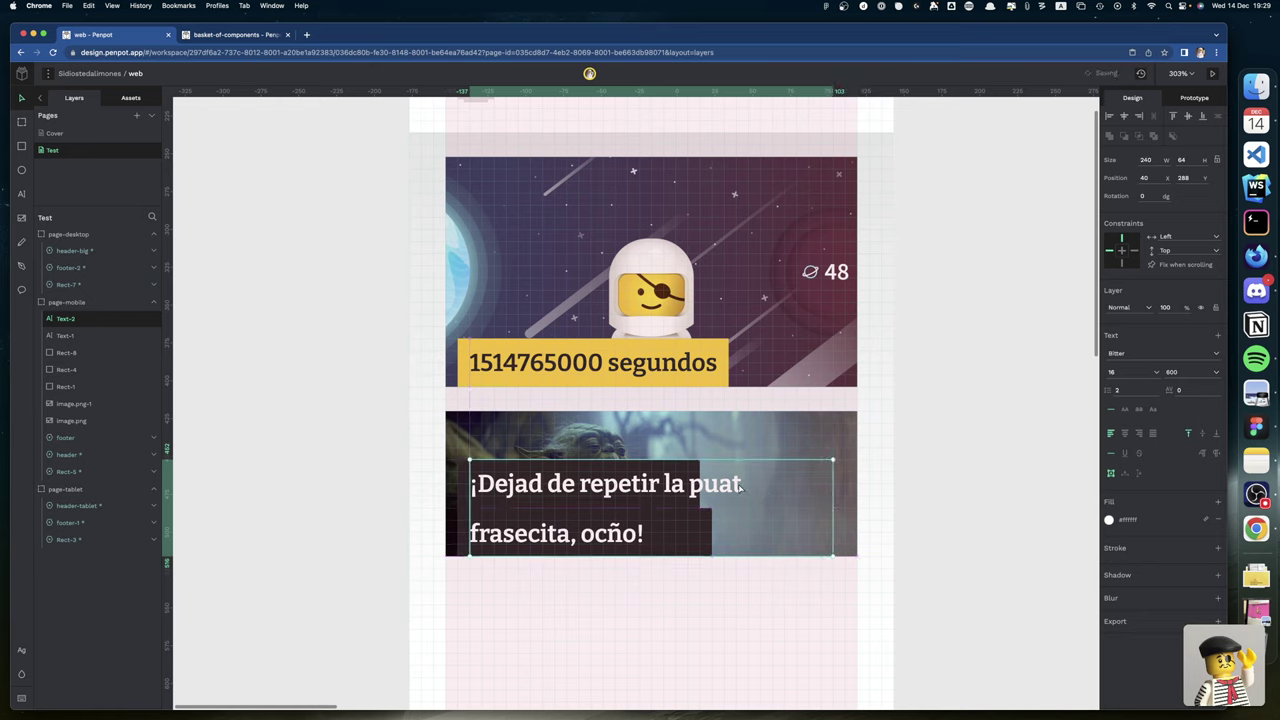
# Resize the Yoda title's dark backgrounds to the rewrapped text, 200 wide behind the first line and 132 behind the second.
pyautogui.click(678, 527)
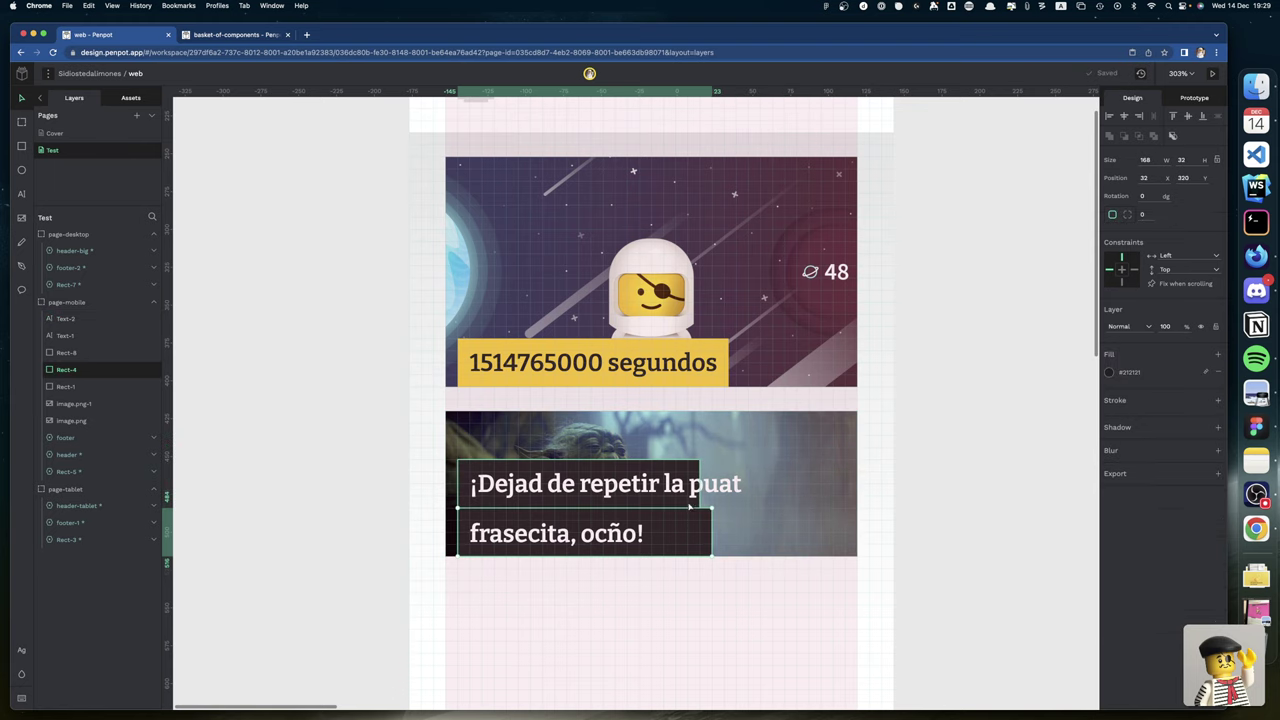
pyautogui.click(677, 480)
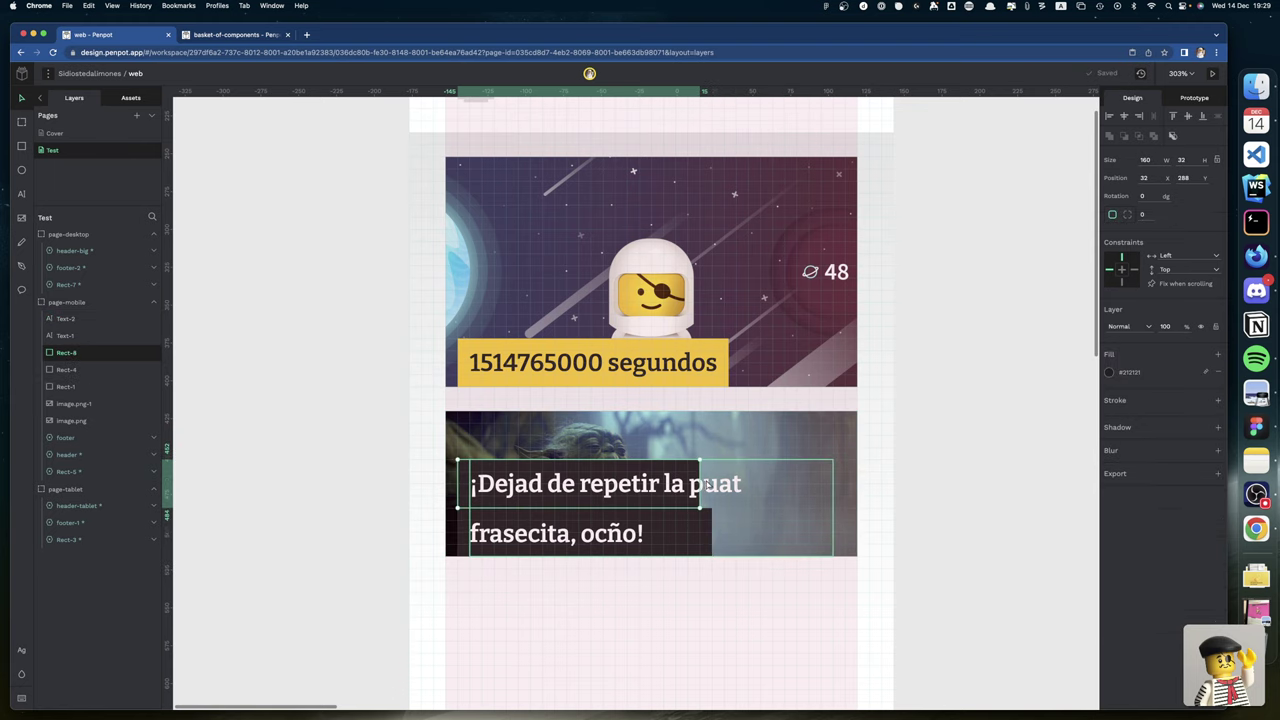
pyautogui.hscroll(-1, 703, 480)
pyautogui.hscroll(-1, 703, 481)
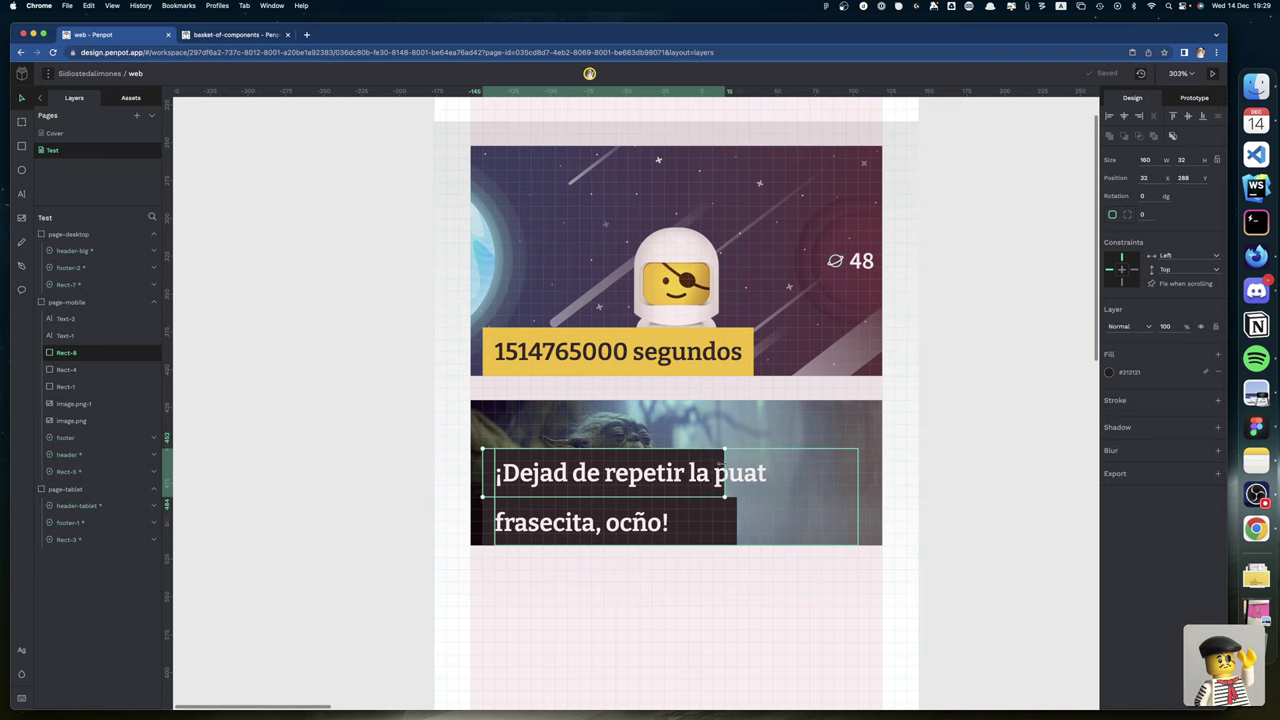
pyautogui.moveTo(725, 464); pyautogui.dragTo(771, 466)
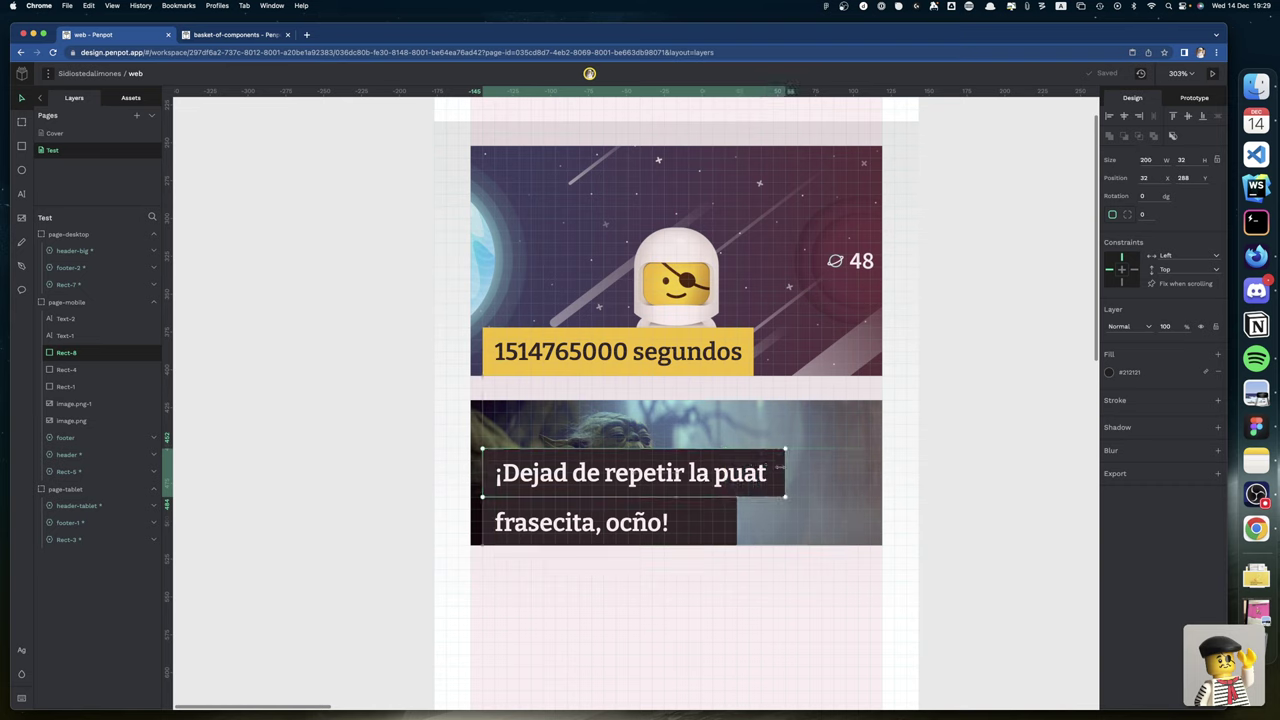
pyautogui.click(735, 525)
pyautogui.moveTo(736, 524); pyautogui.dragTo(682, 524)
pyautogui.click(750, 590)
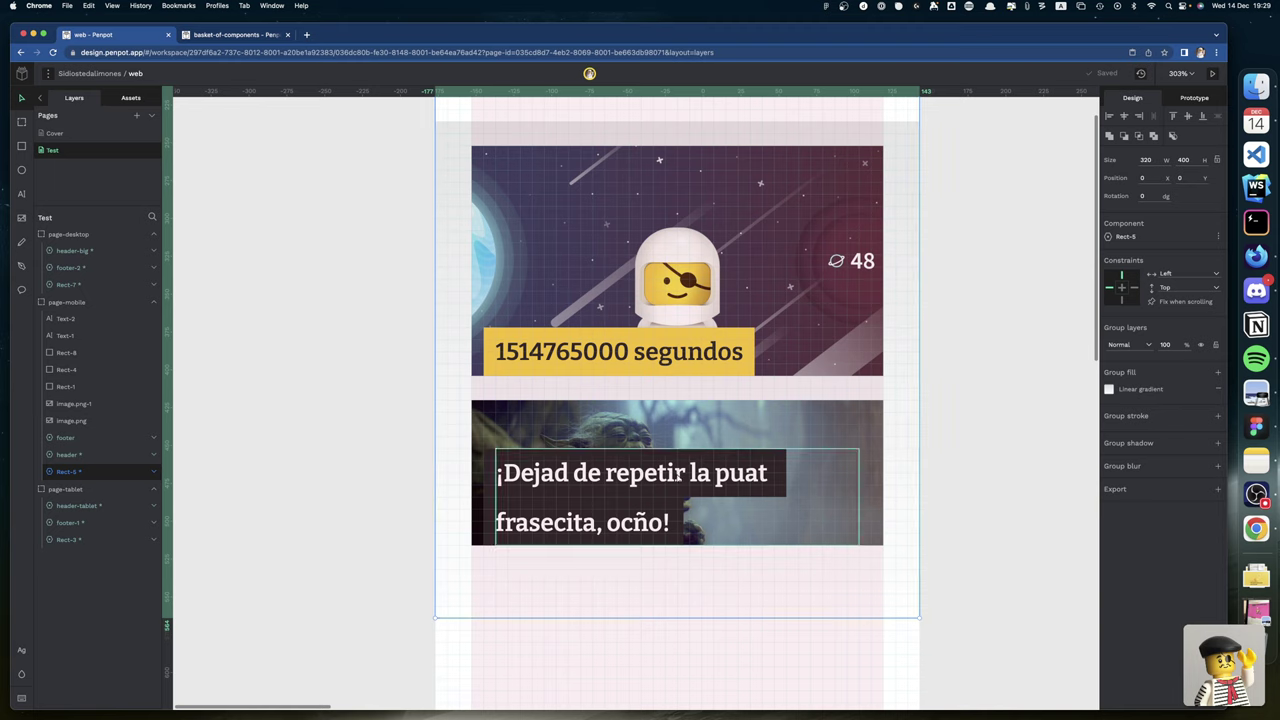
# Set the Yoda title's line height to 24/16 (1.5).
pyautogui.click(678, 474)
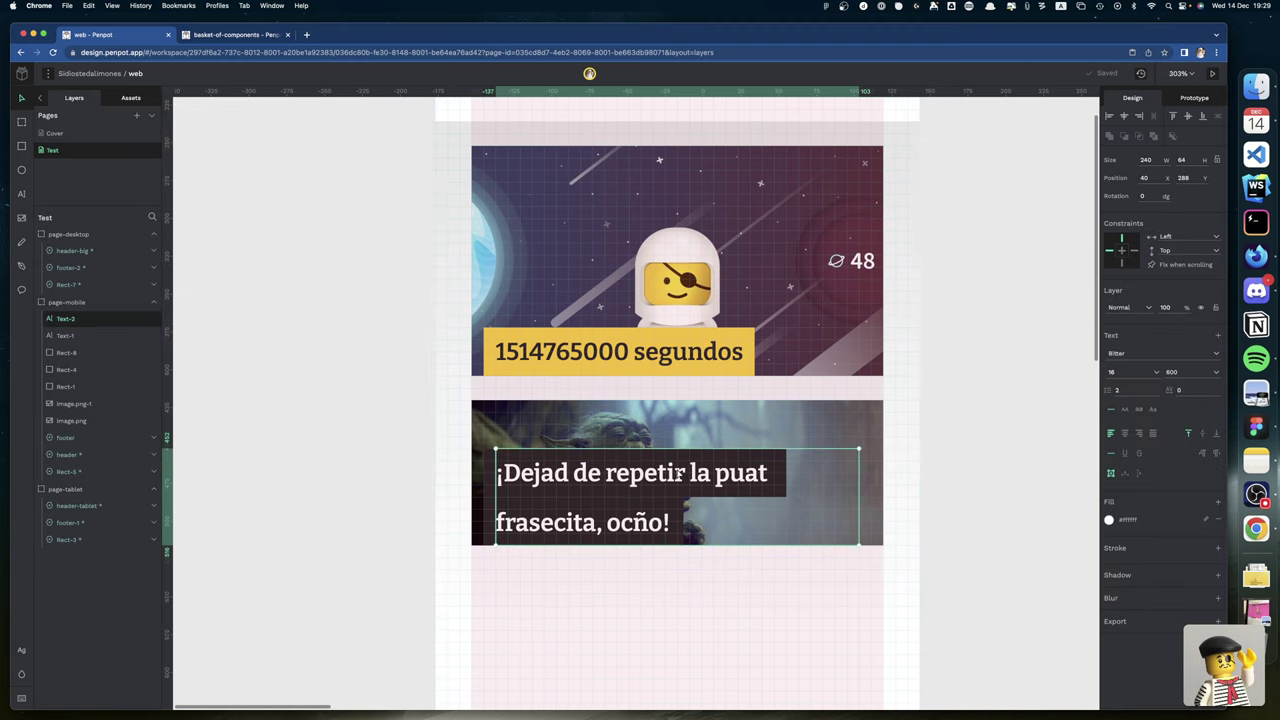
pyautogui.click(1125, 391)
pyautogui.press('BackSpace')
pyautogui.write('24/16')
pyautogui.press('Return')
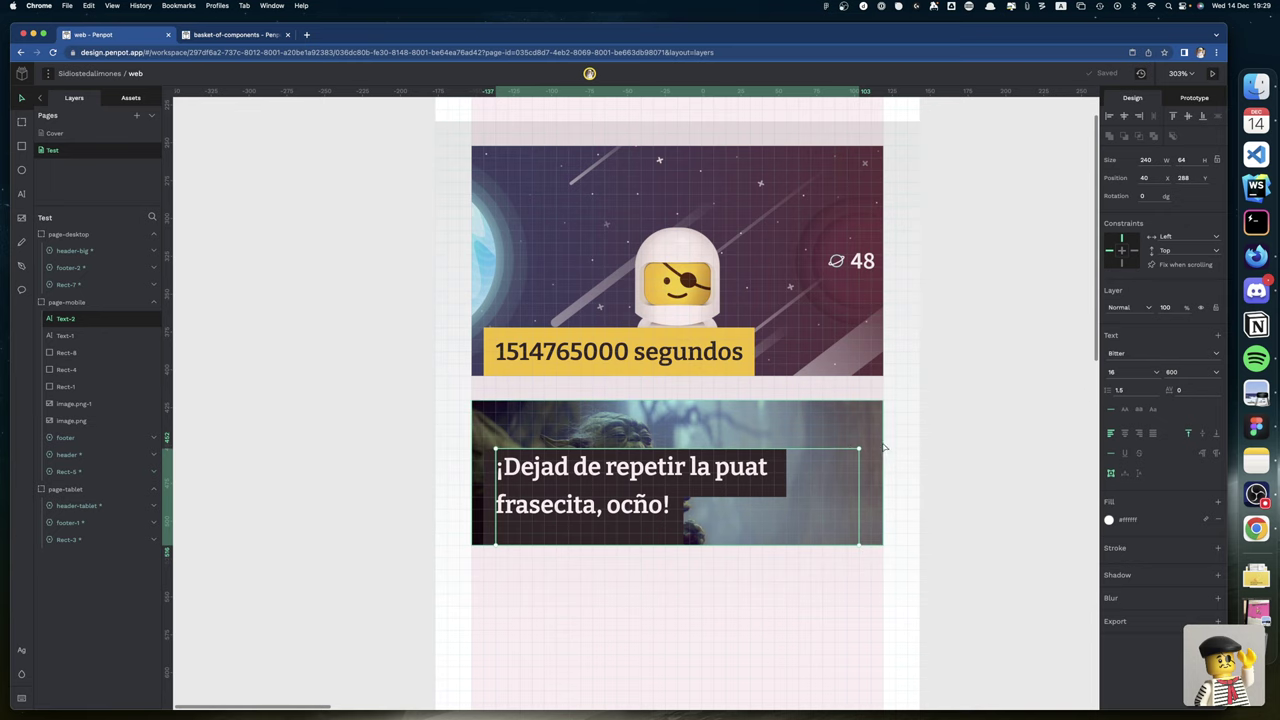
# Set the Yoda title's text box height to 48 and move it down to Y 304, ending at the image's bottom edge.
pyautogui.click(1139, 474)
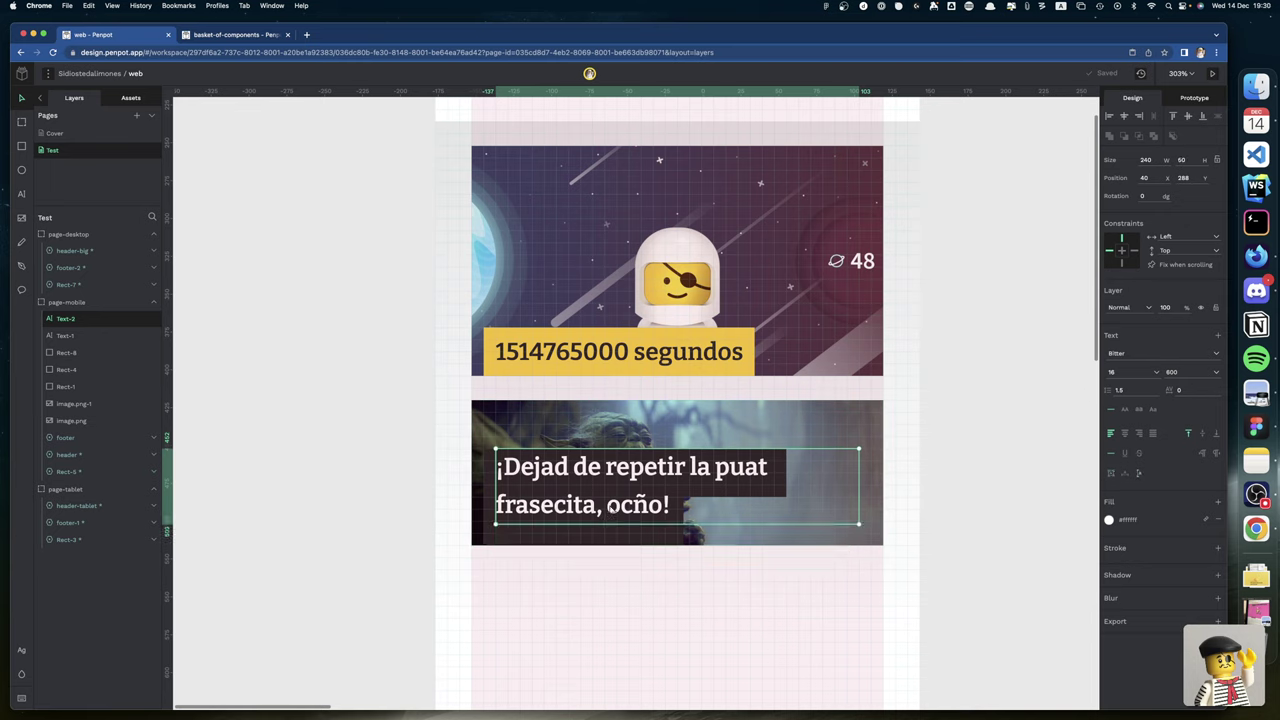
pyautogui.moveTo(612, 507); pyautogui.dragTo(609, 527)
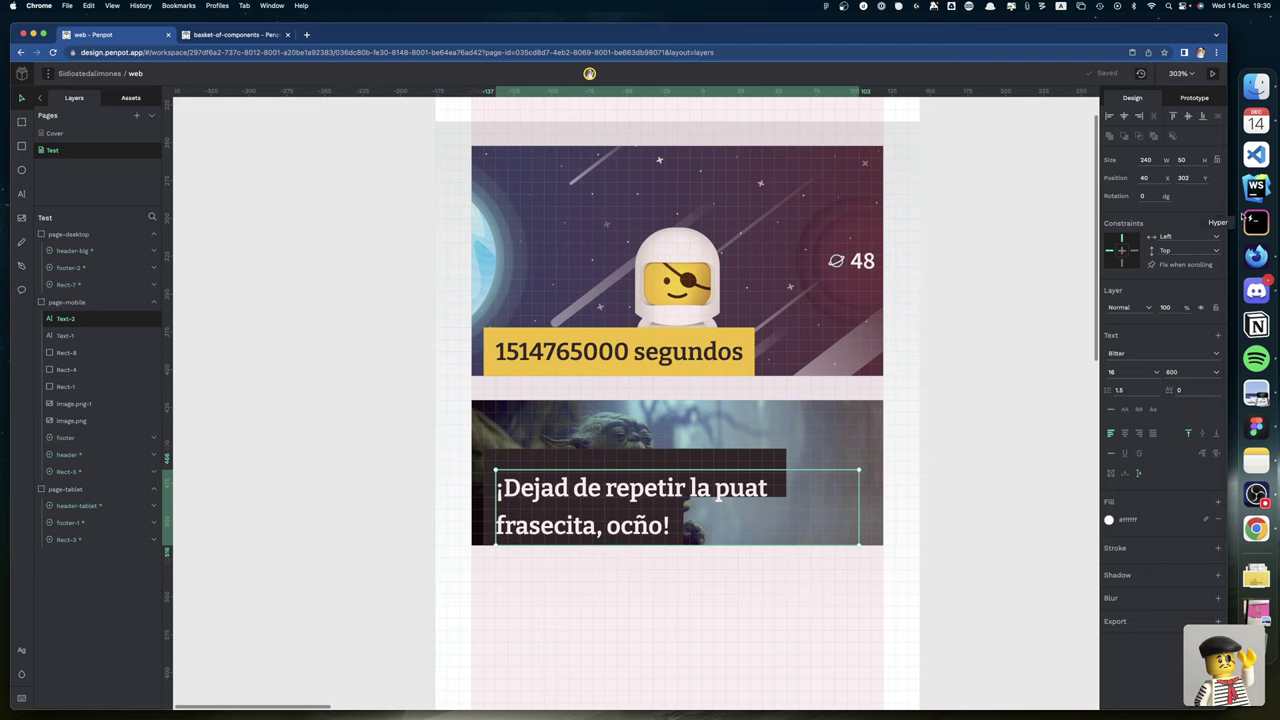
pyautogui.click(1190, 159)
pyautogui.write('48')
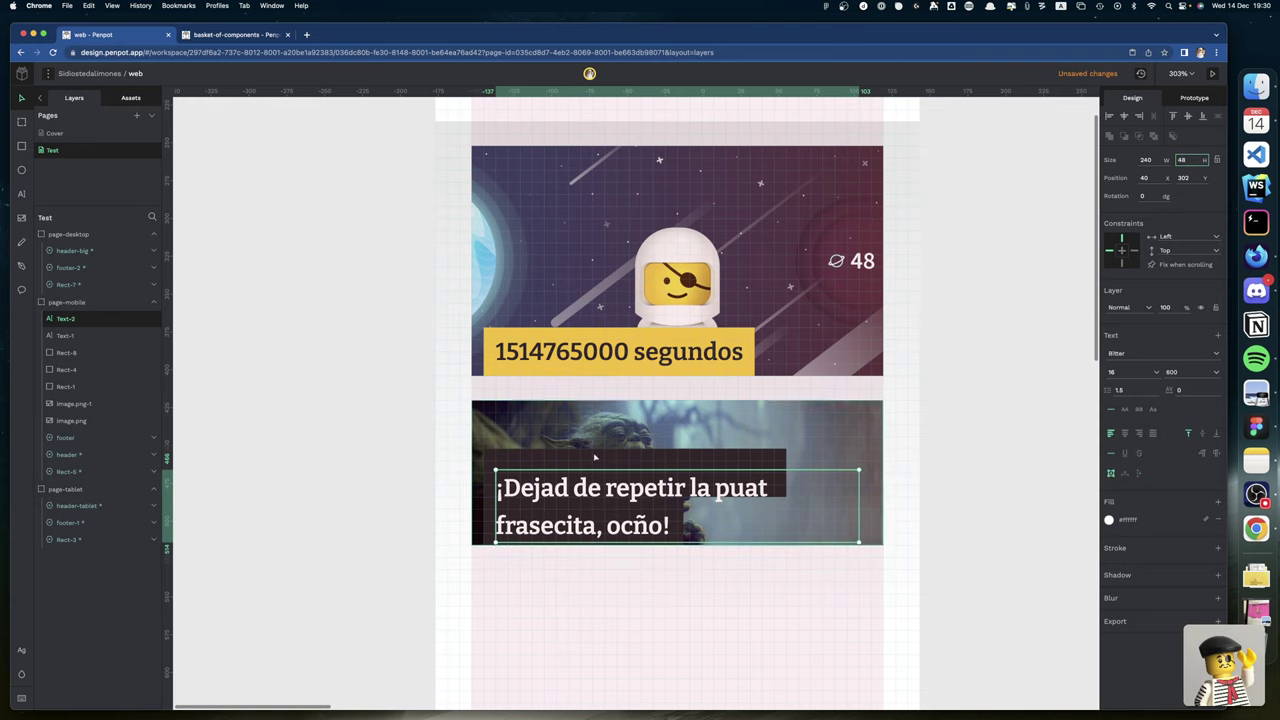
pyautogui.moveTo(550, 487); pyautogui.dragTo(550, 490)
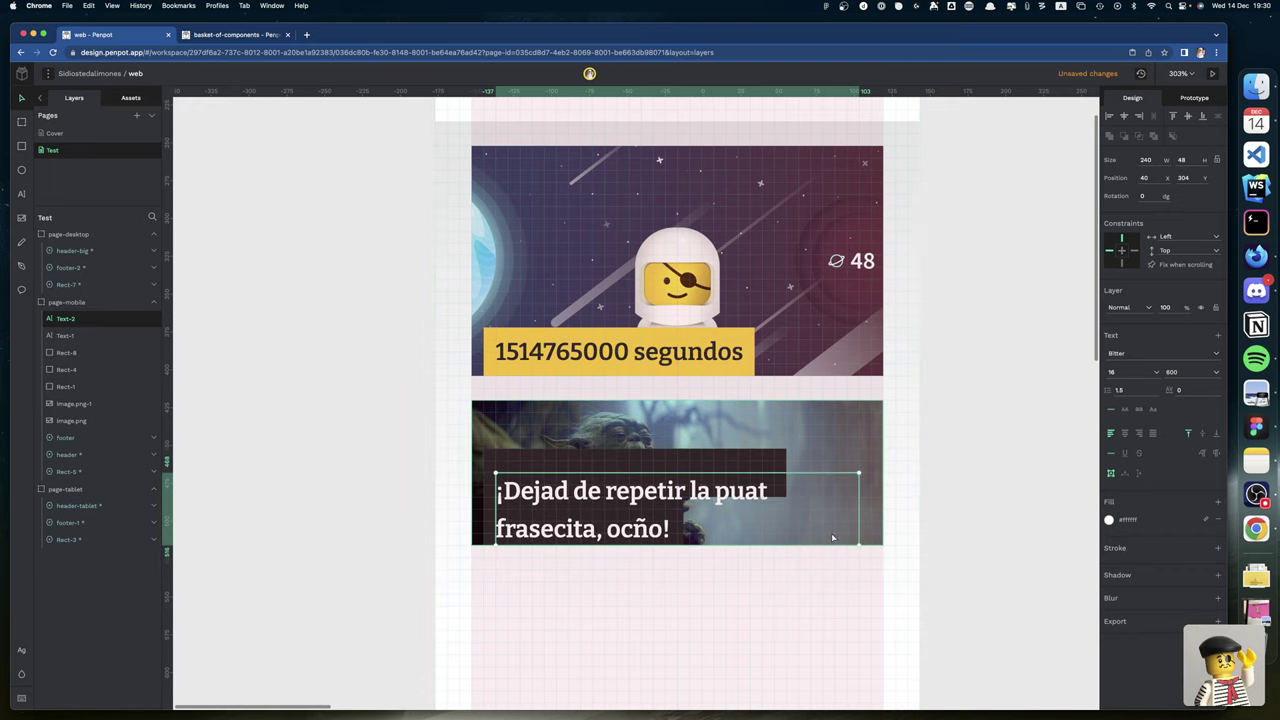
# Resize the dark background behind the Yoda title's first line to a height of 24, starting at Y 304.
pyautogui.hscroll(1, 700, 500)
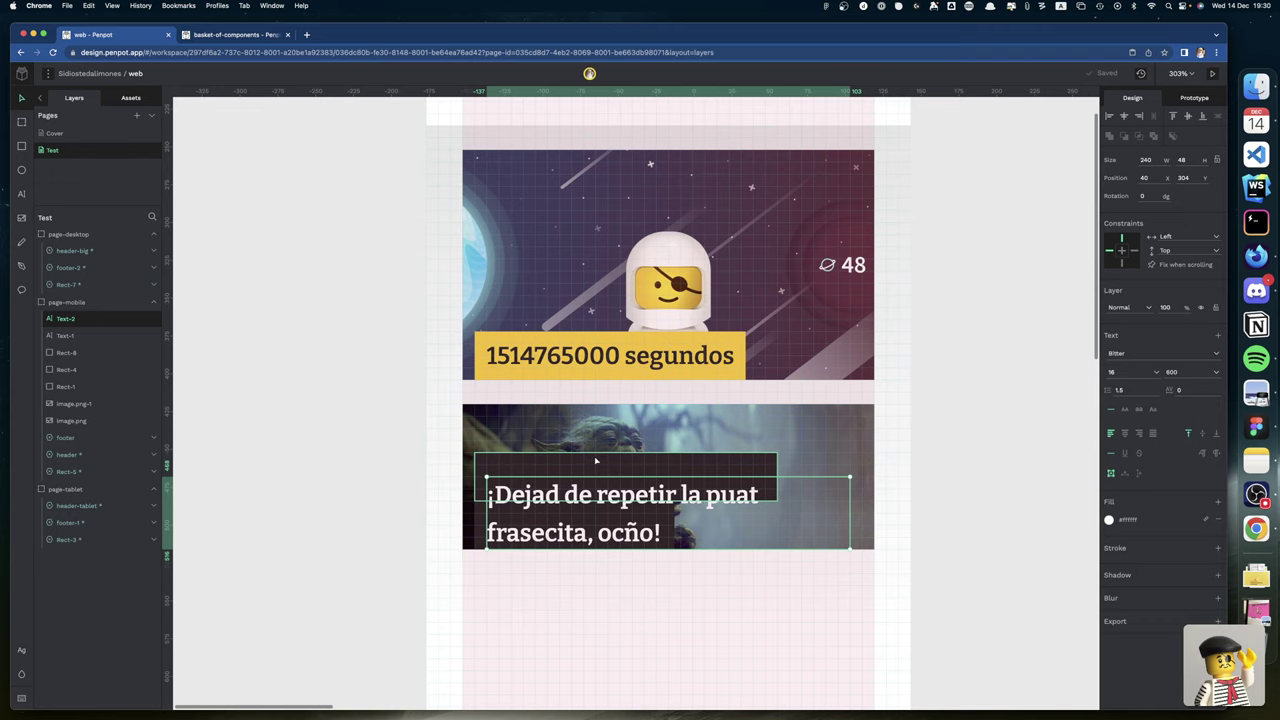
pyautogui.click(588, 461)
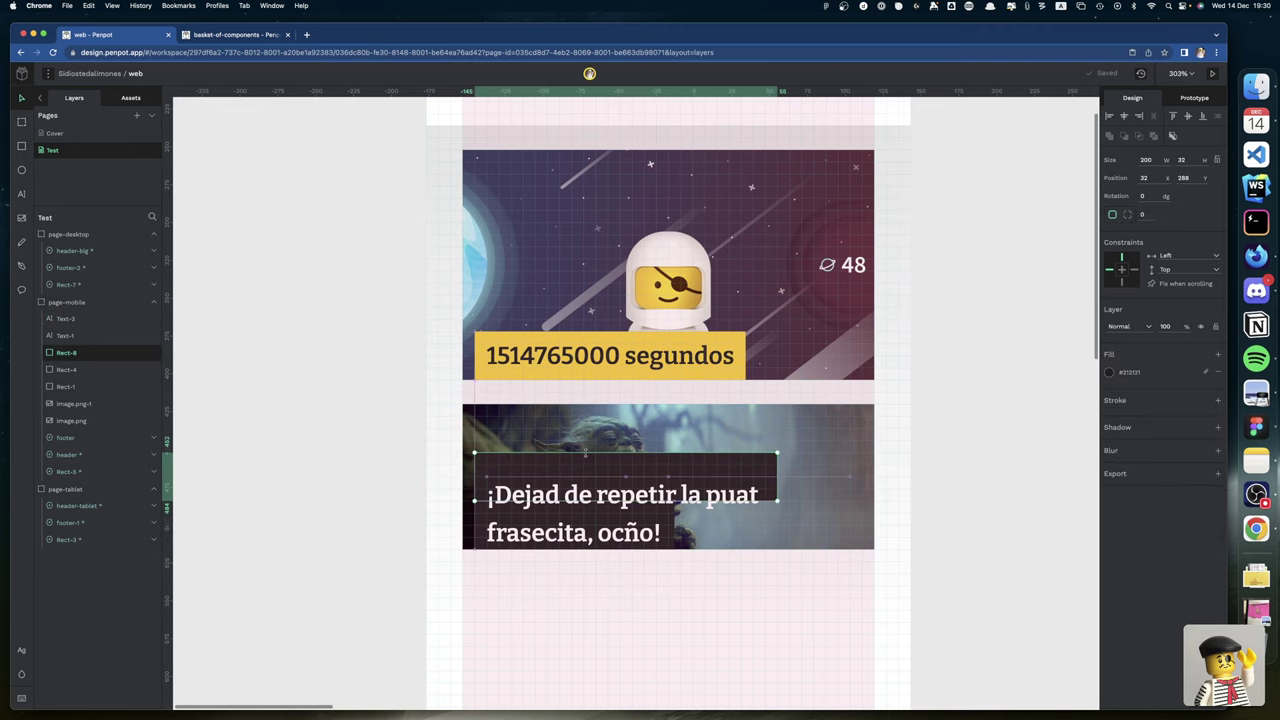
pyautogui.moveTo(585, 452); pyautogui.dragTo(581, 466)
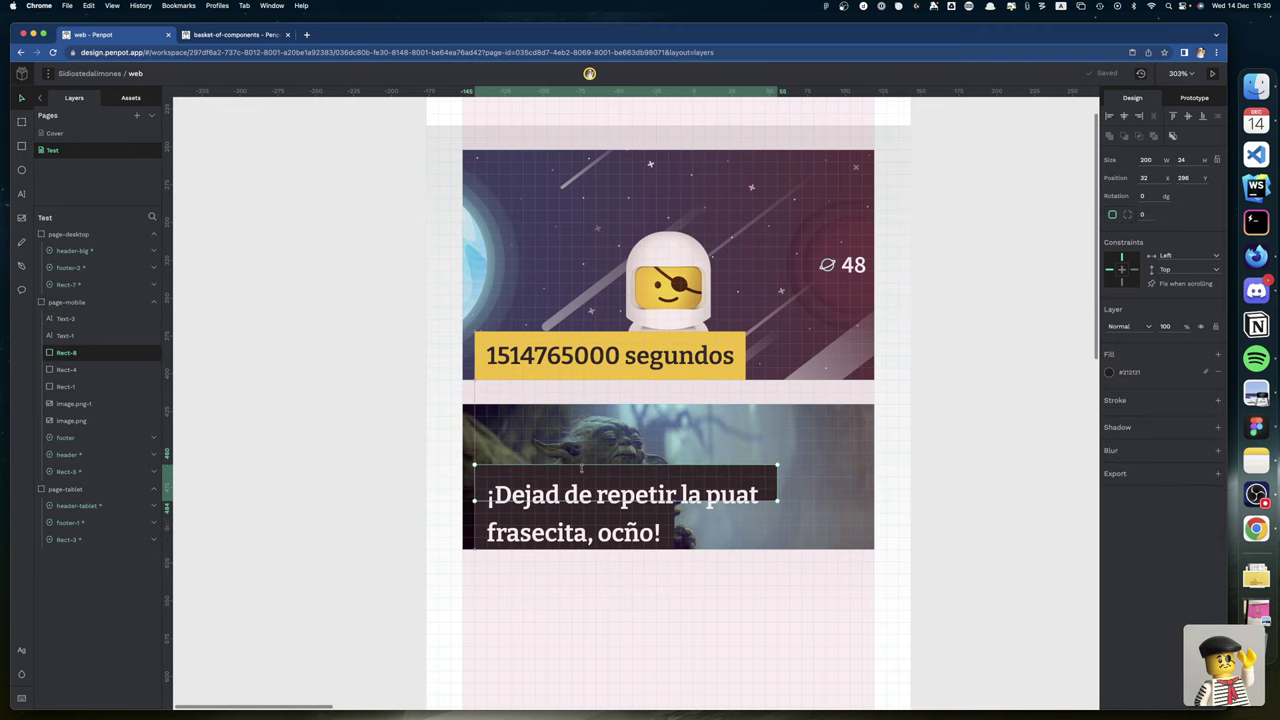
pyautogui.moveTo(581, 467); pyautogui.dragTo(581, 477)
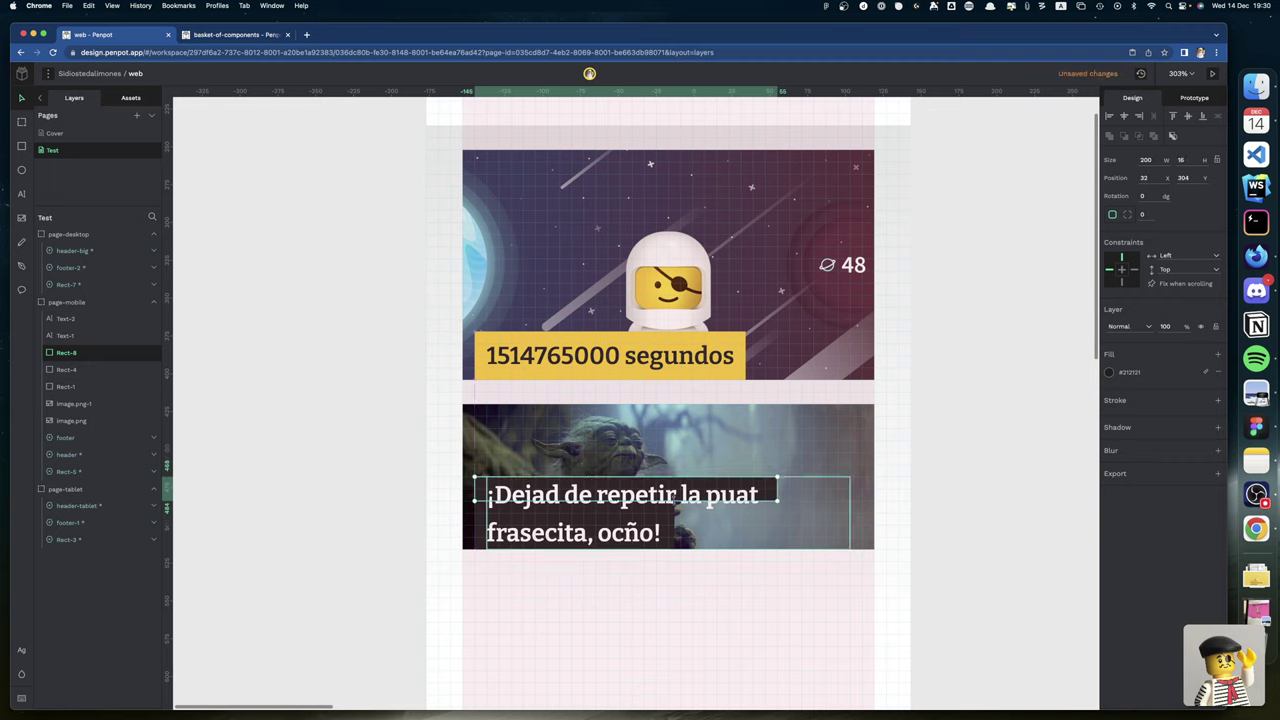
pyautogui.moveTo(680, 500); pyautogui.dragTo(680, 511)
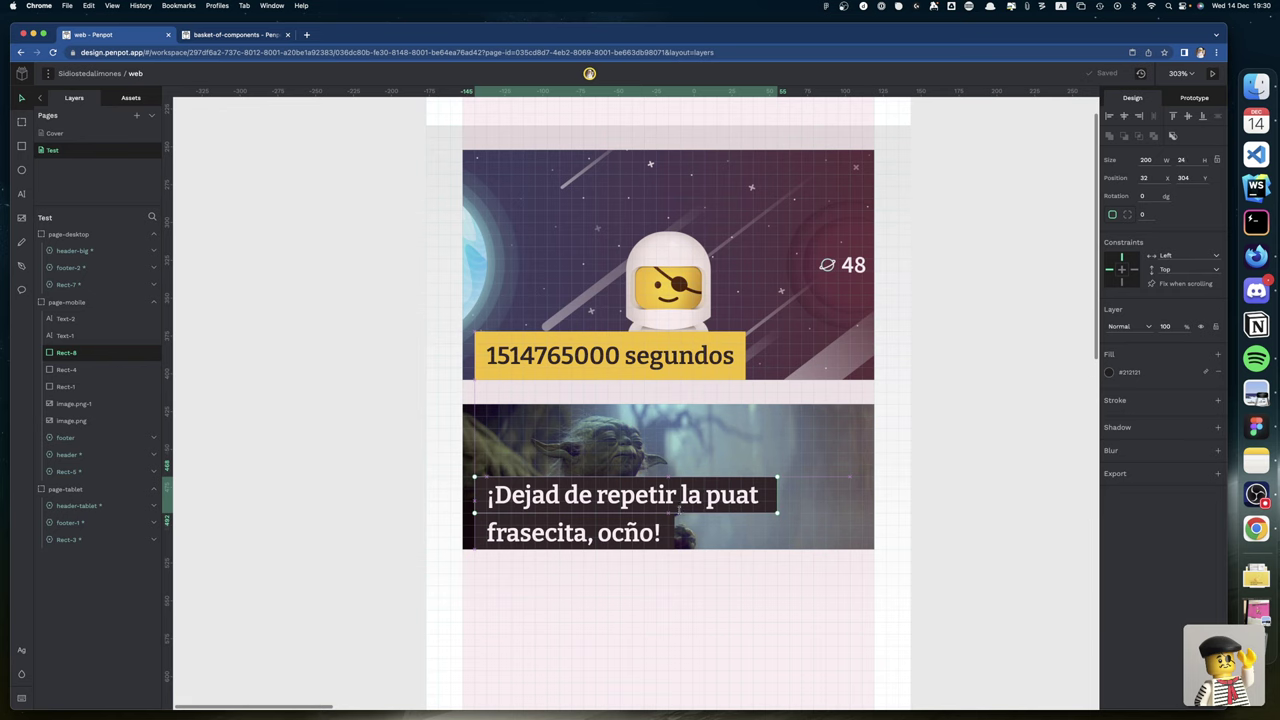
# Reduce the dark background behind the Yoda title's second line to a height of 24, keeping its bottom on the image's edge.
pyautogui.click(481, 517)
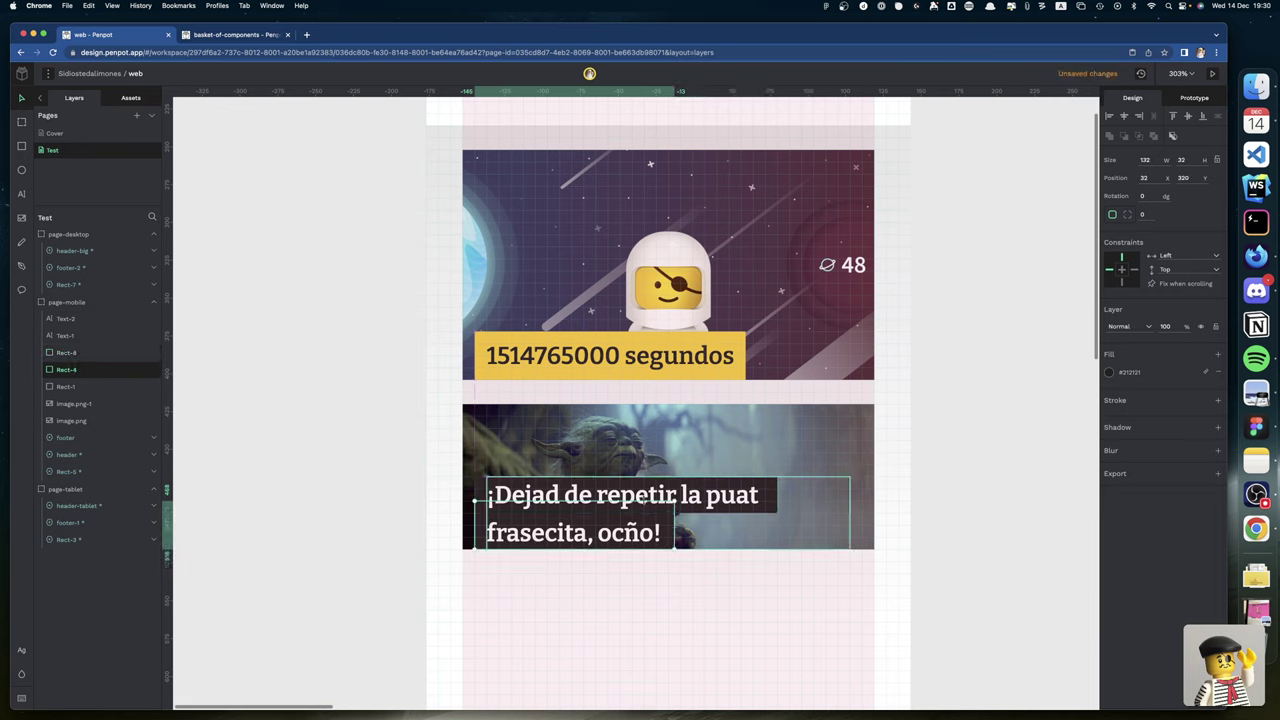
pyautogui.moveTo(642, 500); pyautogui.dragTo(644, 506)
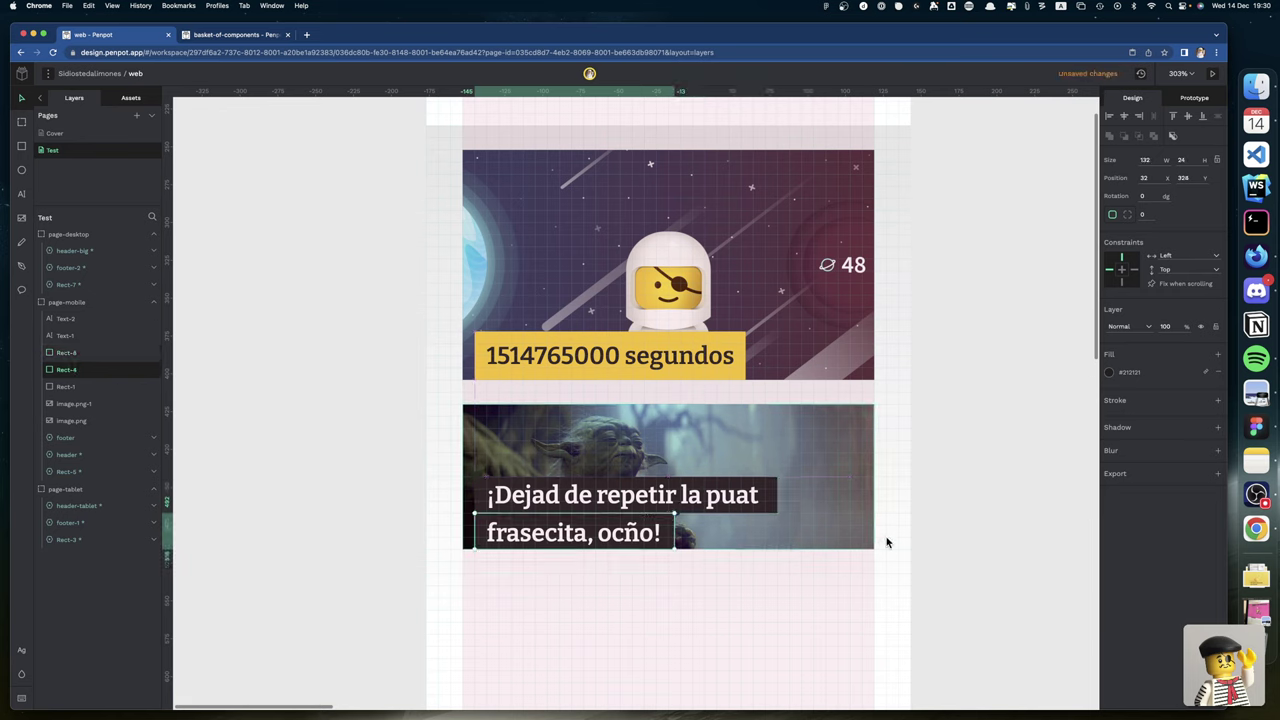
pyautogui.click(939, 542)
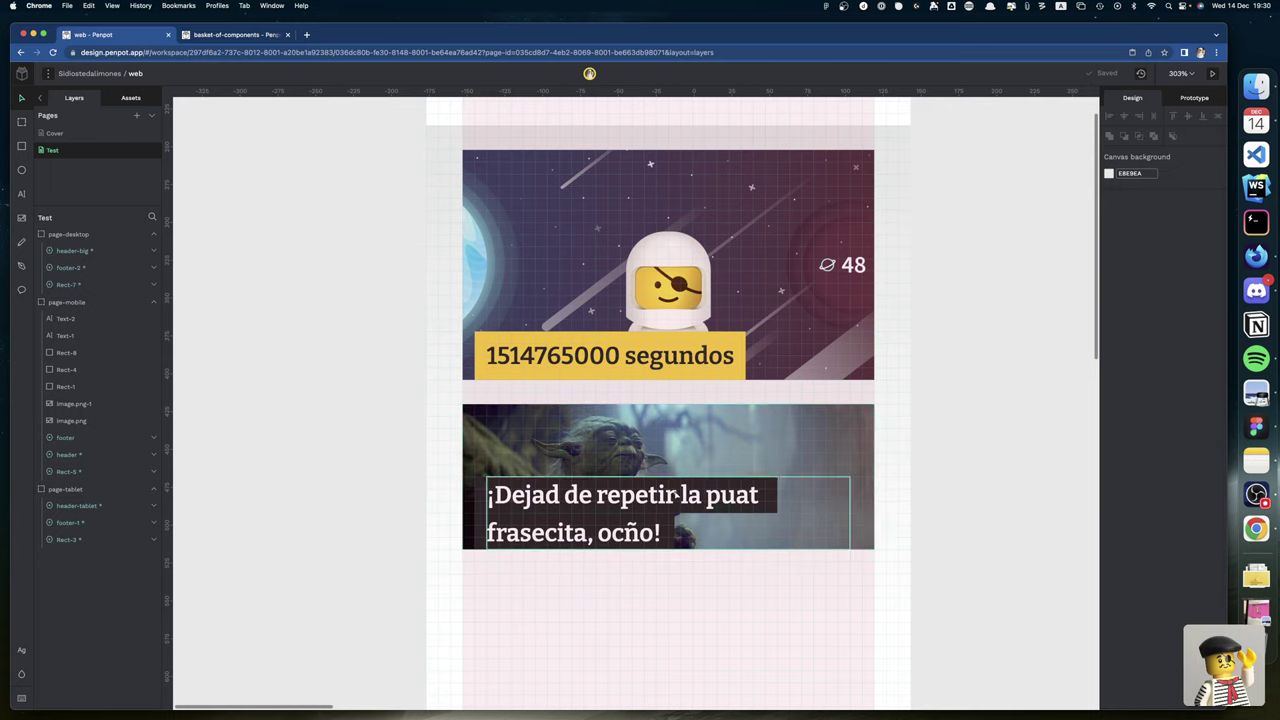
# Move the Yoda title text left to X 36 and narrow the first line's dark background to a width of 188.
pyautogui.hscroll(-3, 640, 495)
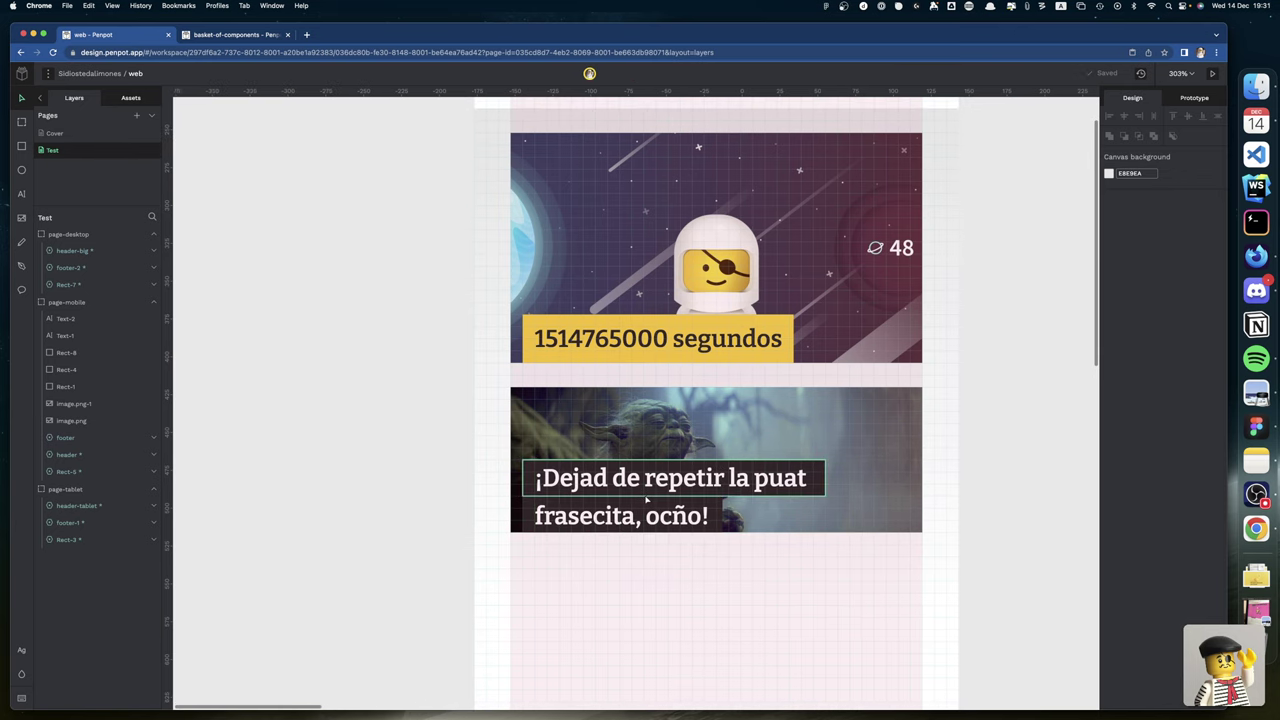
pyautogui.hscroll(2, 610, 490)
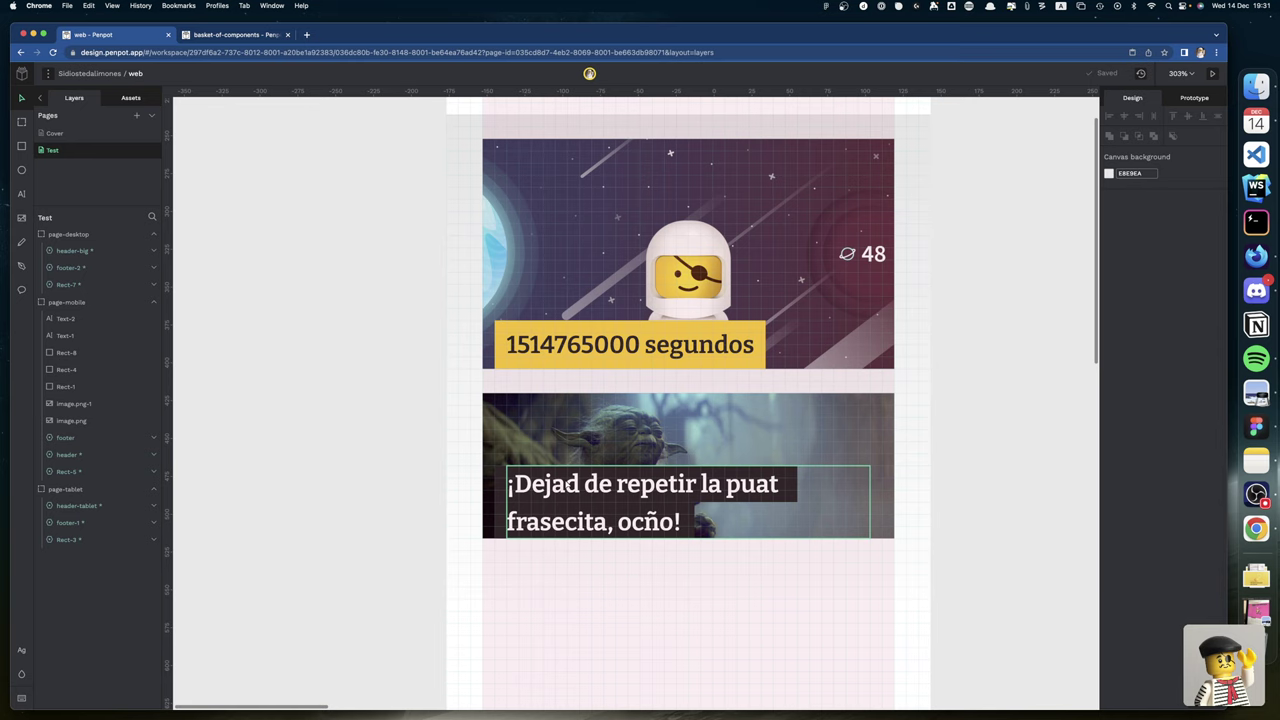
pyautogui.click(615, 488)
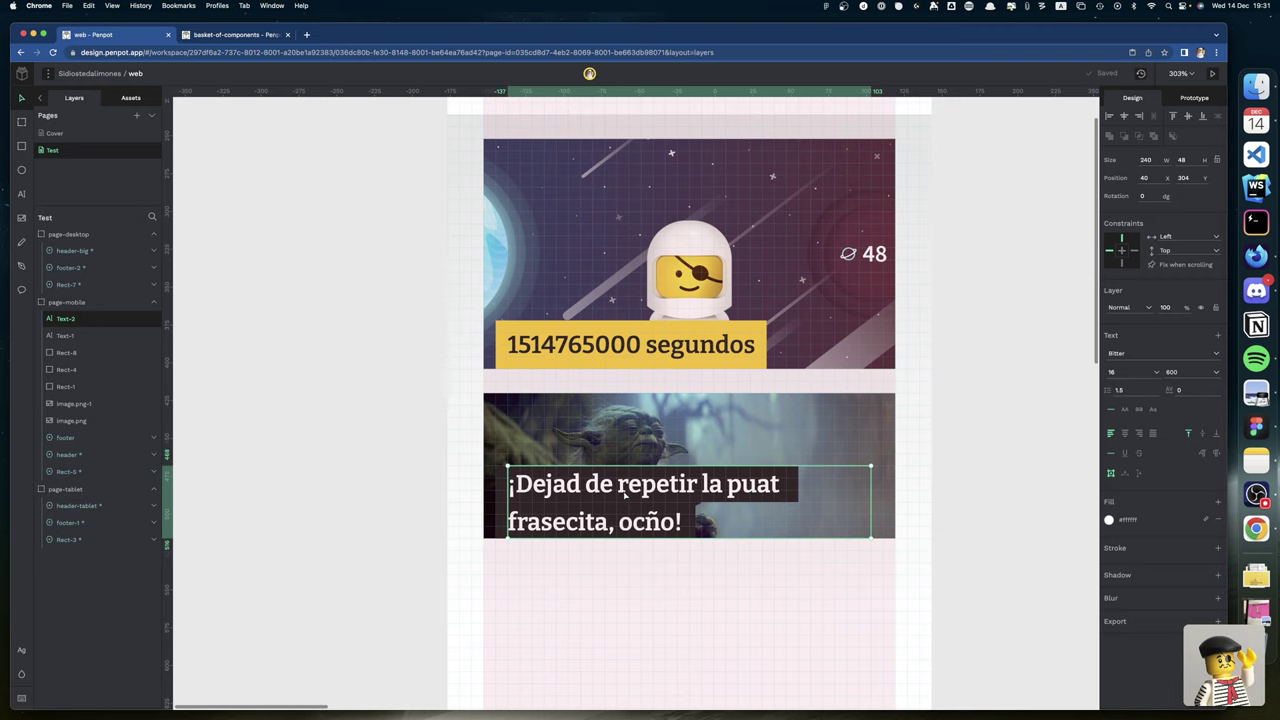
pyautogui.moveTo(622, 487); pyautogui.dragTo(616, 487)
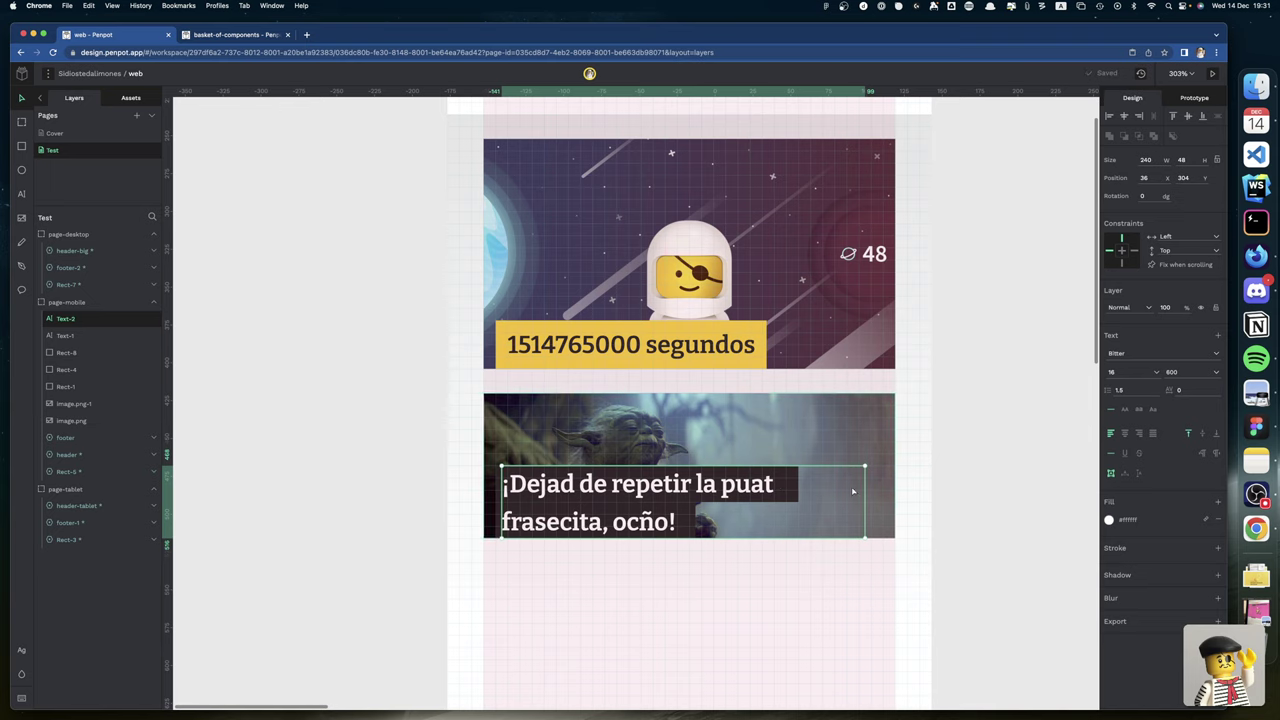
pyautogui.click(1001, 508)
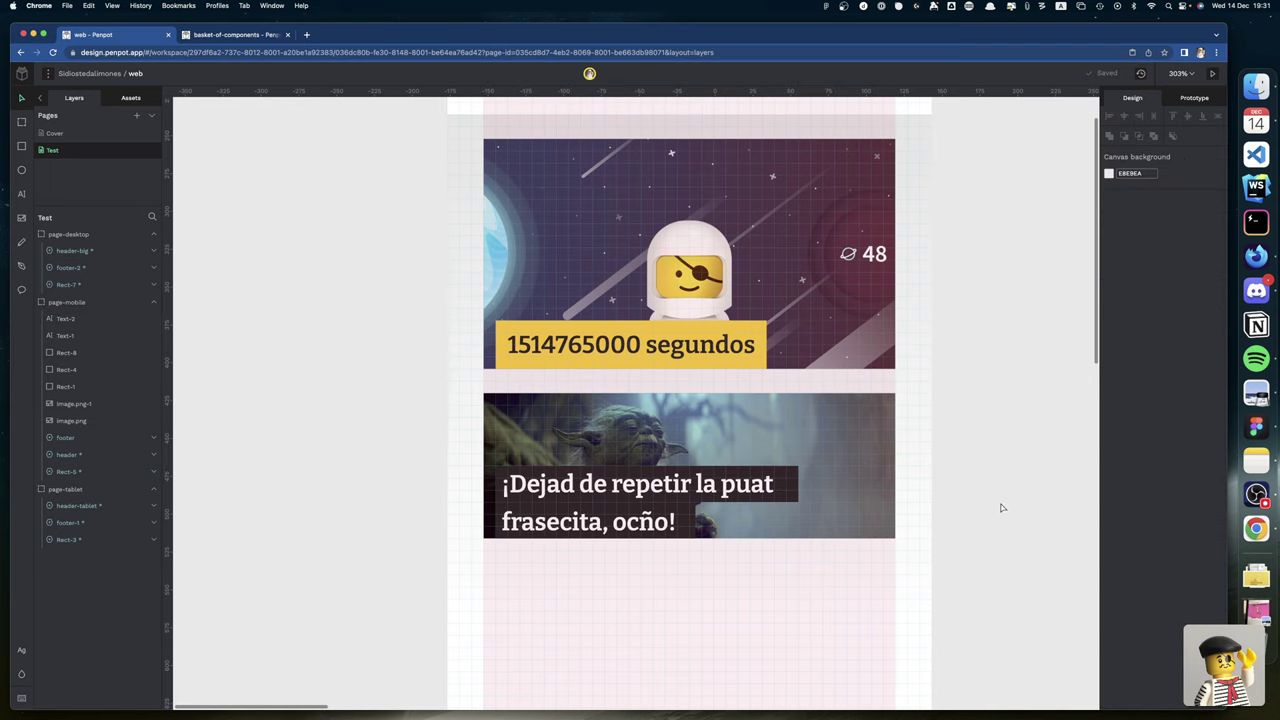
pyautogui.click(790, 484)
pyautogui.moveTo(793, 482); pyautogui.dragTo(782, 484)
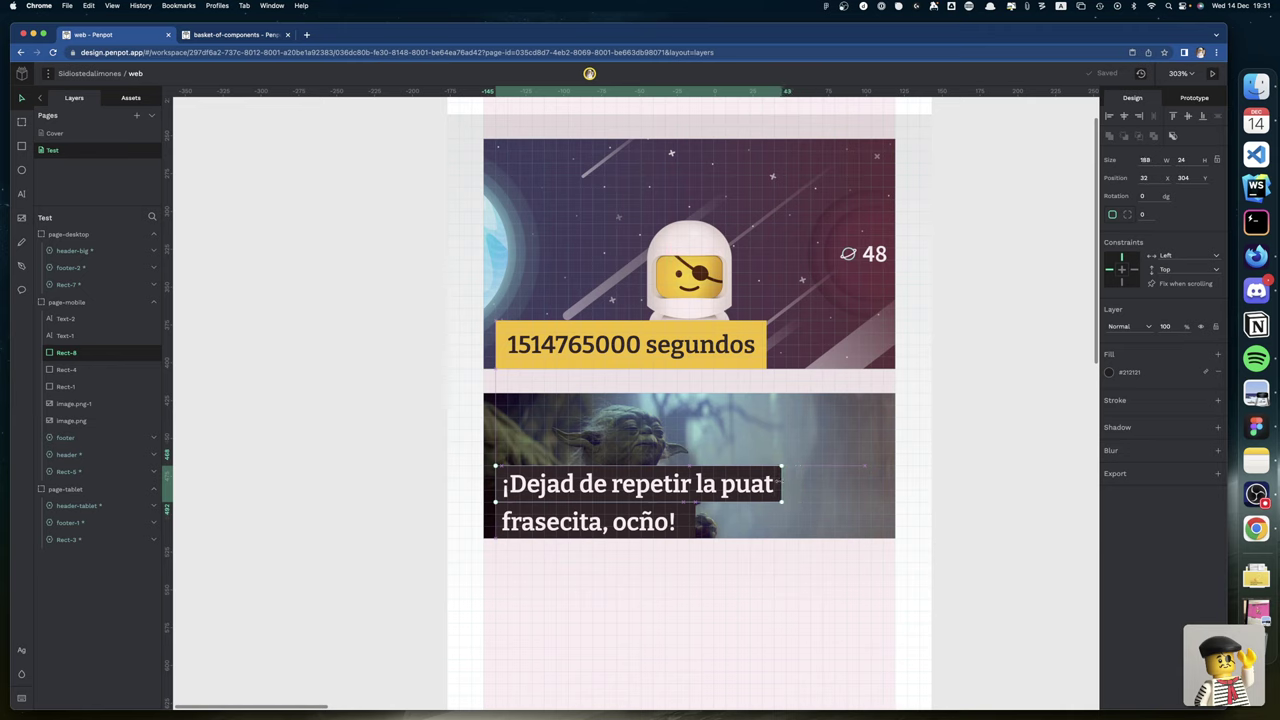
# Narrow the dark background behind the Yoda title's second line to a width of 124.
pyautogui.click(686, 527)
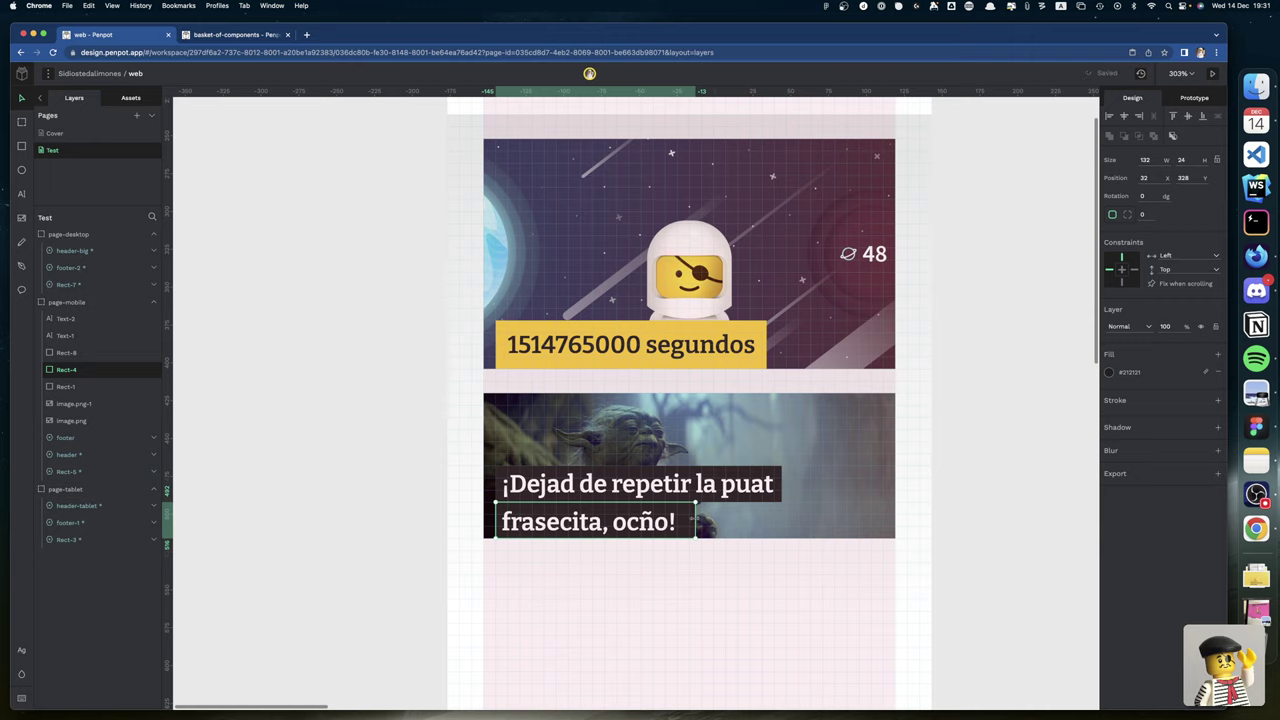
pyautogui.moveTo(689, 520); pyautogui.dragTo(683, 520)
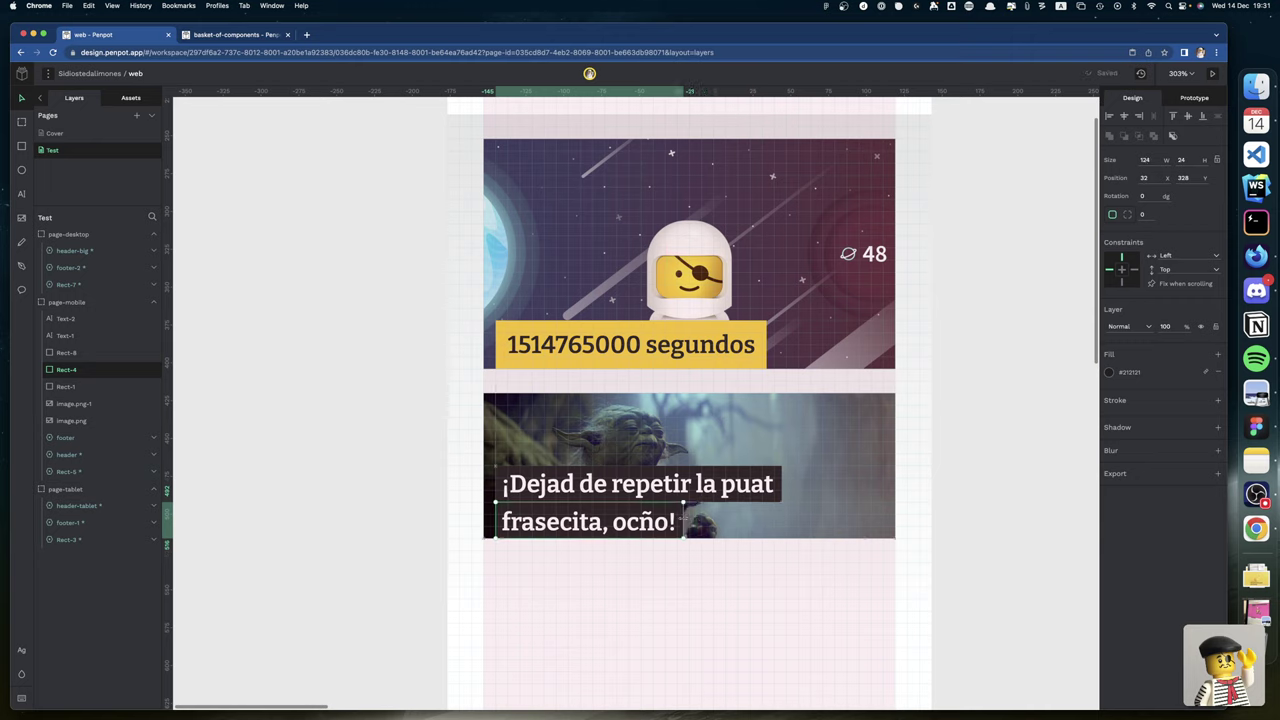
pyautogui.click(971, 521)
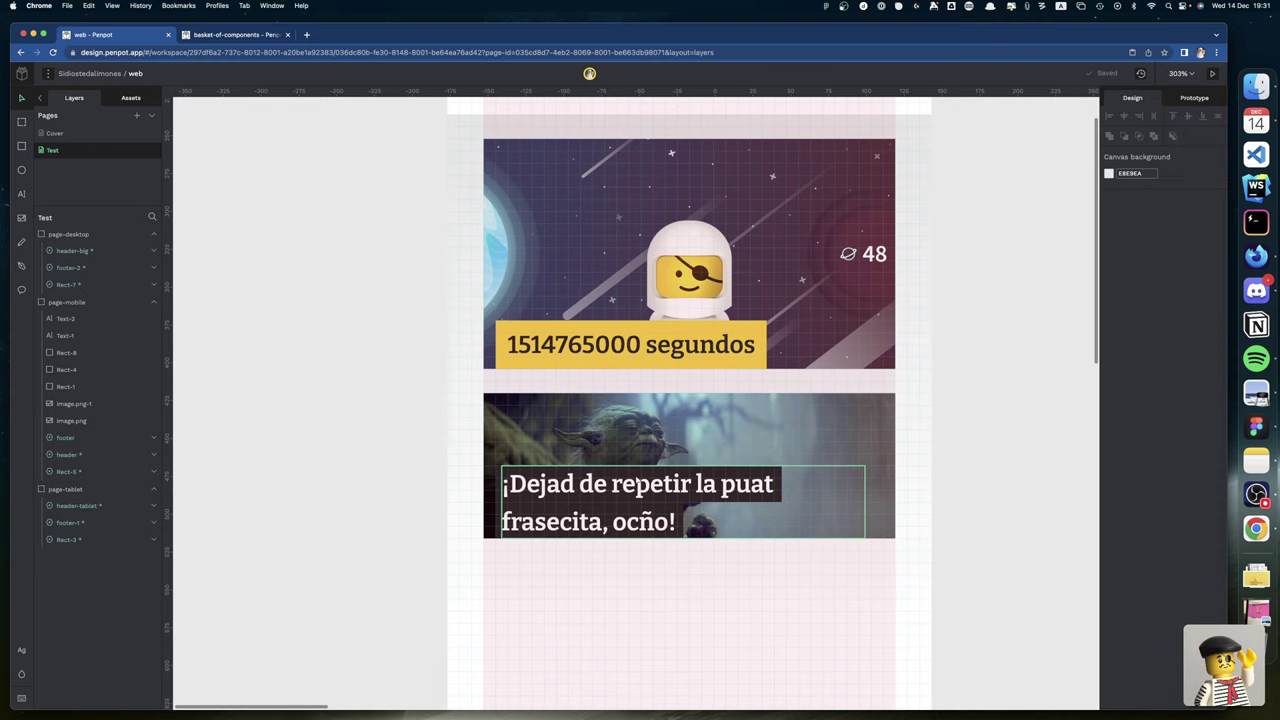
pyautogui.click(770, 478)
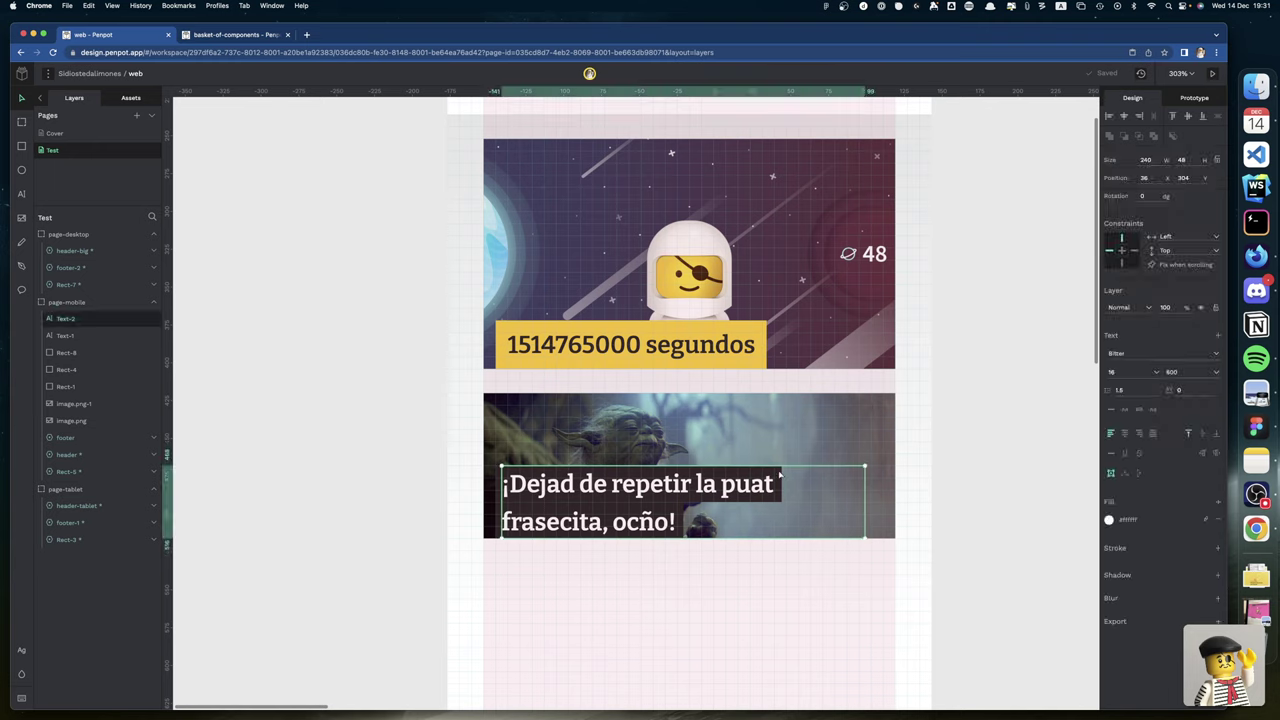
pyautogui.click(934, 500)
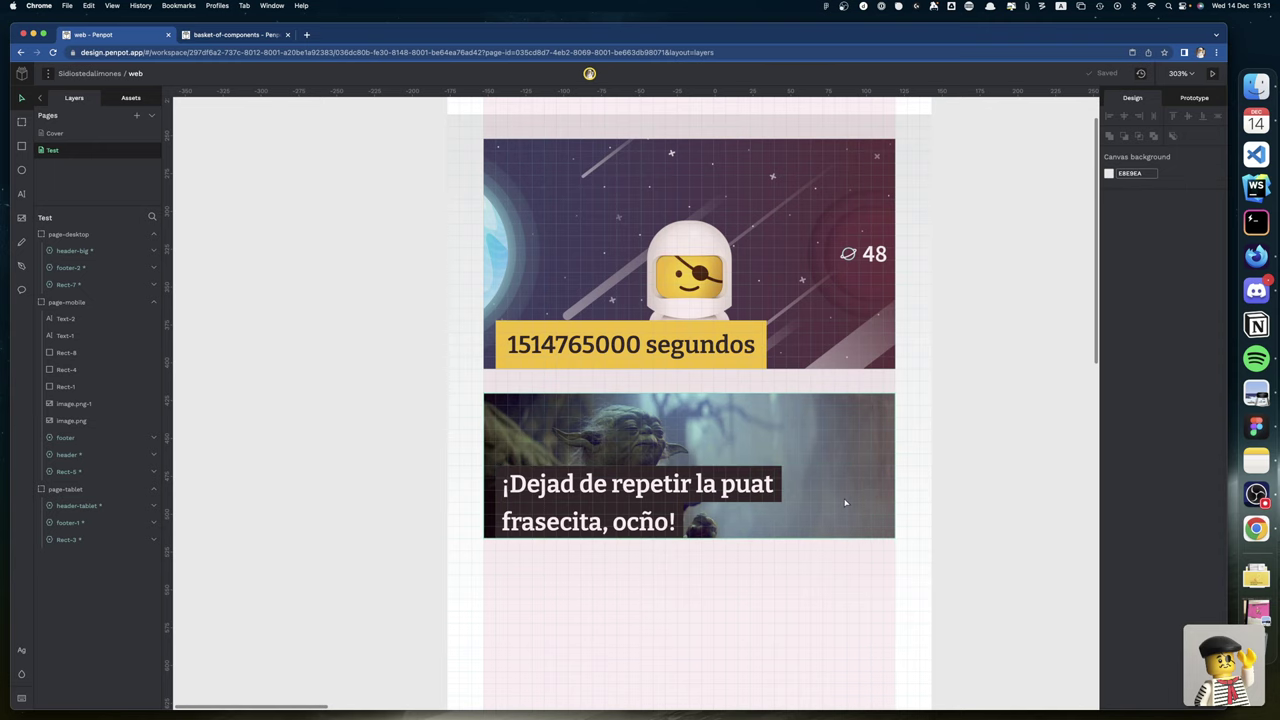
# Try light grey, blue and white fills on both Yoda title line backgrounds and settle on light grey #dfdfdf.
pyautogui.click(777, 507)
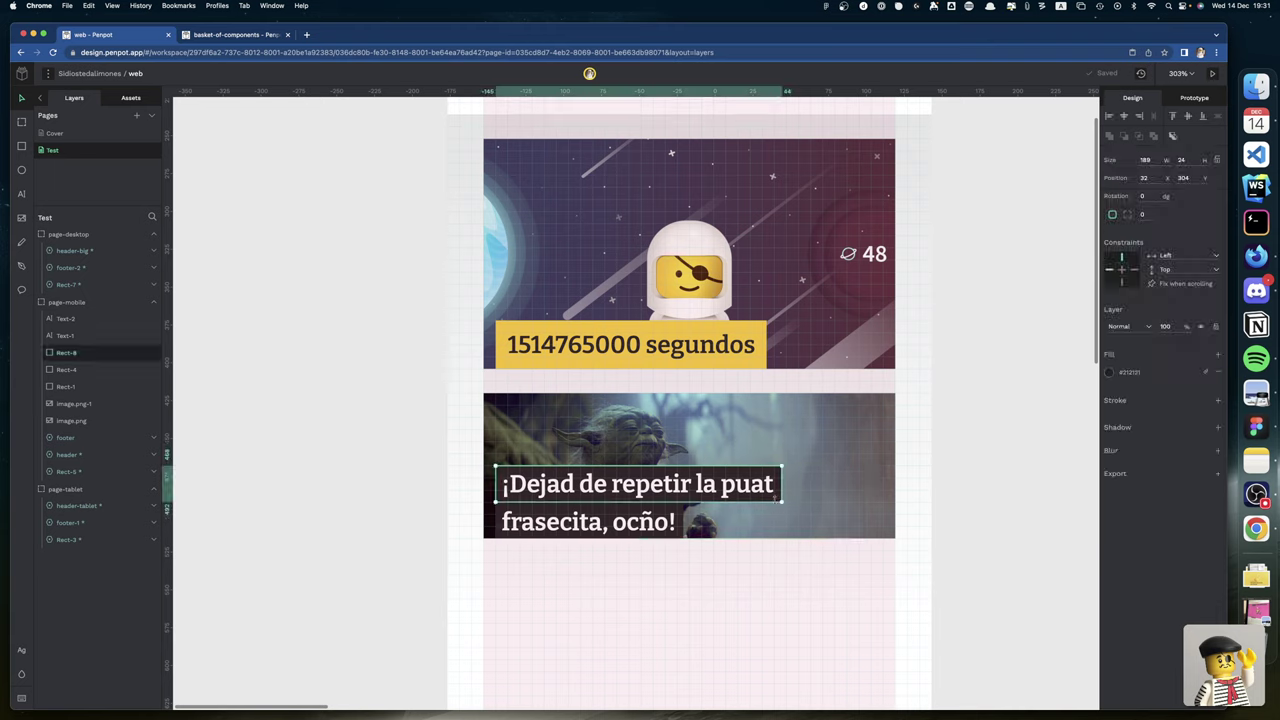
pyautogui.click(682, 526)
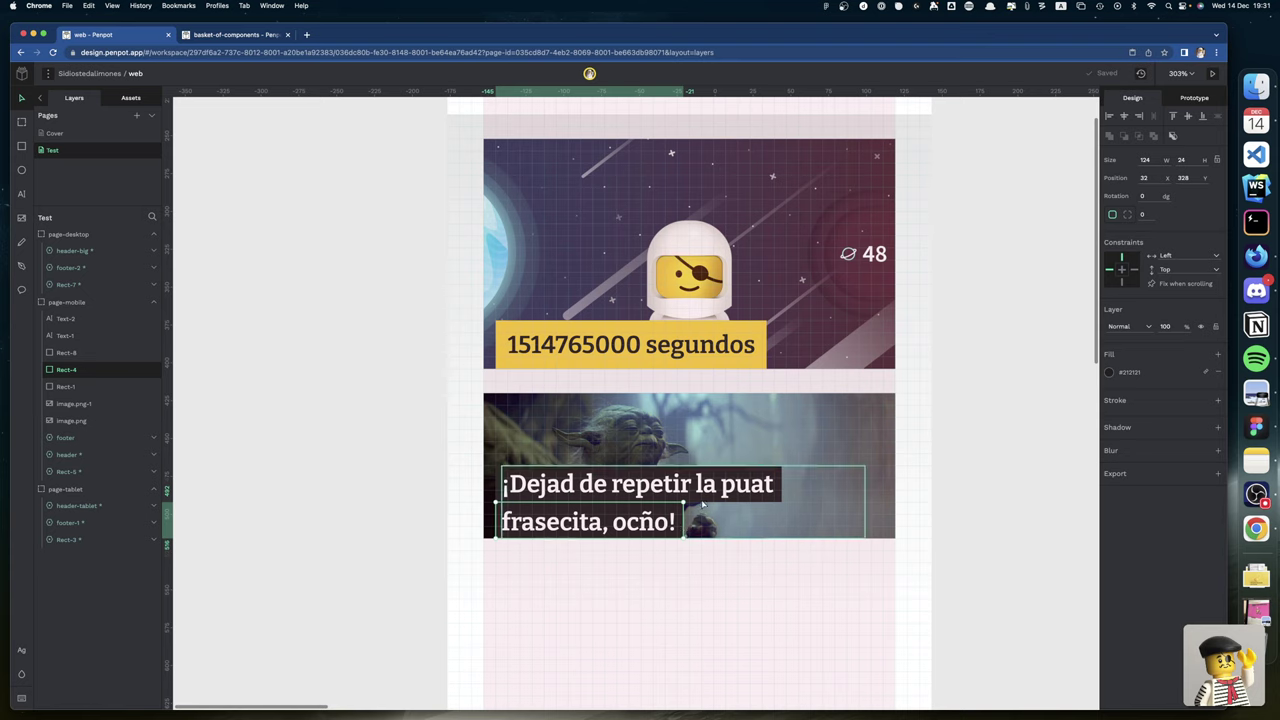
pyautogui.keyDown('shift'); pyautogui.click(703, 507); pyautogui.keyUp('shift')
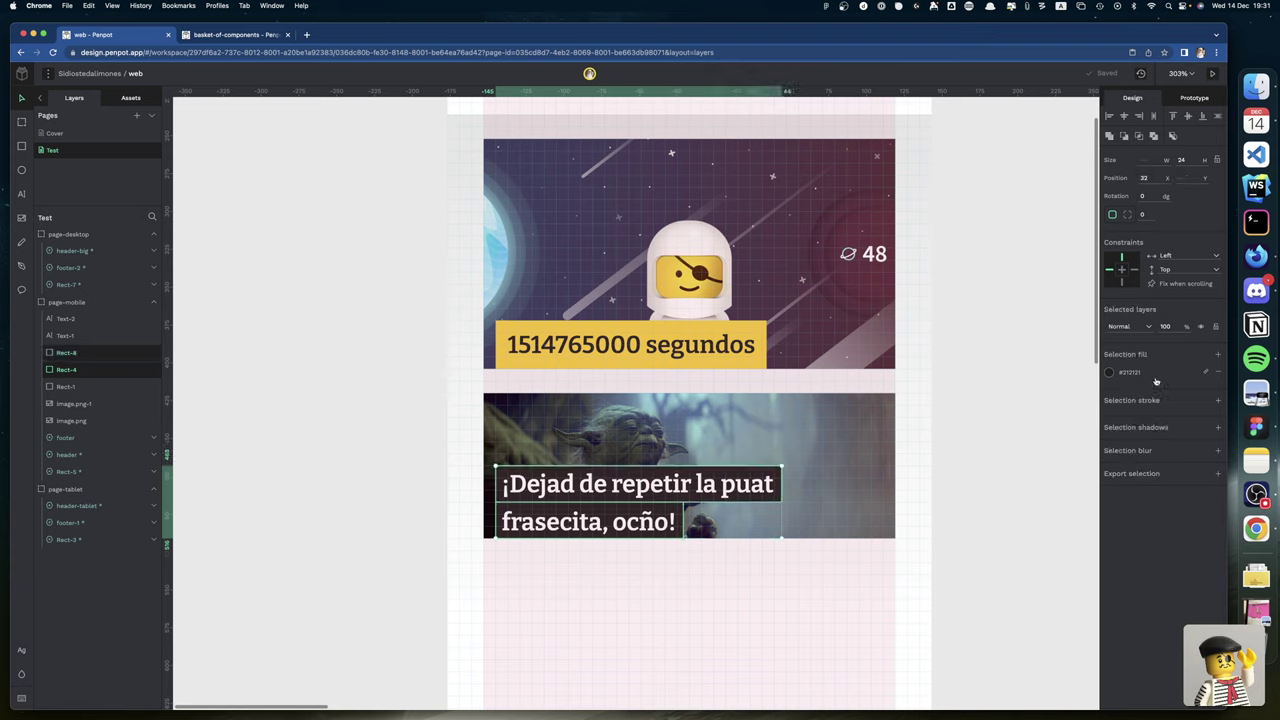
pyautogui.click(1109, 372)
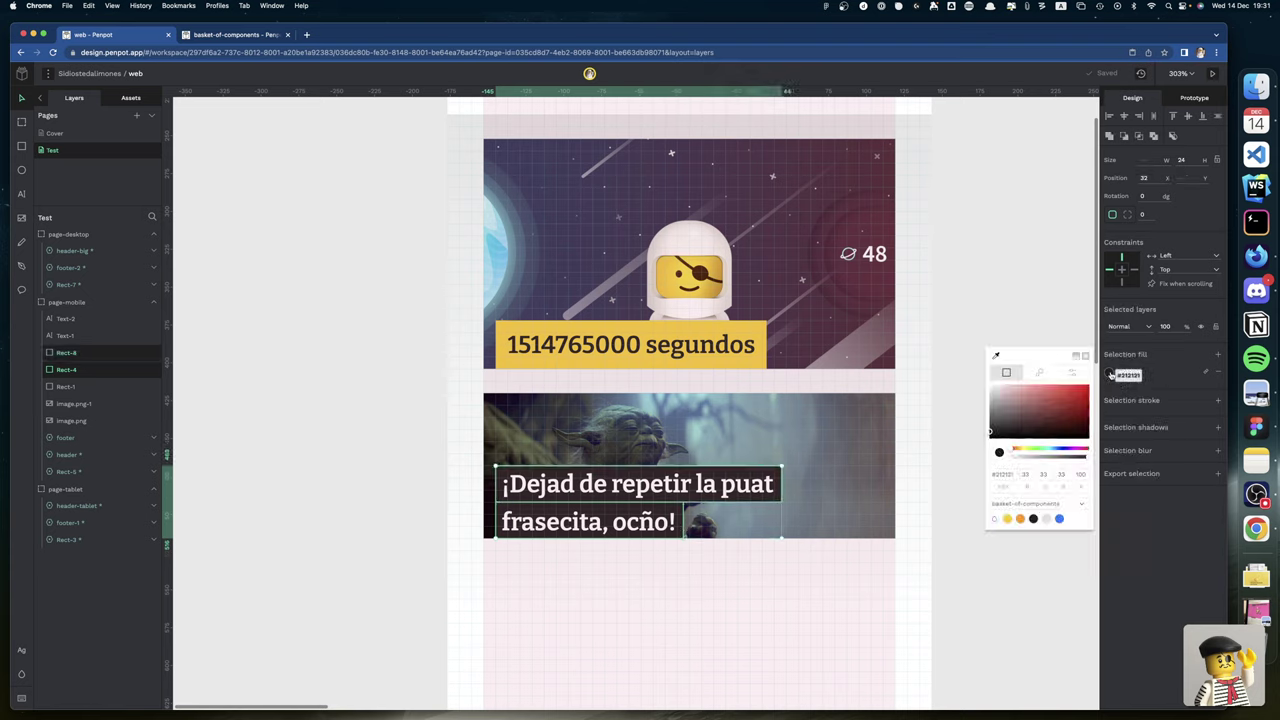
pyautogui.click(1048, 519)
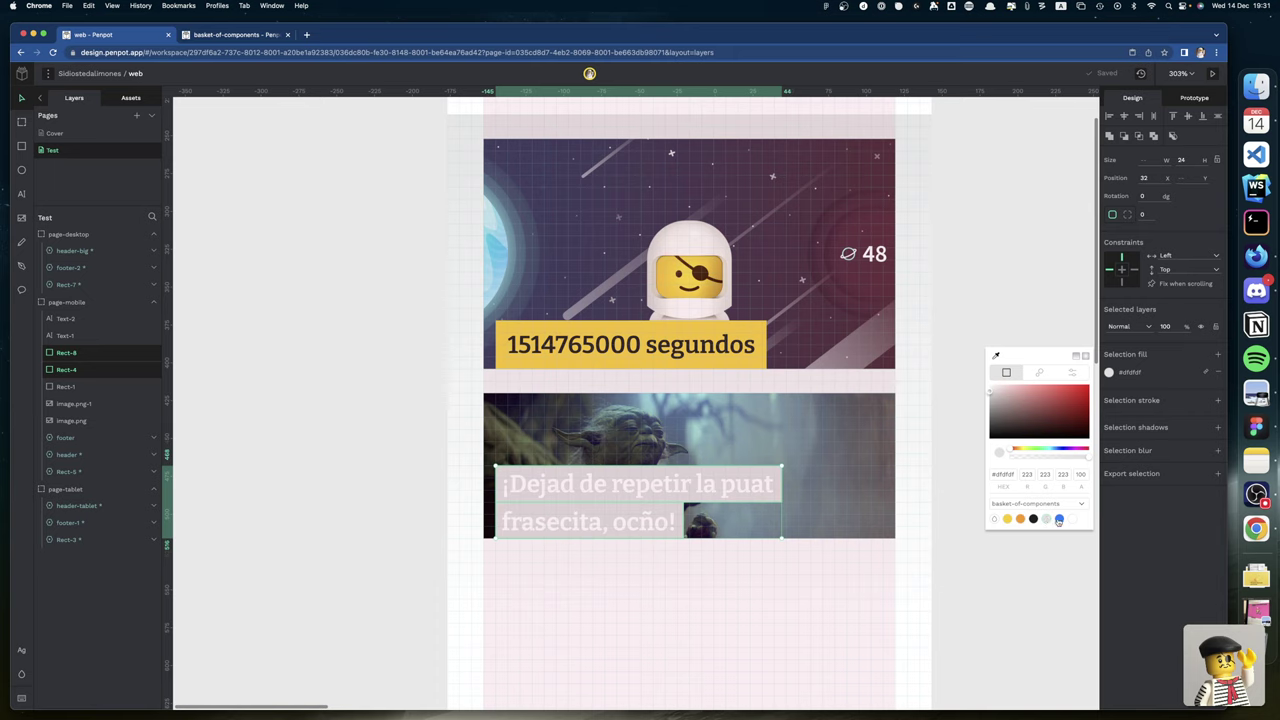
pyautogui.click(1060, 521)
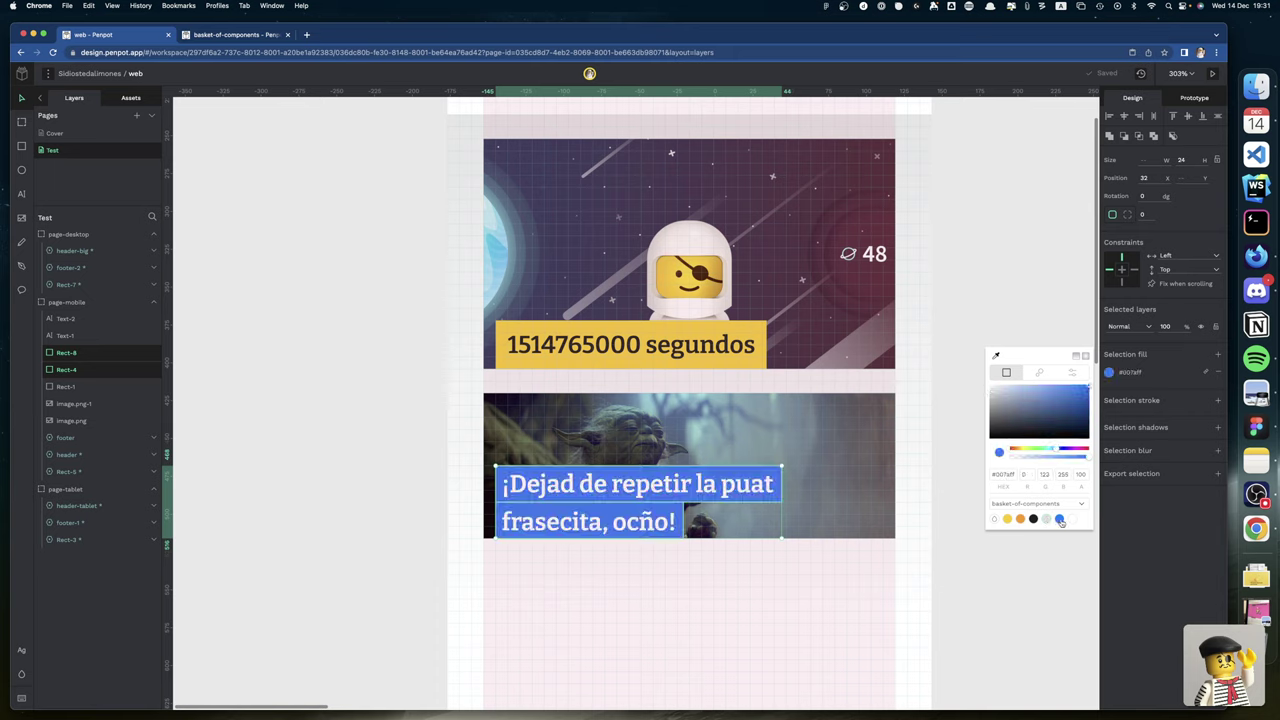
pyautogui.click(1072, 520)
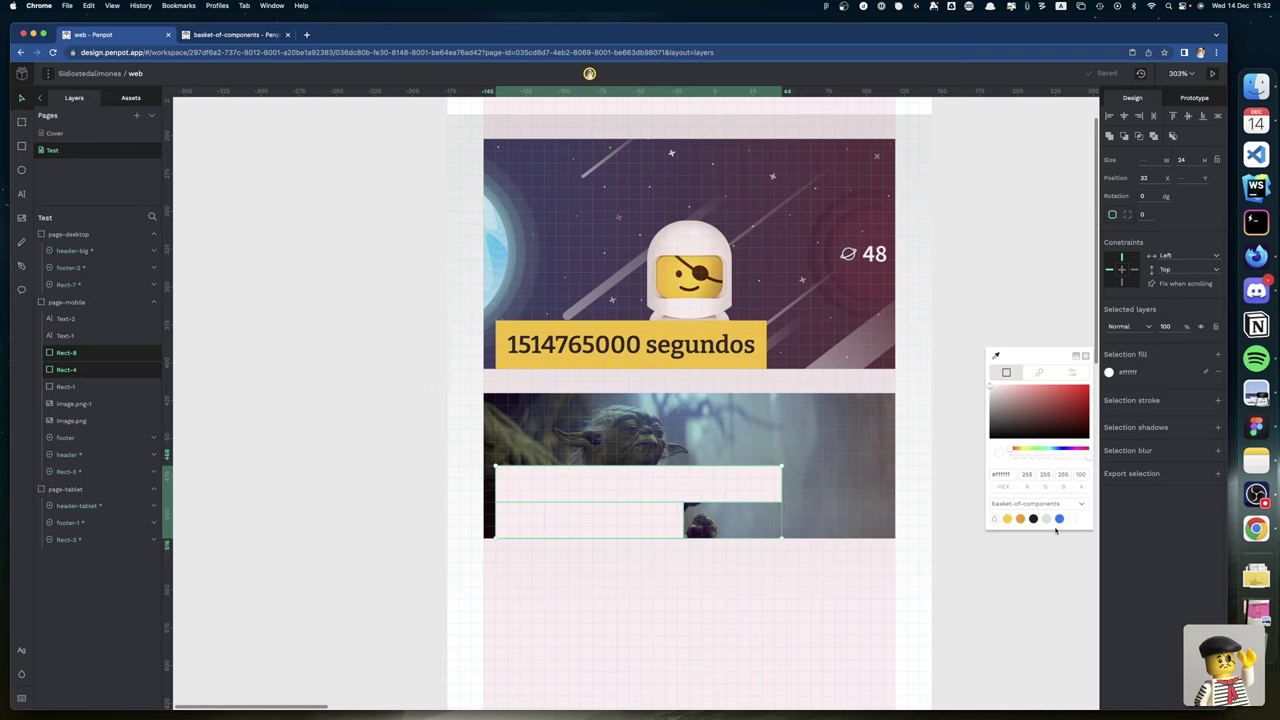
pyautogui.click(1047, 520)
# Set the Yoda title text's fill to the dark library colour #212121.
pyautogui.click(659, 490)
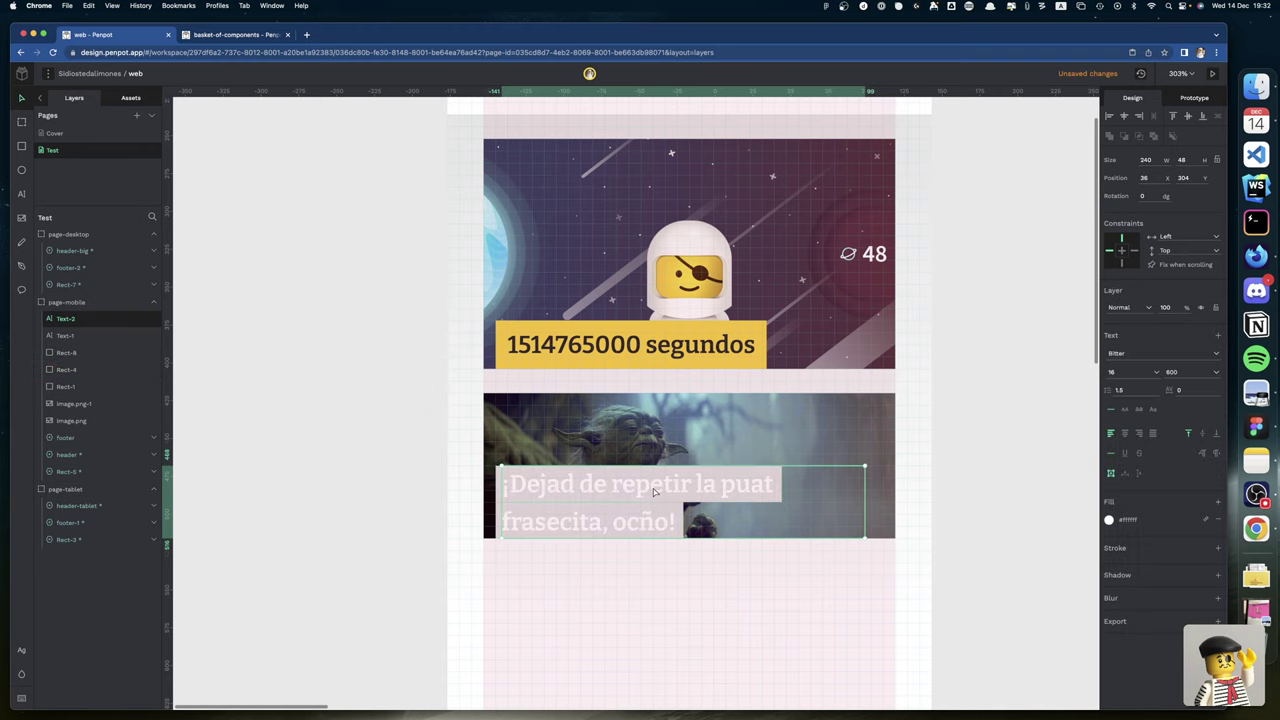
pyautogui.click(1108, 520)
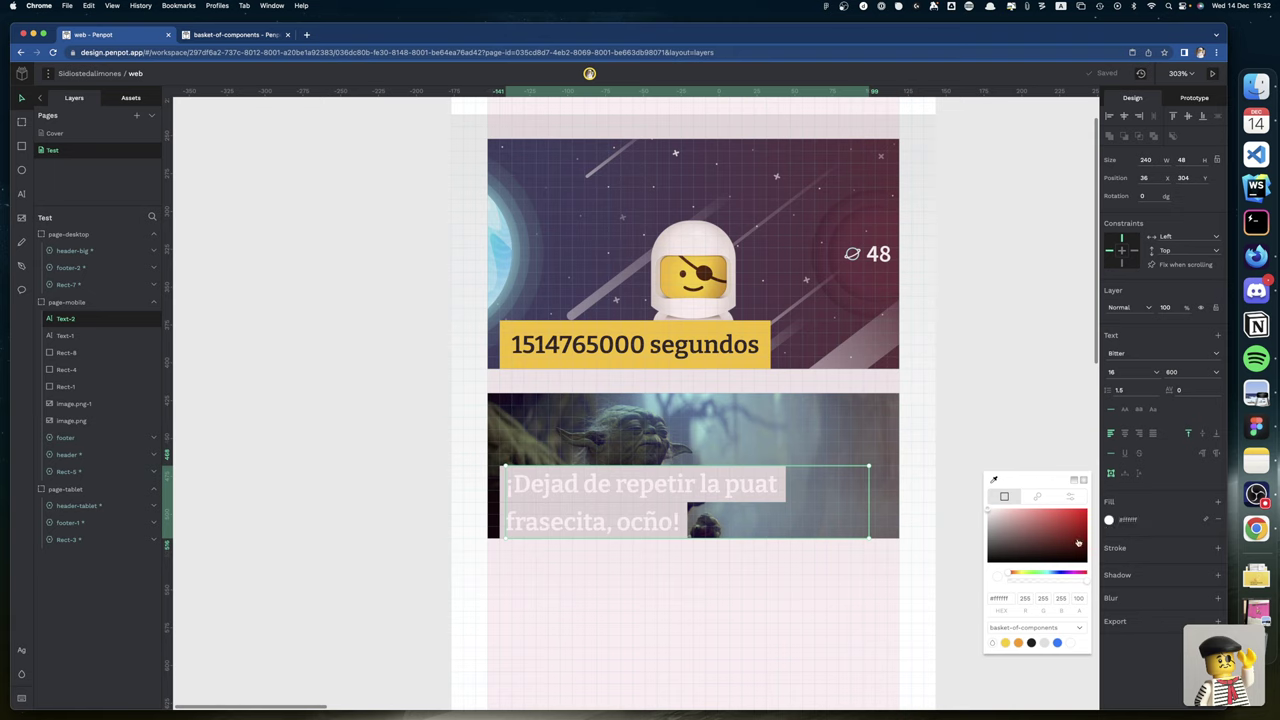
pyautogui.click(1018, 644)
pyautogui.click(1031, 643)
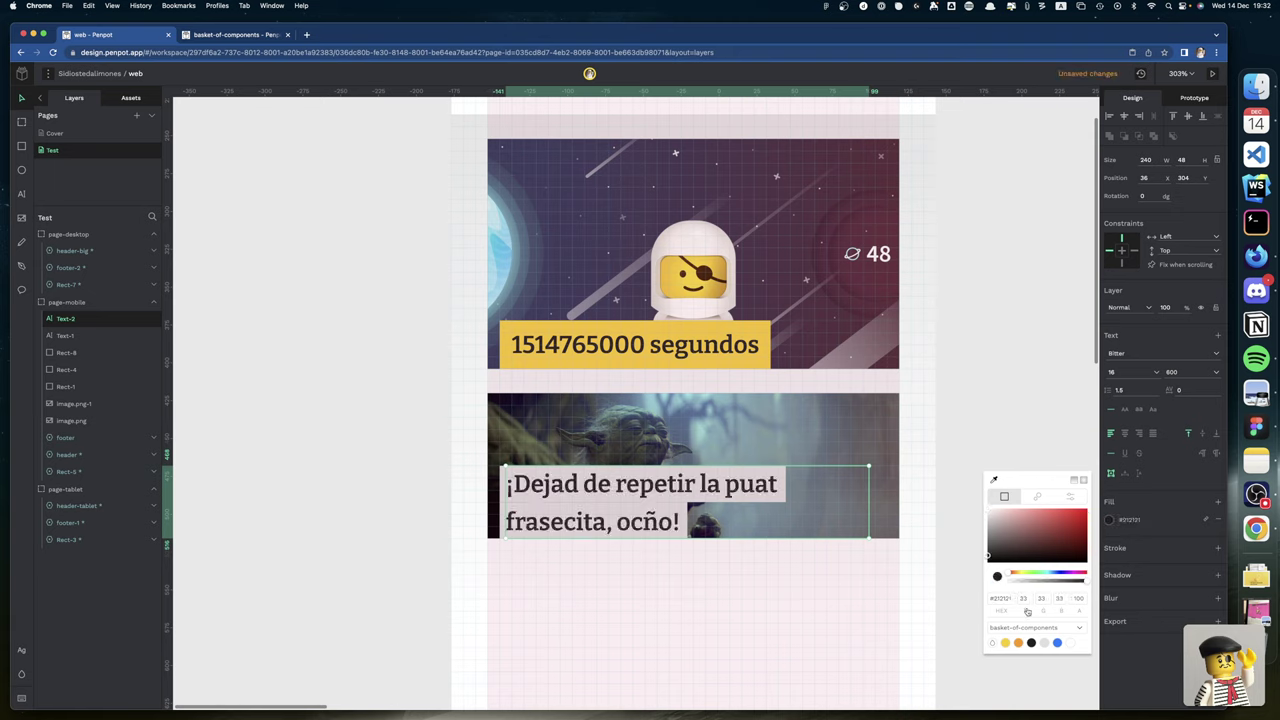
pyautogui.click(1008, 394)
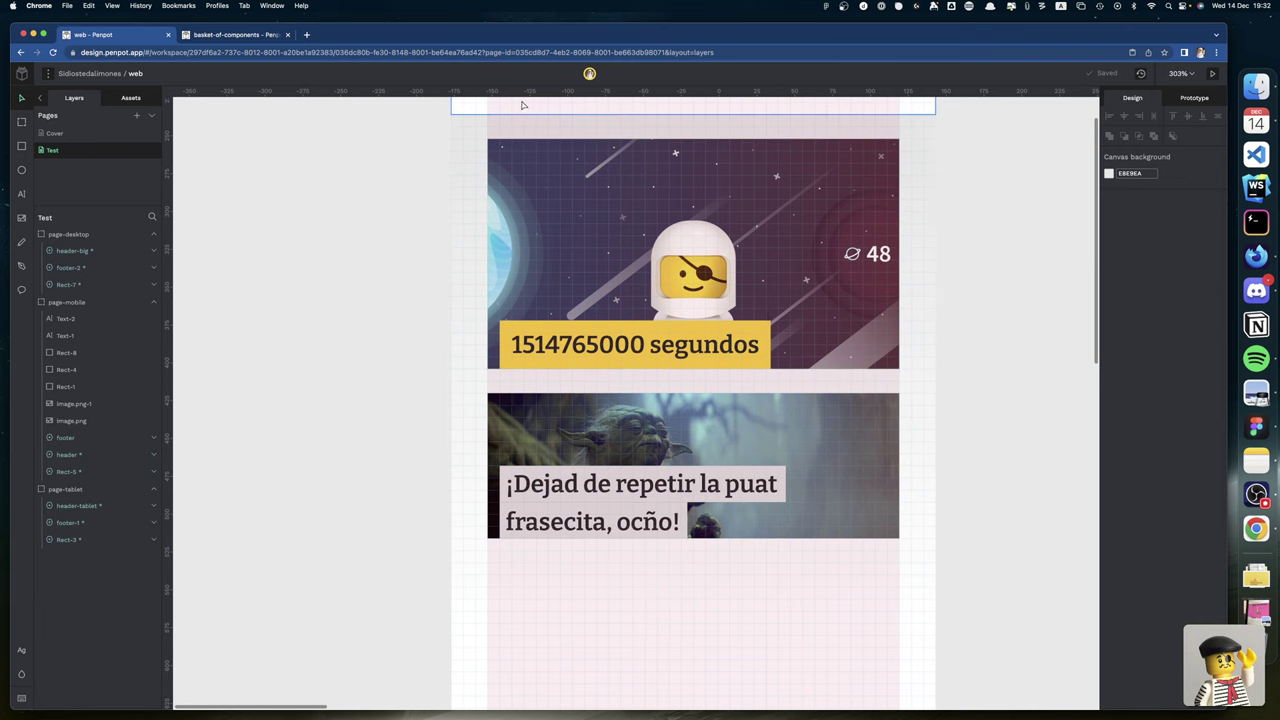
# Hide the square and column grids of the page-mobile board.
pyautogui.scroll(2, 490, 131)
pyautogui.scroll(5, 490, 131)
pyautogui.click(411, 184)
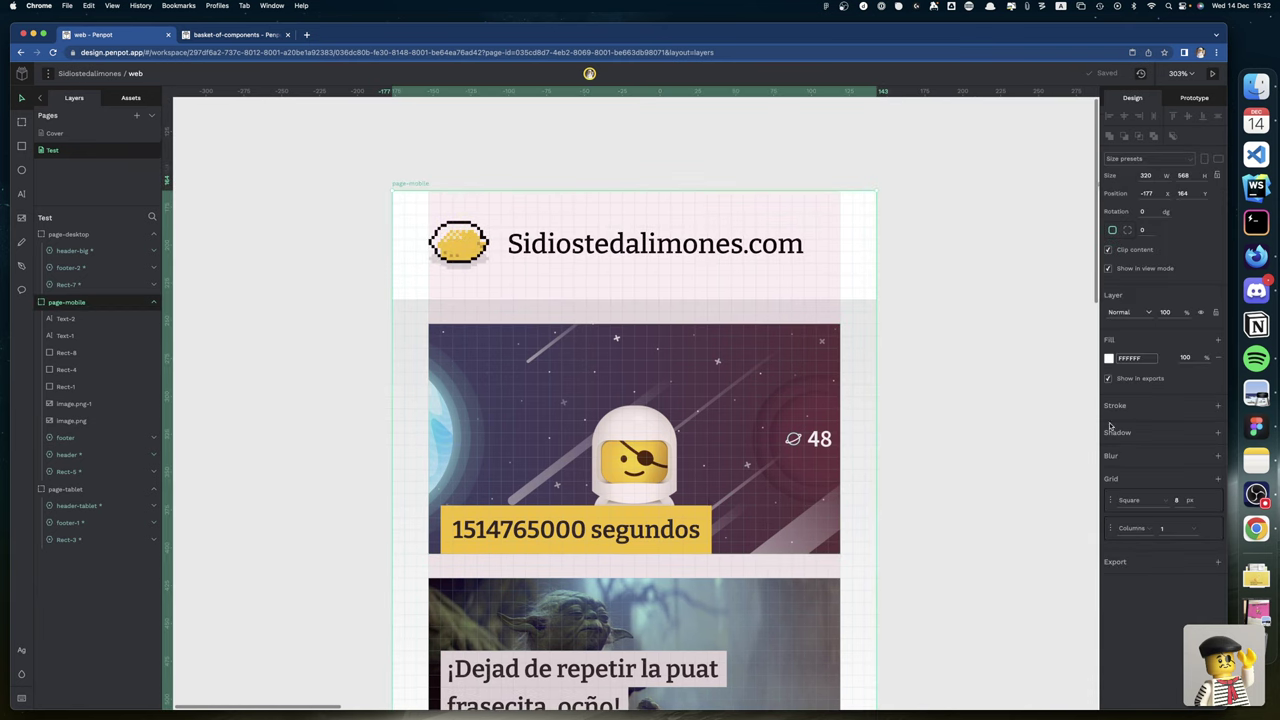
pyautogui.click(1204, 501)
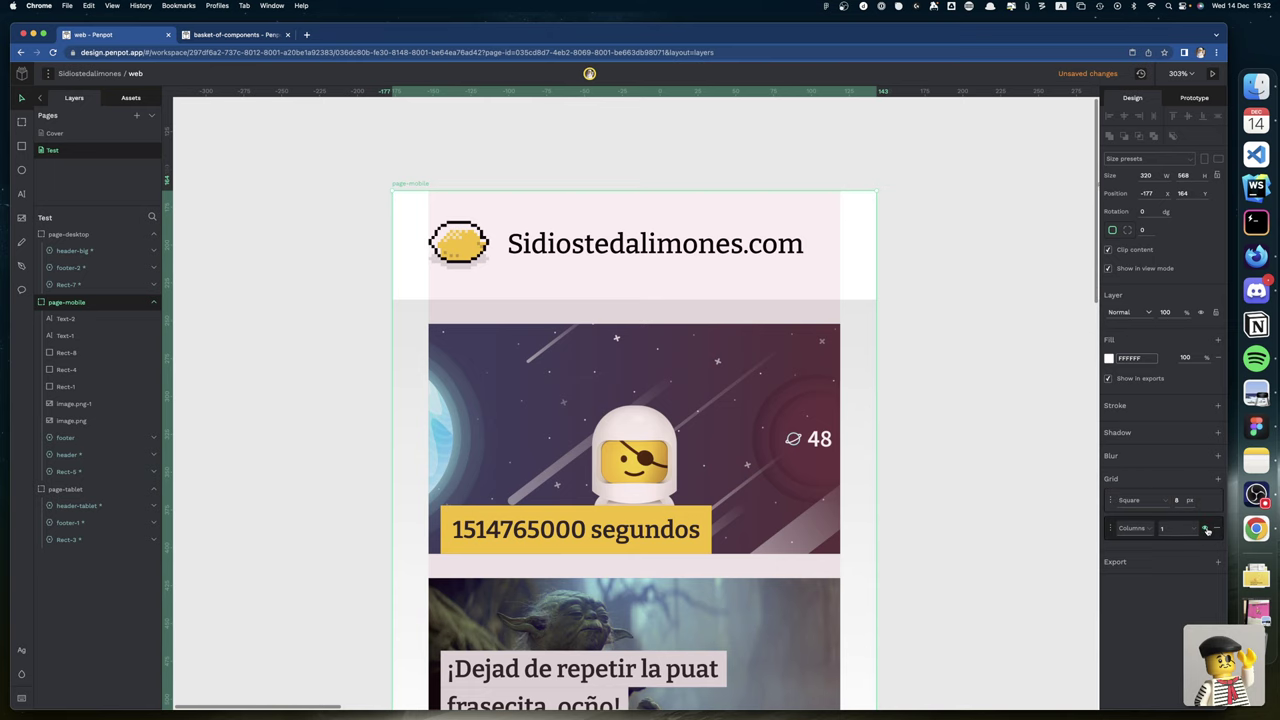
pyautogui.click(1207, 528)
pyautogui.scroll(-4, 996, 493)
pyautogui.click(996, 493)
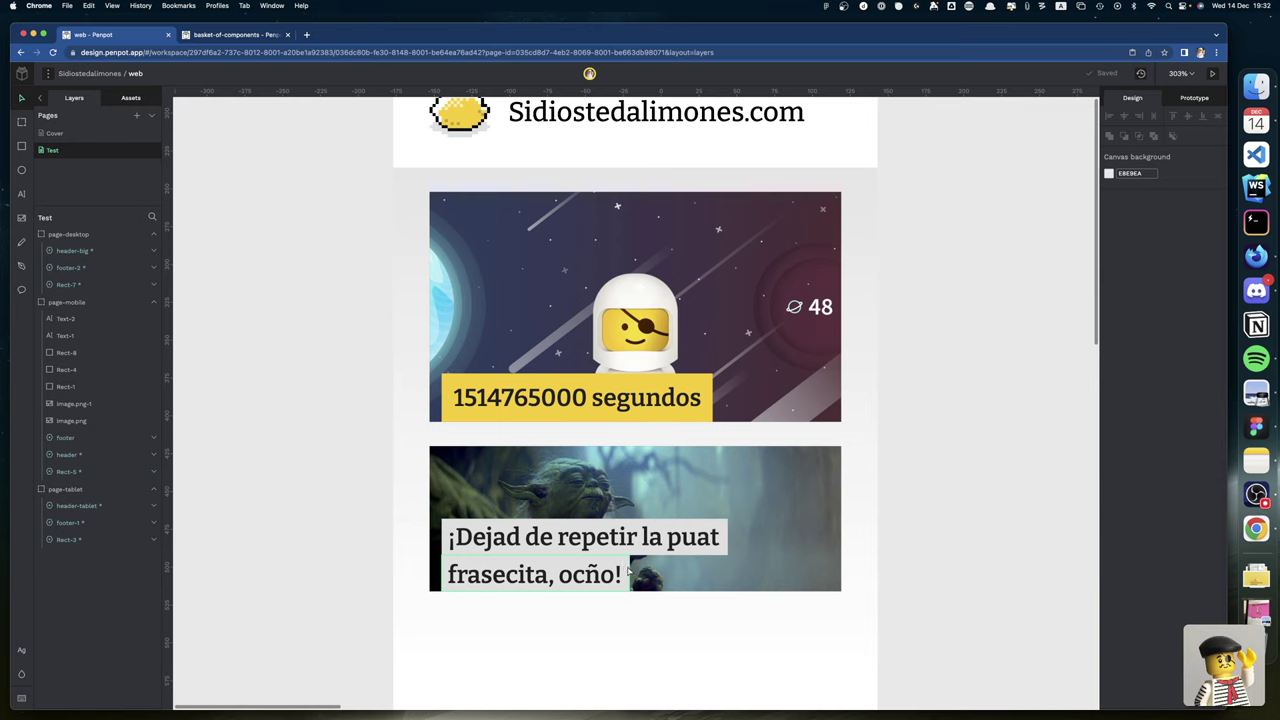
# Extend the background behind the Yoda title's second line upwards to a height of 29, overlapping the first line's background.
pyautogui.click(549, 553)
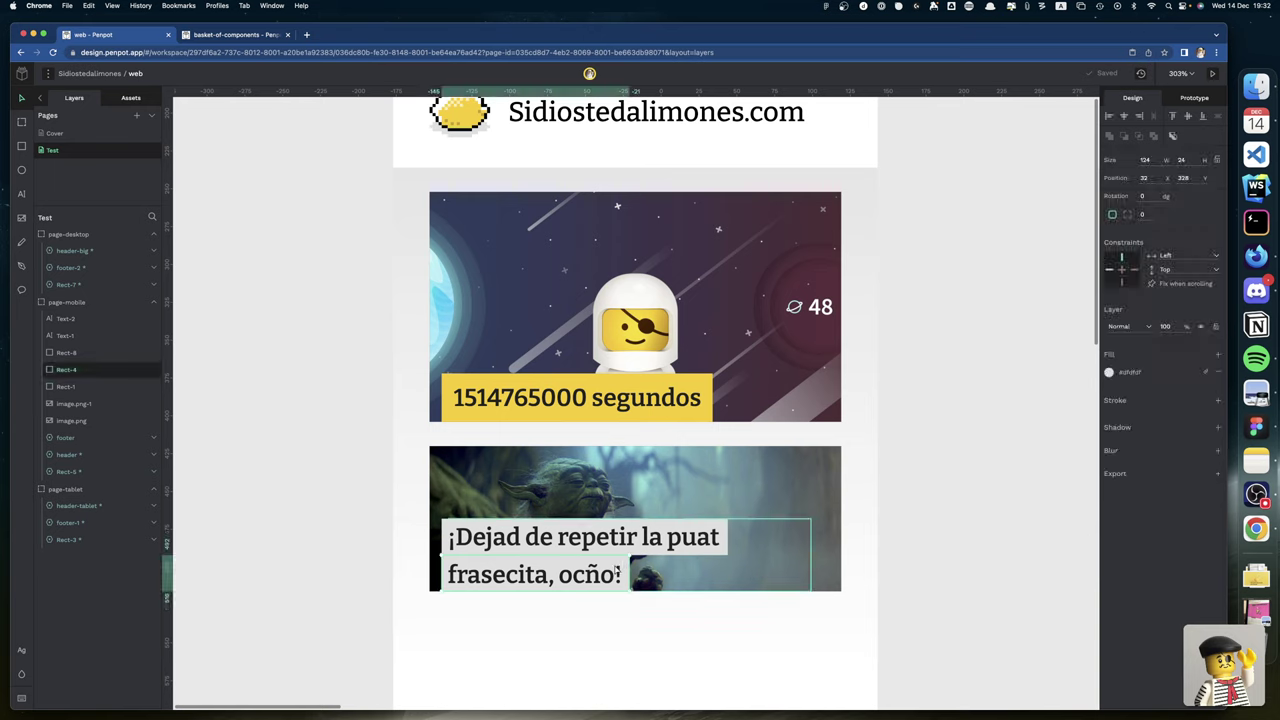
pyautogui.moveTo(549, 553); pyautogui.dragTo(552, 539)
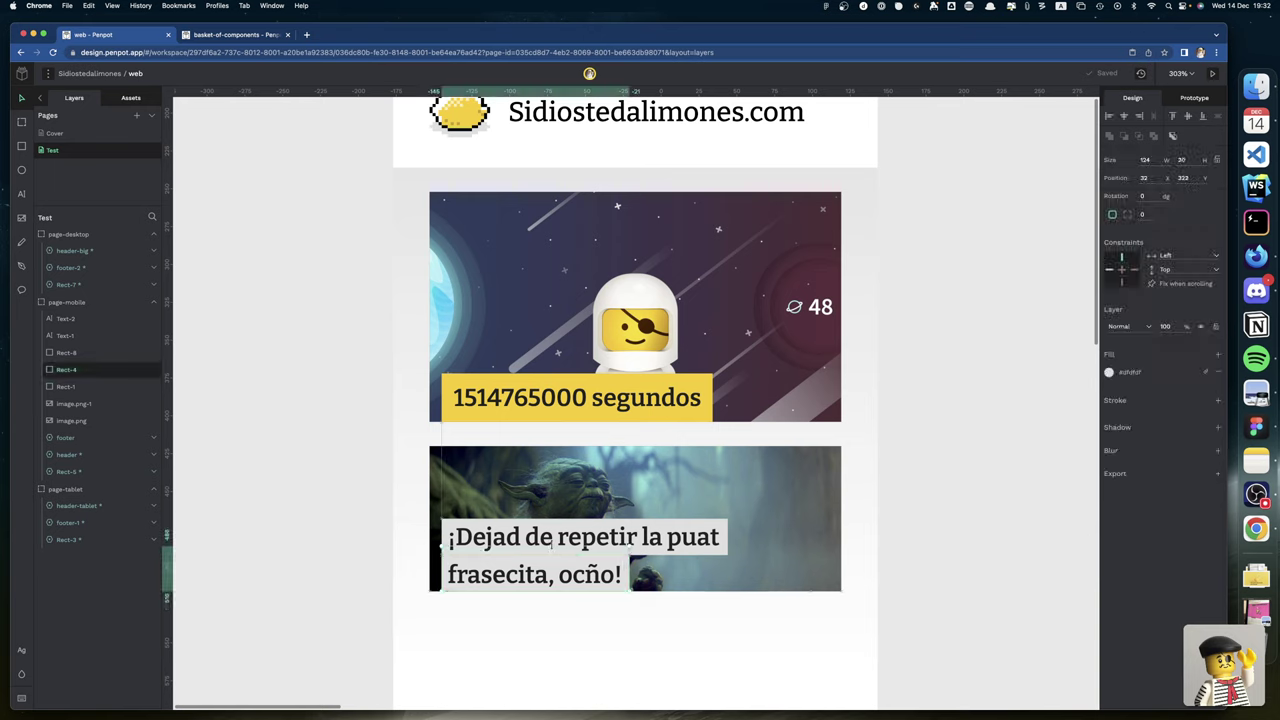
pyautogui.click(916, 586)
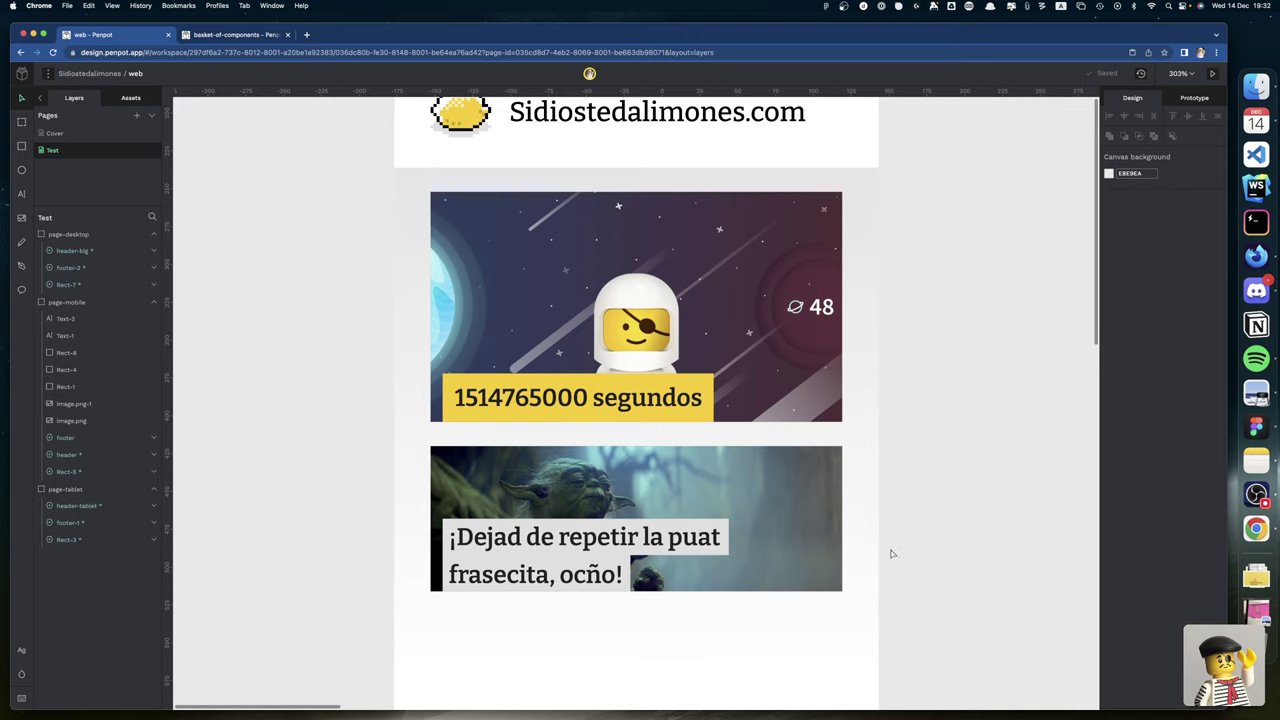
pyautogui.click(707, 417)
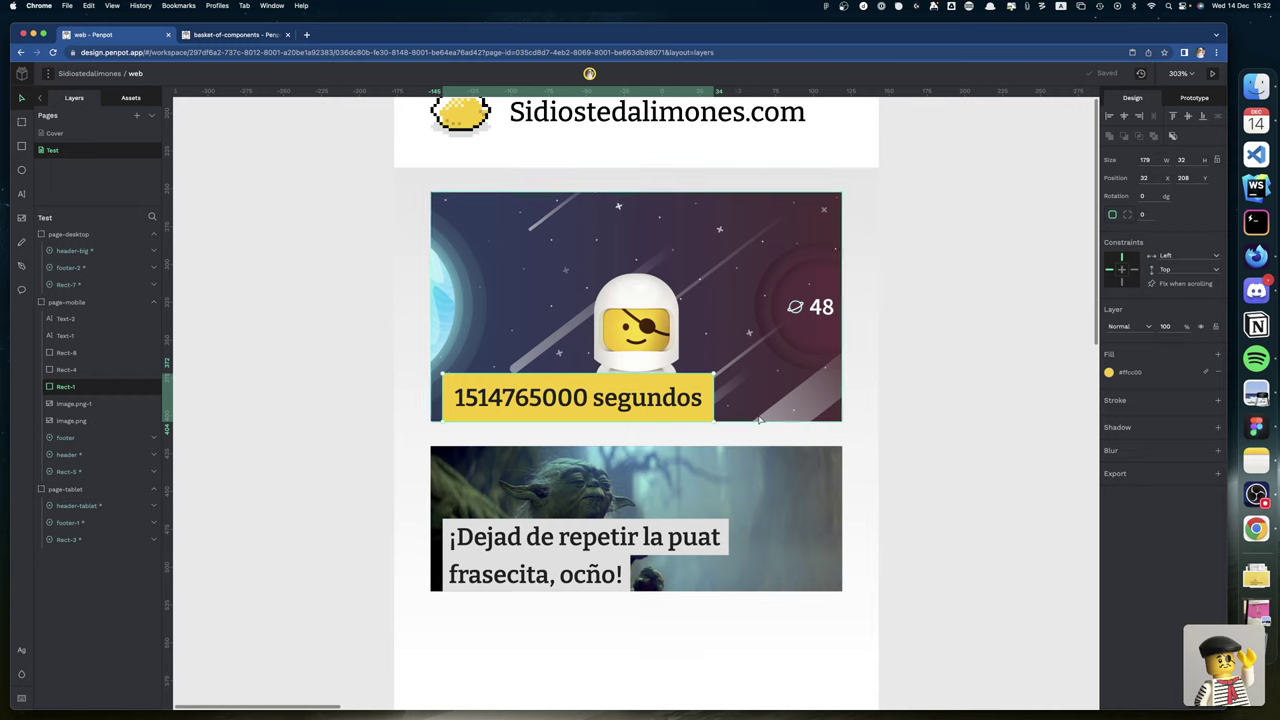
pyautogui.click(1108, 372)
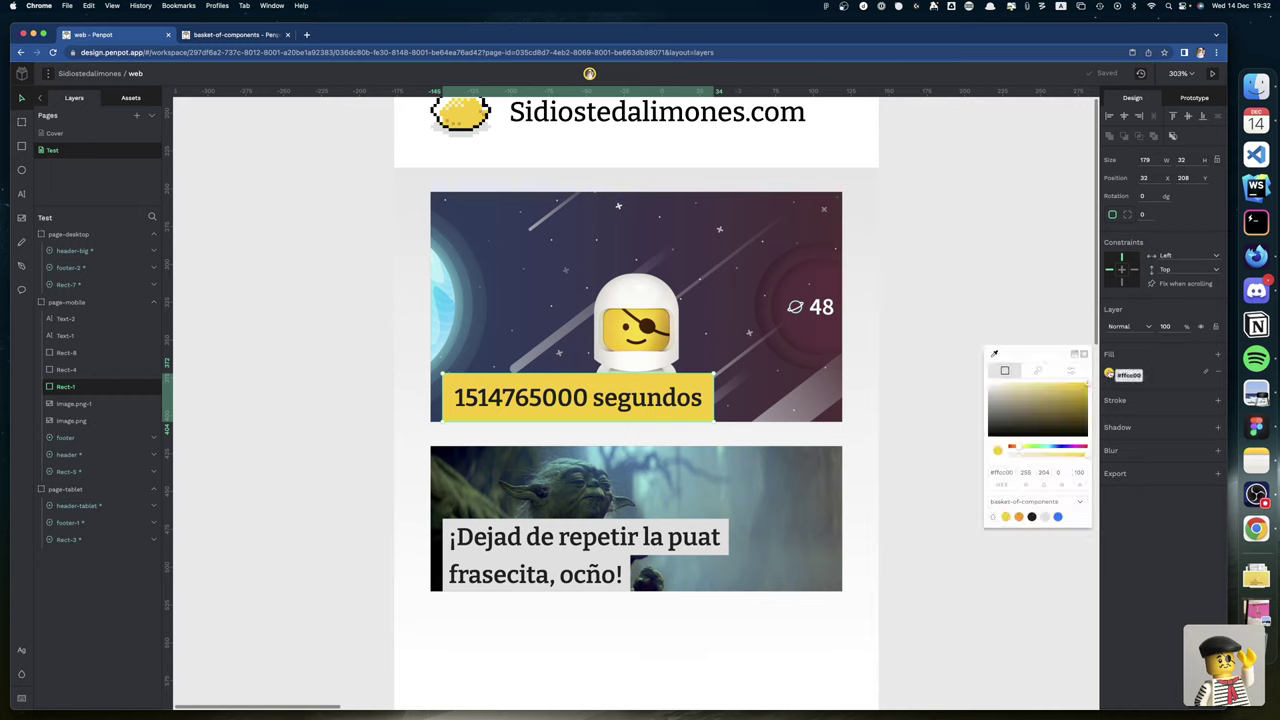
pyautogui.click(1070, 518)
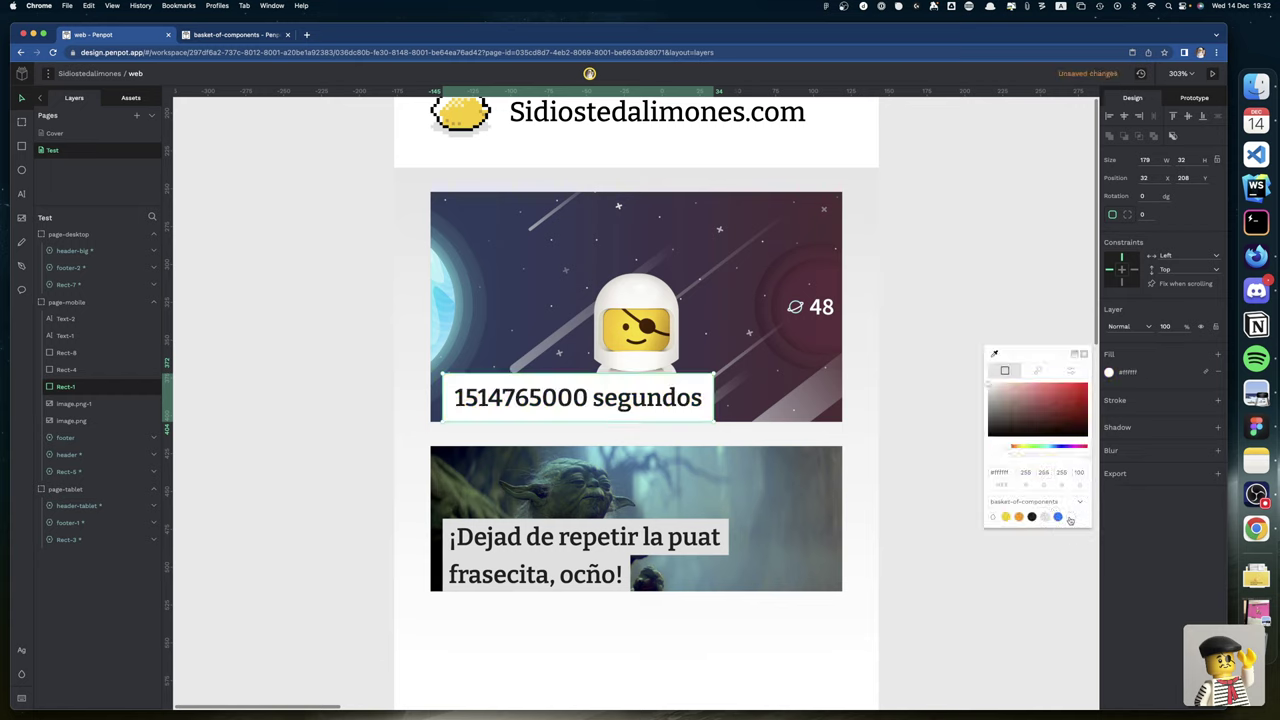
pyautogui.click(948, 484)
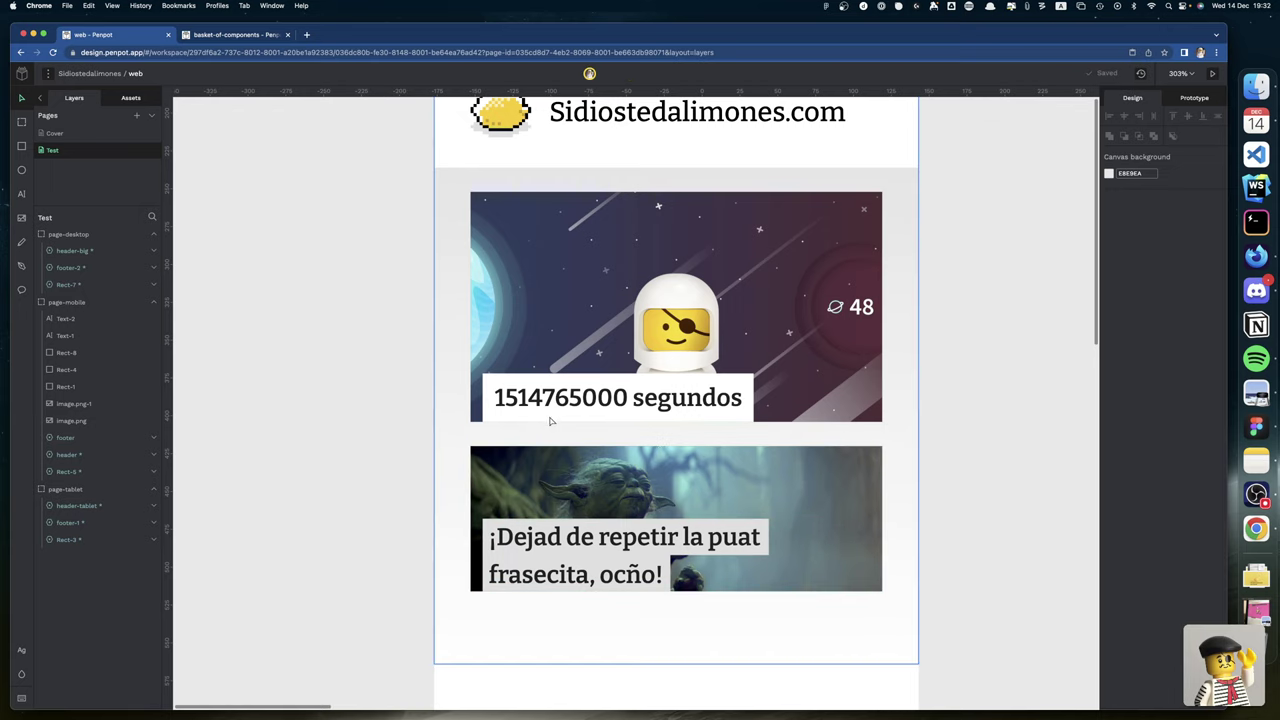
pyautogui.hscroll(-2, 697, 517)
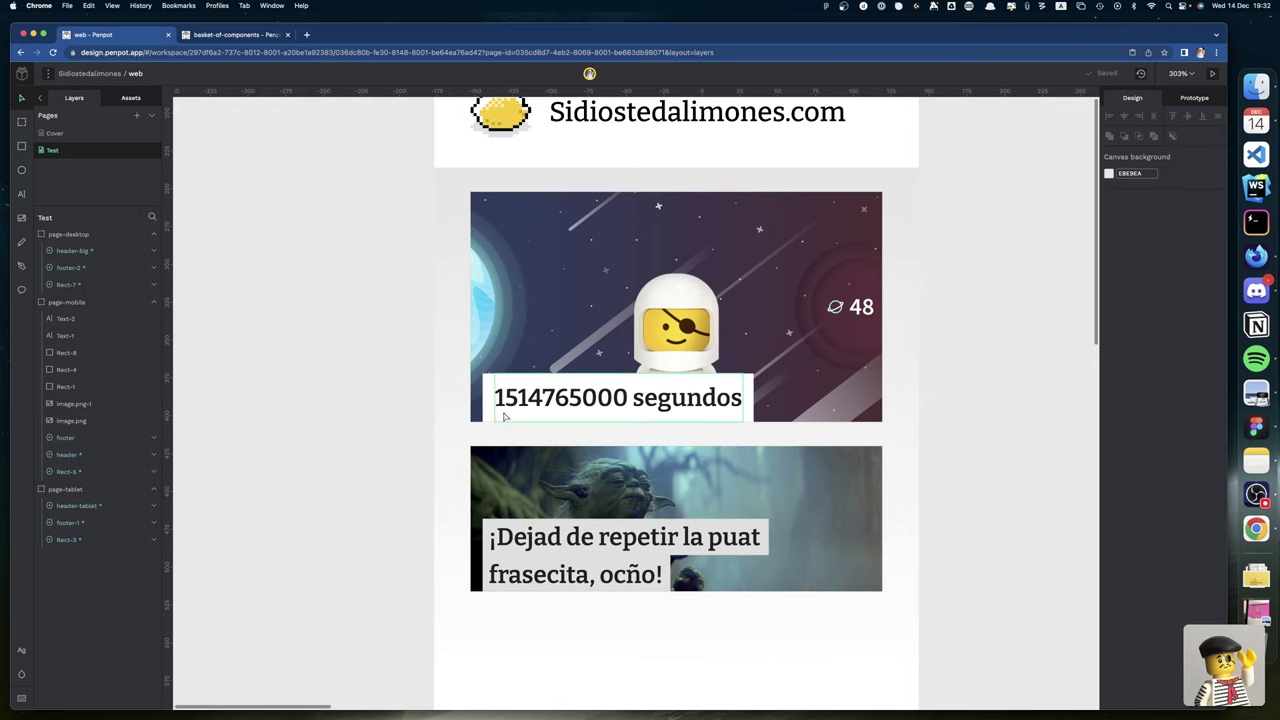
# Set the fill of both line backgrounds behind the Yoda title to white #ffffff.
pyautogui.click(763, 558)
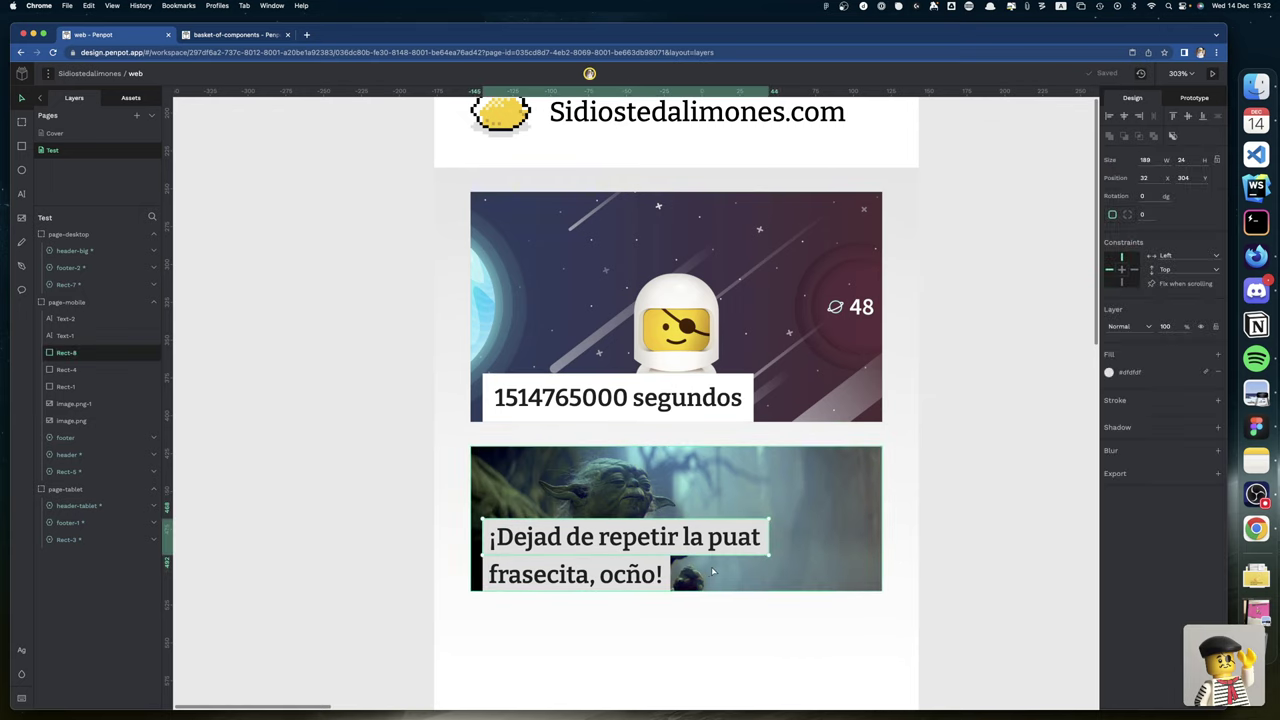
pyautogui.keyDown('shift'); pyautogui.click(673, 577); pyautogui.keyUp('shift')
pyautogui.scroll(1, 673, 577)
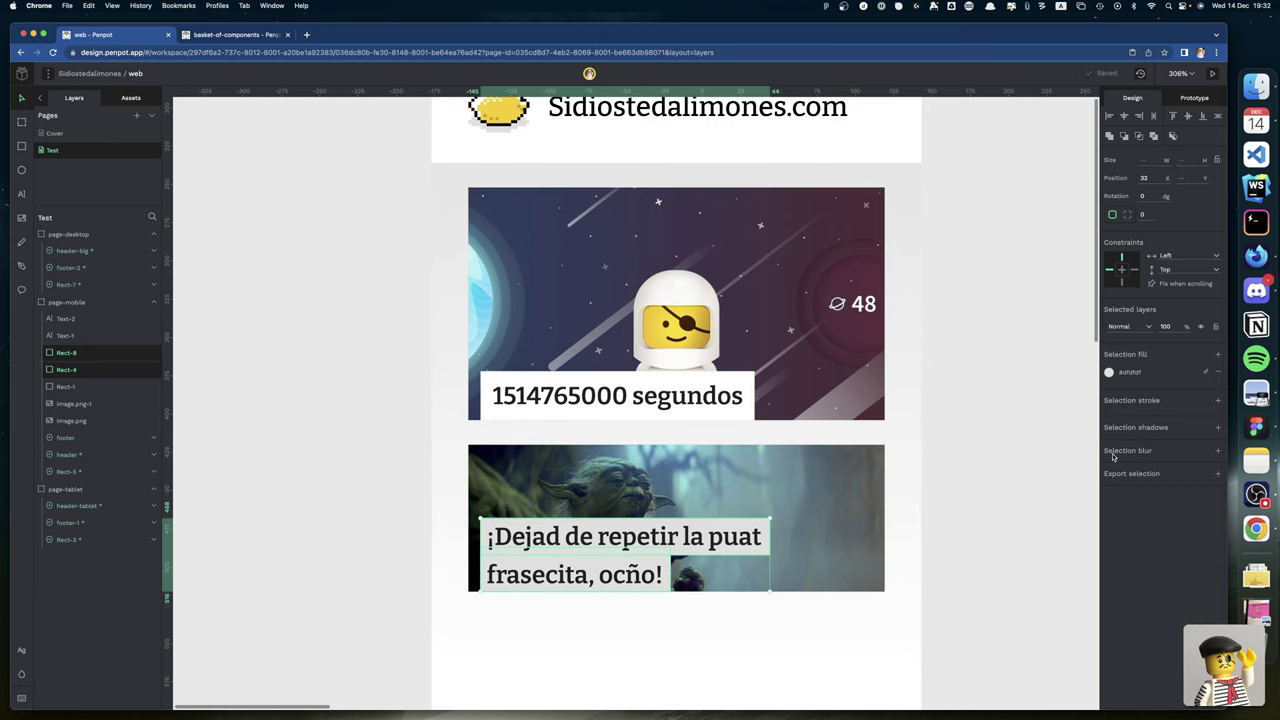
pyautogui.click(1108, 372)
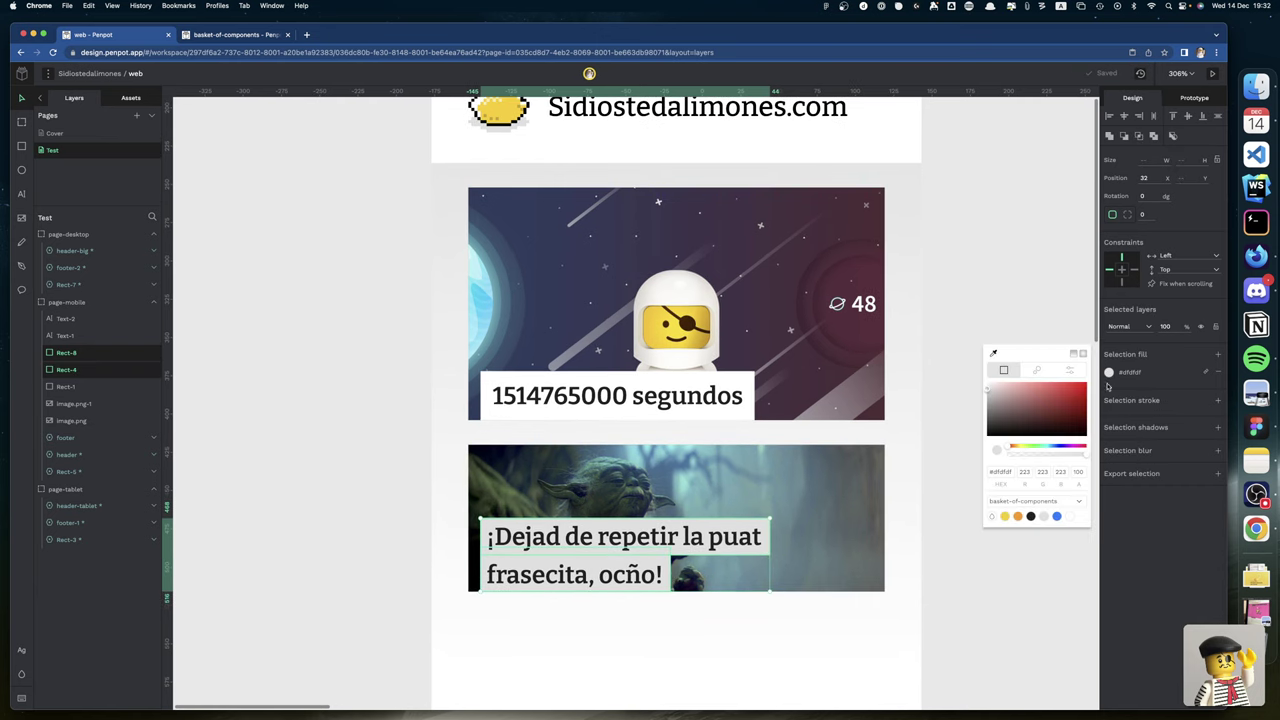
pyautogui.click(1070, 516)
pyautogui.click(971, 635)
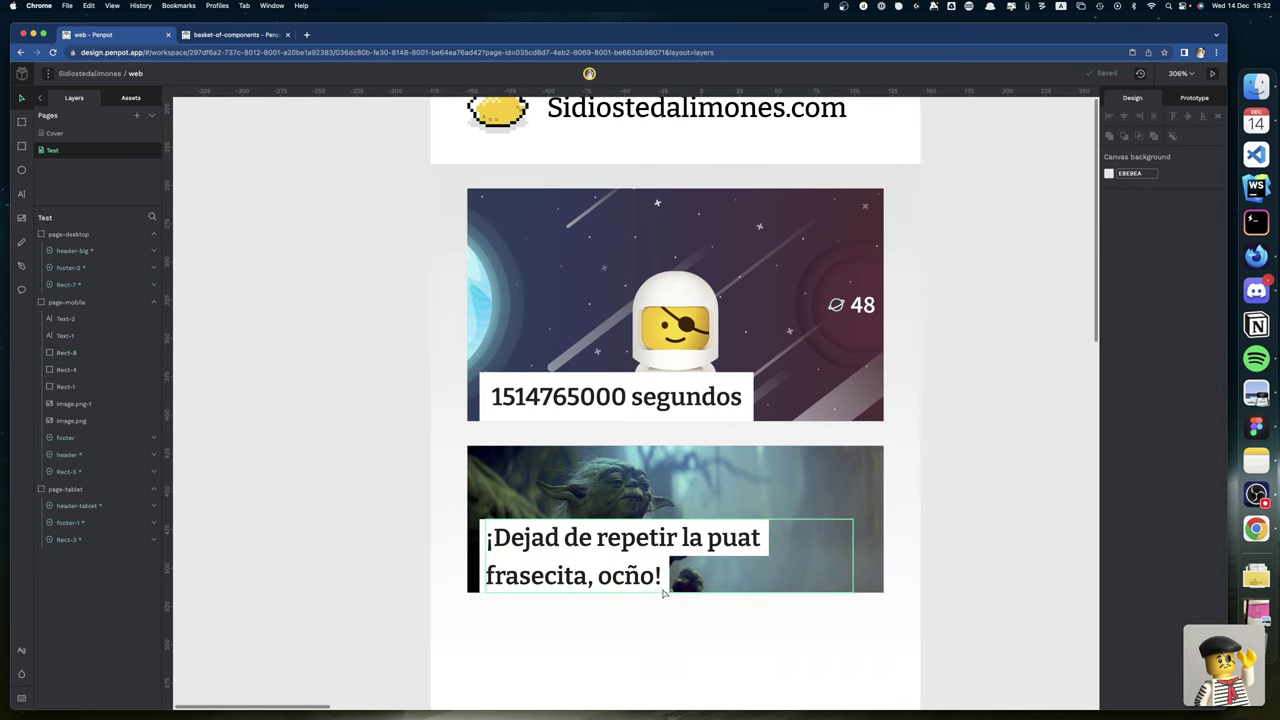
# Examine up close how the Yoda title's white line backgrounds meet each other and the image's bottom edge.
pyautogui.click(669, 592)
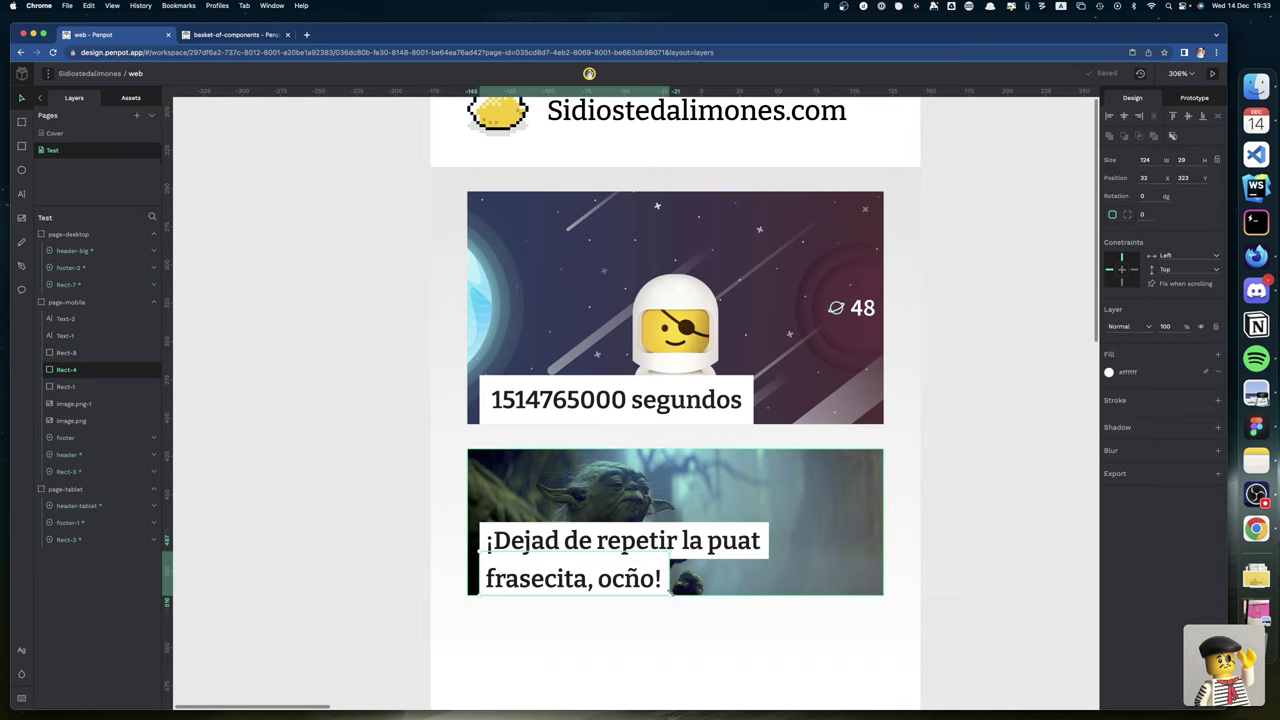
pyautogui.scroll(-3, 686, 603)
pyautogui.scroll(2, 660, 589)
pyautogui.scroll(5, 660, 589)
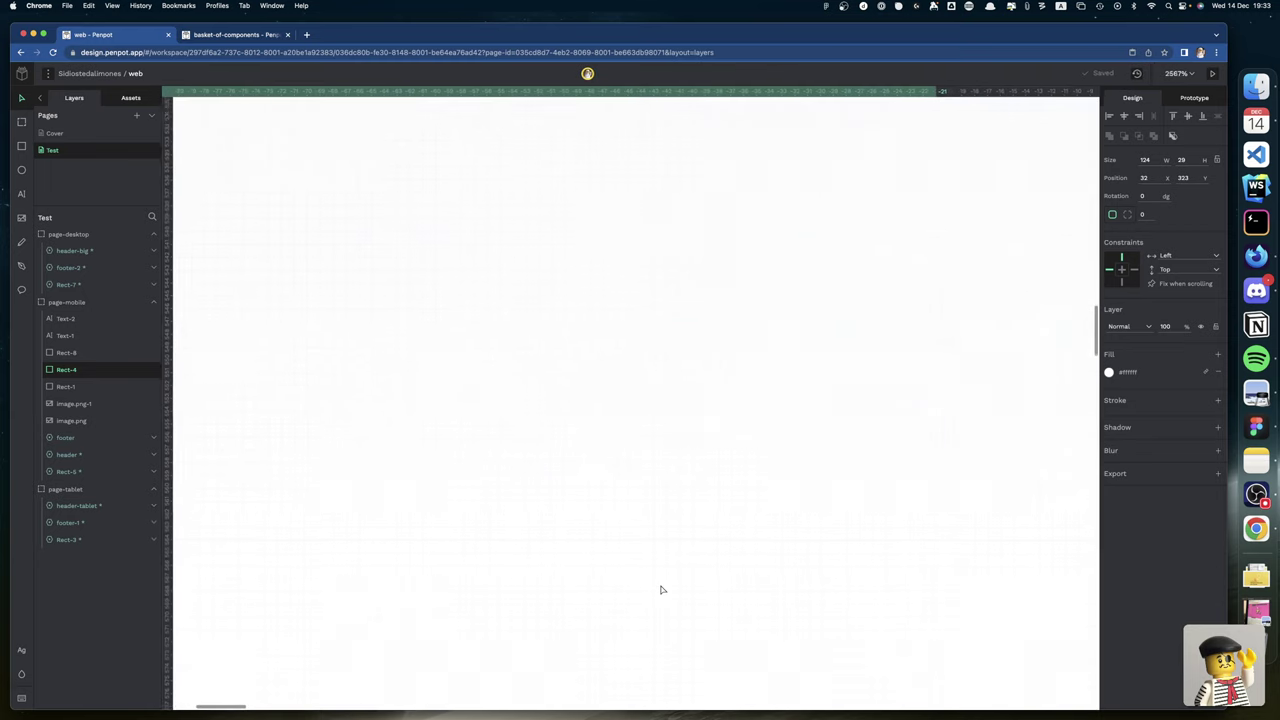
pyautogui.click(689, 456)
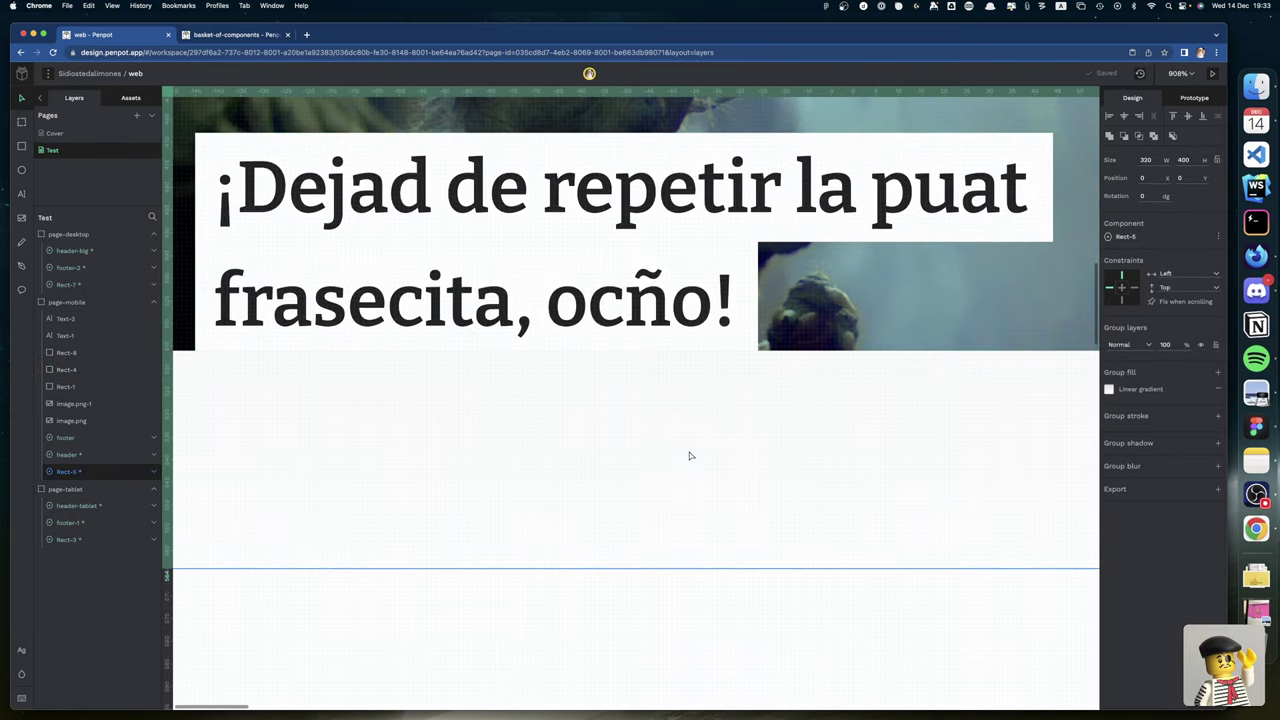
pyautogui.scroll(1, 689, 456)
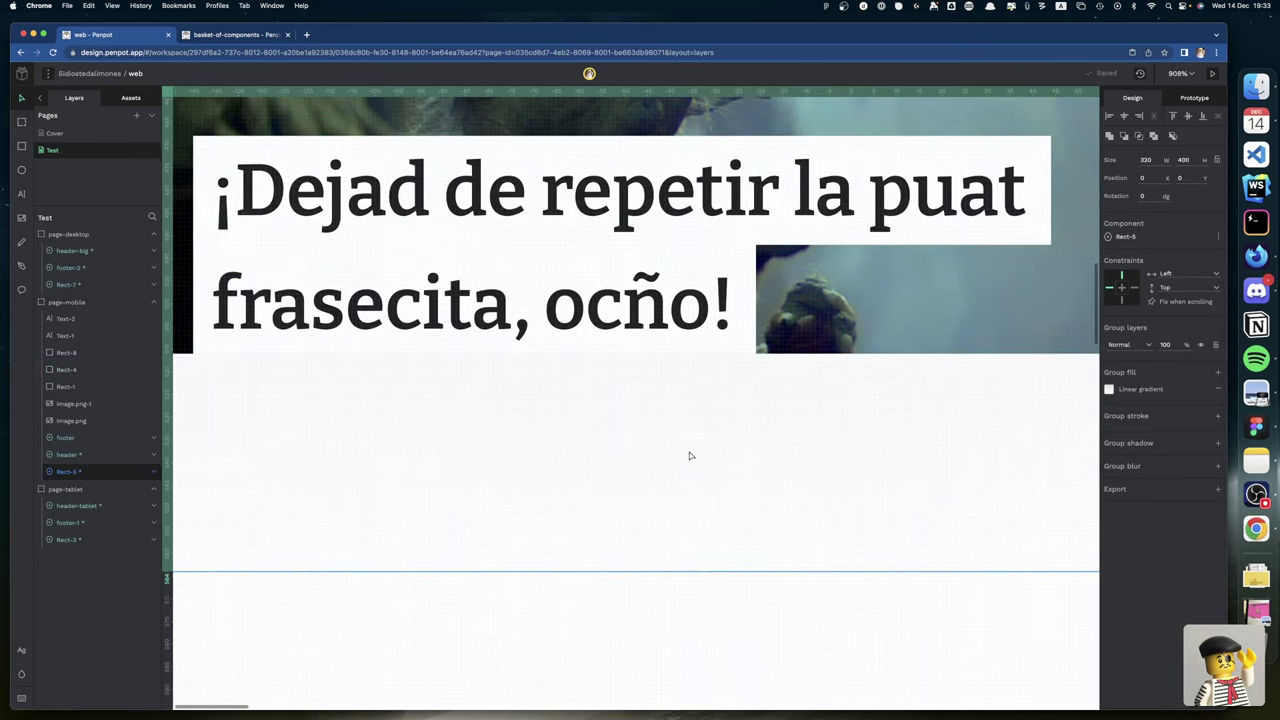
# Extend the background behind the Yoda title's second line downwards to a height of 30, past the image's bottom edge.
pyautogui.click(694, 355)
pyautogui.moveTo(669, 358); pyautogui.dragTo(669, 359)
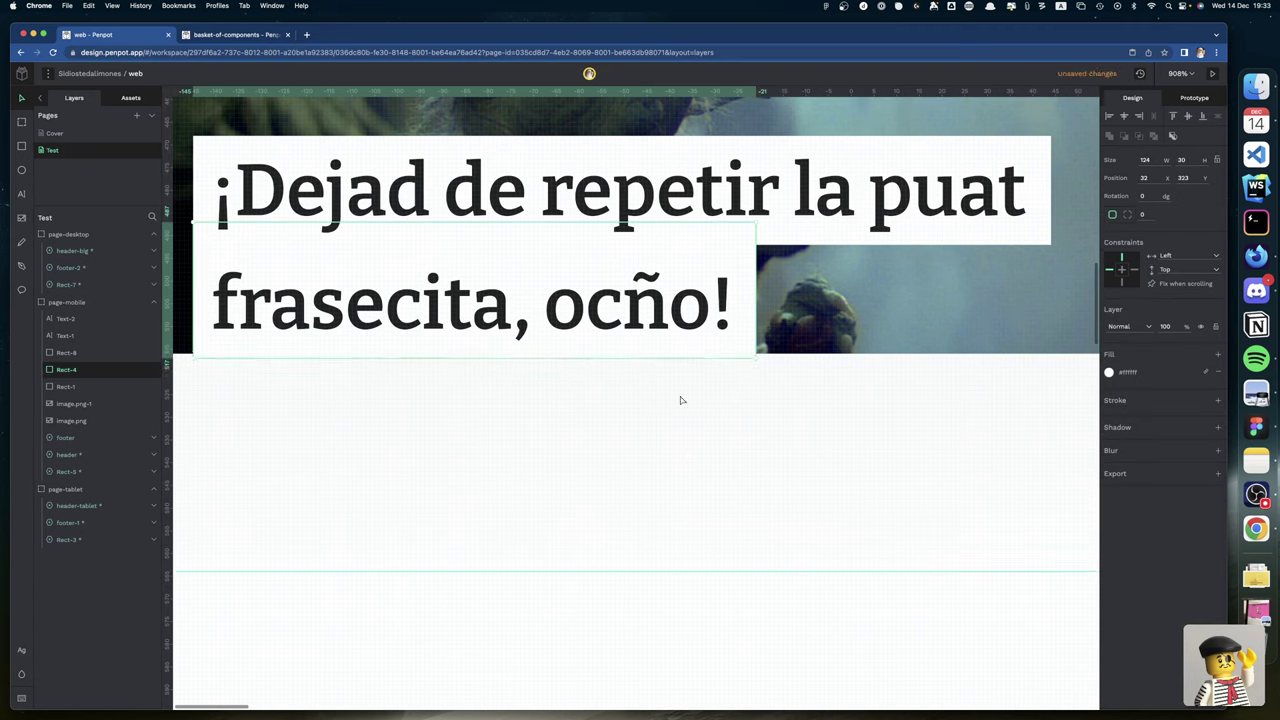
pyautogui.scroll(-8, 680, 400)
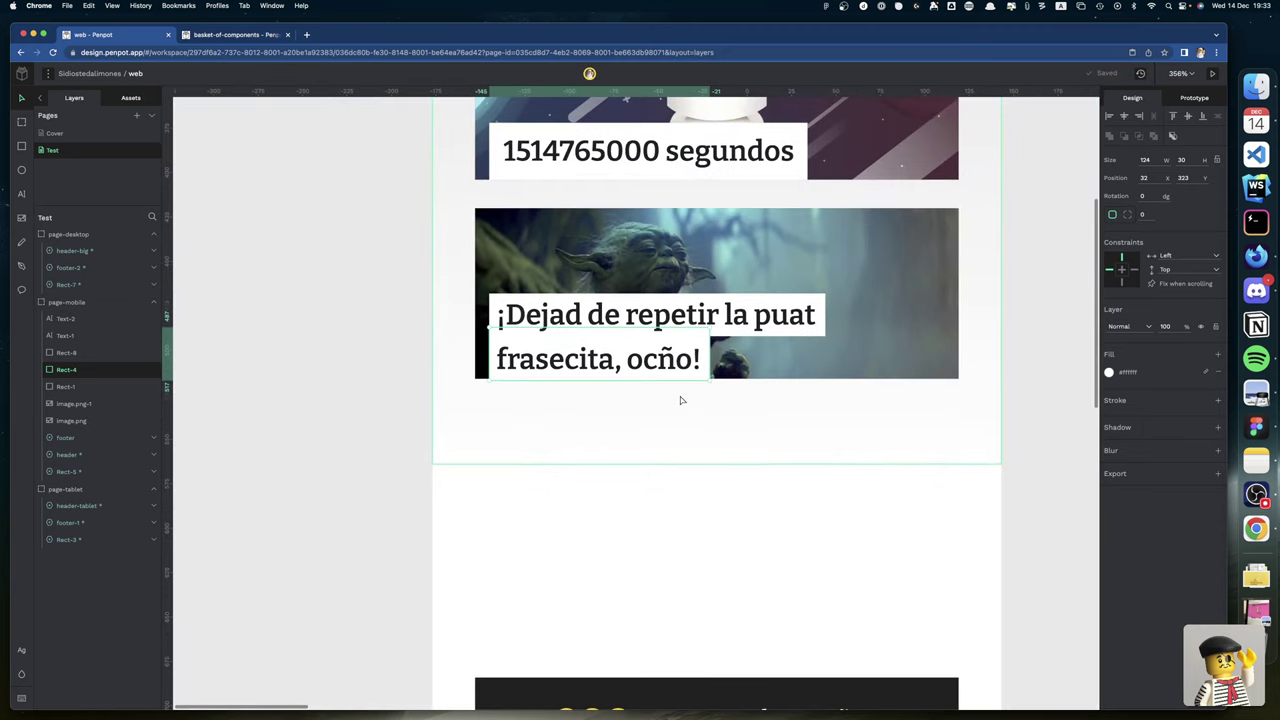
pyautogui.click(383, 372)
pyautogui.scroll(5, 386, 375)
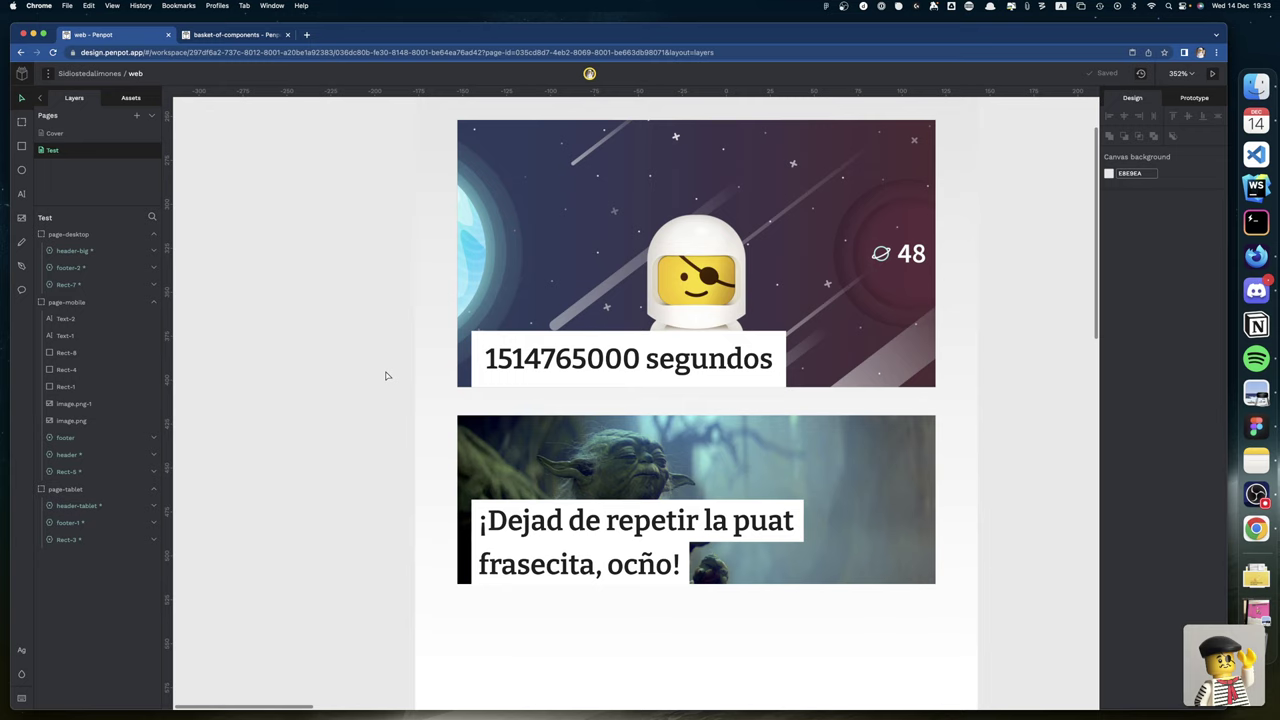
pyautogui.hscroll(-2, 391, 429)
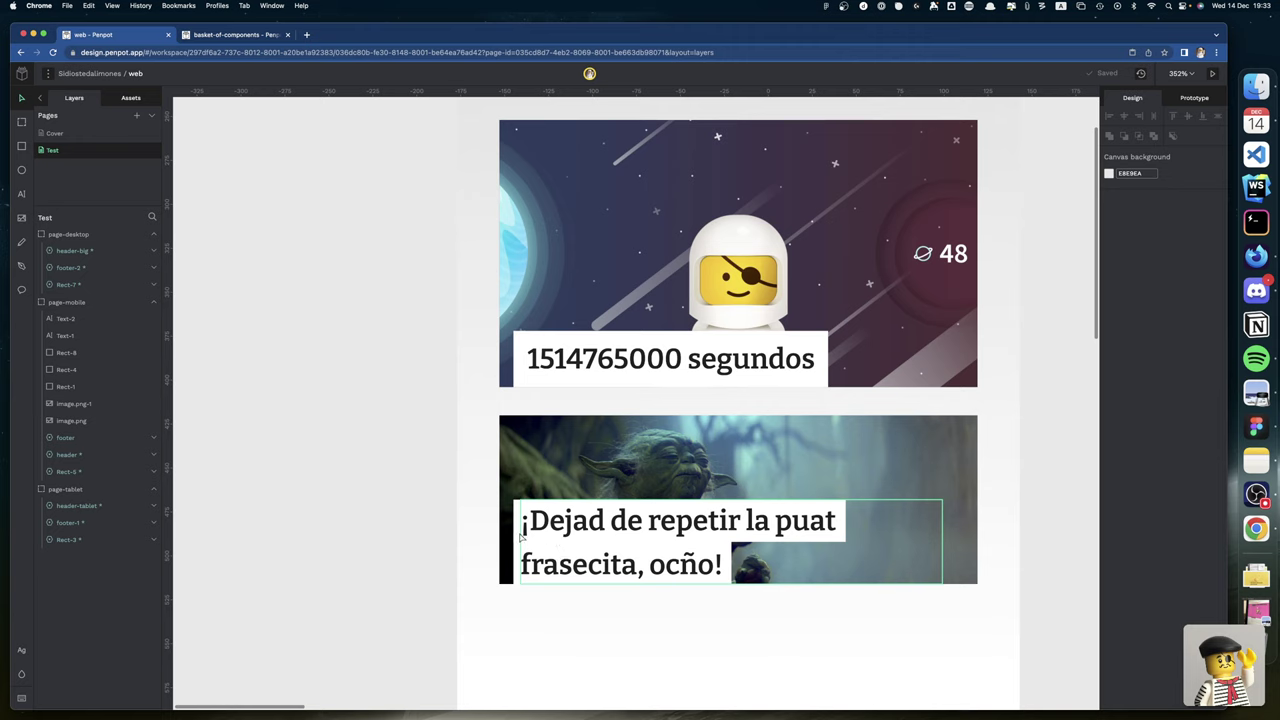
# Move the Yoda title together with both of its line backgrounds up by 8 px, away from the image's bottom edge.
pyautogui.click(815, 522)
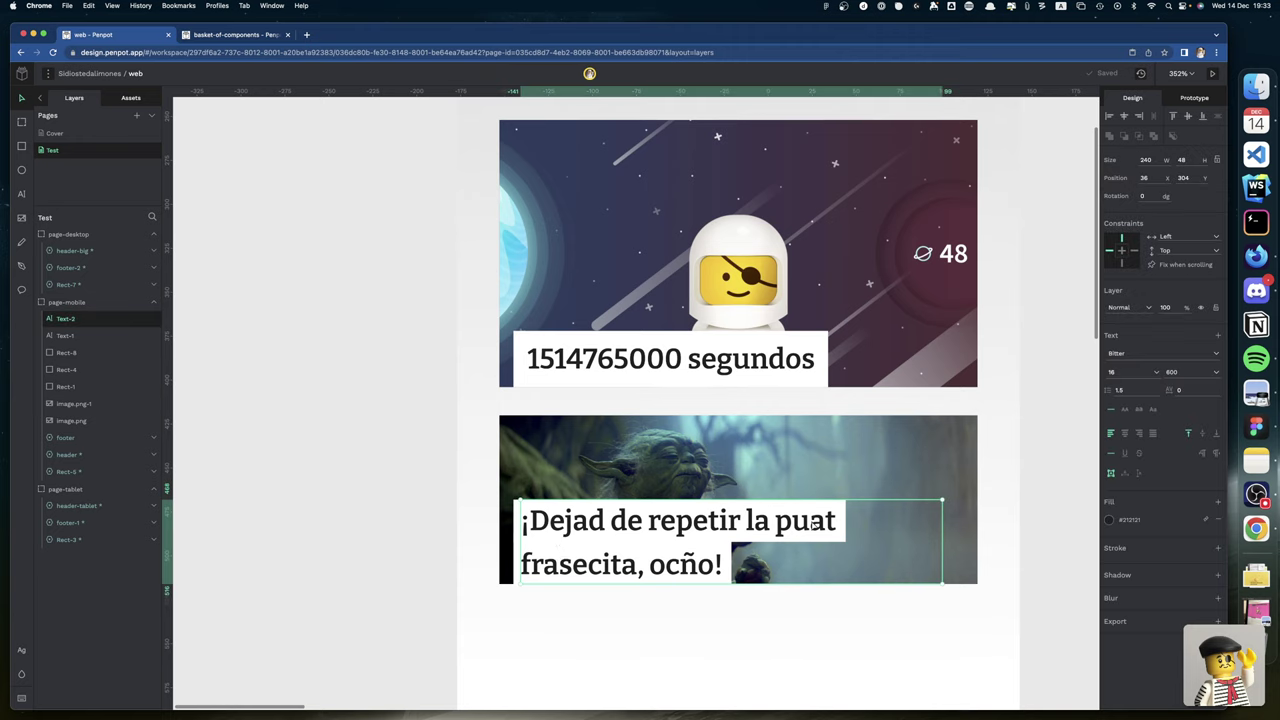
pyautogui.click(68, 336)
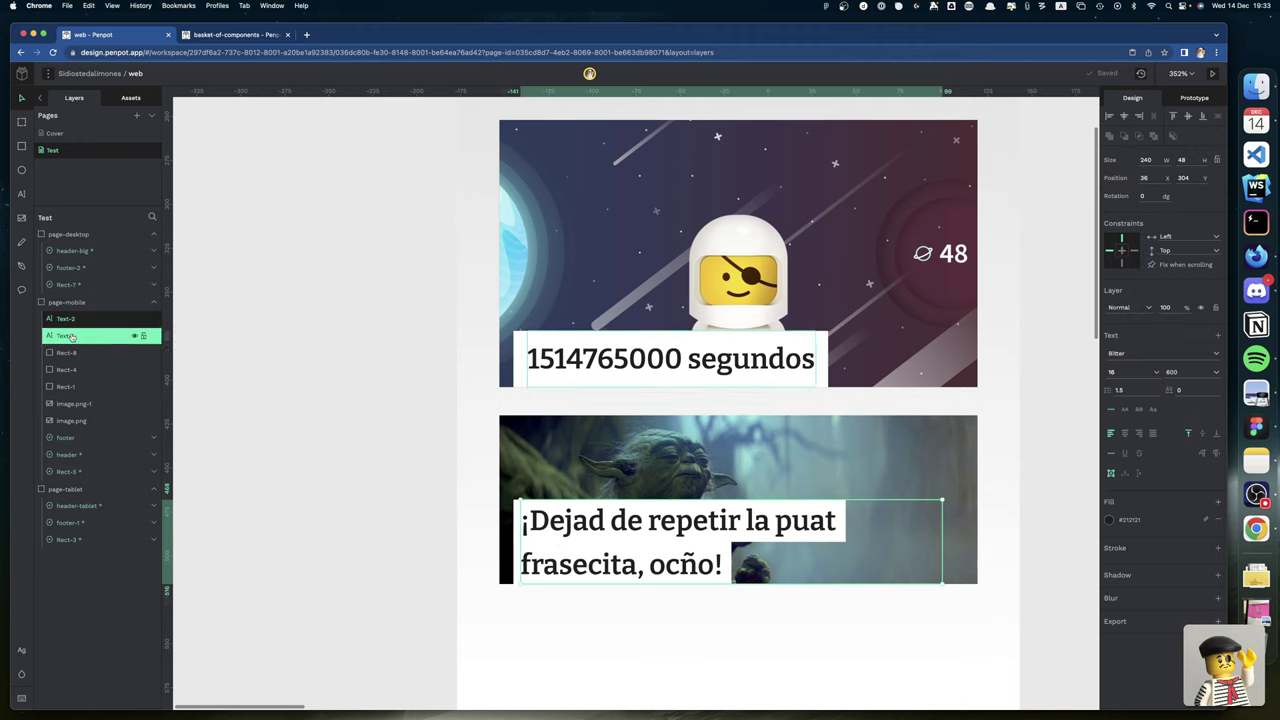
pyautogui.click(70, 352)
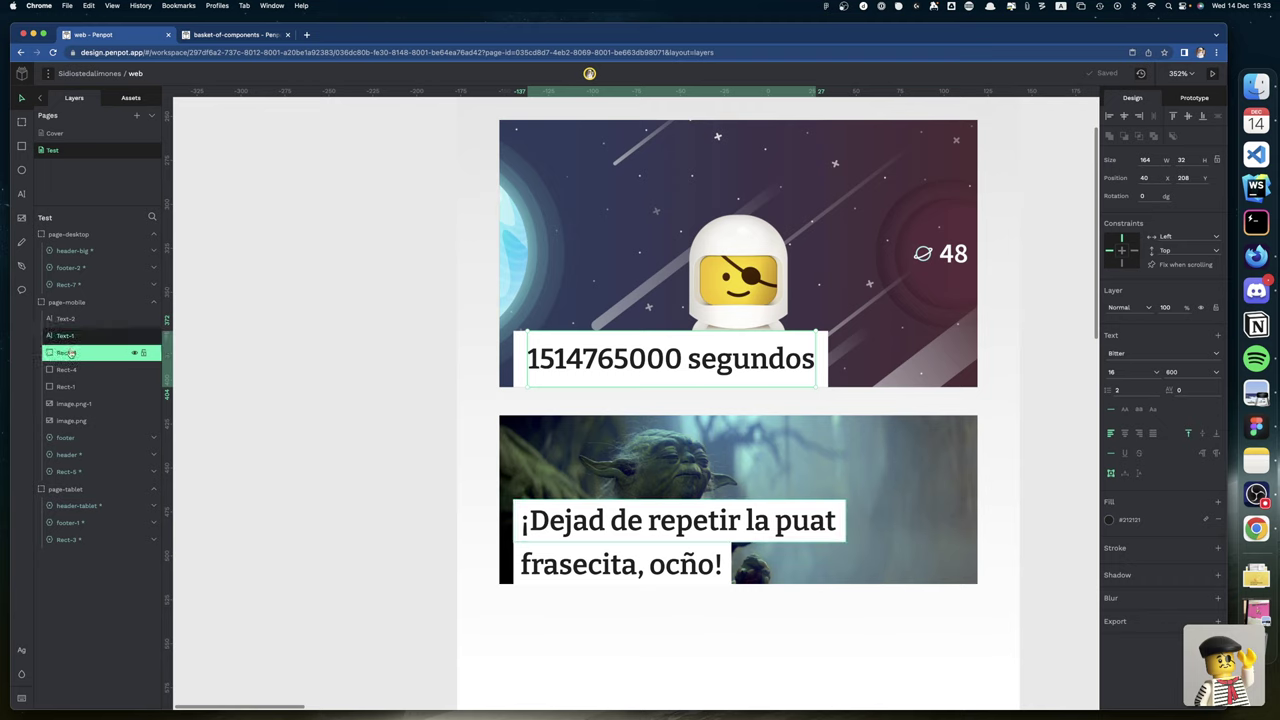
pyautogui.keyDown('shift'); pyautogui.click(68, 369); pyautogui.keyUp('shift')
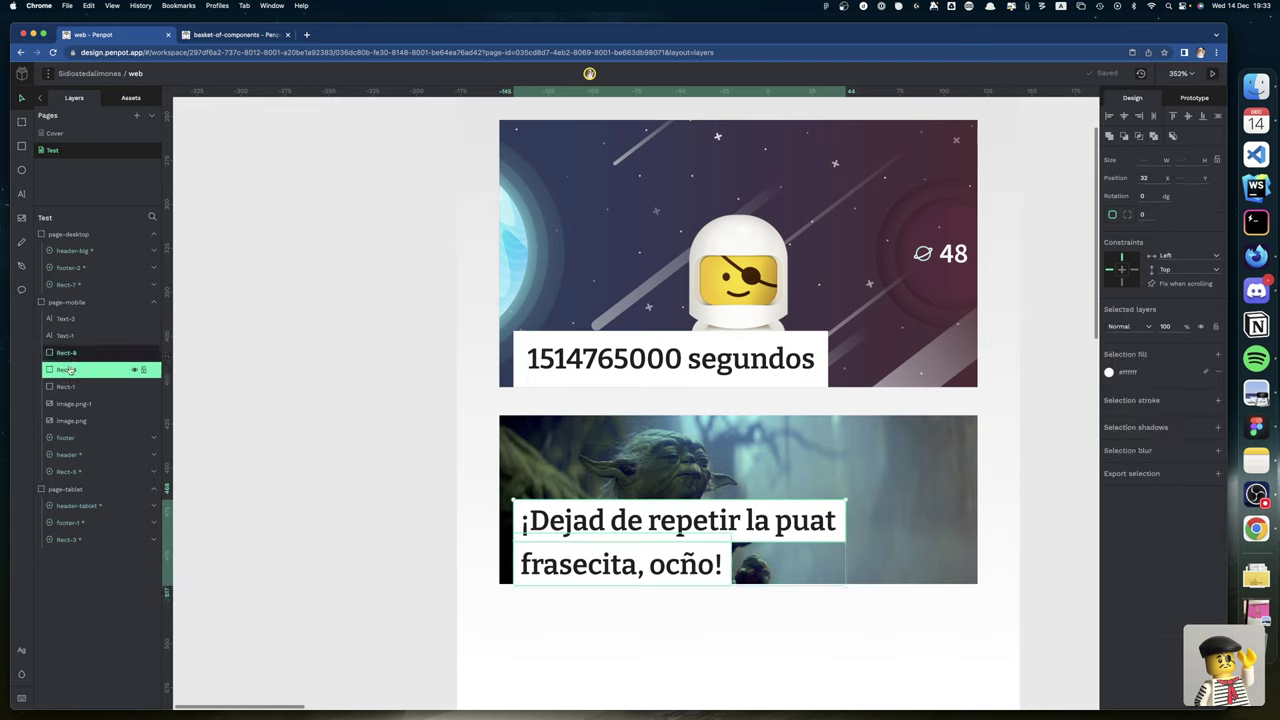
pyautogui.keyDown('shift'); pyautogui.click(68, 337); pyautogui.keyUp('shift')
pyautogui.keyDown('shift'); pyautogui.click(58, 318); pyautogui.keyUp('shift')
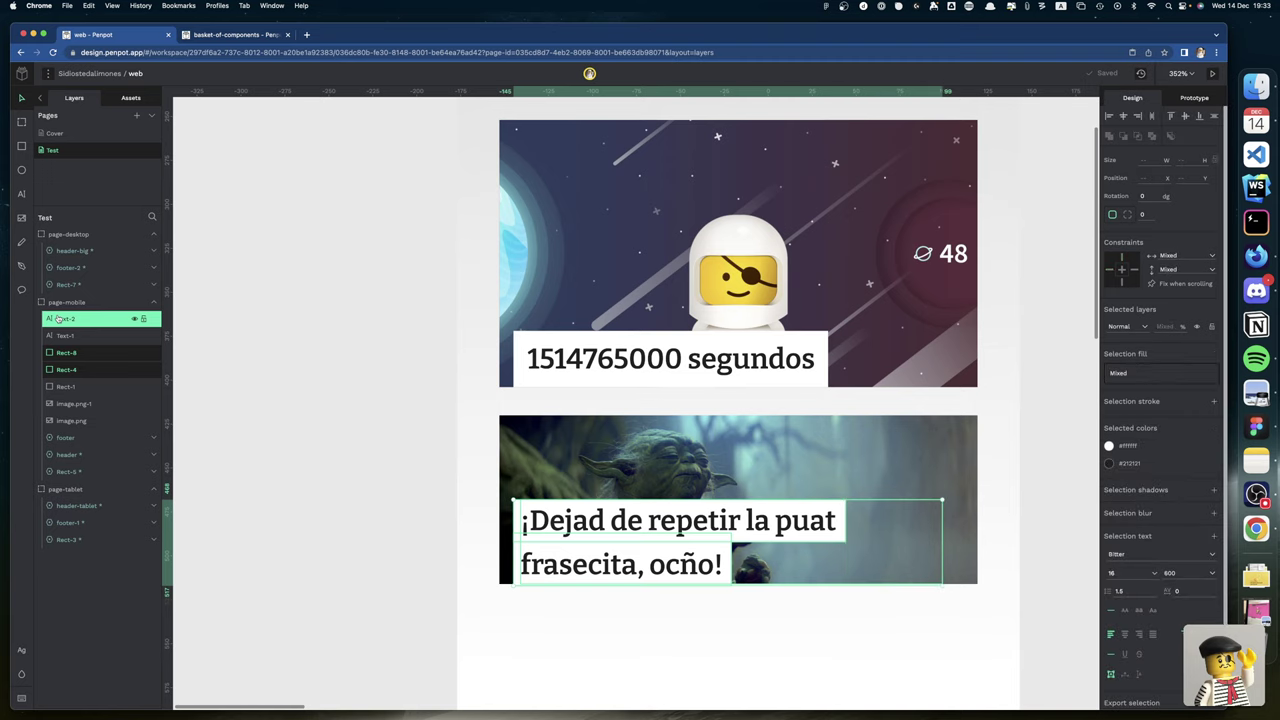
pyautogui.press('Up')
pyautogui.press('Up')
pyautogui.press('Up')
pyautogui.press('Up')
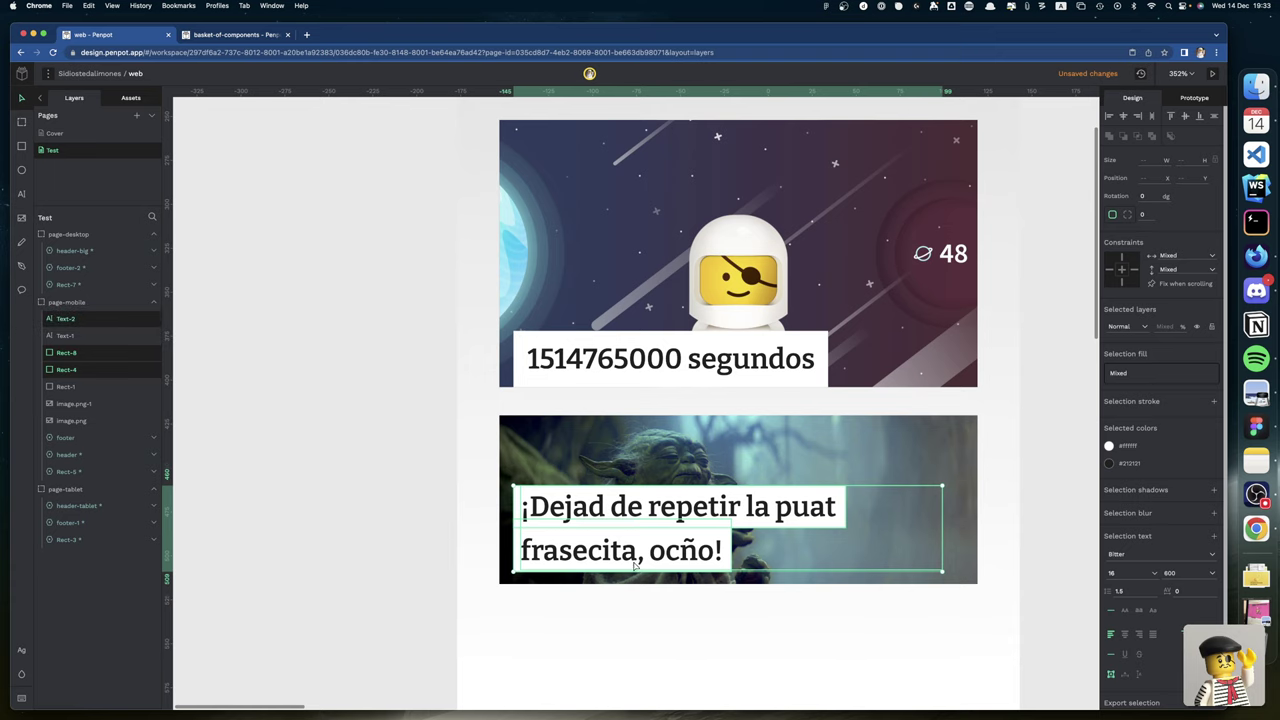
pyautogui.press('Escape')
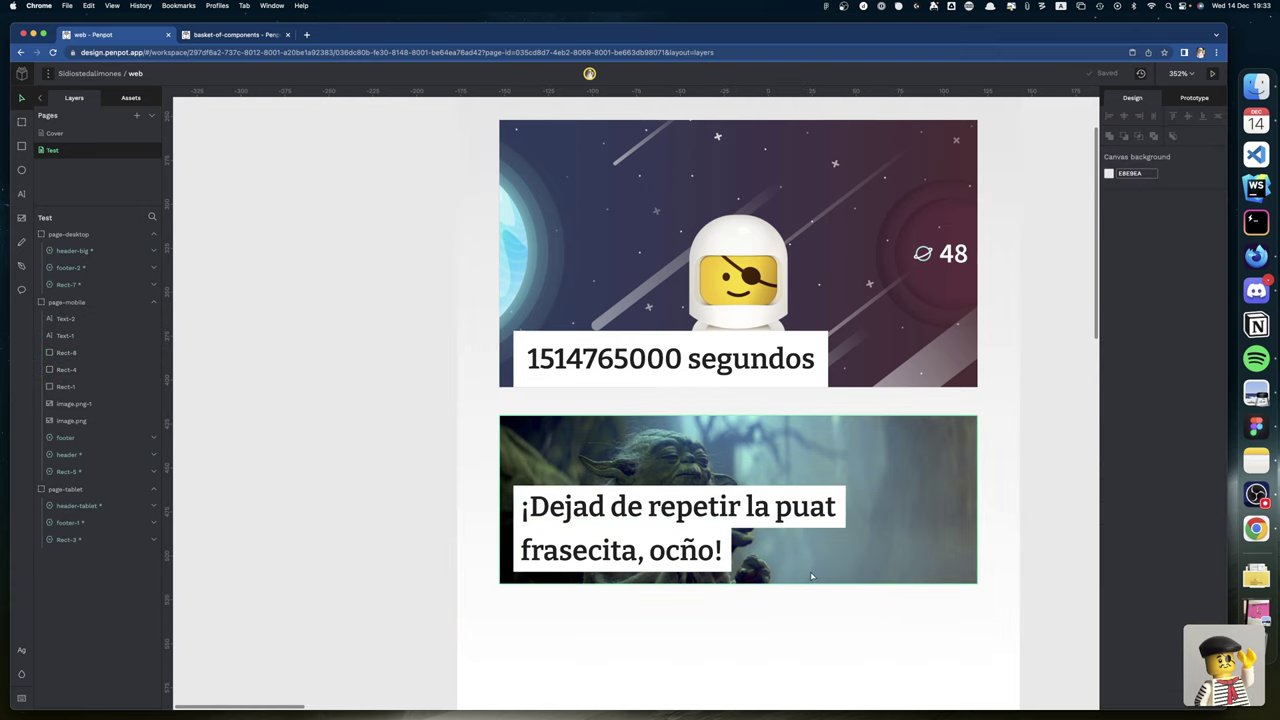
# Shorten the background behind the Yoda title's second line to a height of 29 and right-align the title text.
pyautogui.click(728, 566)
pyautogui.moveTo(728, 566); pyautogui.dragTo(719, 567)
pyautogui.click(1086, 561)
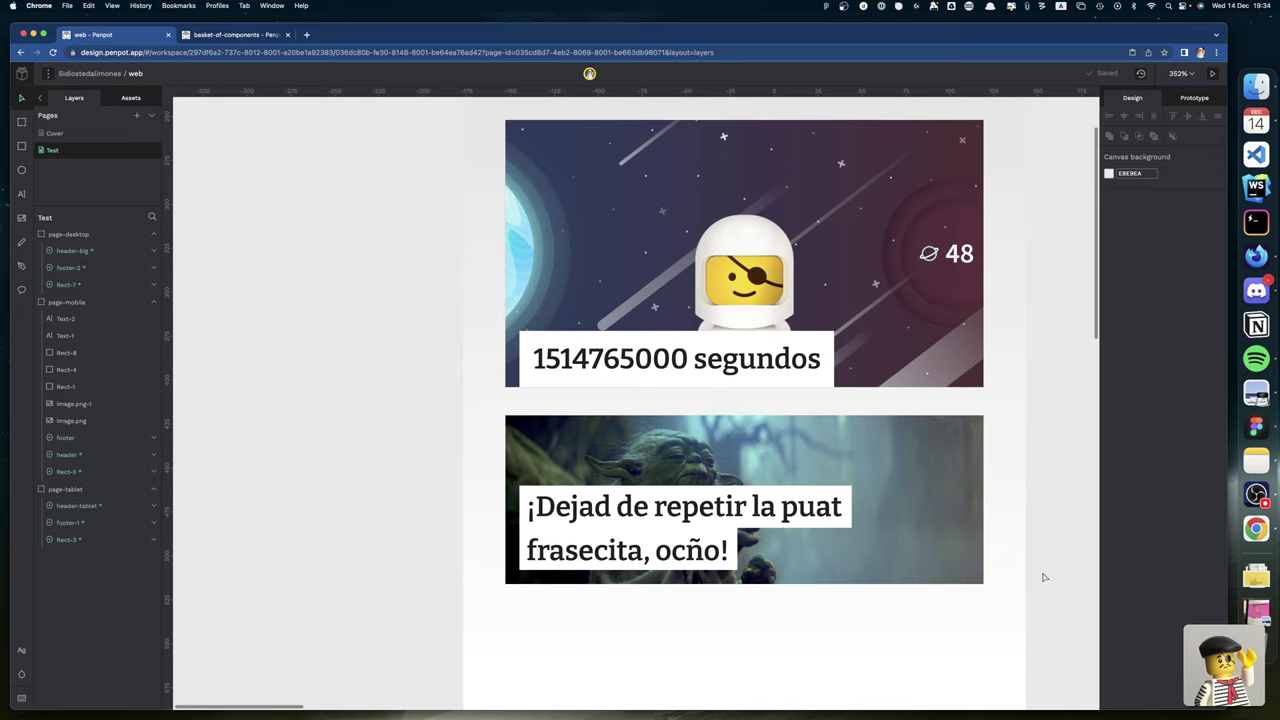
pyautogui.click(793, 512)
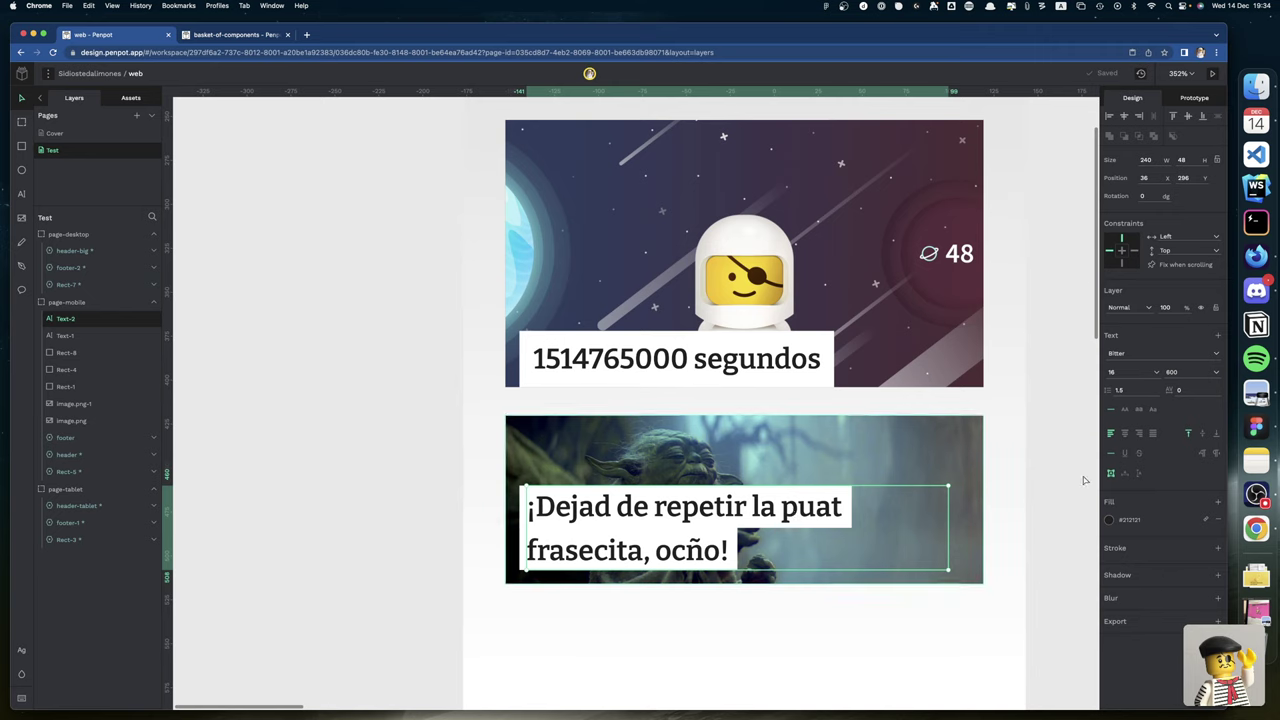
pyautogui.click(1138, 433)
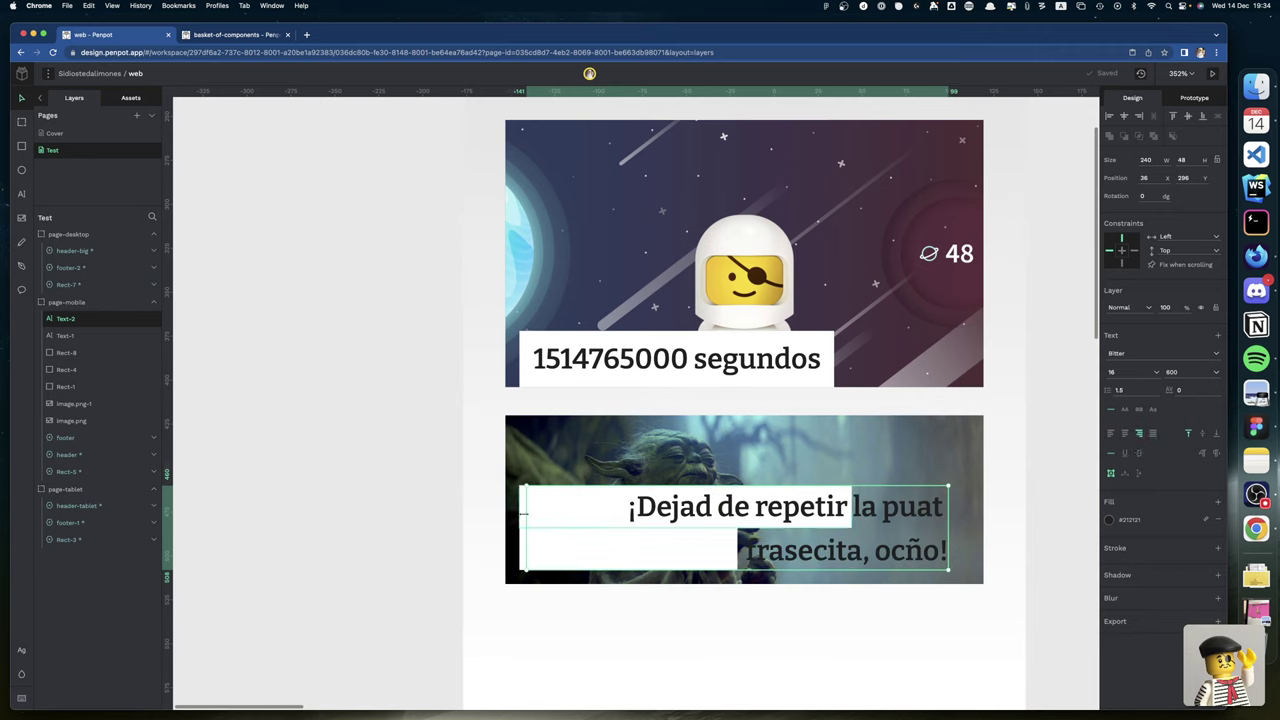
# Show the 8 px square grid on the page-mobile board.
pyautogui.scroll(5, 535, 515)
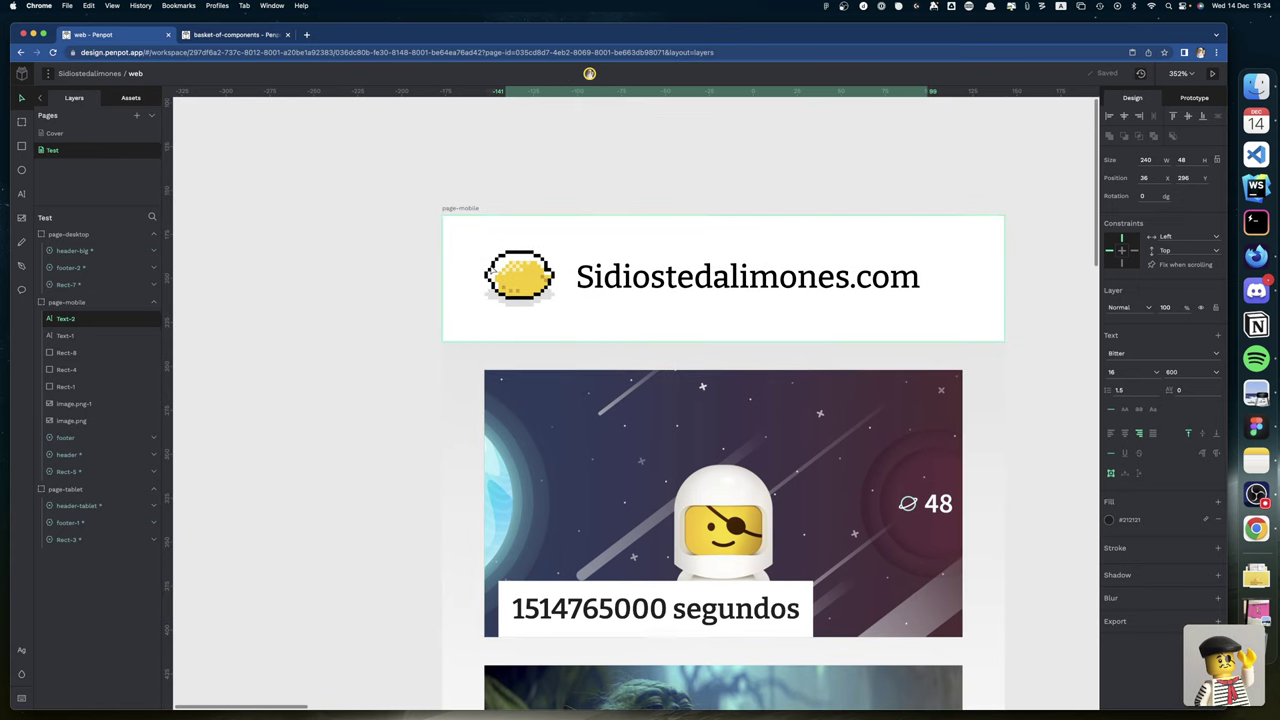
pyautogui.click(471, 211)
pyautogui.click(1217, 478)
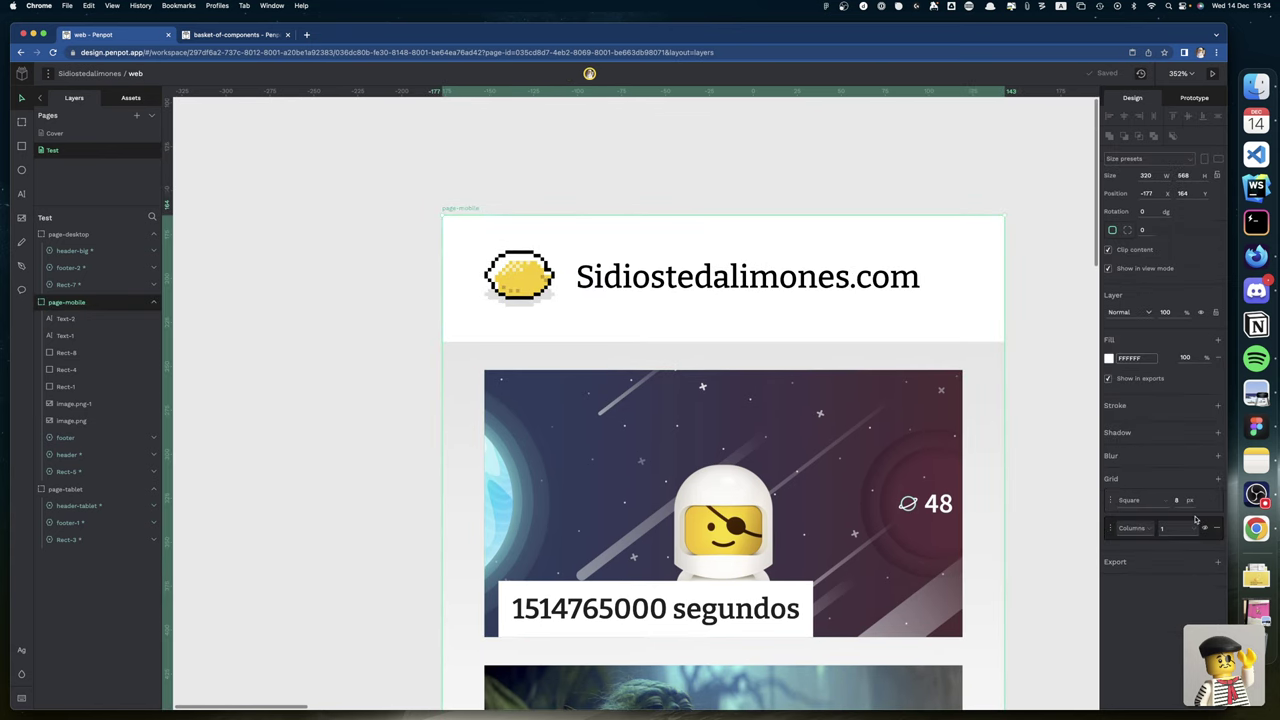
pyautogui.click(1204, 500)
# Fit the background behind the Yoda title's first line to the right-aligned text, with a width of 192 at X 88.
pyautogui.scroll(-7, 733, 520)
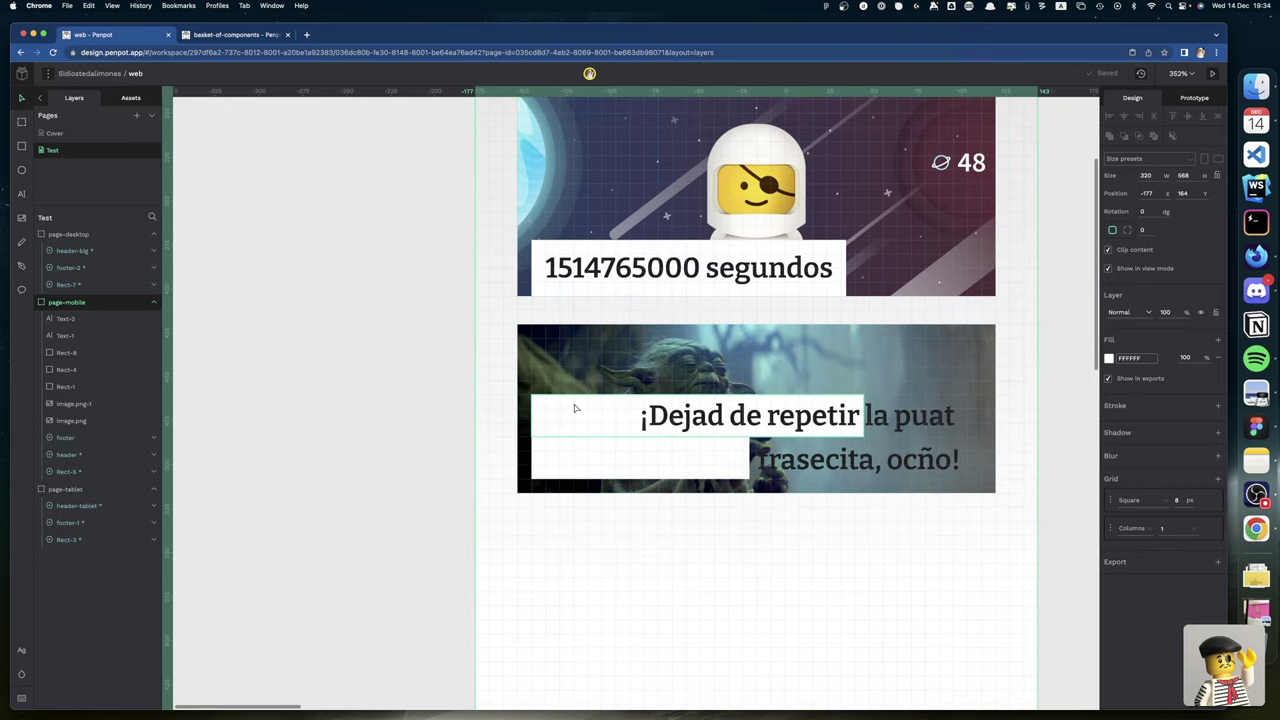
pyautogui.click(575, 408)
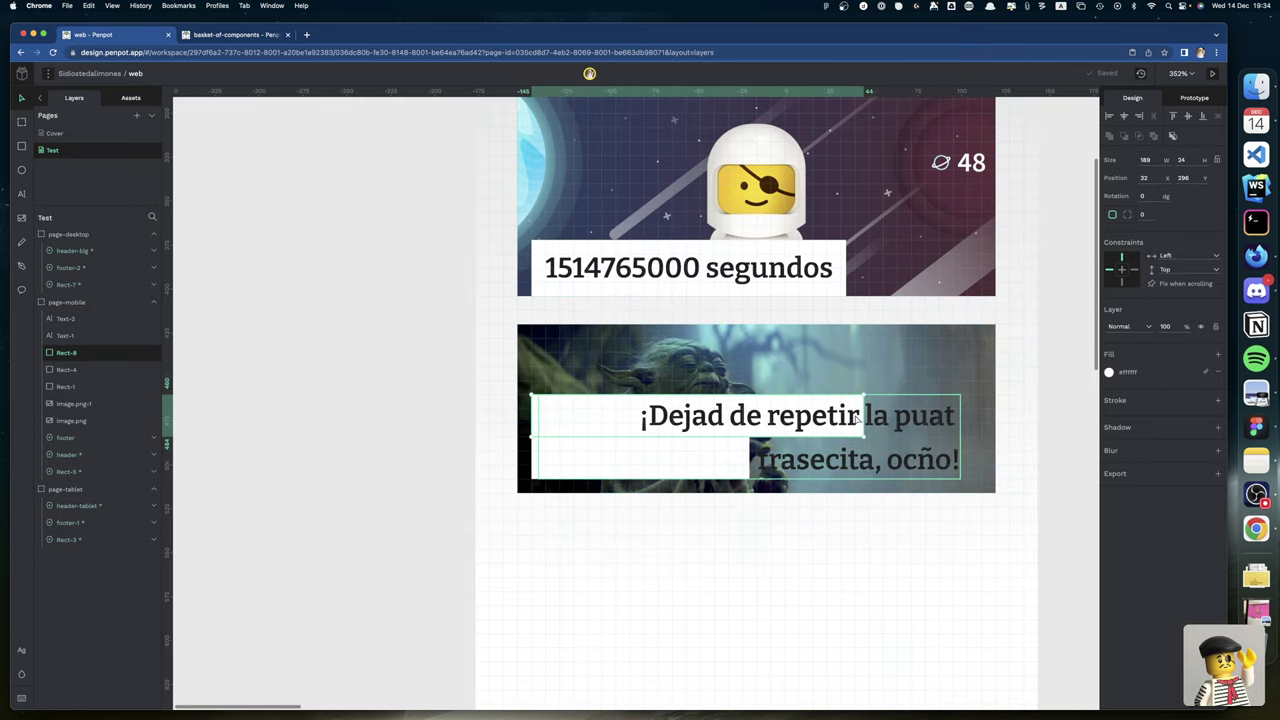
pyautogui.moveTo(864, 415); pyautogui.dragTo(966, 412)
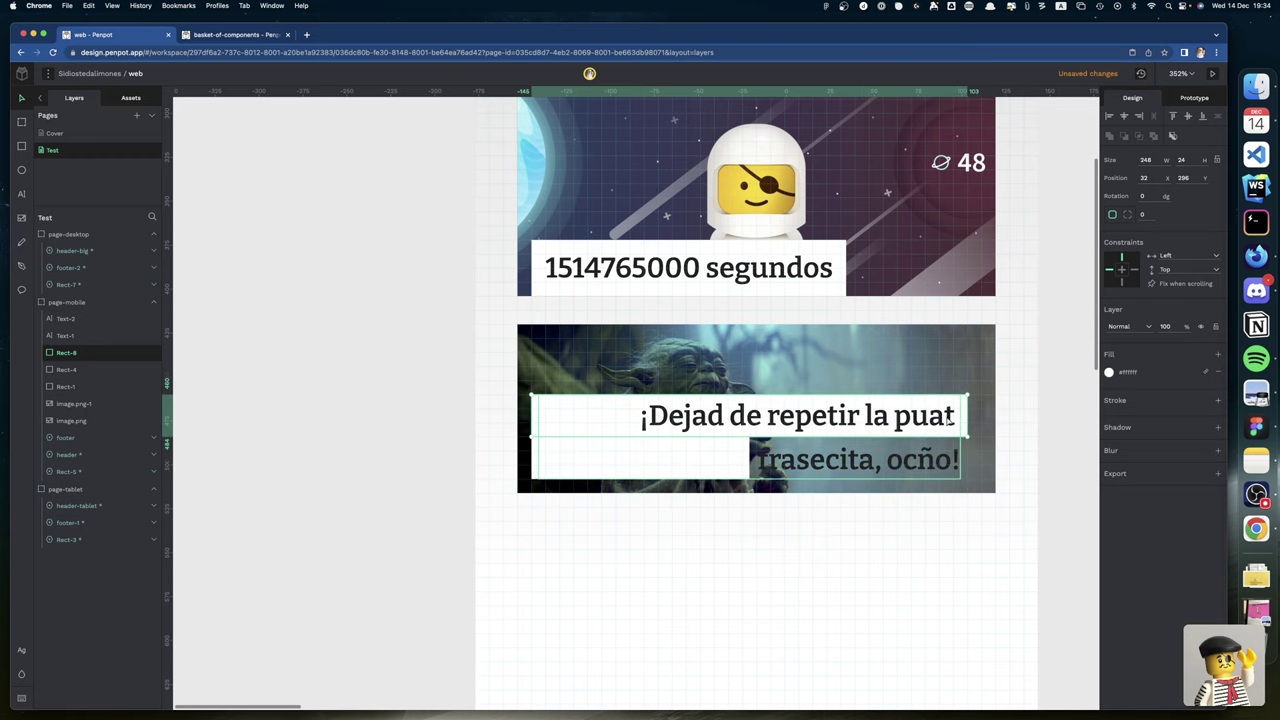
pyautogui.hscroll(-1, 948, 420)
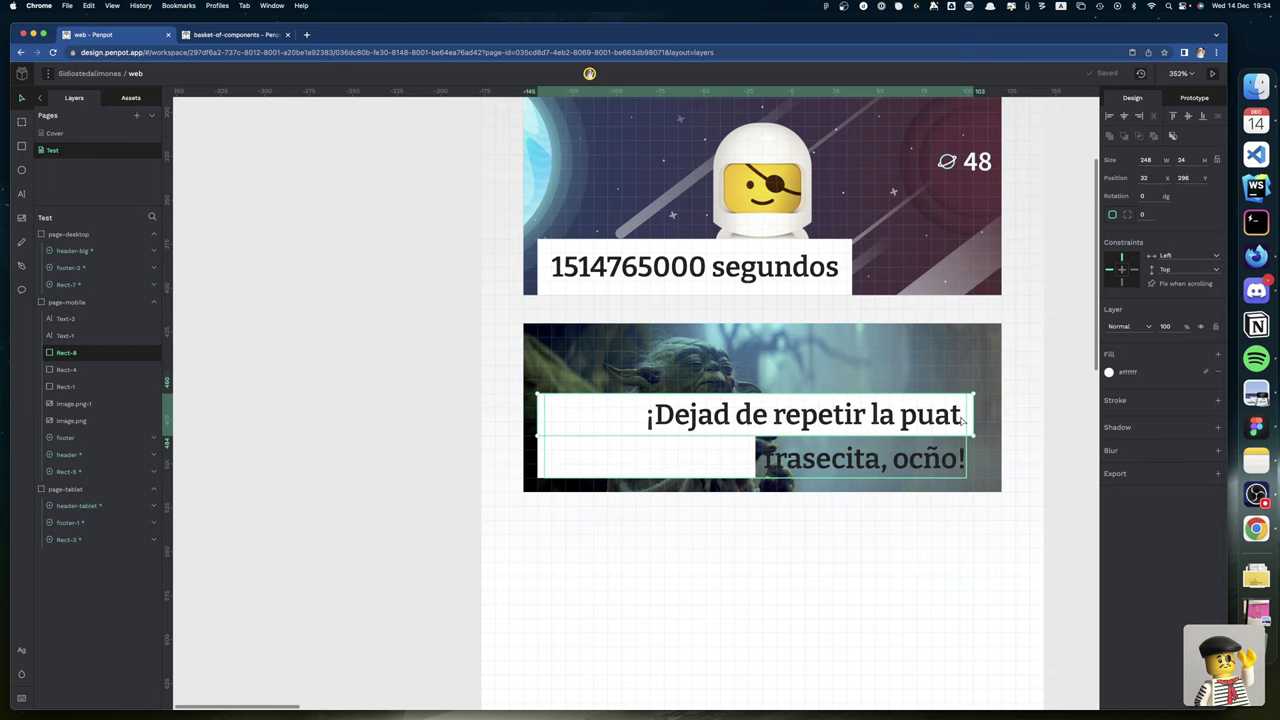
pyautogui.hscroll(1, 962, 420)
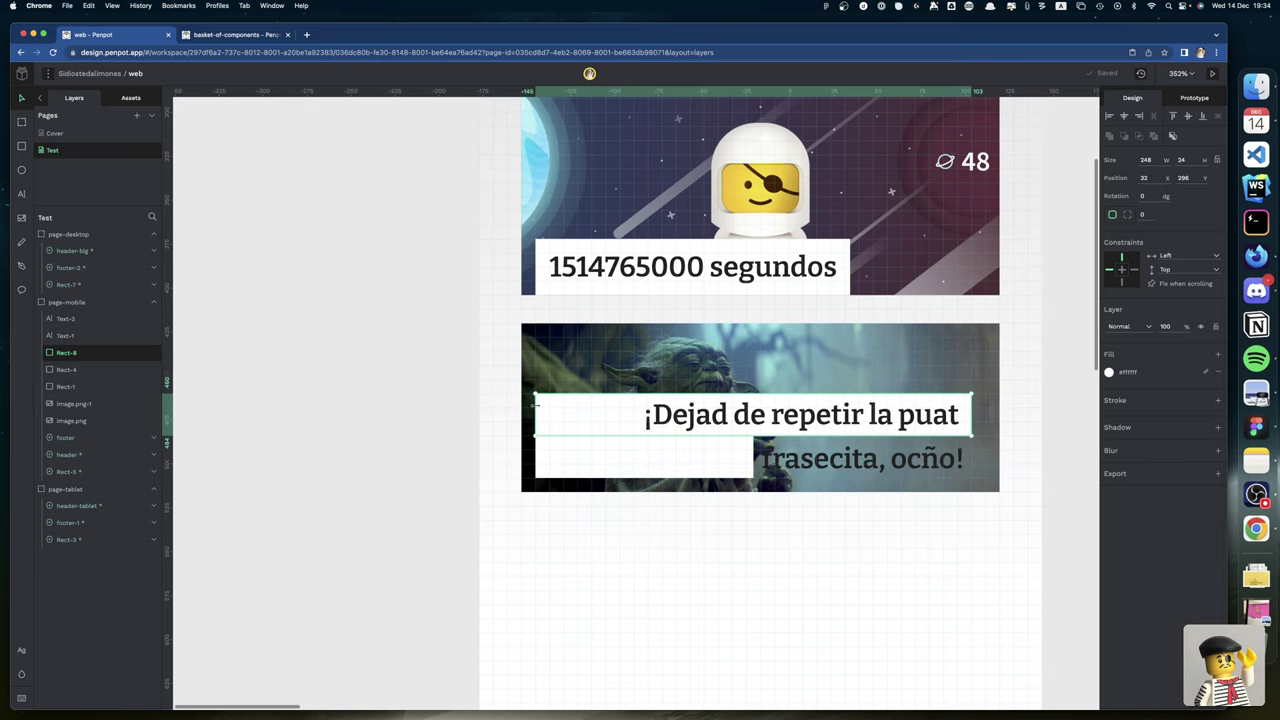
pyautogui.moveTo(537, 413); pyautogui.dragTo(633, 406)
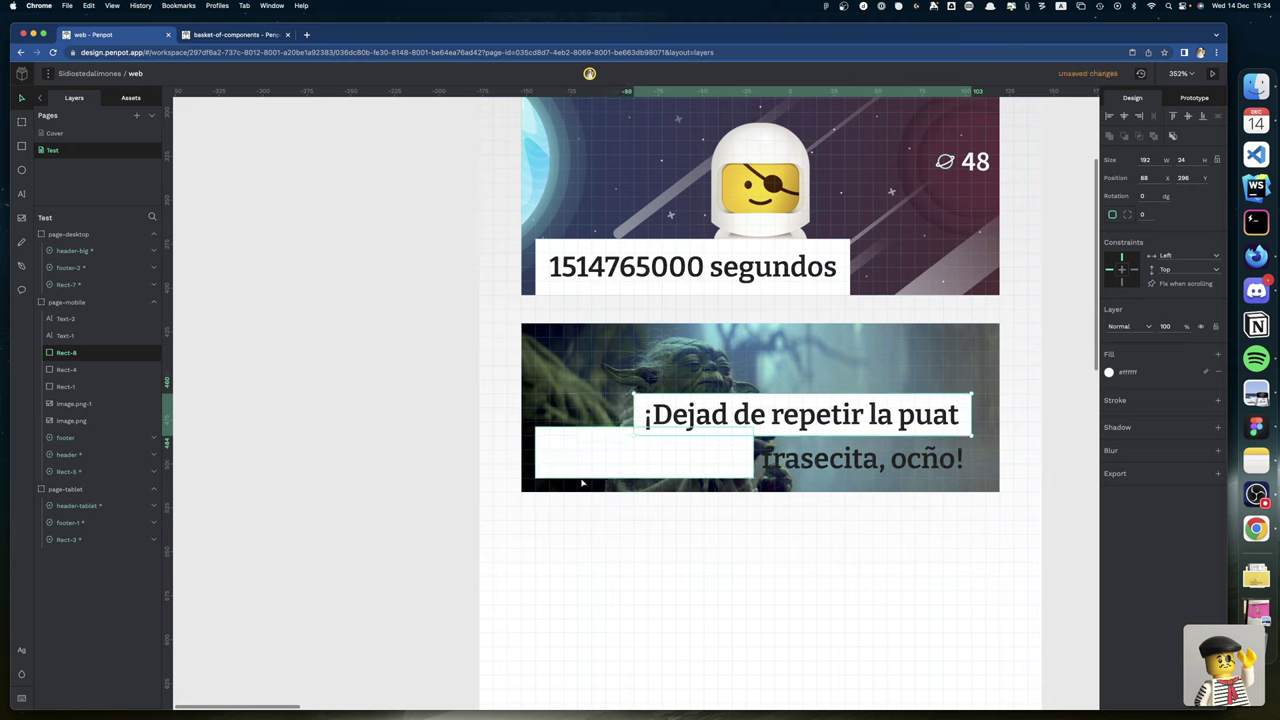
# Fit the background behind the Yoda title's second line to the right-aligned text, with a width of 128 at X 152.
pyautogui.click(750, 465)
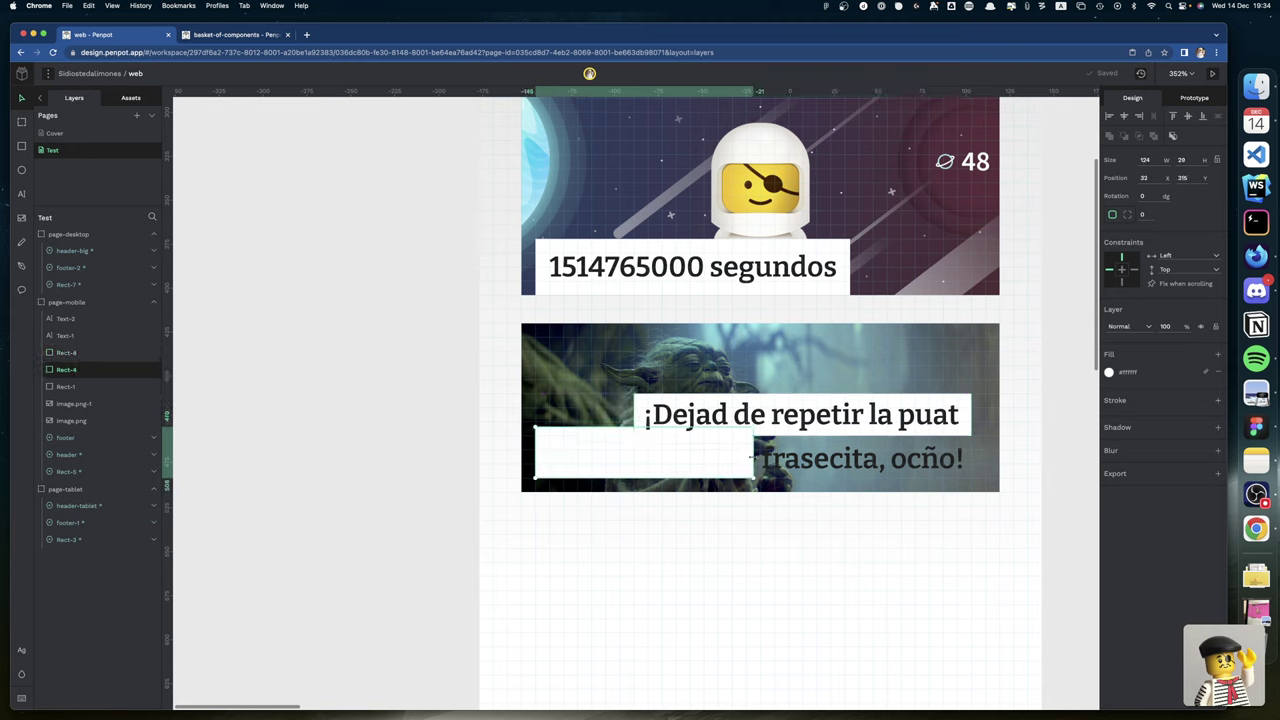
pyautogui.moveTo(757, 463); pyautogui.dragTo(971, 463)
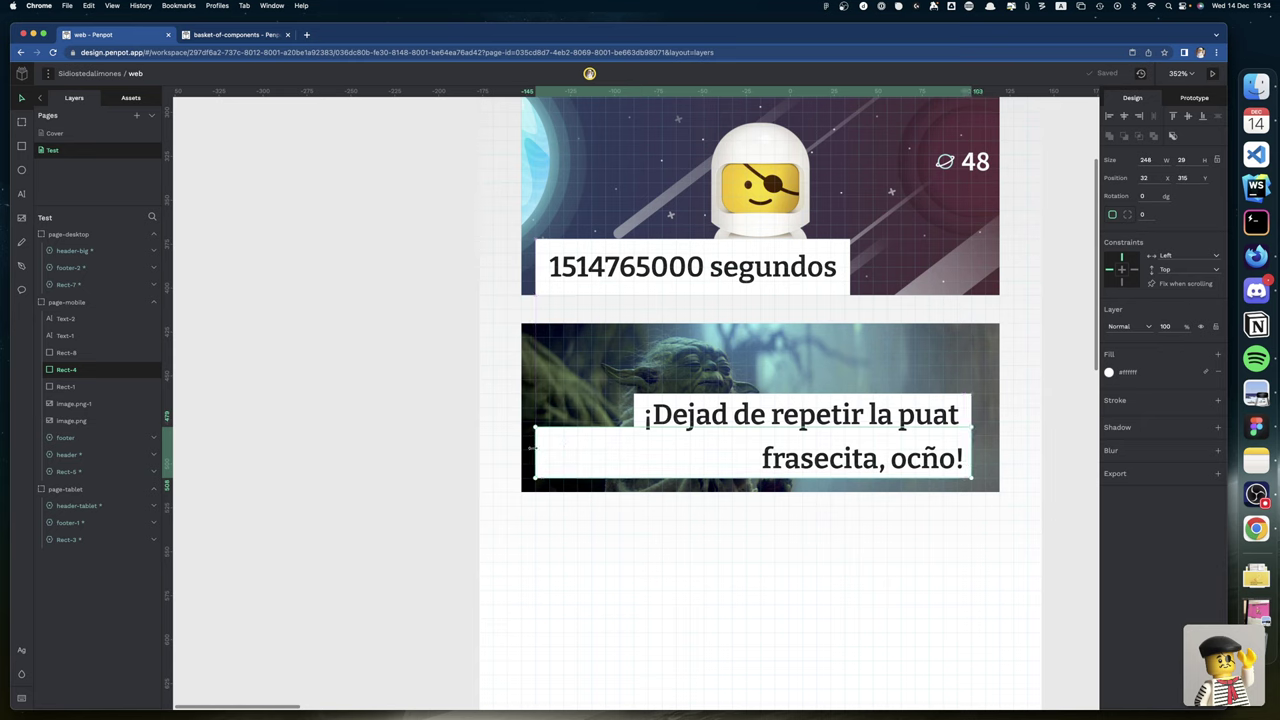
pyautogui.moveTo(537, 451); pyautogui.dragTo(746, 451)
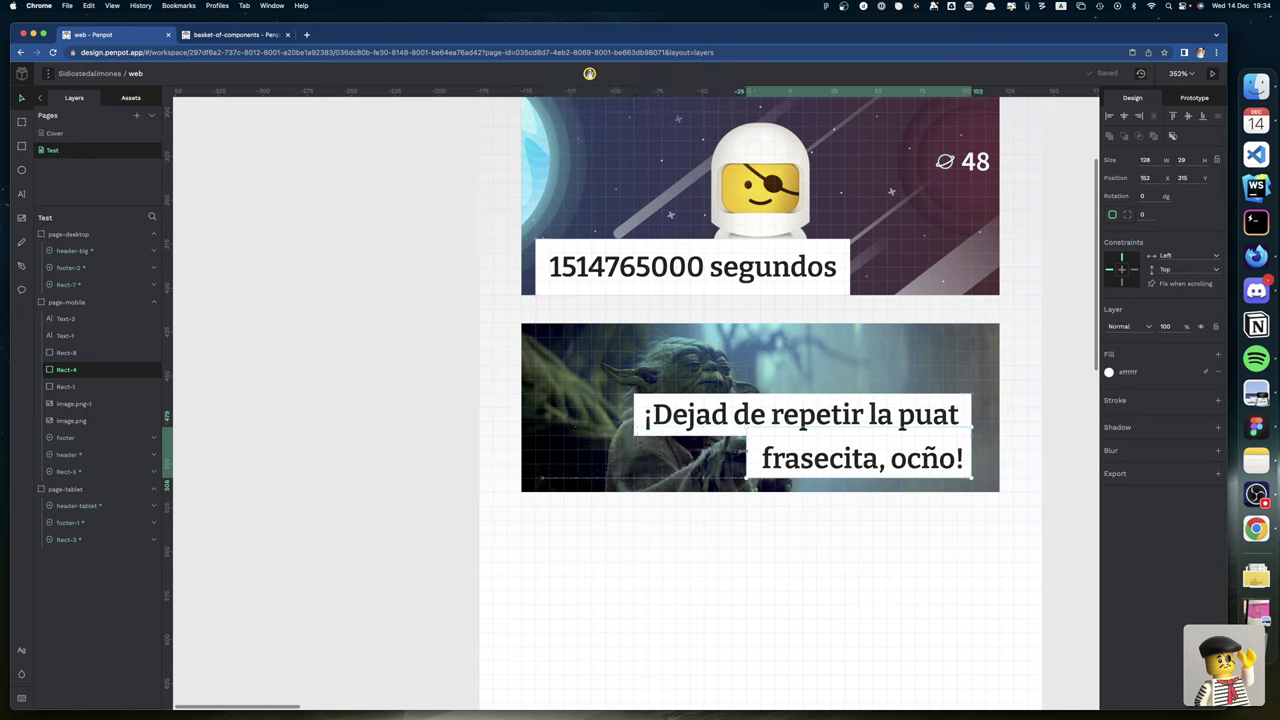
# Move the Yoda title and both of its line backgrounds 8 px to the right, nearer the image's right edge.
pyautogui.keyDown('shift'); pyautogui.click(720, 422); pyautogui.keyUp('shift')
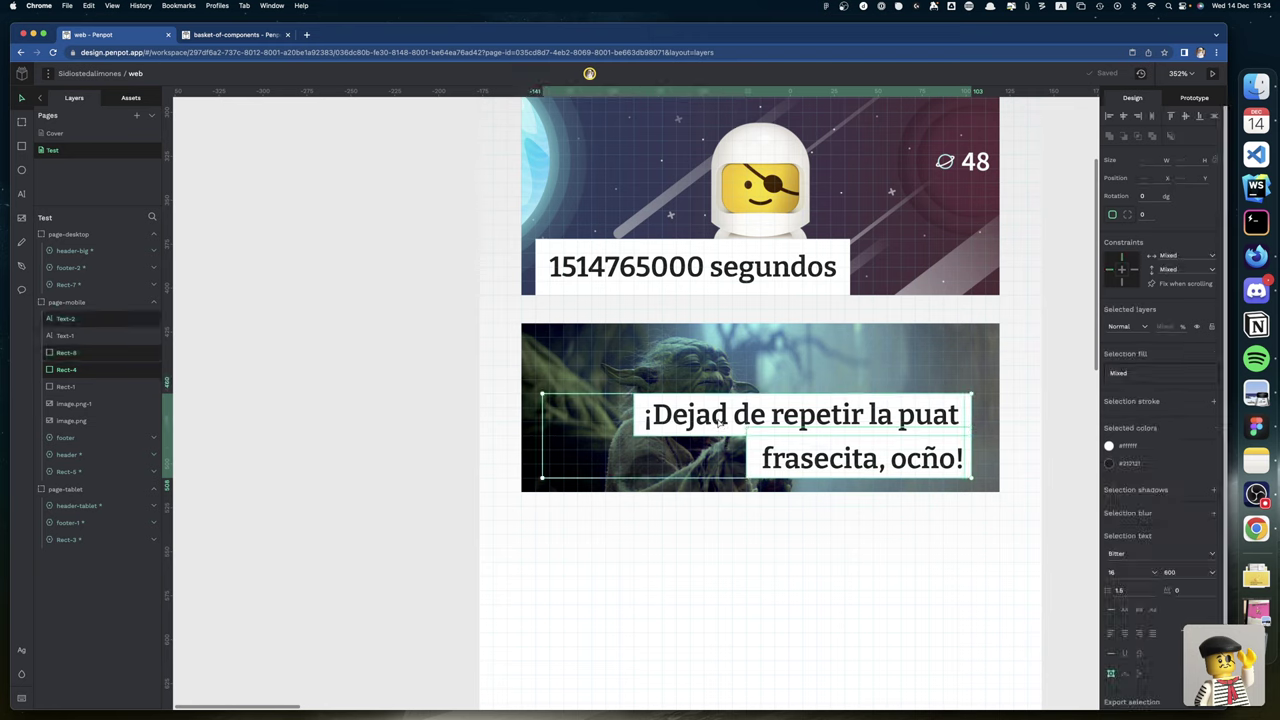
pyautogui.hotkey('shift', 'Right')
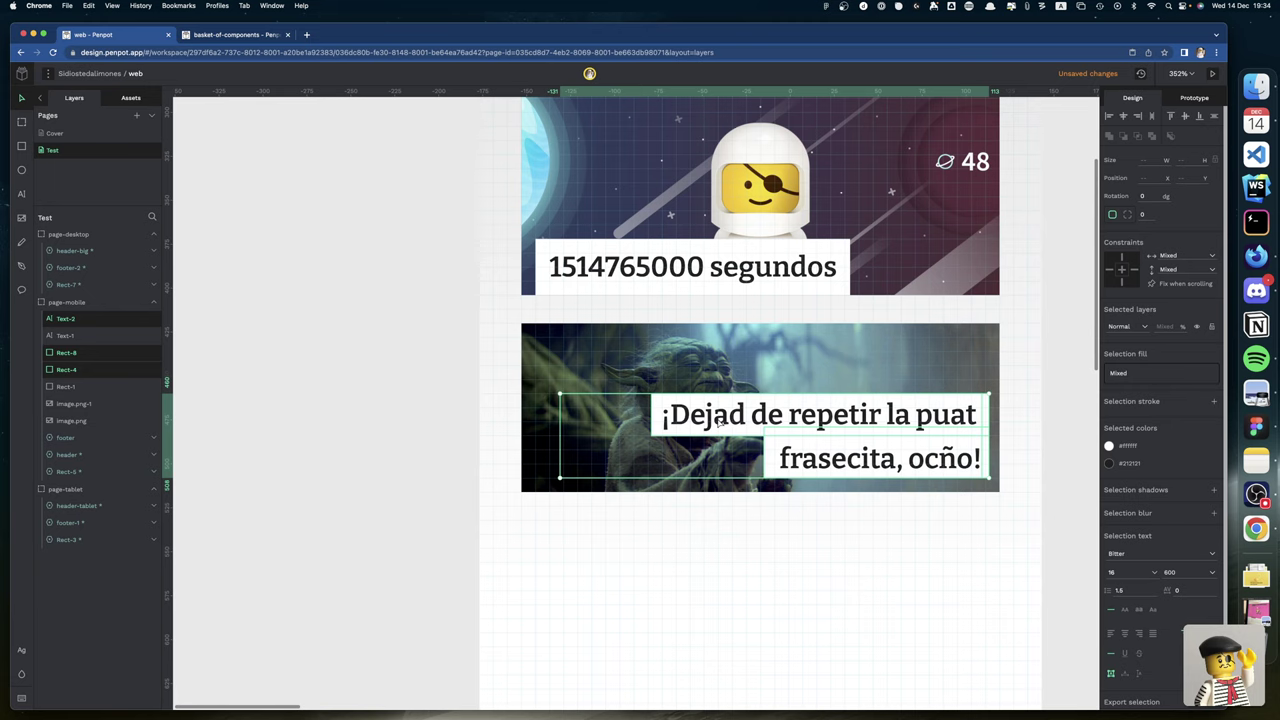
pyautogui.press('Left')
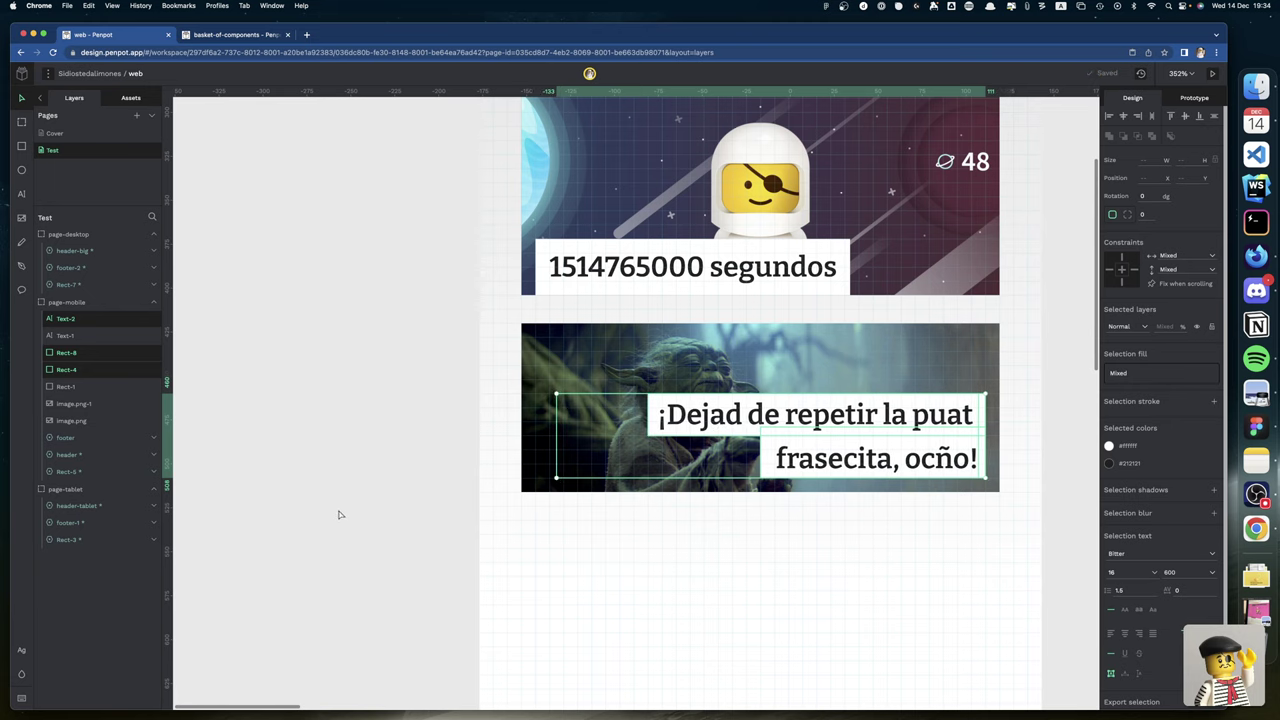
pyautogui.click(340, 515)
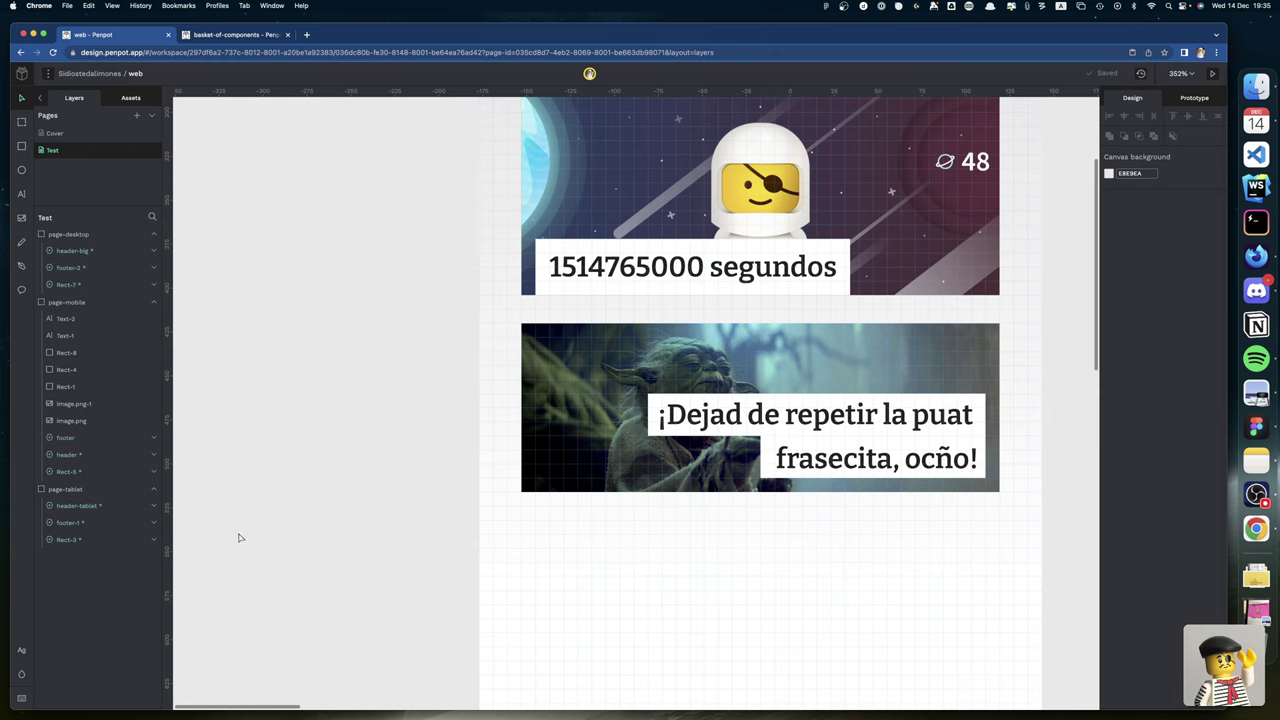
pyautogui.scroll(-3, 293, 517)
pyautogui.scroll(-1, 293, 517)
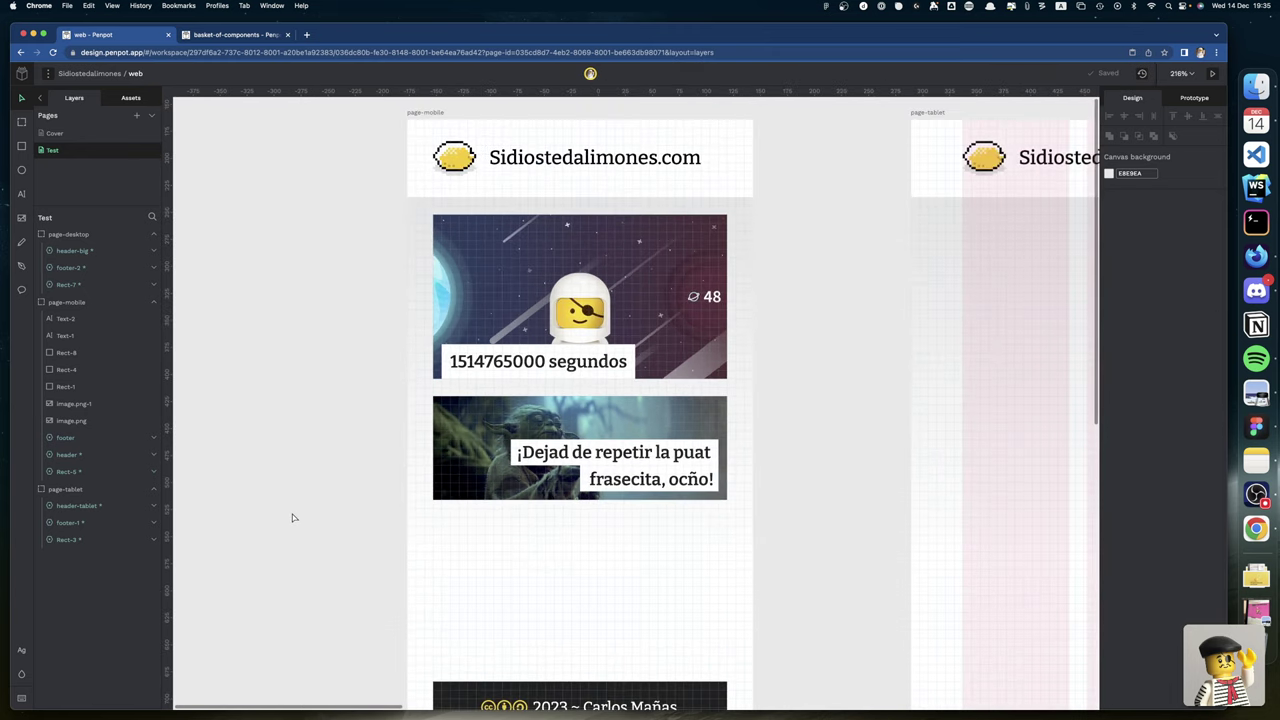
pyautogui.scroll(3, 293, 517)
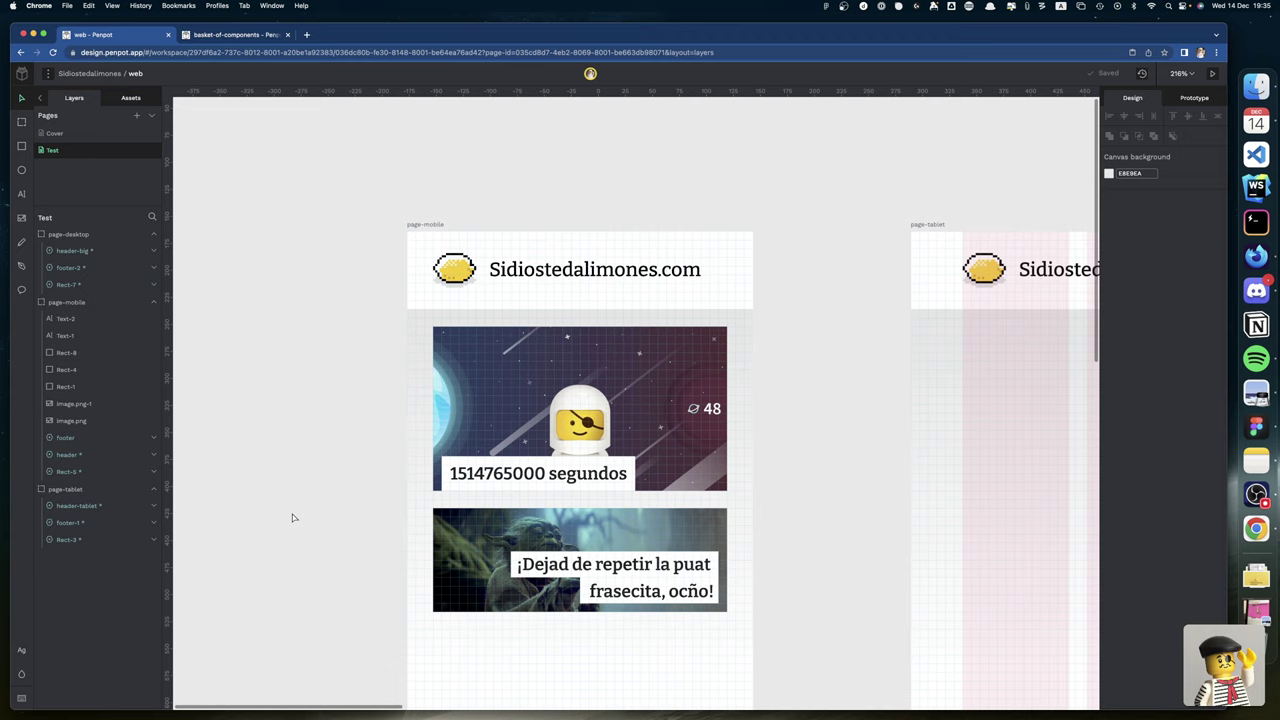
pyautogui.click(549, 476)
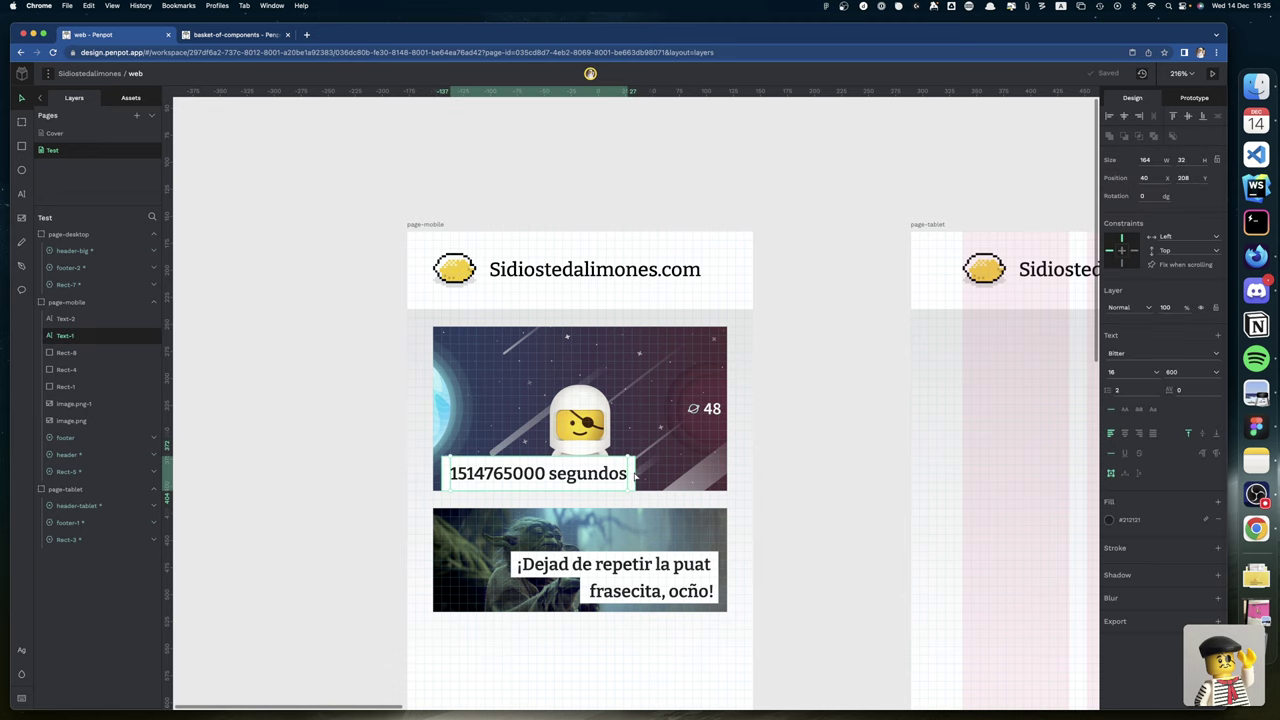
pyautogui.keyDown('shift'); pyautogui.click(634, 477); pyautogui.keyUp('shift')
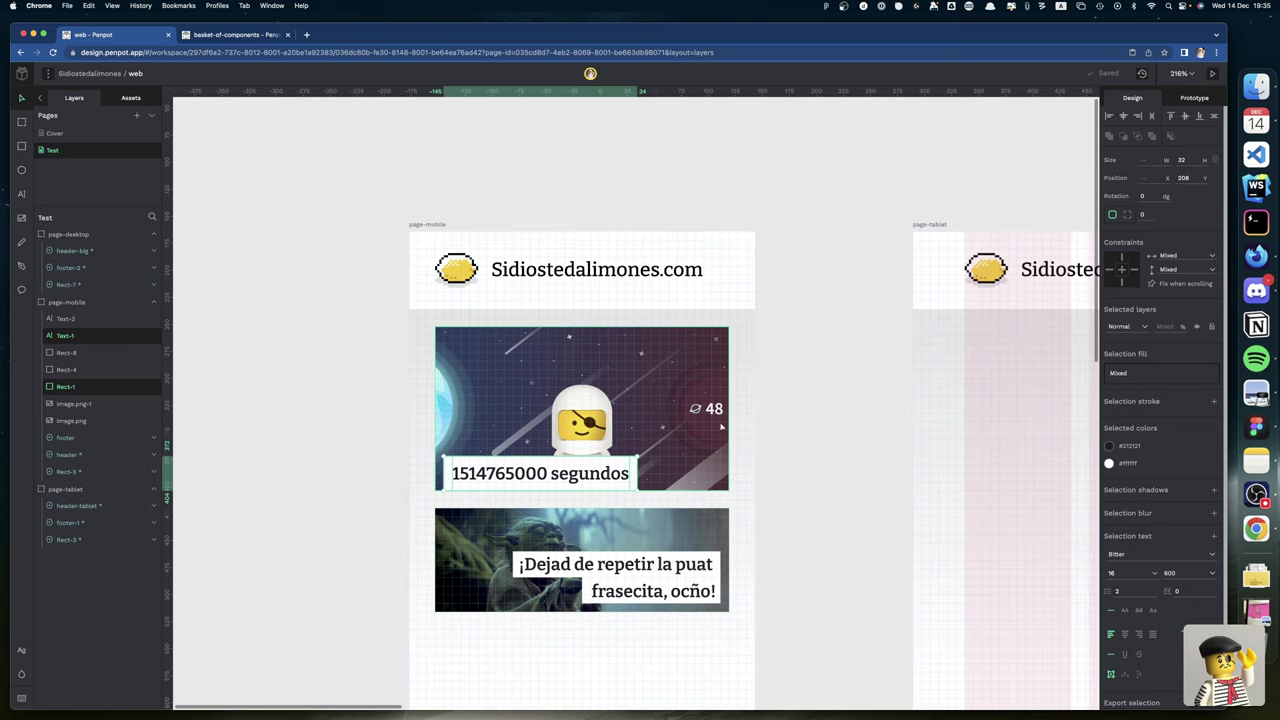
pyautogui.keyDown('shift'); pyautogui.click(630, 478); pyautogui.keyUp('shift')
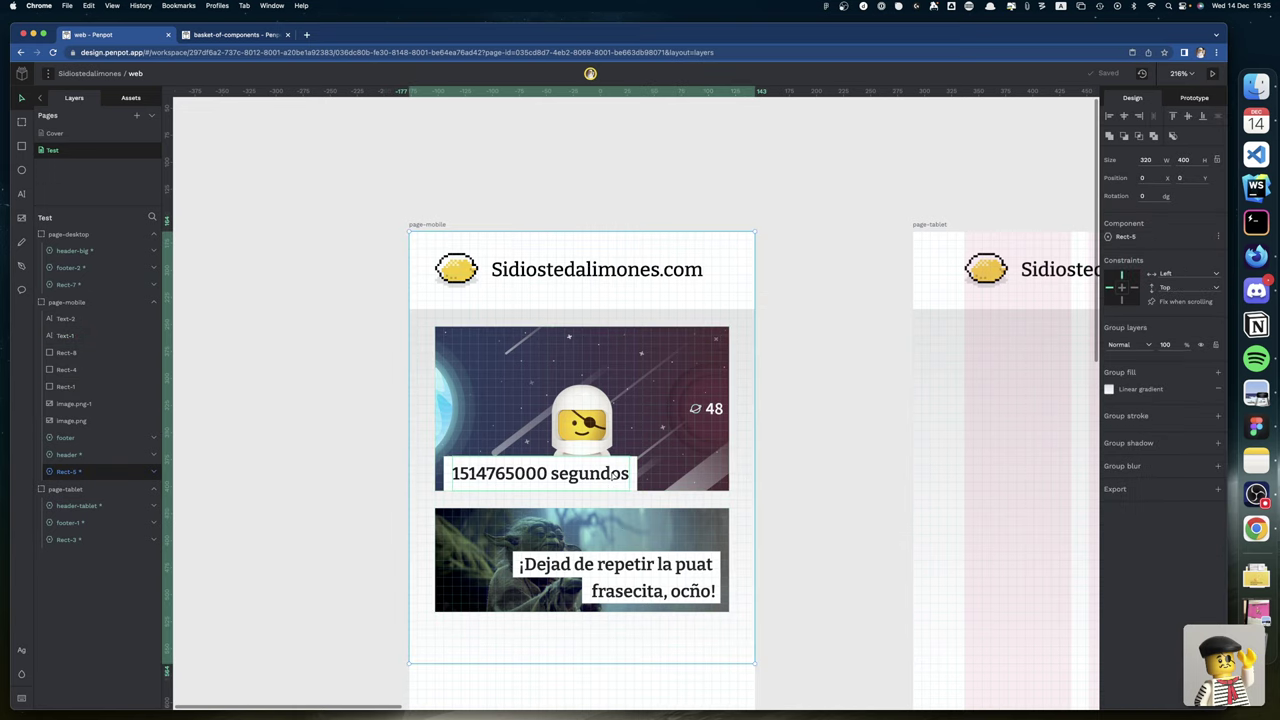
pyautogui.click(1114, 390)
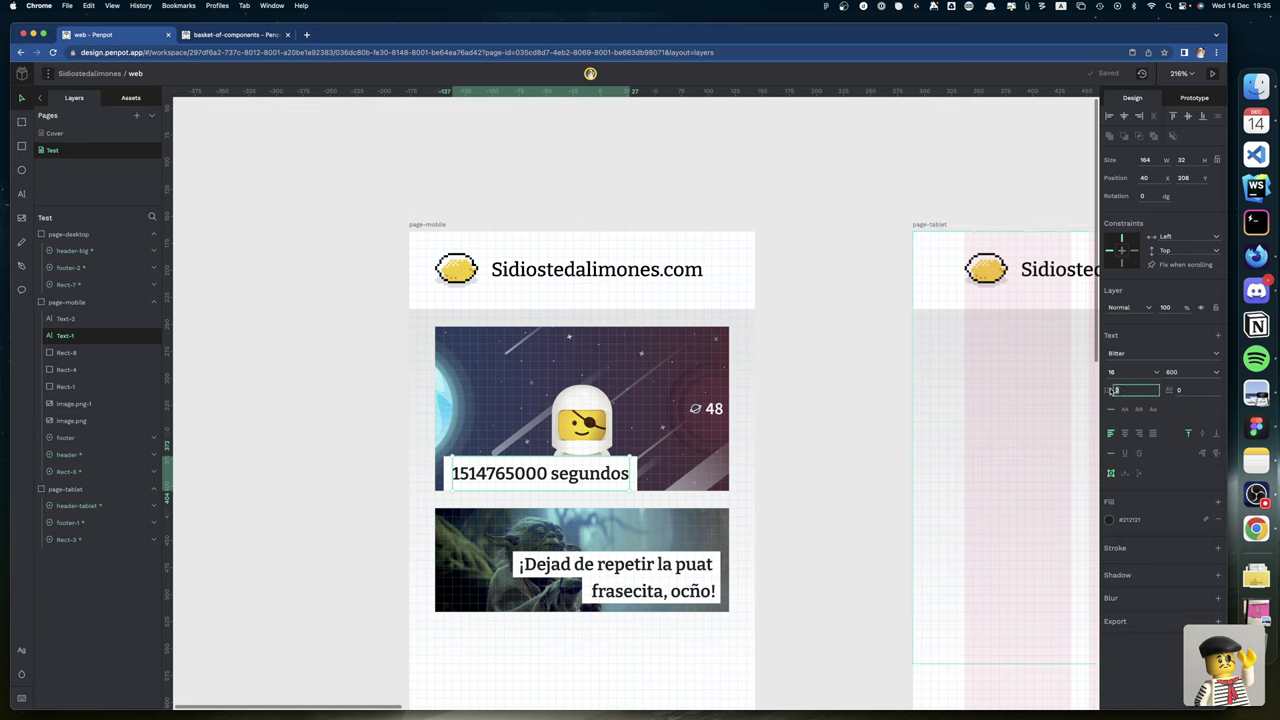
pyautogui.write('1')
pyautogui.press('Return')
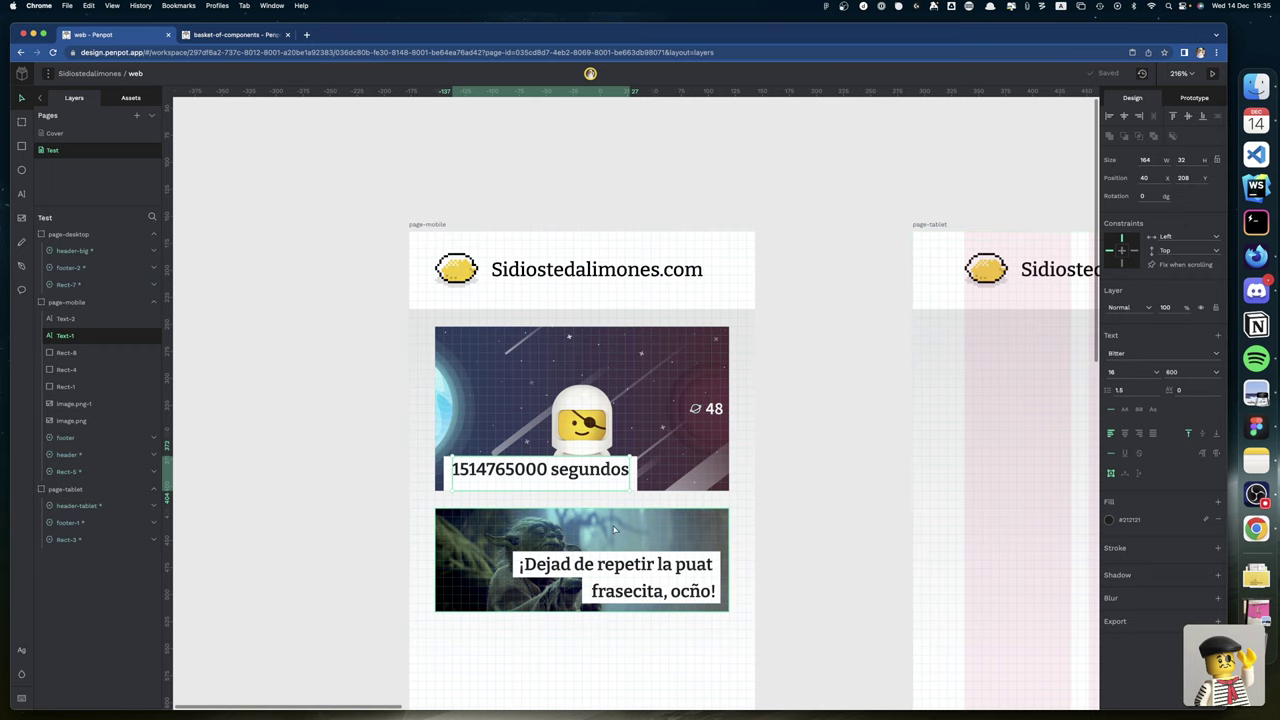
# Set the astronaut title's text box height to 24 and shrink its white background to the same height.
pyautogui.click(1138, 473)
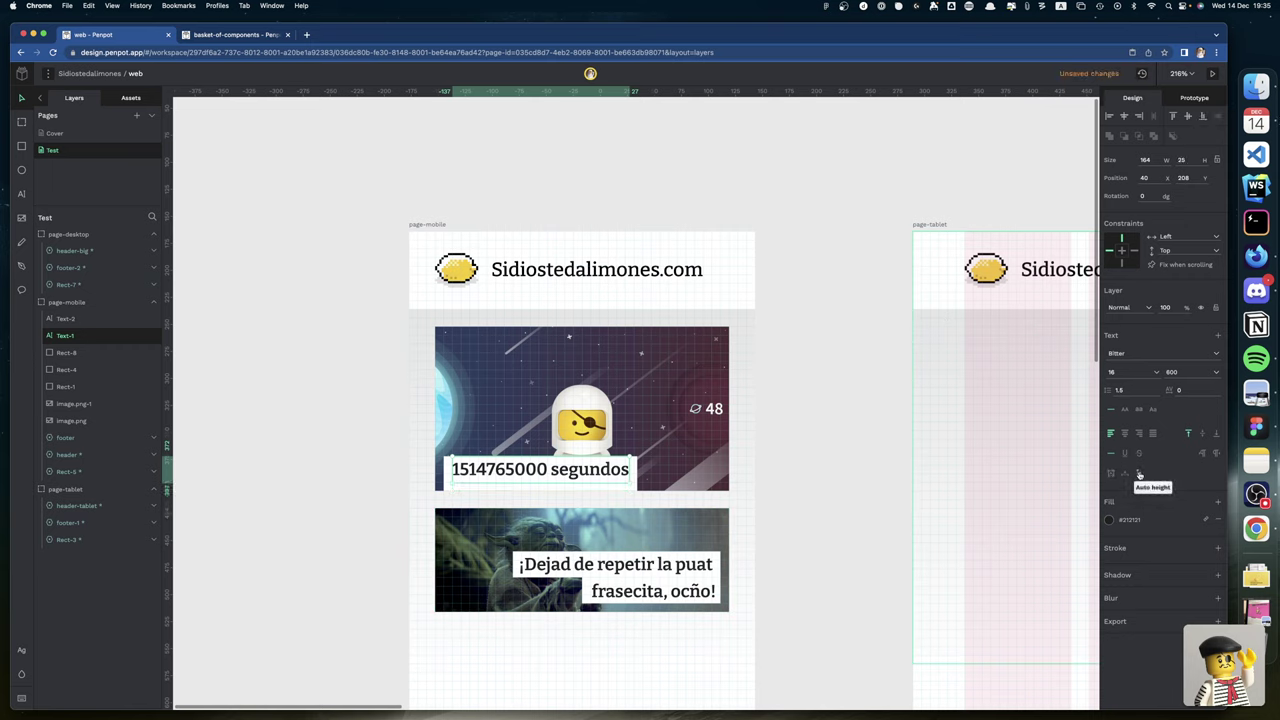
pyautogui.click(1186, 159)
pyautogui.write('24')
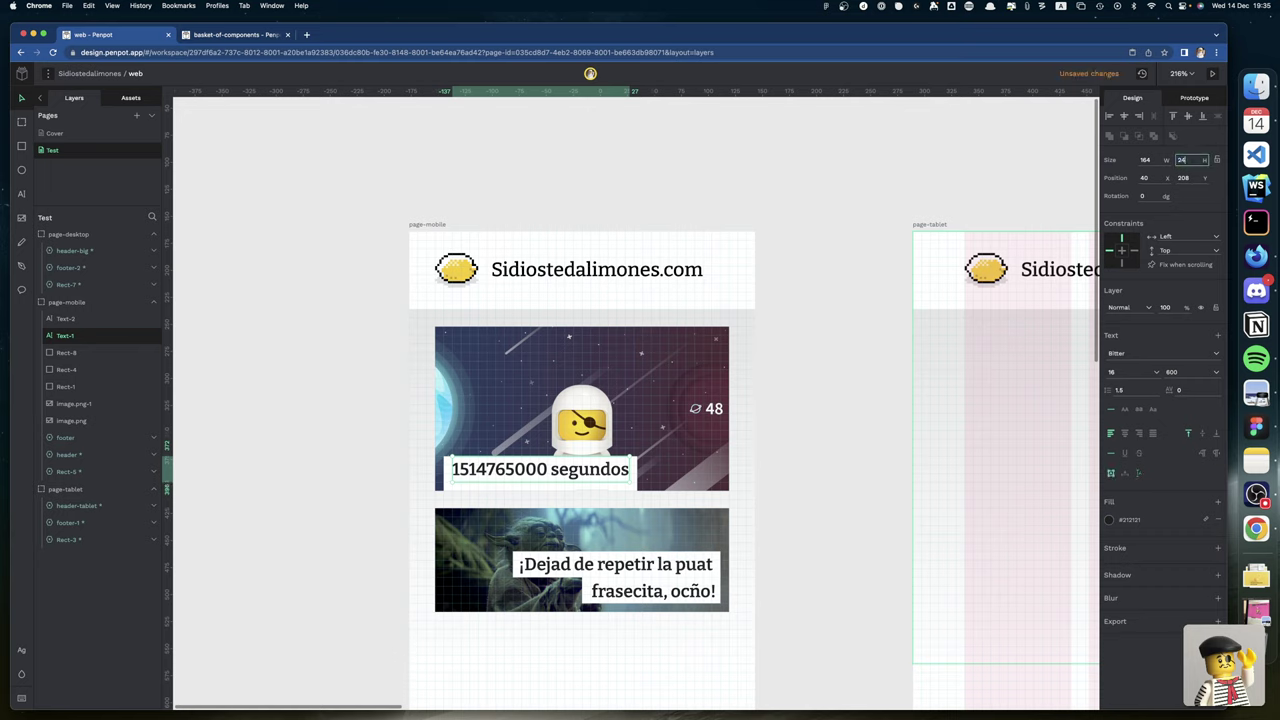
pyautogui.click(818, 346)
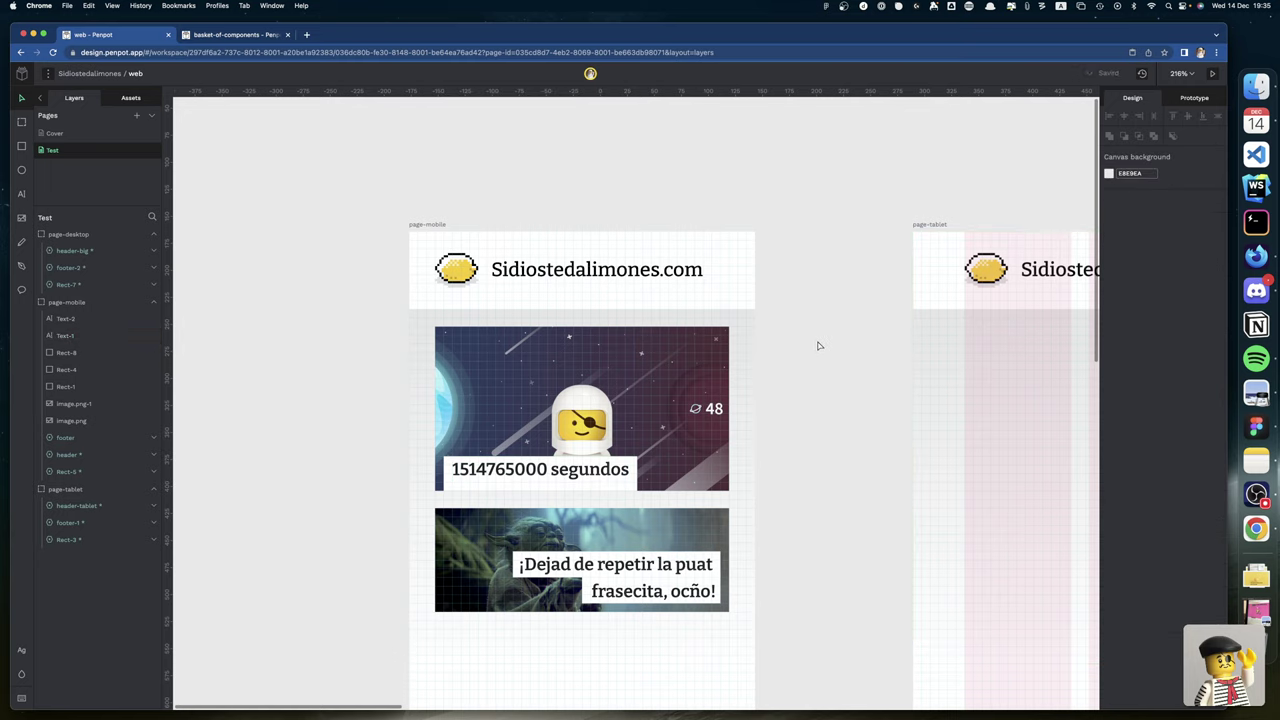
pyautogui.click(456, 492)
pyautogui.moveTo(456, 492); pyautogui.dragTo(456, 484)
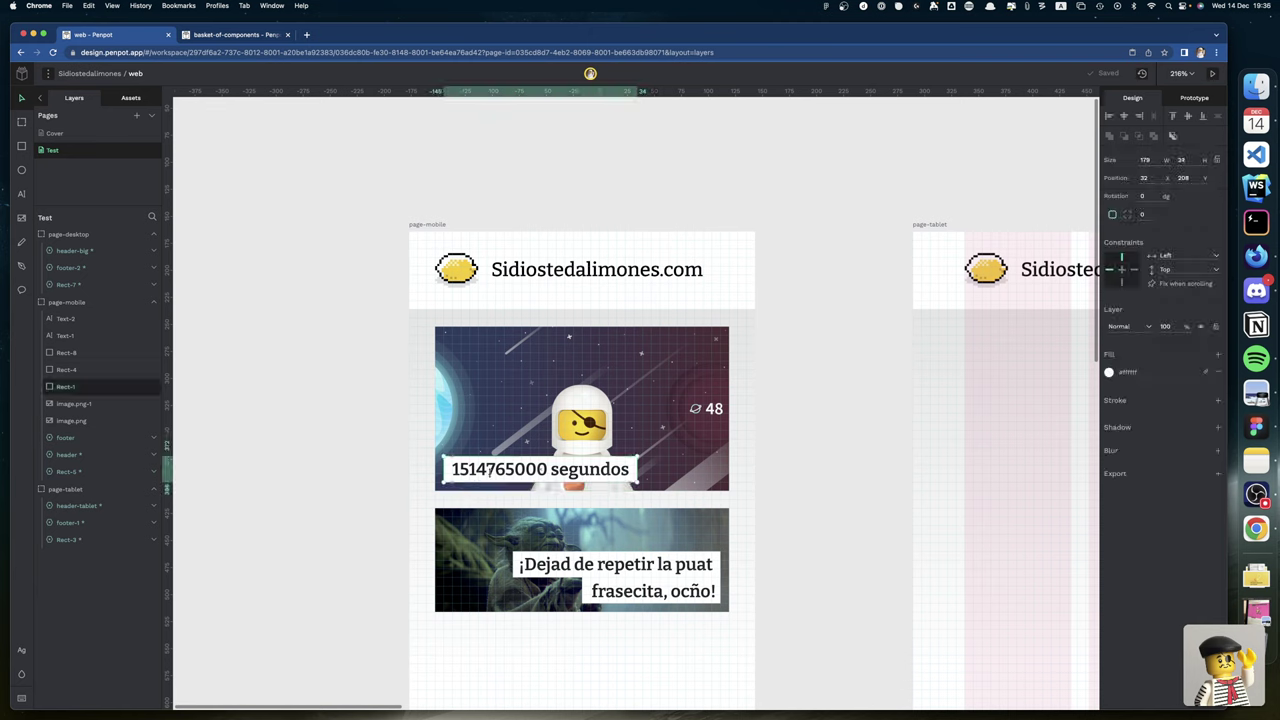
# Move the astronaut title and its white background right, aligning their right edge with the Yoda title's background.
pyautogui.keyDown('shift'); pyautogui.click(494, 472); pyautogui.keyUp('shift')
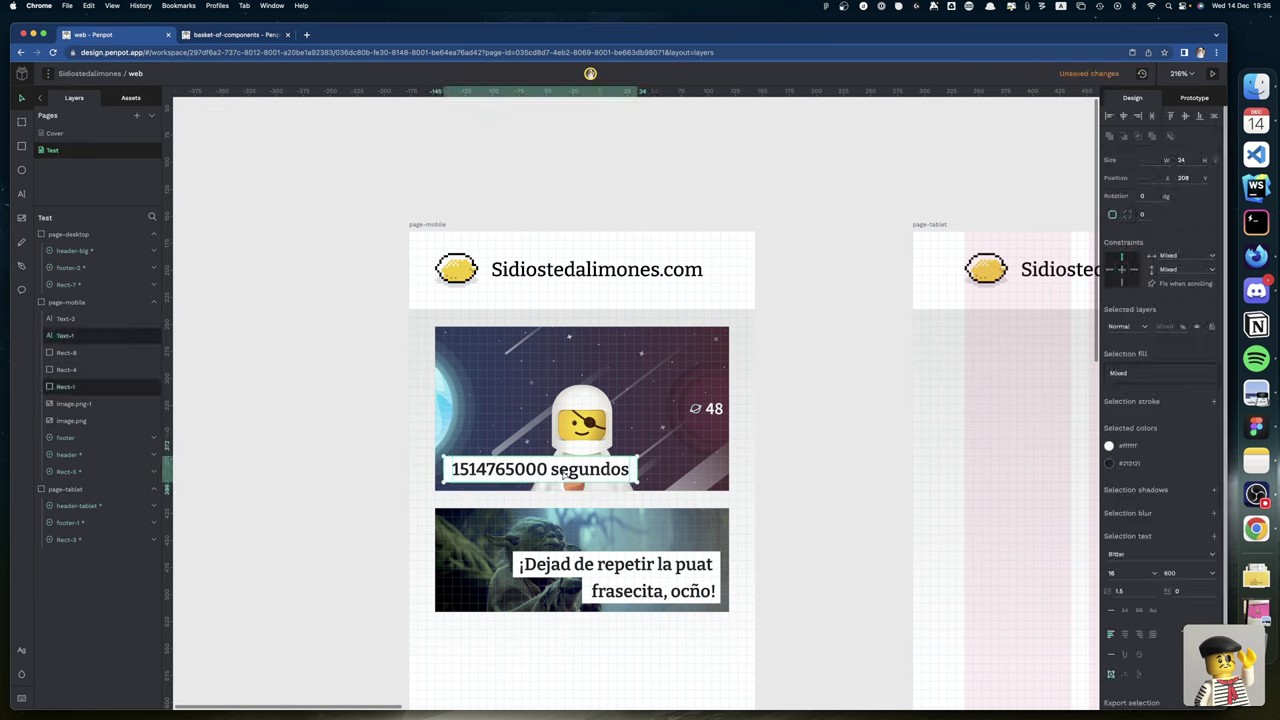
pyautogui.moveTo(558, 475); pyautogui.dragTo(644, 476)
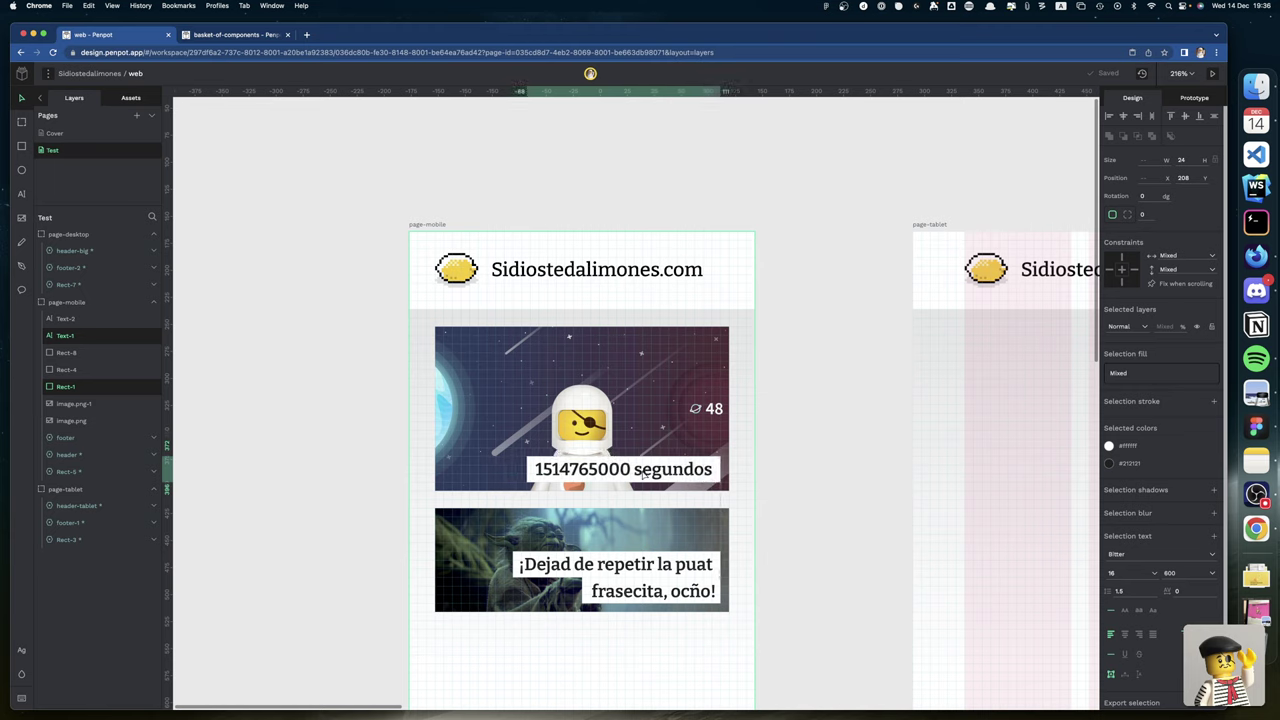
pyautogui.click(799, 488)
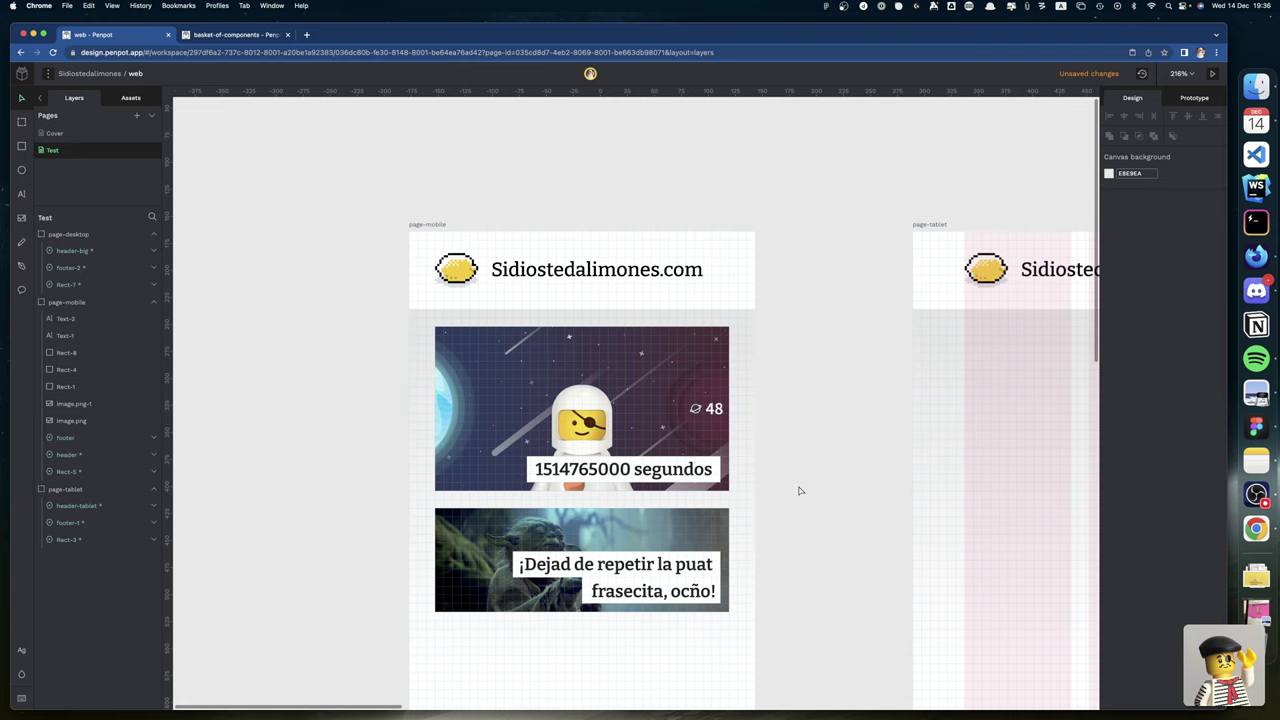
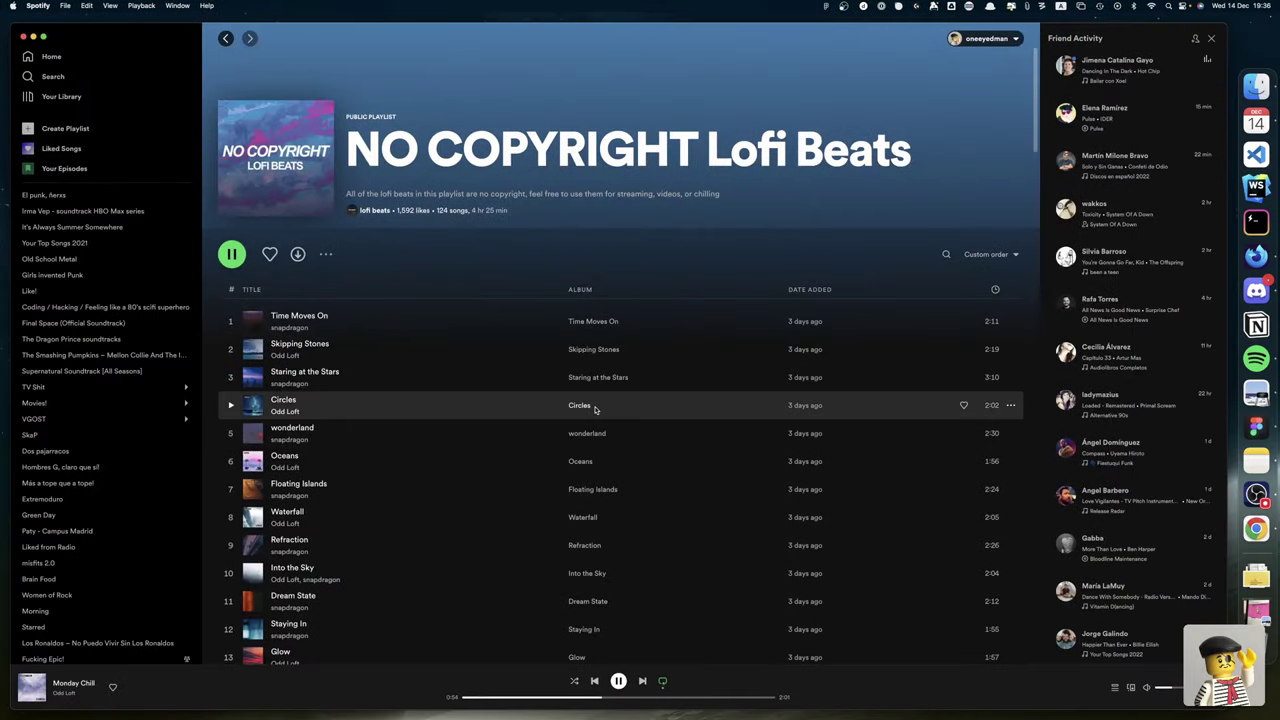
# Return to Penpot and draw a 16 × 16 square beside the Yoda title's second line, filled with the orange library colour.
pyautogui.hotkey('ctrl', 'Right')
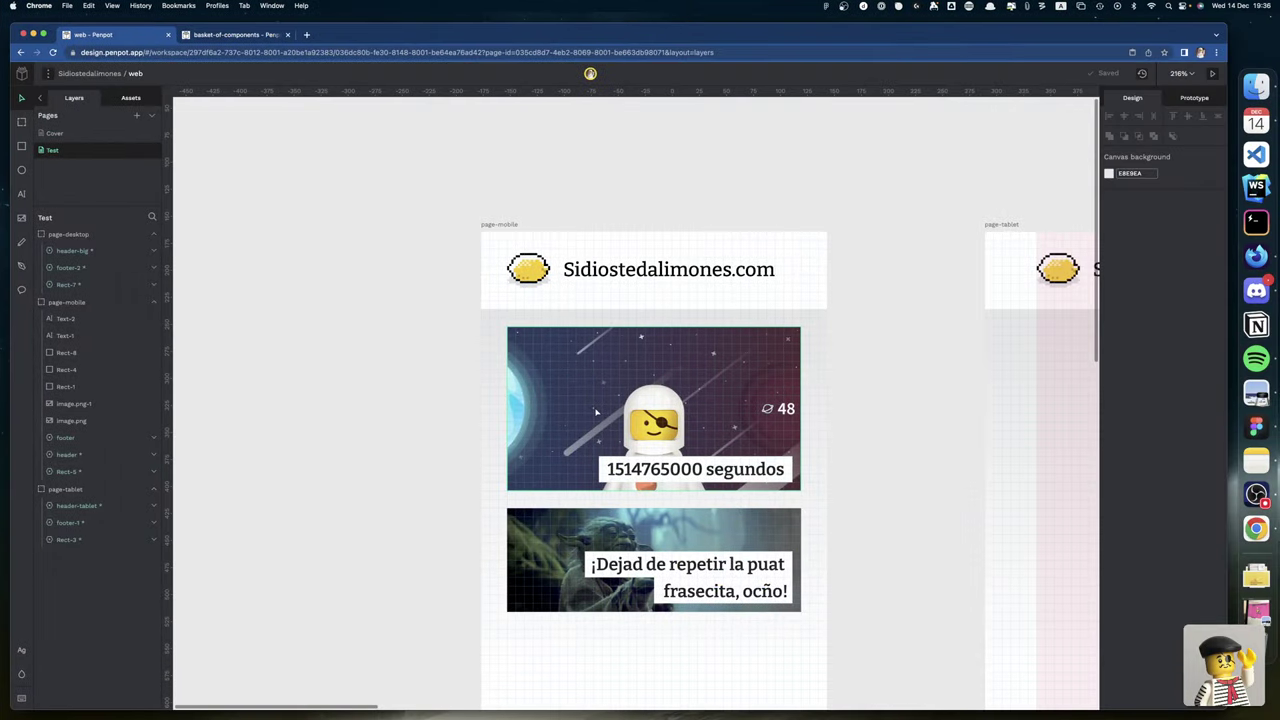
pyautogui.hscroll(-1, 600, 440)
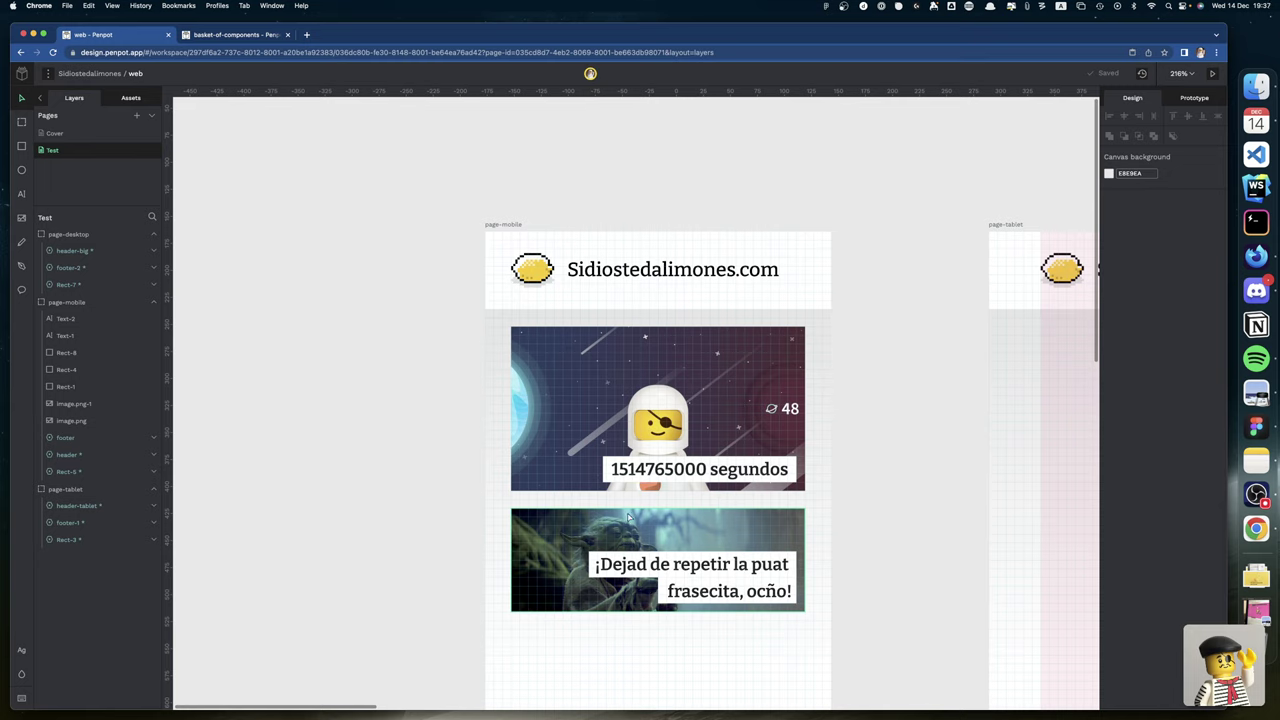
pyautogui.press('r')
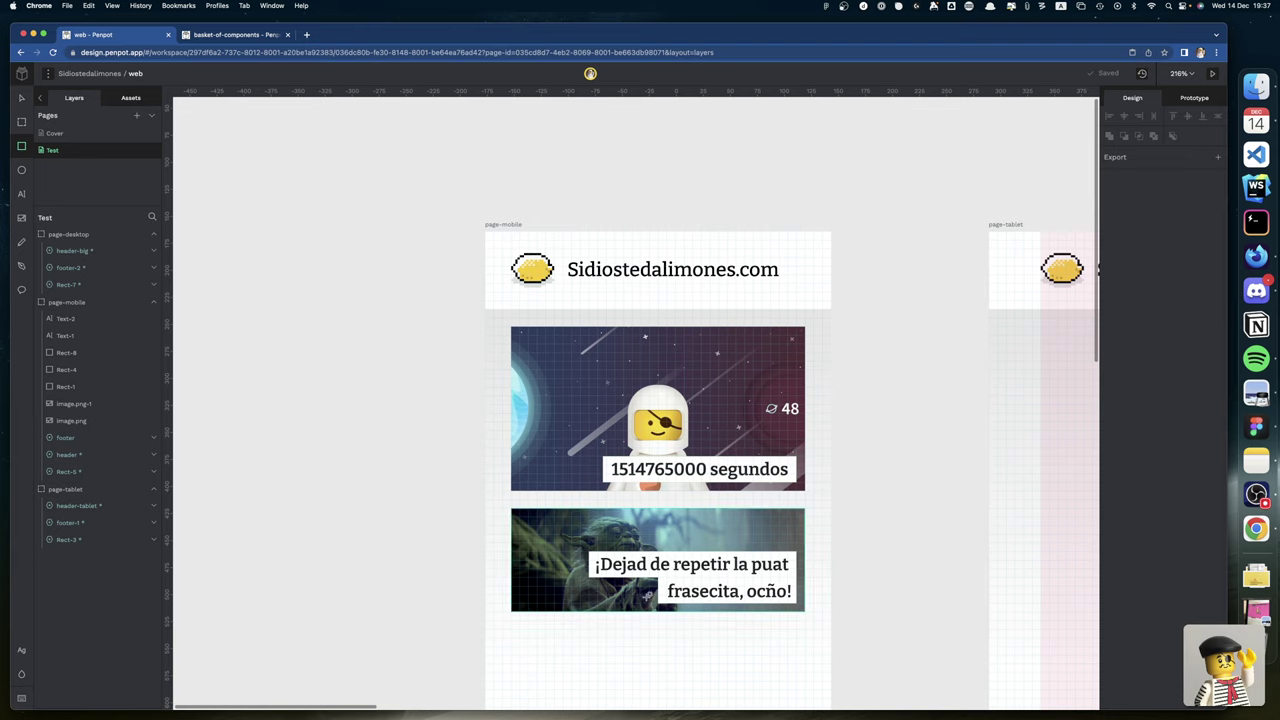
pyautogui.moveTo(643, 600); pyautogui.dragTo(657, 584)
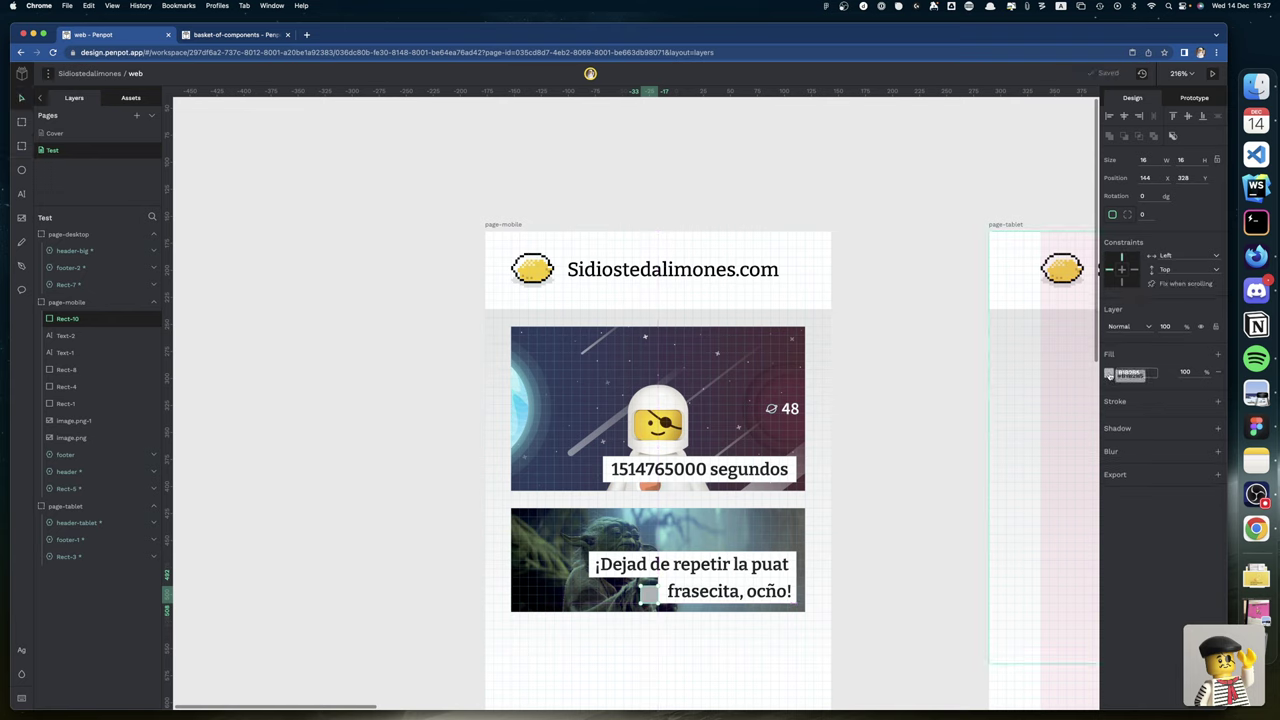
pyautogui.click(1109, 373)
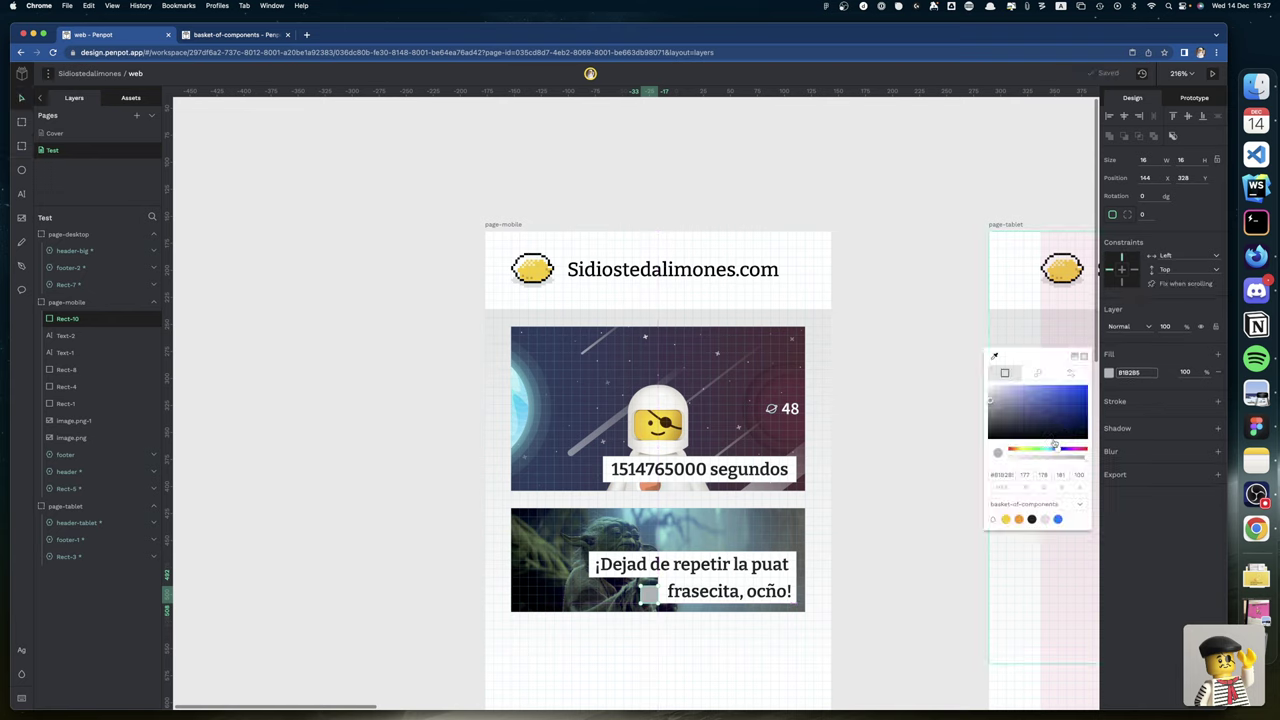
pyautogui.click(1018, 519)
# Position the orange square at X 144, Y 320, in the corner between the two Yoda title line backgrounds.
pyautogui.moveTo(647, 594); pyautogui.dragTo(655, 590)
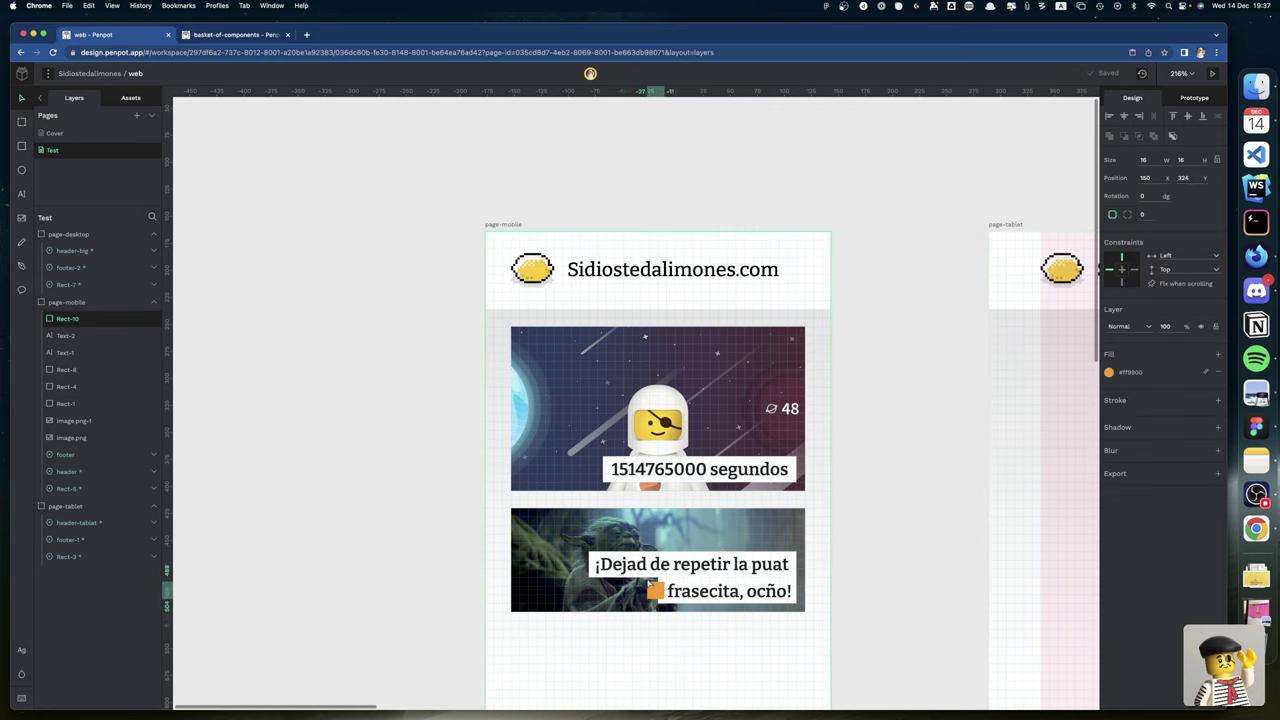
pyautogui.click(651, 586)
pyautogui.moveTo(652, 588); pyautogui.dragTo(664, 600)
pyautogui.press('super+z')
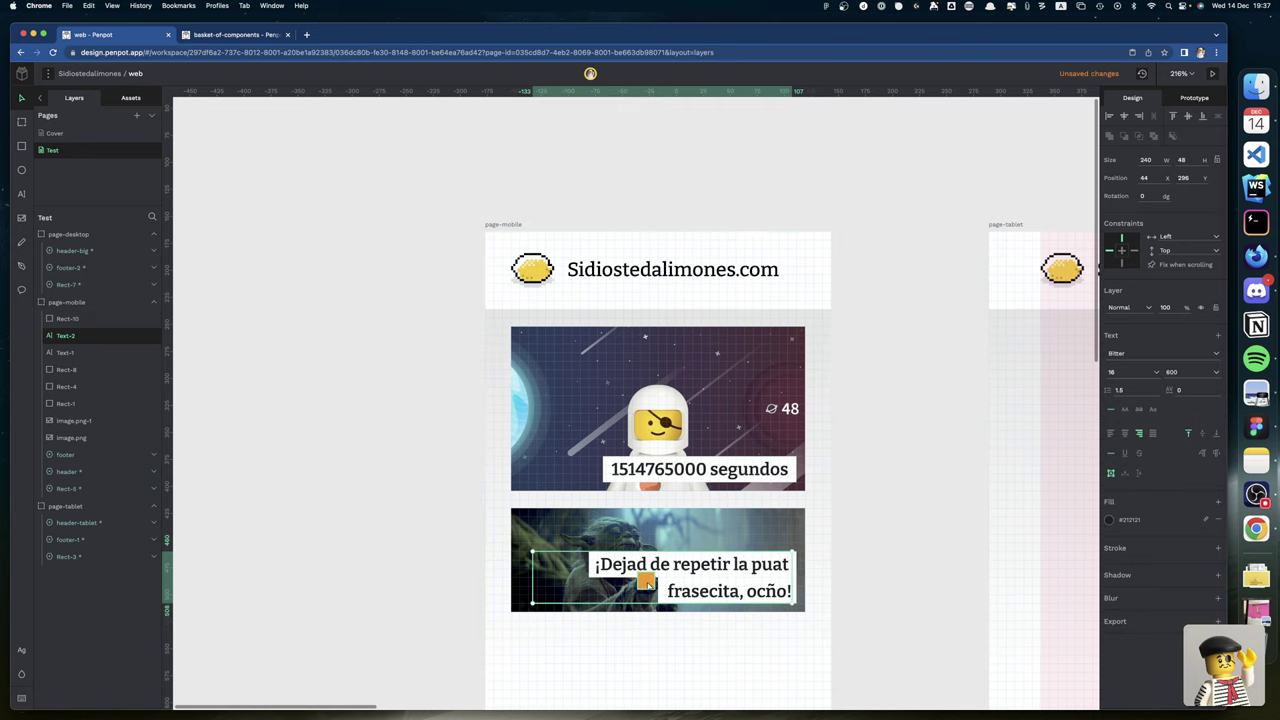
pyautogui.click(647, 583)
pyautogui.moveTo(647, 583); pyautogui.dragTo(645, 587)
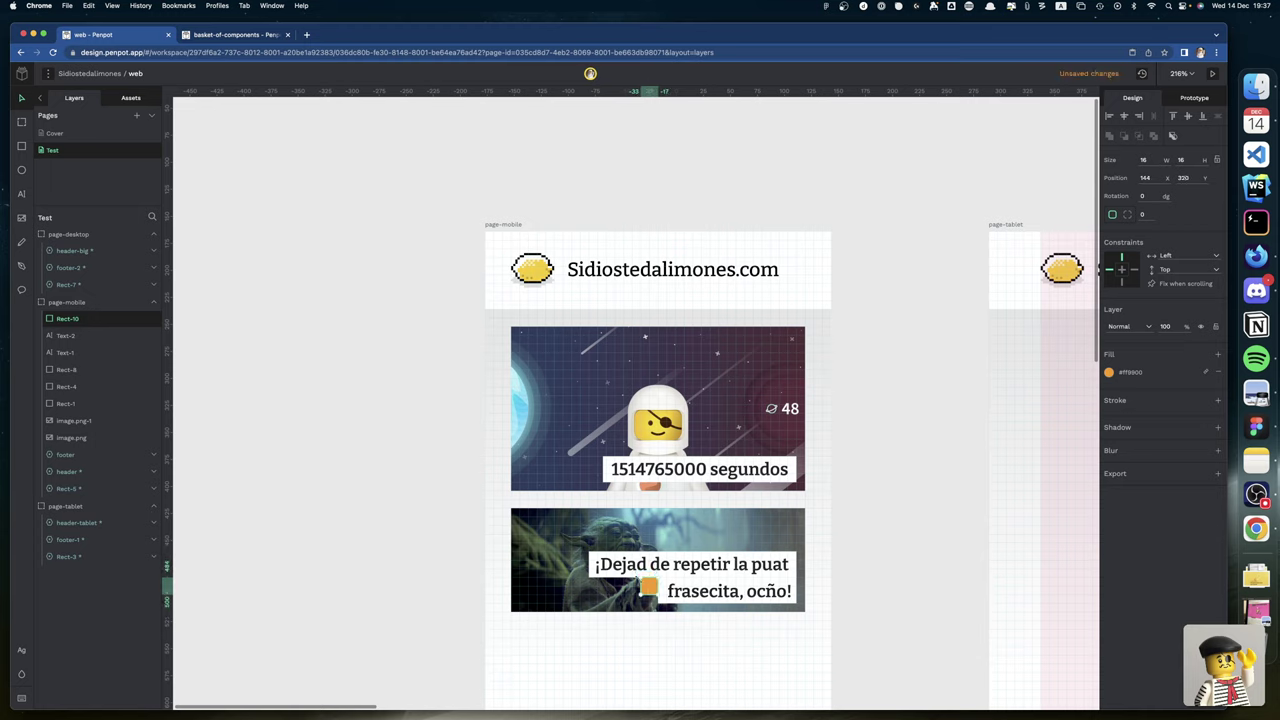
pyautogui.click(872, 611)
# Duplicate the orange square to the astronaut image and place it flush against the title background's upper-left side, at X 92, Y 208.
pyautogui.hscroll(1, 872, 611)
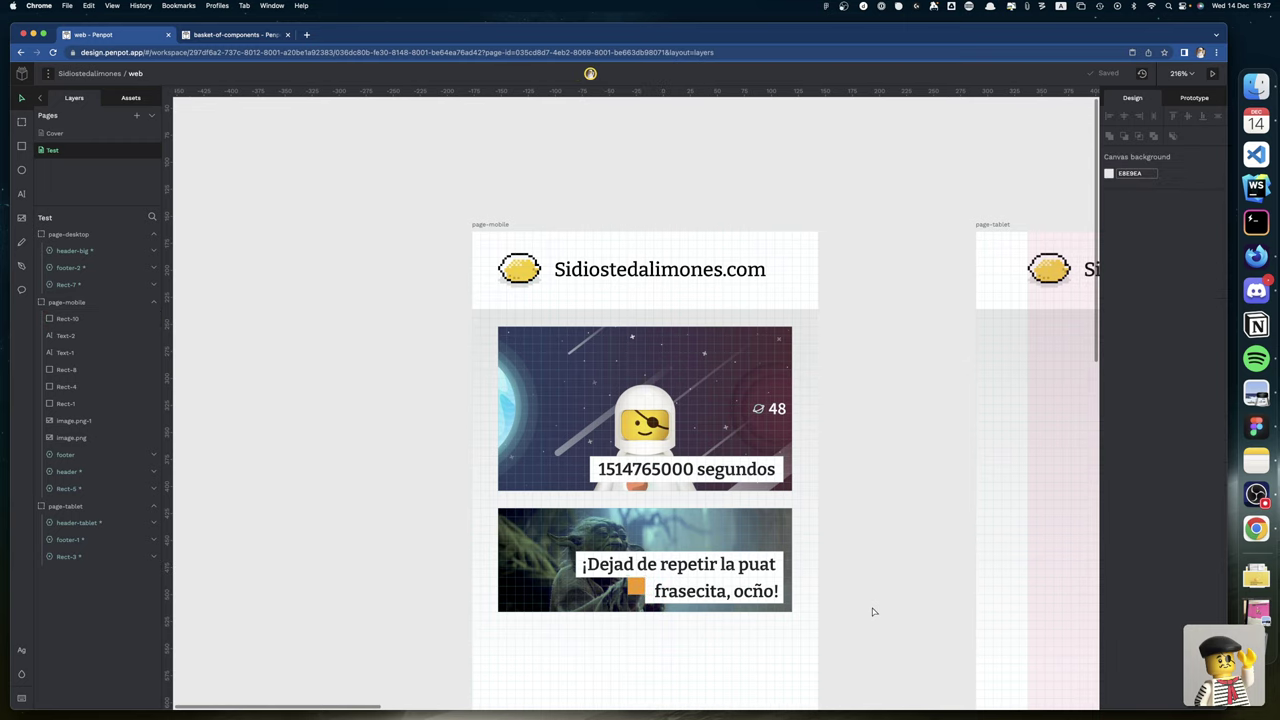
pyautogui.hscroll(5, 872, 611)
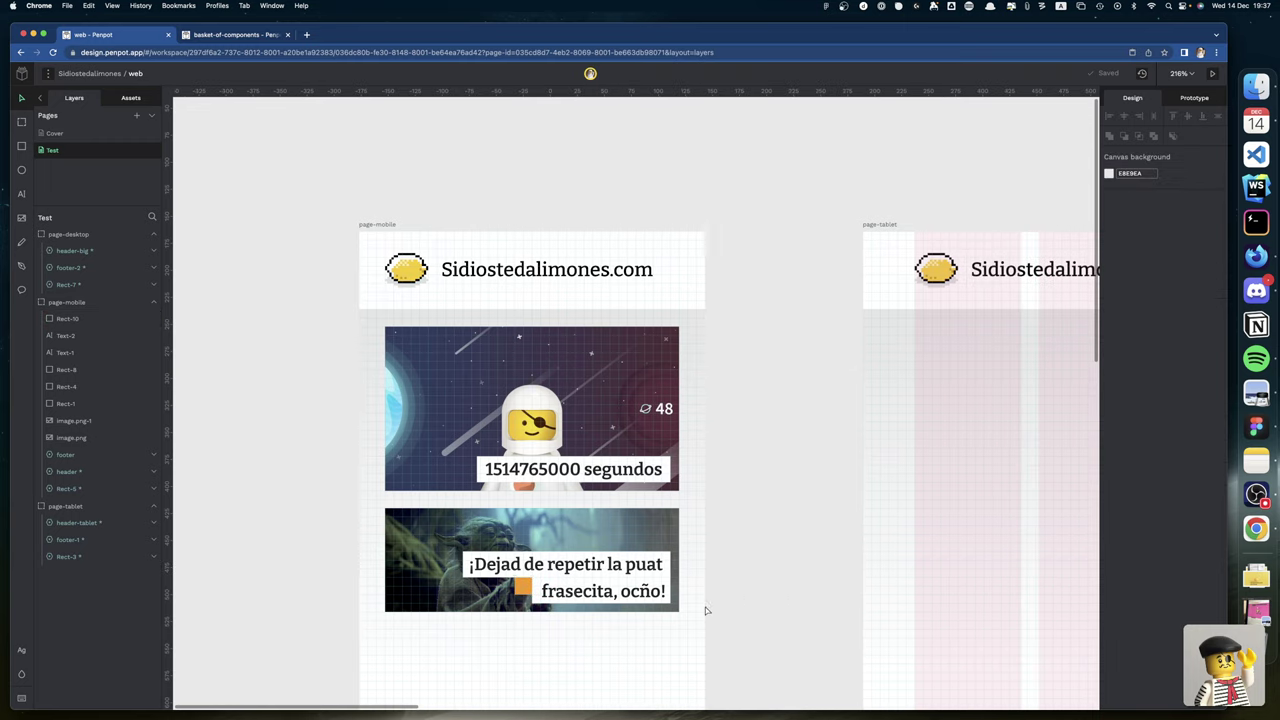
pyautogui.moveTo(521, 588); pyautogui.dragTo(463, 469)
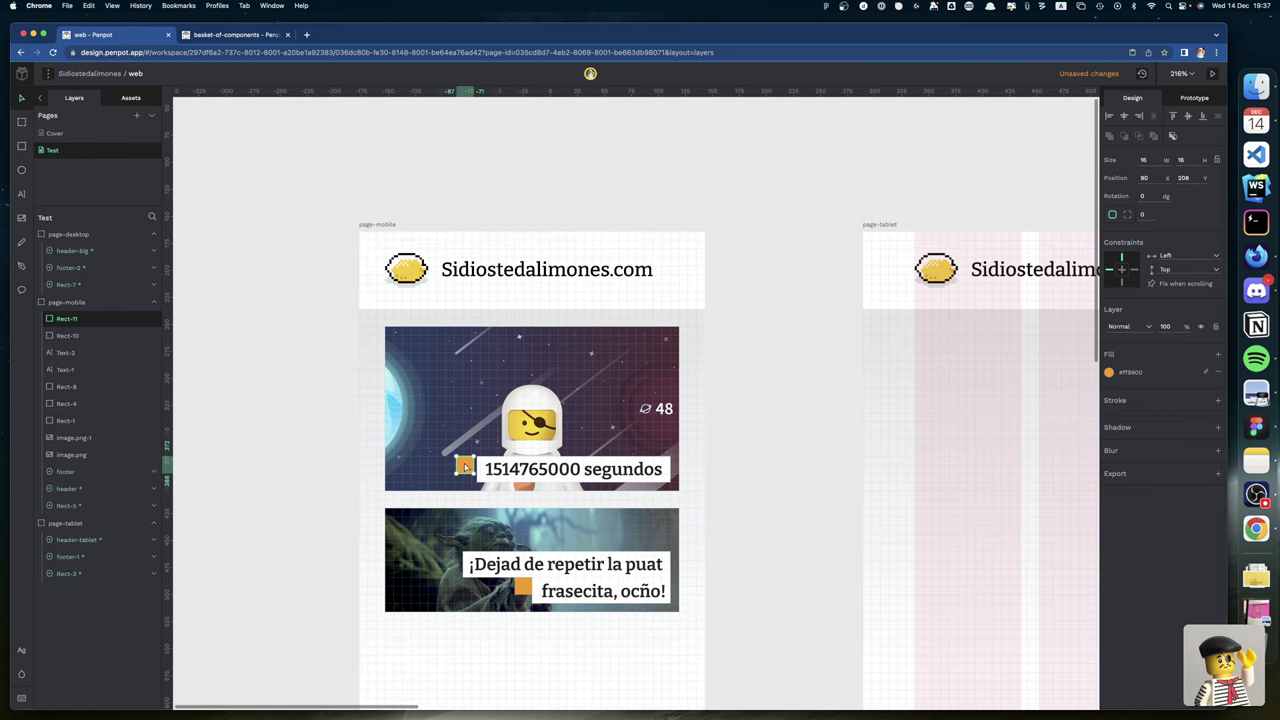
pyautogui.scroll(3, 463, 469)
pyautogui.scroll(10, 463, 469)
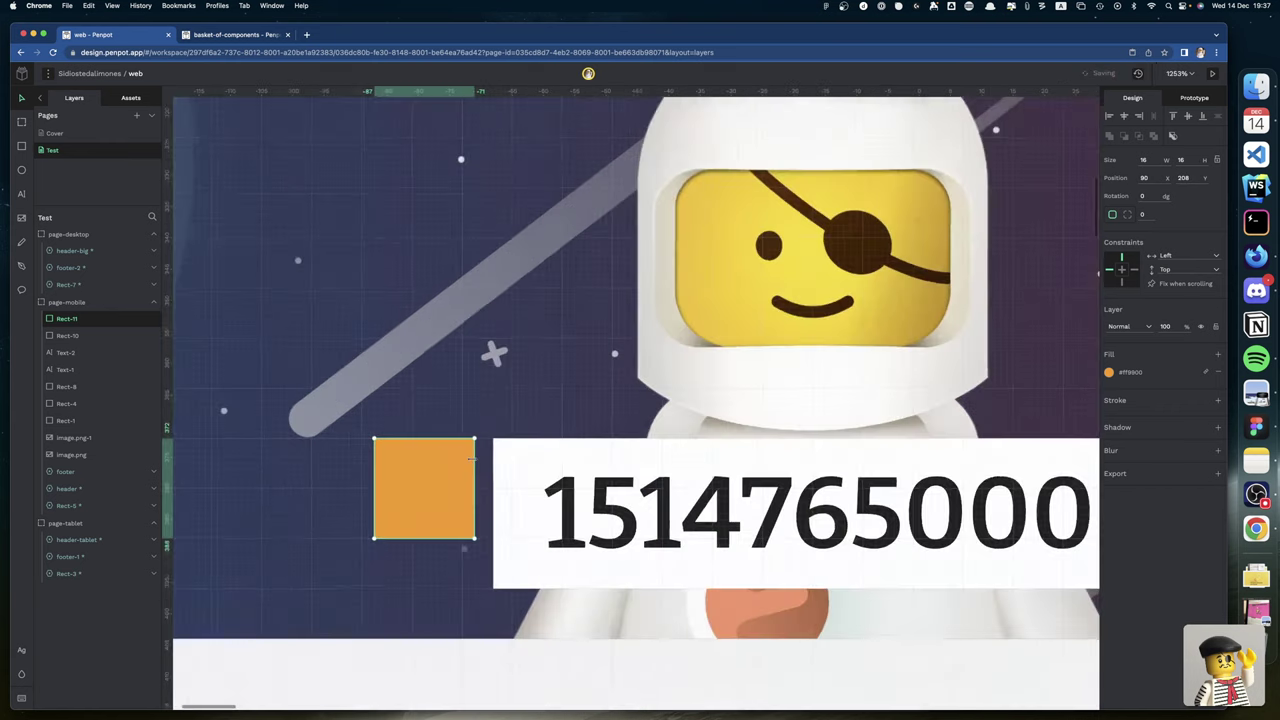
pyautogui.moveTo(397, 477); pyautogui.dragTo(431, 477)
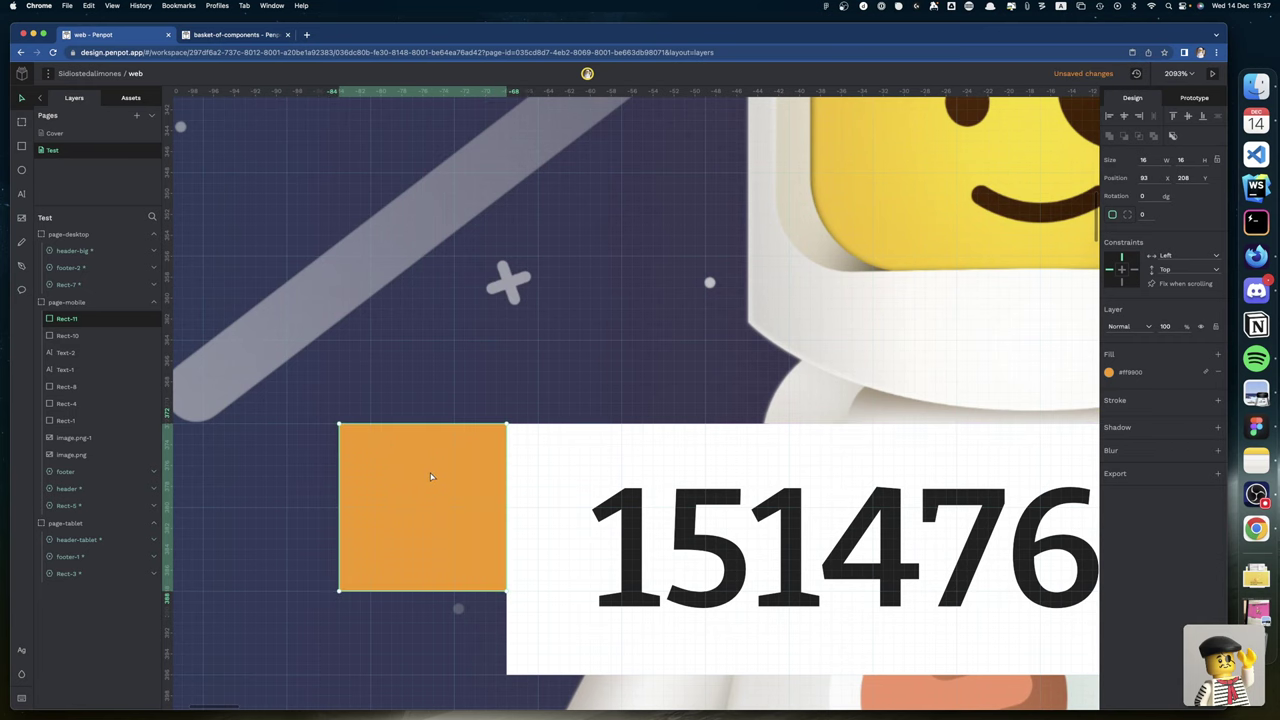
pyautogui.scroll(-10, 431, 477)
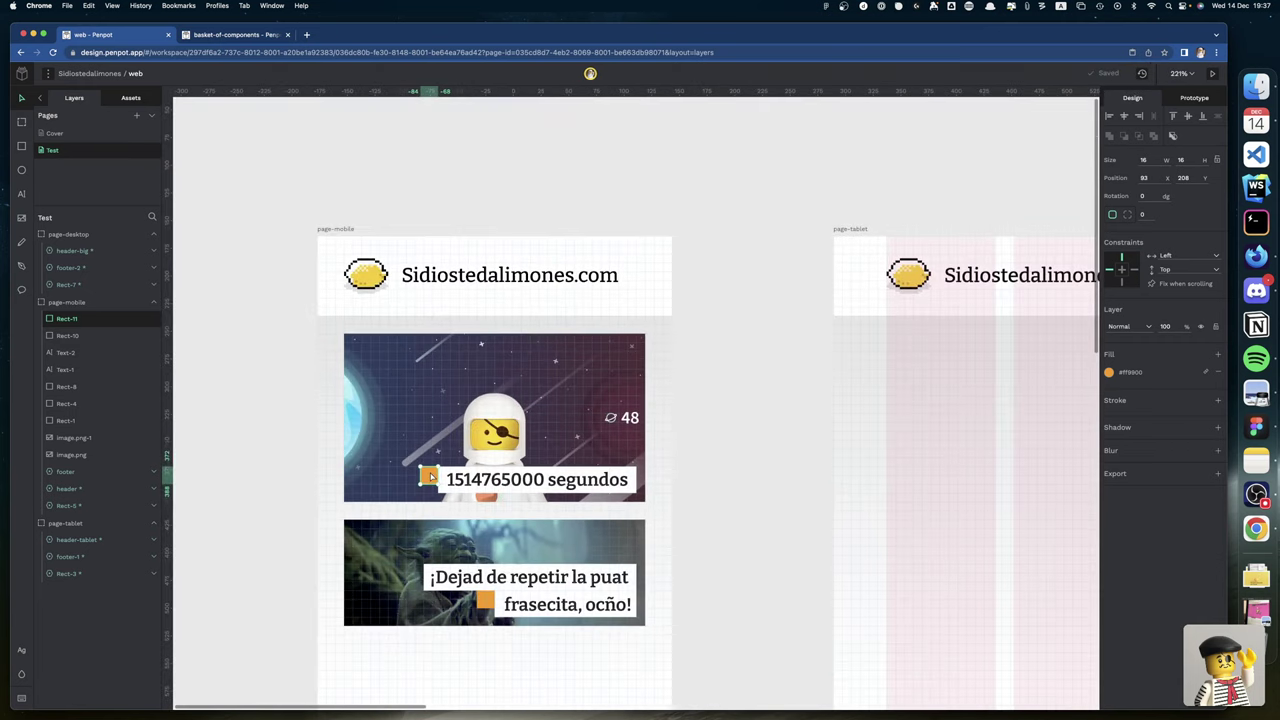
pyautogui.scroll(-1, 575, 515)
pyautogui.click(716, 550)
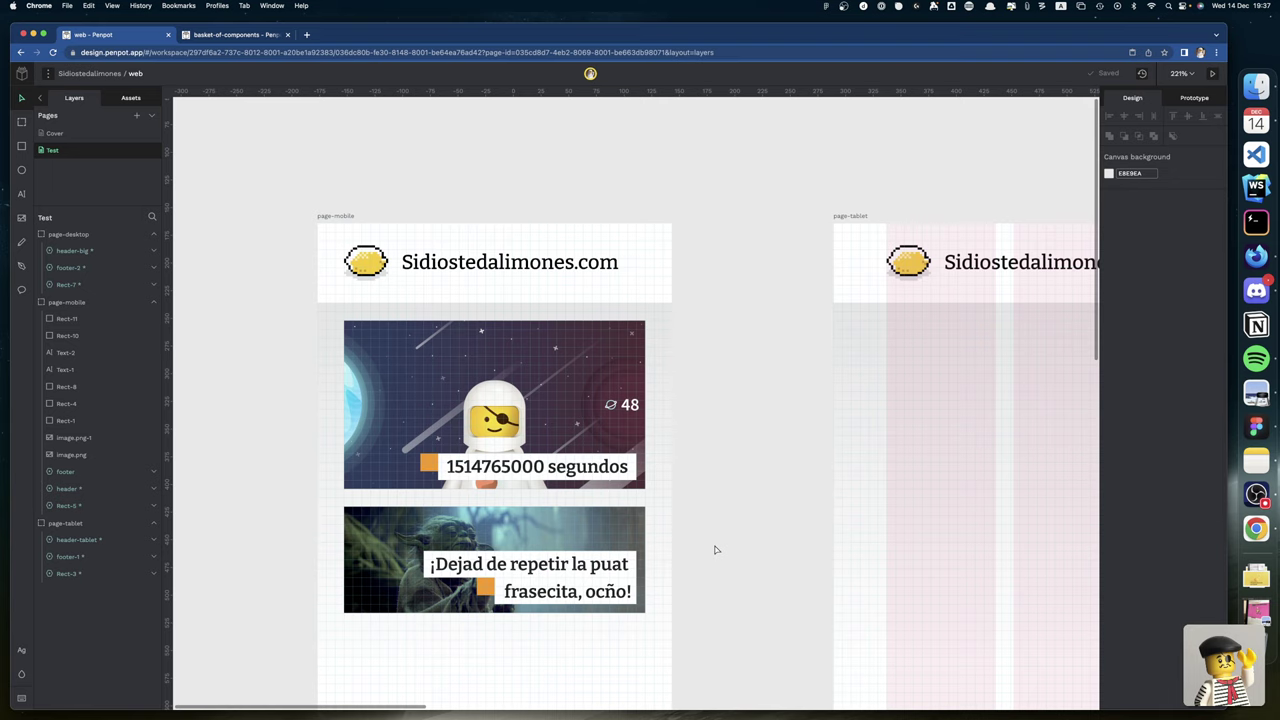
# Switch to Firefox to view the post list on sidiostedalimones.com, and return to Penpot.
pyautogui.hotkey('ctrl', 'Left')
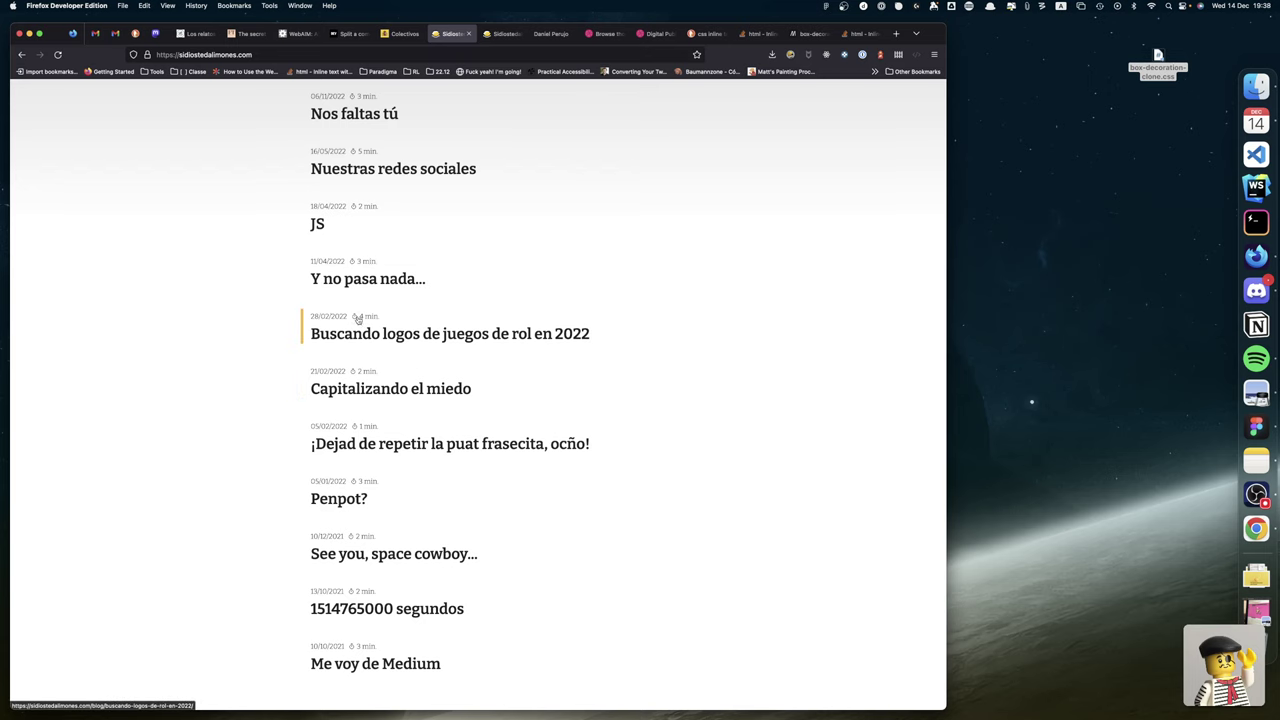
pyautogui.hotkey('ctrl', 'Right')
pyautogui.hotkey('ctrl', 'Right')
pyautogui.hotkey('ctrl', 'Right')
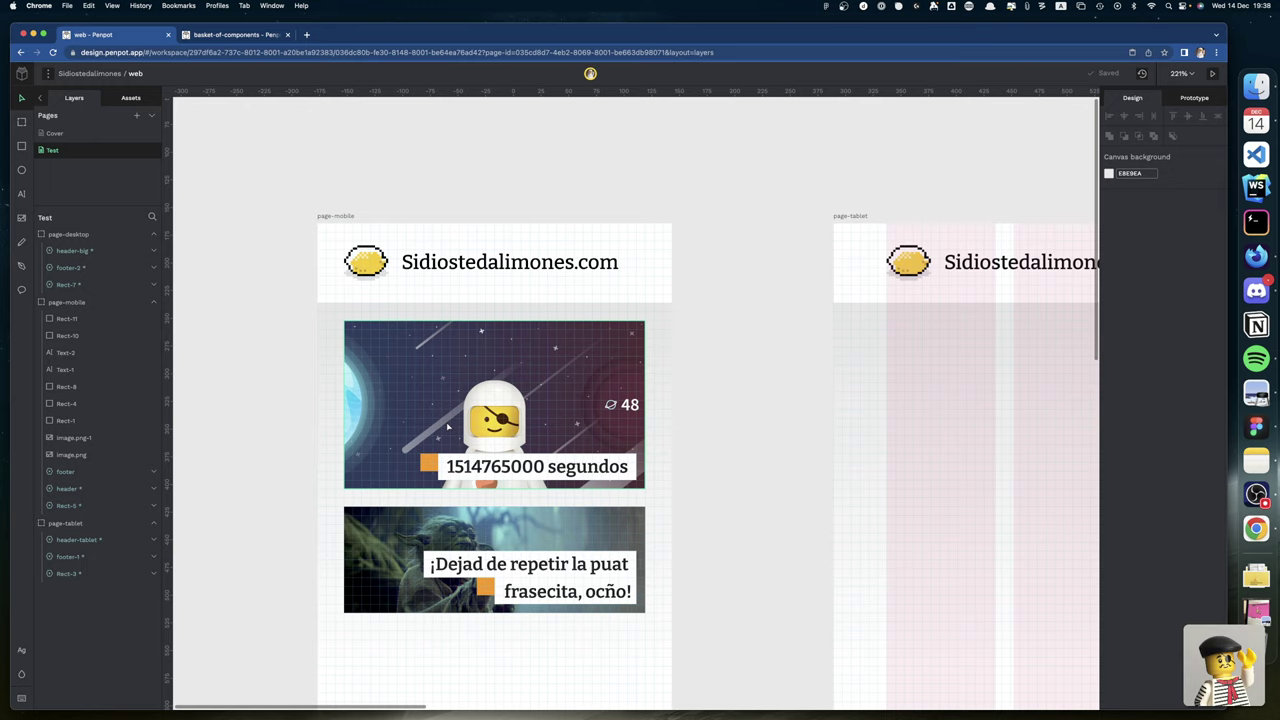
# Try the blue #007aff and dark #212121 library colours as the fill of both decorative squares.
pyautogui.click(428, 470)
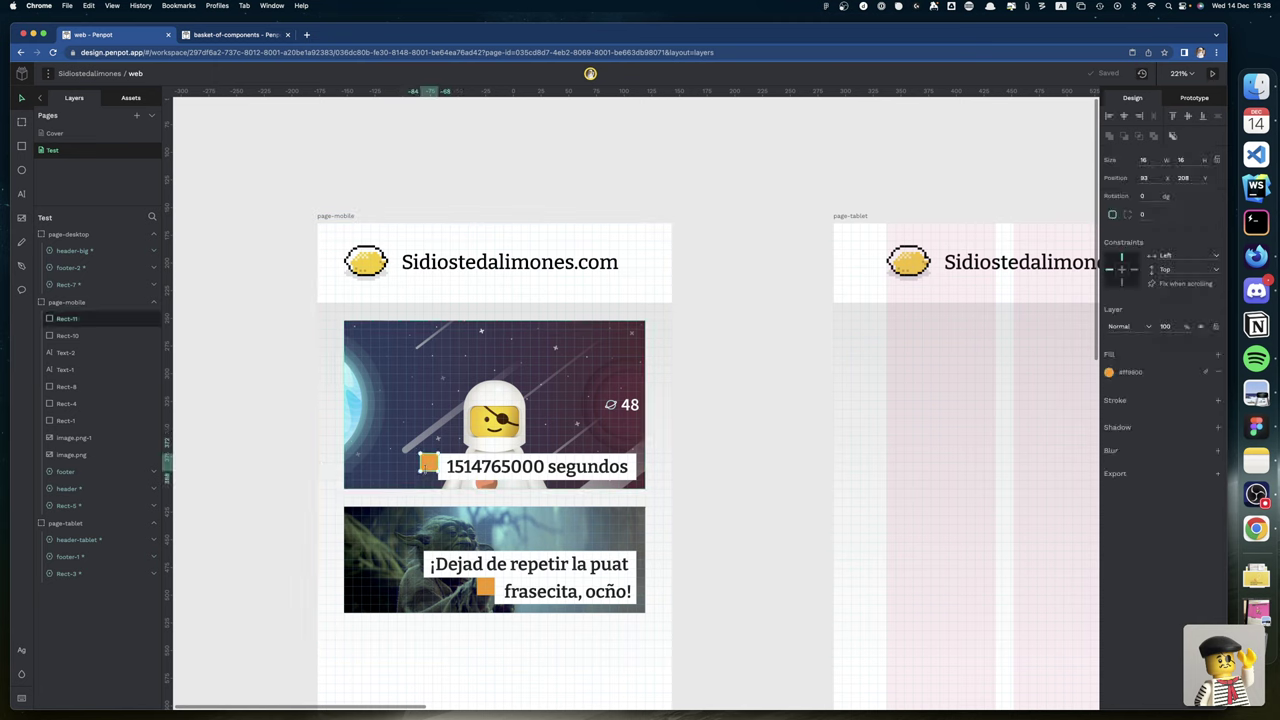
pyautogui.keyDown('shift'); pyautogui.click(486, 587); pyautogui.keyUp('shift')
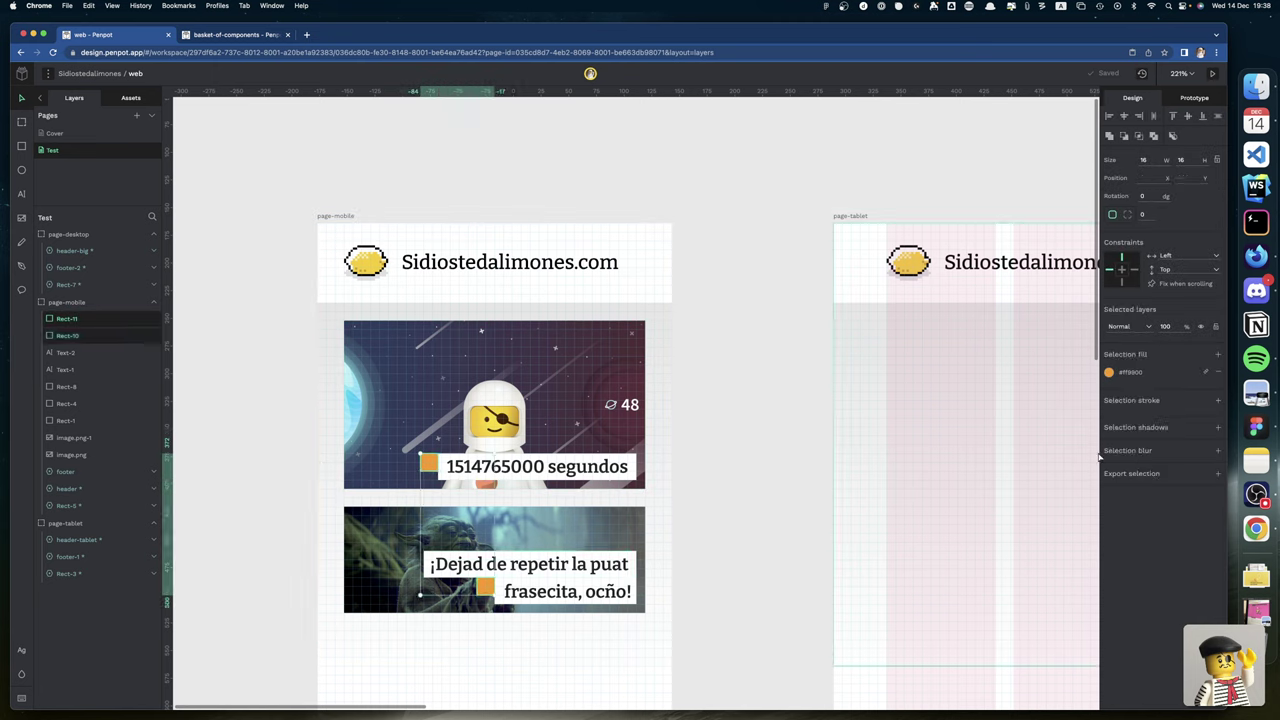
pyautogui.click(1108, 372)
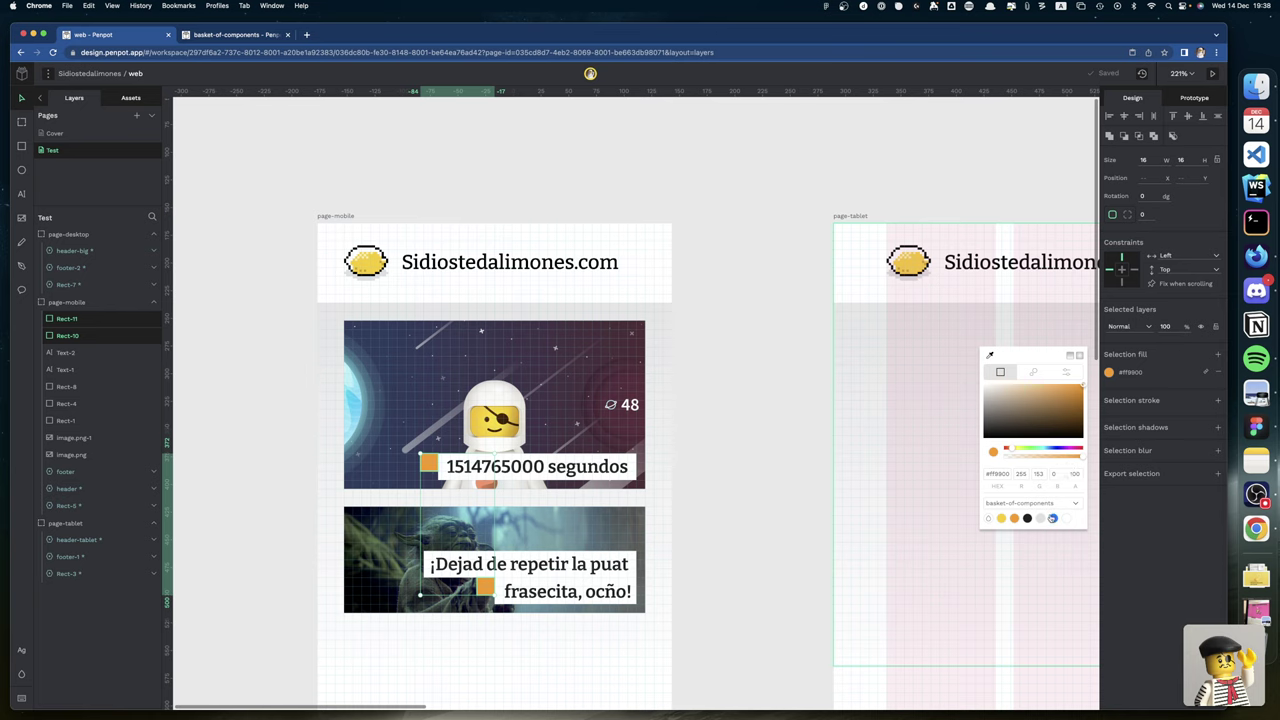
pyautogui.click(1052, 518)
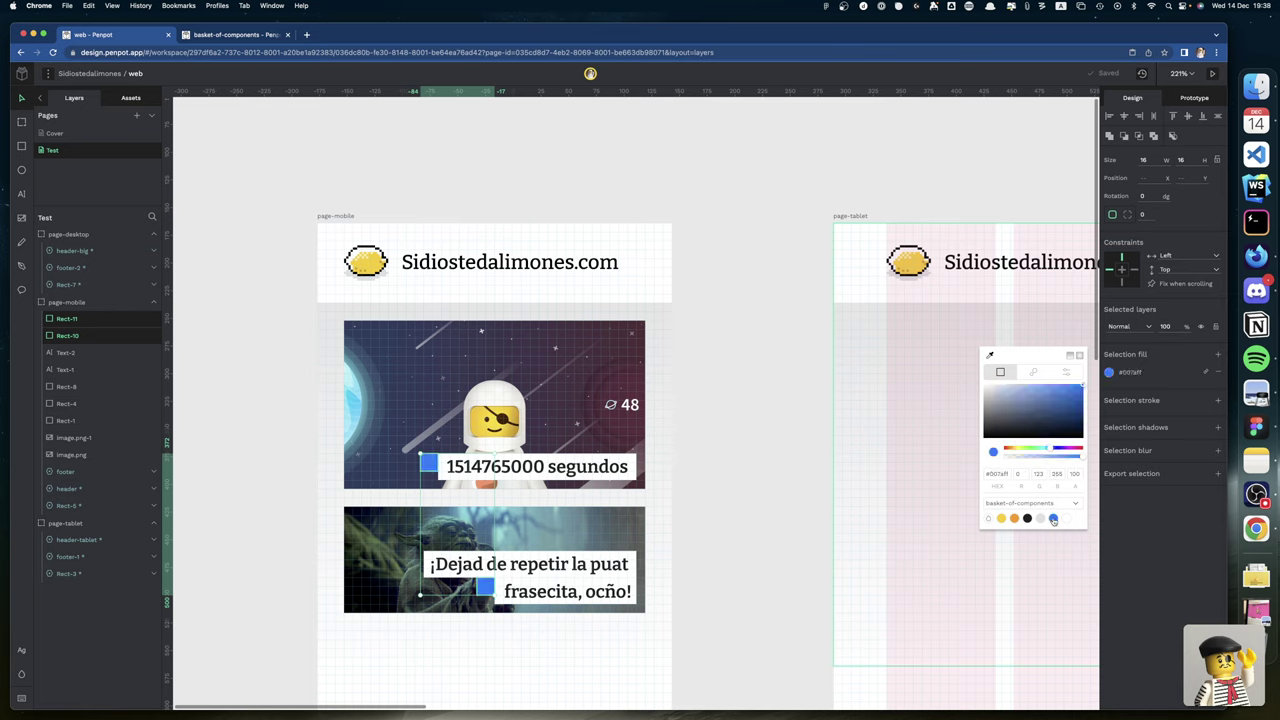
pyautogui.click(1027, 518)
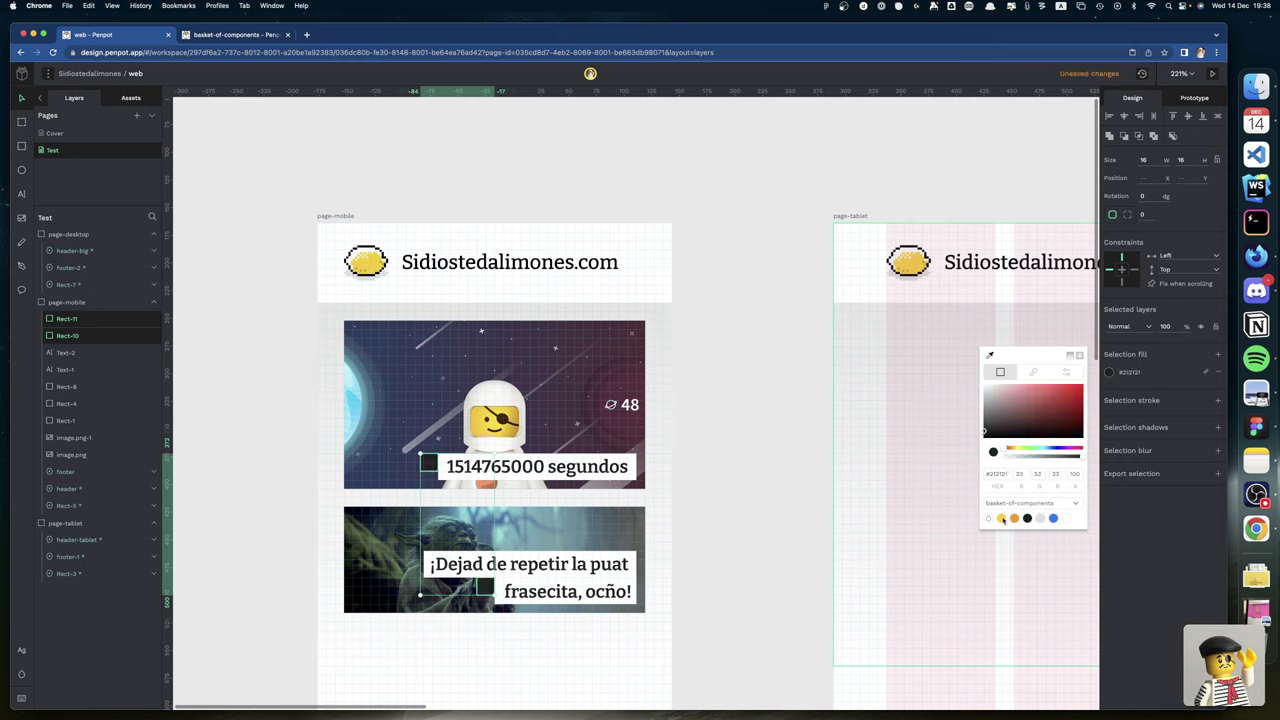
# Fill the two small dark squares beside the card titles with the library's light grey #dfdfdf.
pyautogui.click(813, 532)
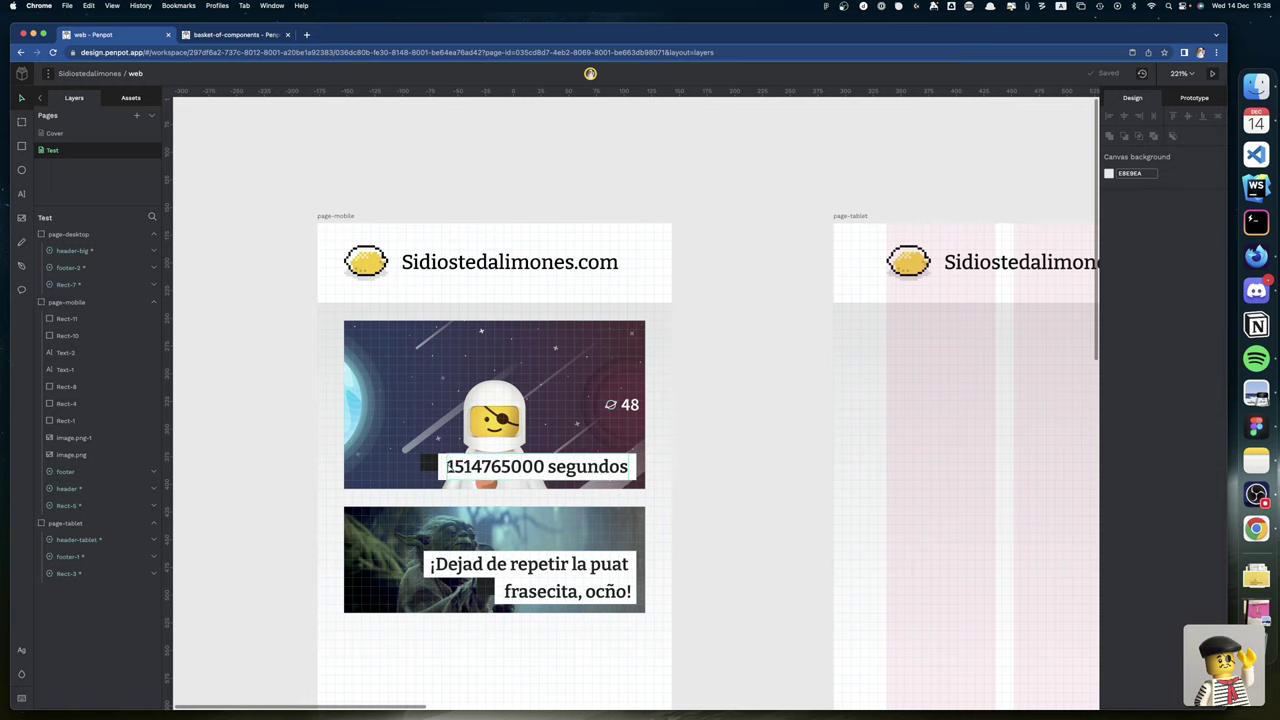
pyautogui.click(436, 464)
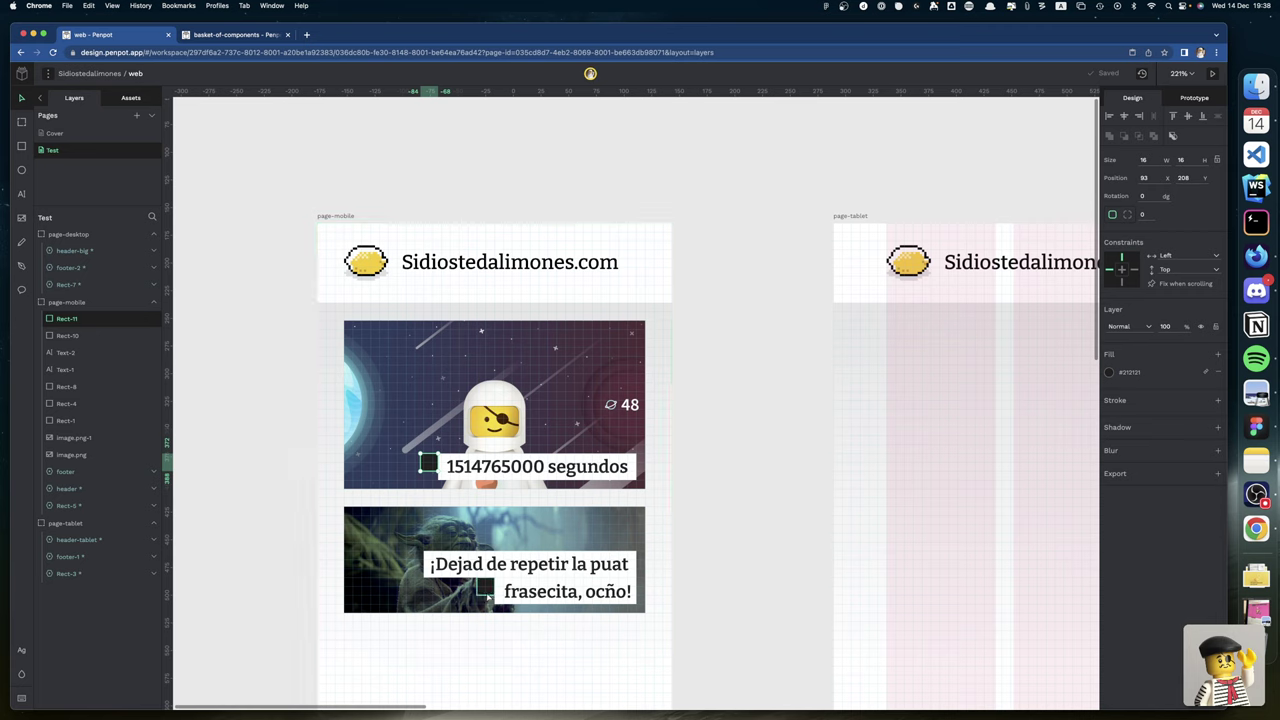
pyautogui.keyDown('shift'); pyautogui.click(487, 591); pyautogui.keyUp('shift')
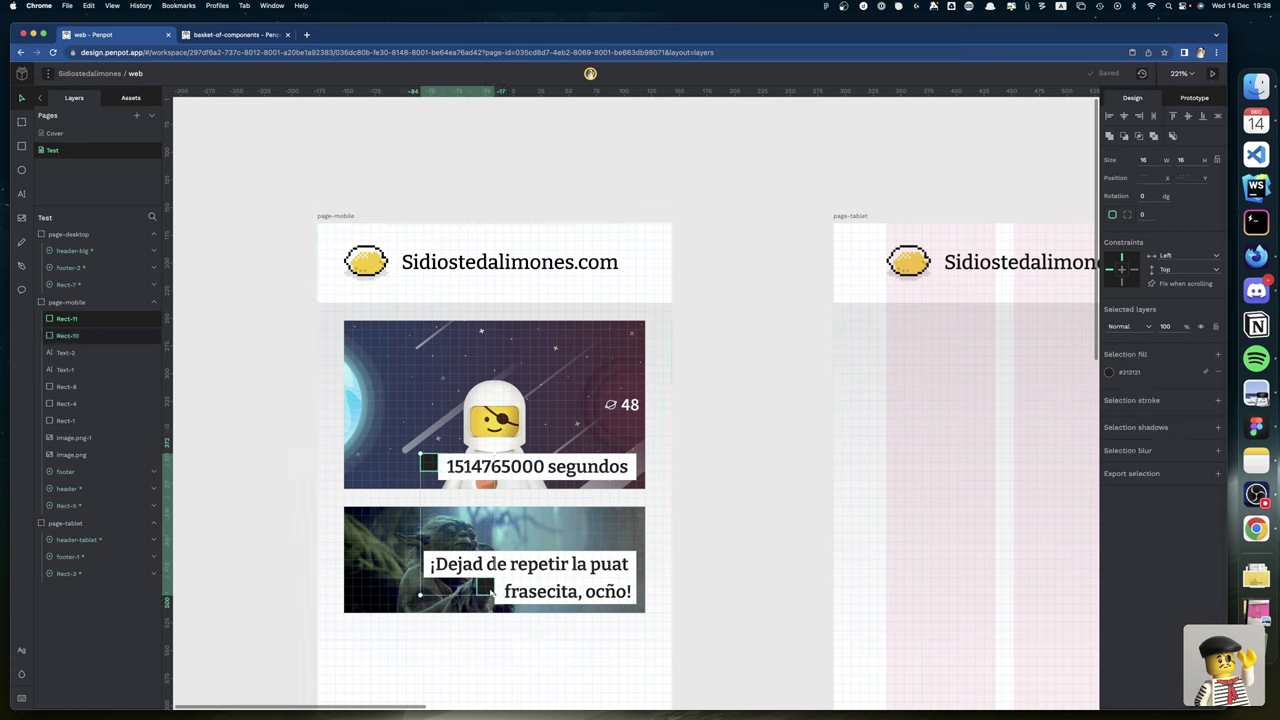
pyautogui.click(1108, 373)
pyautogui.click(1042, 518)
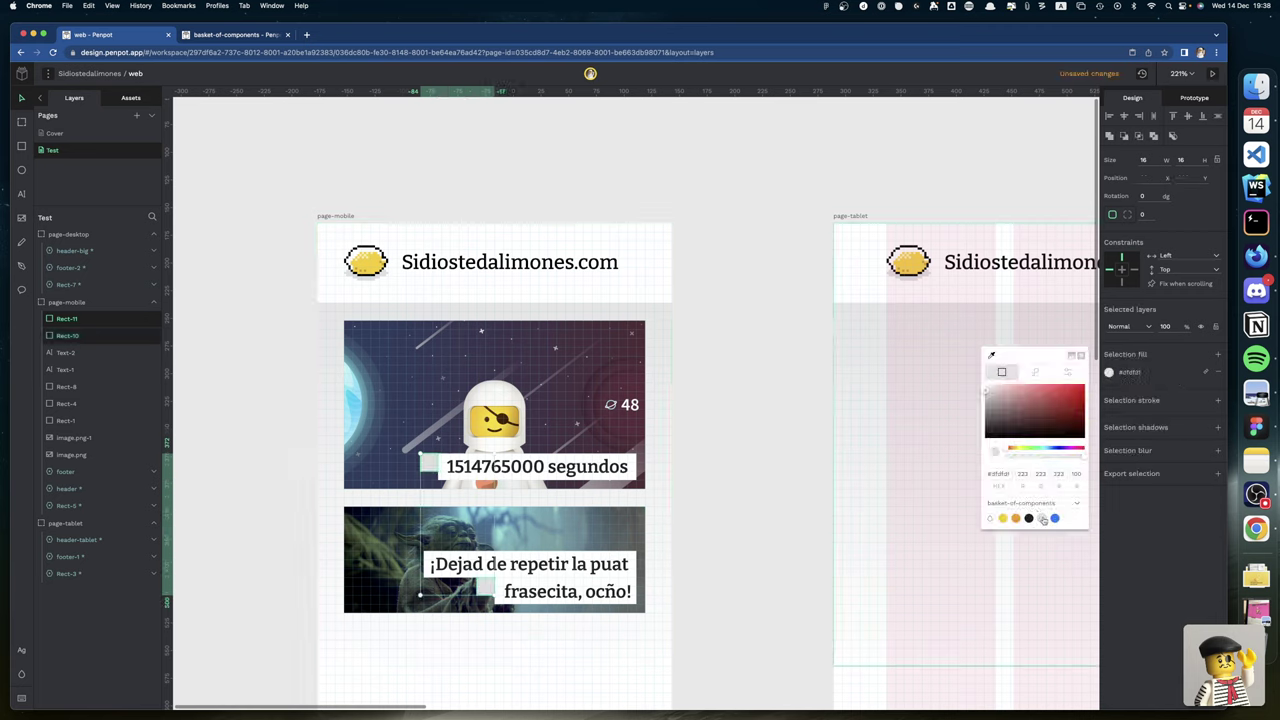
pyautogui.click(806, 429)
pyautogui.click(806, 429)
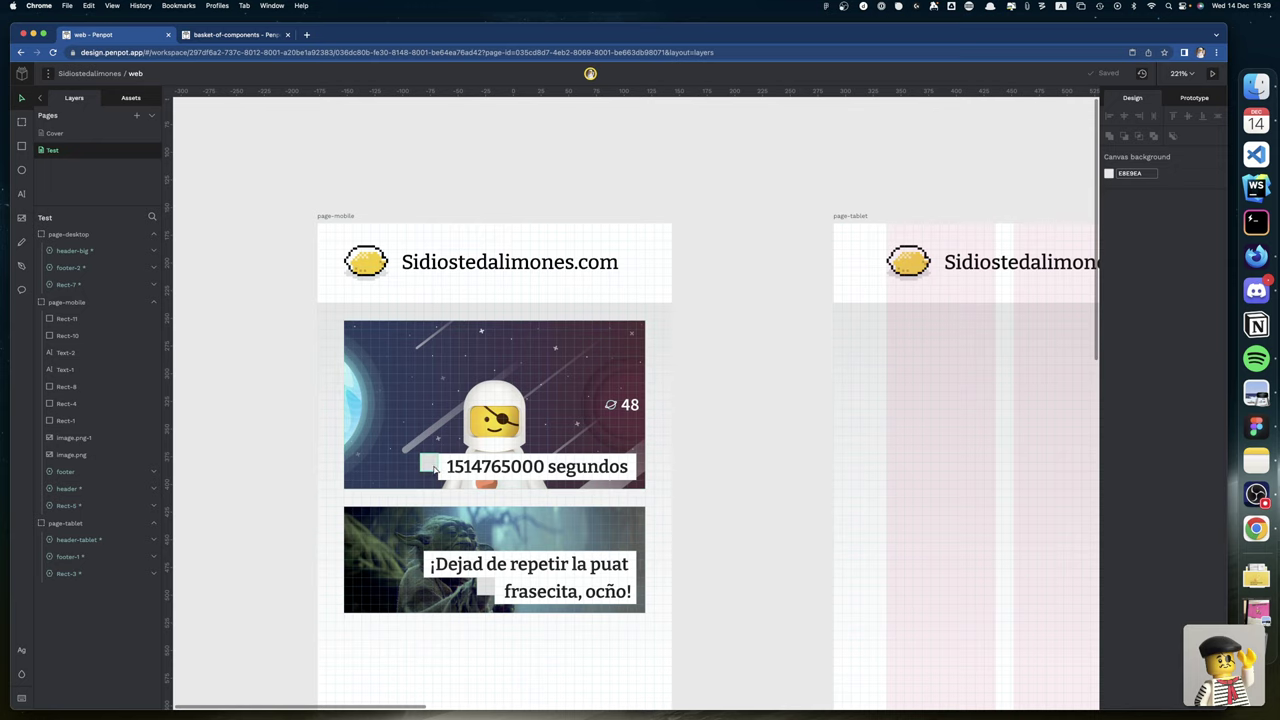
# Move the astronaut card's square onto the title strip's upper edge, flush with its right end, and widen it to 32 × 16.
pyautogui.click(428, 462)
pyautogui.moveTo(432, 467); pyautogui.dragTo(630, 448)
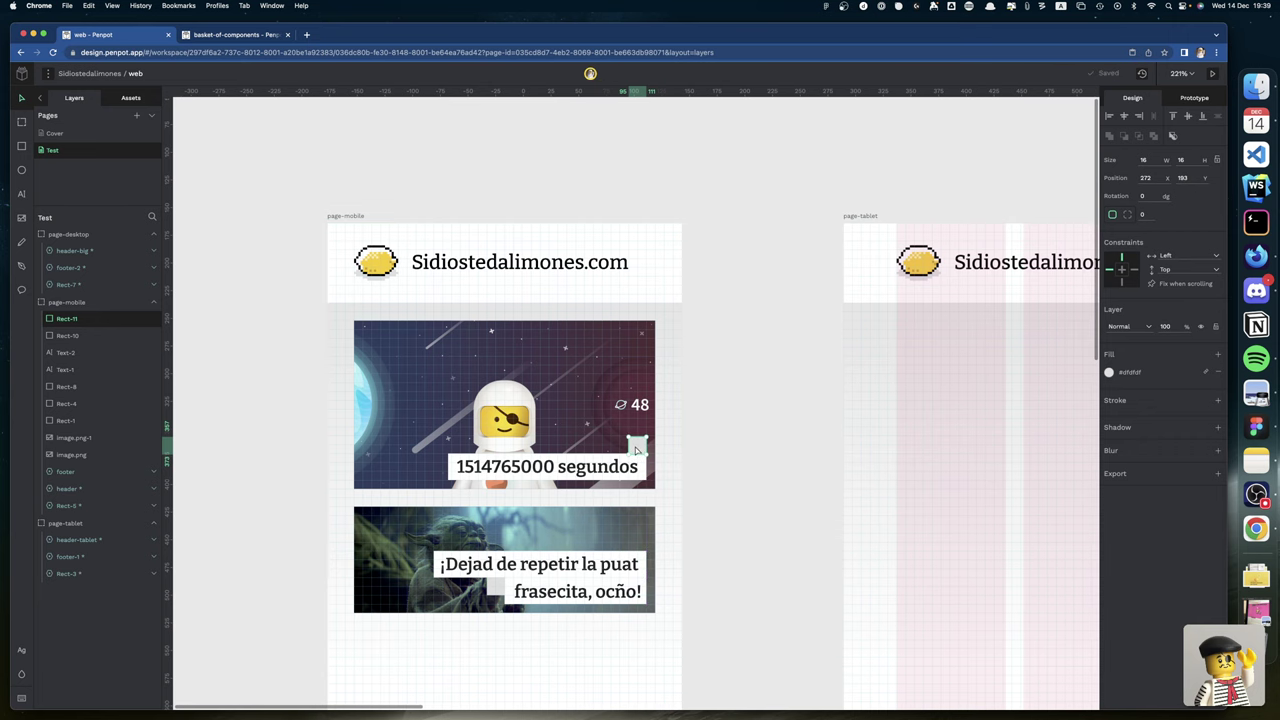
pyautogui.scroll(3, 635, 450)
pyautogui.scroll(5, 635, 450)
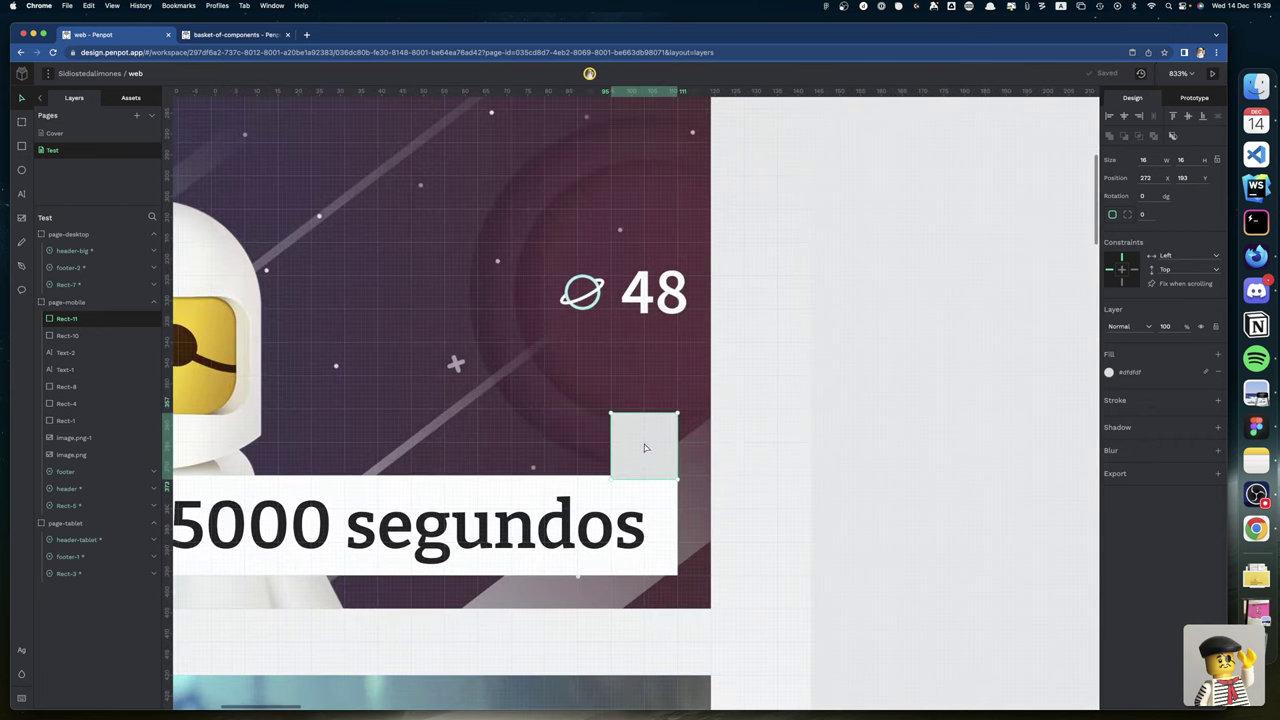
pyautogui.moveTo(644, 447); pyautogui.dragTo(576, 438)
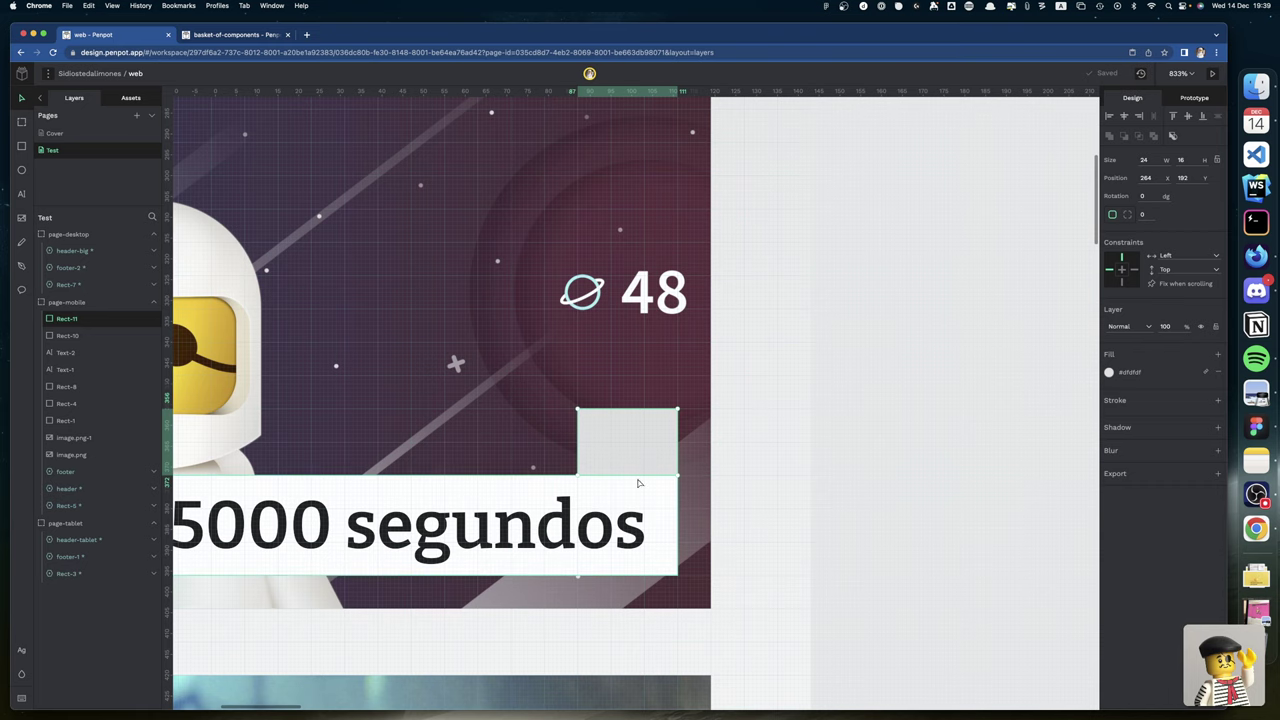
pyautogui.moveTo(576, 452); pyautogui.dragTo(550, 453)
# Place the Yoda card's square above the title strip's right end and widen it to 32 × 16.
pyautogui.scroll(-10, 550, 453)
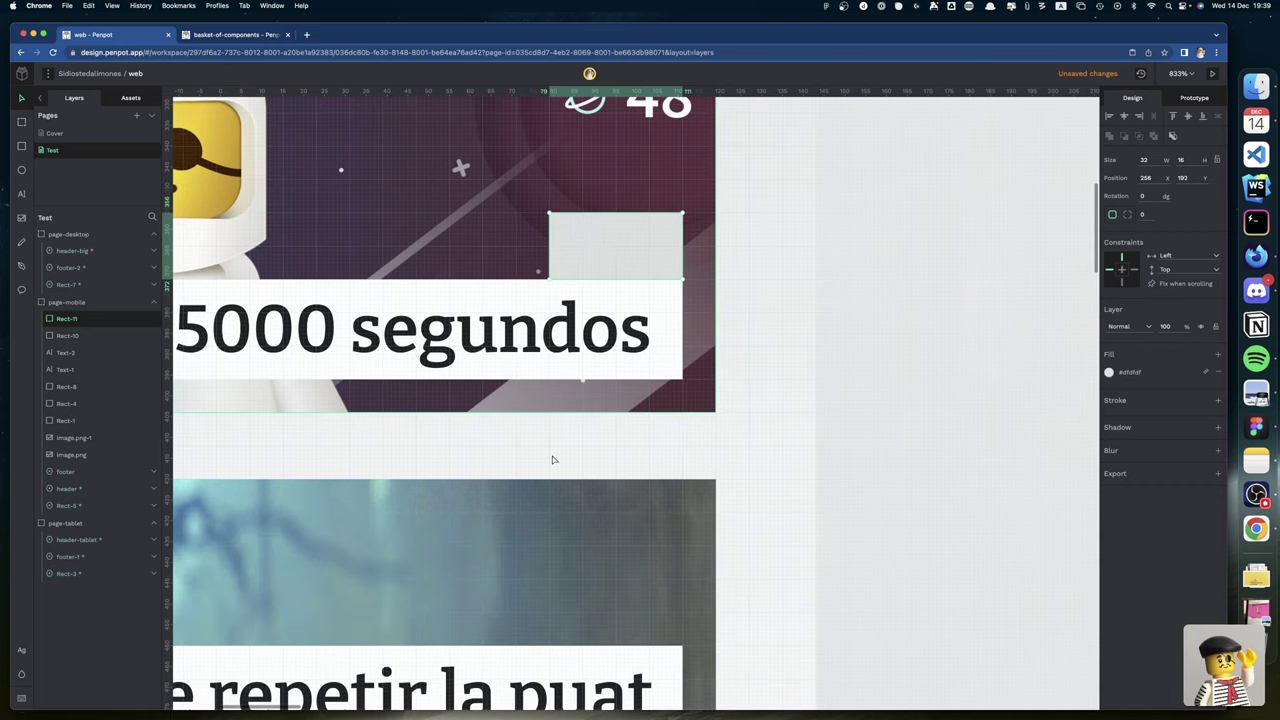
pyautogui.hscroll(-3, 550, 455)
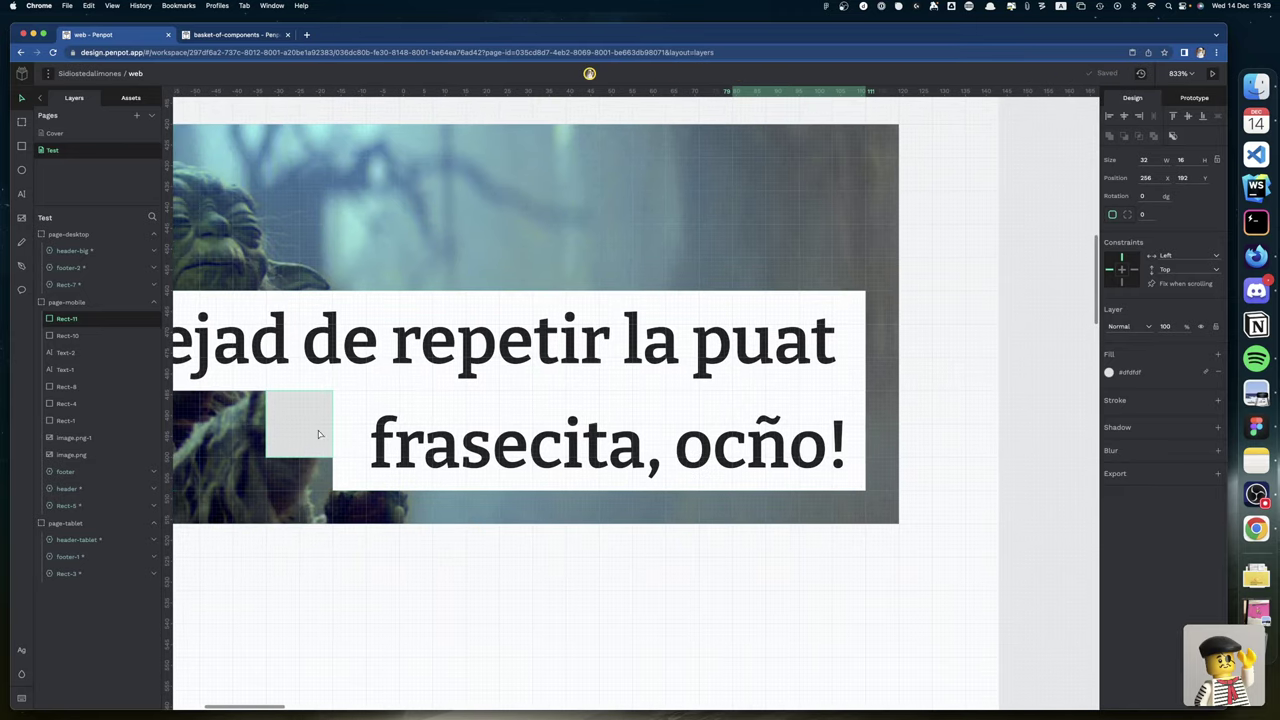
pyautogui.moveTo(327, 430); pyautogui.dragTo(736, 250)
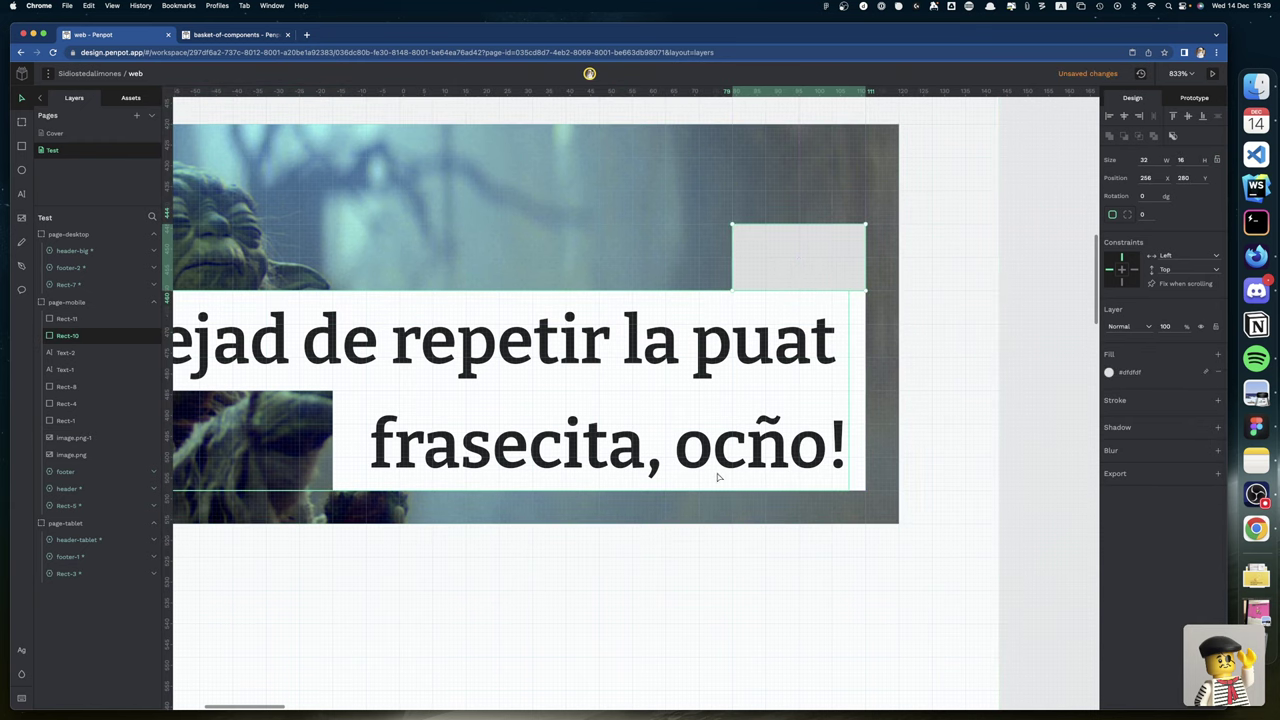
# Hide the 8 px square grid on the page-mobile board.
pyautogui.scroll(-1, 714, 472)
pyautogui.scroll(2, 714, 472)
pyautogui.scroll(10, 715, 477)
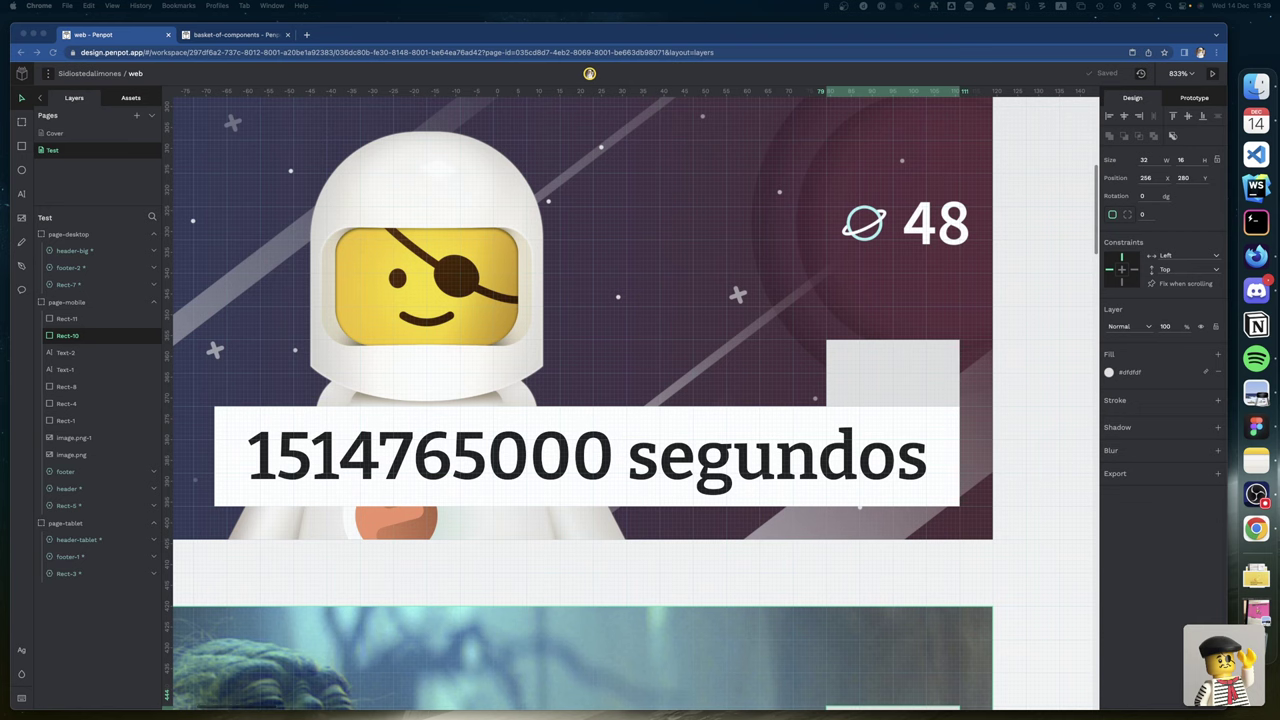
pyautogui.scroll(-2, 866, 599)
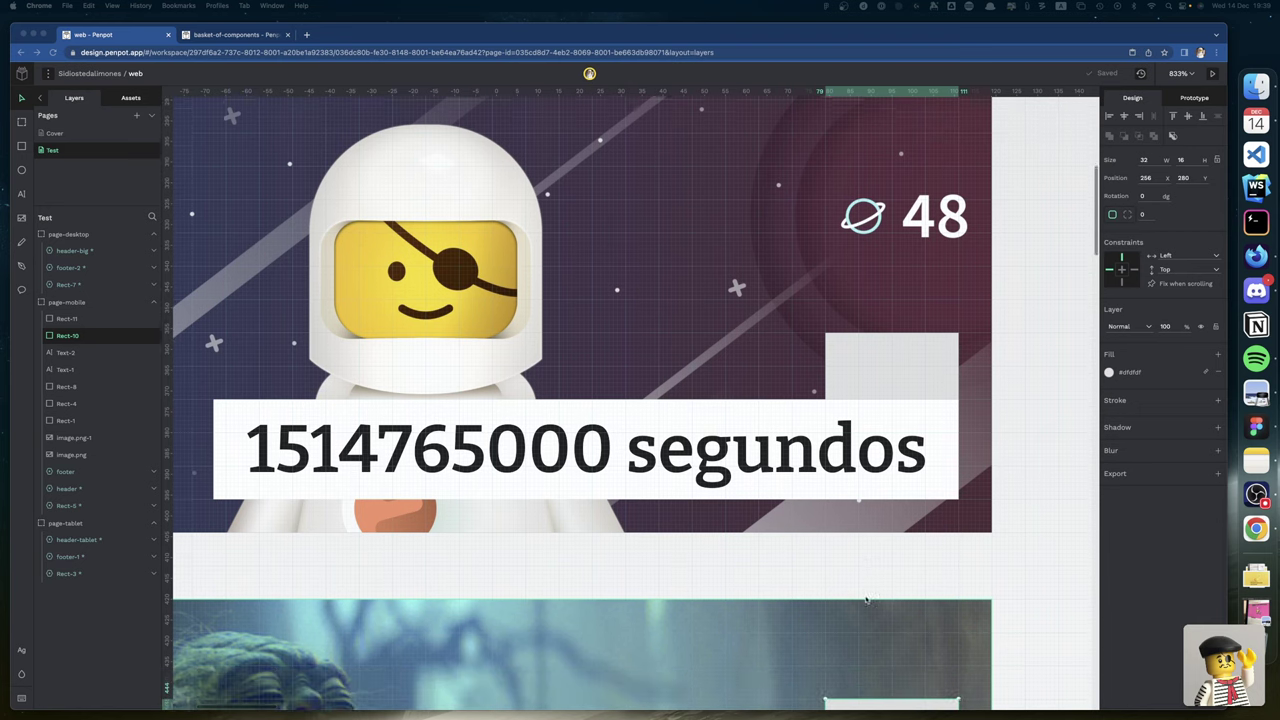
pyautogui.keyDown('ctrl'); pyautogui.scroll(-10, 865, 595); pyautogui.keyUp('ctrl')
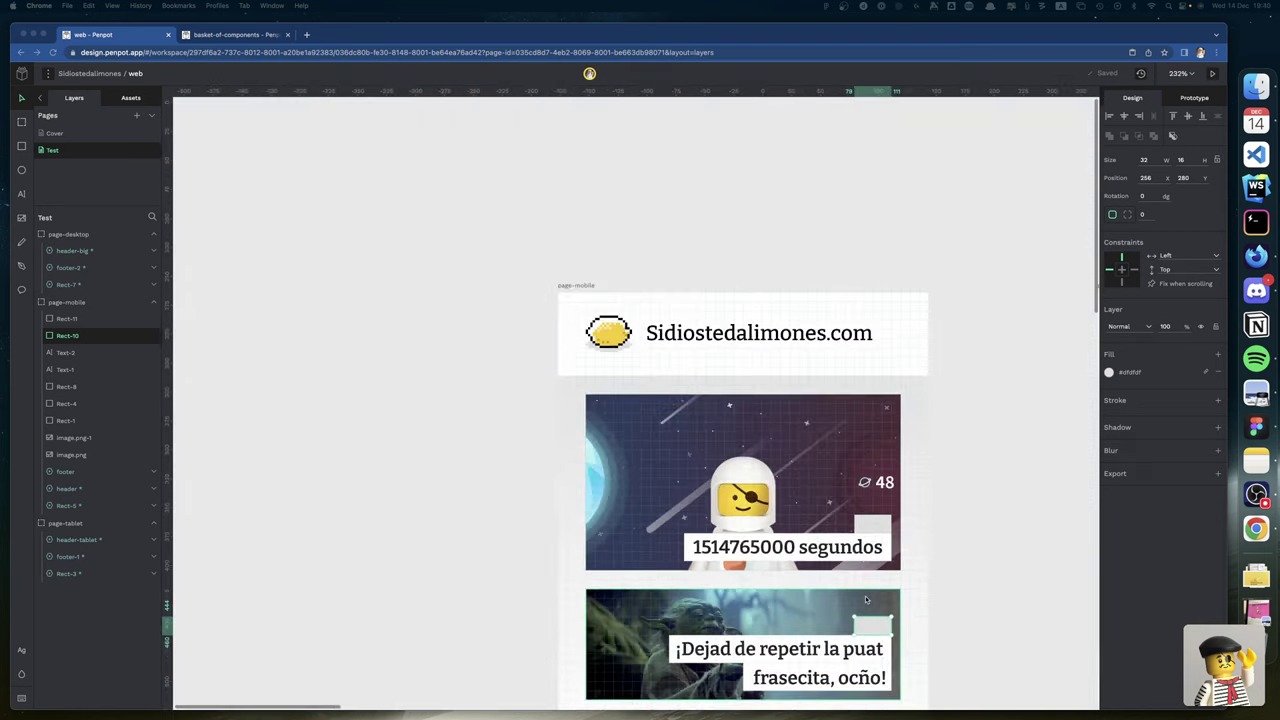
pyautogui.hscroll(5, 968, 621)
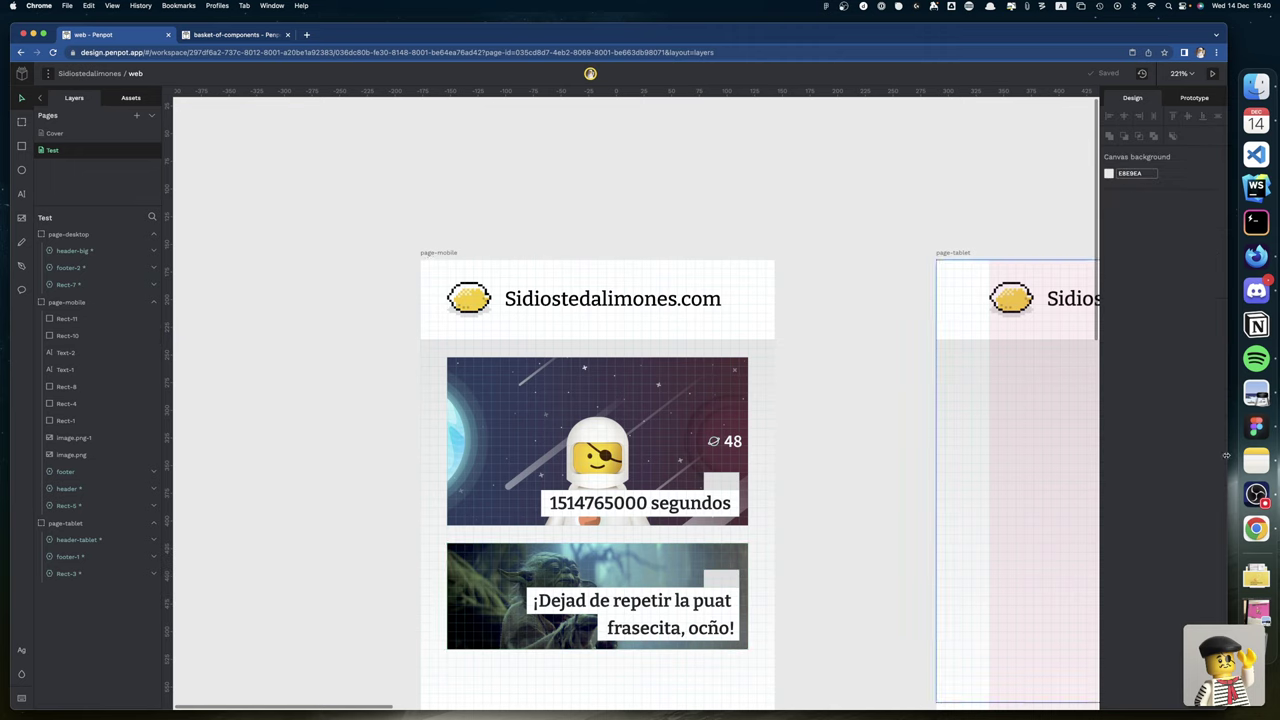
pyautogui.click(429, 255)
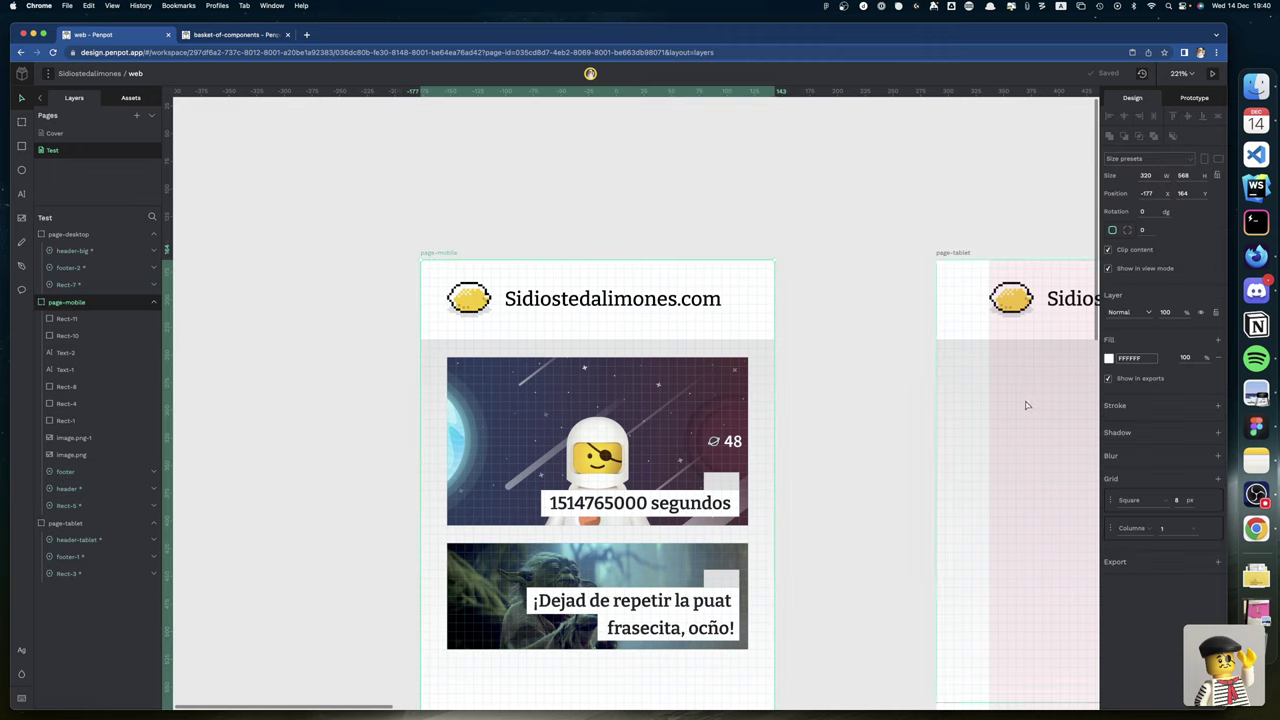
pyautogui.click(1207, 502)
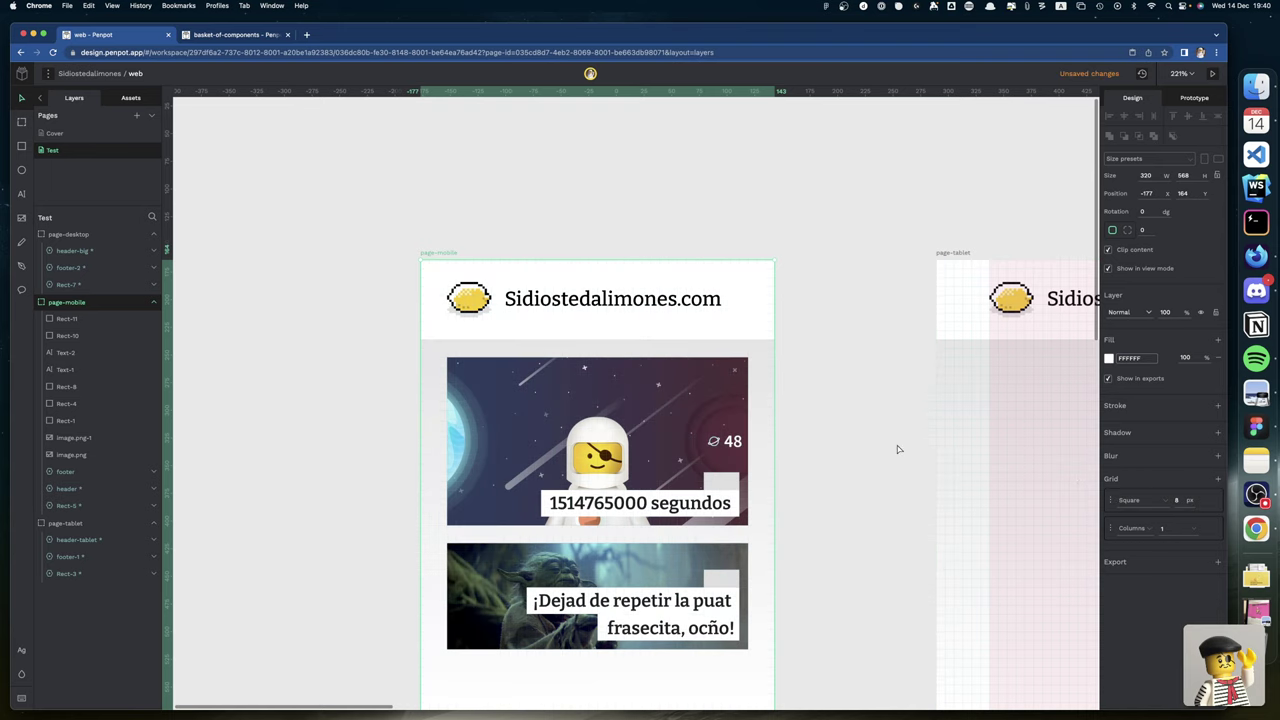
pyautogui.click(894, 449)
# Change the fill of both grey accent rectangles to the library's orange #ff9900.
pyautogui.scroll(-5, 894, 449)
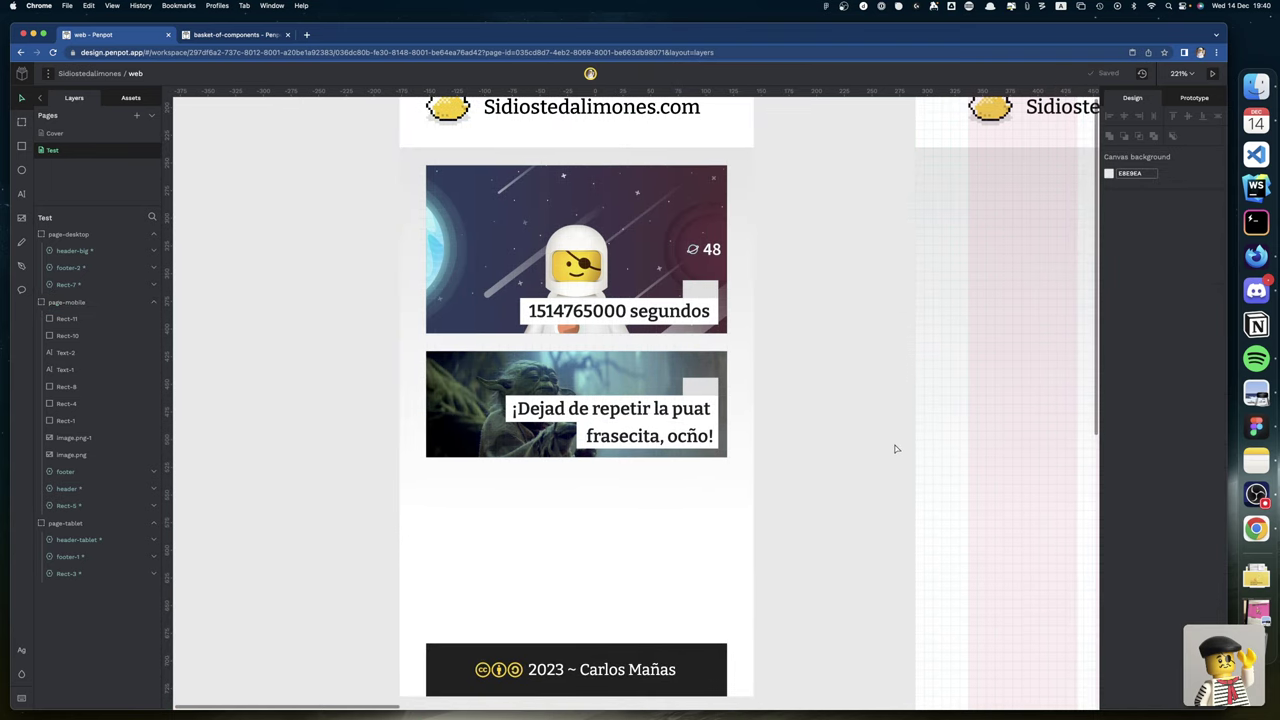
pyautogui.scroll(2, 896, 449)
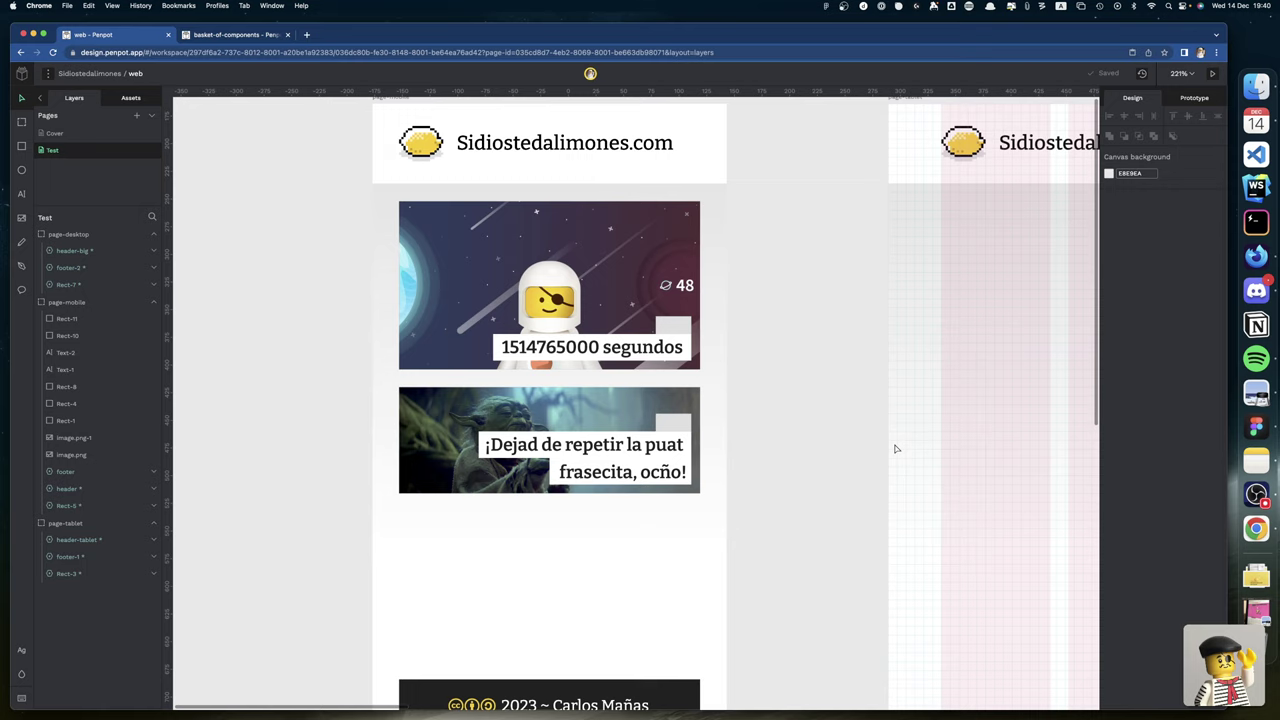
pyautogui.click(670, 322)
pyautogui.keyDown('shift'); pyautogui.click(688, 422); pyautogui.keyUp('shift')
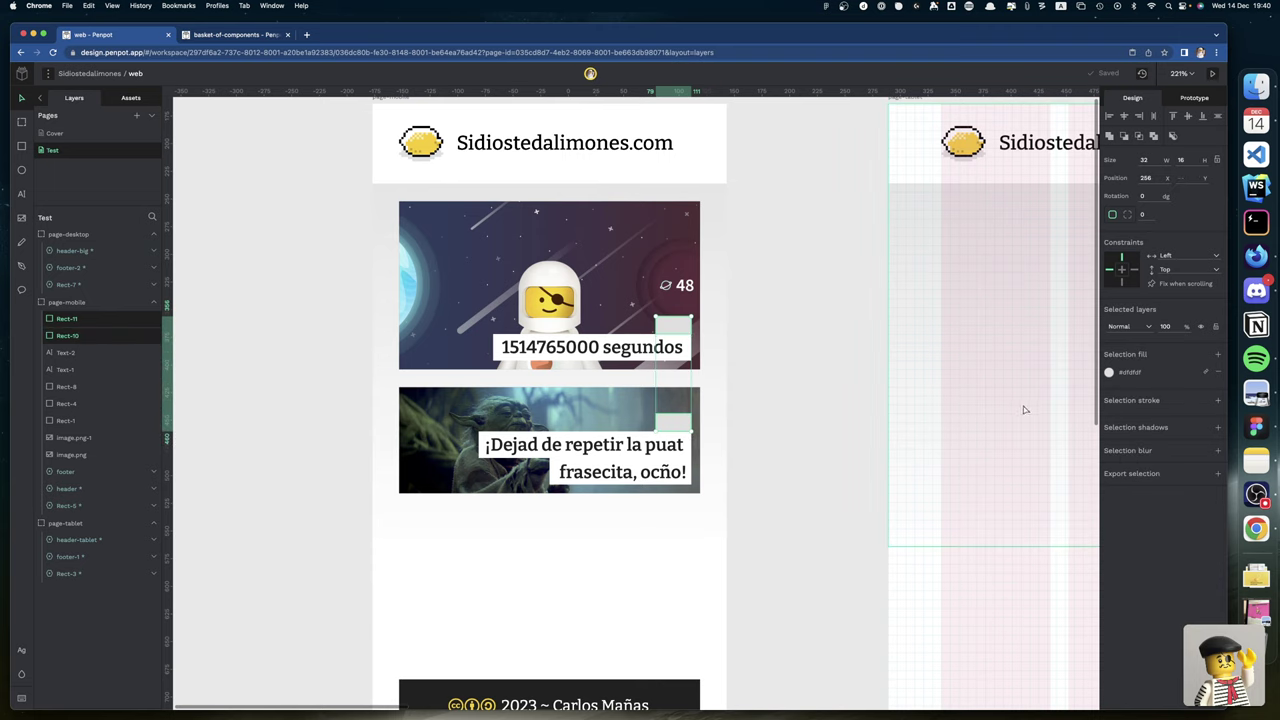
pyautogui.click(1108, 372)
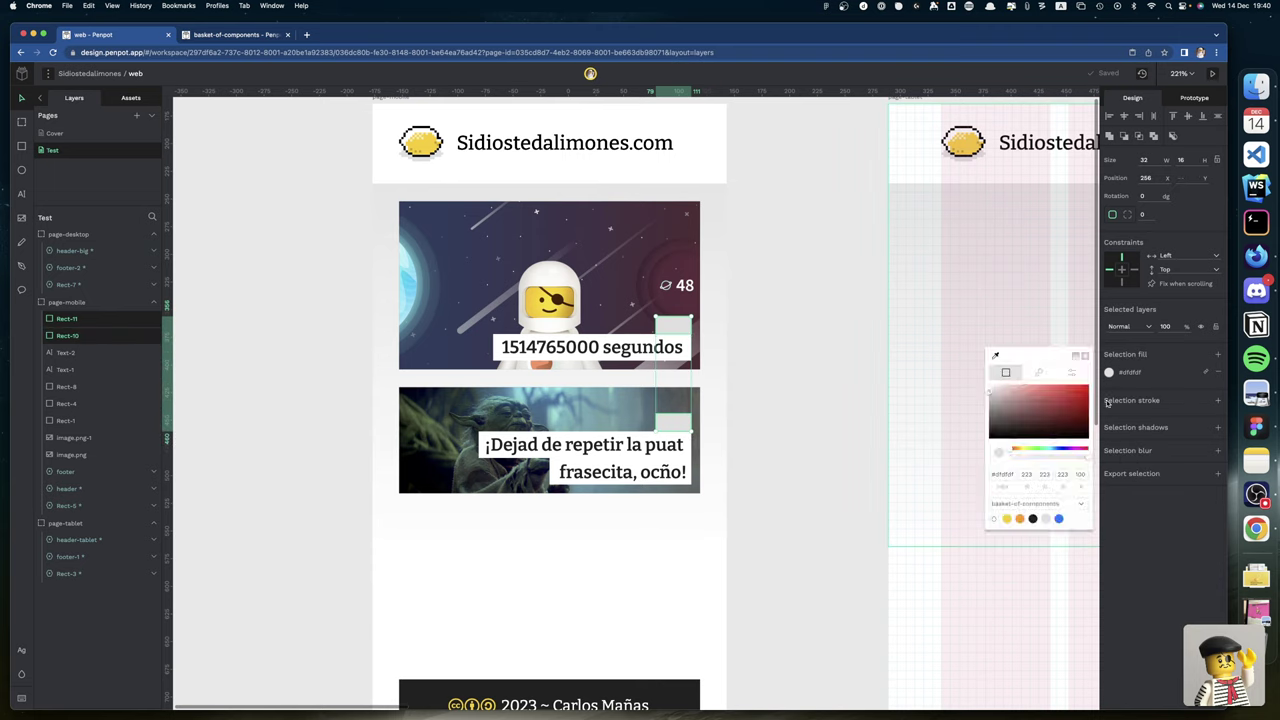
pyautogui.click(1006, 519)
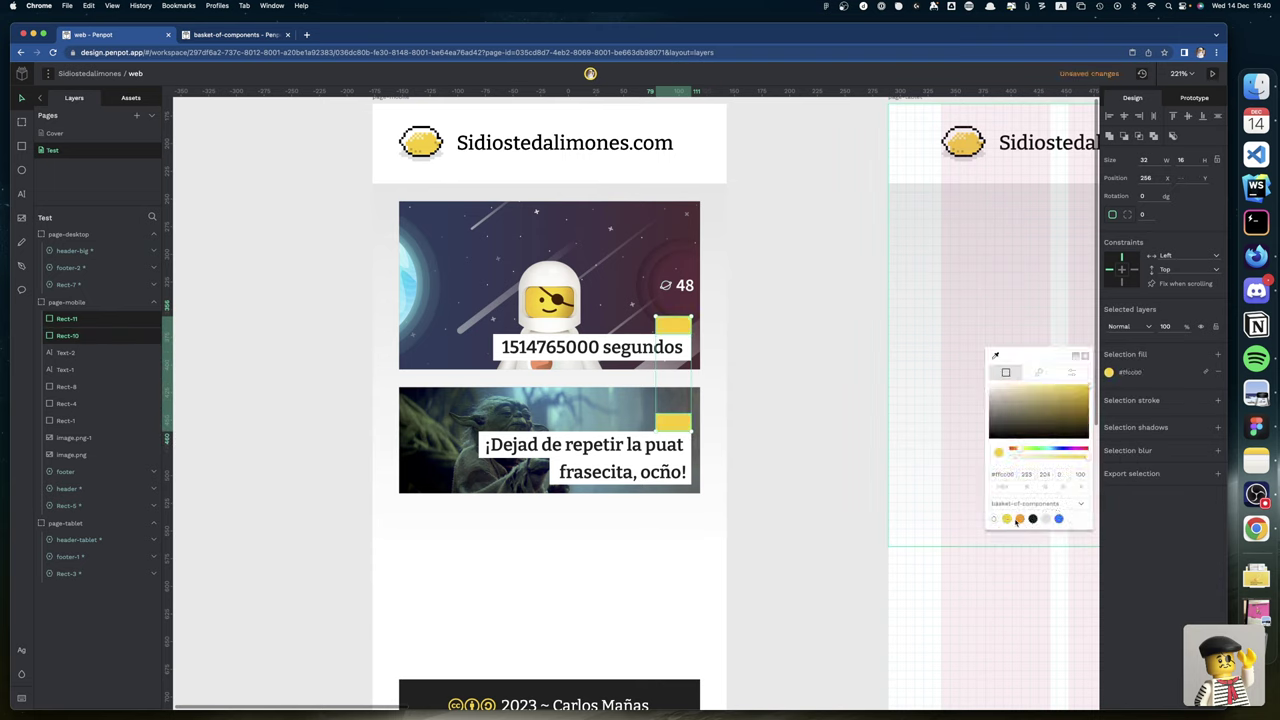
pyautogui.click(1019, 519)
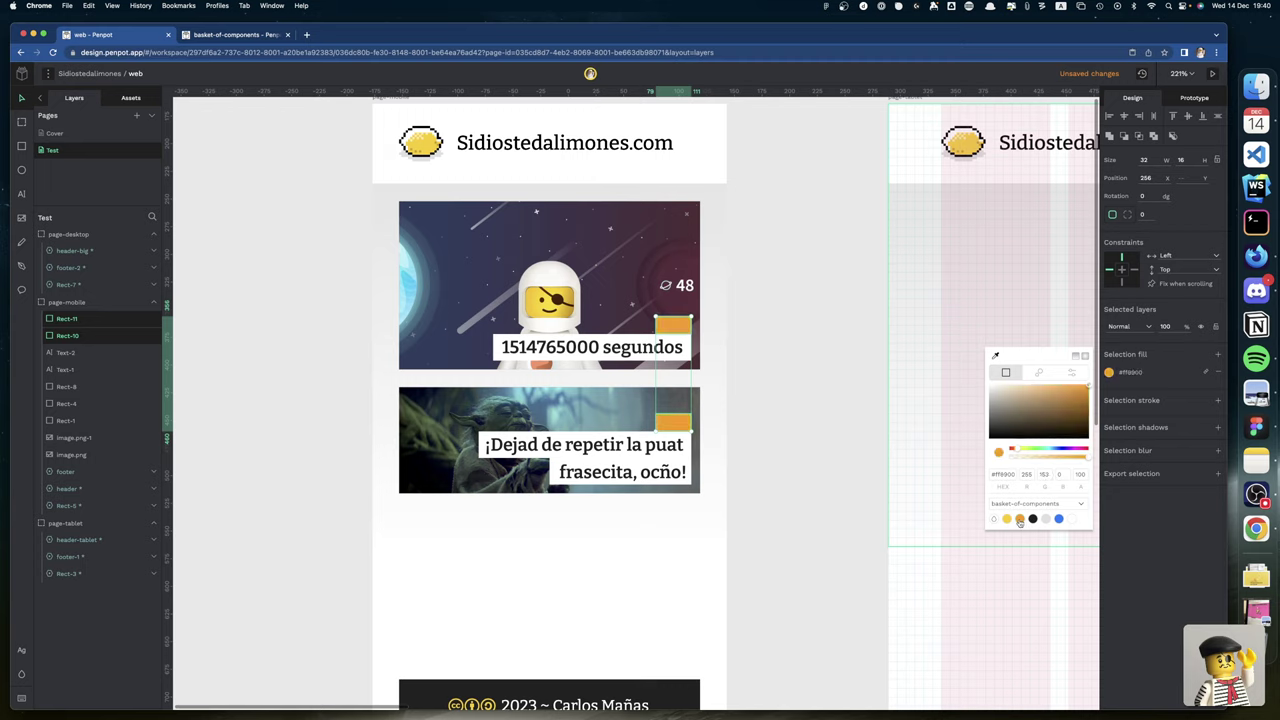
pyautogui.click(848, 448)
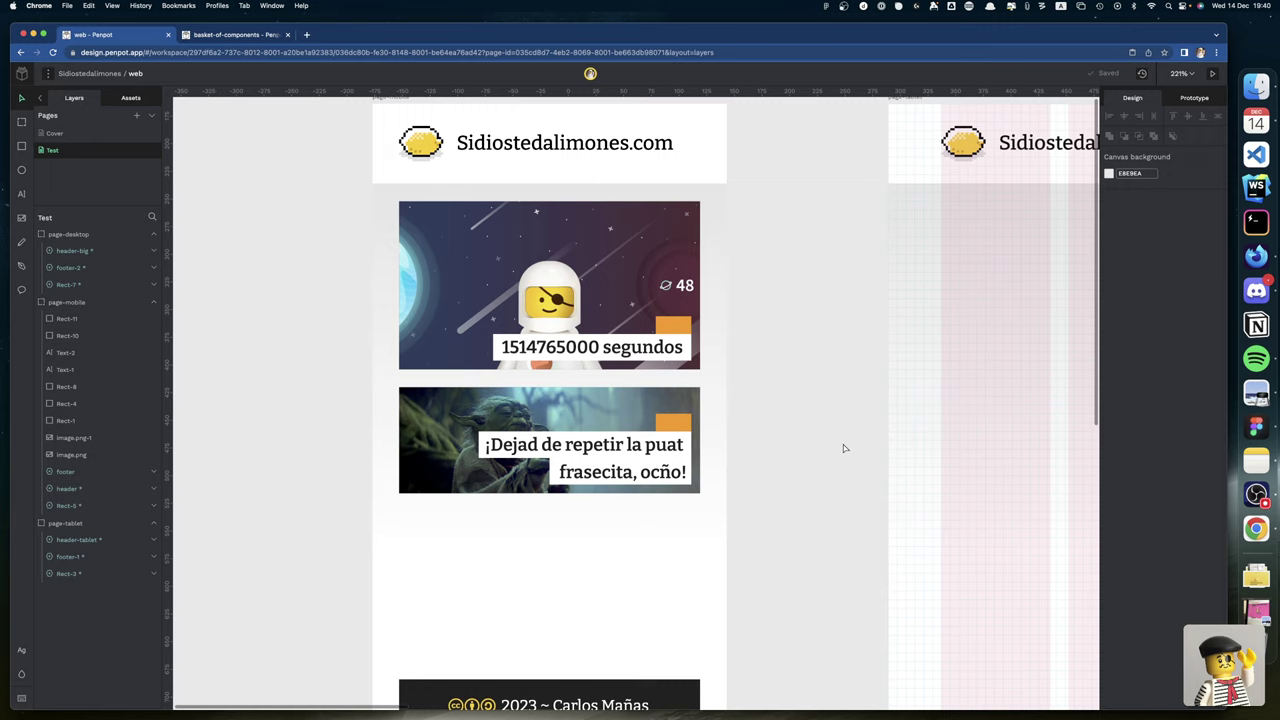
pyautogui.click(685, 327)
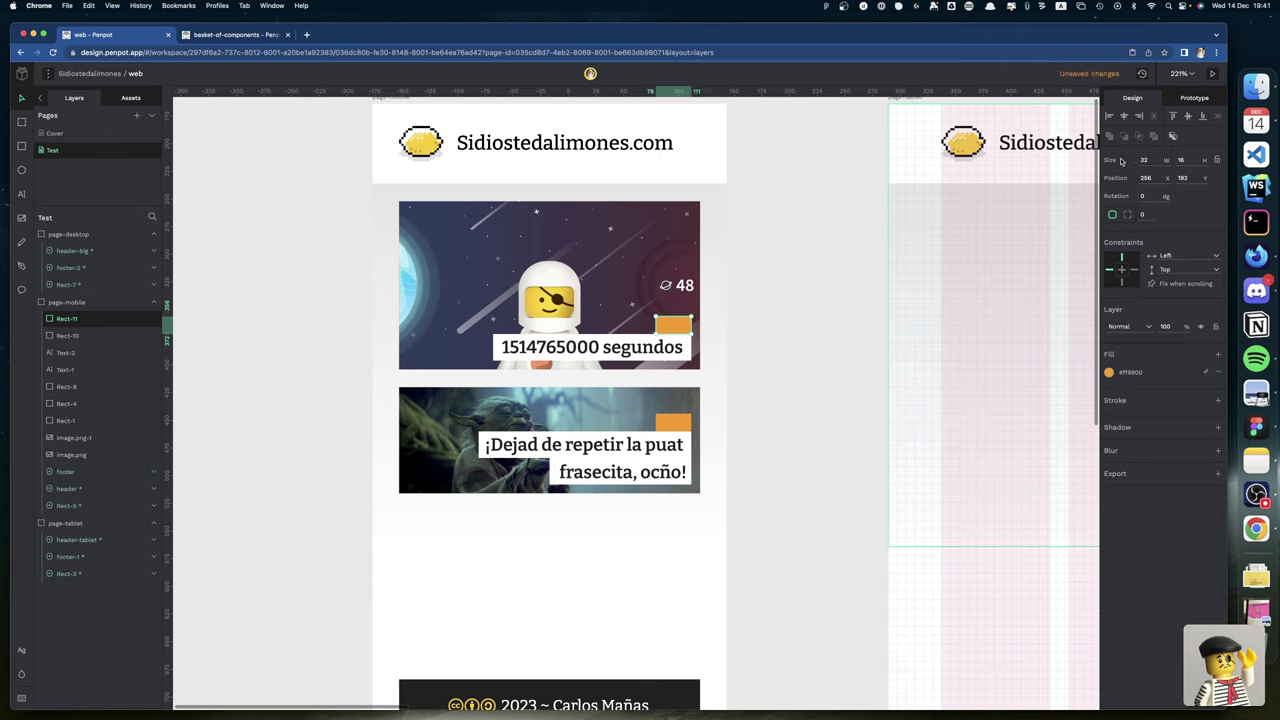
pyautogui.press('1')
pyautogui.press('Return')
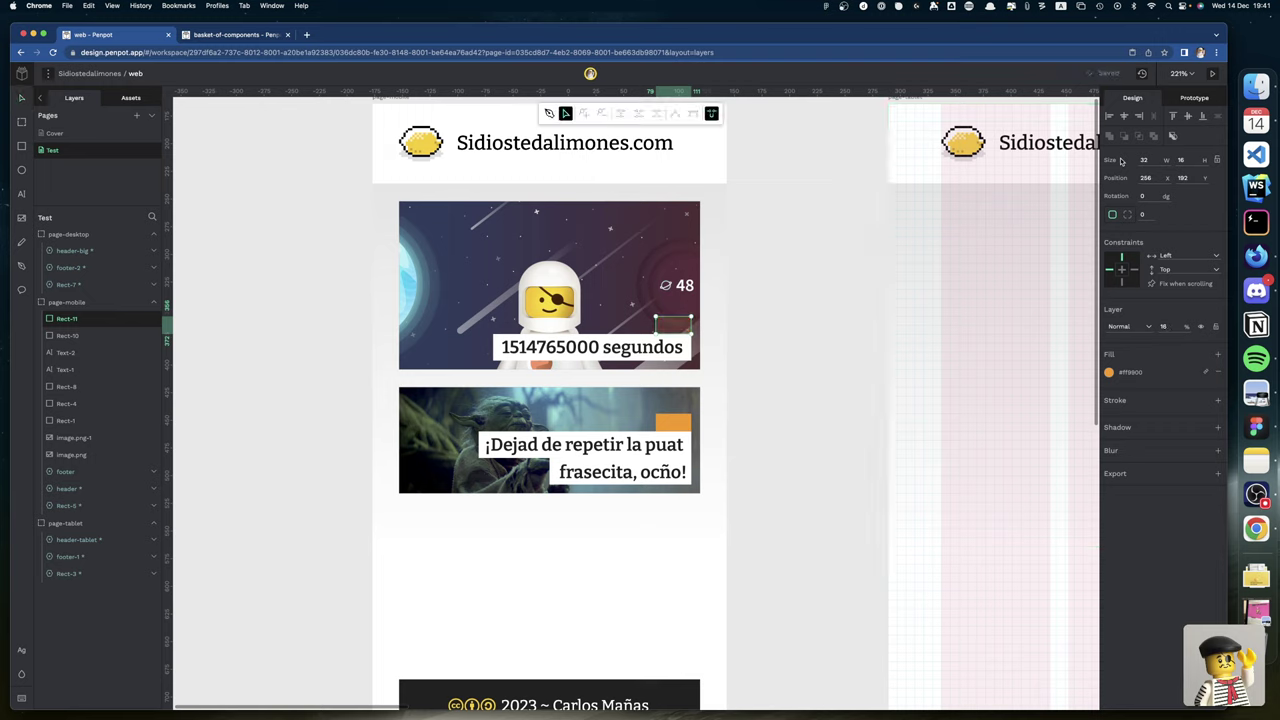
pyautogui.click(1165, 327)
pyautogui.write('80000')
pyautogui.press('Return')
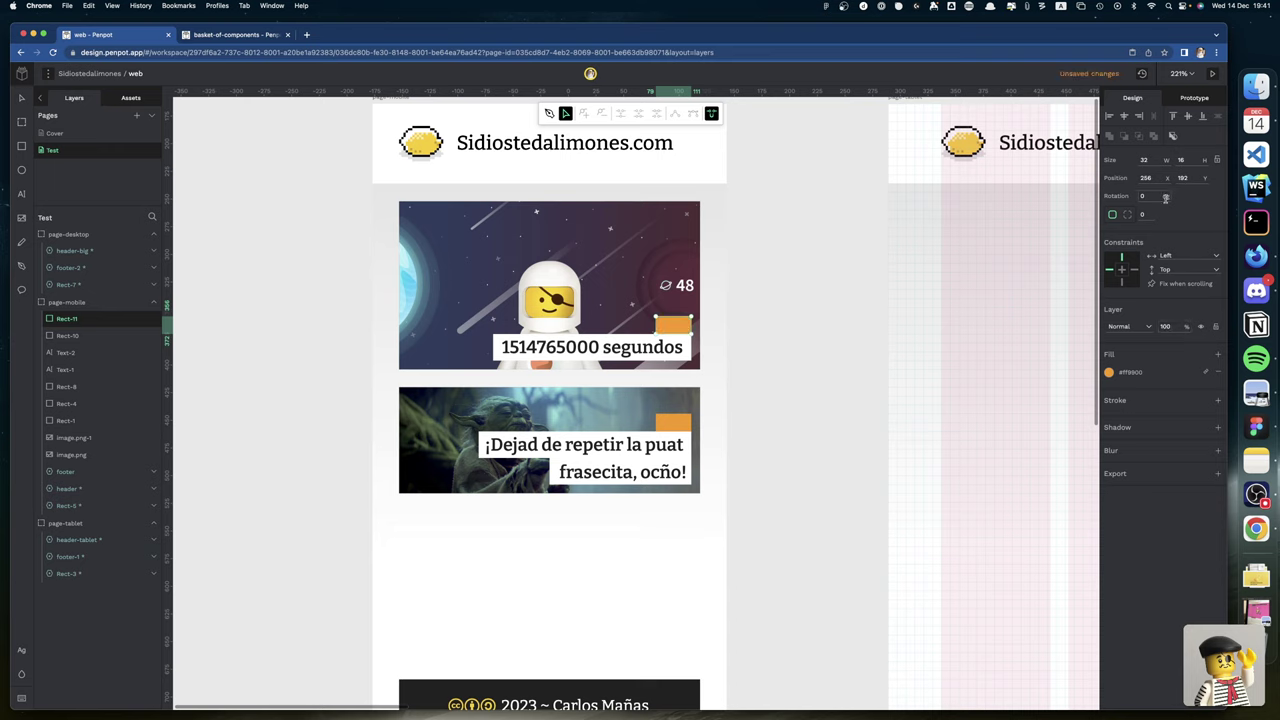
# Set the astronaut card's orange rectangle to a width of 16 and move it flush with the title strip's right end.
pyautogui.click(1152, 162)
pyautogui.write('16')
pyautogui.press('Return')
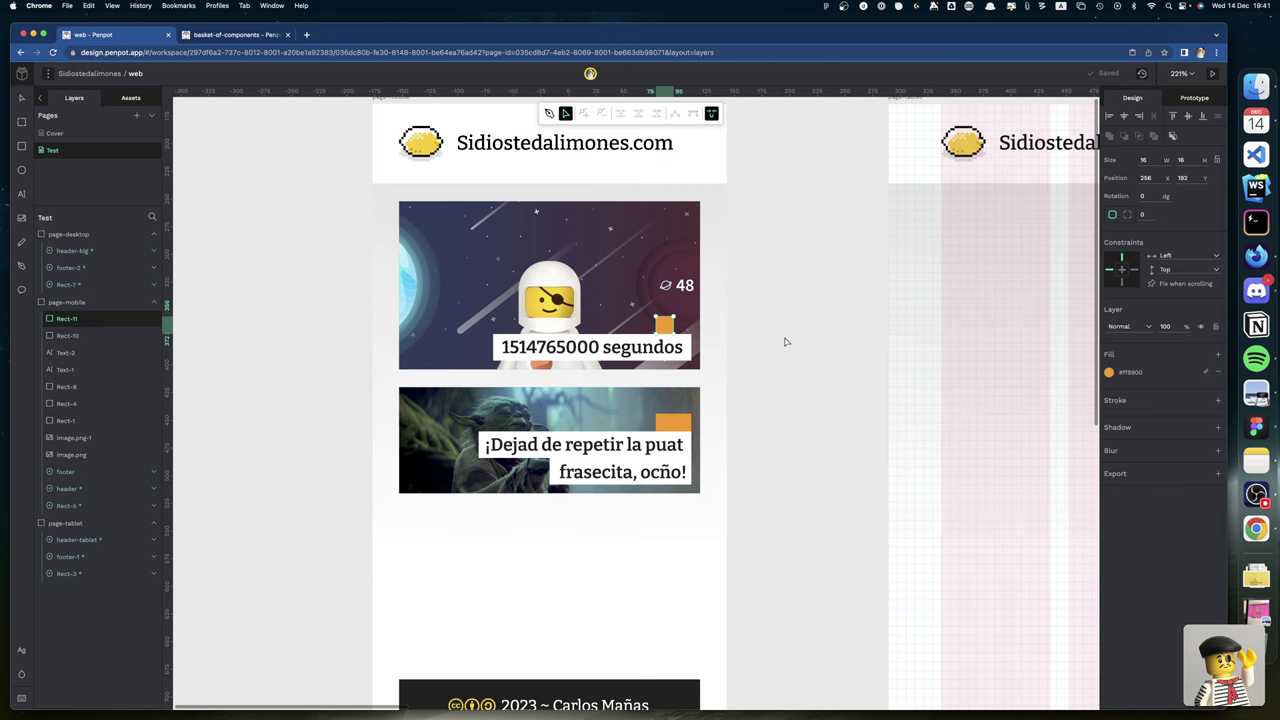
pyautogui.press('super+Tab')
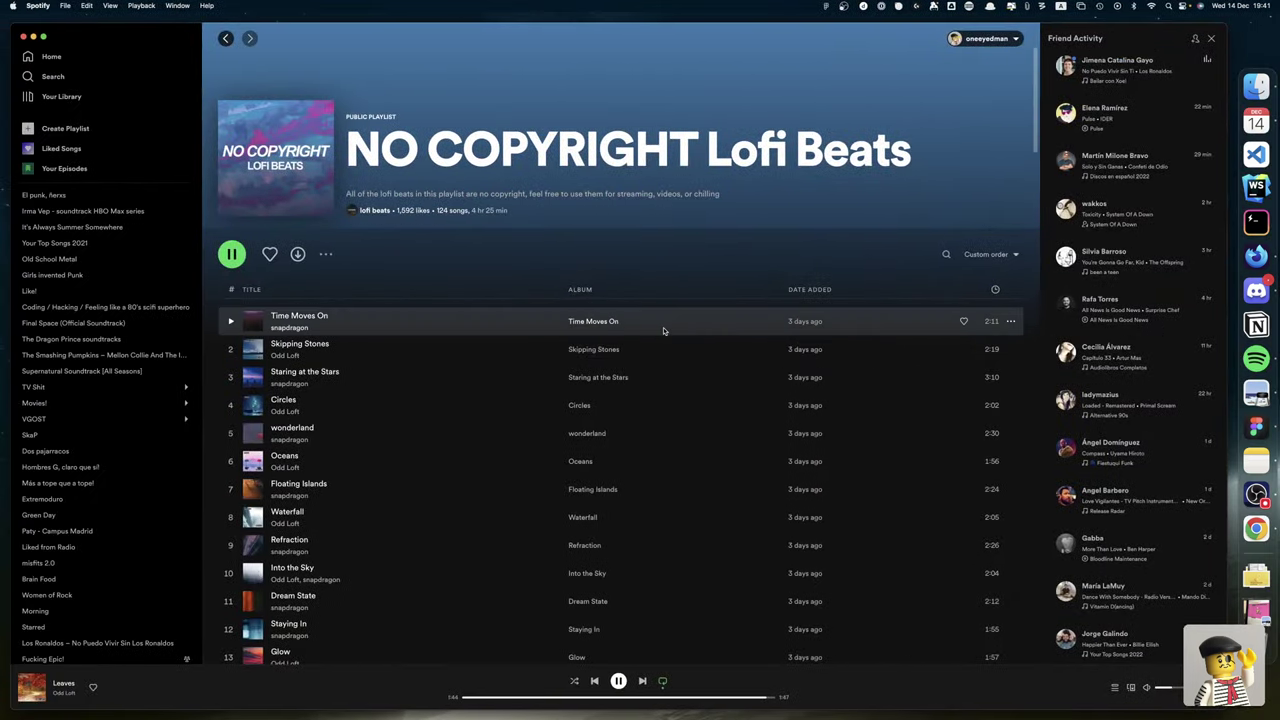
pyautogui.press('super+Tab')
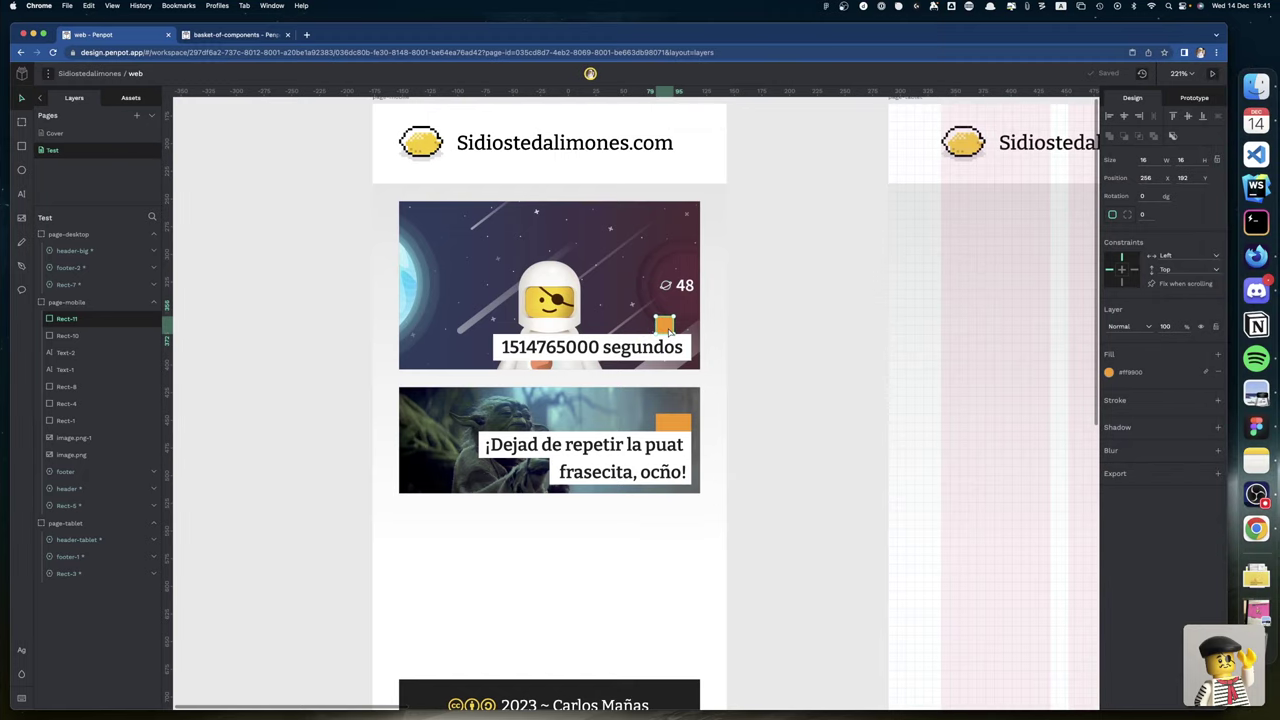
pyautogui.moveTo(667, 330); pyautogui.dragTo(681, 317)
pyautogui.click(781, 387)
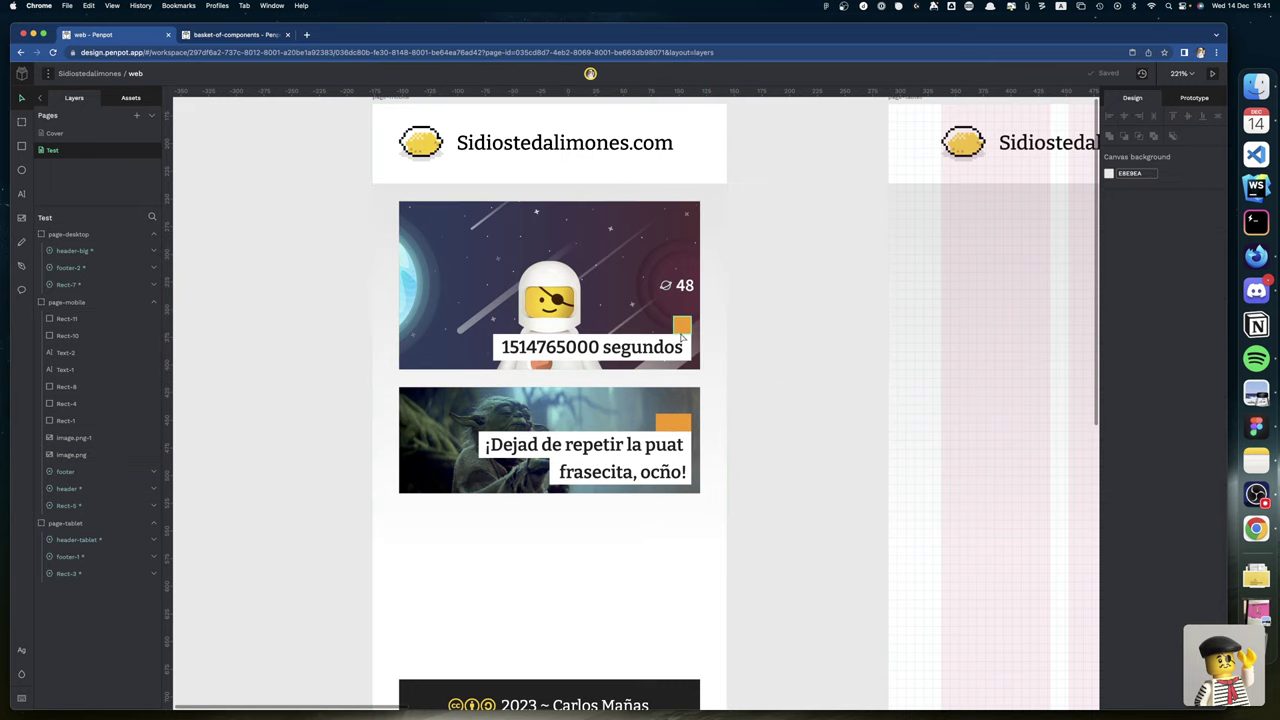
pyautogui.moveTo(654, 328); pyautogui.dragTo(716, 327)
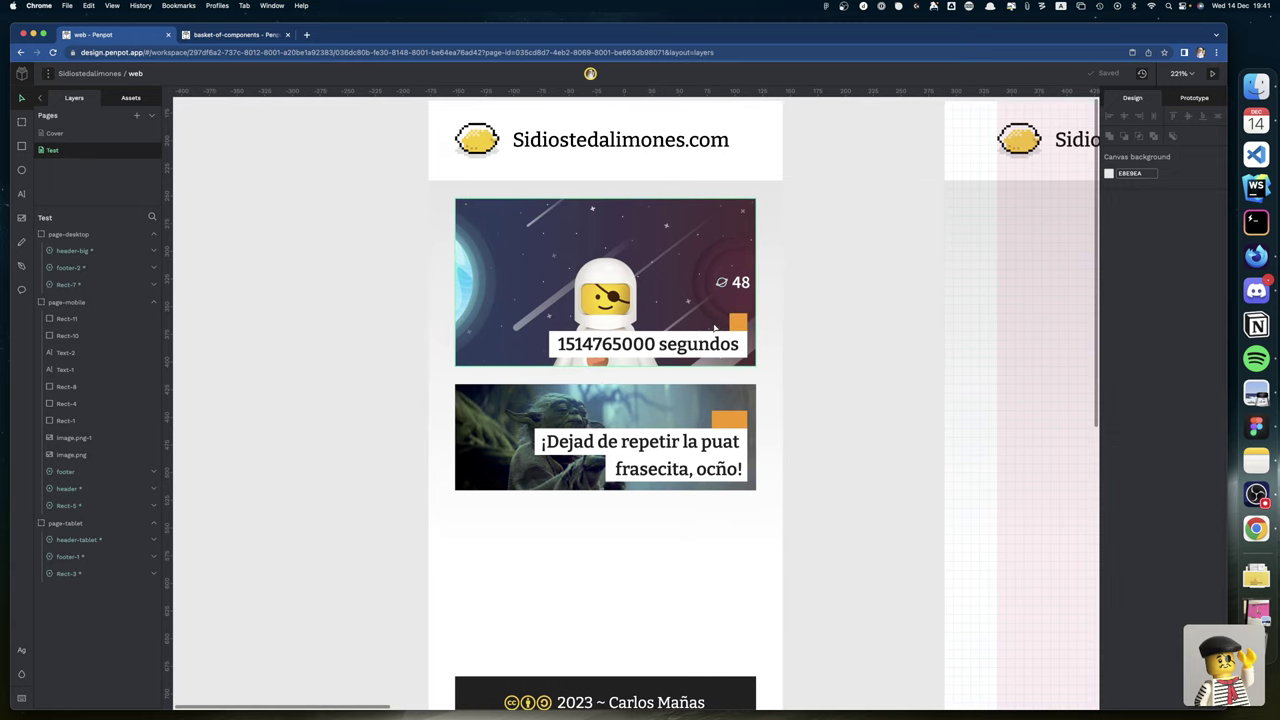
# Switch to the sidiostedalimones.com file in Figma and examine the tablet and mini-desktop reference layouts.
pyautogui.hotkey('ctrl', 'Right')
pyautogui.hotkey('ctrl', 'Right')
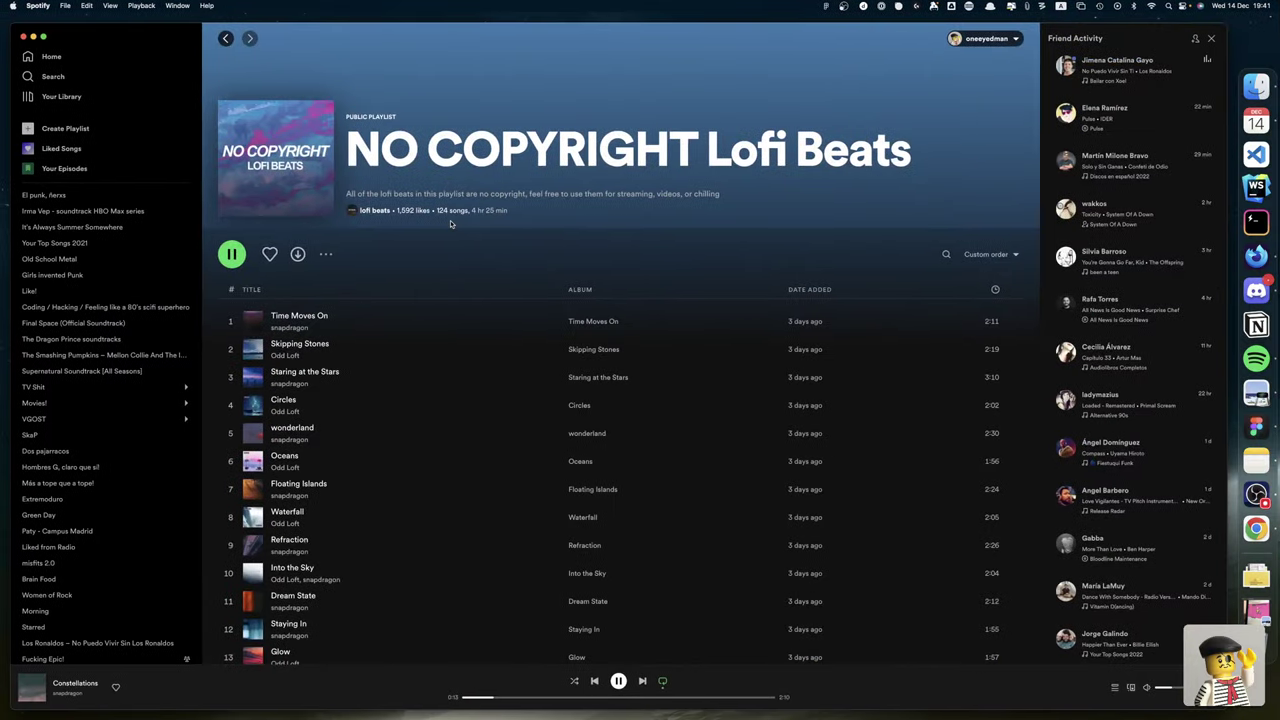
pyautogui.hscroll(-2, 450, 220)
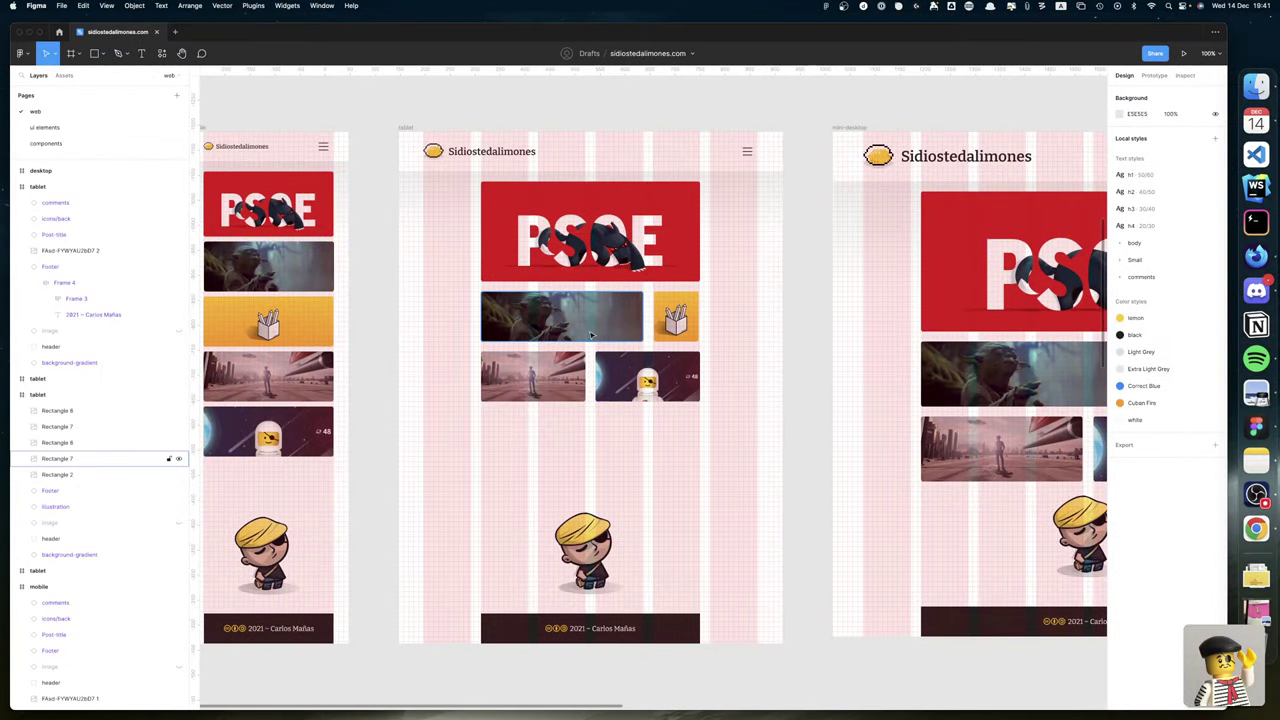
pyautogui.hscroll(3, 869, 386)
pyautogui.hscroll(2, 869, 386)
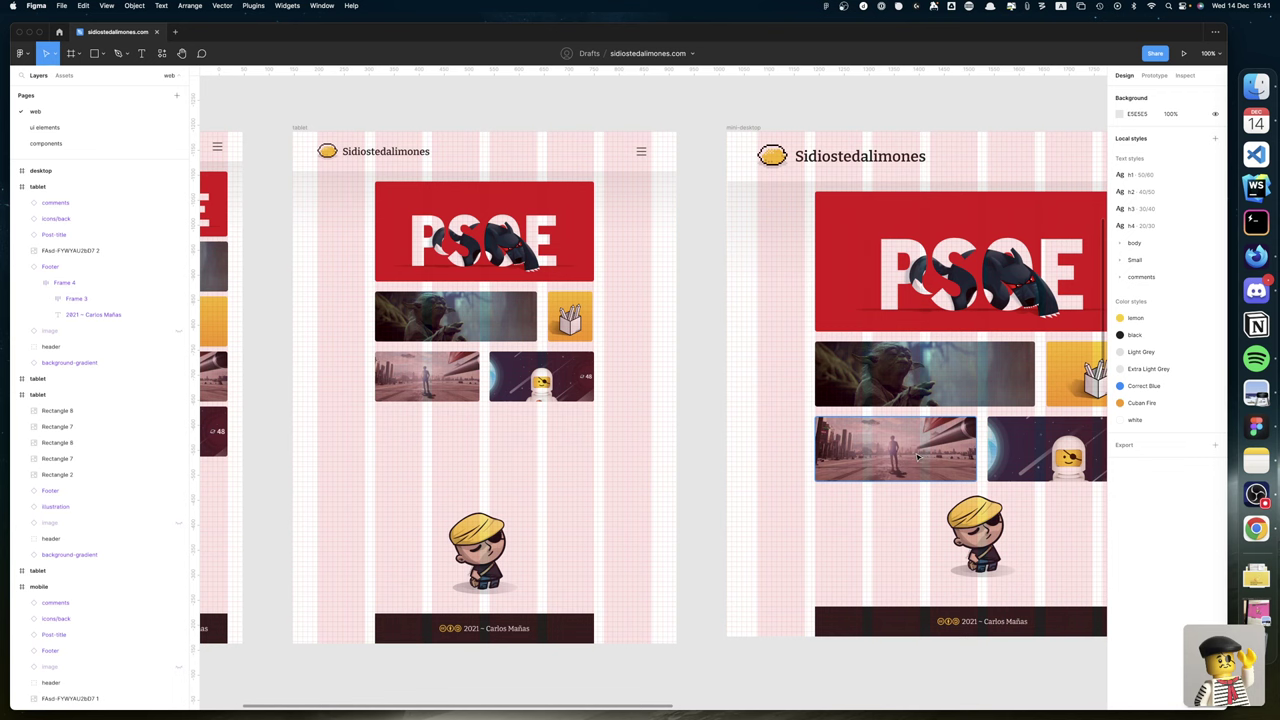
# Switch back to Penpot and widen the astronaut card's orange rectangle to 32, keeping it flush with the title strip's right end.
pyautogui.hscroll(-10, 918, 457)
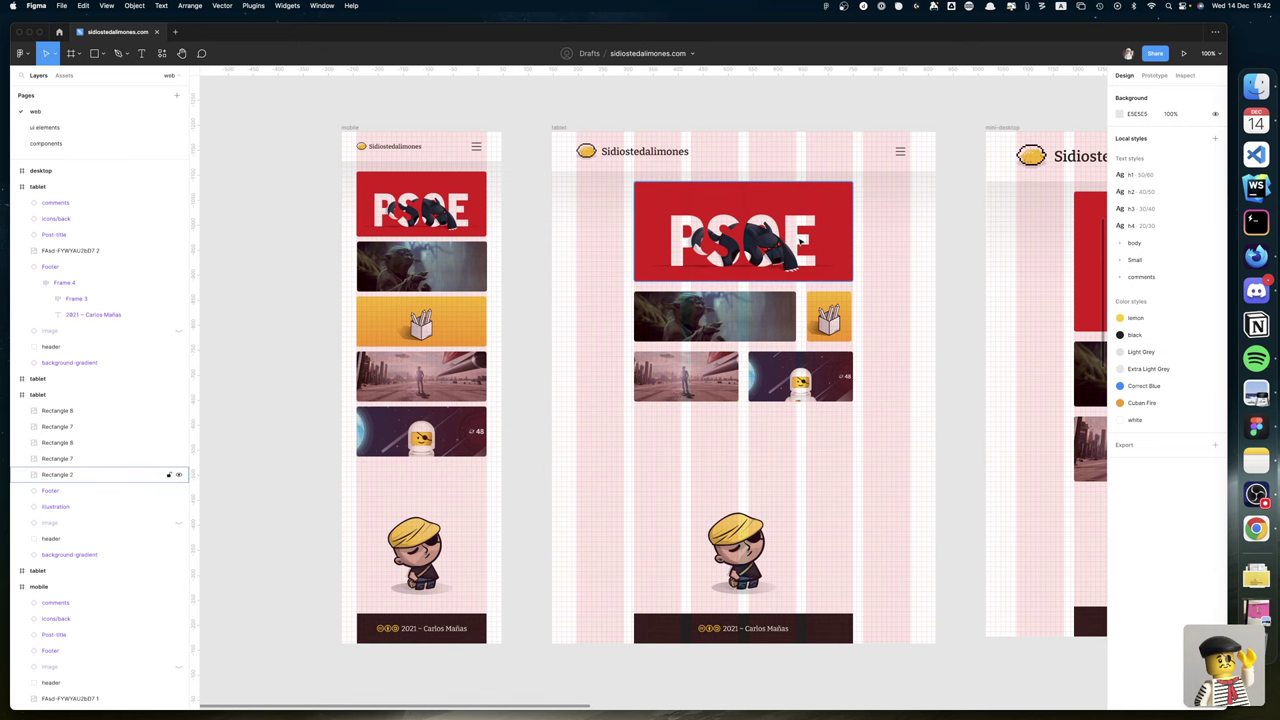
pyautogui.hotkey('ctrl', 'Right')
pyautogui.hotkey('ctrl', 'Right')
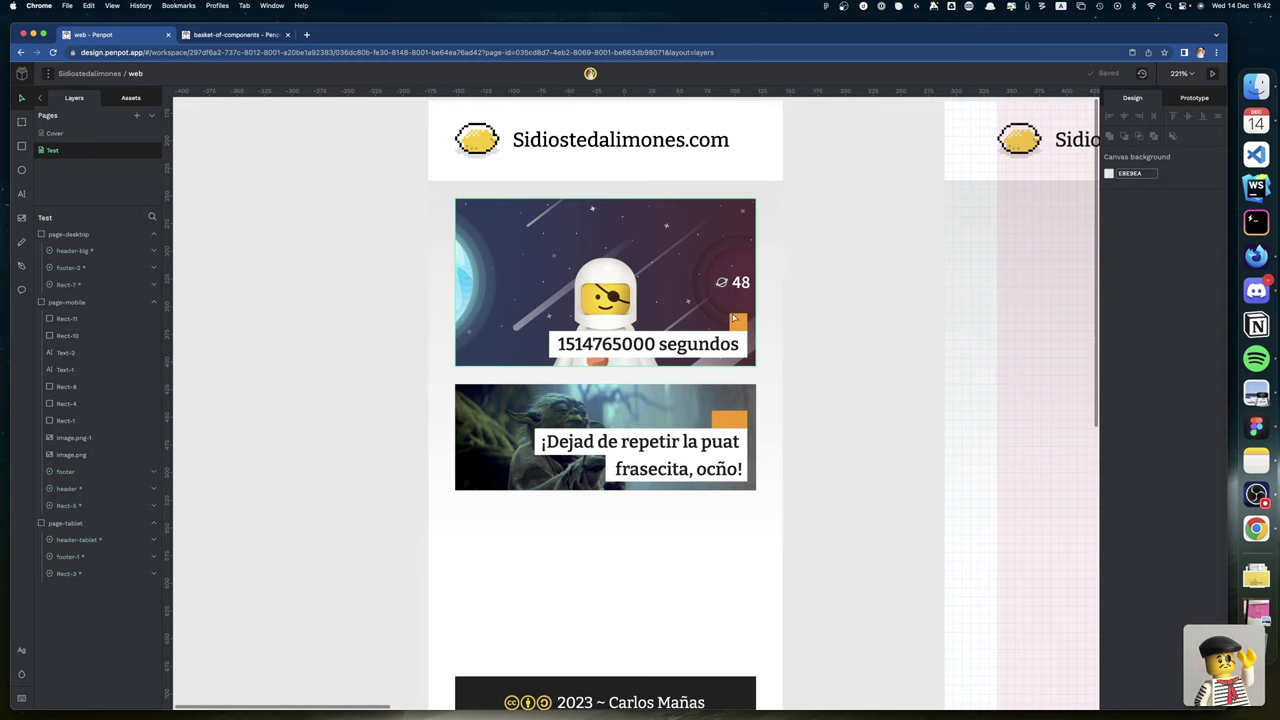
pyautogui.click(737, 320)
pyautogui.moveTo(727, 320); pyautogui.dragTo(711, 321)
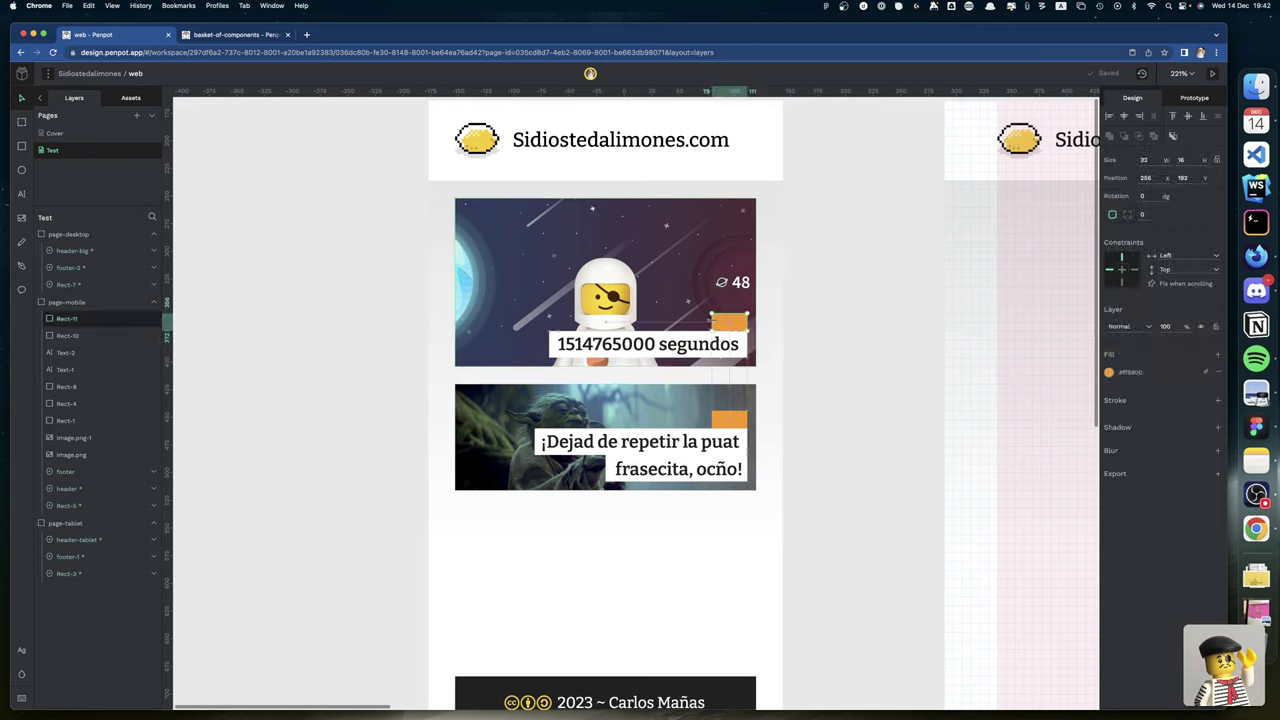
pyautogui.click(823, 429)
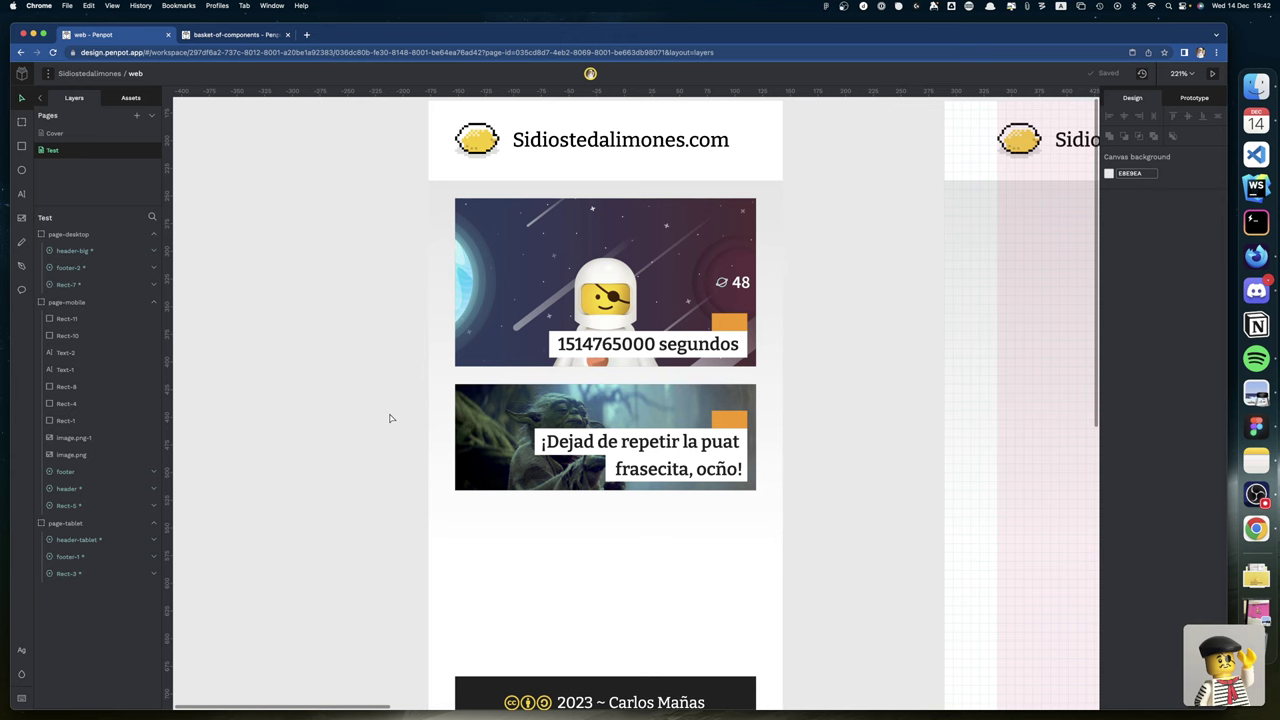
# Switch to sidiostedalimones.com in Firefox and inspect the reading-time element of the "Buscando logos de juegos de rol en 2022" post.
pyautogui.press('super+Tab')
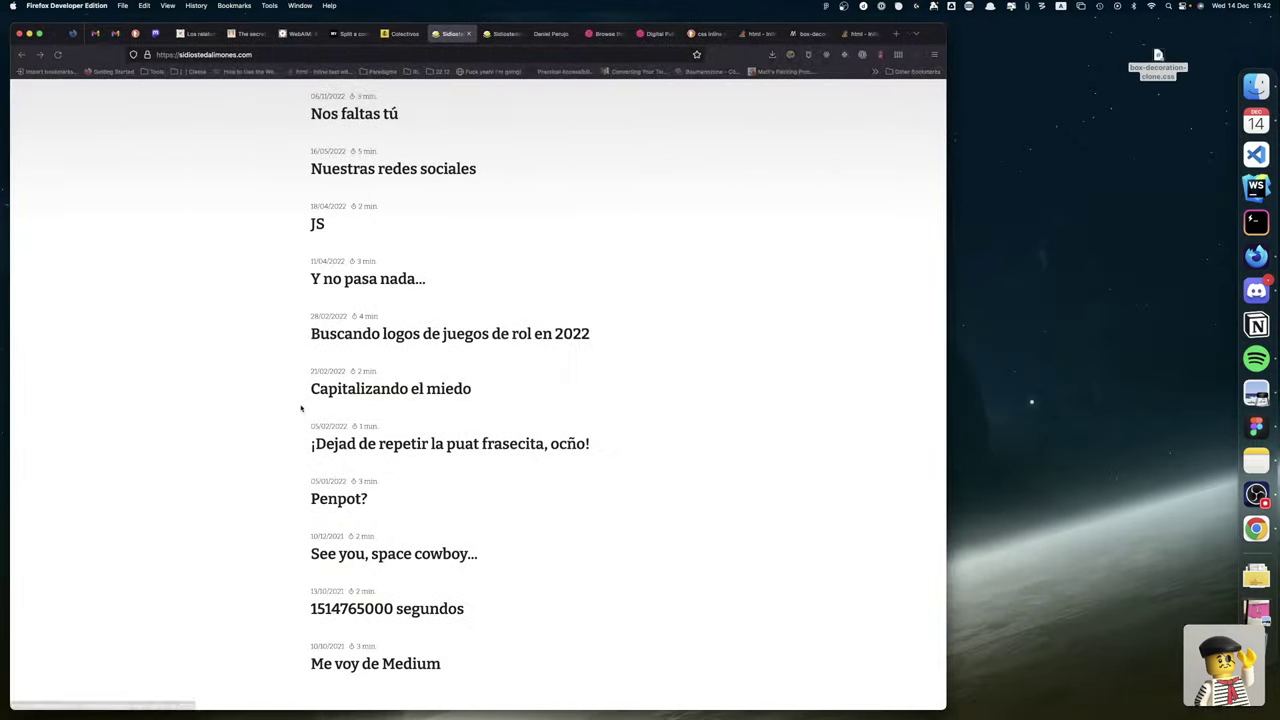
pyautogui.scroll(-1, 386, 346)
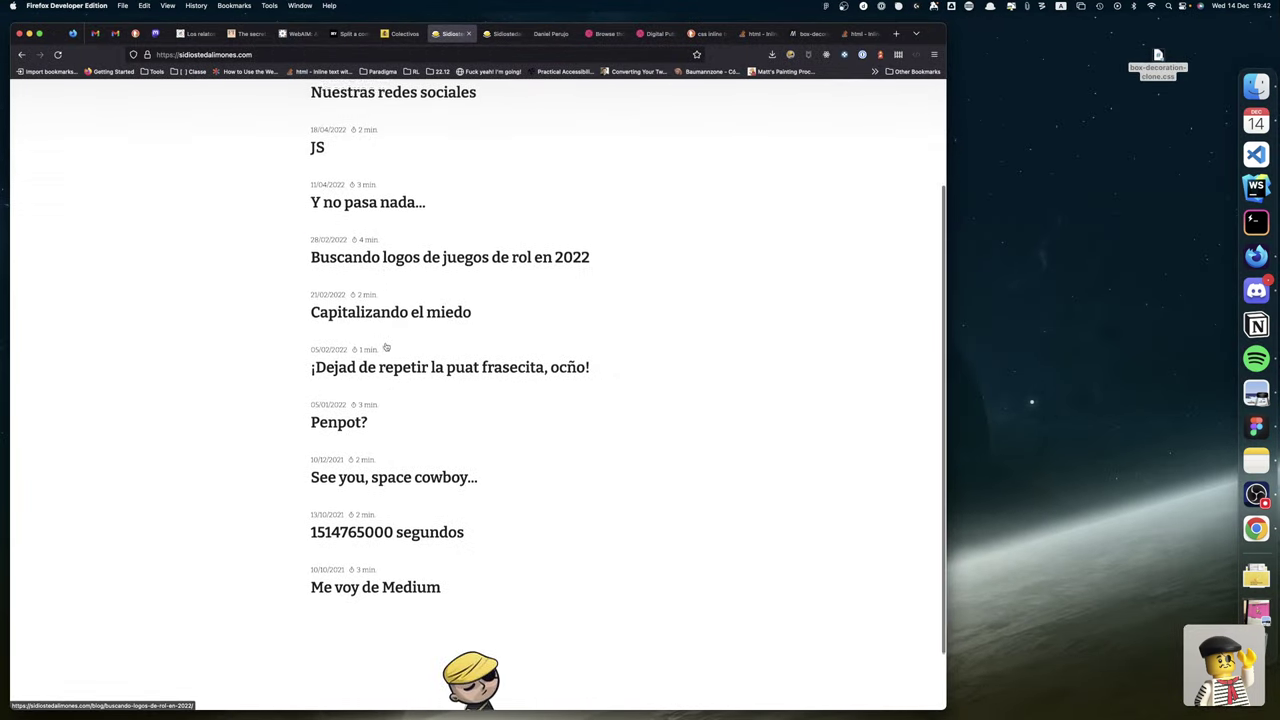
pyautogui.scroll(2, 386, 346)
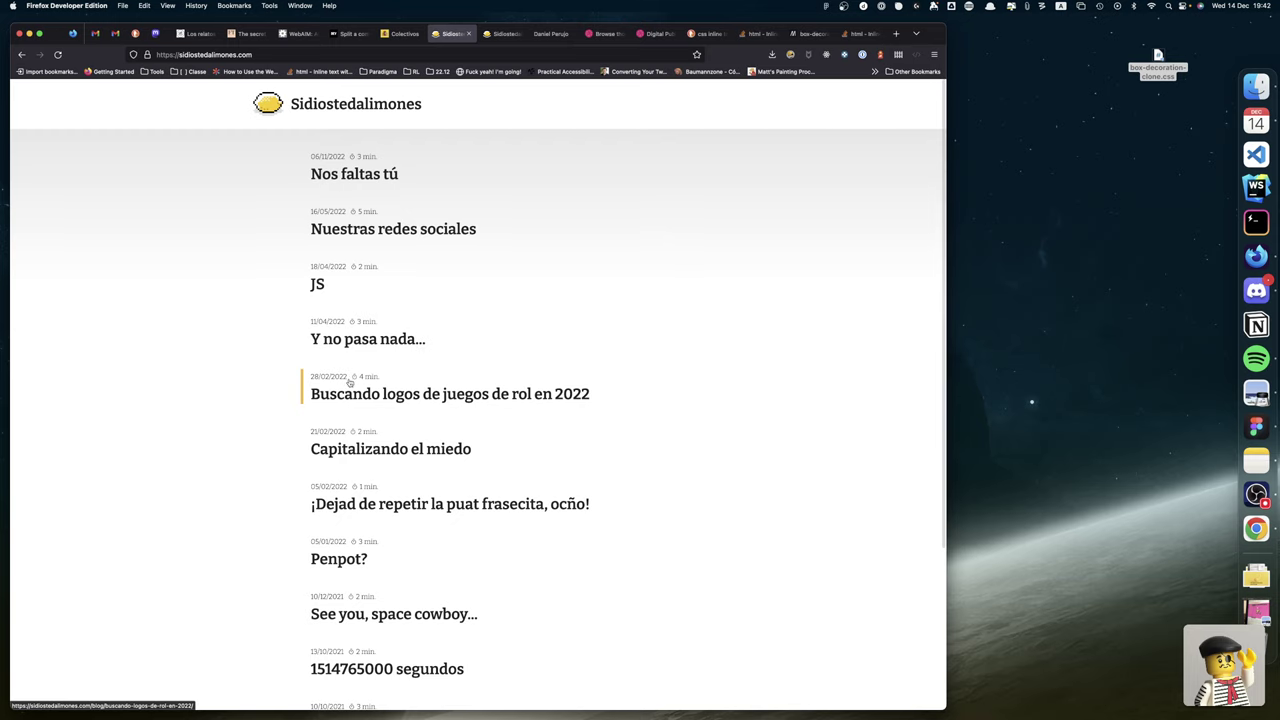
pyautogui.rightClick(361, 380)
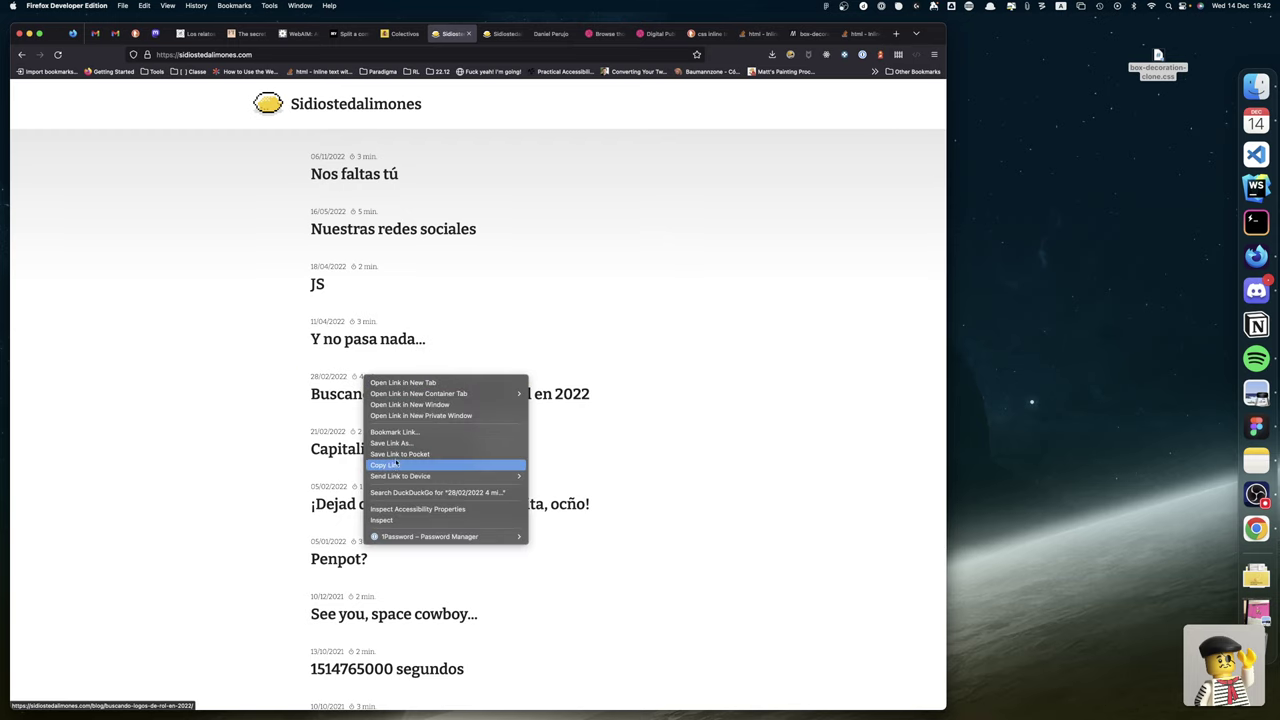
pyautogui.click(384, 519)
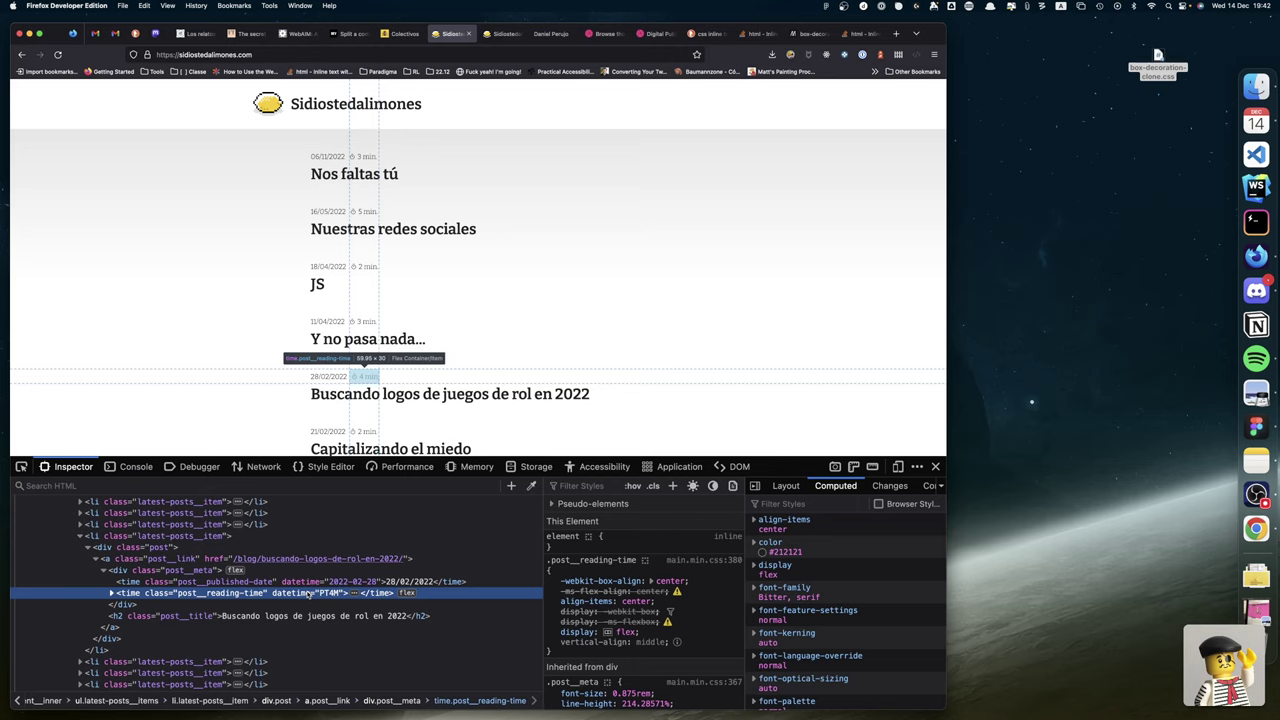
# Switch back to Penpot and try widening the astronaut card's orange rectangle to about 59.
pyautogui.hotkey('ctrl', 'Right')
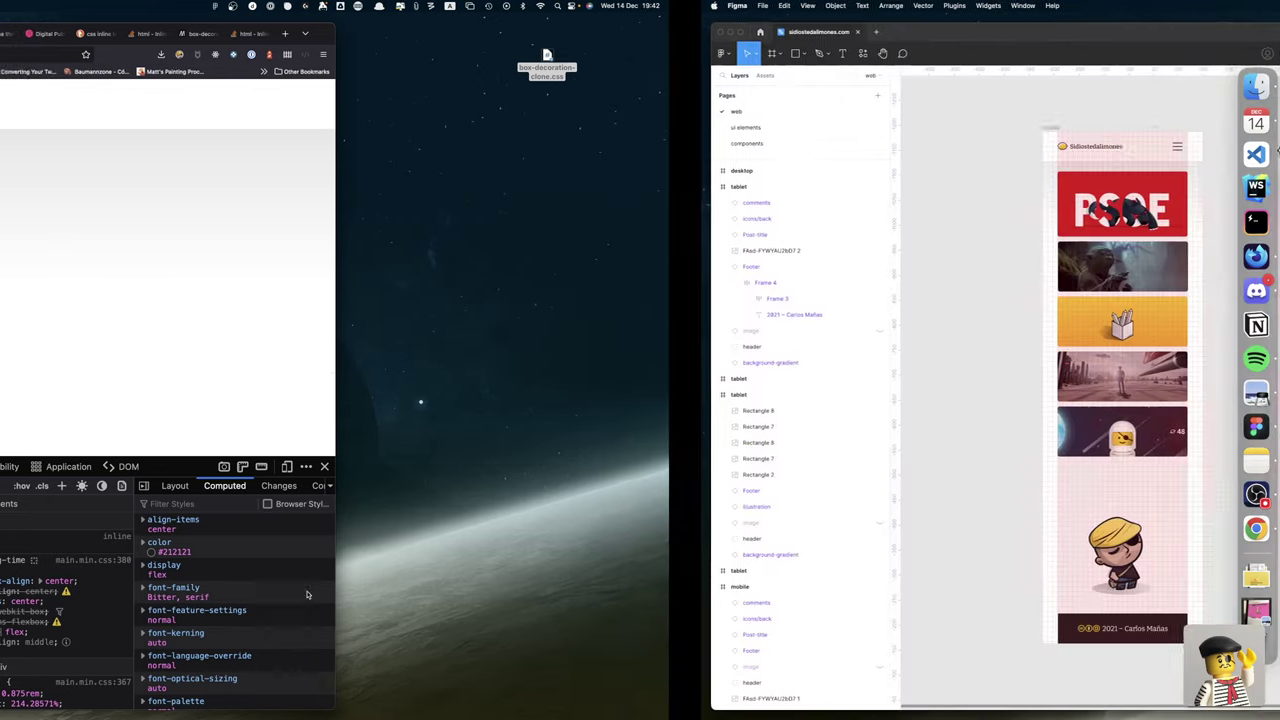
pyautogui.hotkey('ctrl', 'Right')
pyautogui.hotkey('ctrl', 'Right')
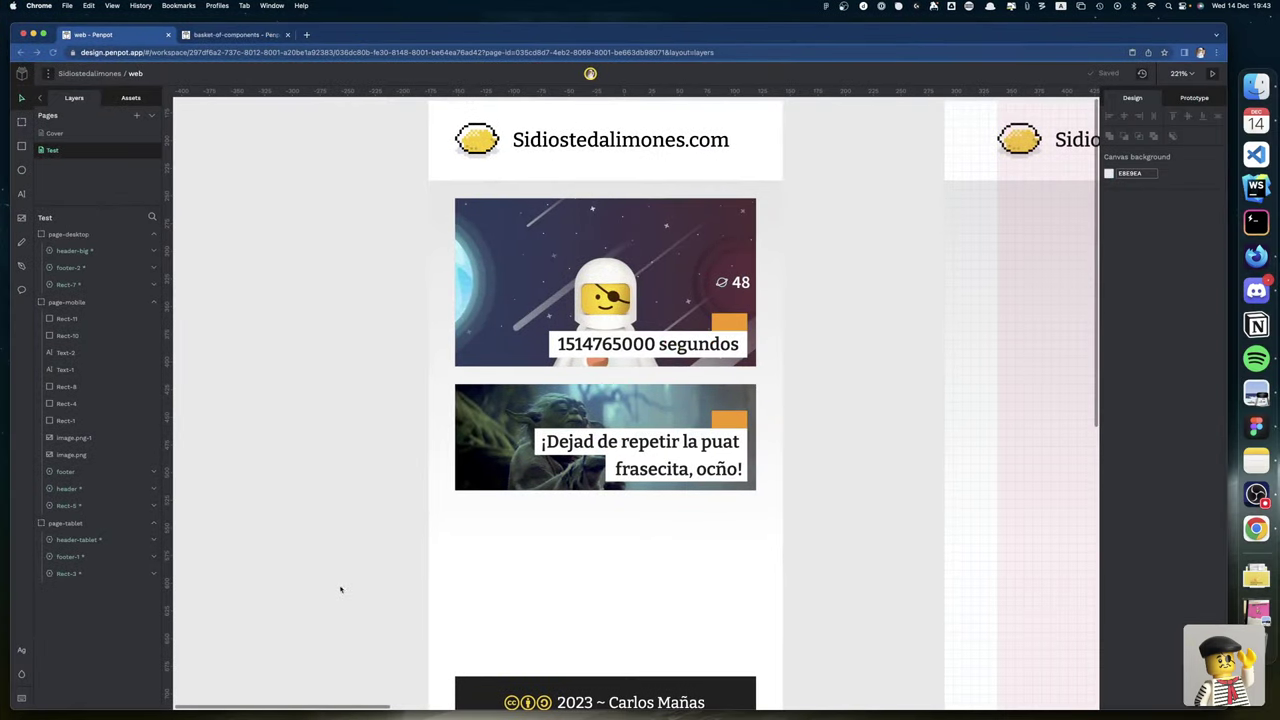
pyautogui.click(732, 329)
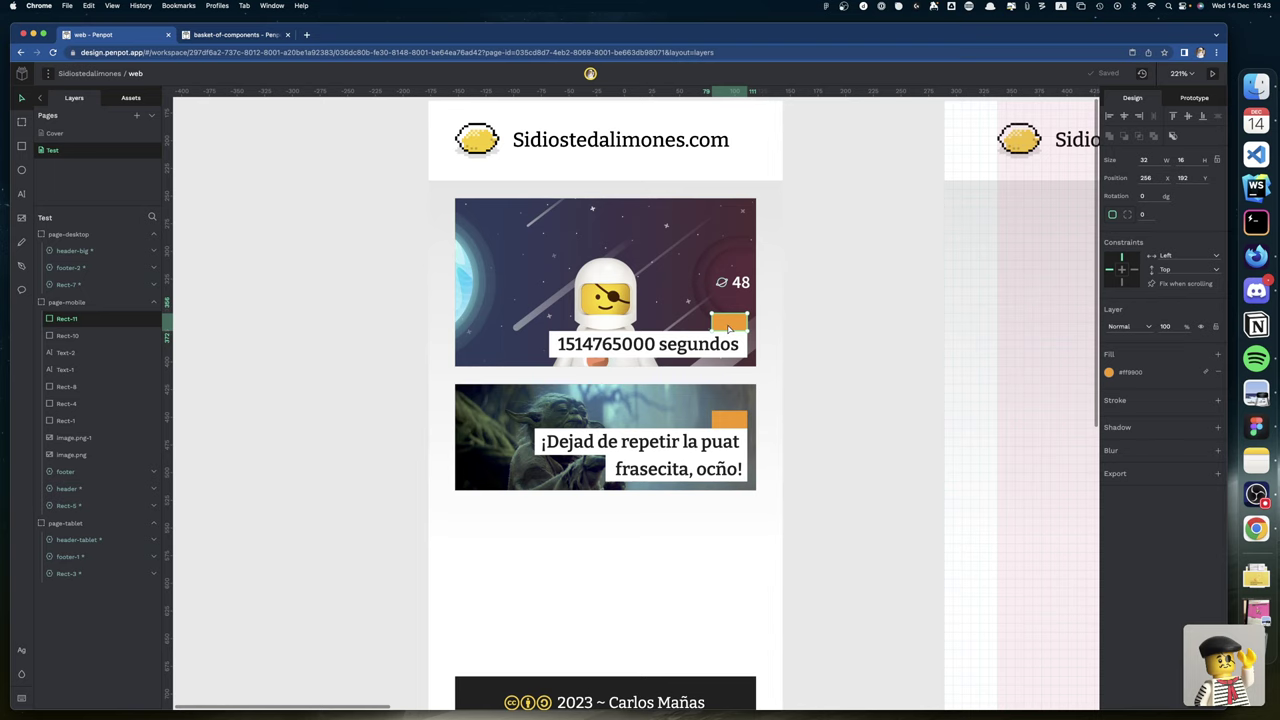
pyautogui.scroll(-2, 732, 329)
pyautogui.moveTo(711, 290); pyautogui.dragTo(681, 290)
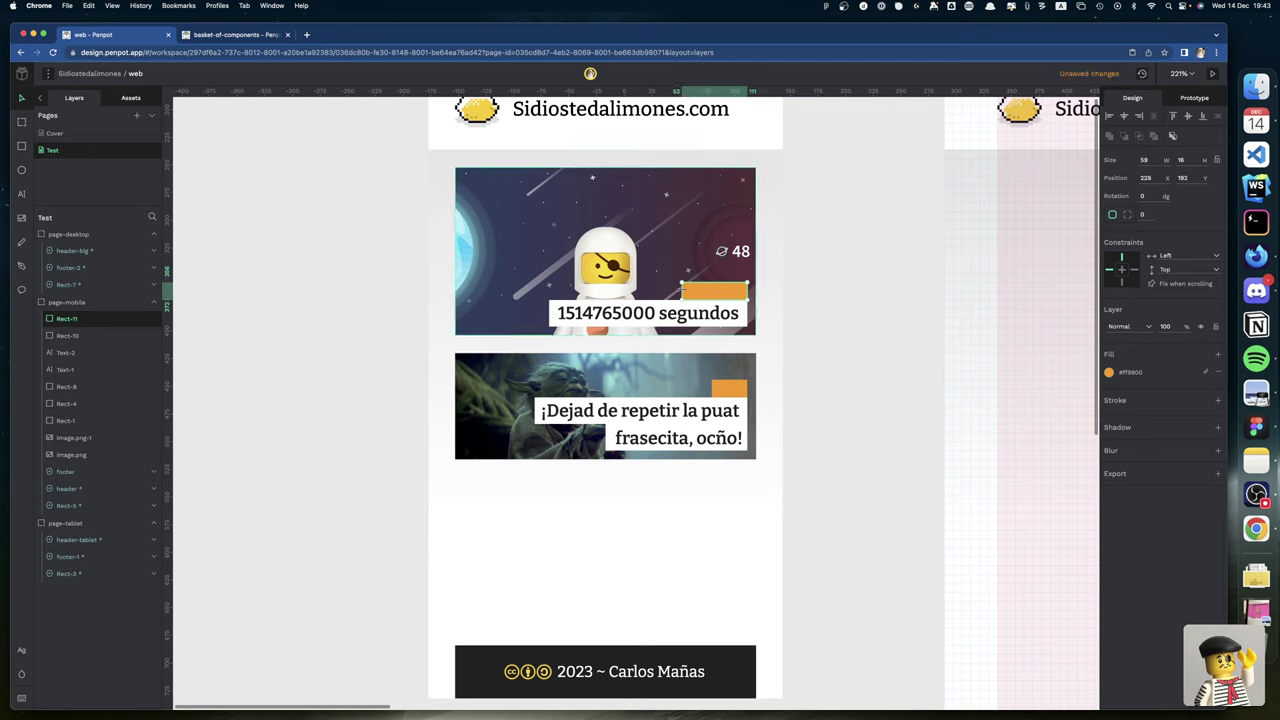
pyautogui.hotkey('ctrl', 'z')
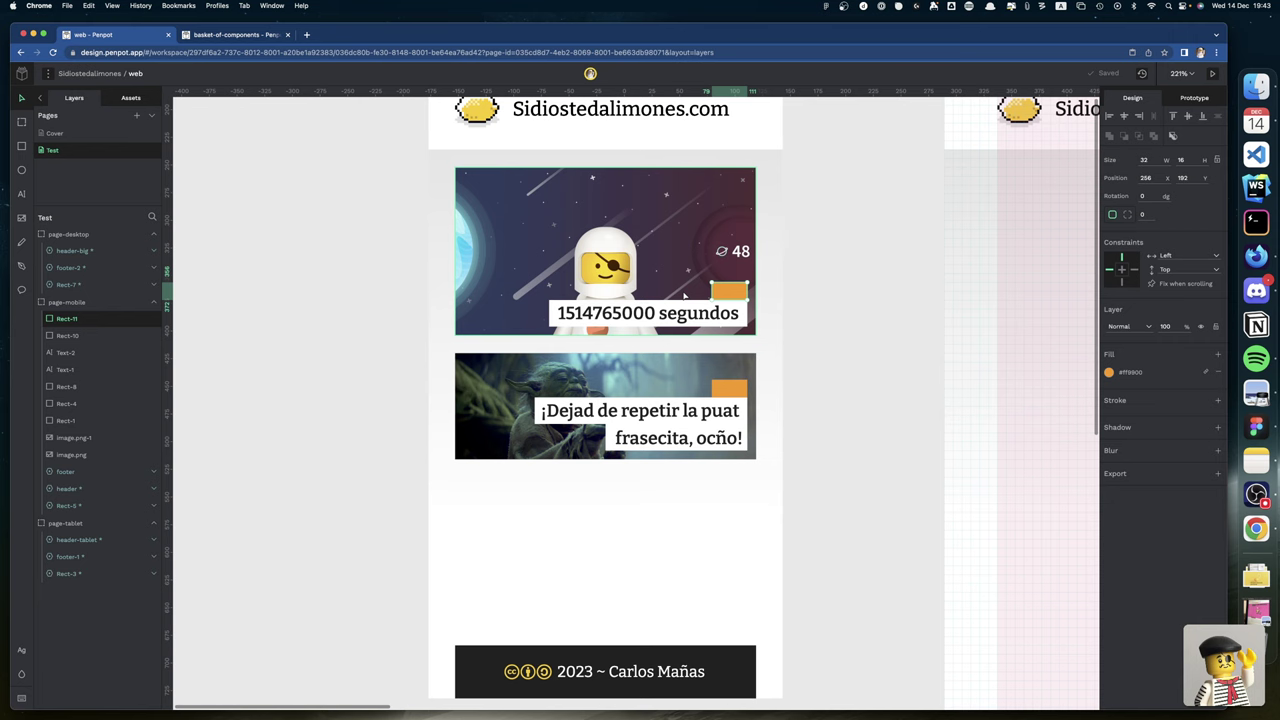
# Compare the reading-time labels of the website's posts in Firefox with the mobile cards in Penpot.
pyautogui.hotkey('ctrl', 'Left')
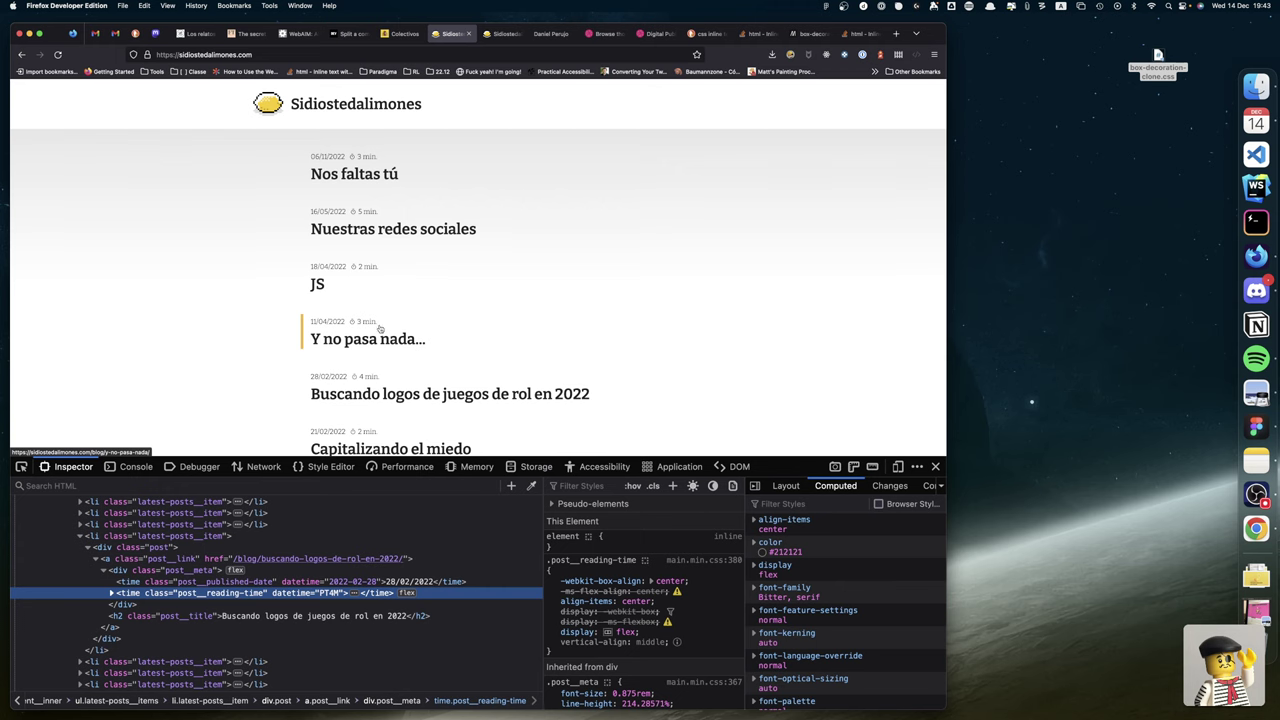
pyautogui.hotkey('ctrl', 'Right')
pyautogui.hotkey('ctrl', 'Right')
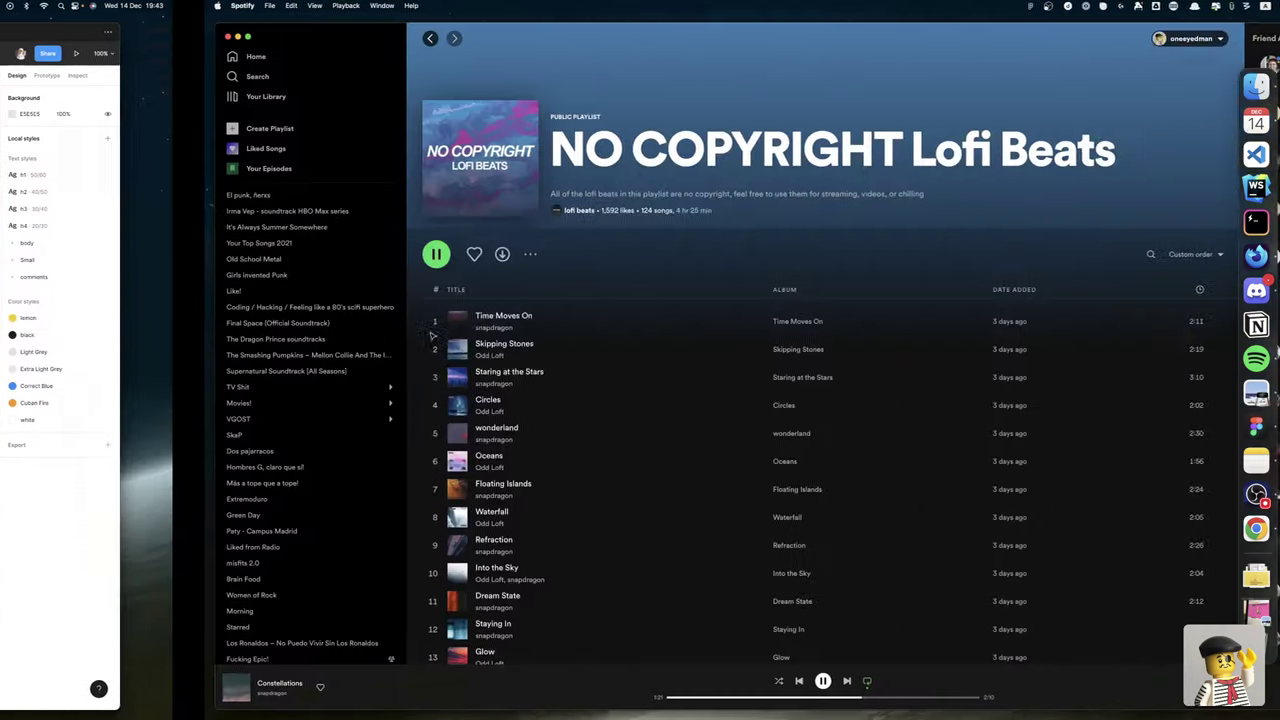
pyautogui.hotkey('ctrl', 'Right')
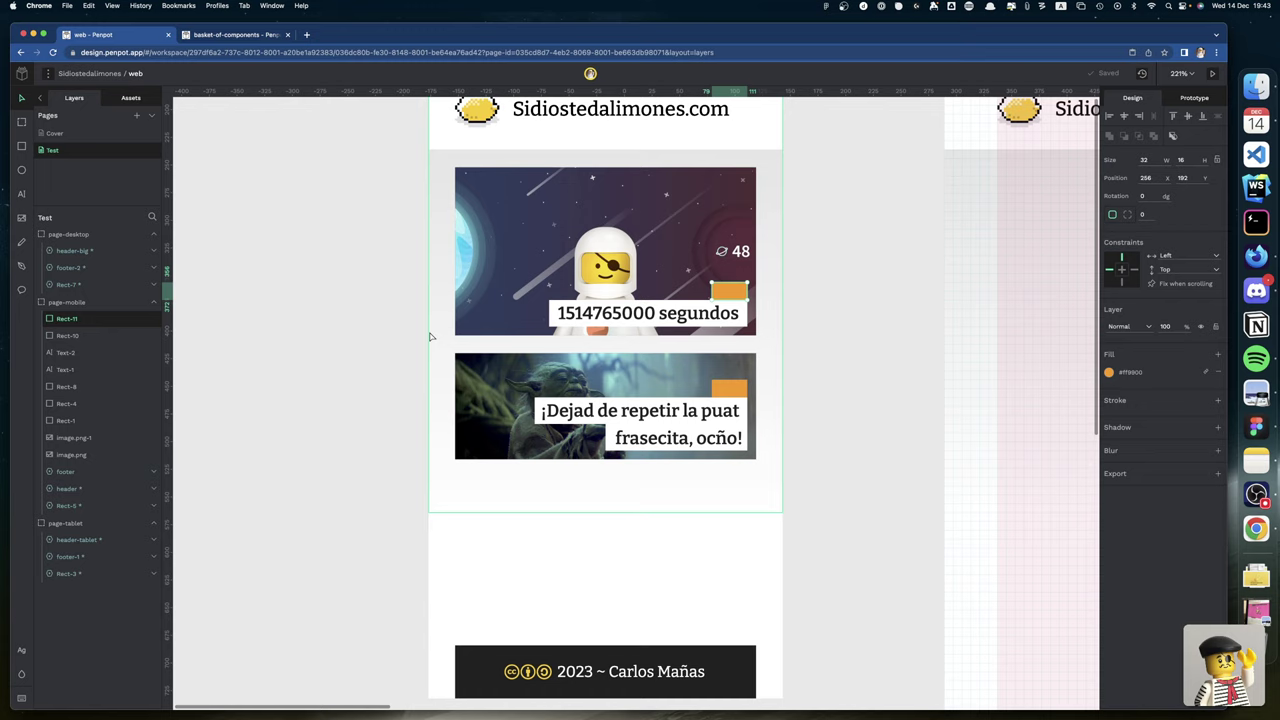
pyautogui.scroll(-2, 430, 337)
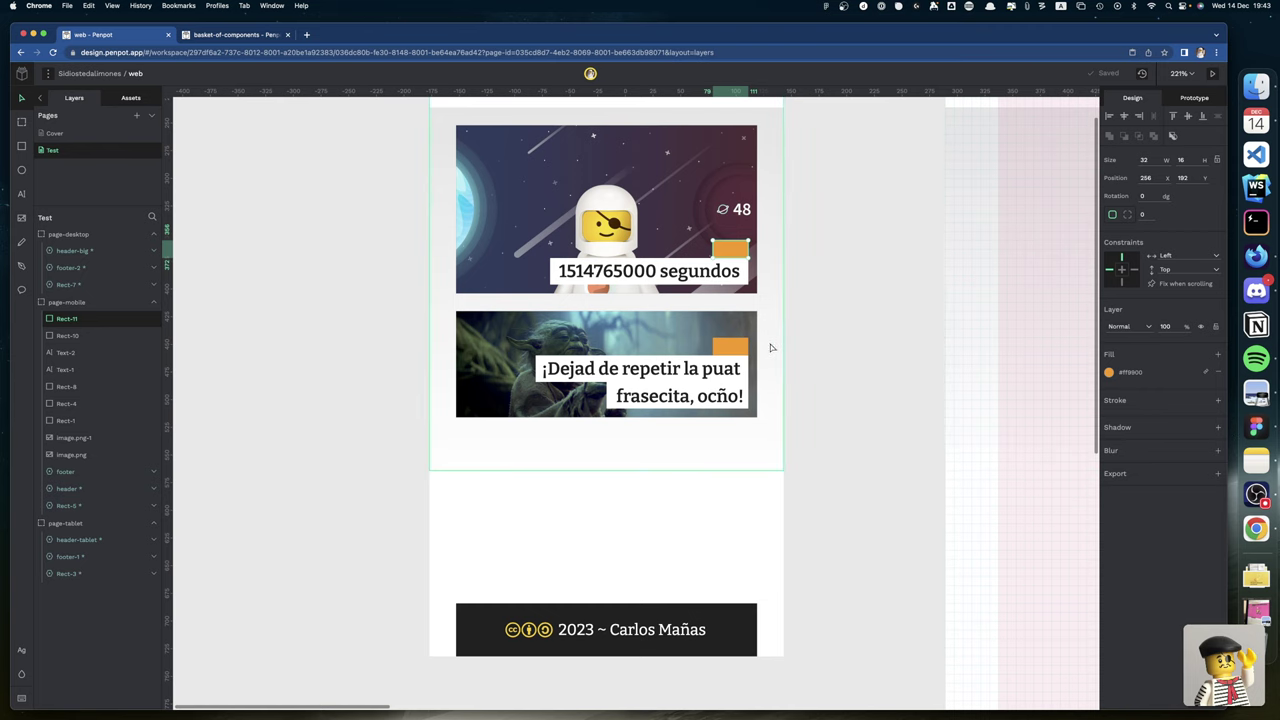
# Switch to Figma and locate the icons/timer component on the components page, showing it enlarged.
pyautogui.click(1256, 426)
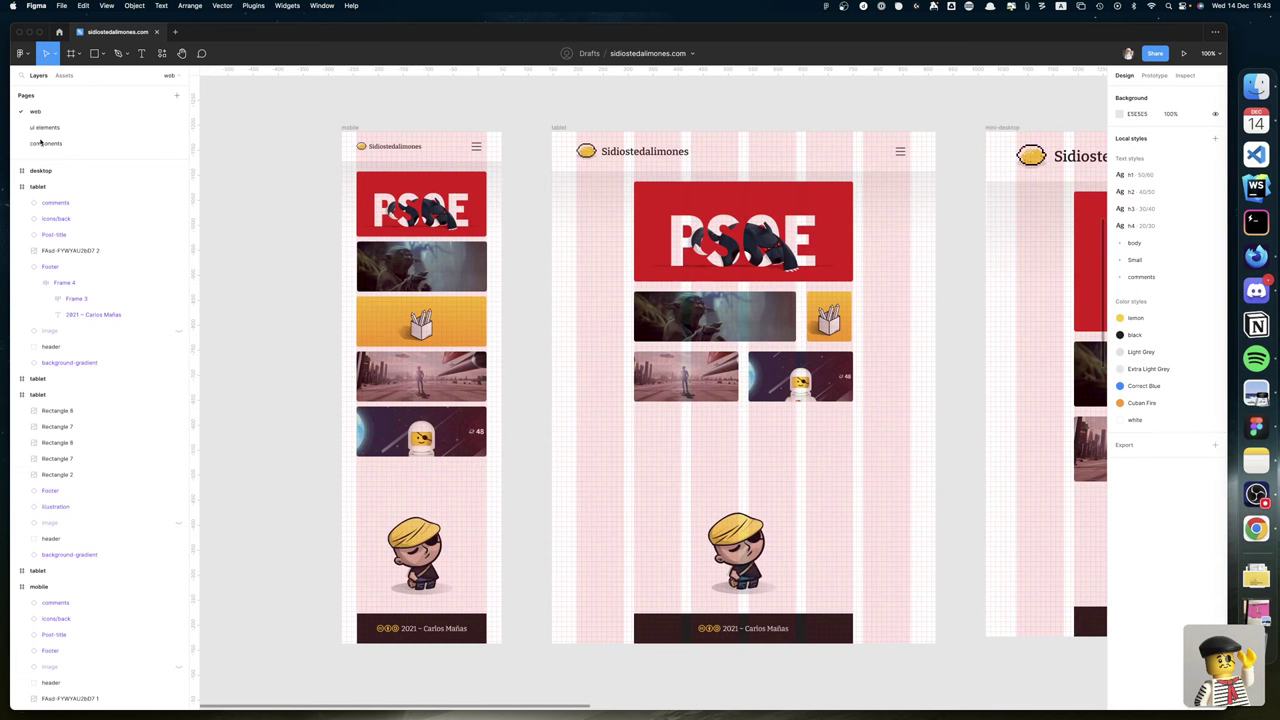
pyautogui.click(45, 143)
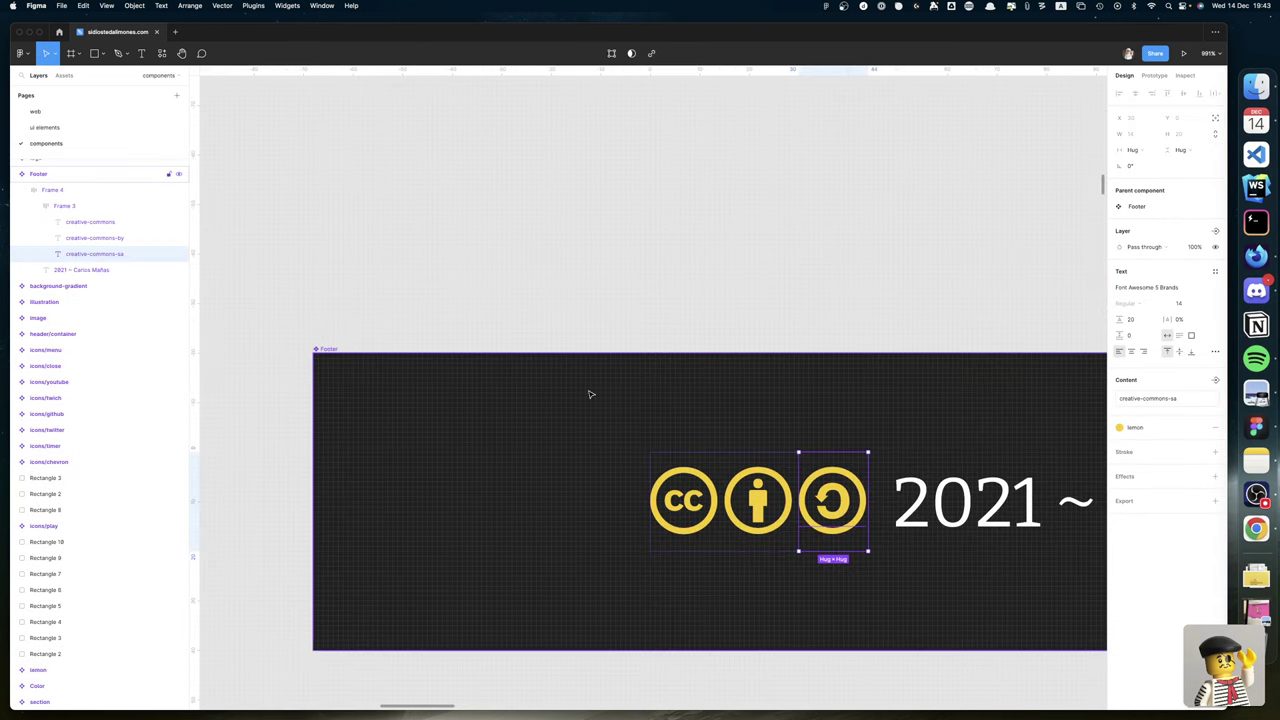
pyautogui.hscroll(-1, 589, 394)
pyautogui.scroll(10, 266, 240)
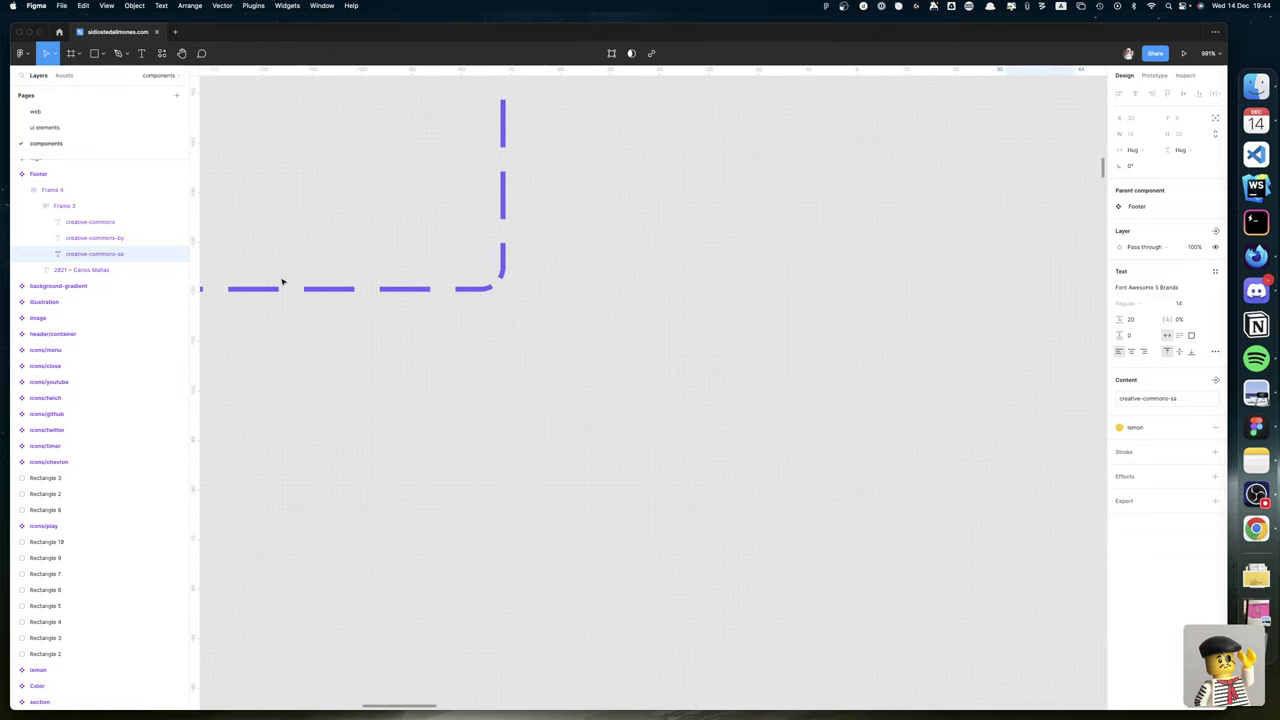
pyautogui.scroll(-10, 281, 280)
pyautogui.hscroll(-10, 282, 281)
pyautogui.scroll(5, 282, 281)
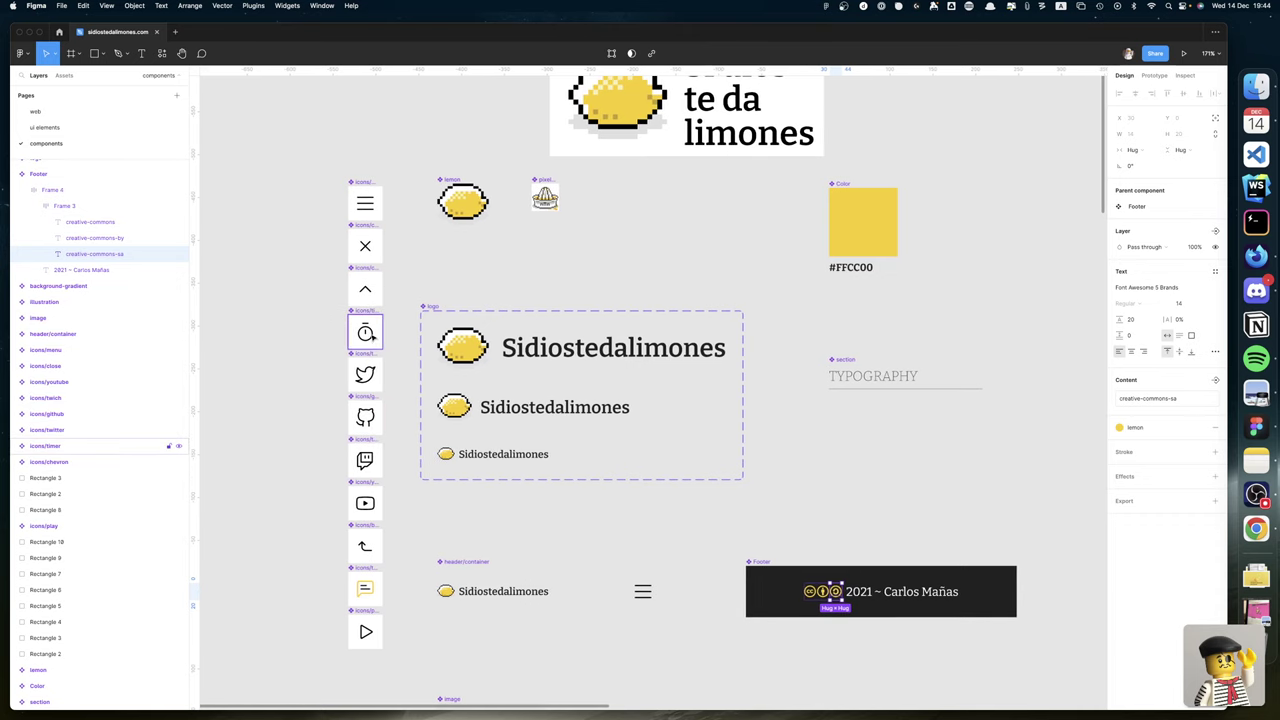
pyautogui.click(367, 332)
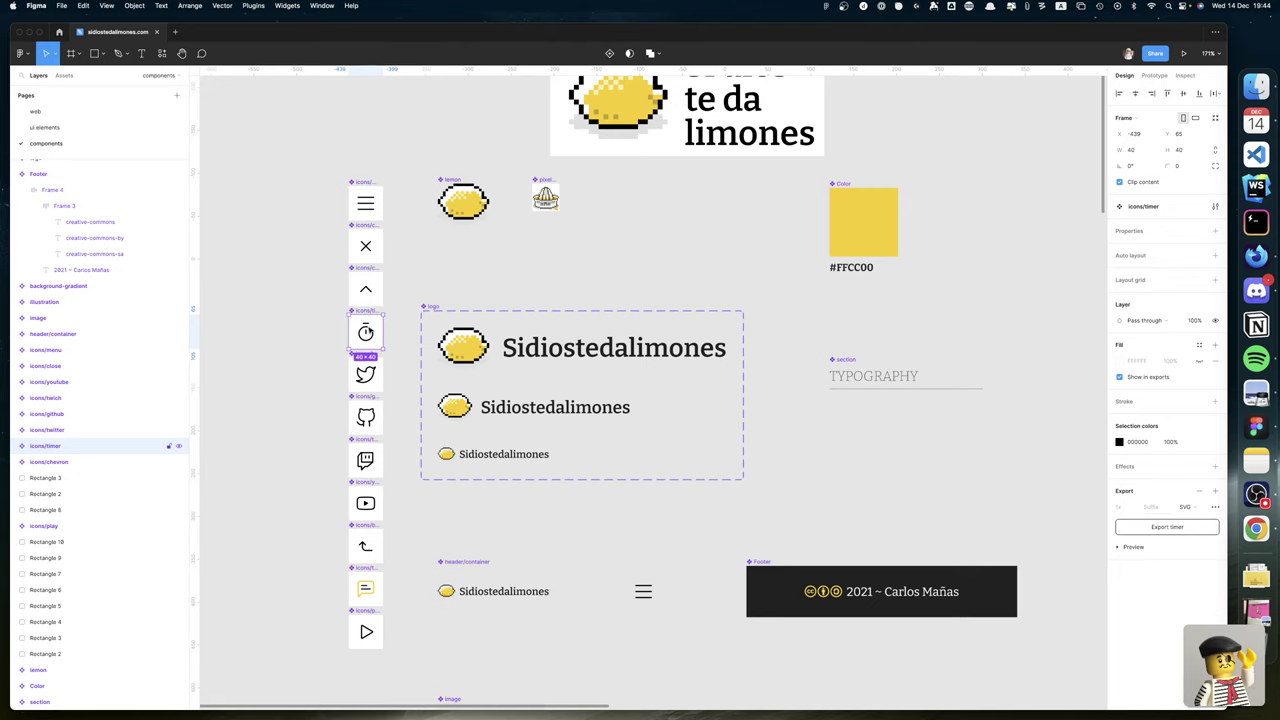
pyautogui.hotkey('shift', '2')
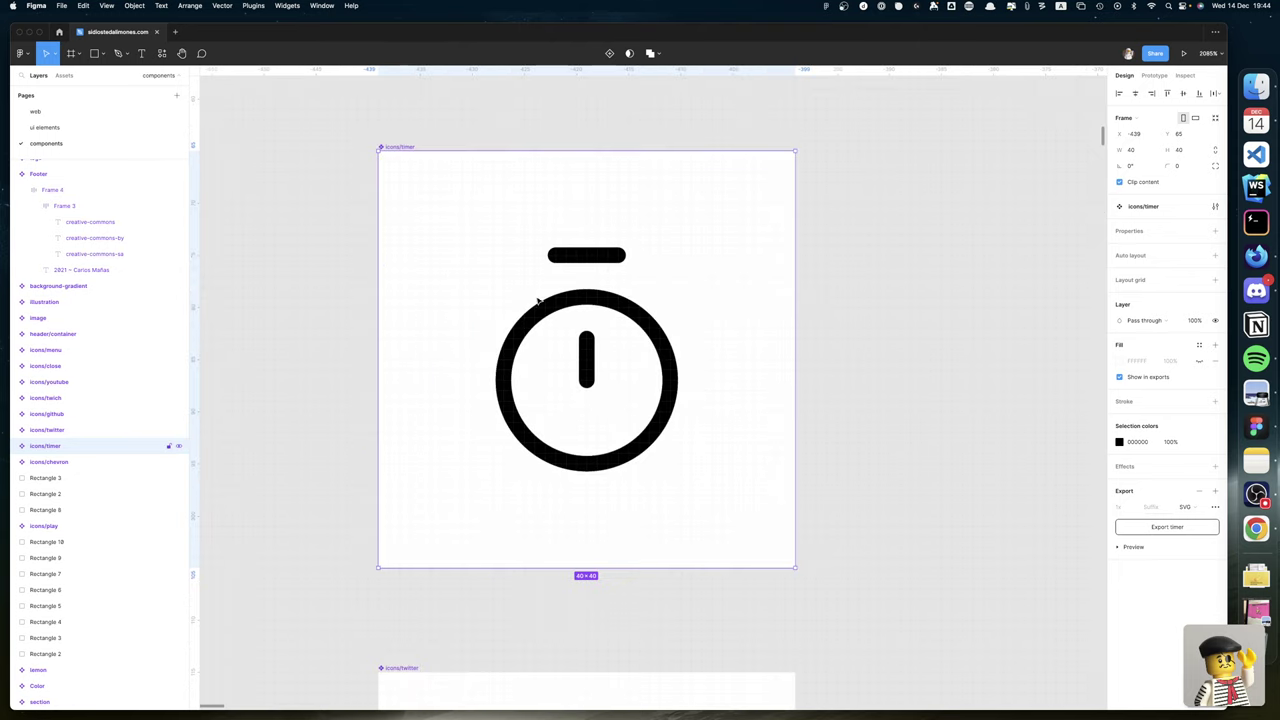
# Examine the top bar and circle vectors that make up the icons/timer component.
pyautogui.doubleClick(559, 261)
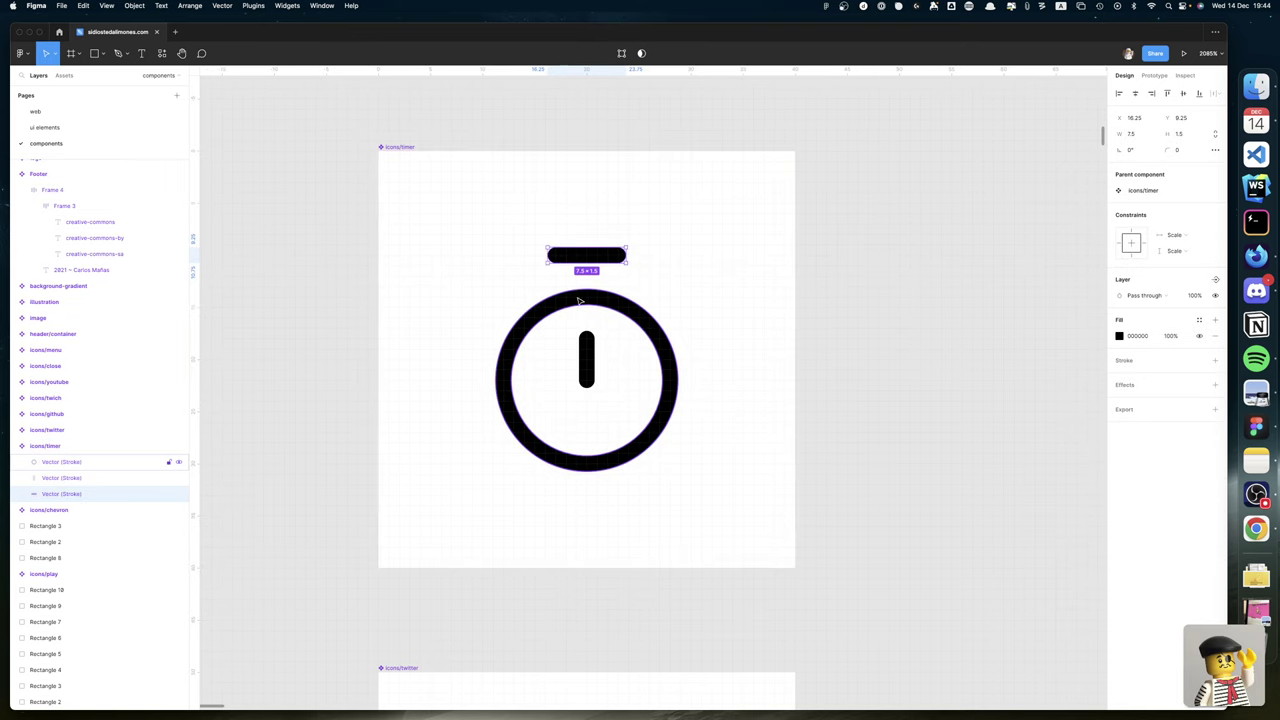
pyautogui.click(580, 300)
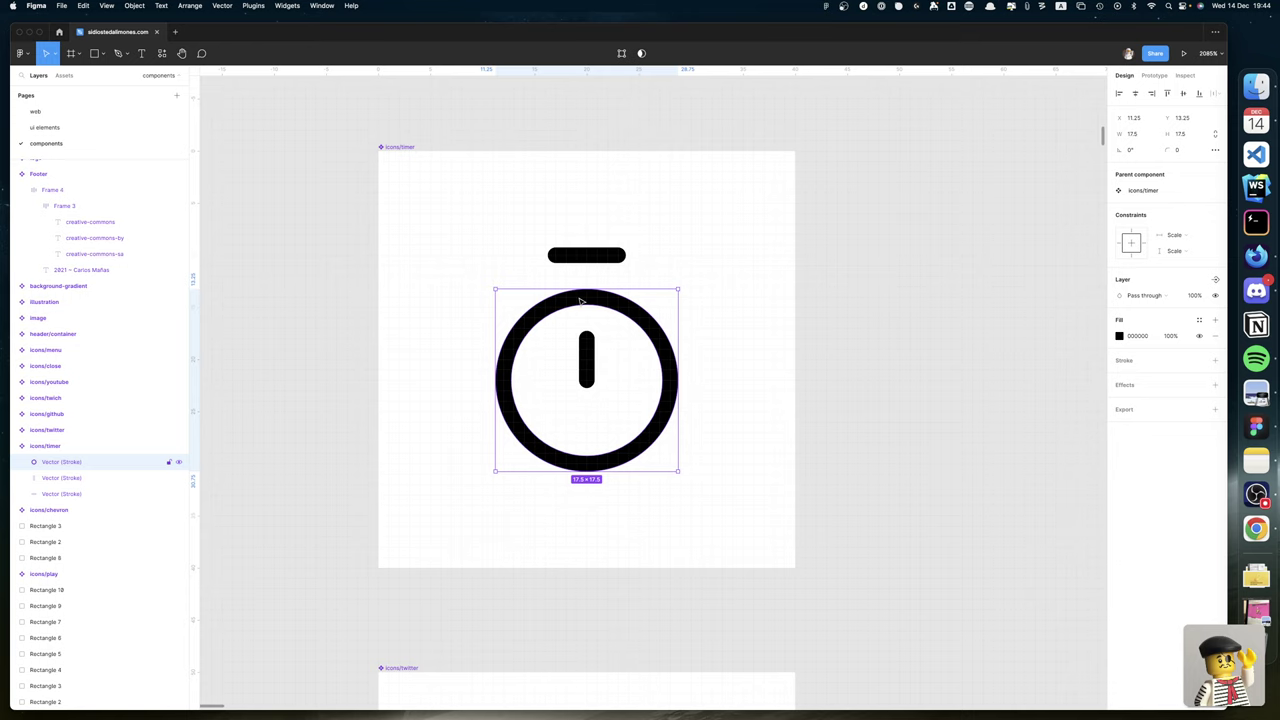
pyautogui.scroll(-3, 570, 296)
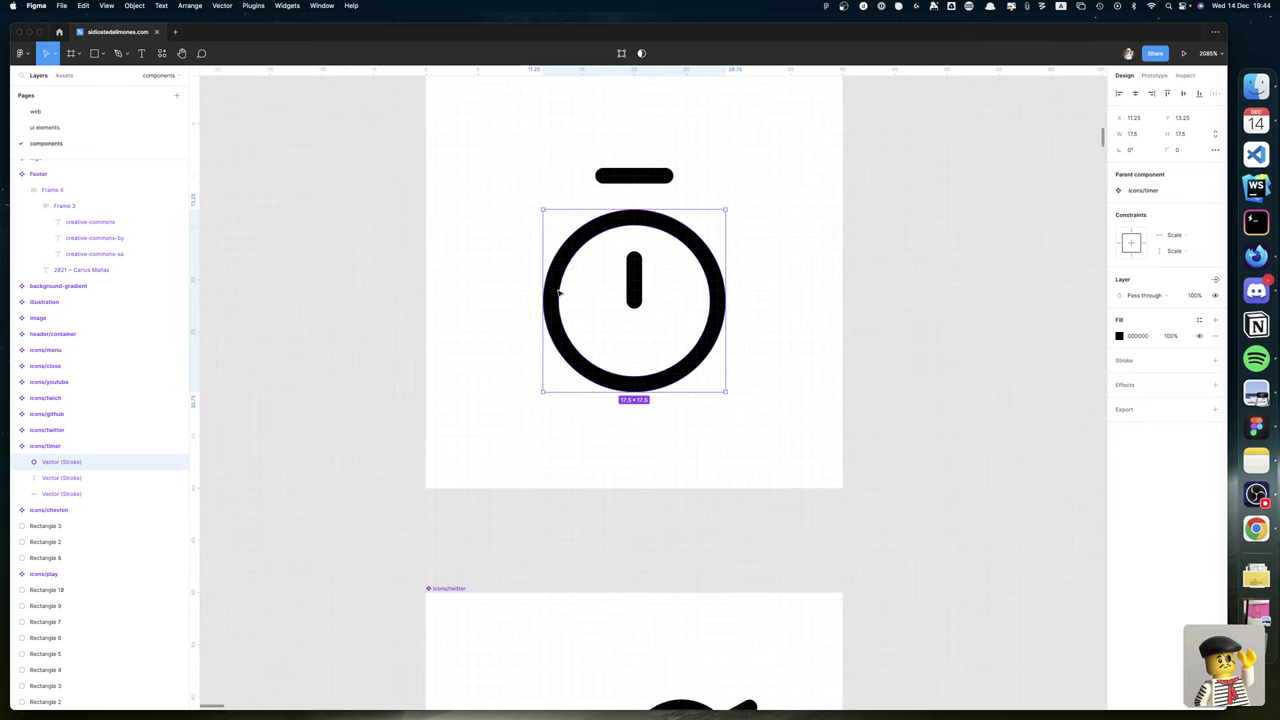
pyautogui.scroll(-2, 558, 292)
pyautogui.scroll(3, 623, 300)
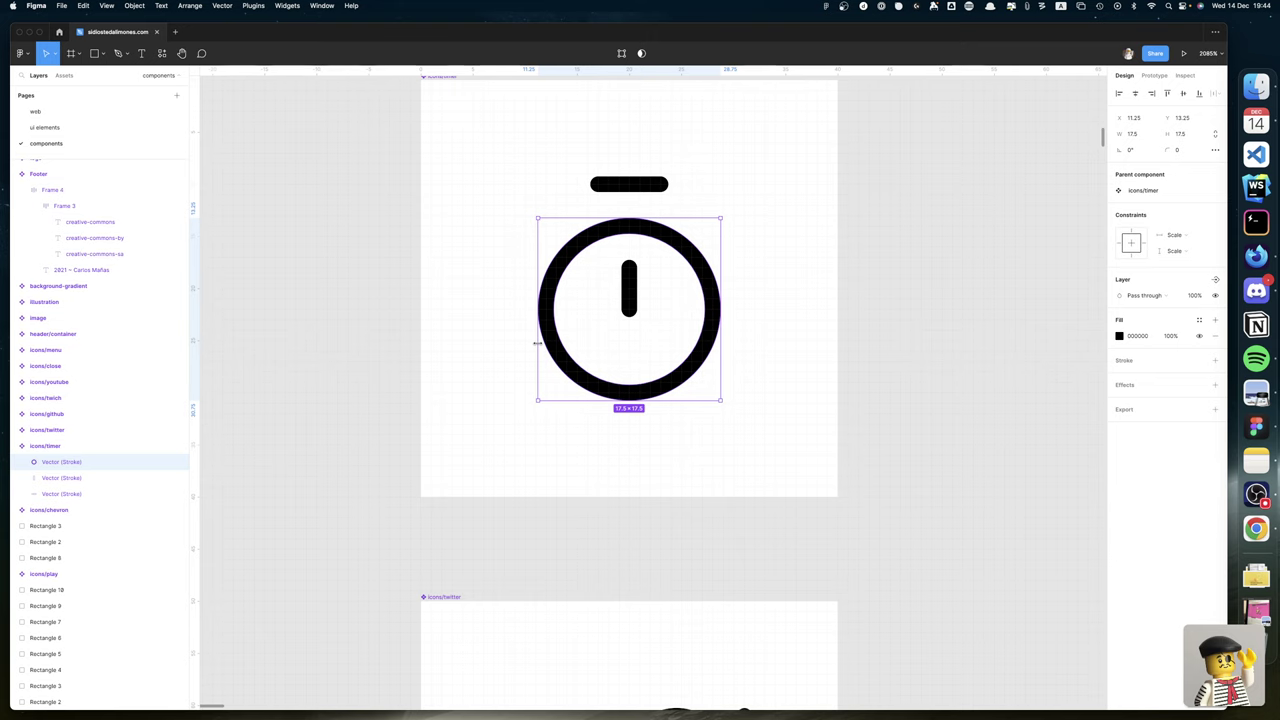
# Open iconoir.com in a new Firefox tab and start an icon search in its library.
pyautogui.press('super+Tab')
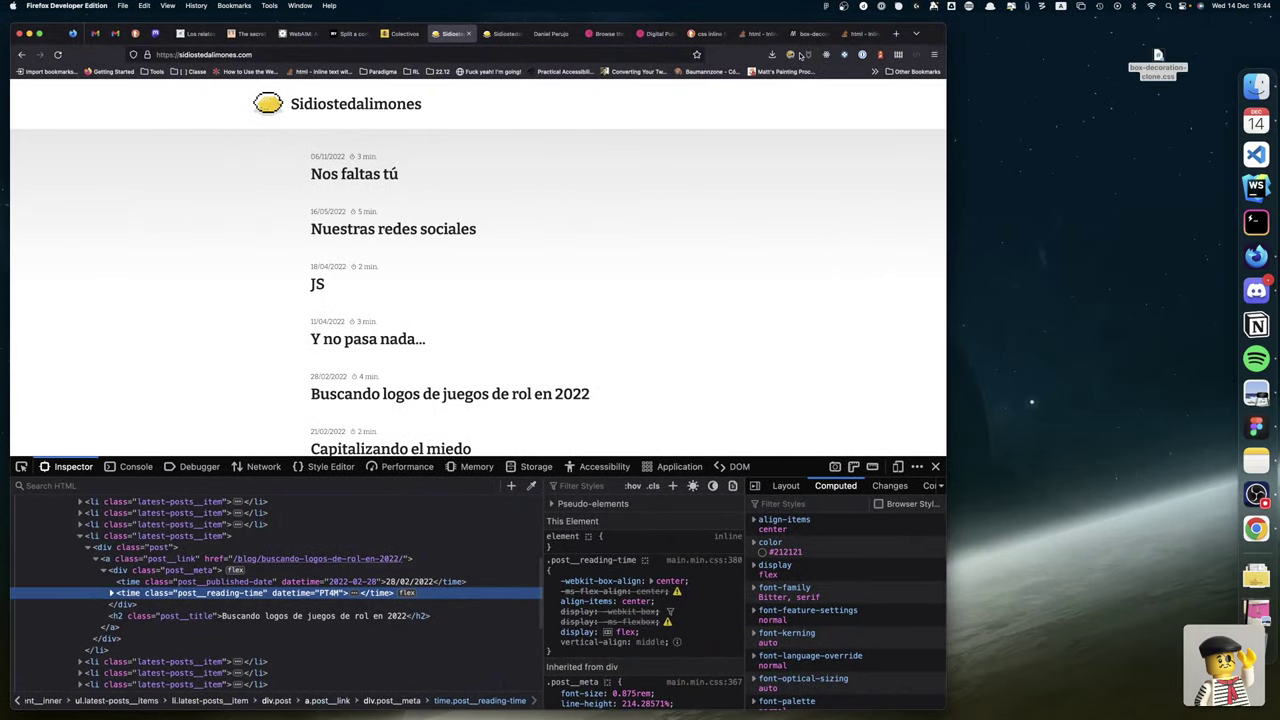
pyautogui.click(896, 34)
pyautogui.write('ICONOIR')
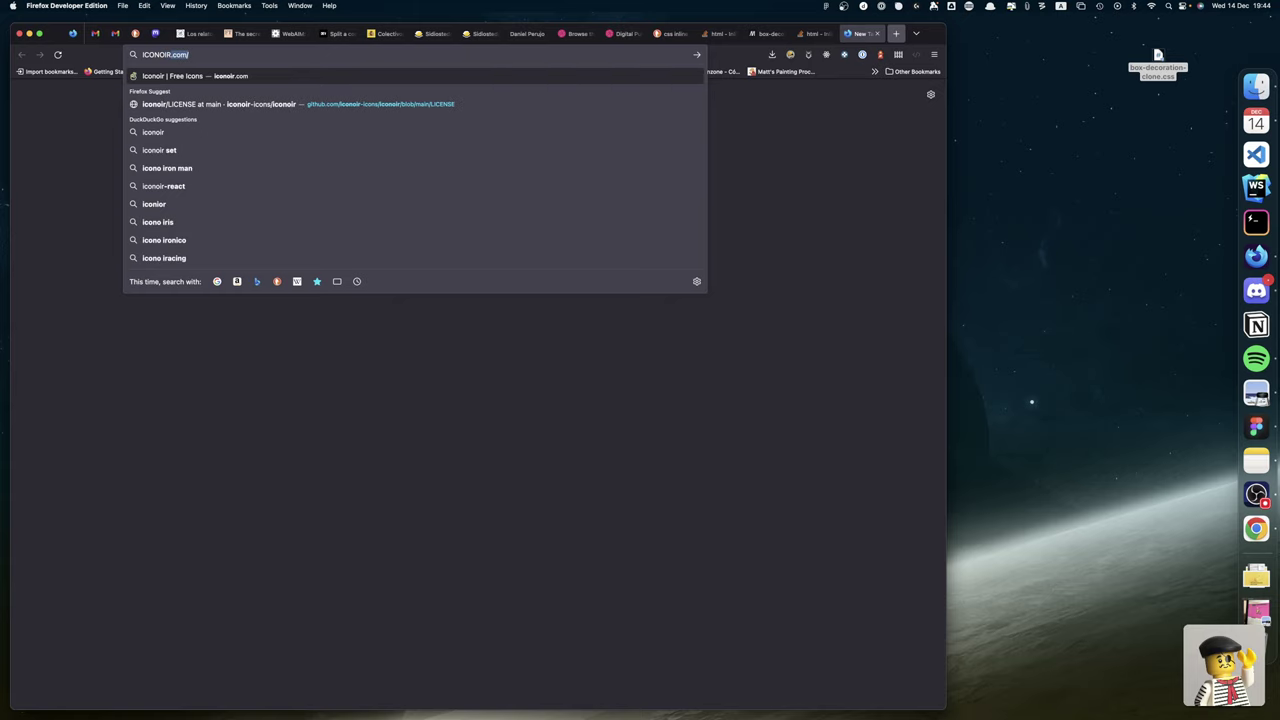
pyautogui.press('Return')
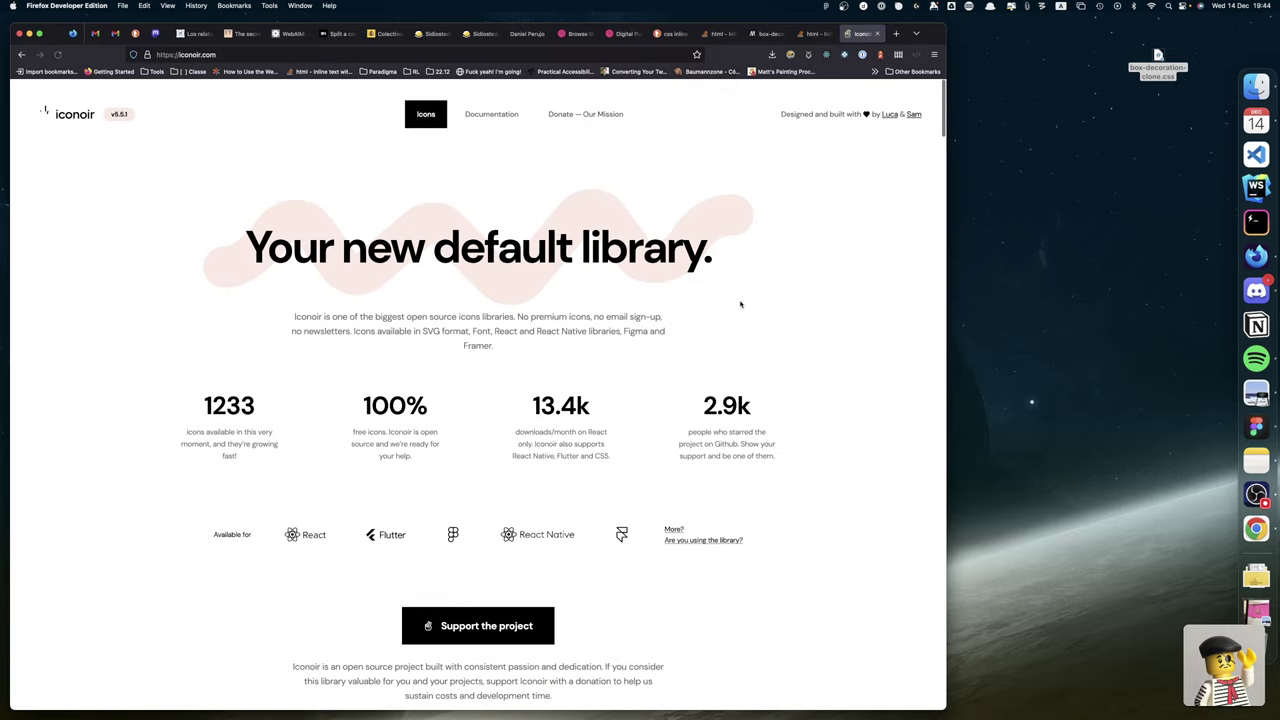
pyautogui.scroll(-10, 740, 300)
pyautogui.click(801, 494)
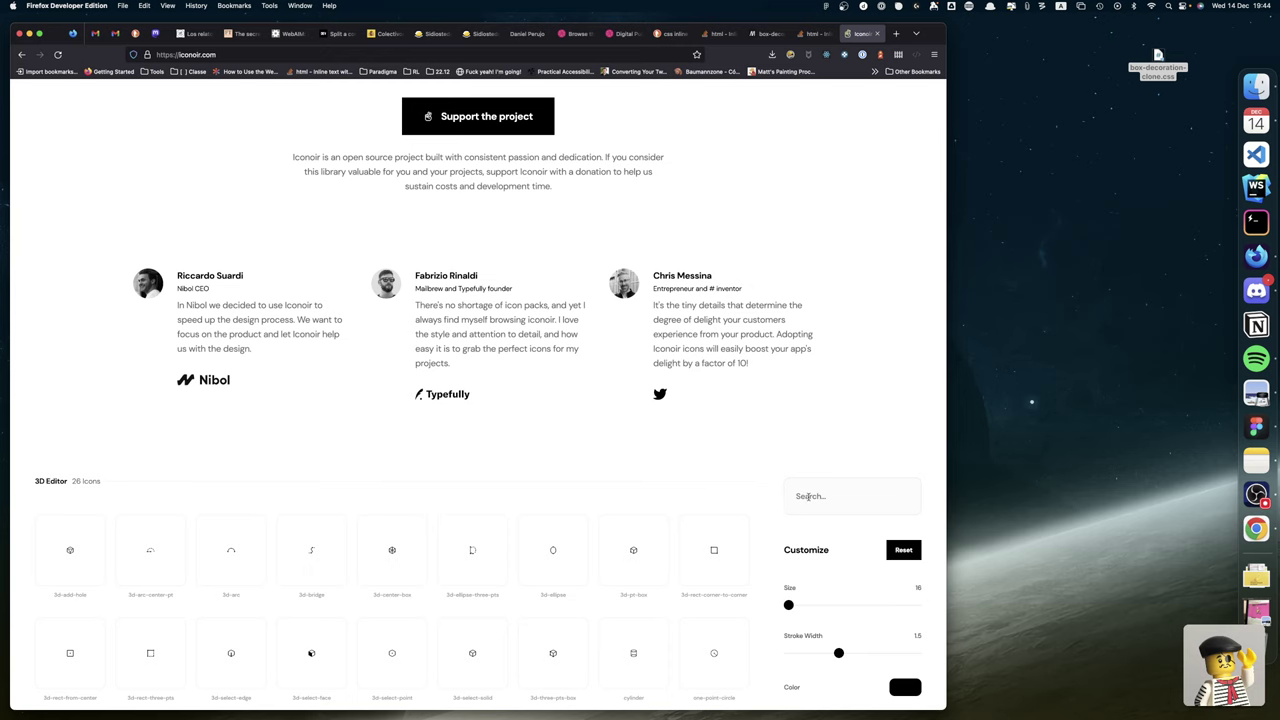
# Recheck the timer icon's drawing in Figma and return to the Iconoir icon search.
pyautogui.hotkey('ctrl', 'Right')
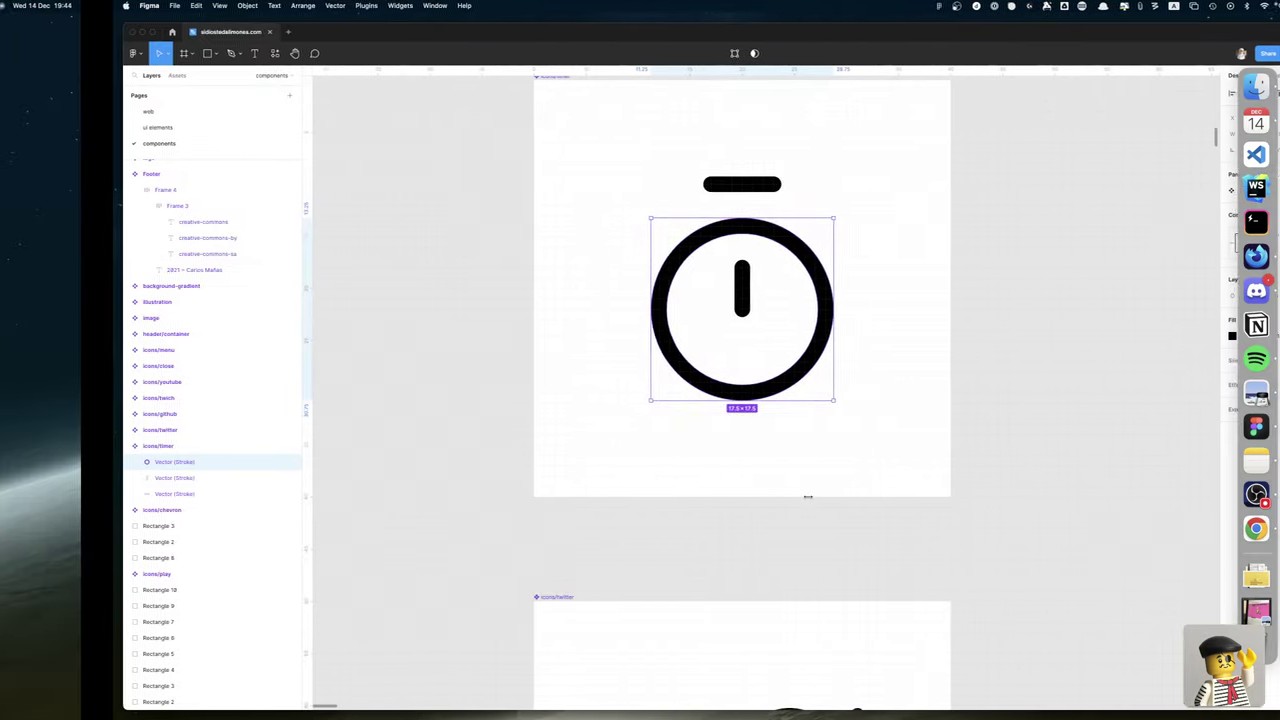
pyautogui.scroll(2, 811, 500)
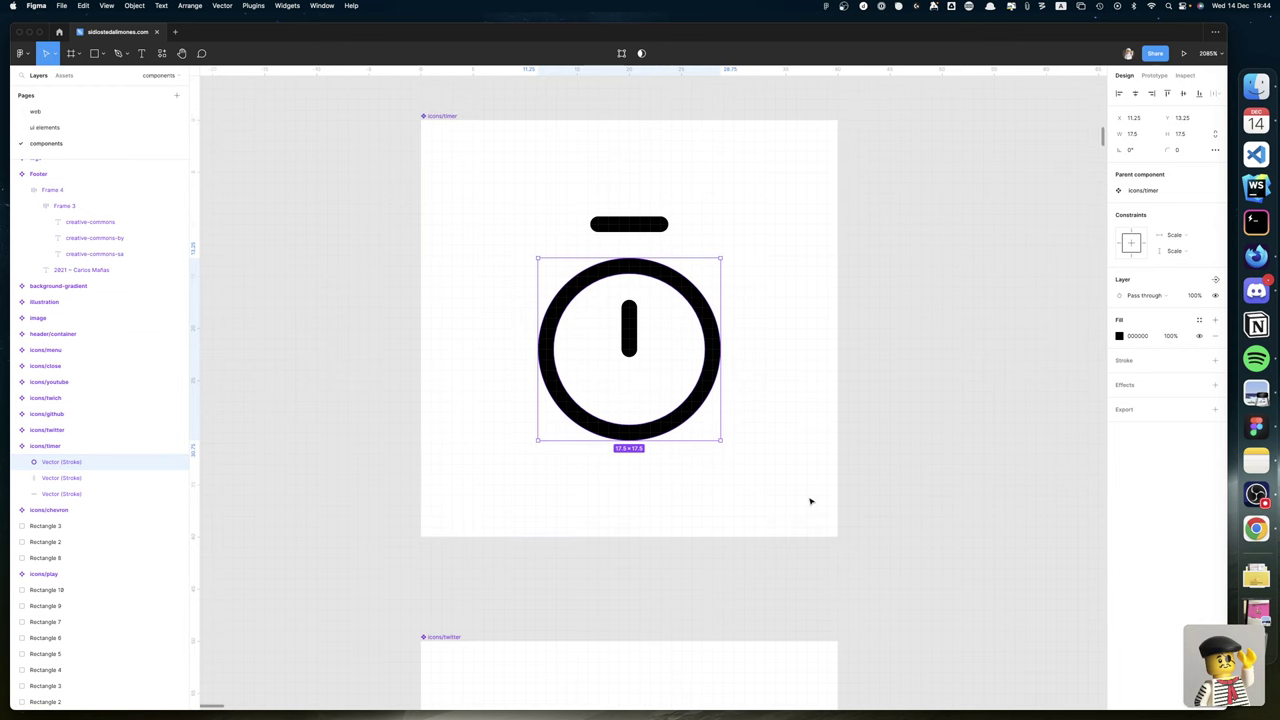
pyautogui.hotkey('ctrl', 'Left')
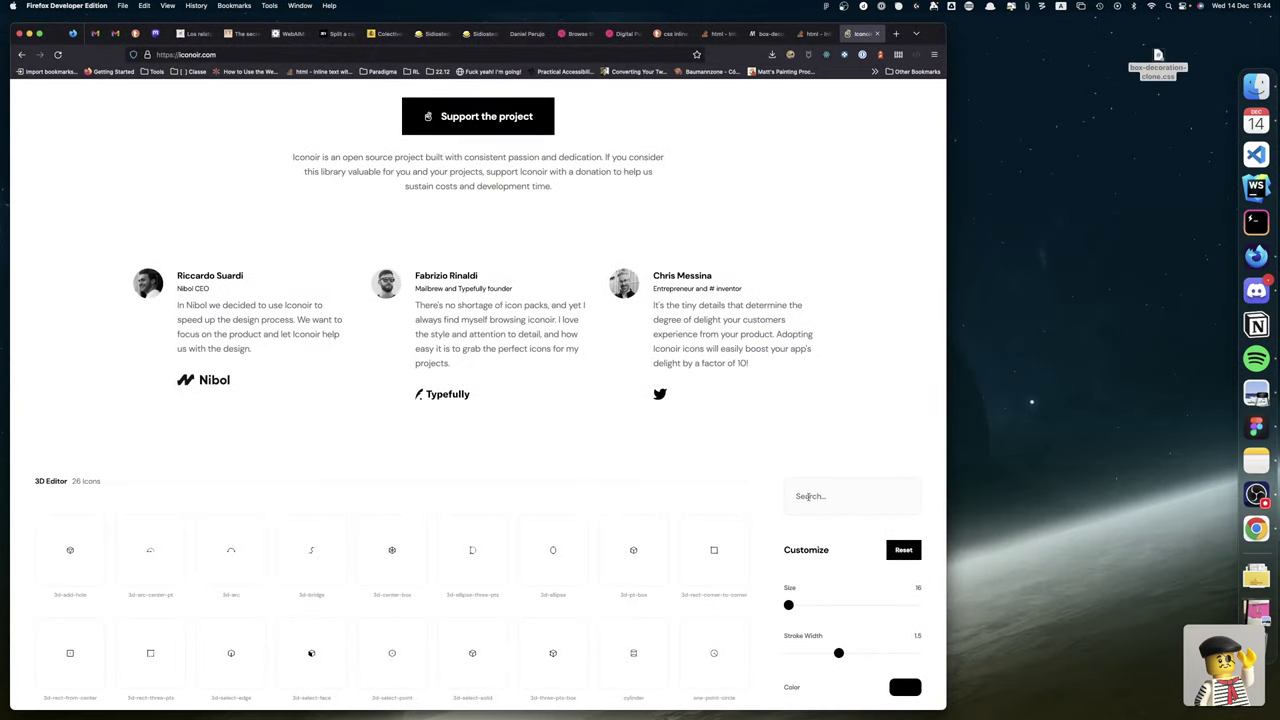
# Search the Iconoir library for "timer" and copy the SVG code of the timer icon.
pyautogui.click(809, 496)
pyautogui.write('timer')
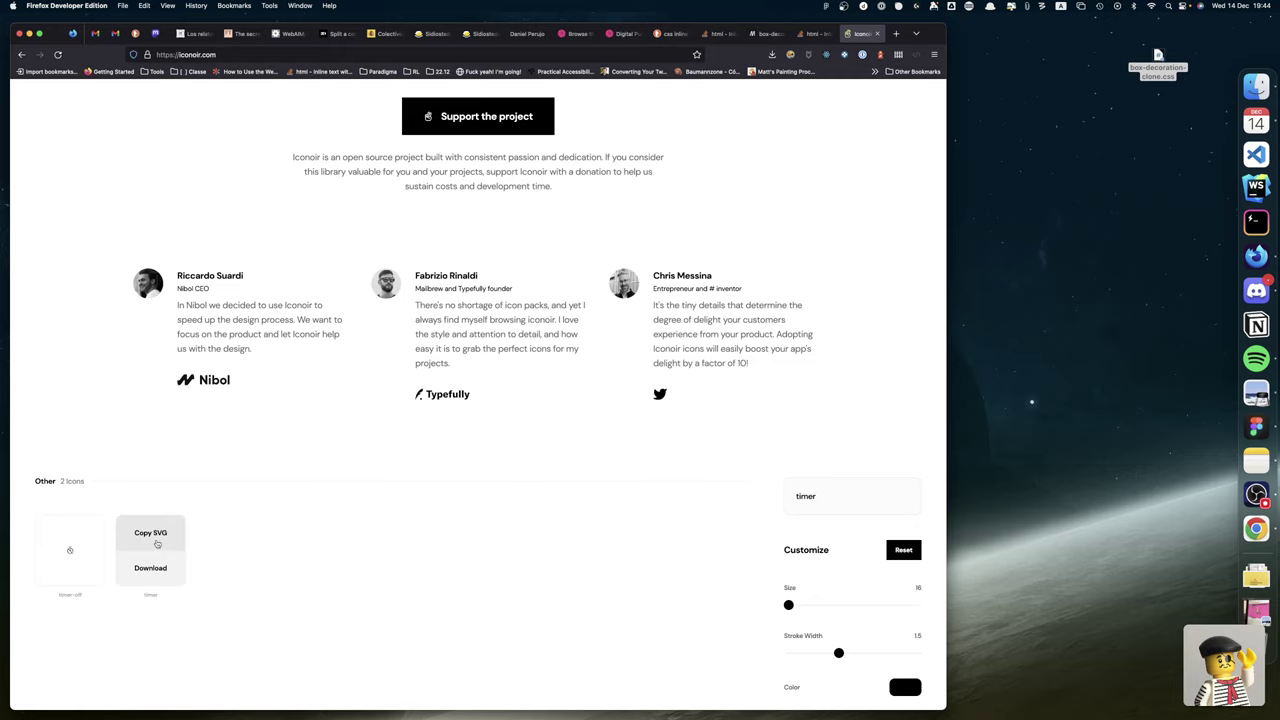
pyautogui.click(154, 538)
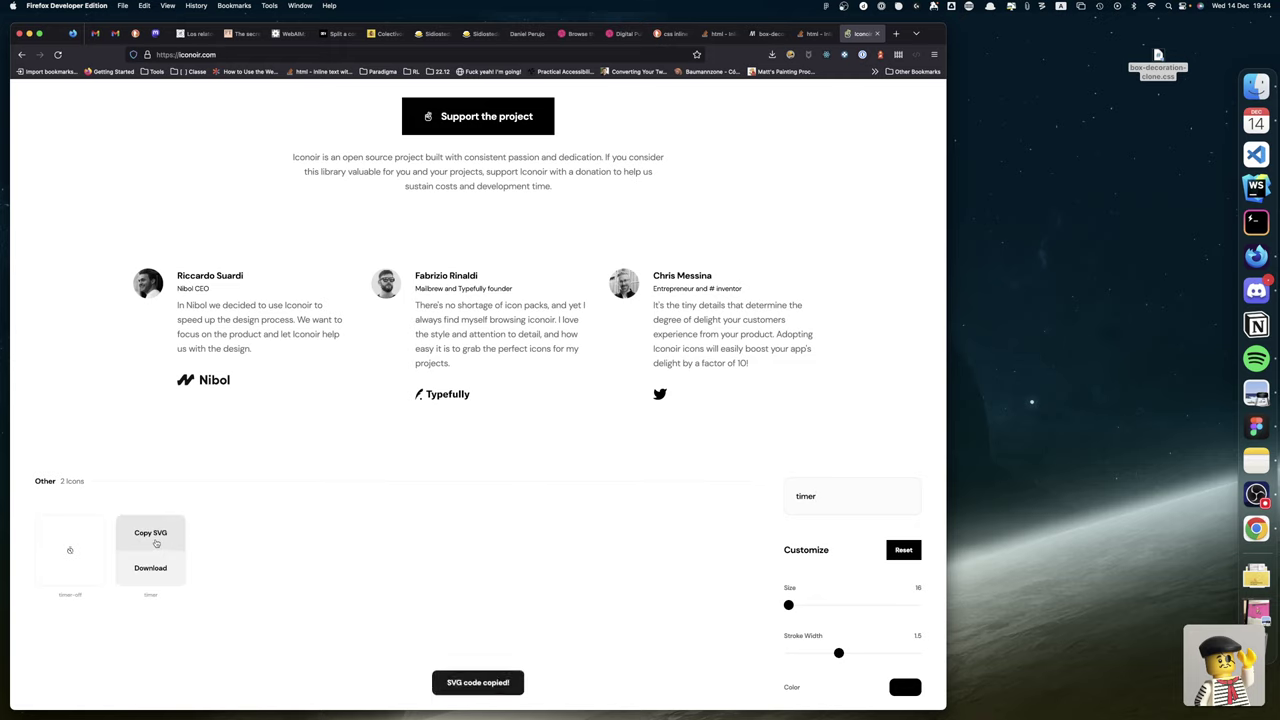
# Open codepen.io in a new browser tab and create a new pen.
pyautogui.click(897, 35)
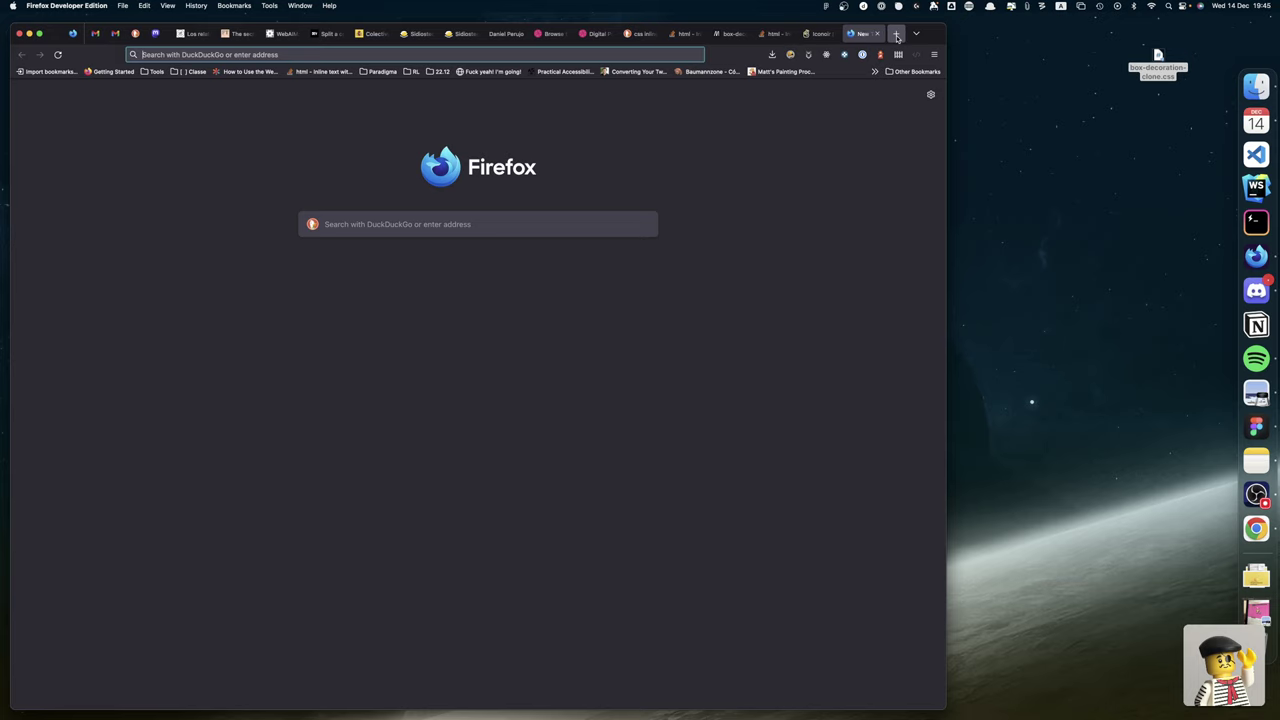
pyautogui.write('codepen.io/')
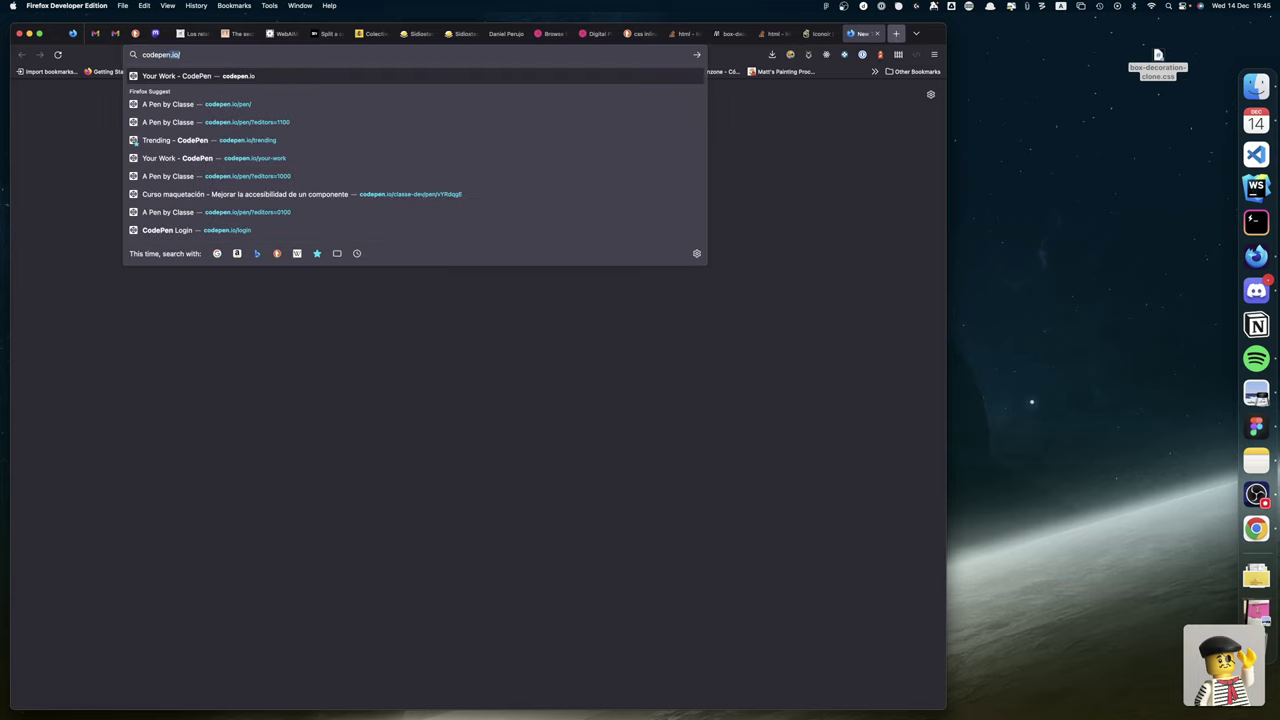
pyautogui.press('Return')
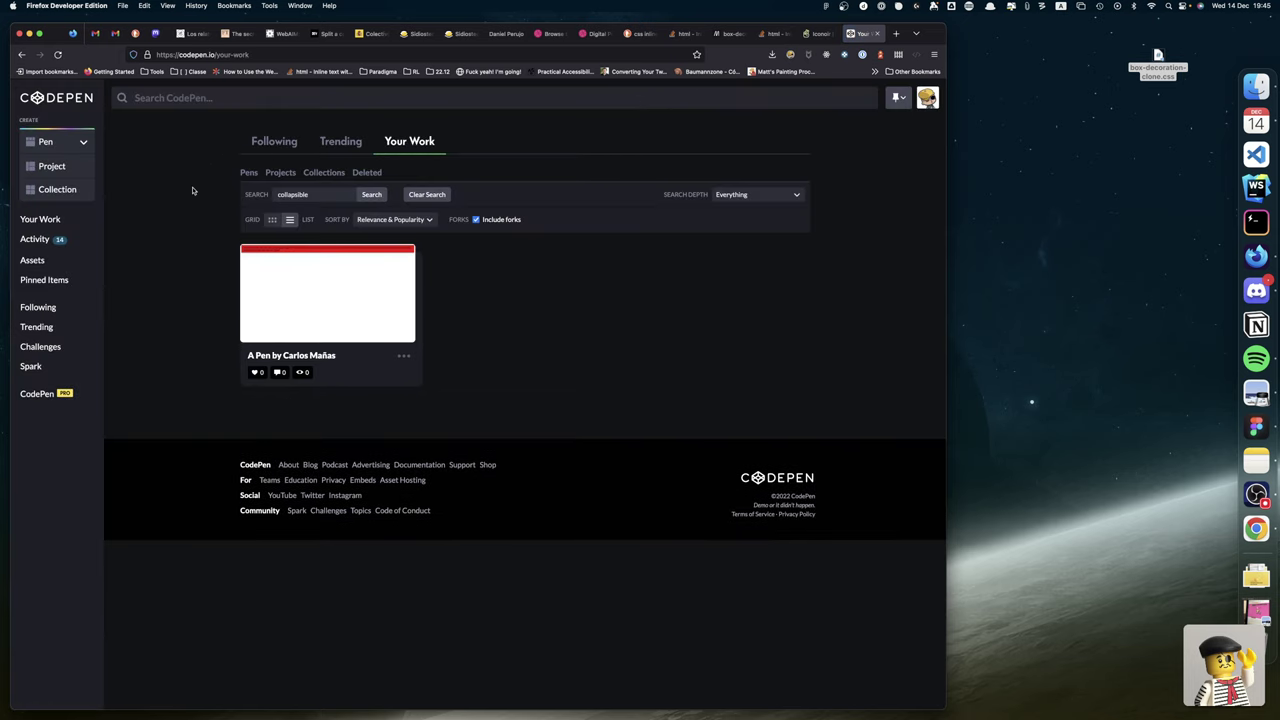
pyautogui.click(55, 149)
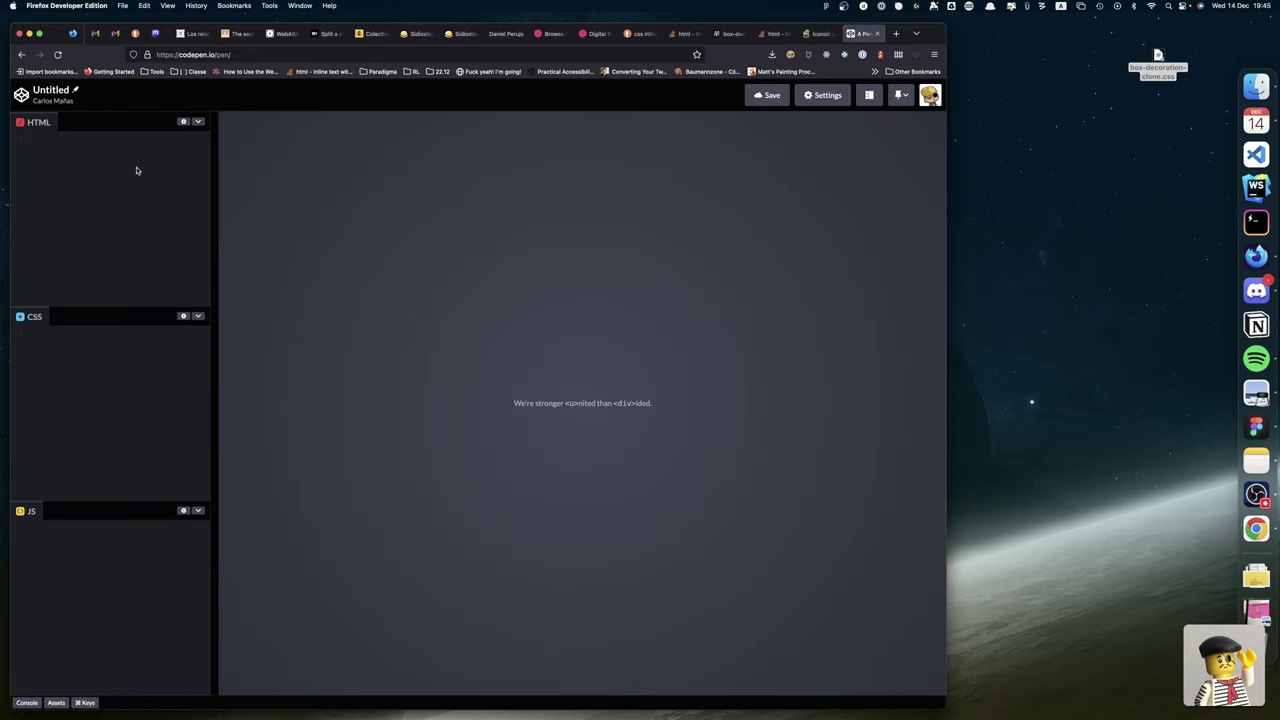
# Add a div with class "icon" to the pen's HTML and paste the copied timer SVG inside it.
pyautogui.write('div.icon')
pyautogui.press('Tab')
pyautogui.press('Return')
pyautogui.press('cmd+v')
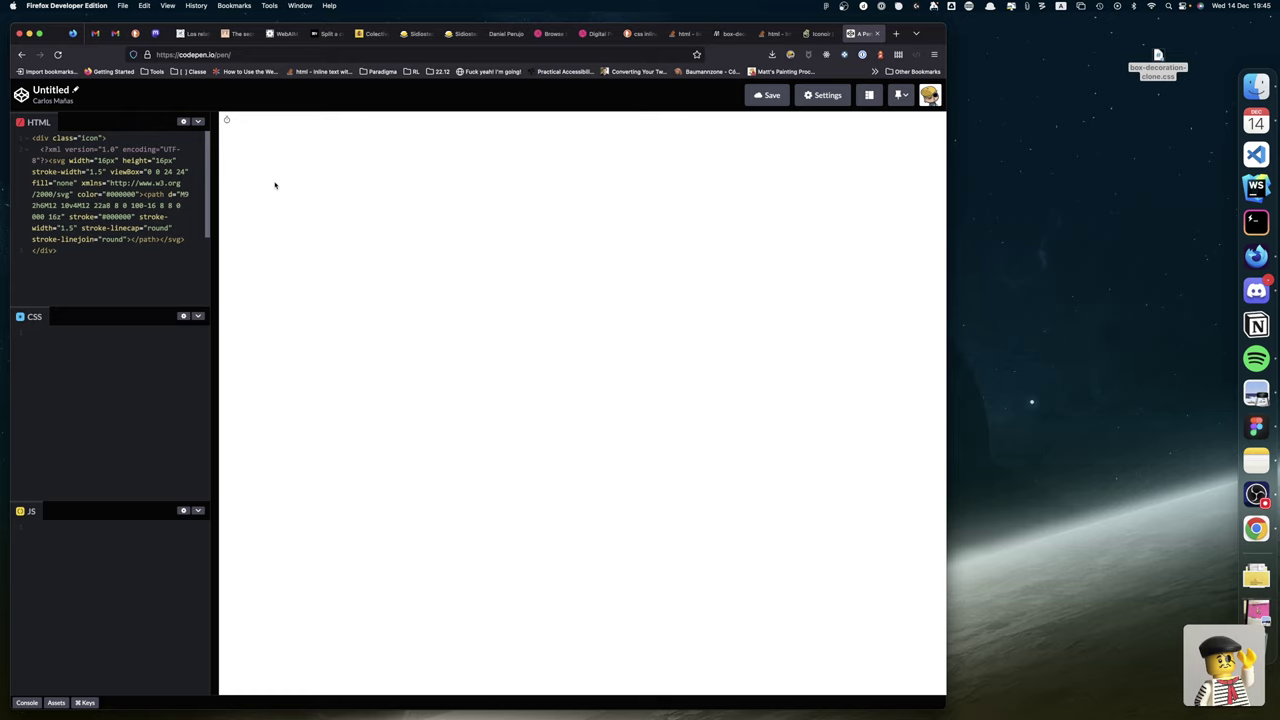
# Examine the rendered timer icon at 500% page magnification, restore the normal size, and review its SVG code.
pyautogui.press('super+equal')
pyautogui.press('super+equal')
pyautogui.press('super+equal')
pyautogui.press('super+equal')
pyautogui.press('super+equal')
pyautogui.press('super+equal')
pyautogui.press('super+equal')
pyautogui.press('super+equal')
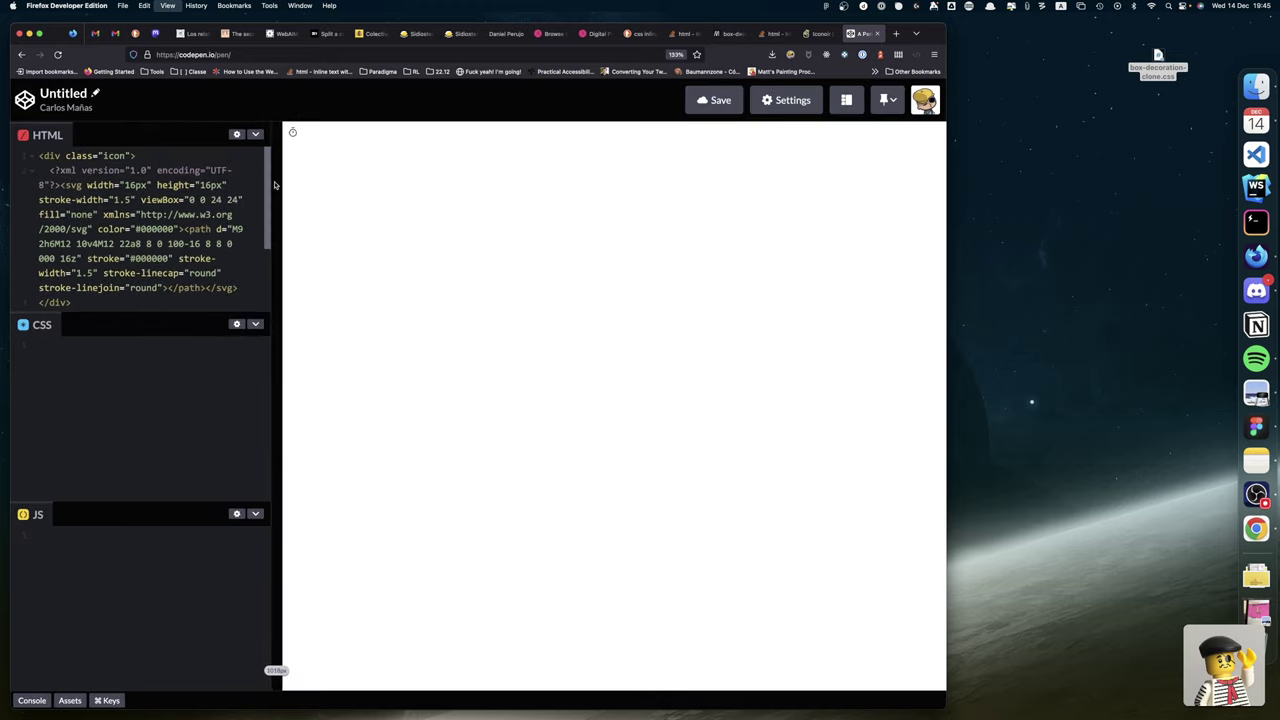
pyautogui.press('super+equal')
pyautogui.press('super+equal')
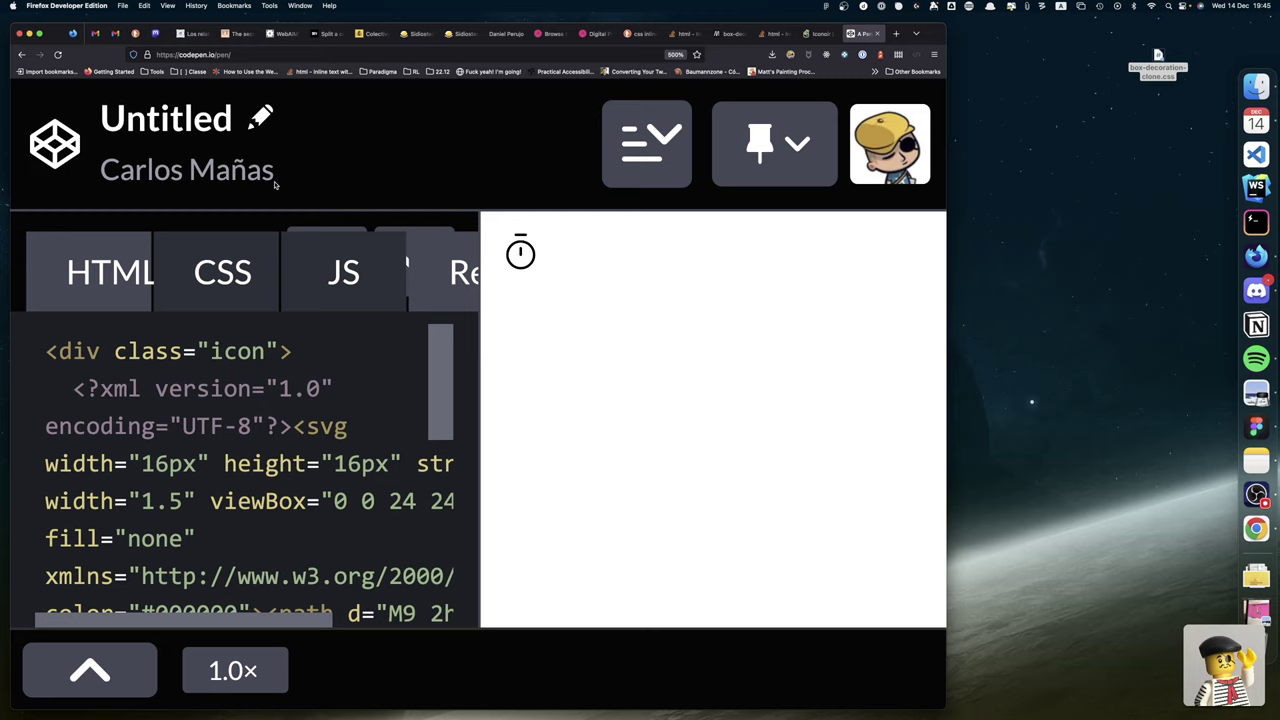
pyautogui.press('super+0')
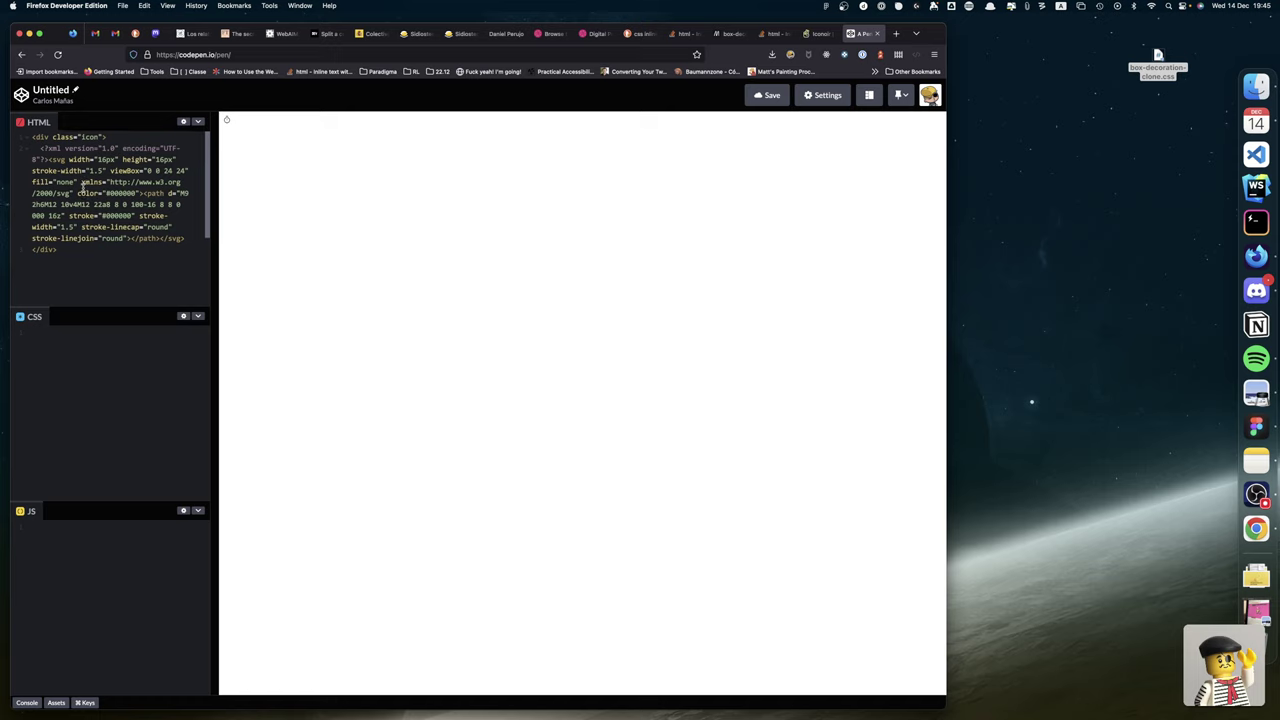
pyautogui.scroll(-2, 84, 190)
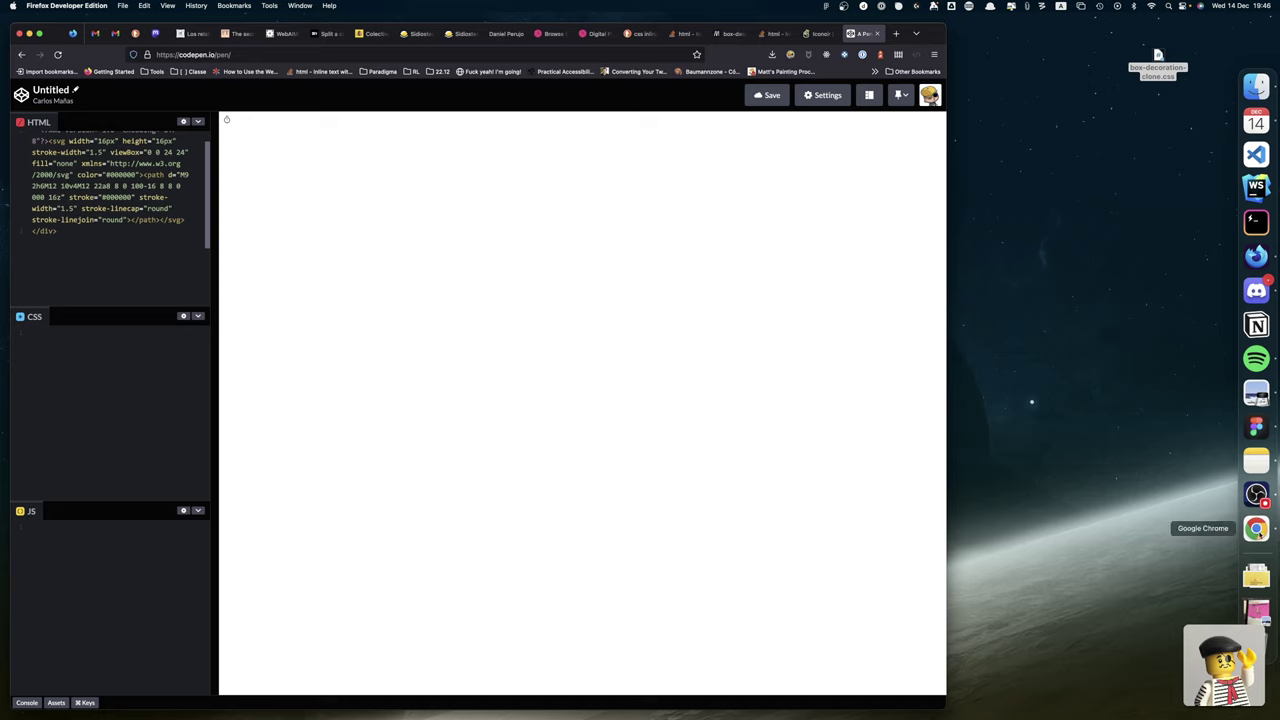
# Switch to Penpot in Chrome and paste the timer SVG onto the canvas beside the mobile page.
pyautogui.click(1256, 528)
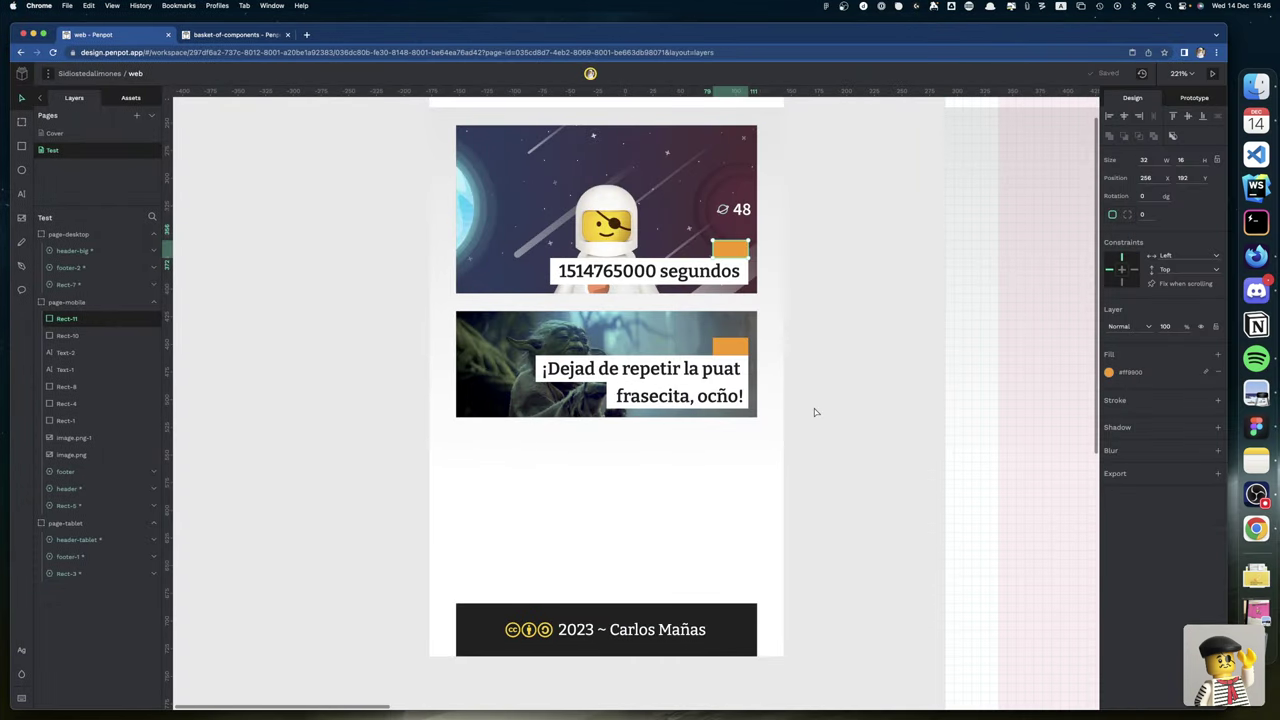
pyautogui.press('super+v')
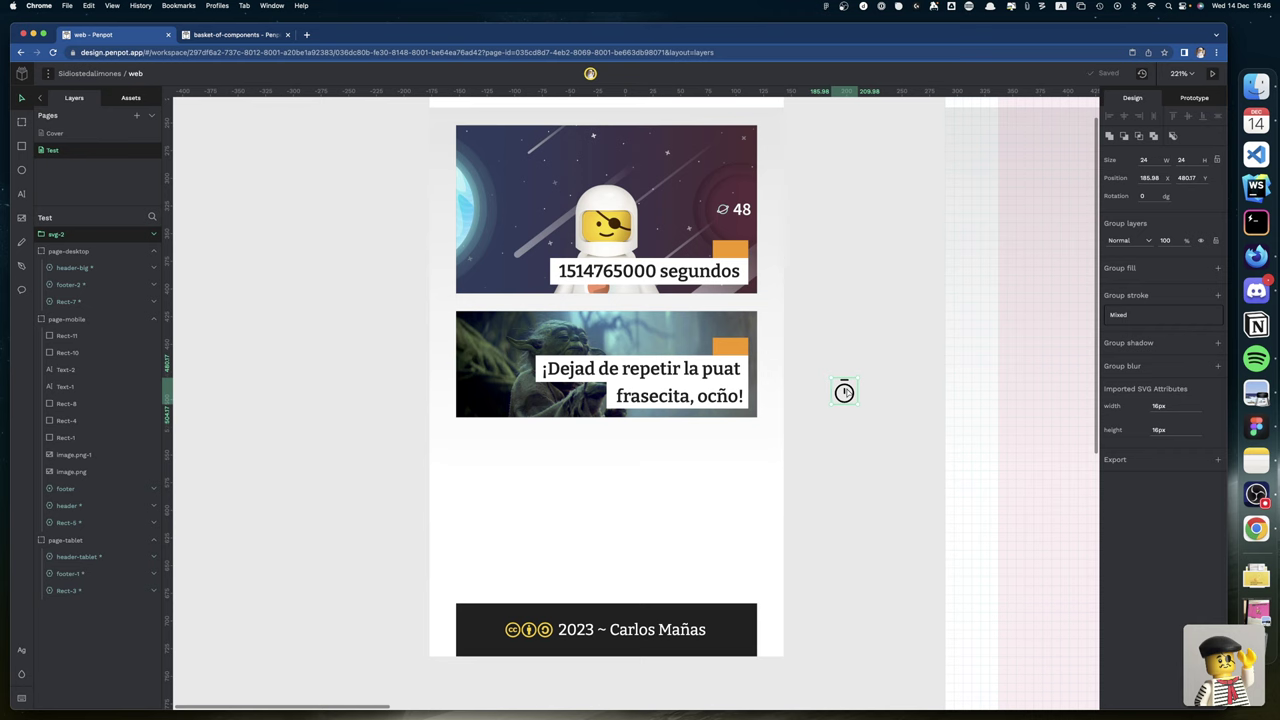
# Inspect the timer icon's code and rendered element in CodePen, recheck the Figma version, and return to Penpot.
pyautogui.press('super+Tab')
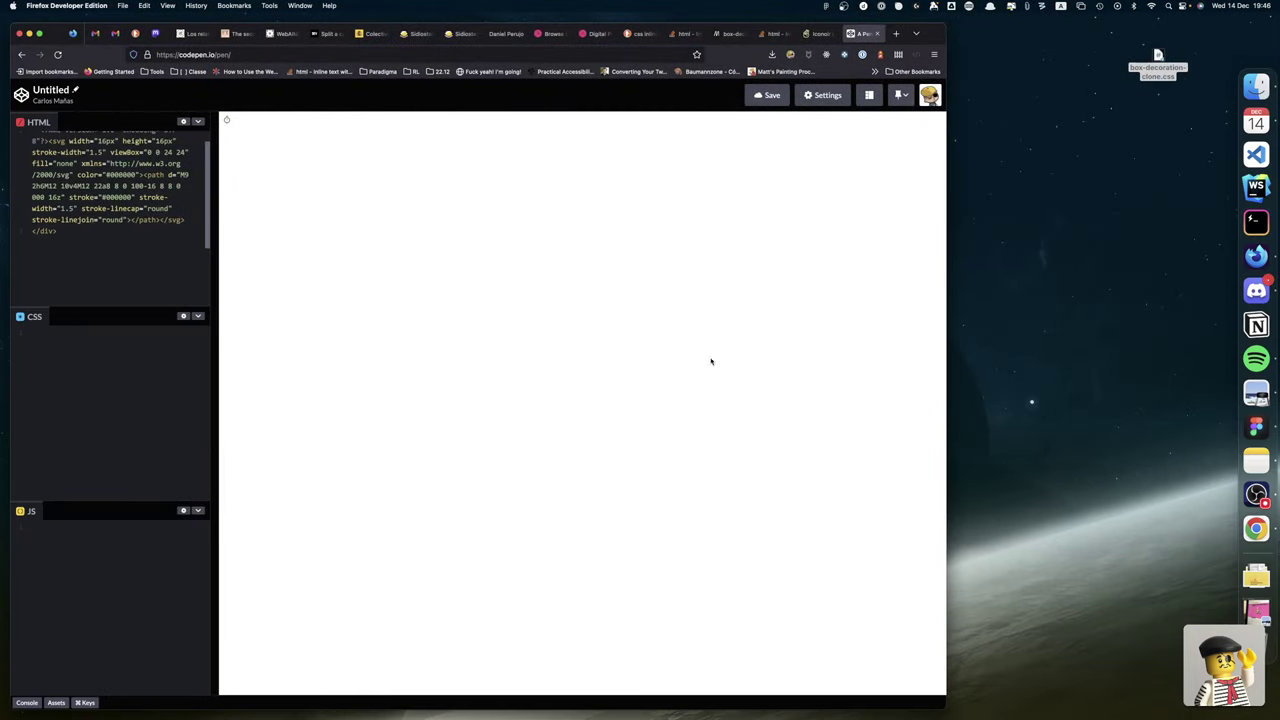
pyautogui.scroll(2, 131, 210)
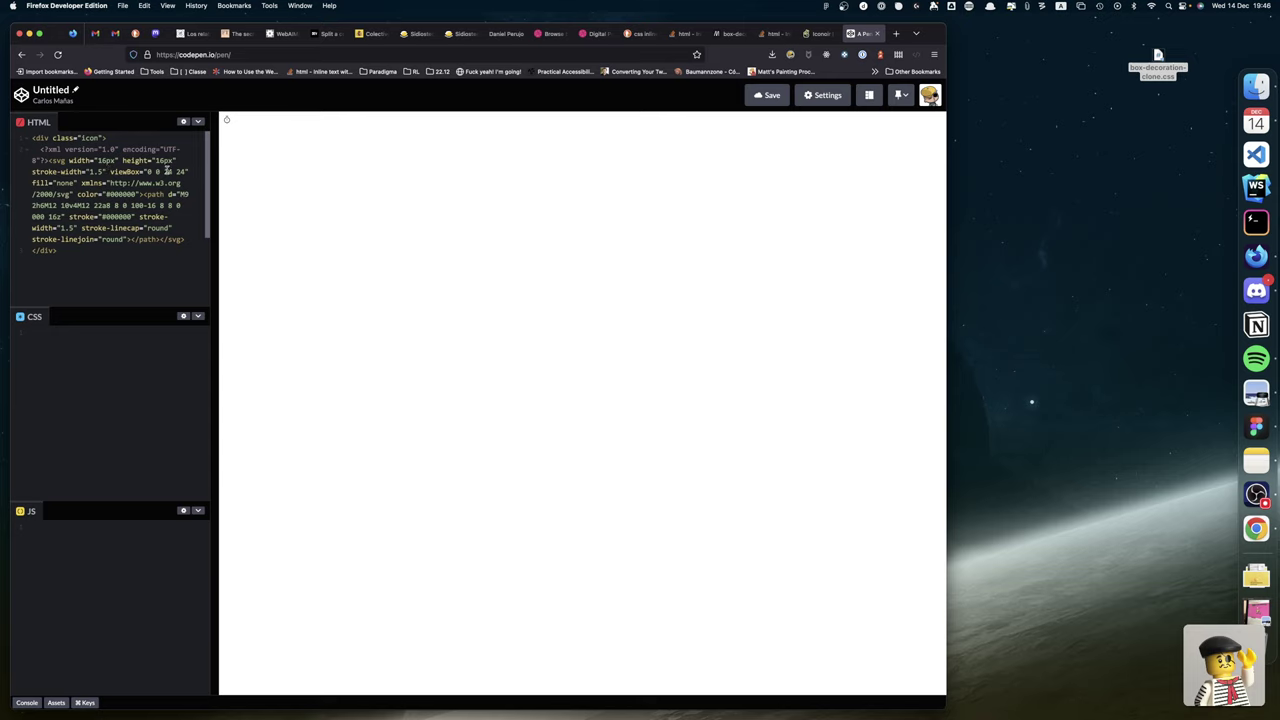
pyautogui.rightClick(226, 120)
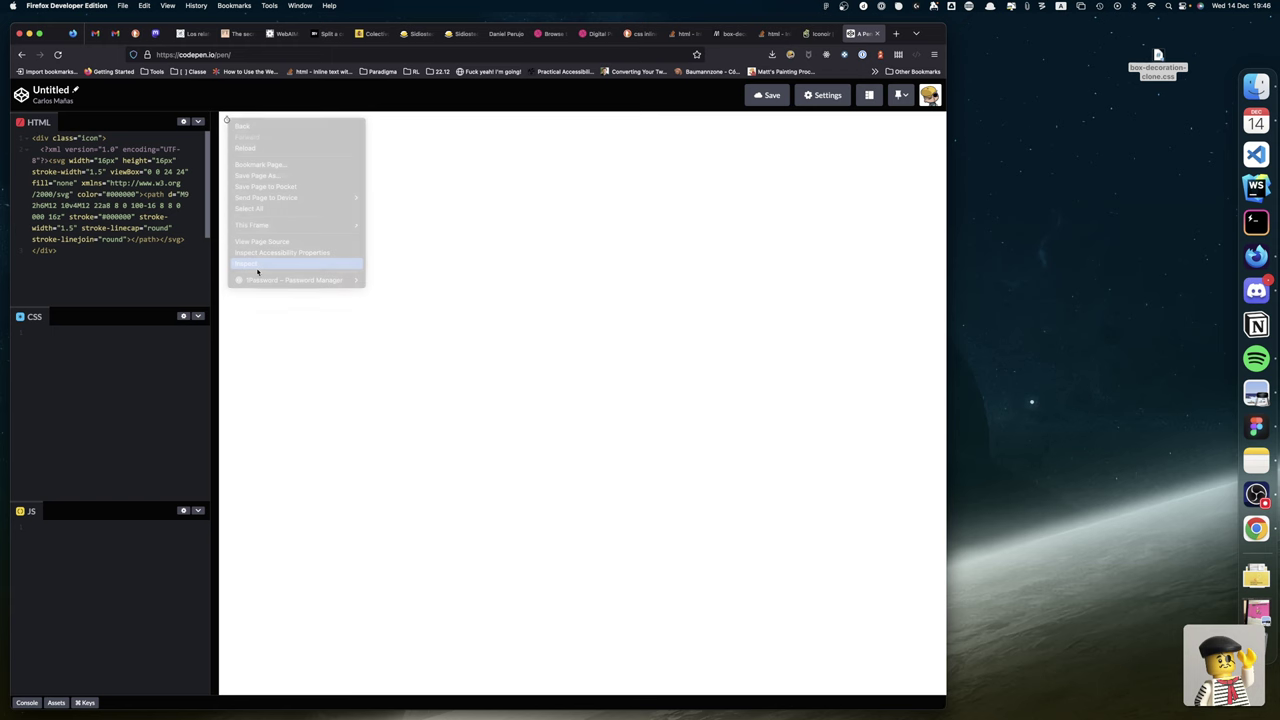
pyautogui.click(257, 264)
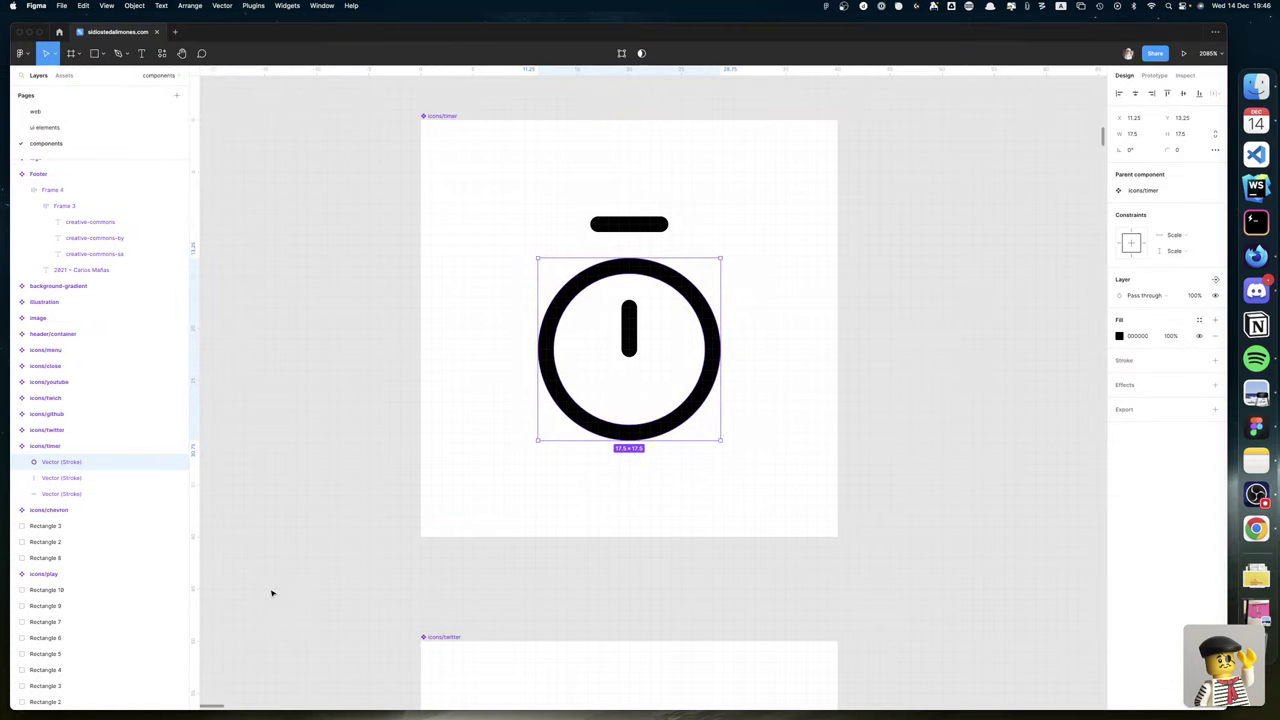
pyautogui.press('super+Tab')
pyautogui.press('super+Tab')
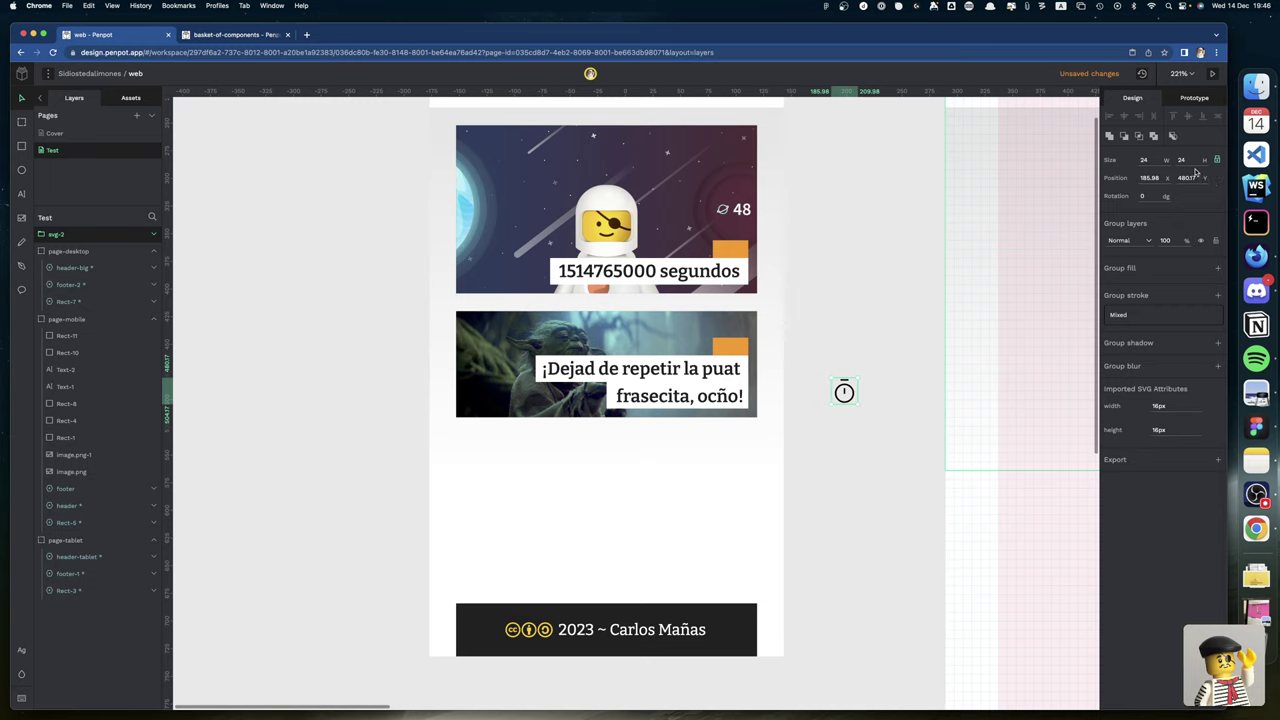
# Try the pasted timer icon at 16 × 16 and undo the resizing.
pyautogui.click(1148, 160)
pyautogui.write('16')
pyautogui.press('Return')
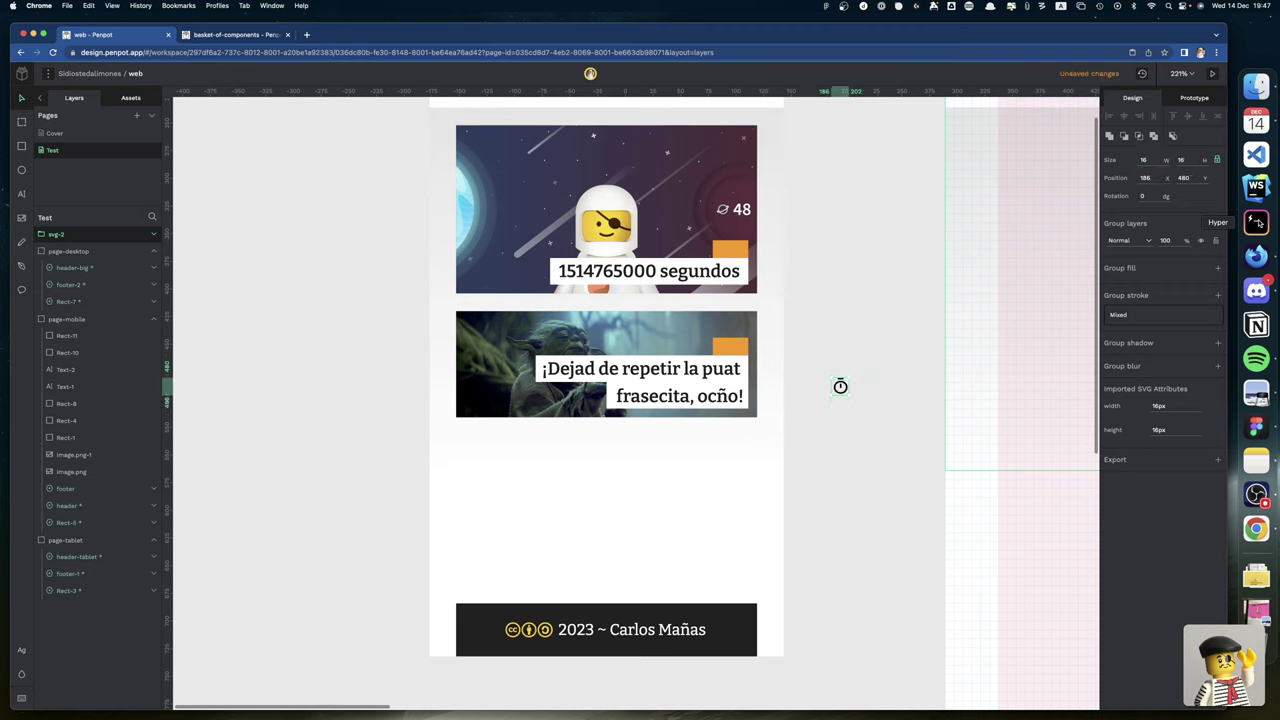
pyautogui.press('super+z')
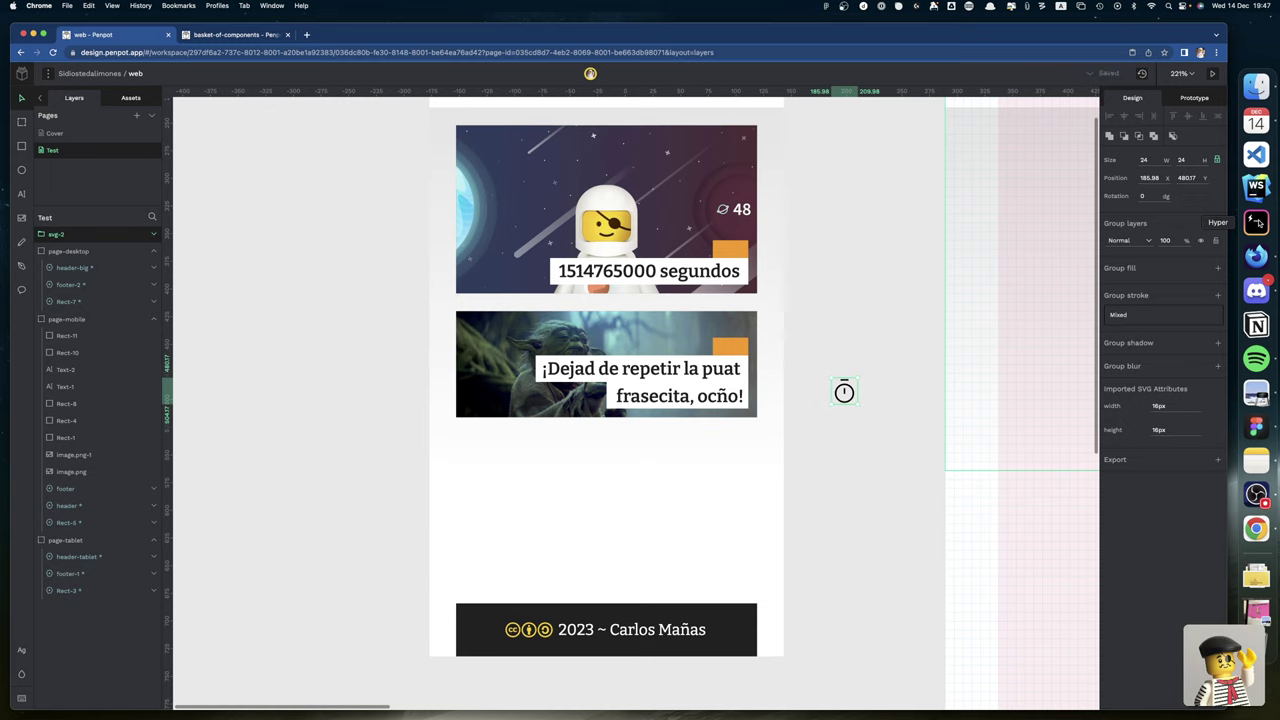
pyautogui.press('super+z')
pyautogui.write('16')
pyautogui.press('Return')
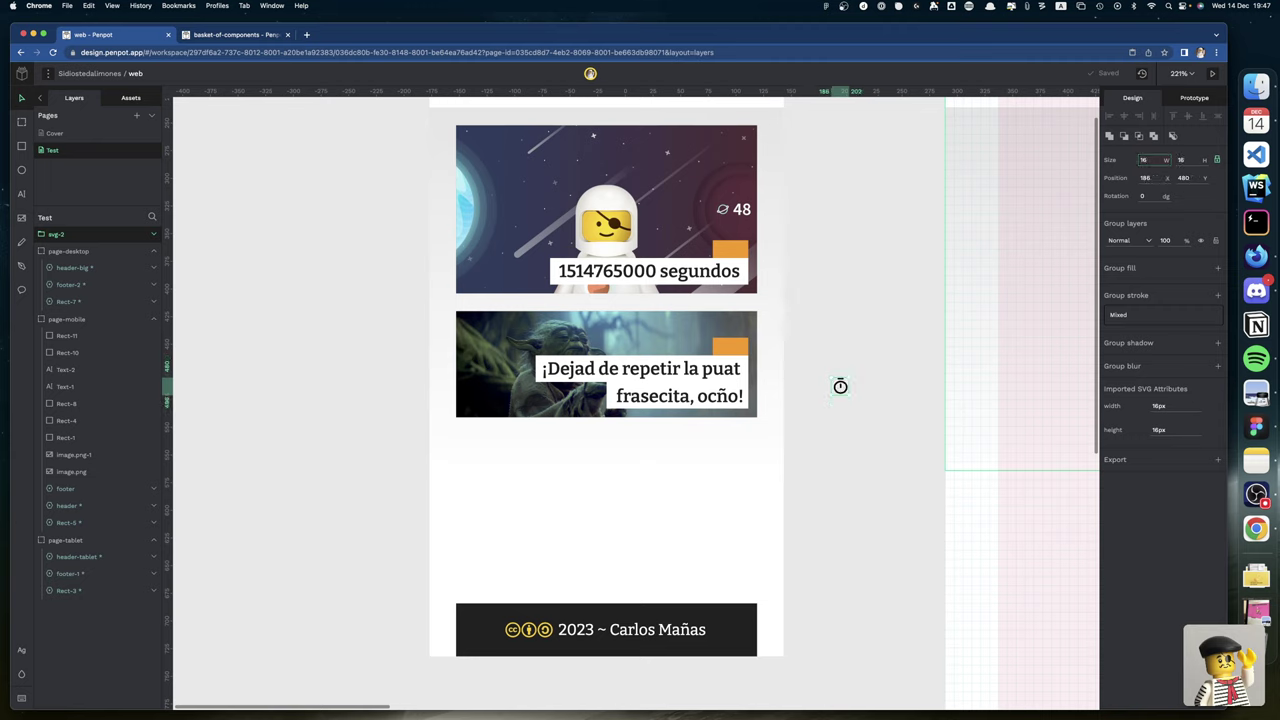
pyautogui.press('super+z')
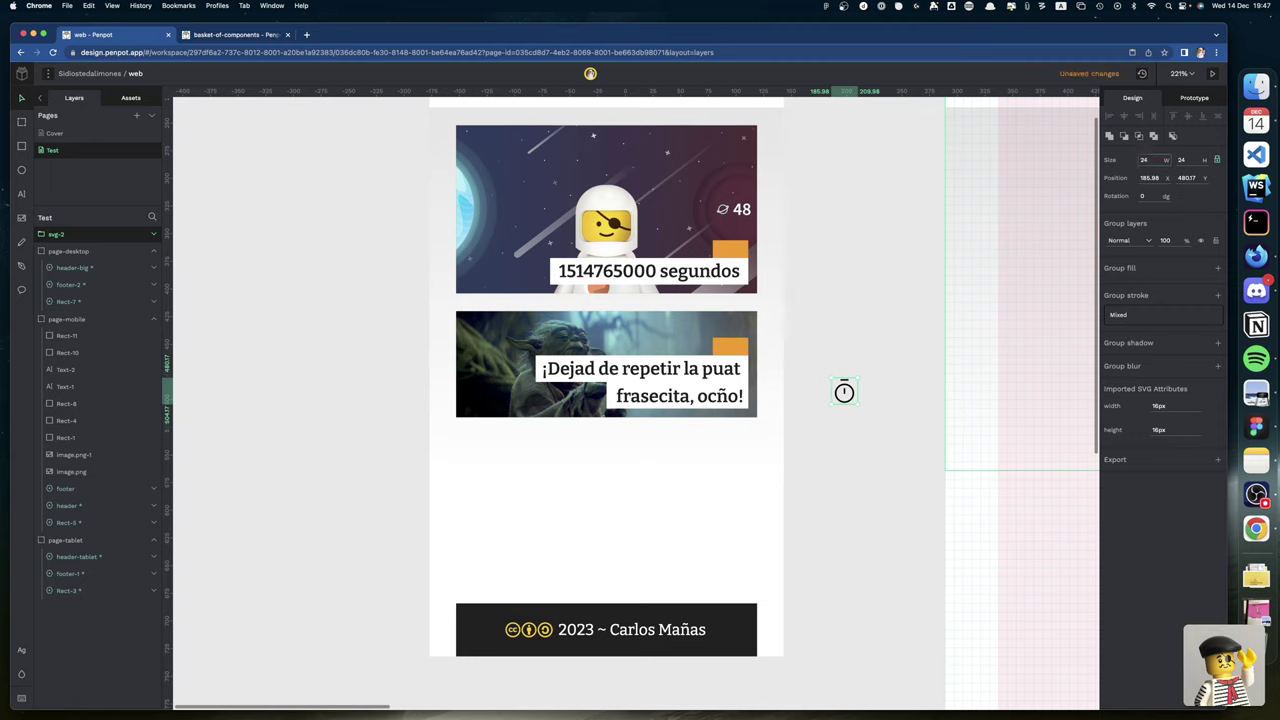
# Duplicate the timer icon next to the original and set the copy's size to 16 × 16.
pyautogui.press('super+d')
pyautogui.moveTo(844, 391); pyautogui.dragTo(877, 391)
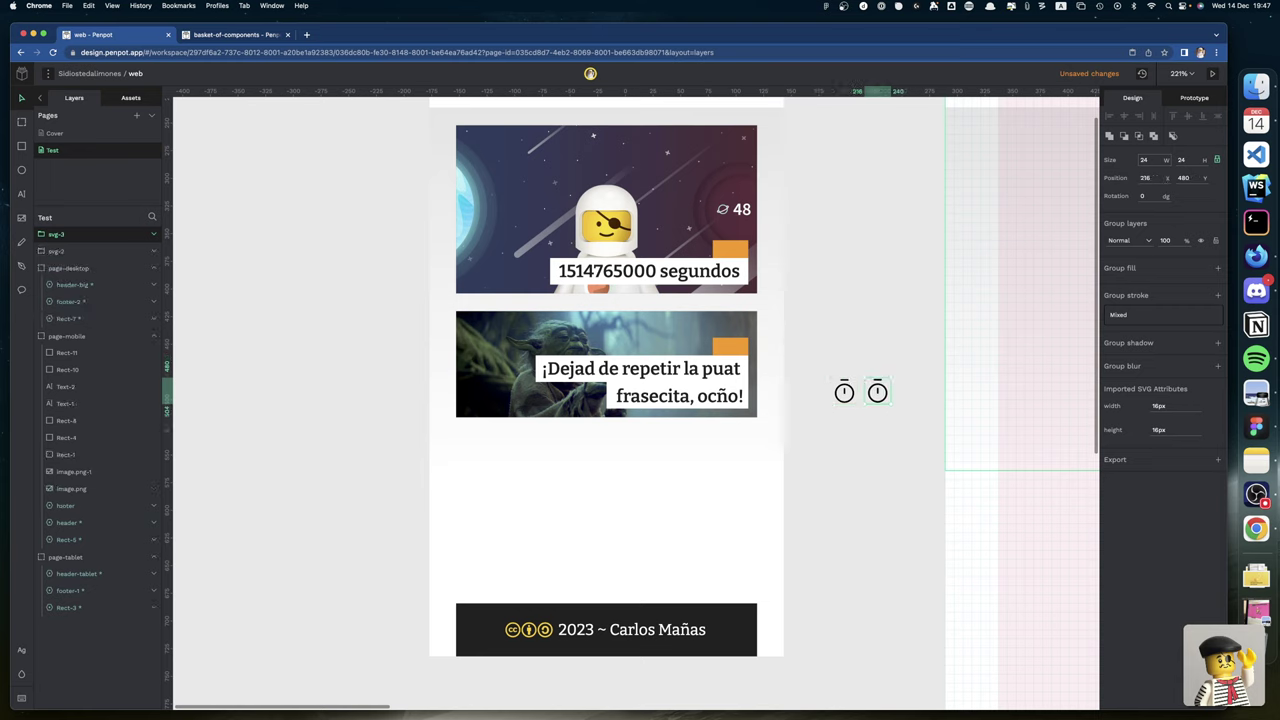
pyautogui.click(1150, 160)
pyautogui.write('16')
pyautogui.press('Return')
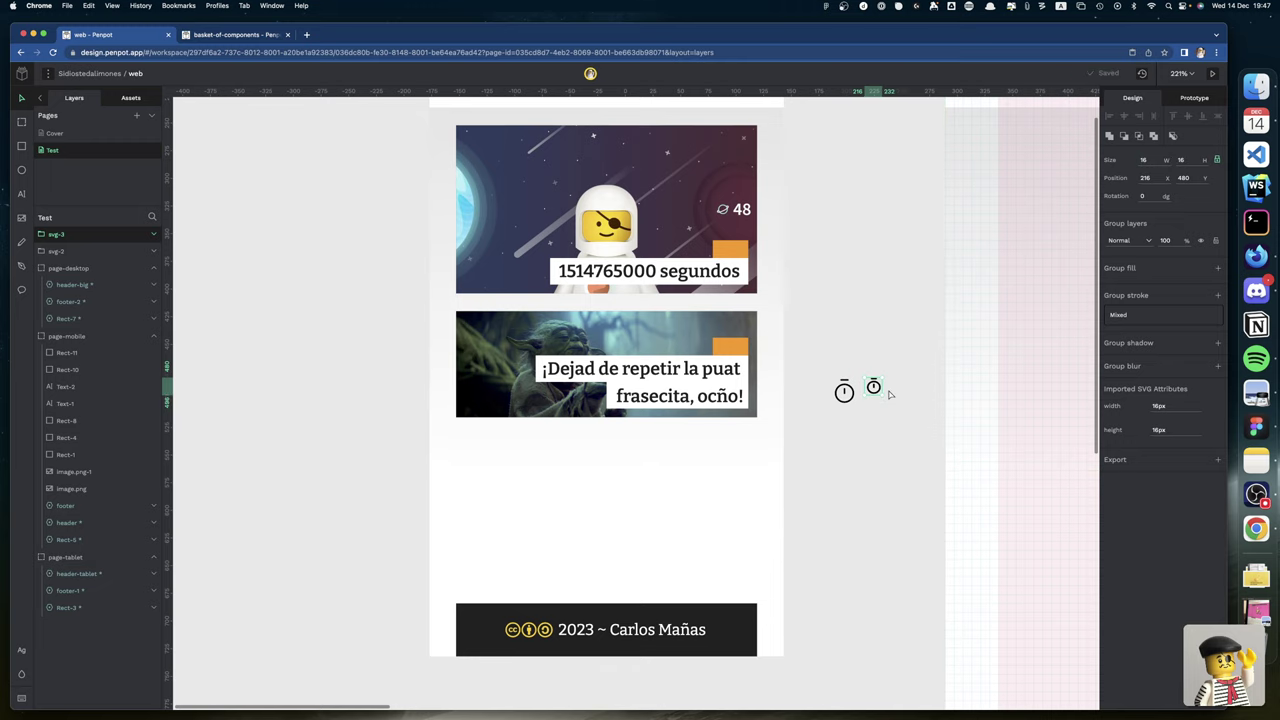
# Compare the 16 × 16 copy's stroke with the original by overlaying and realigning them, and delete the copy.
pyautogui.hotkey('shift', '2')
pyautogui.hotkey('shift', 'Left')
pyautogui.hotkey('shift', 'Left')
pyautogui.hotkey('shift', 'Left')
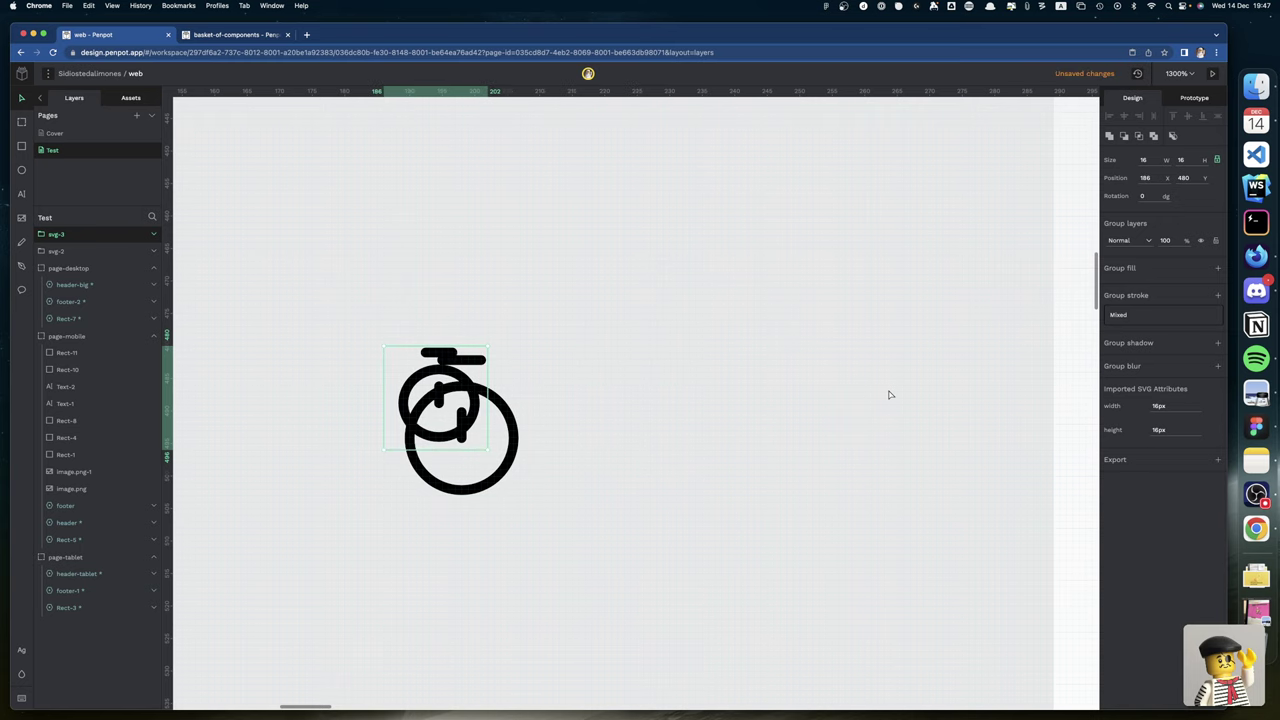
pyautogui.press('Down')
pyautogui.press('Down')
pyautogui.press('Down')
pyautogui.press('Down')
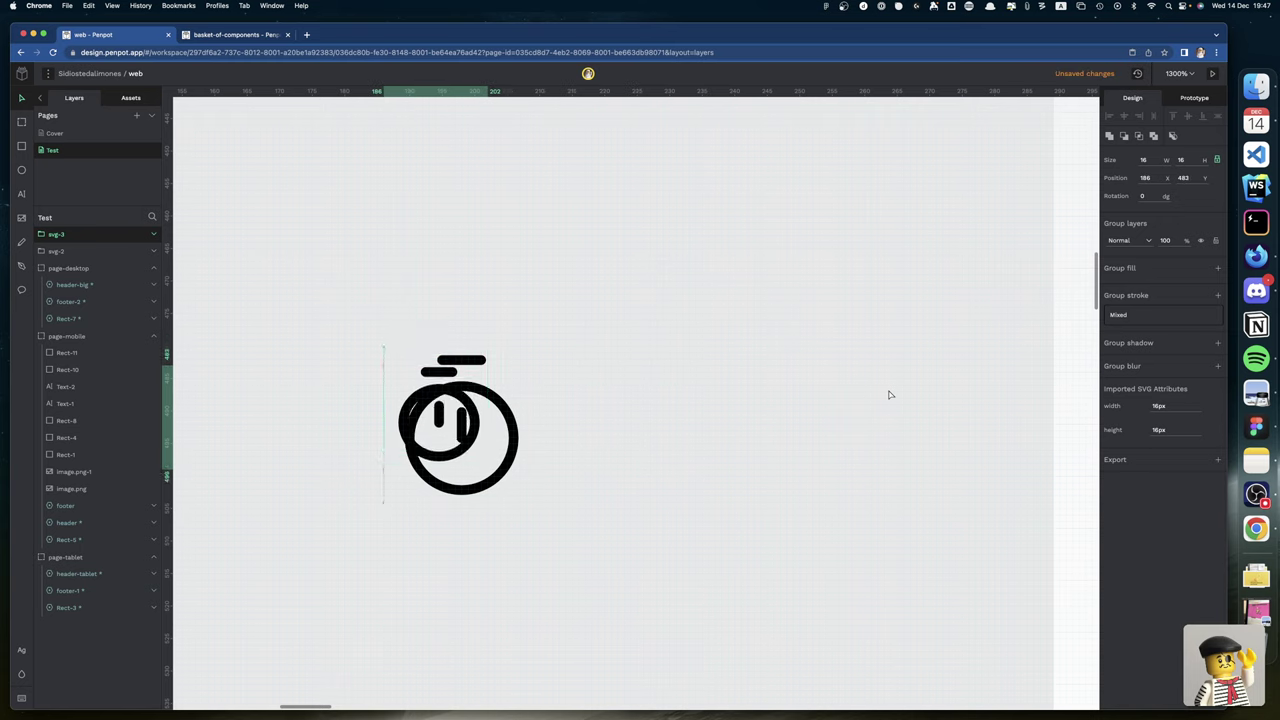
pyautogui.press('Down')
pyautogui.press('Down')
pyautogui.hotkey('shift', 'Right')
pyautogui.hotkey('shift', 'Right')
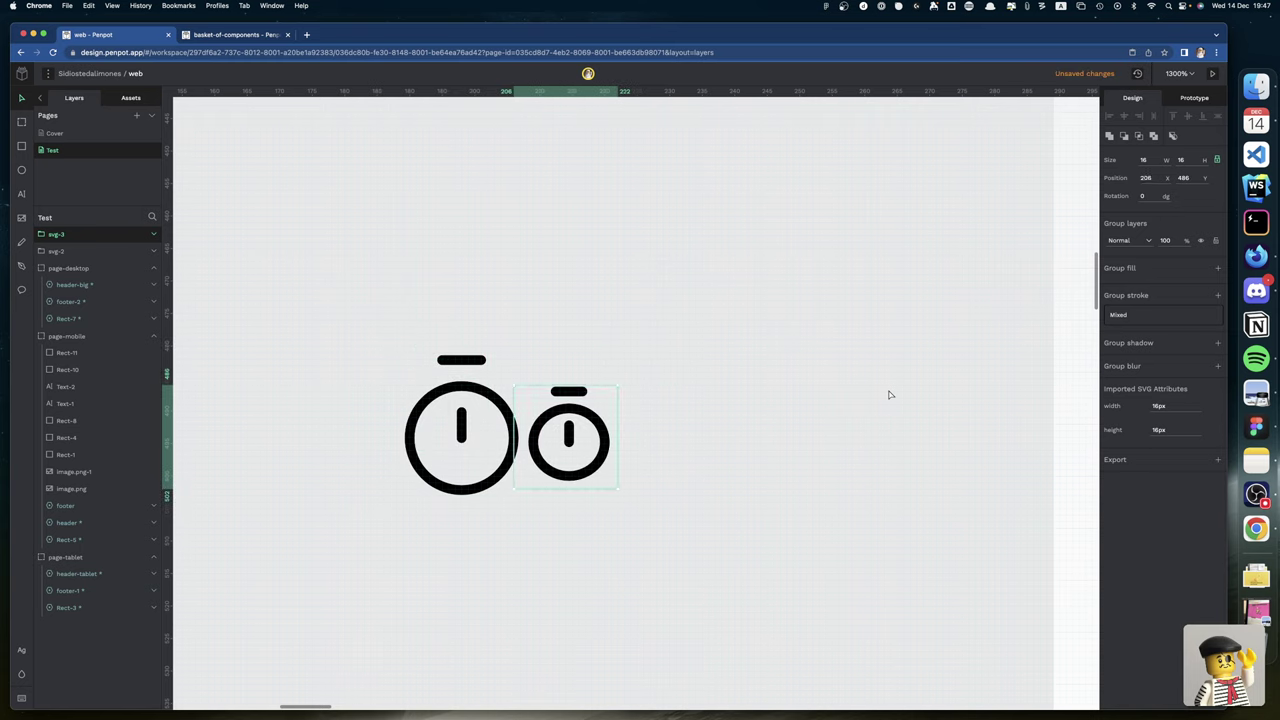
pyautogui.hotkey('shift', 'Right')
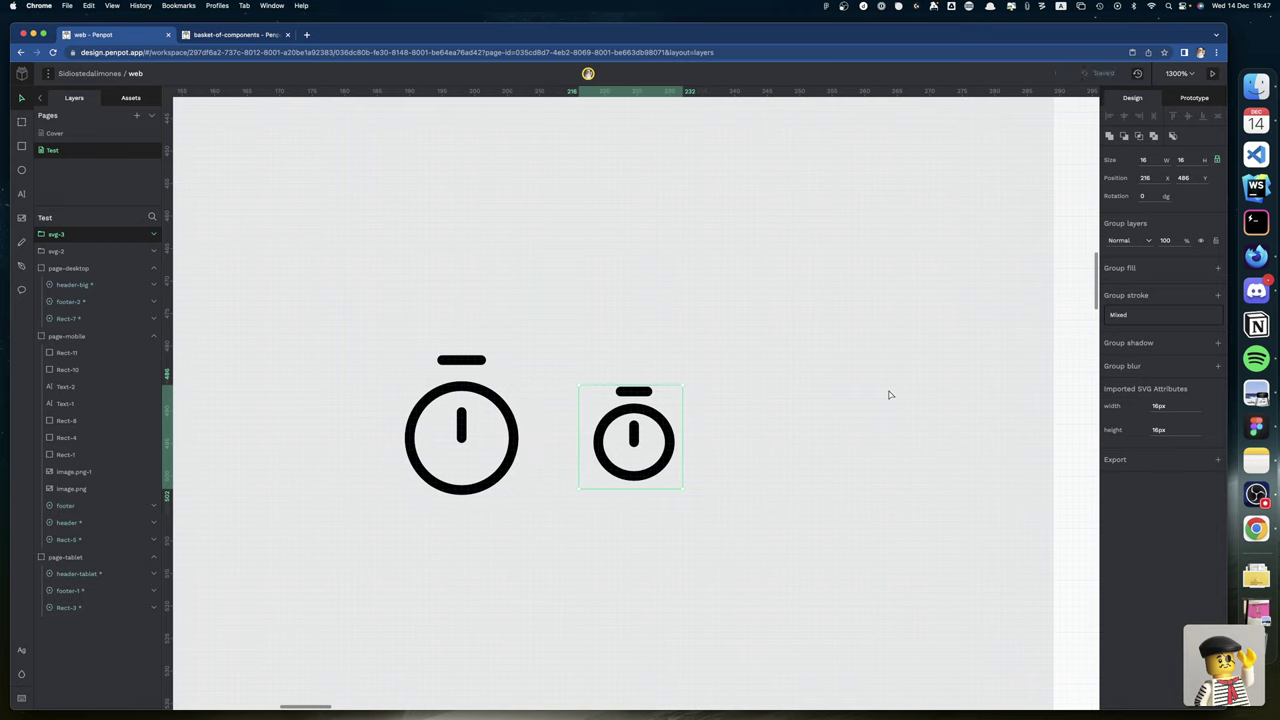
pyautogui.press('Delete')
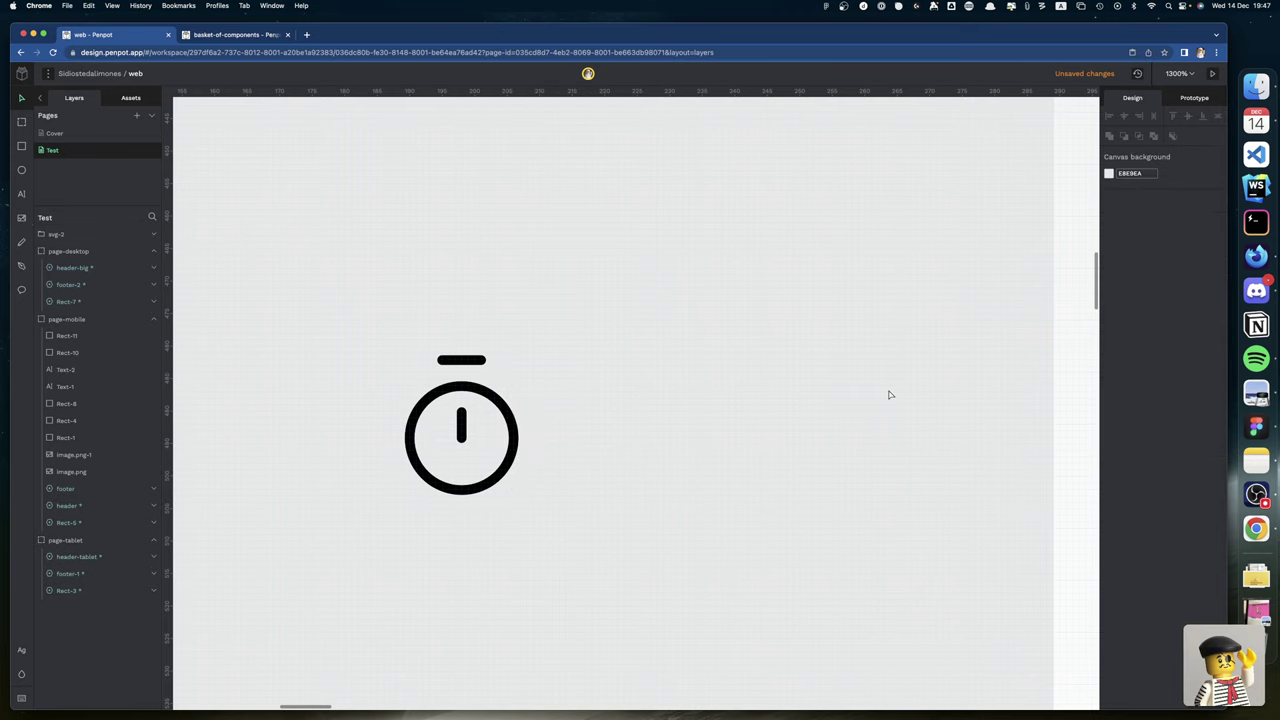
# Try enlarging the timer icon to 42 × 42 and undo the scaling.
pyautogui.click(464, 366)
pyautogui.moveTo(539, 350); pyautogui.dragTo(655, 238)
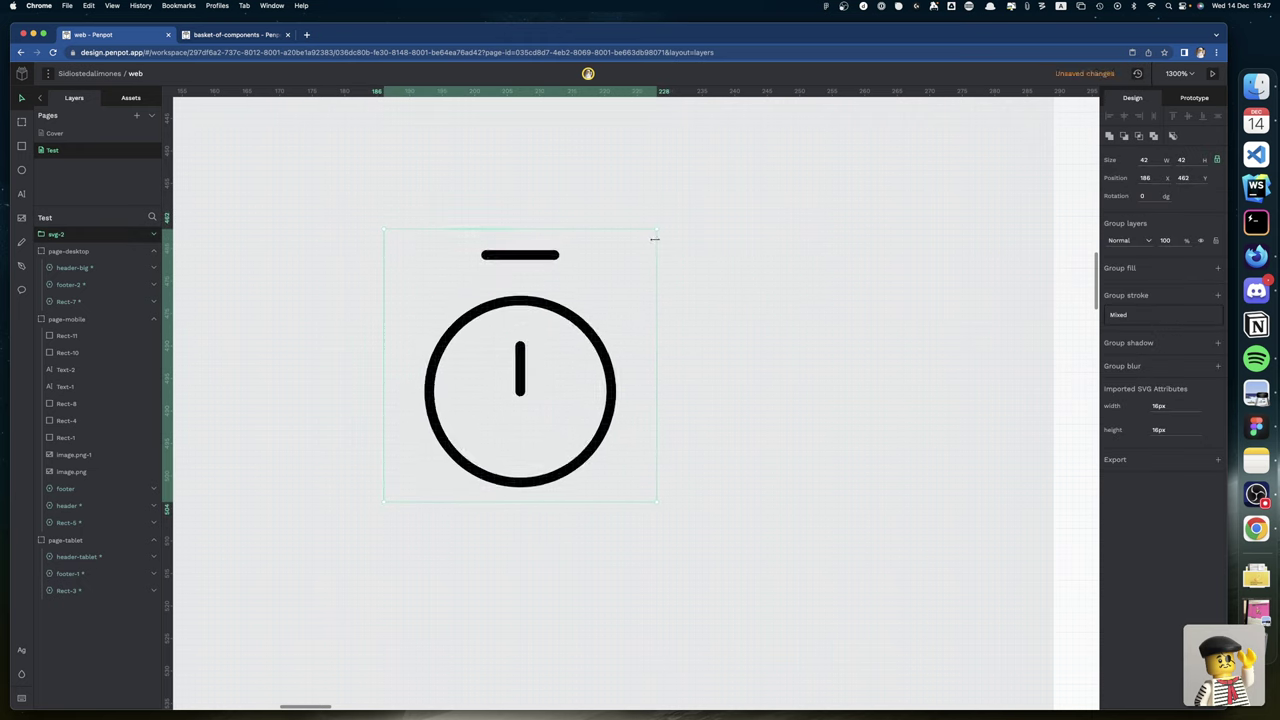
pyautogui.press('super+z')
pyautogui.scroll(-1, 657, 246)
pyautogui.hscroll(1, 657, 246)
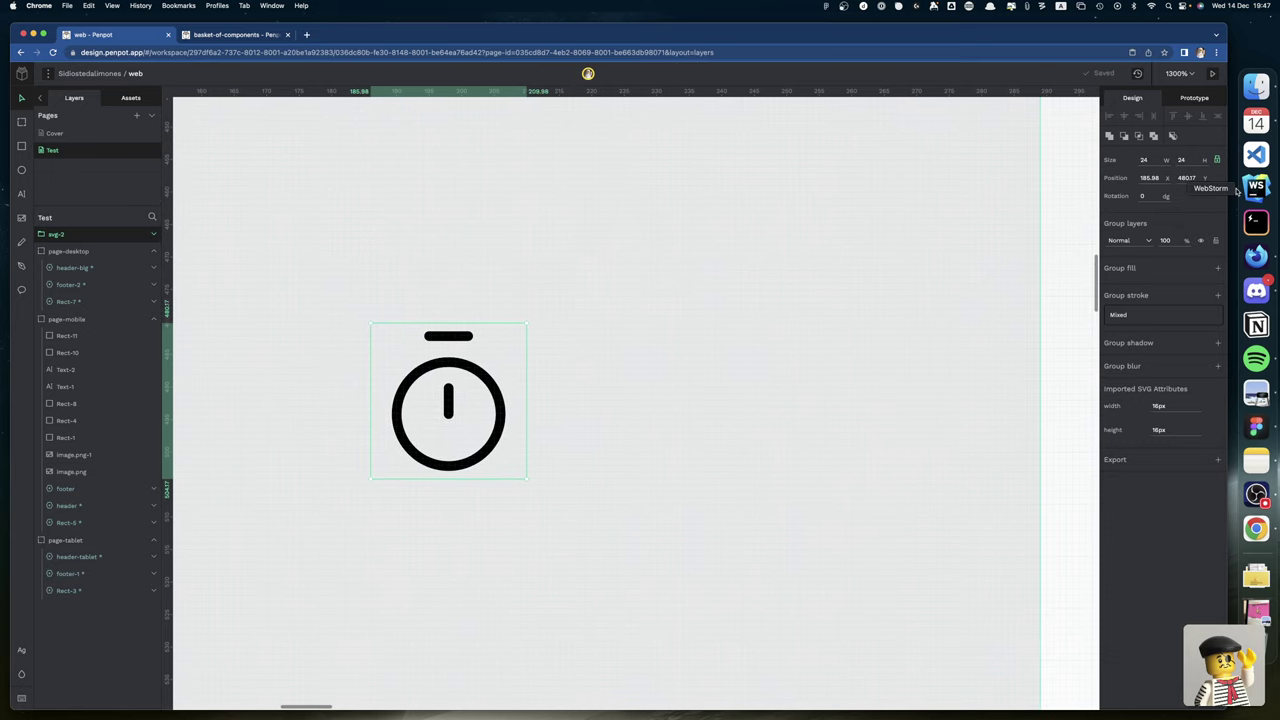
# Set the timer icon group's size to 16 × 16.
pyautogui.click(1145, 160)
pyautogui.write('16')
pyautogui.press('Return')
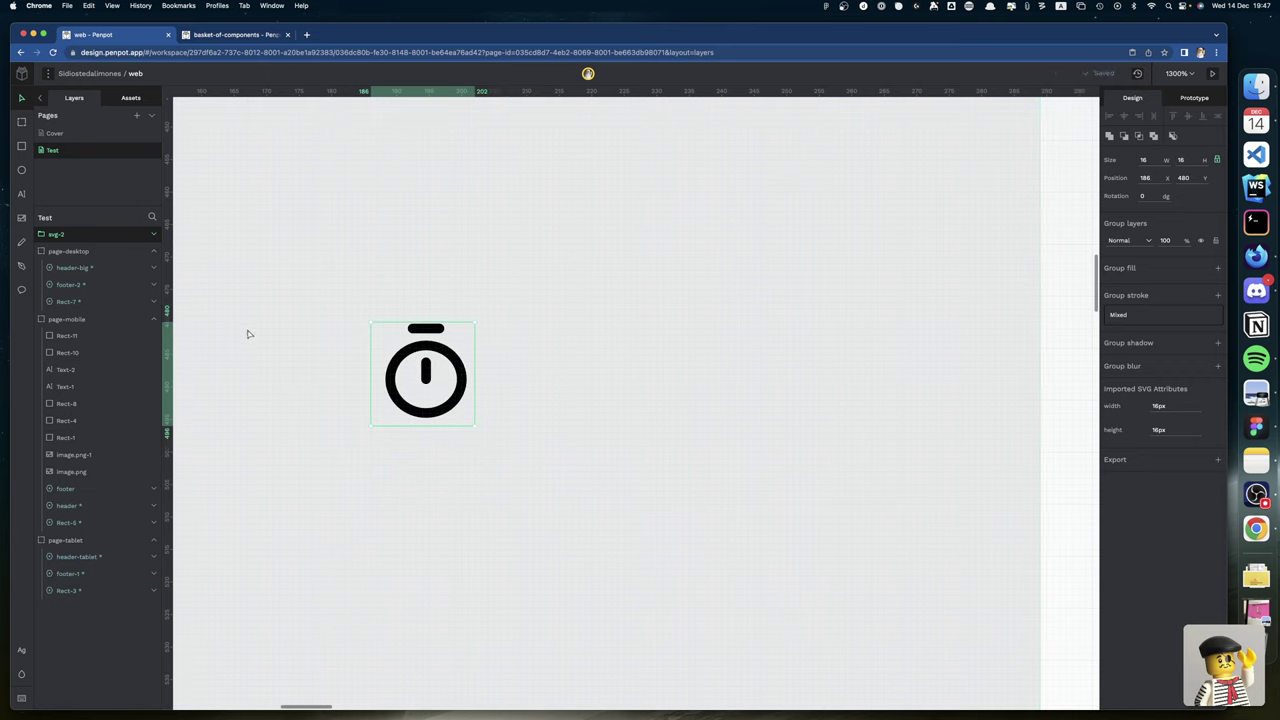
# Expand the timer icon's svg-2 group and check the stroke properties of its base-background and svg-path layers.
pyautogui.click(153, 234)
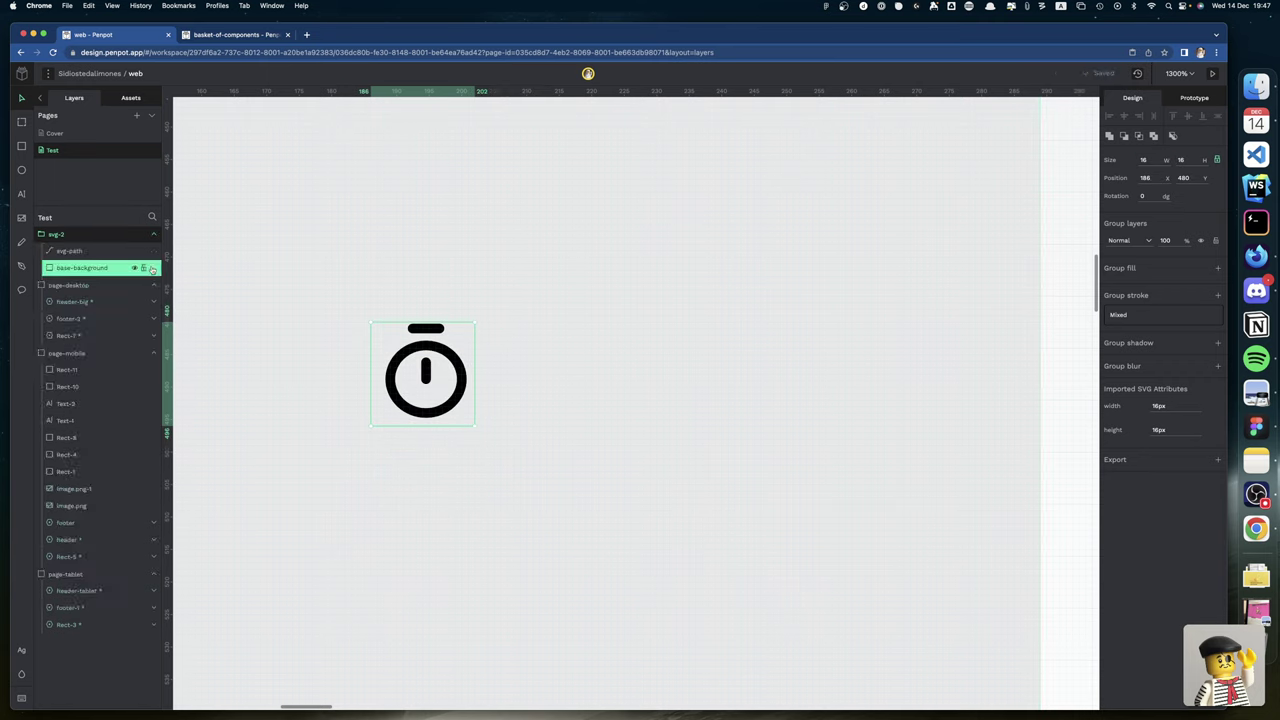
pyautogui.click(88, 267)
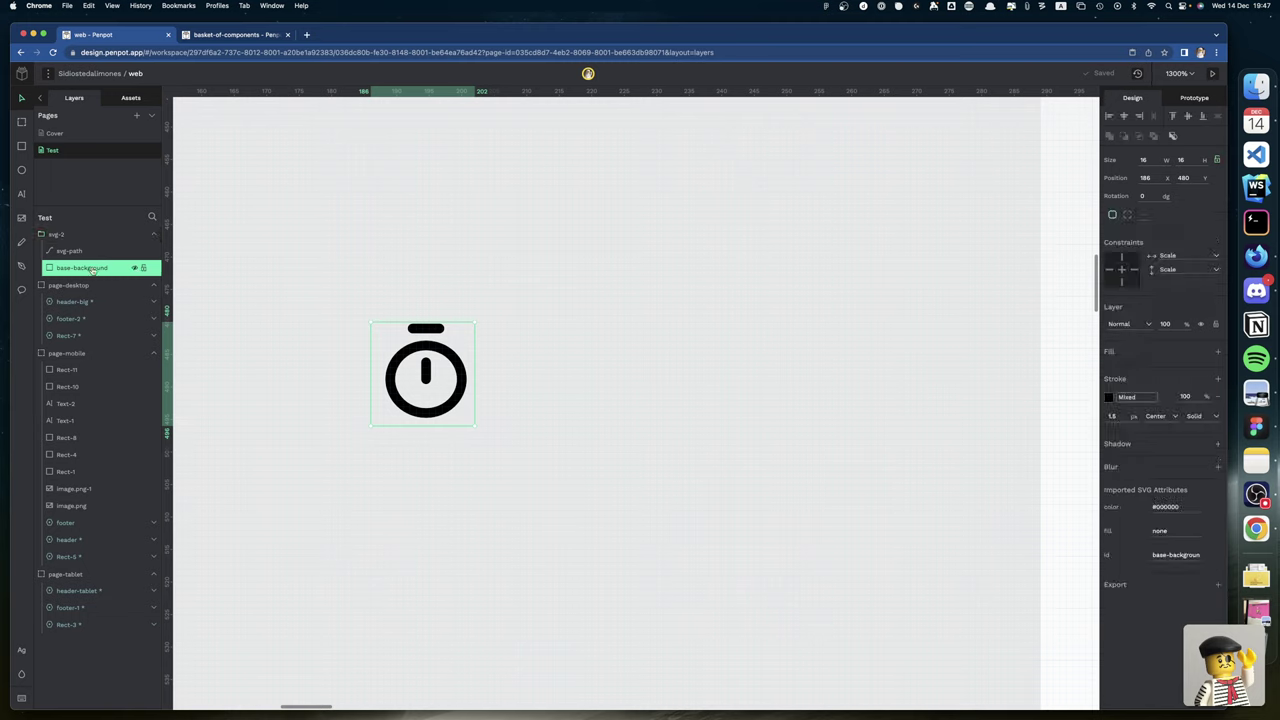
pyautogui.click(68, 252)
pyautogui.click(69, 252)
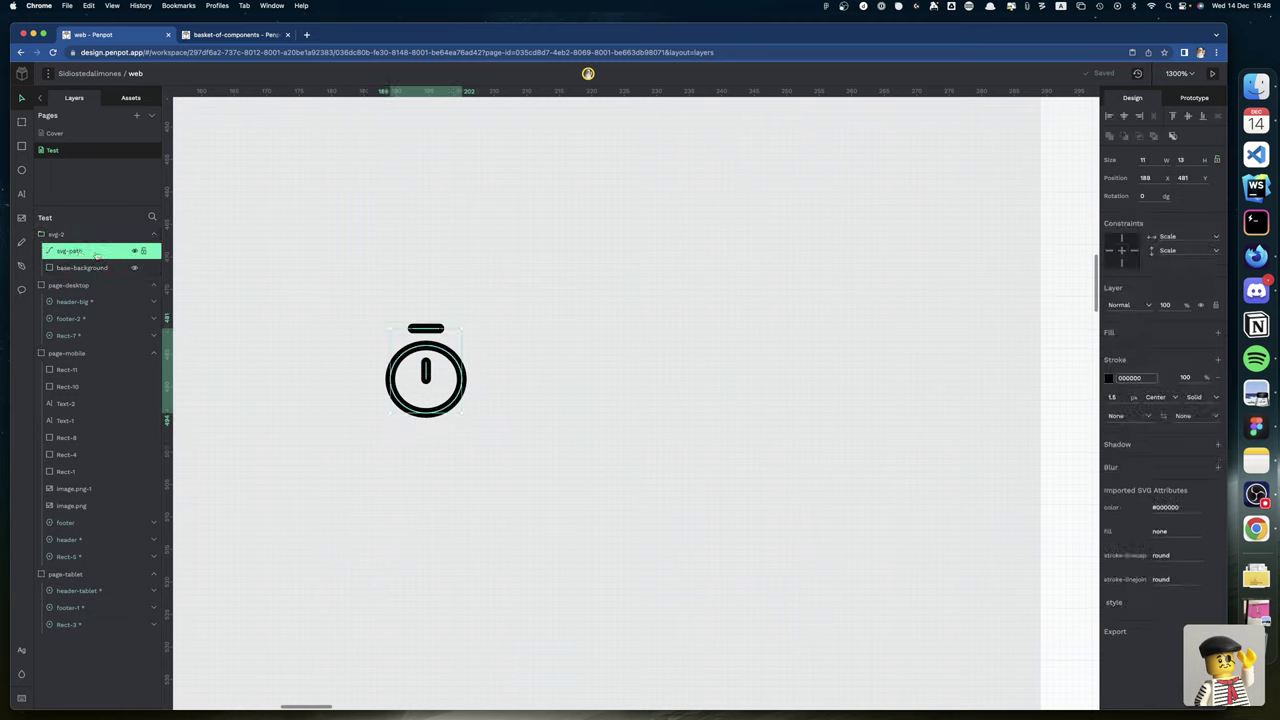
# Center the svg-path layer horizontally and vertically within the timer icon's svg-2 group.
pyautogui.click(1123, 116)
pyautogui.click(1188, 116)
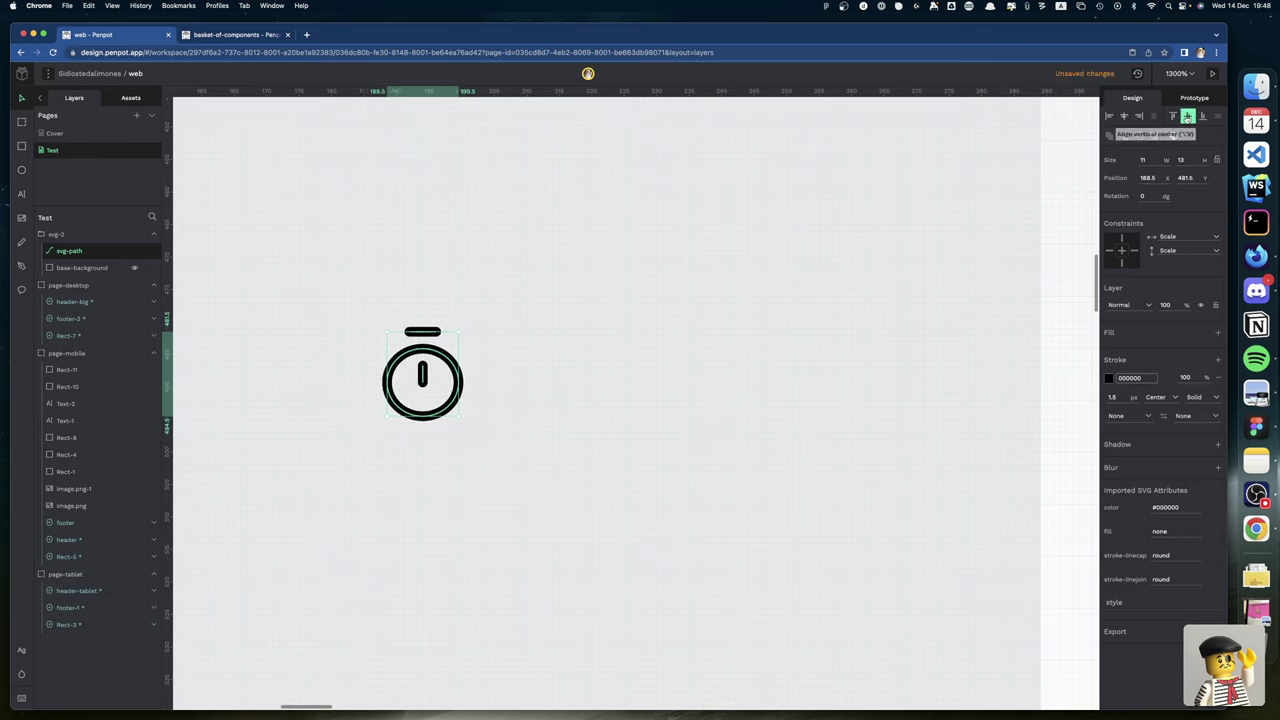
pyautogui.click(64, 238)
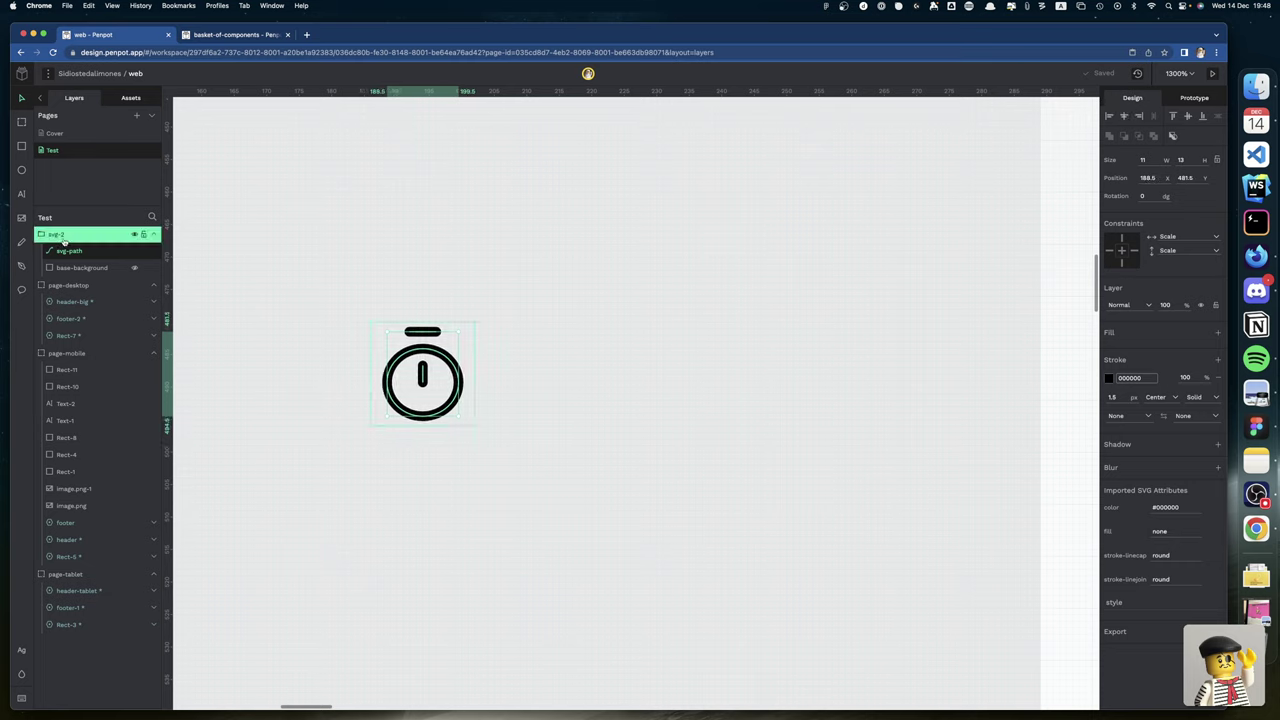
pyautogui.click(64, 240)
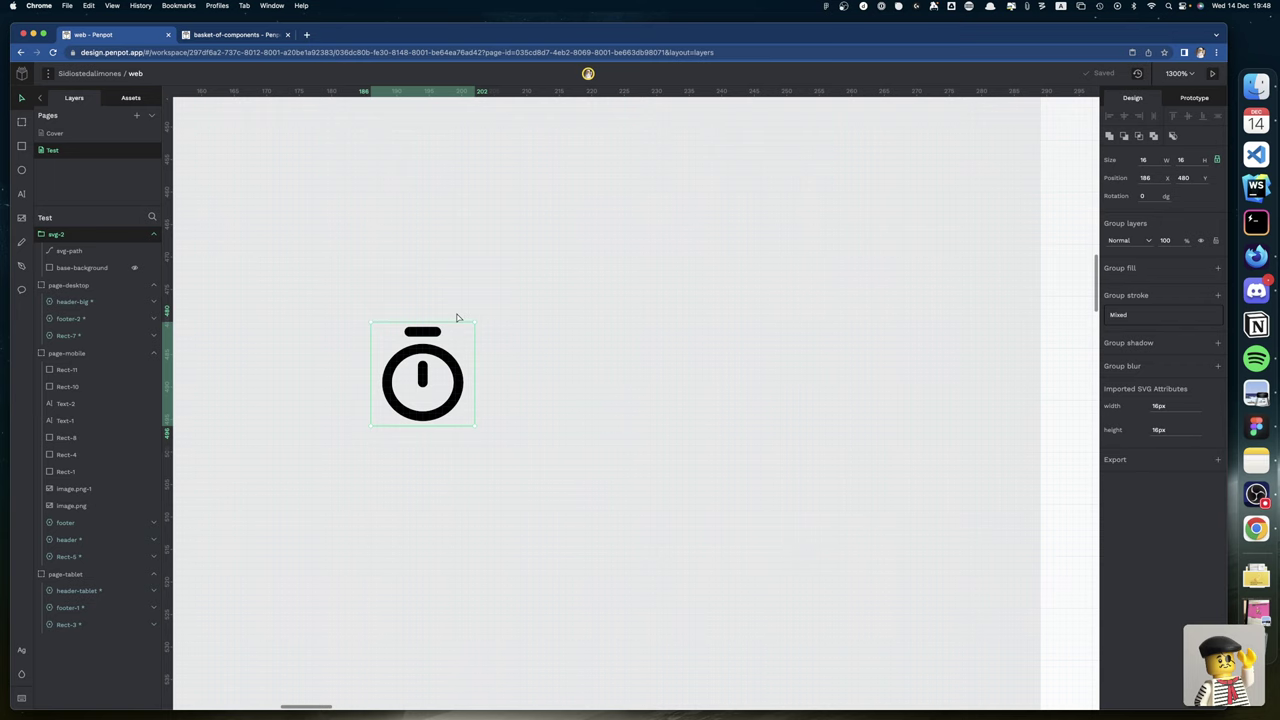
# Move the timer icon onto the right end of the orange rectangle on the mobile page's Yoda card.
pyautogui.hotkey('shift', '1')
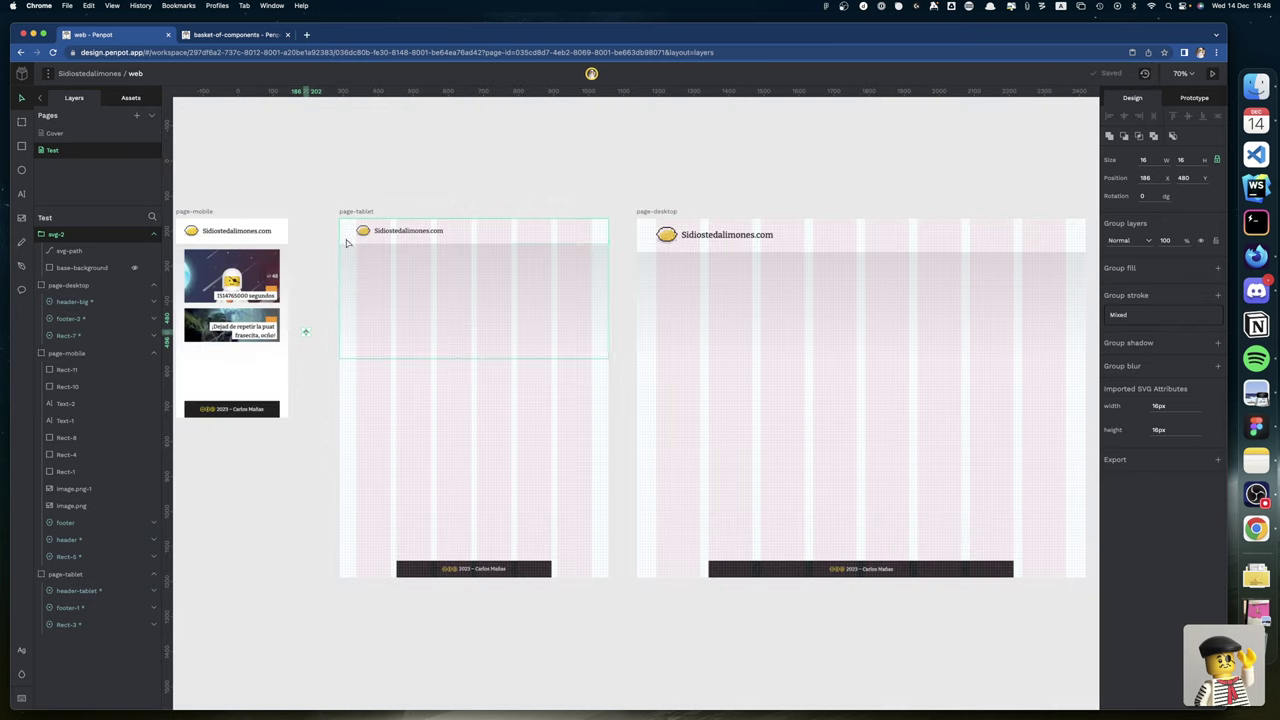
pyautogui.scroll(-1, 418, 326)
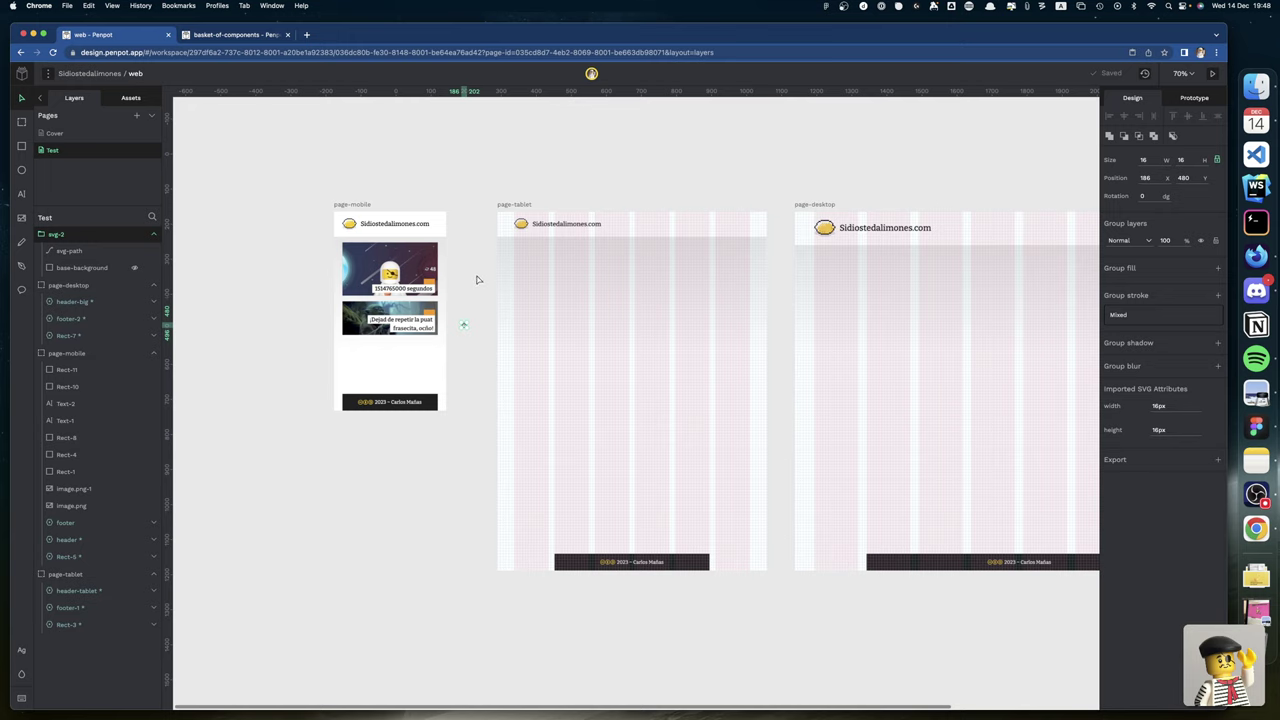
pyautogui.click(479, 278)
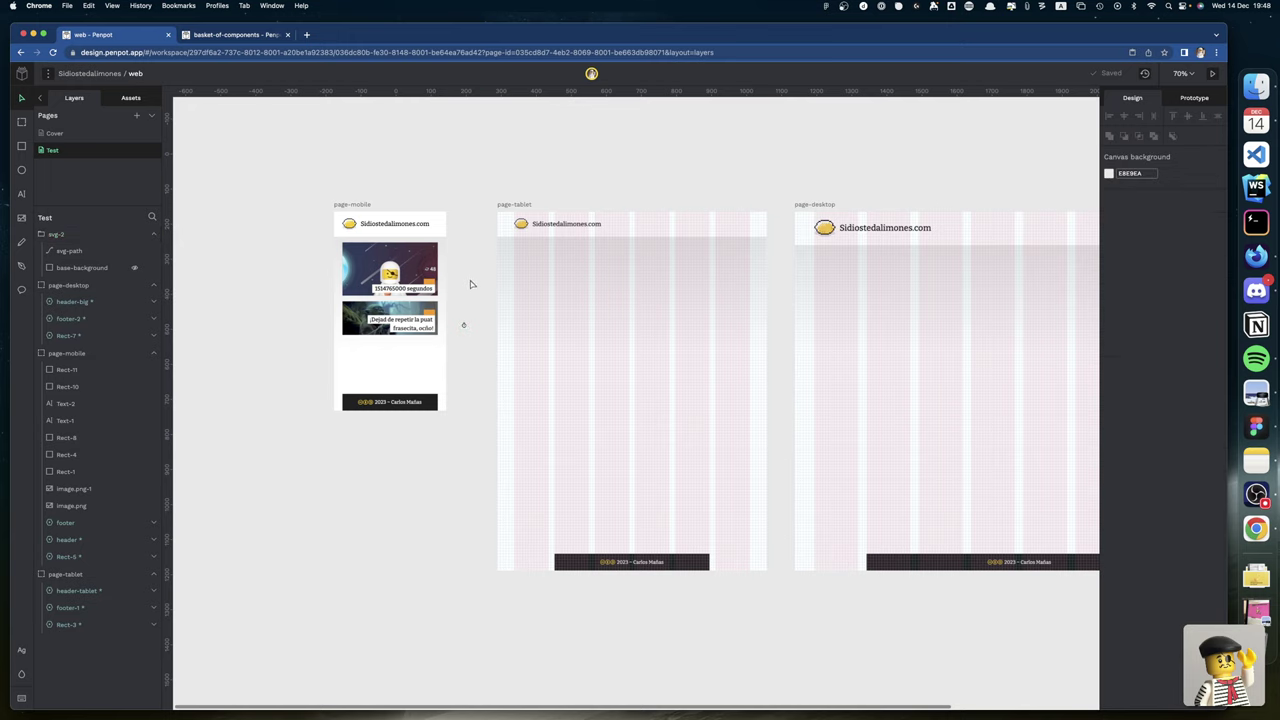
pyautogui.scroll(-1, 463, 288)
pyautogui.scroll(10, 463, 288)
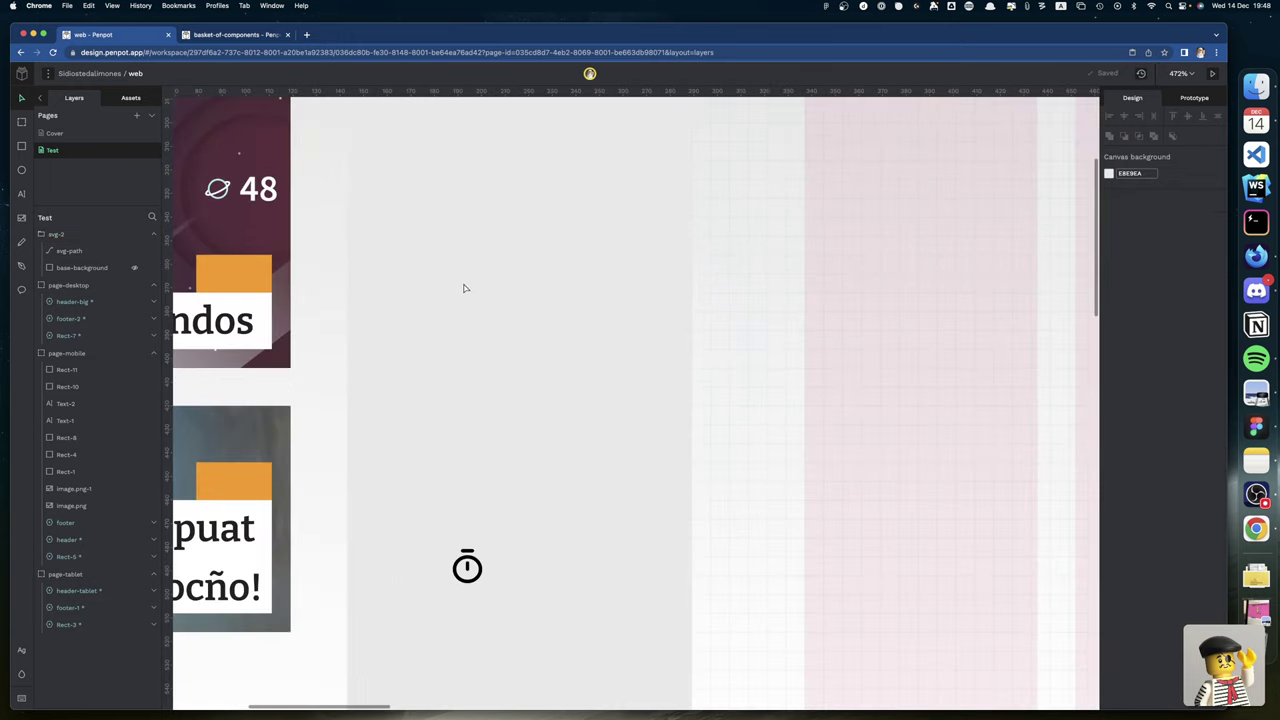
pyautogui.scroll(-1, 457, 346)
pyautogui.hscroll(-5, 453, 338)
pyautogui.scroll(-3, 453, 338)
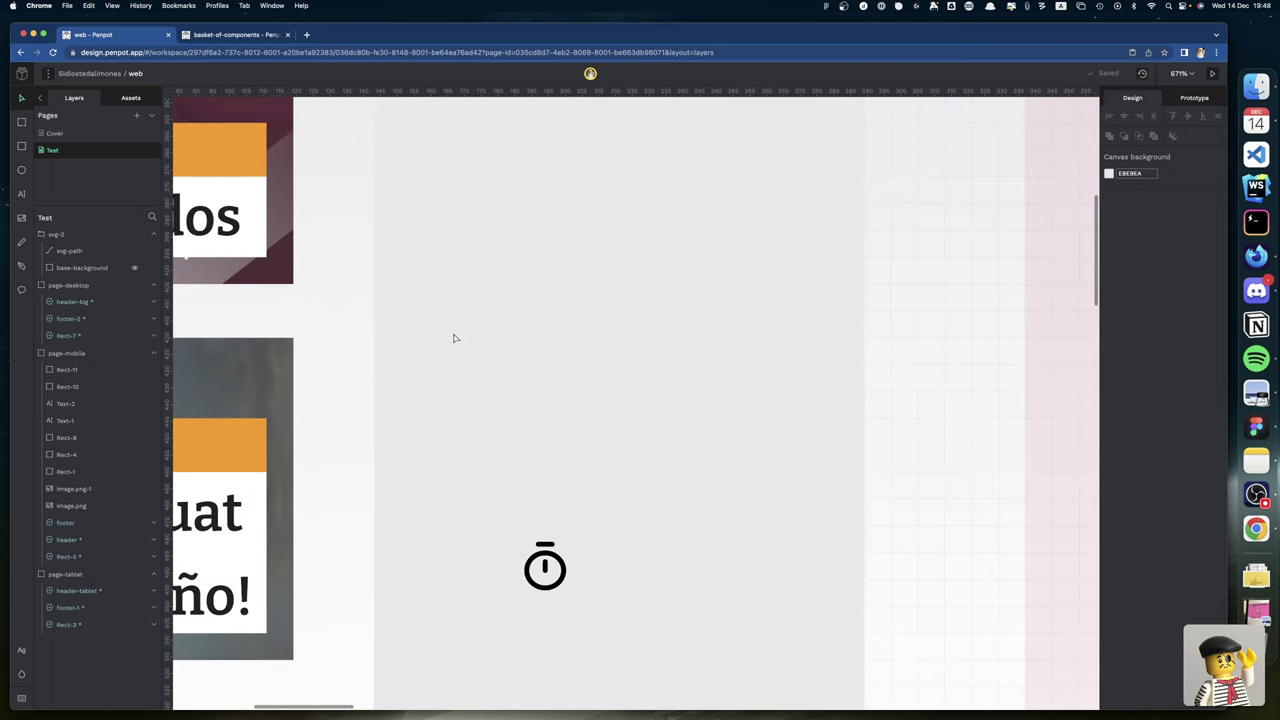
pyautogui.moveTo(632, 557); pyautogui.dragTo(320, 435)
pyautogui.click(320, 435)
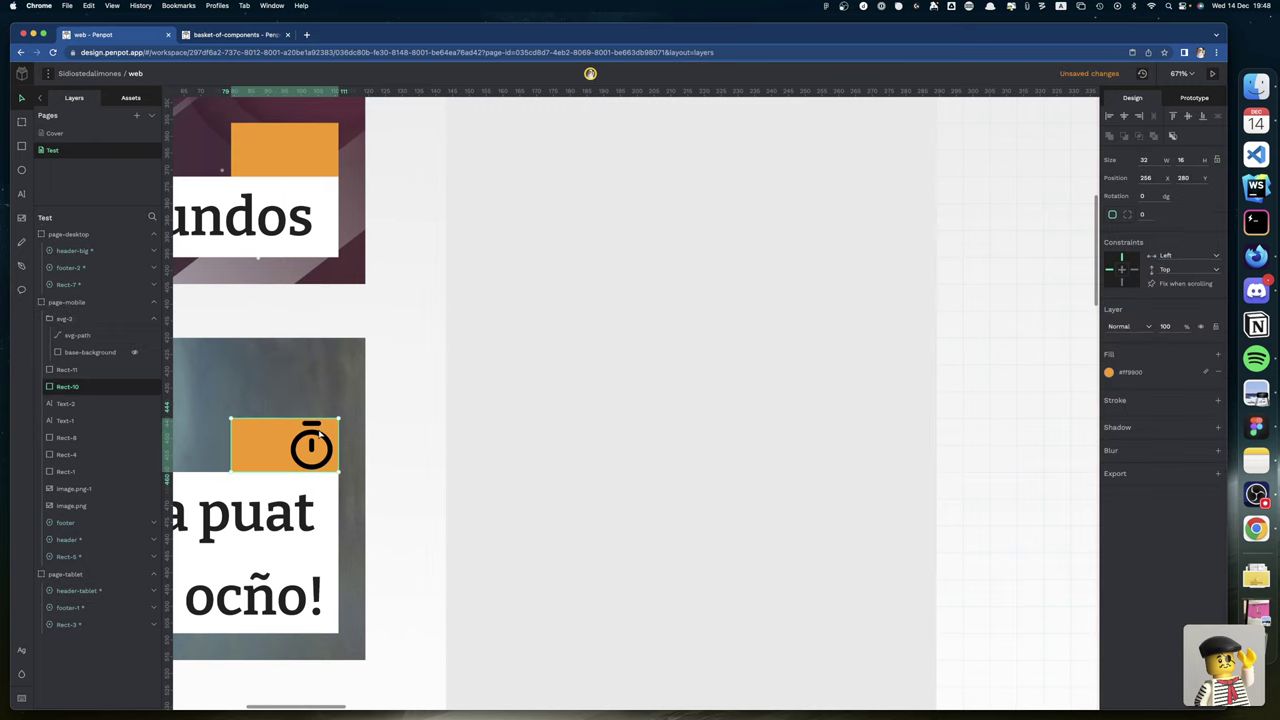
pyautogui.hscroll(-1, 583, 460)
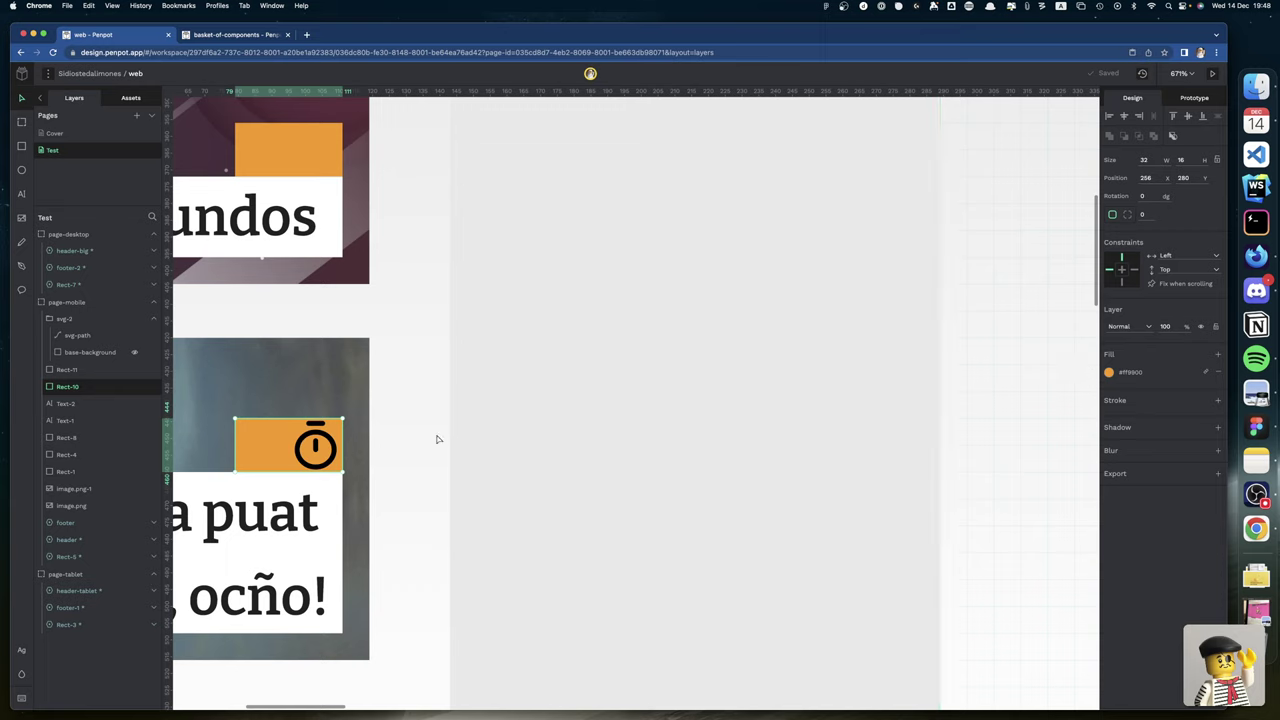
# Set the stroke color of the timer icon's svg-path layer to white (fff).
pyautogui.click(315, 443)
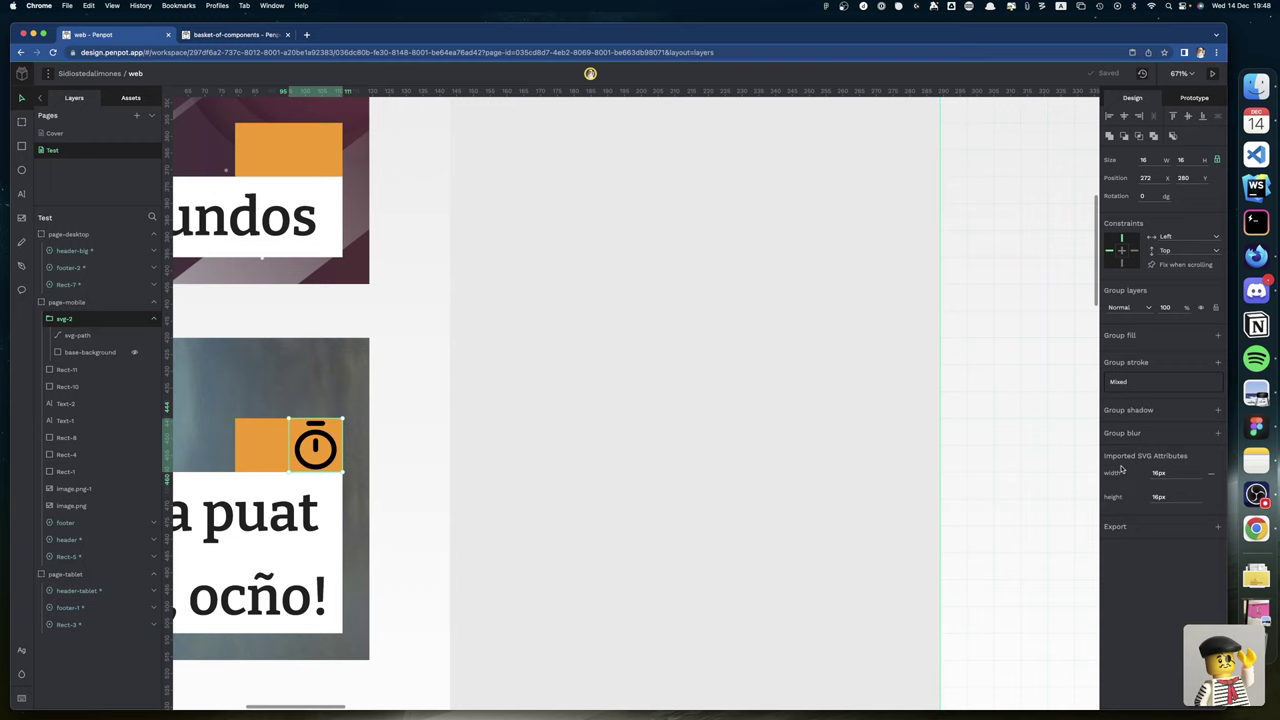
pyautogui.click(77, 335)
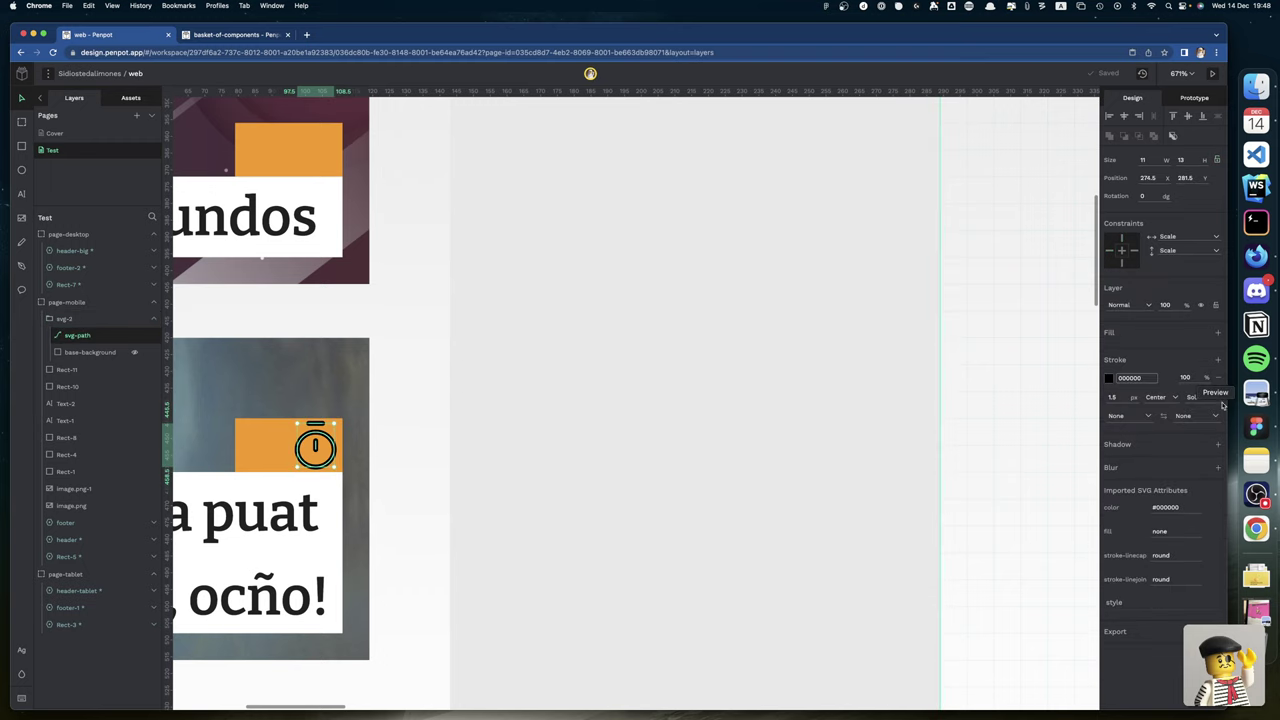
pyautogui.click(1124, 378)
pyautogui.doubleClick(1124, 378)
pyautogui.write('fff')
pyautogui.press('Return')
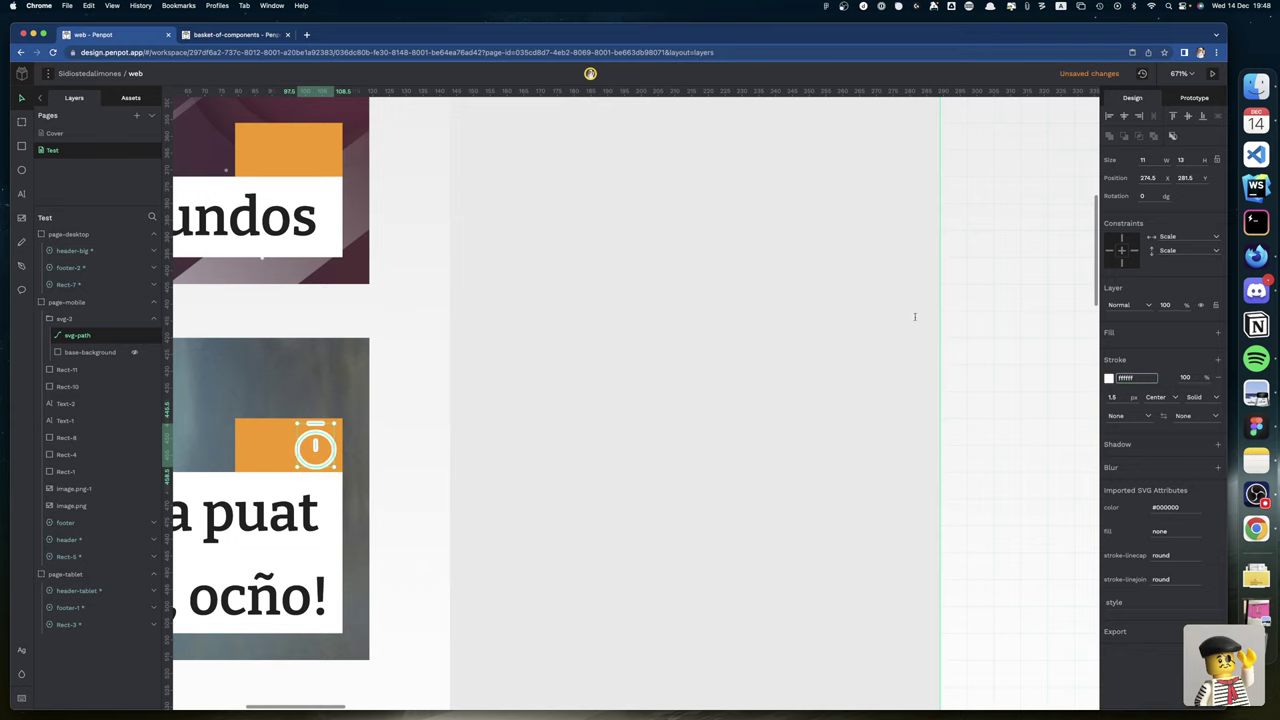
pyautogui.press('Escape')
# Narrow the Yoda card's orange rectangle from its left edge to a 16 × 16 square behind the timer icon.
pyautogui.hscroll(-3, 594, 378)
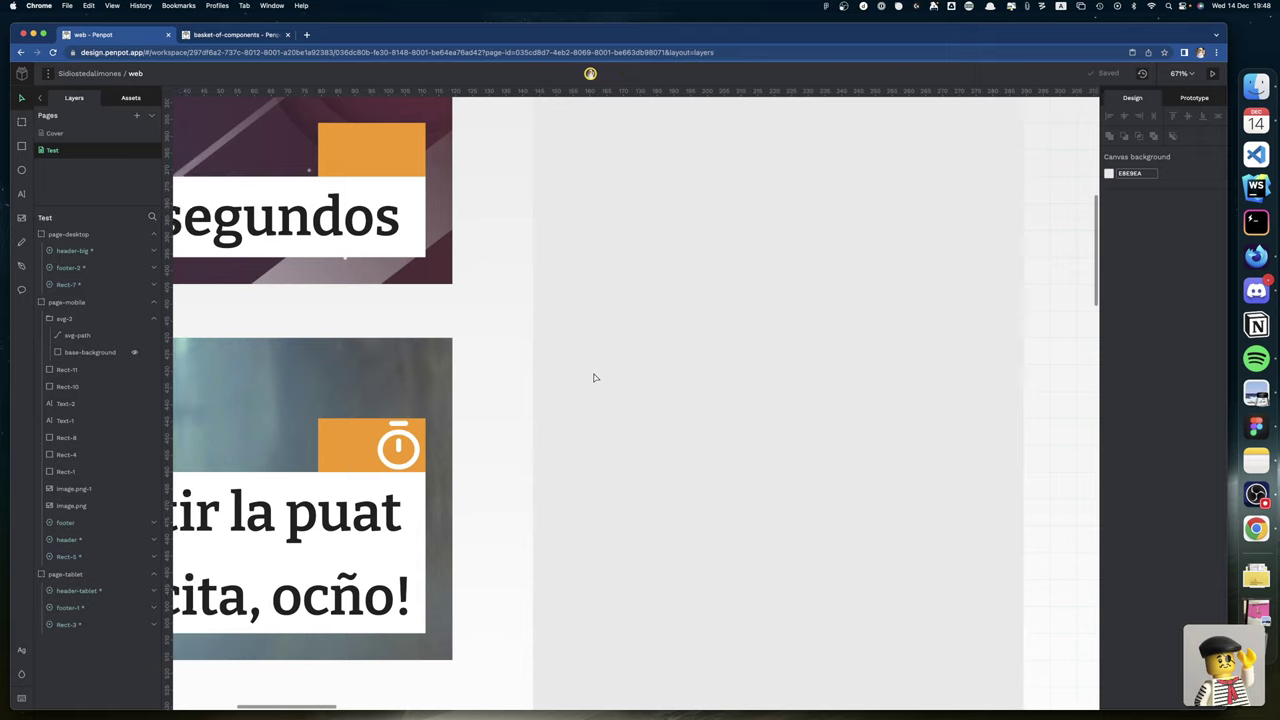
pyautogui.hscroll(-10, 594, 378)
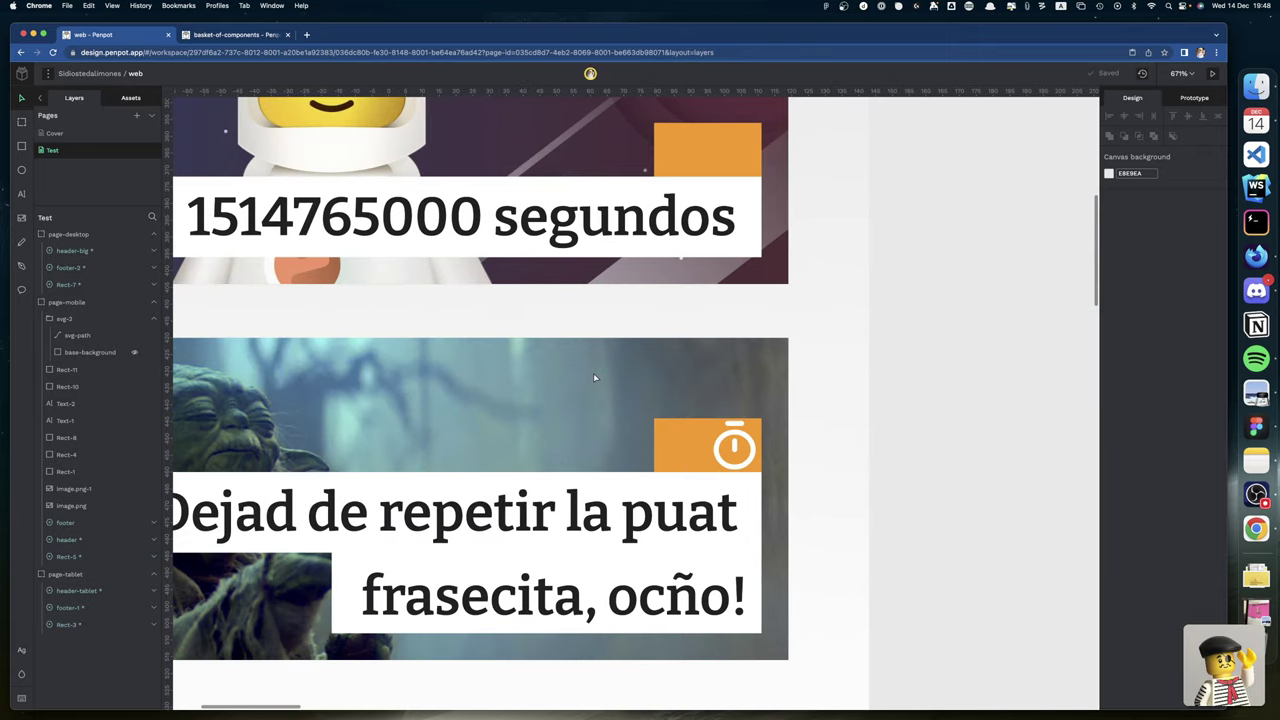
pyautogui.click(662, 440)
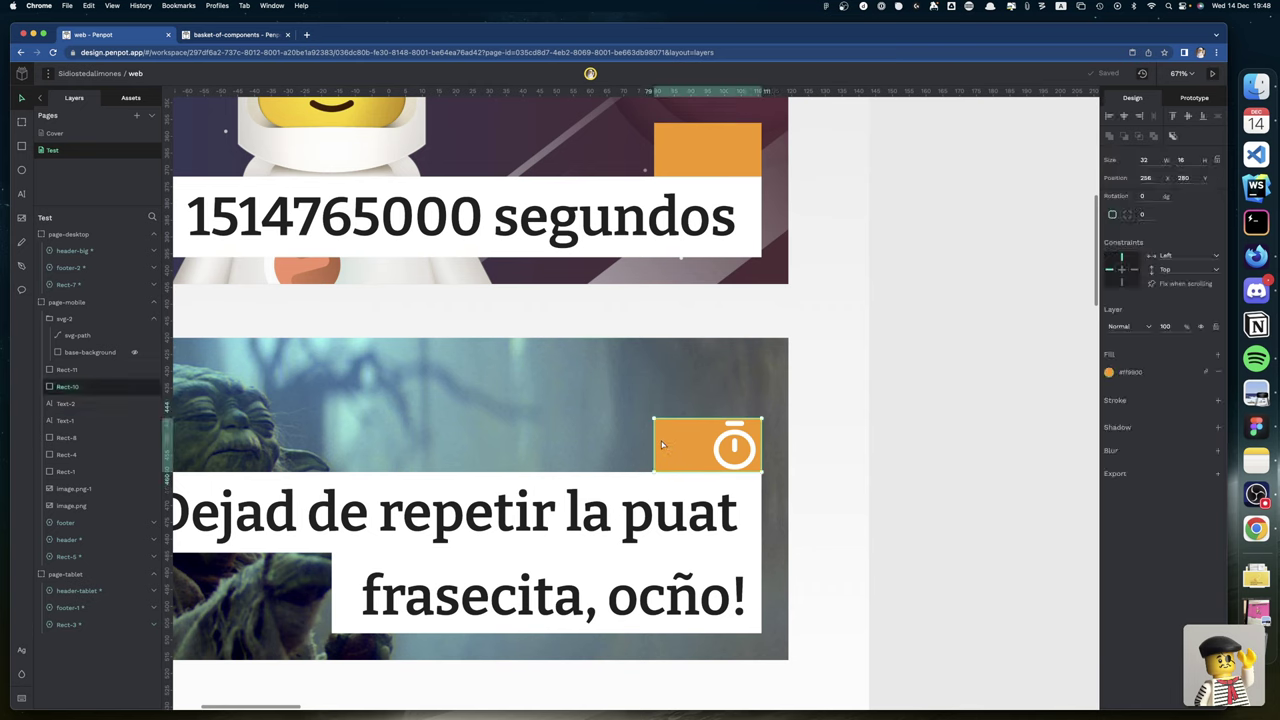
pyautogui.moveTo(655, 440); pyautogui.dragTo(708, 440)
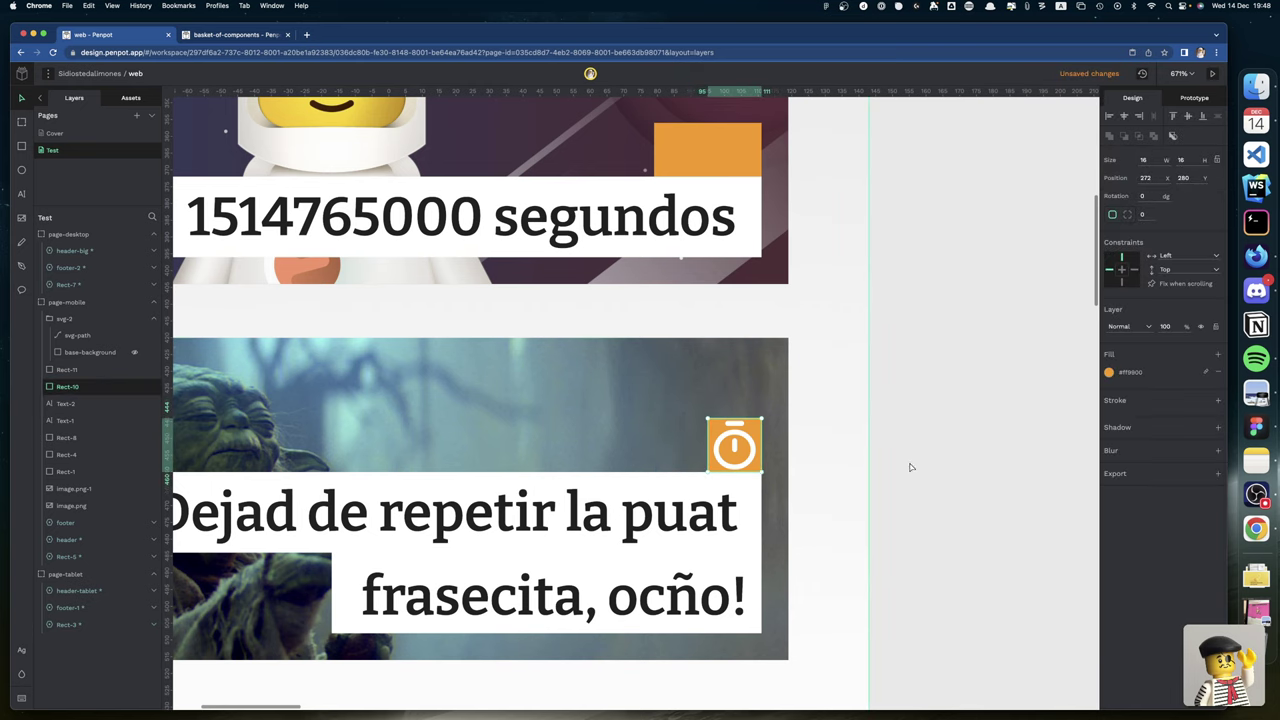
pyautogui.click(855, 452)
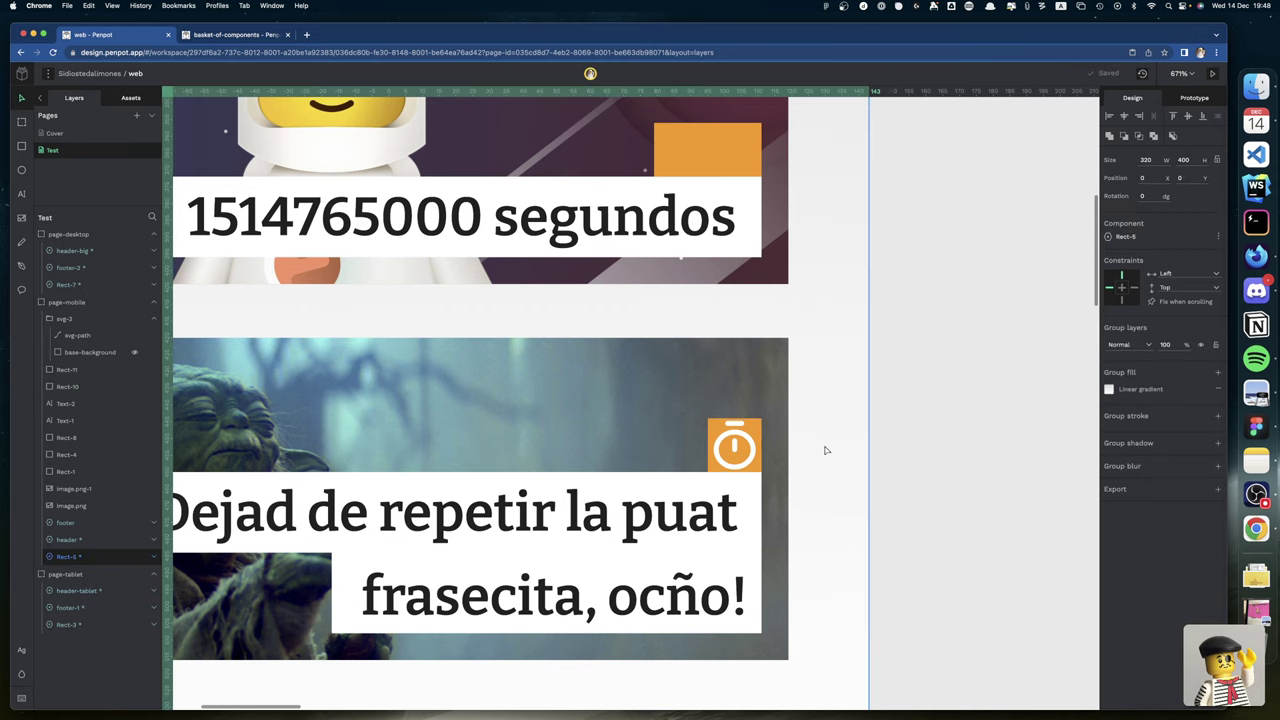
# Review the mobile page's cards and delete the timer icon from the Yoda card.
pyautogui.hotkey('shift', '1')
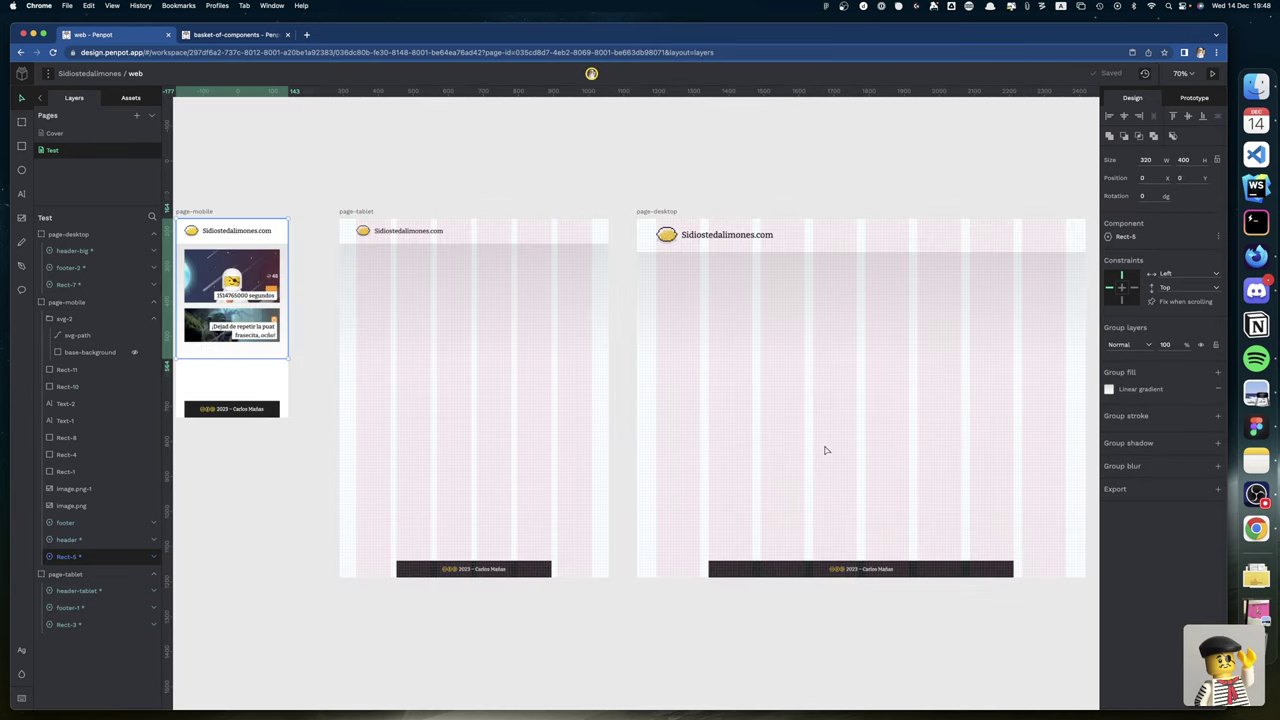
pyautogui.hscroll(-5, 643, 420)
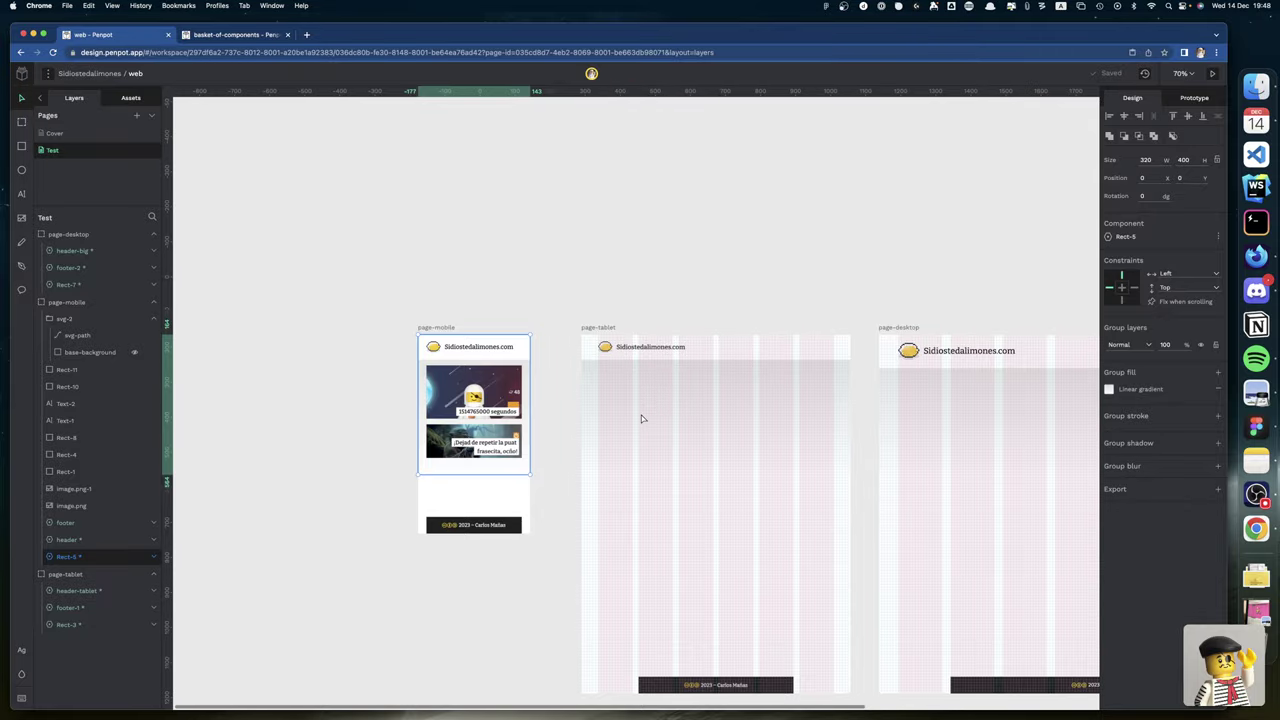
pyautogui.hotkey('shift', '2')
pyautogui.click(853, 442)
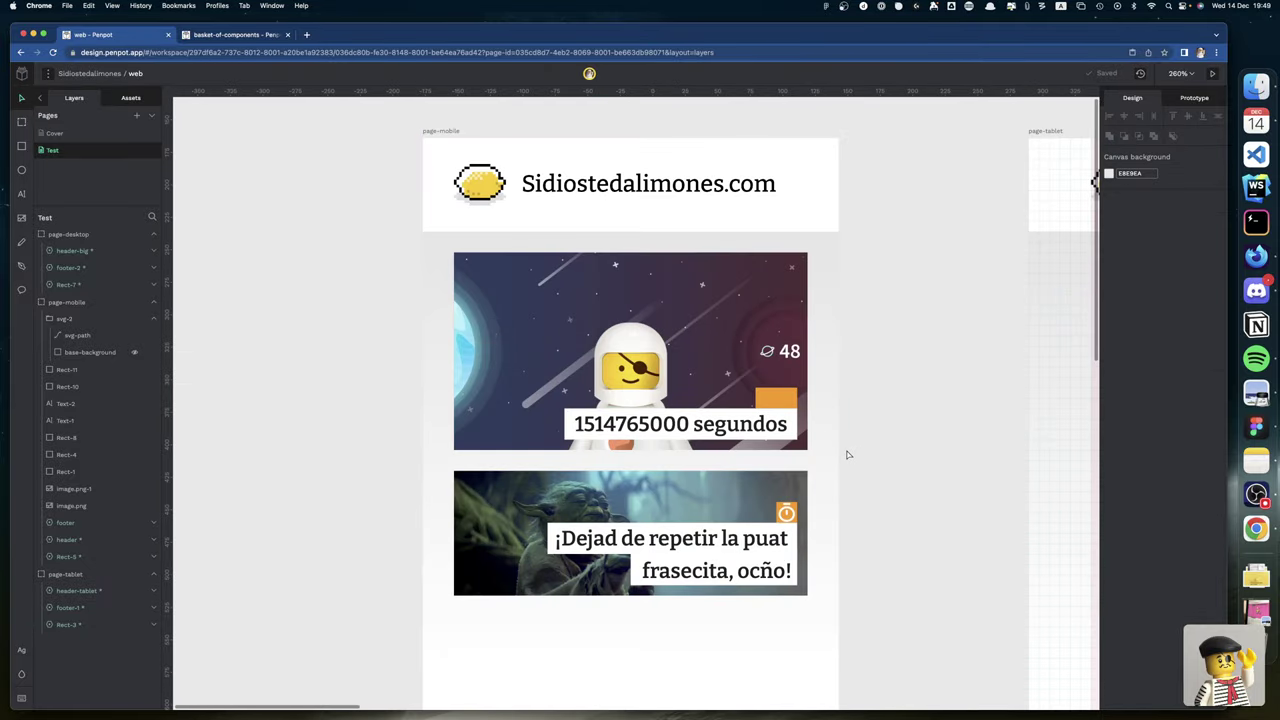
pyautogui.scroll(-1, 830, 470)
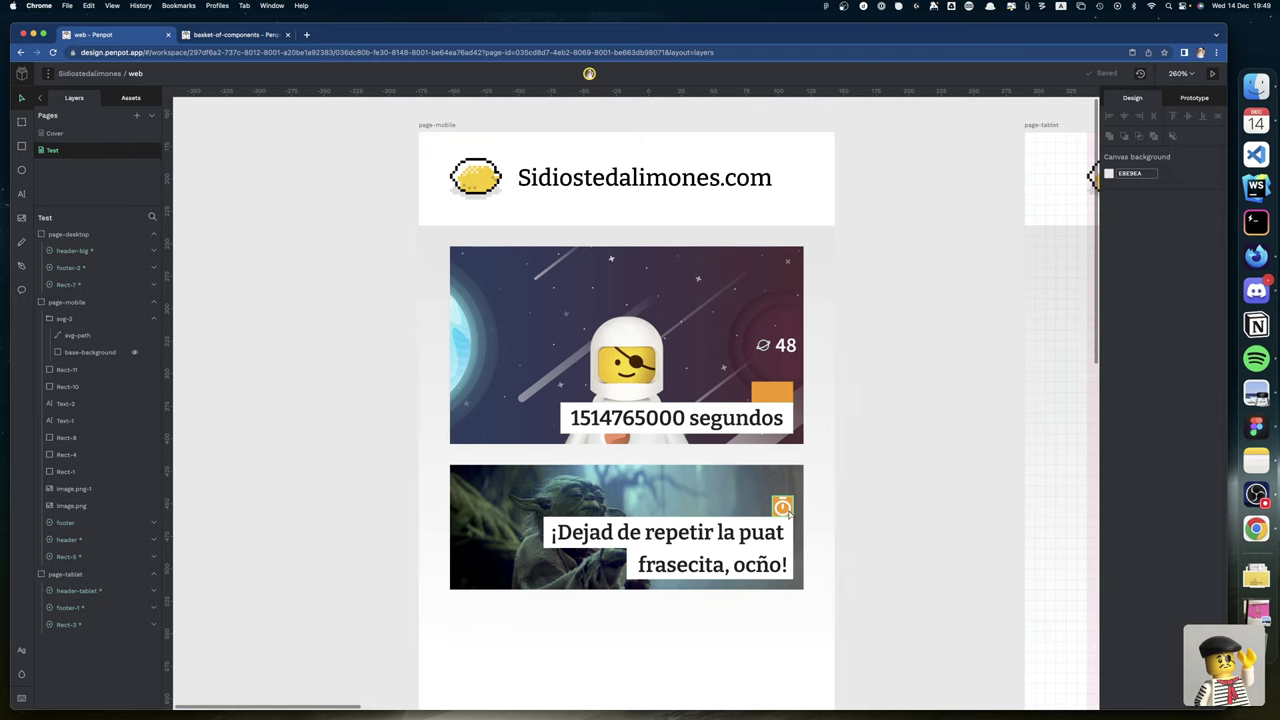
pyautogui.click(784, 508)
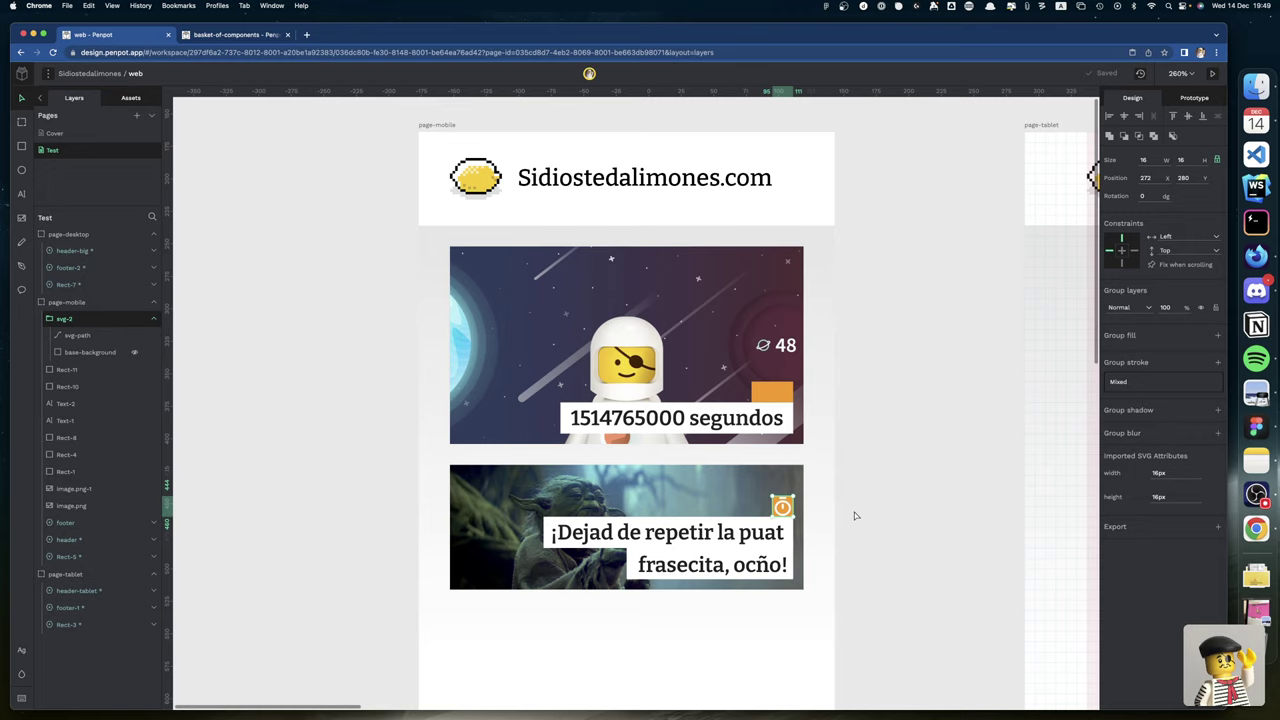
pyautogui.press('Delete')
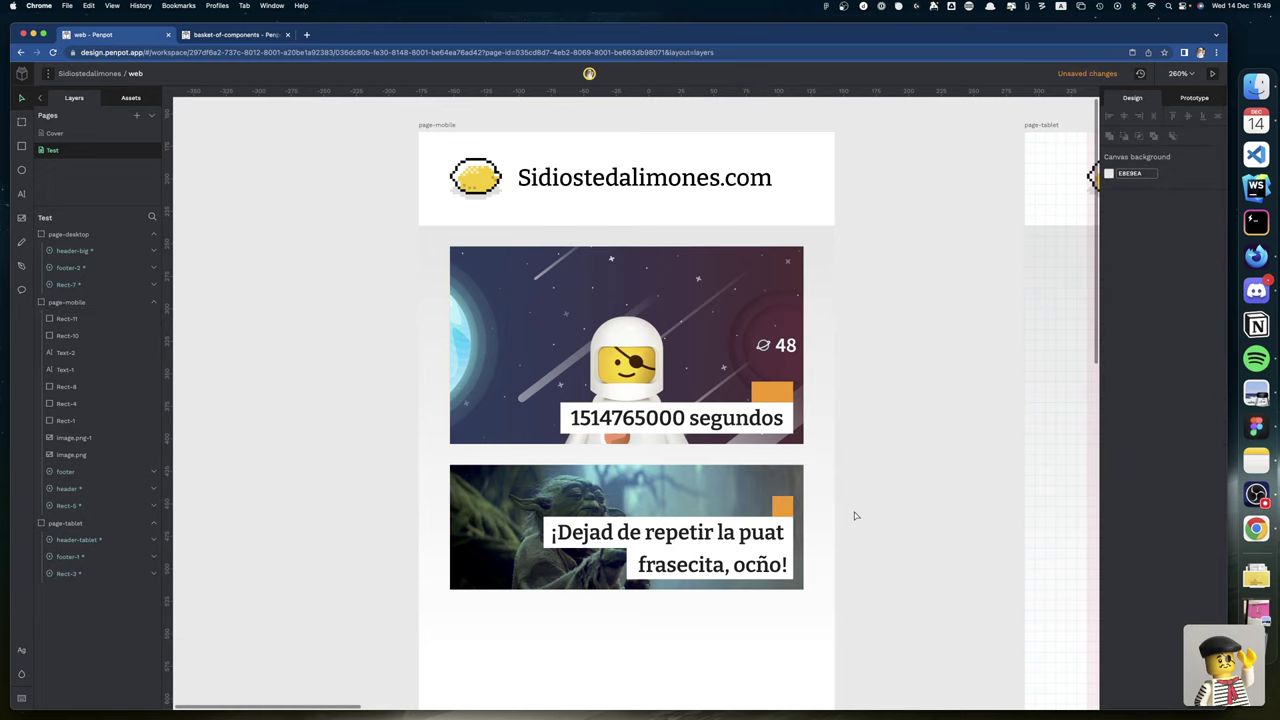
# Add a text layer reading "5 min" on the empty canvas beside the mobile page's first card.
pyautogui.click(772, 394)
pyautogui.press('t')
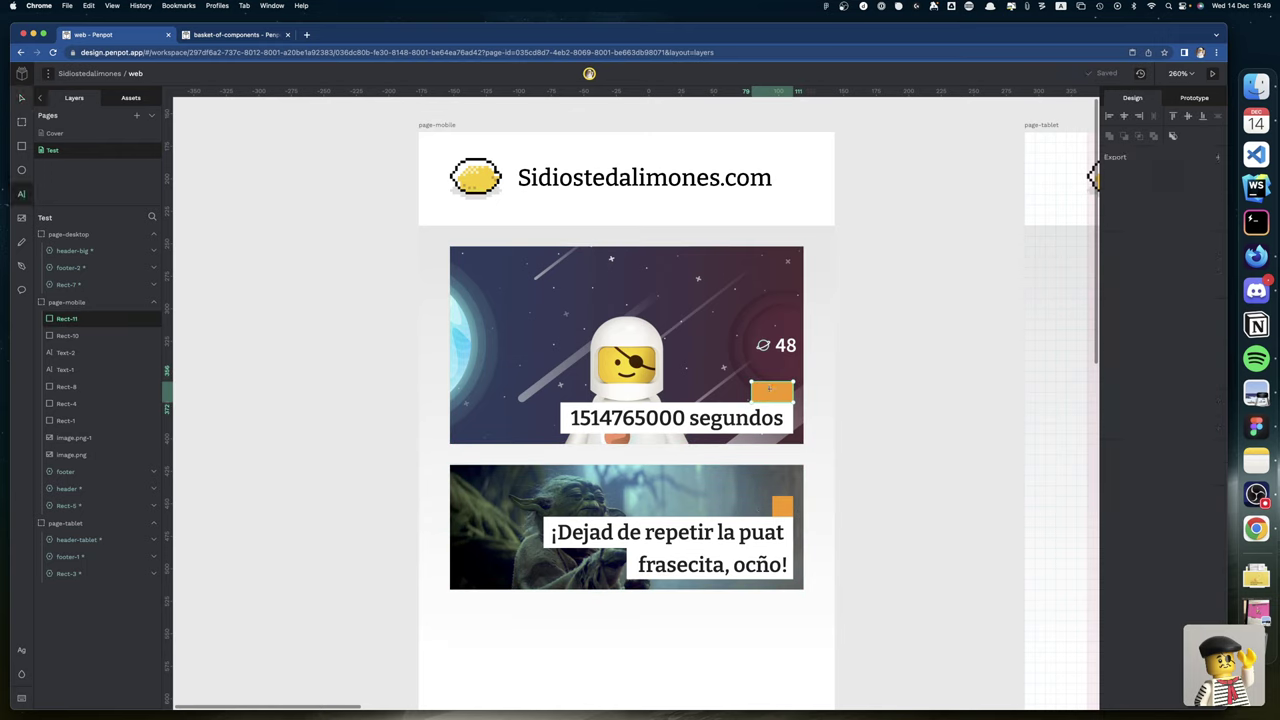
pyautogui.click(865, 389)
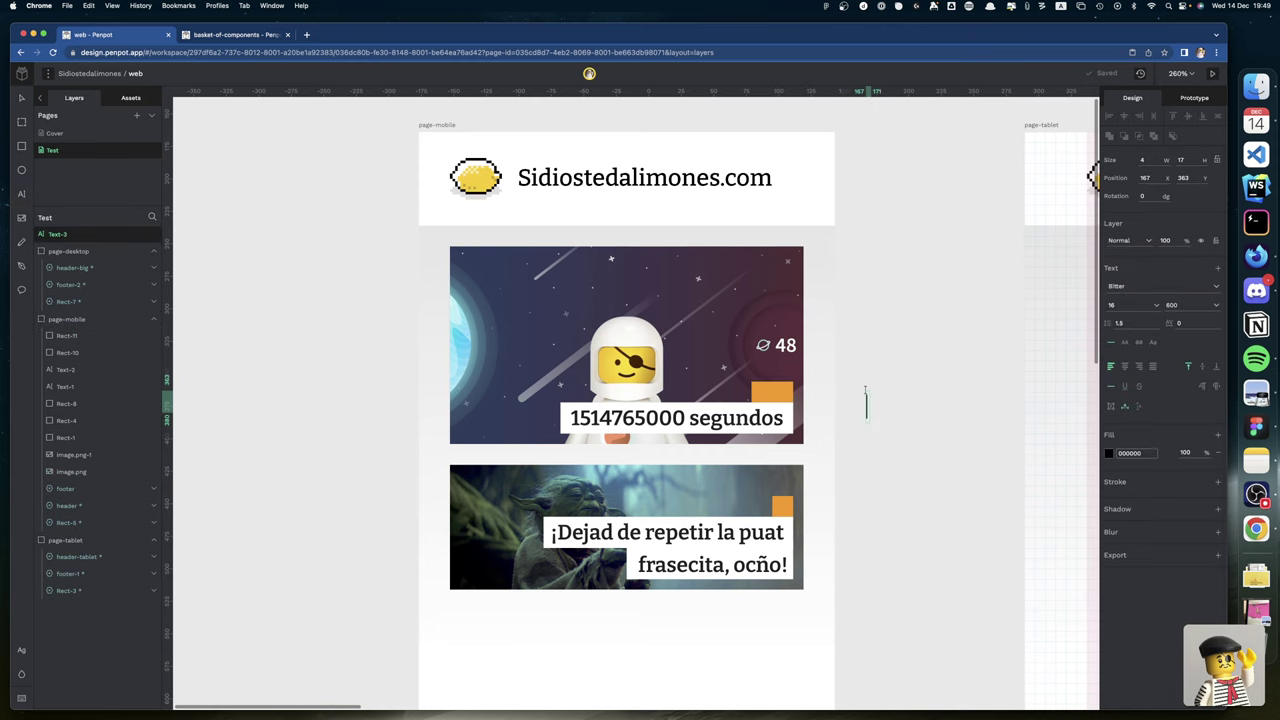
pyautogui.write('5 min')
# Set the "5 min" text's font size to 14 and its line height to 1.14.
pyautogui.moveTo(866, 400); pyautogui.dragTo(884, 433)
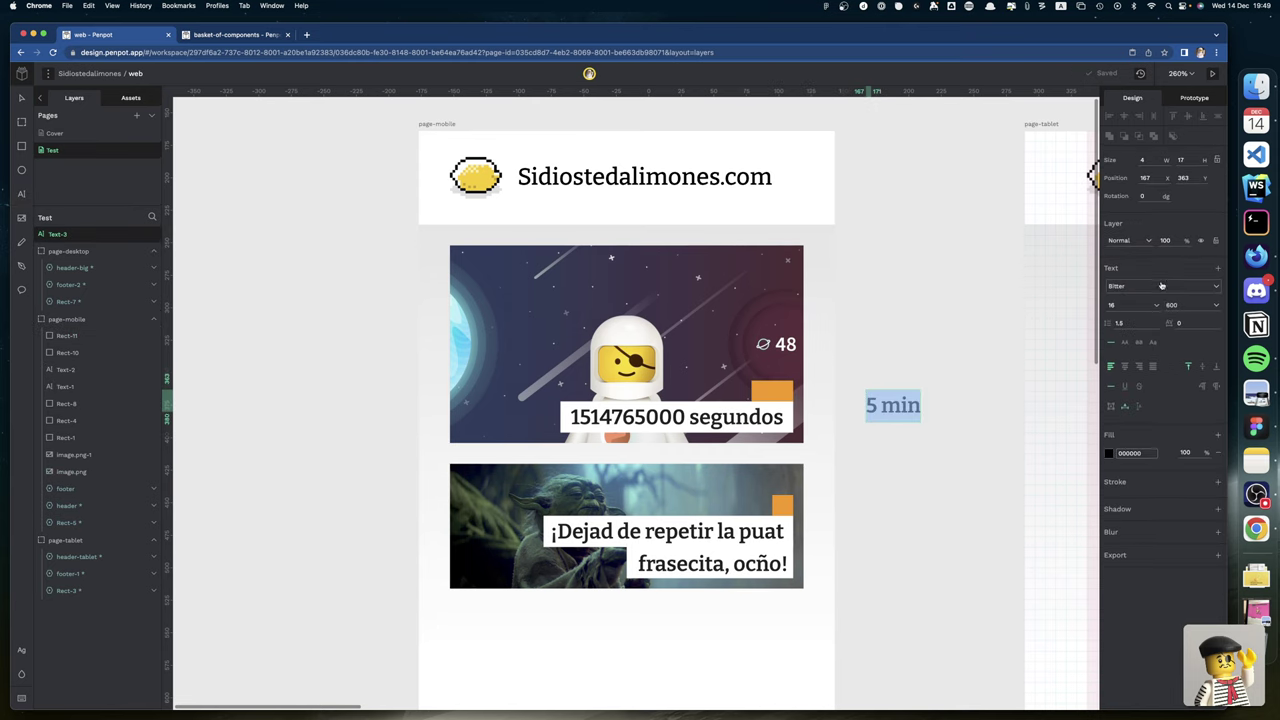
pyautogui.click(1125, 305)
pyautogui.press('BackSpace')
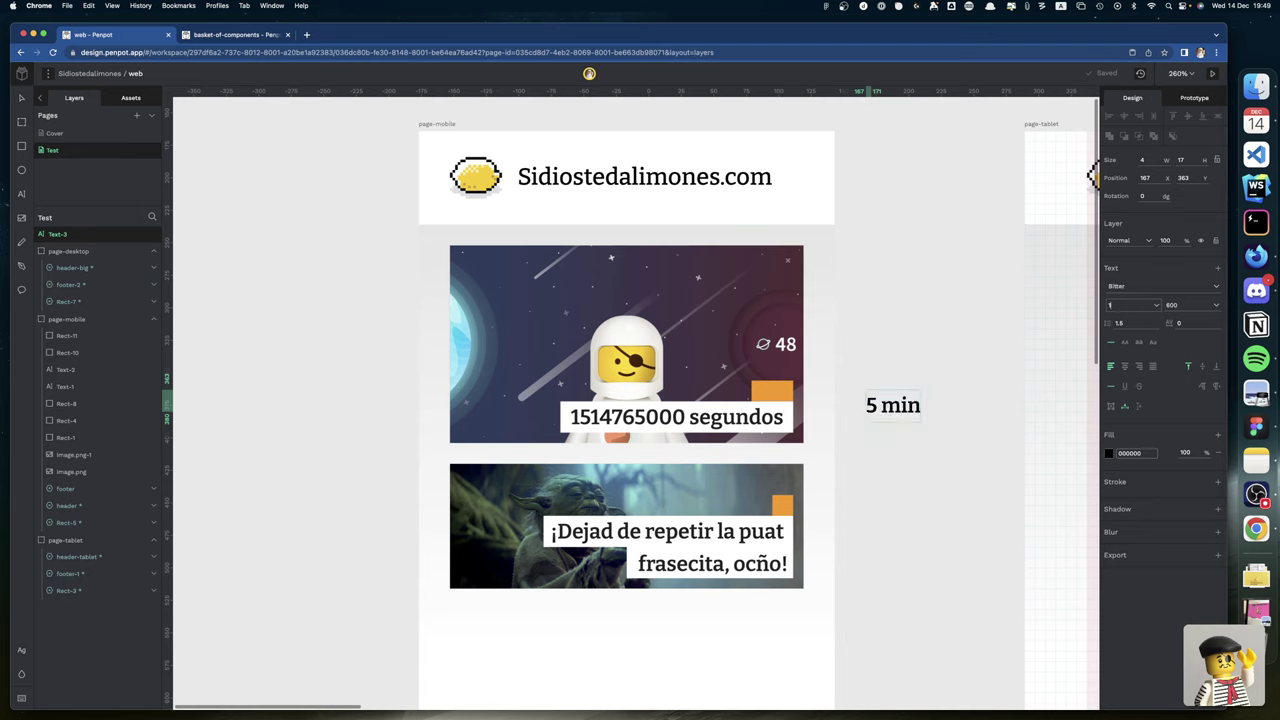
pyautogui.write('4')
pyautogui.press('Return')
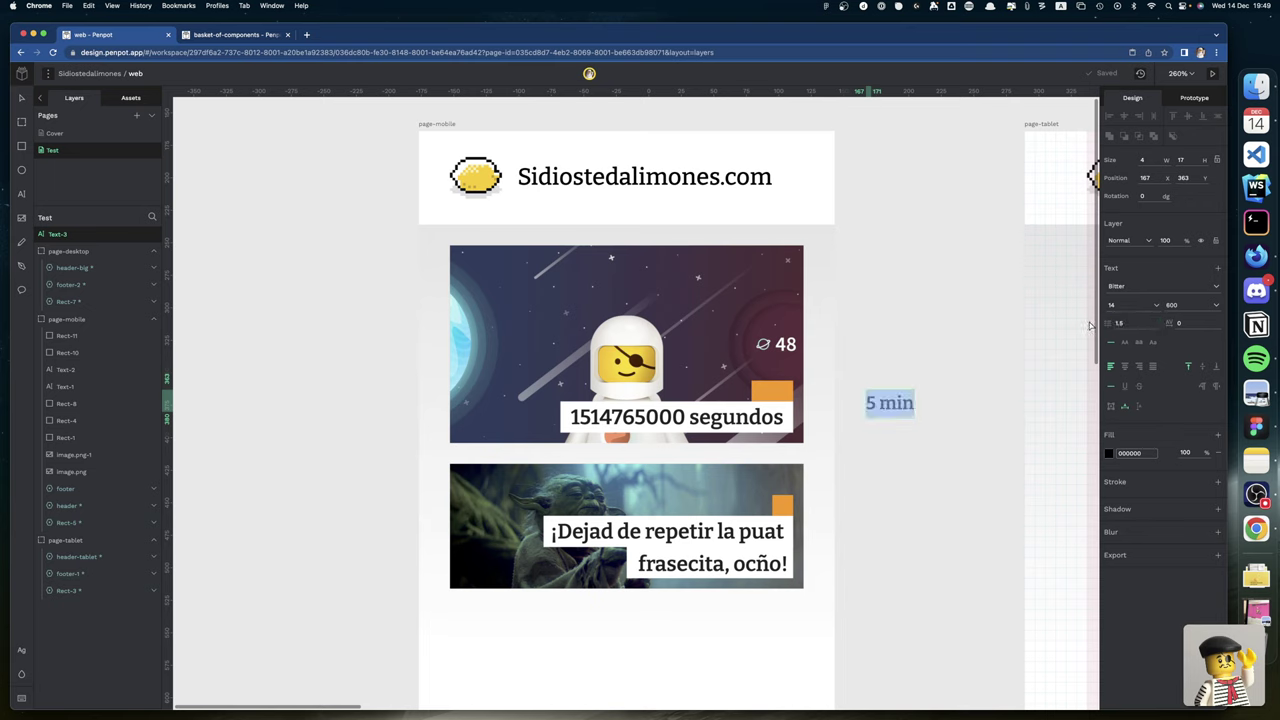
pyautogui.click(1132, 323)
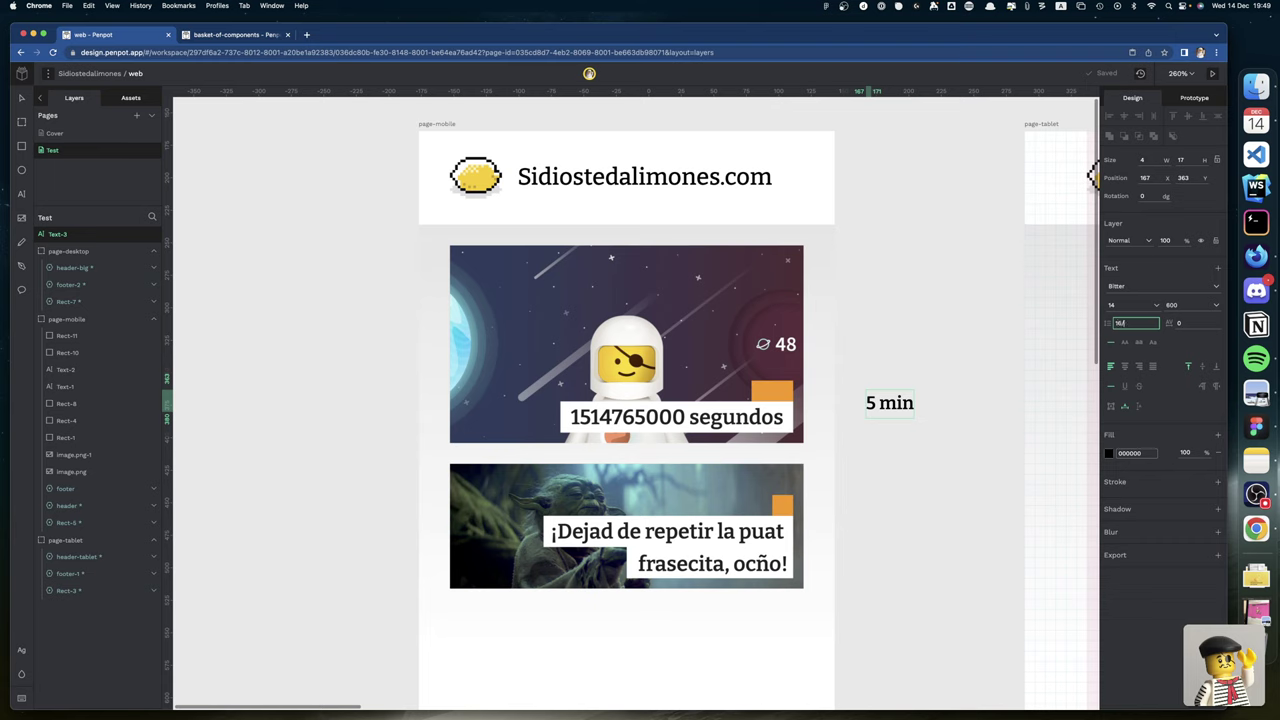
pyautogui.press('Return')
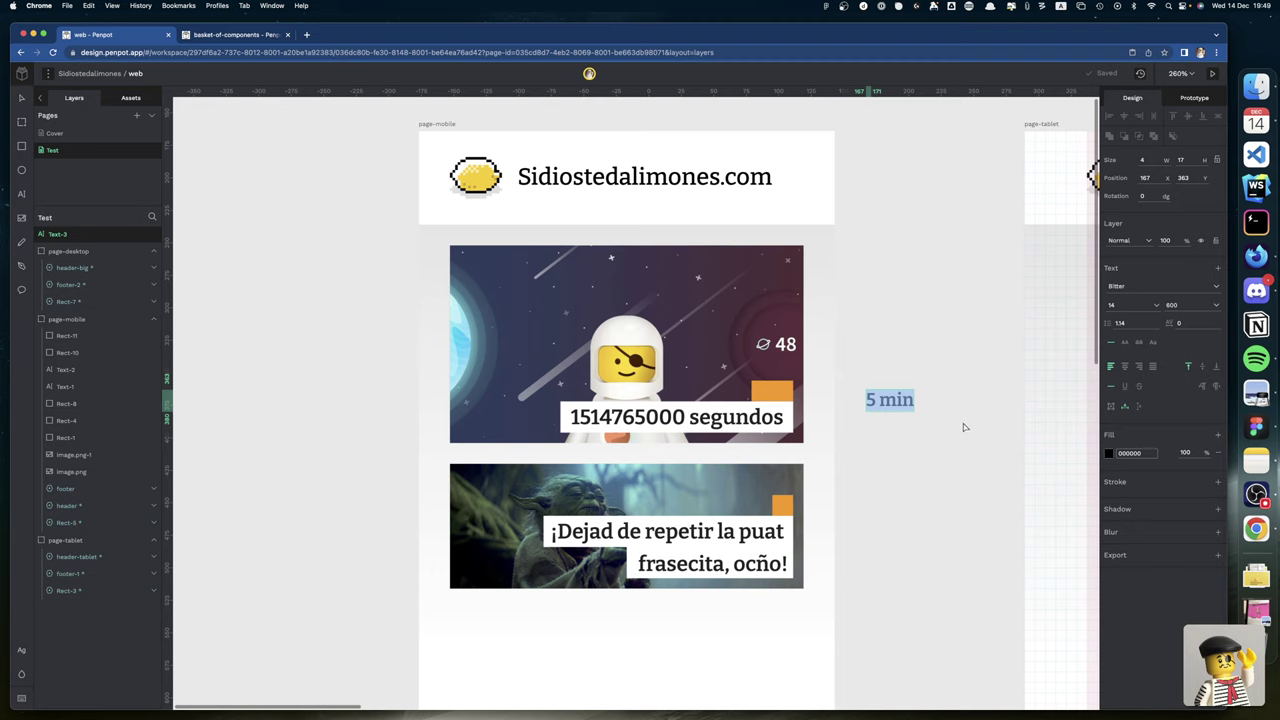
# Set the "5 min" text box's height to 16 and switch its resizing to auto height.
pyautogui.click(1185, 160)
pyautogui.write('16')
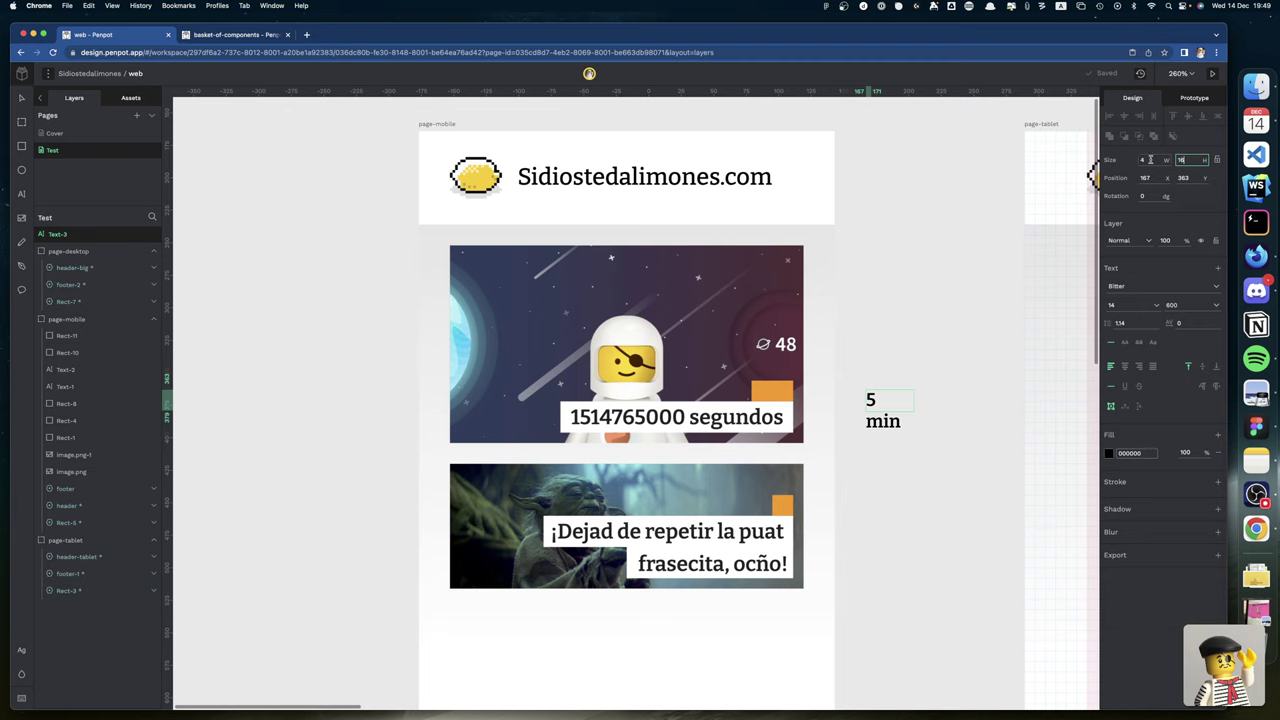
pyautogui.click(1139, 405)
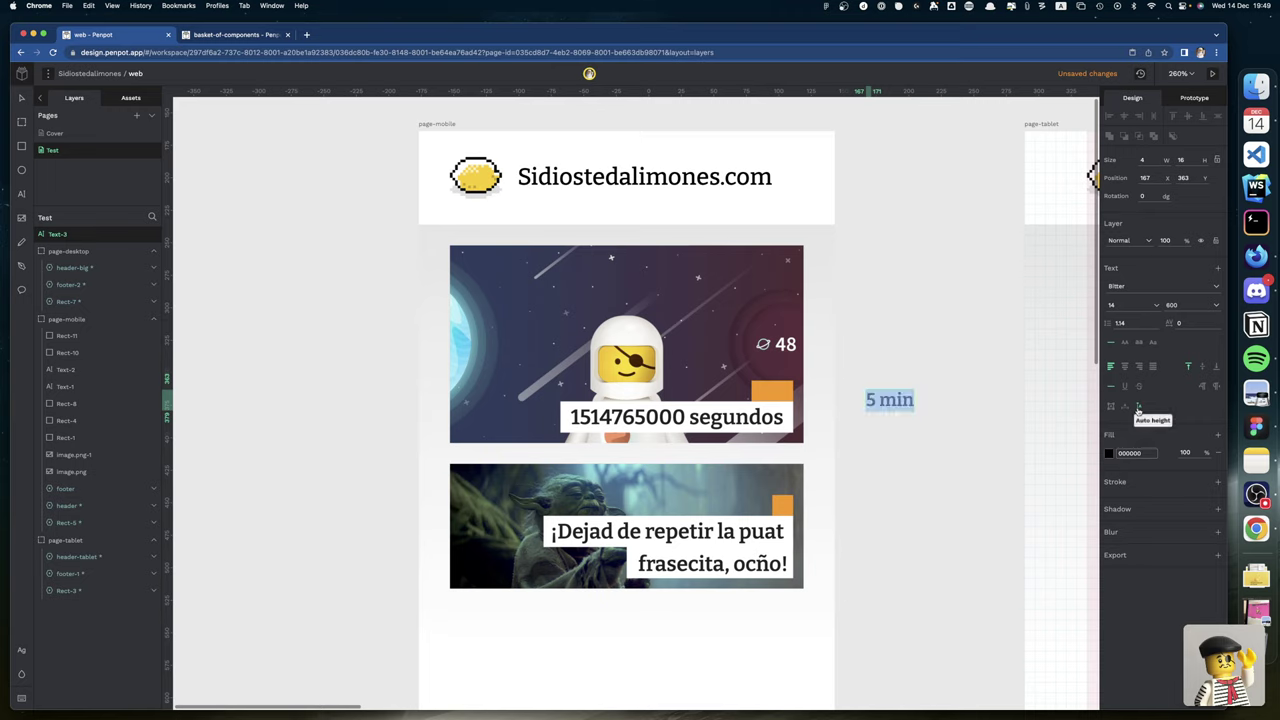
pyautogui.press('Escape')
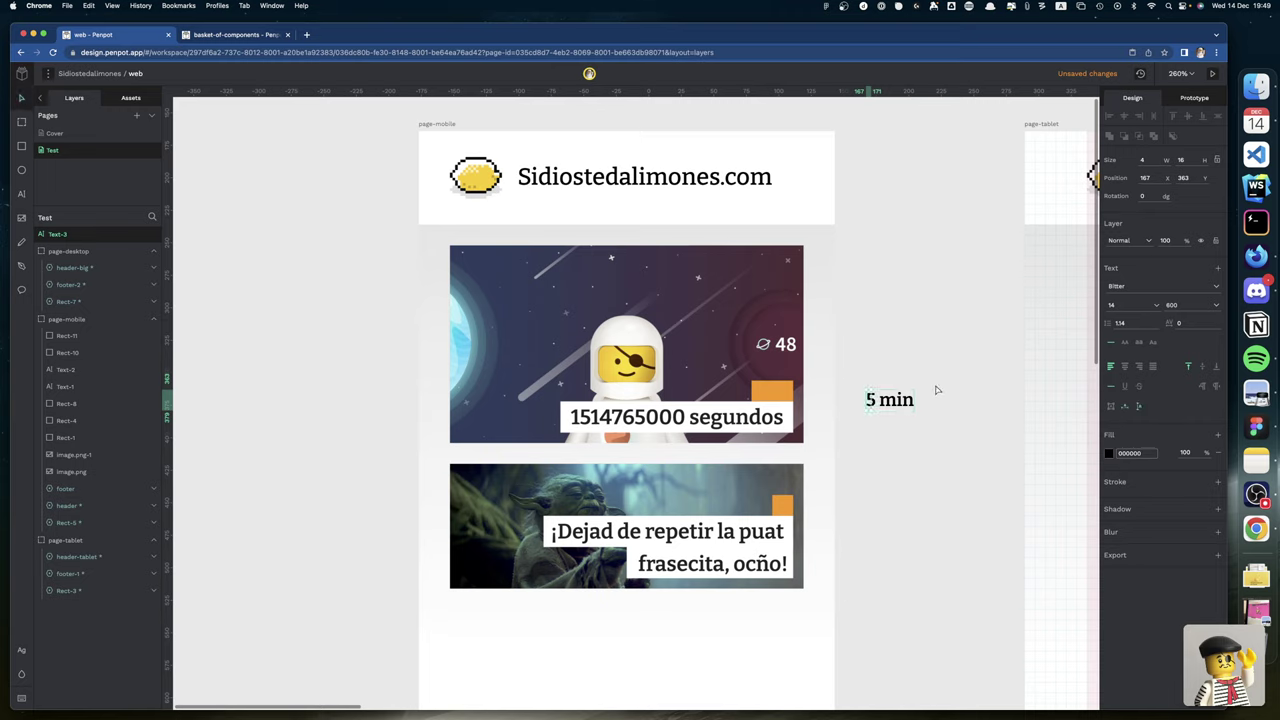
pyautogui.click(845, 416)
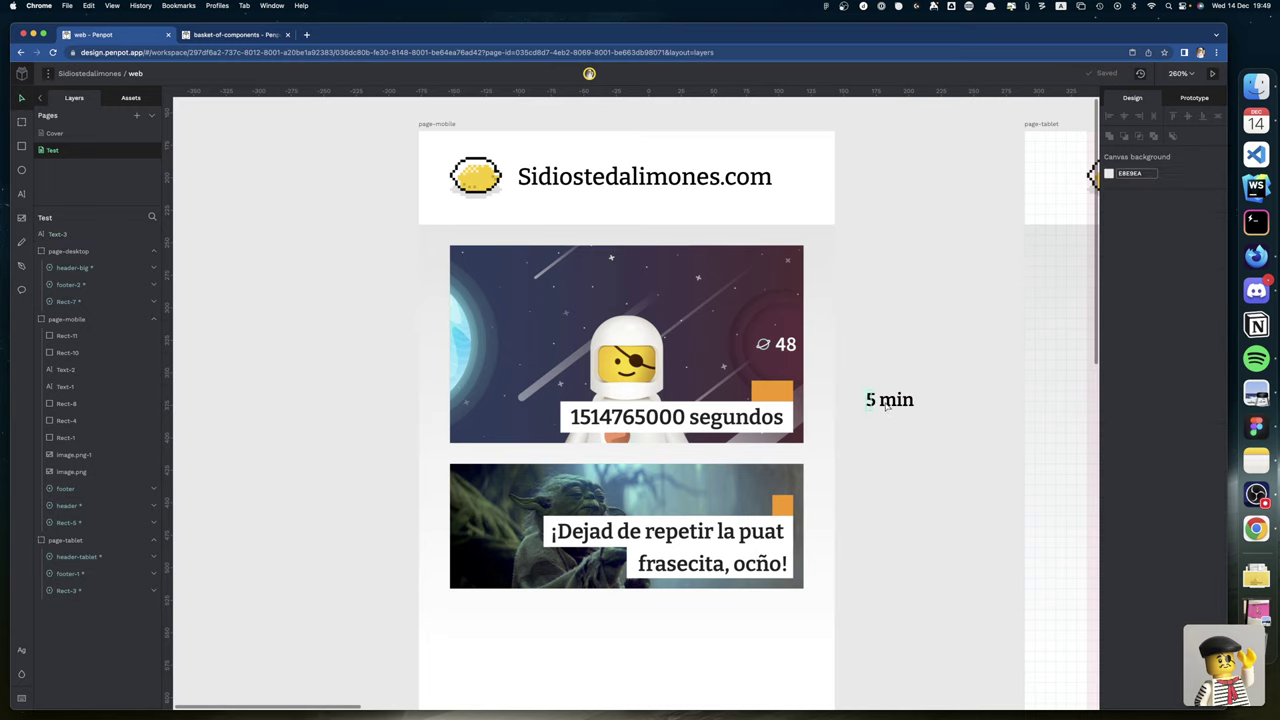
# Switch the "5 min" text's resizing to auto width and move it onto the first card's orange tag.
pyautogui.click(886, 405)
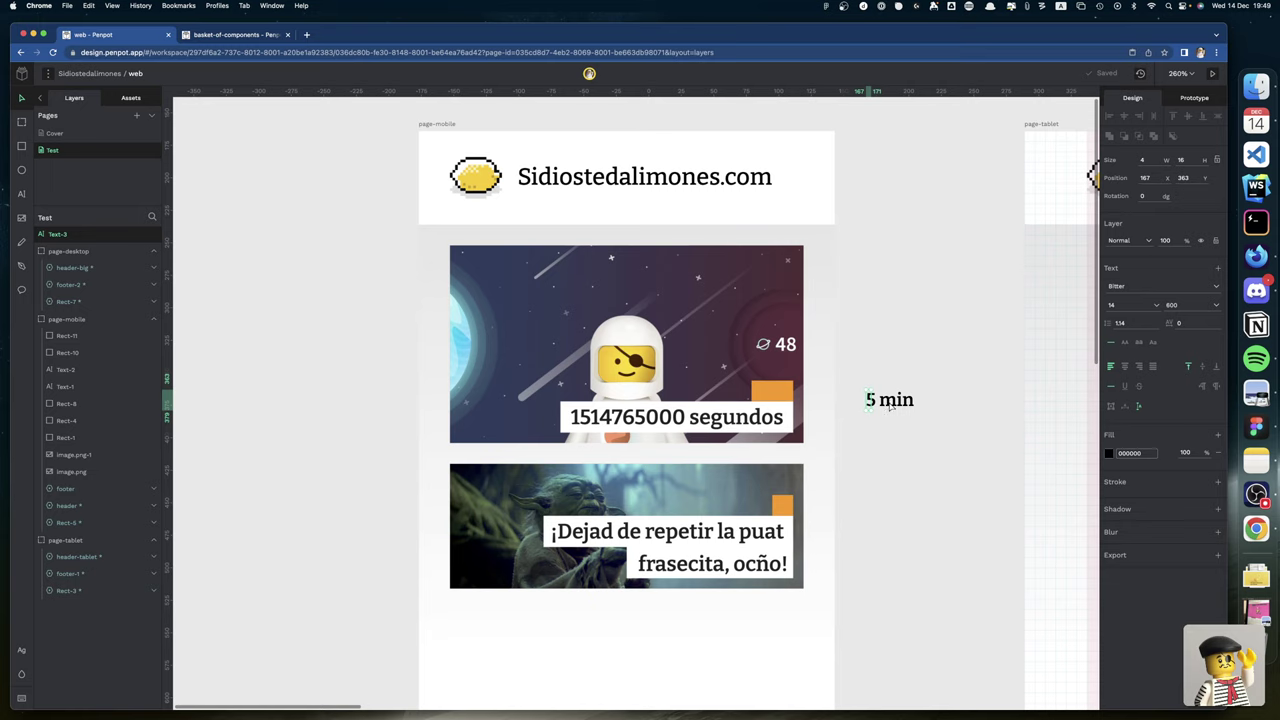
pyautogui.click(1124, 407)
pyautogui.click(841, 480)
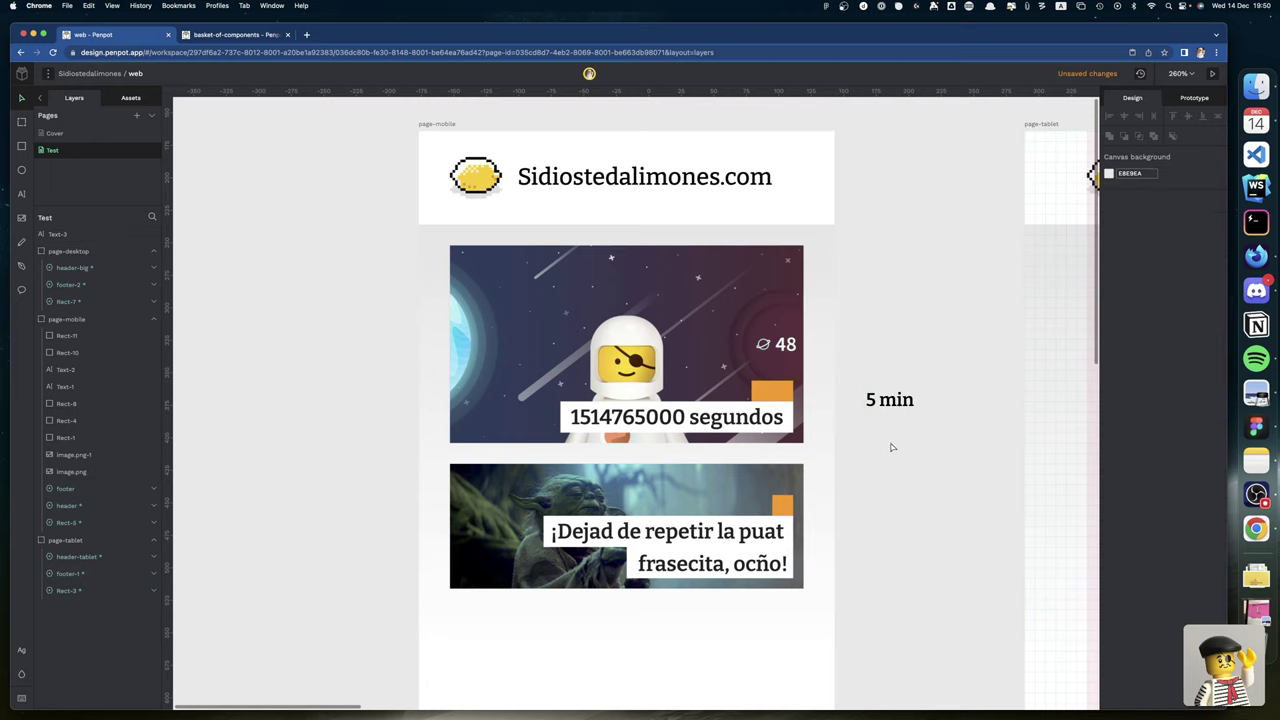
pyautogui.moveTo(889, 405); pyautogui.dragTo(766, 397)
pyautogui.click(785, 392)
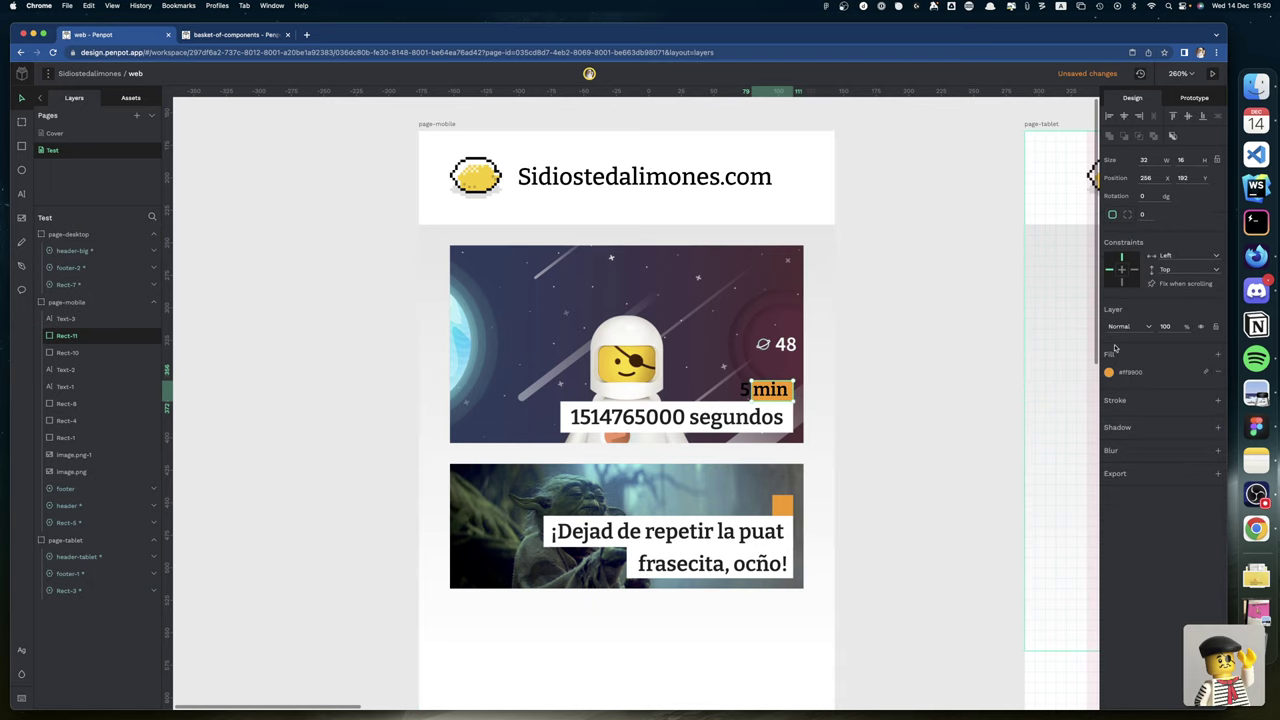
pyautogui.click(785, 390)
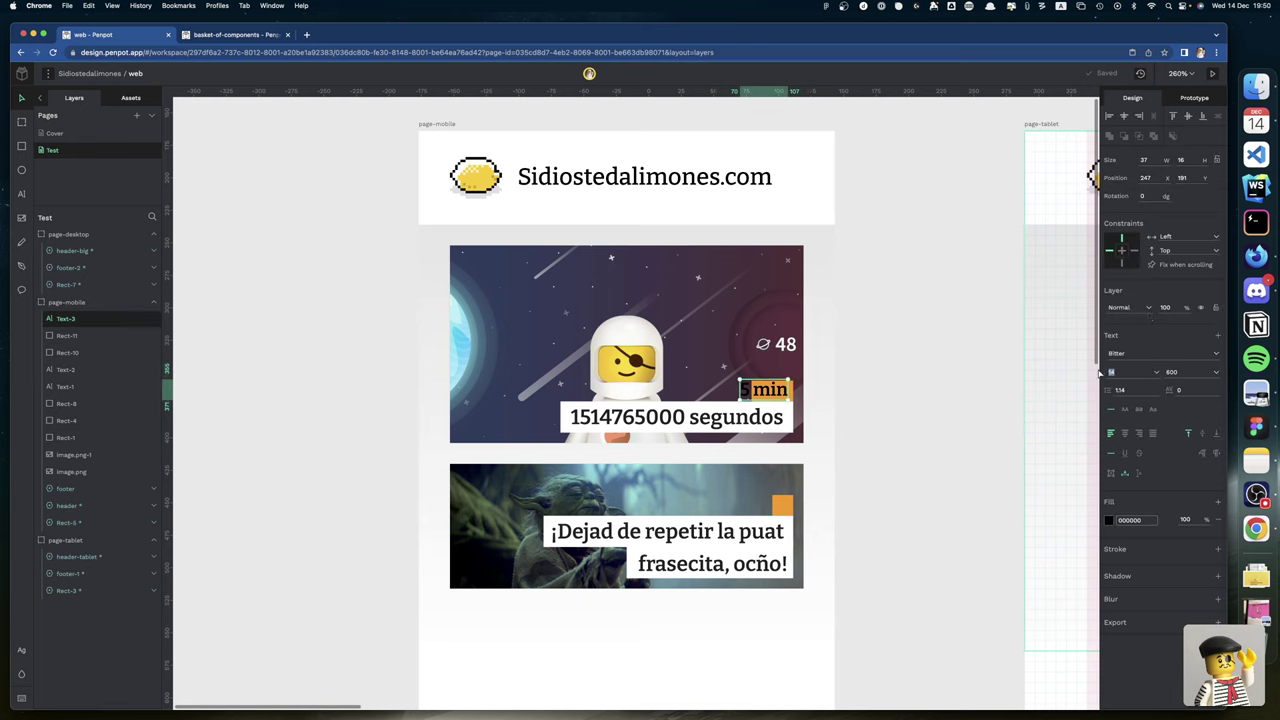
pyautogui.press('1')
pyautogui.press('2')
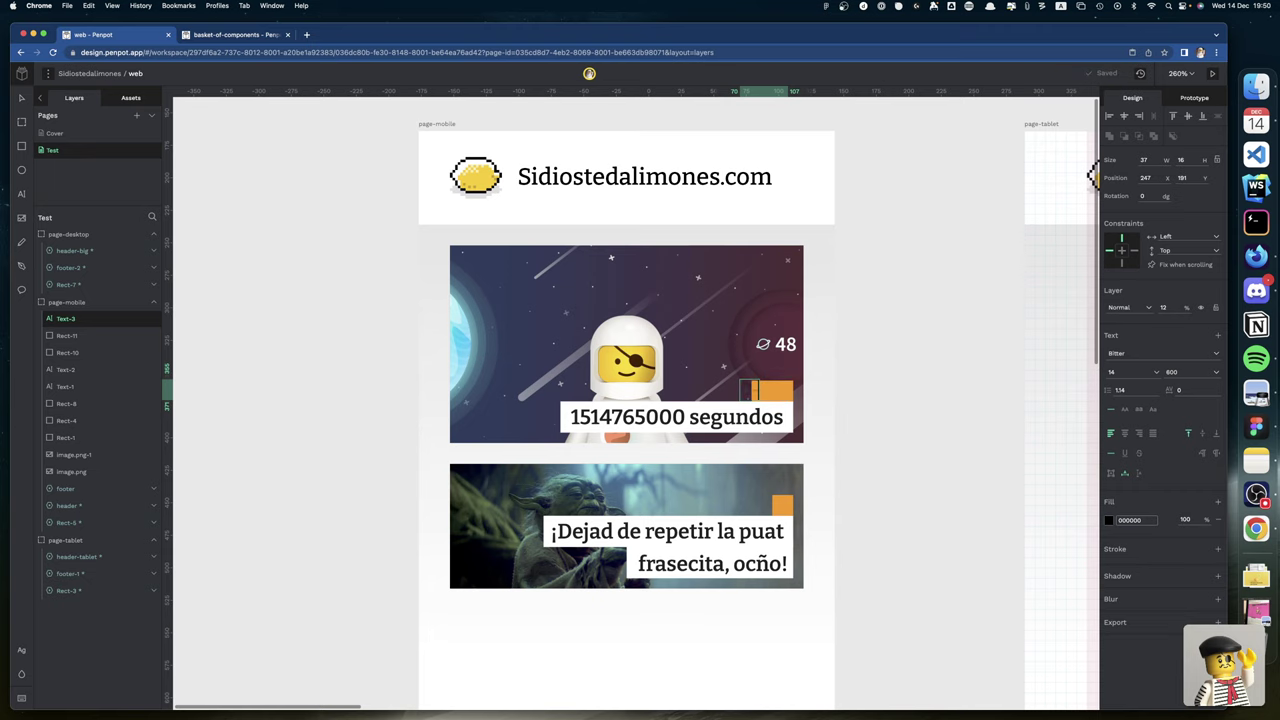
pyautogui.press('1')
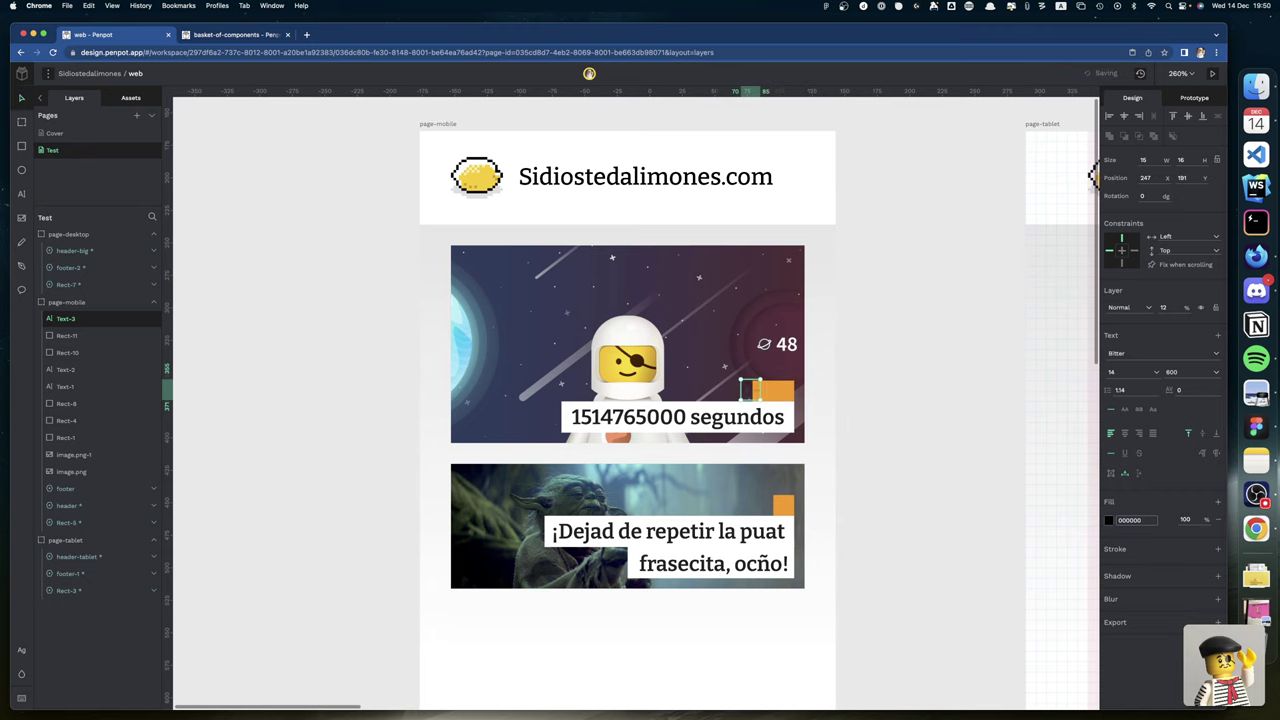
pyautogui.write('00')
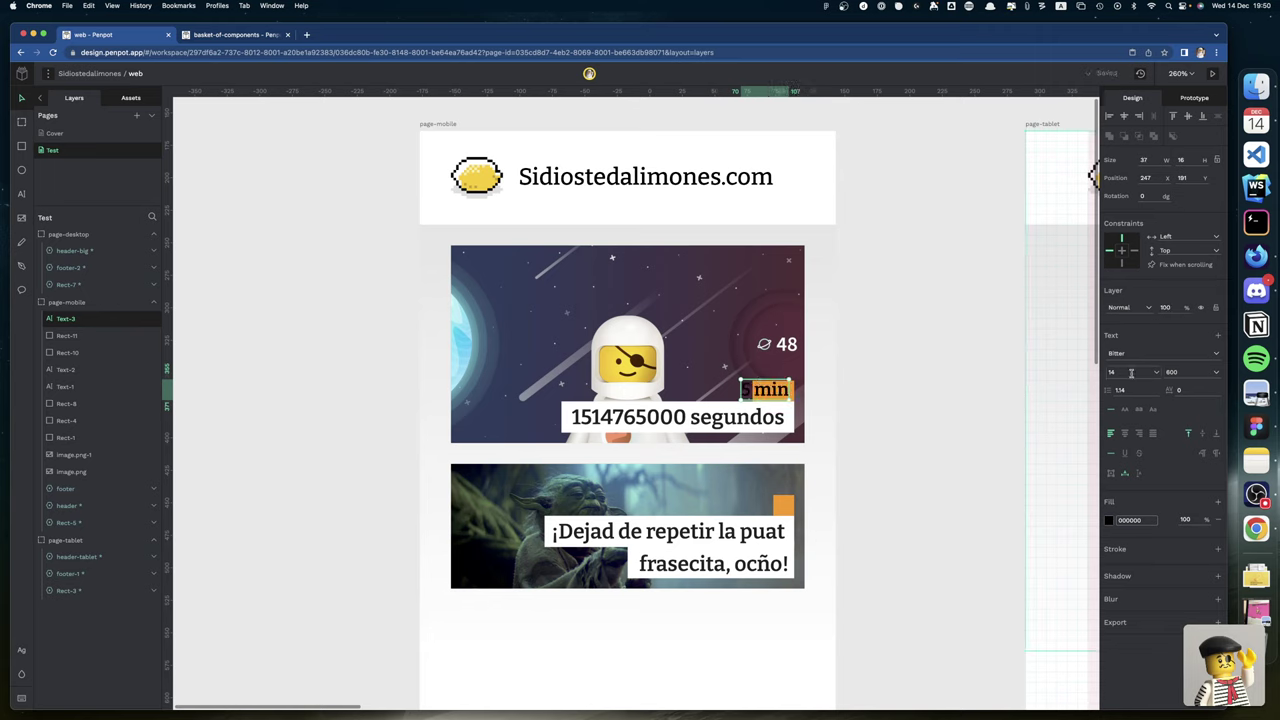
# Set the "5 min" text's font size to 12 and its font weight to 300.
pyautogui.write('12')
pyautogui.press('Return')
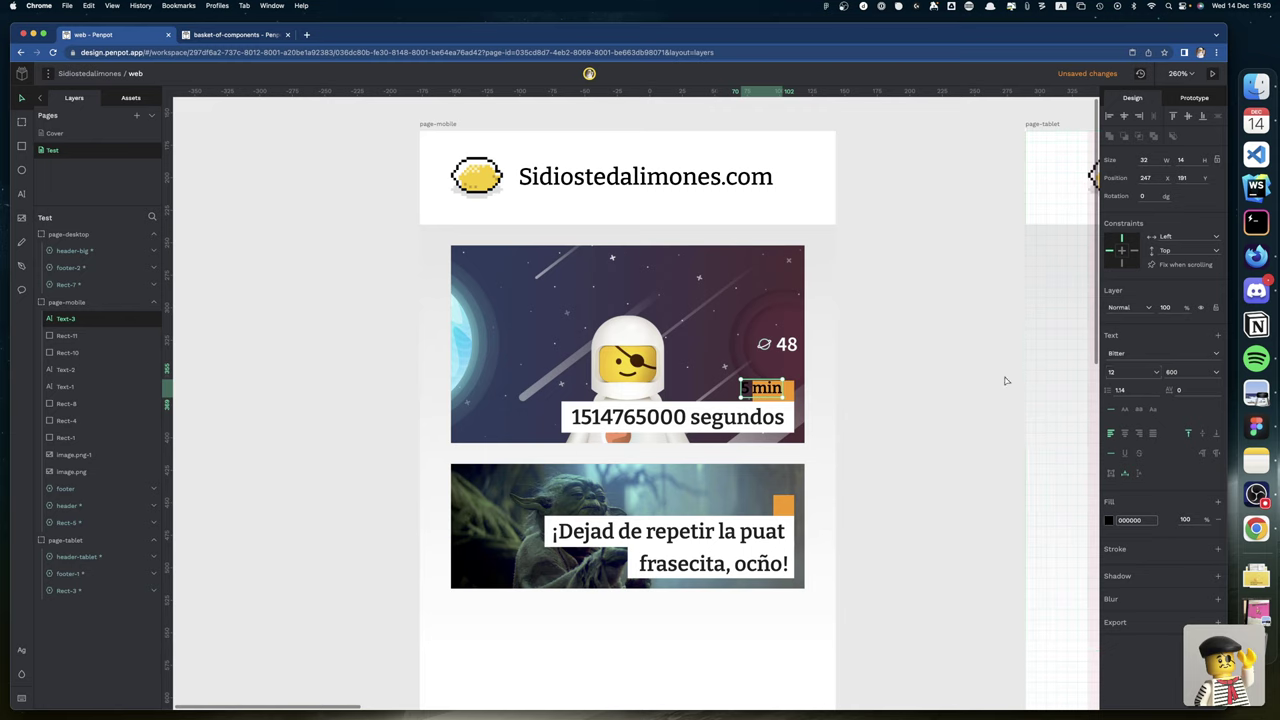
pyautogui.click(1180, 371)
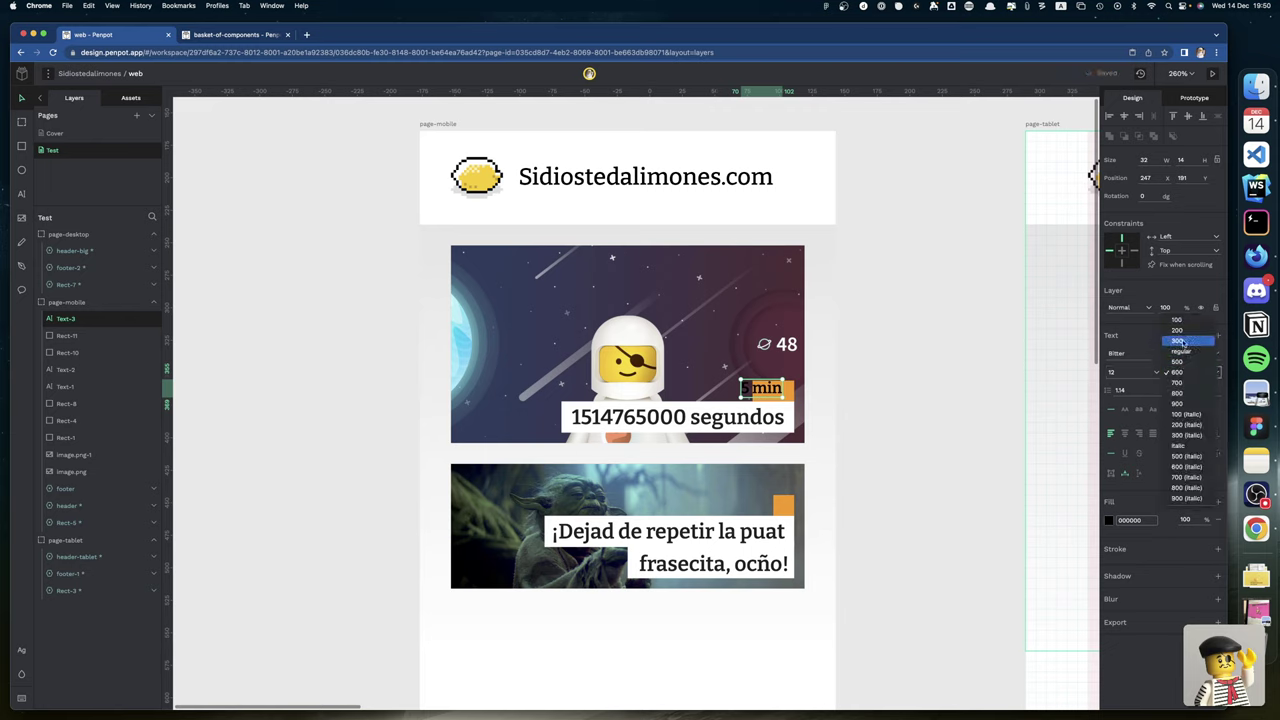
pyautogui.click(1183, 342)
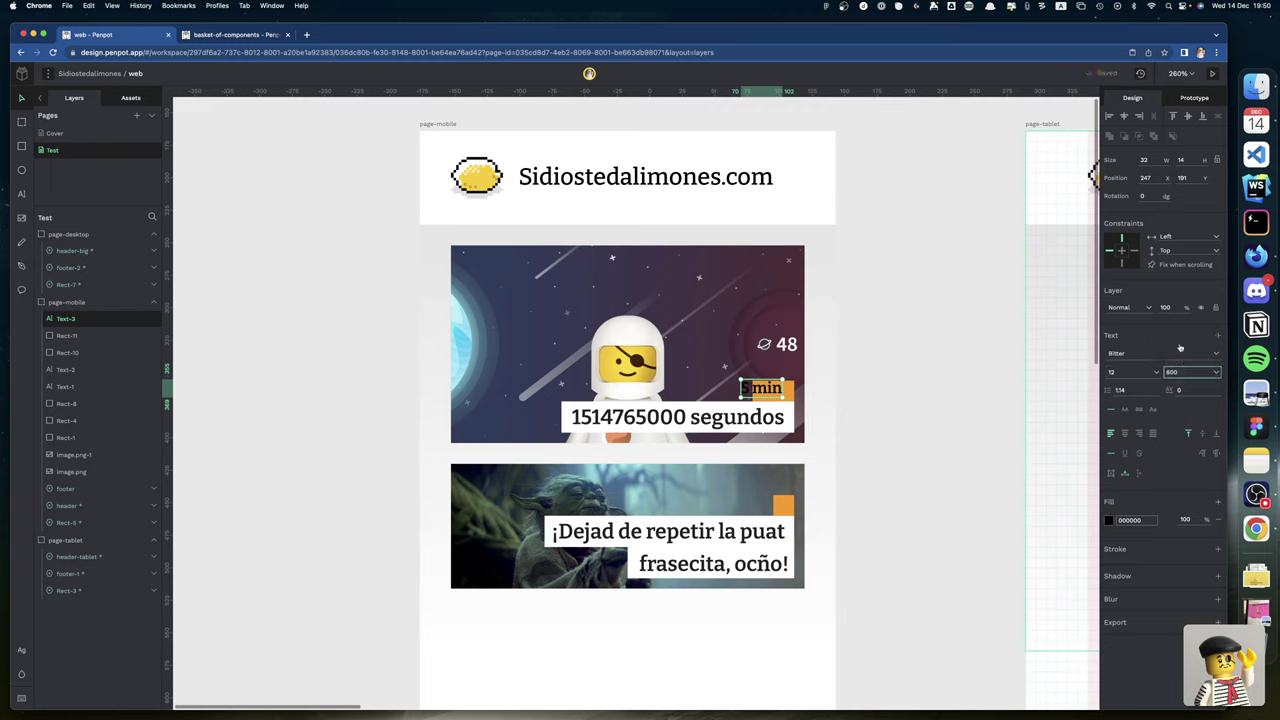
pyautogui.click(866, 400)
# Shift the "5 min" text slightly over the orange tag and reduce its font size to 10.
pyautogui.moveTo(765, 393); pyautogui.dragTo(771, 389)
pyautogui.hscroll(-1, 771, 389)
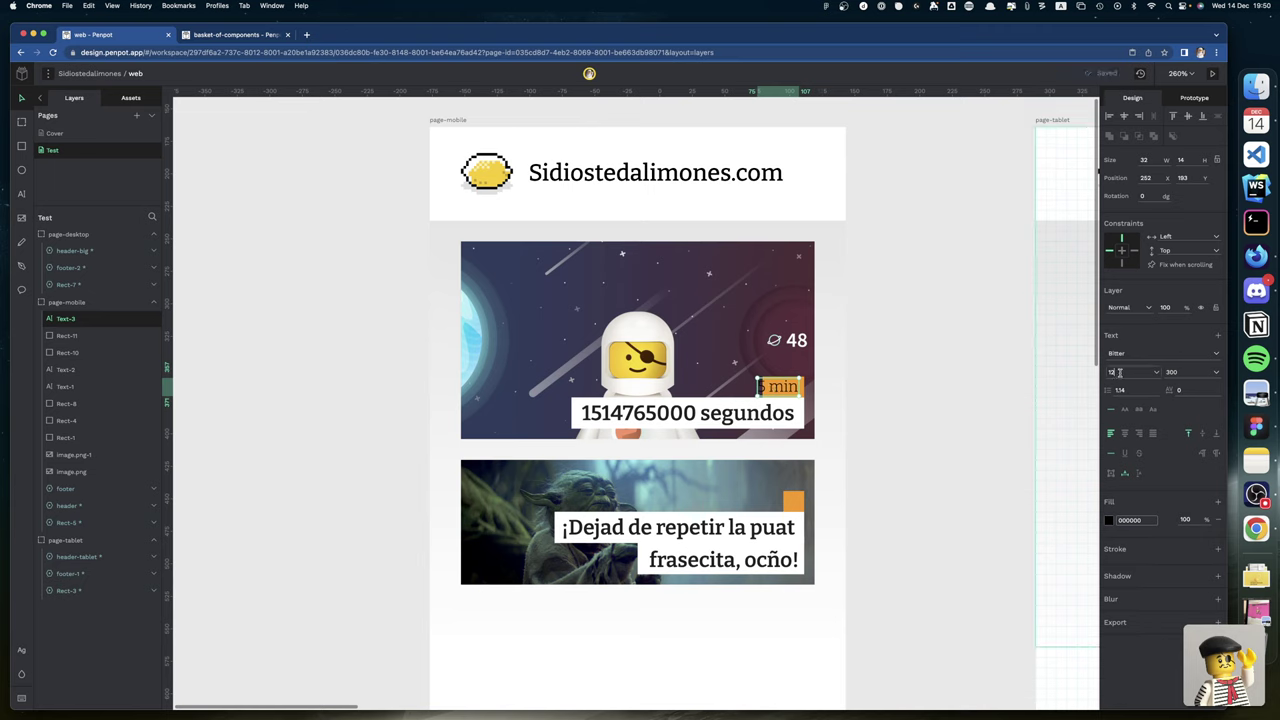
pyautogui.press('Return')
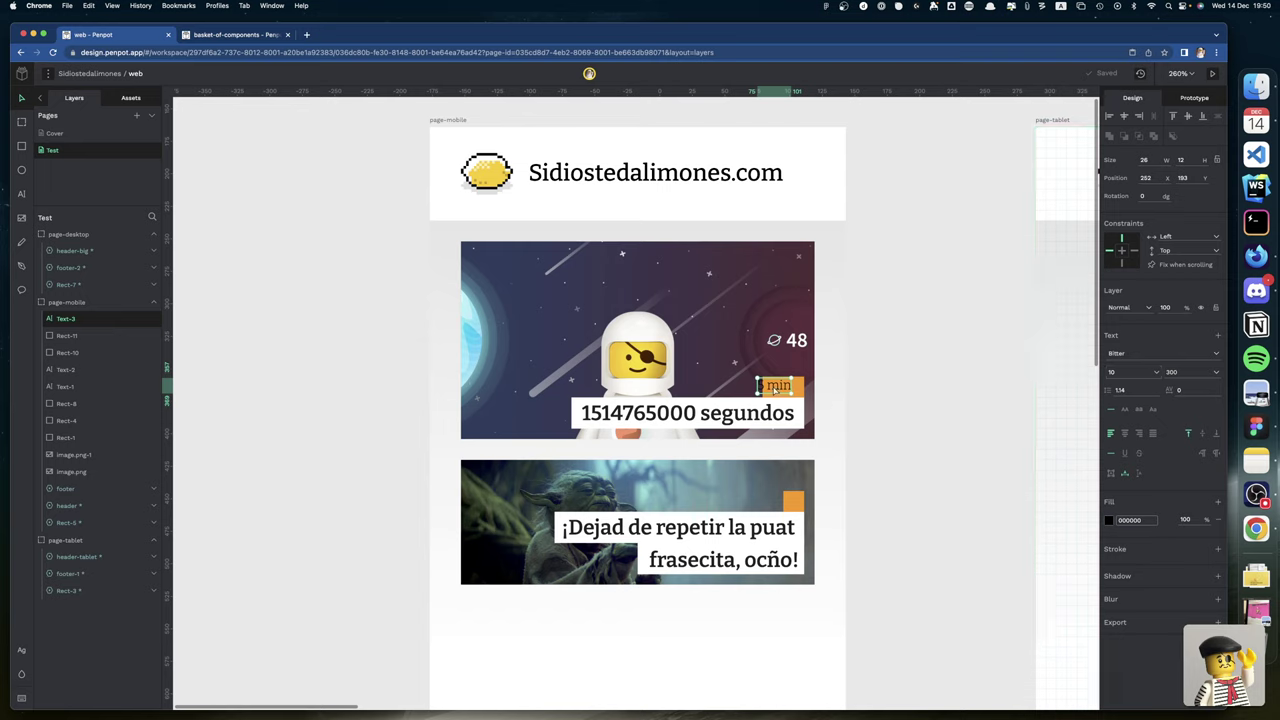
# Center the "5 min" text inside the first card's orange tag, nudging it into its final place.
pyautogui.moveTo(779, 389); pyautogui.dragTo(782, 386)
pyautogui.click(780, 391)
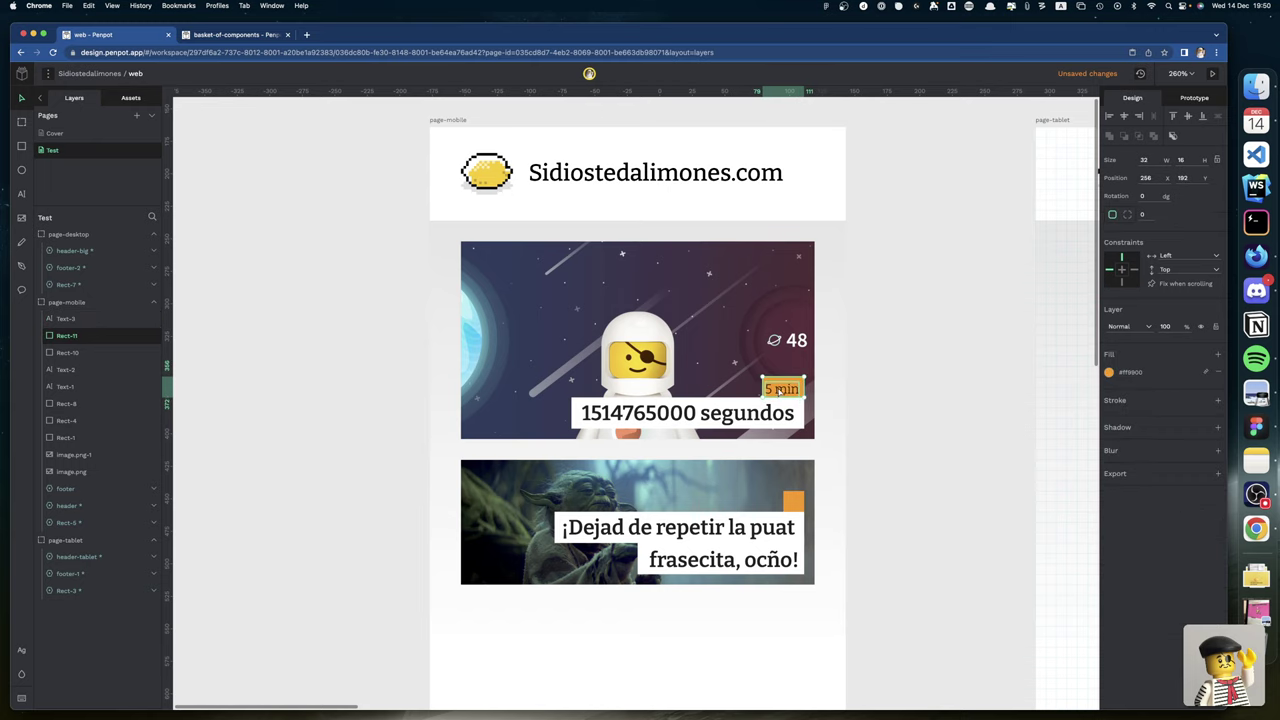
pyautogui.click(779, 389)
pyautogui.press('Up')
pyautogui.press('Right')
pyautogui.press('Up')
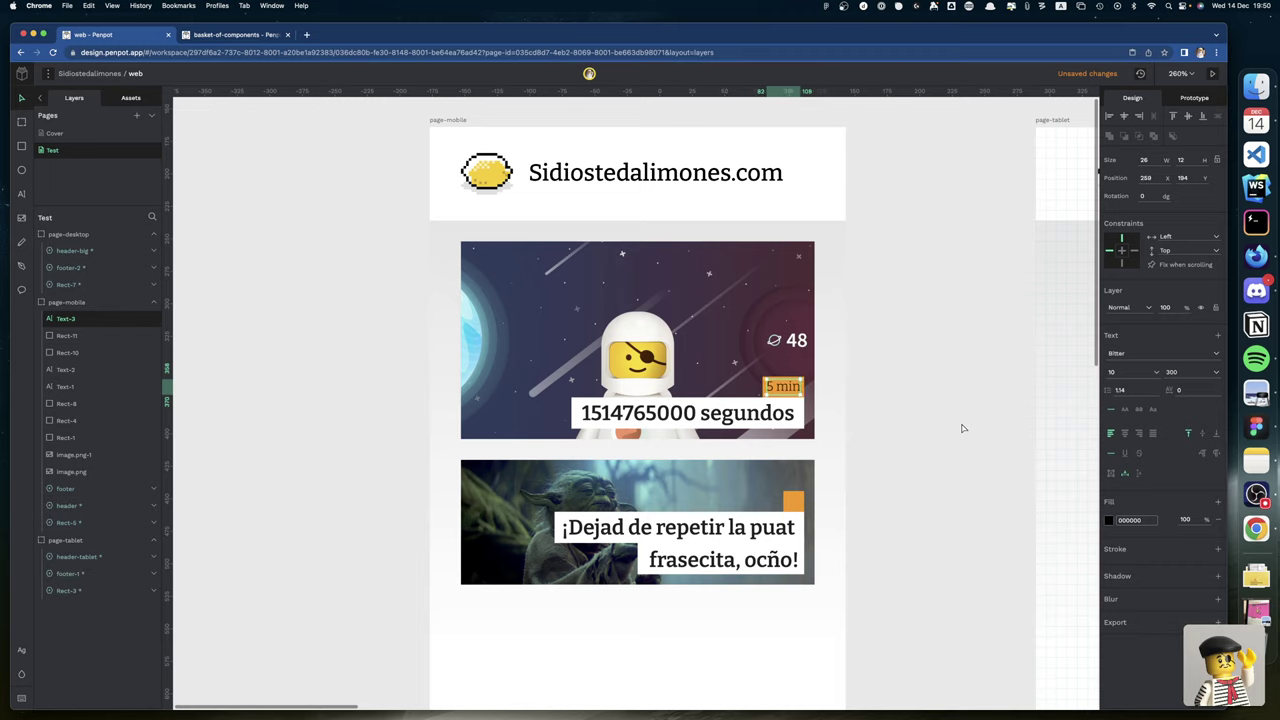
pyautogui.click(966, 427)
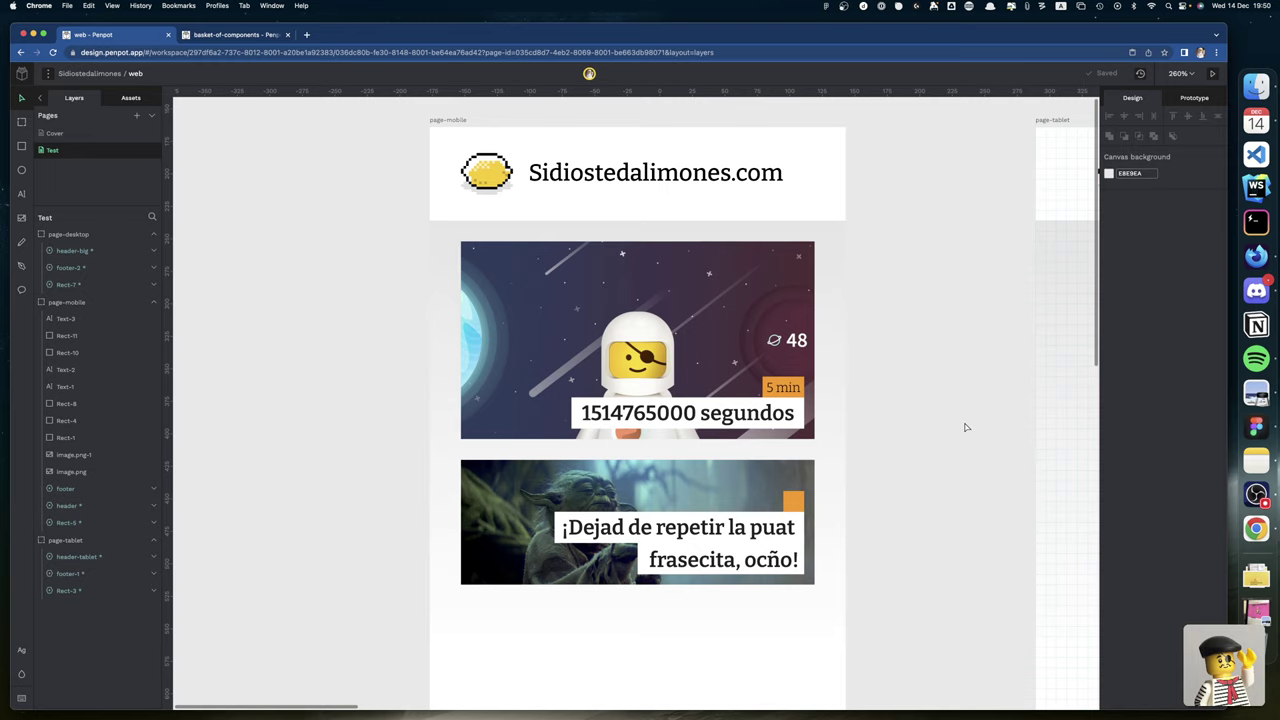
# Delete the "5 min" text and orange tag from the first mobile card, and the orange tag from the Yoda card.
pyautogui.scroll(-2, 891, 486)
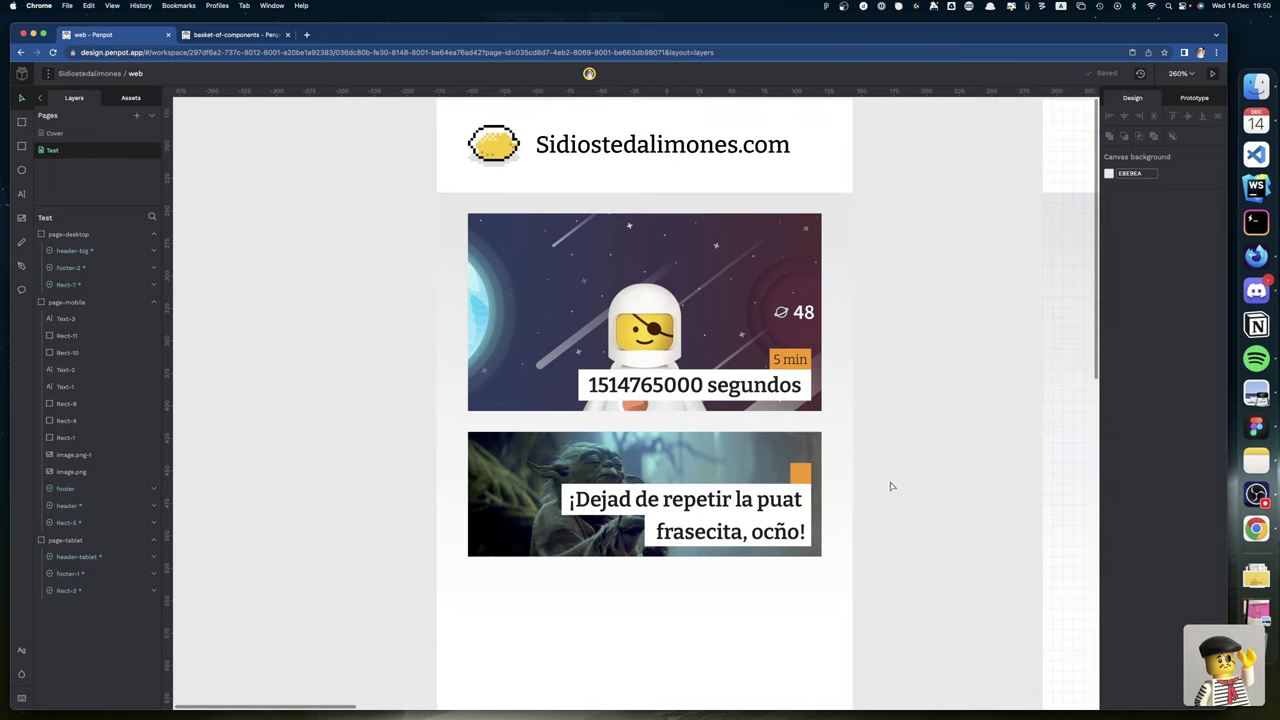
pyautogui.scroll(-3, 822, 475)
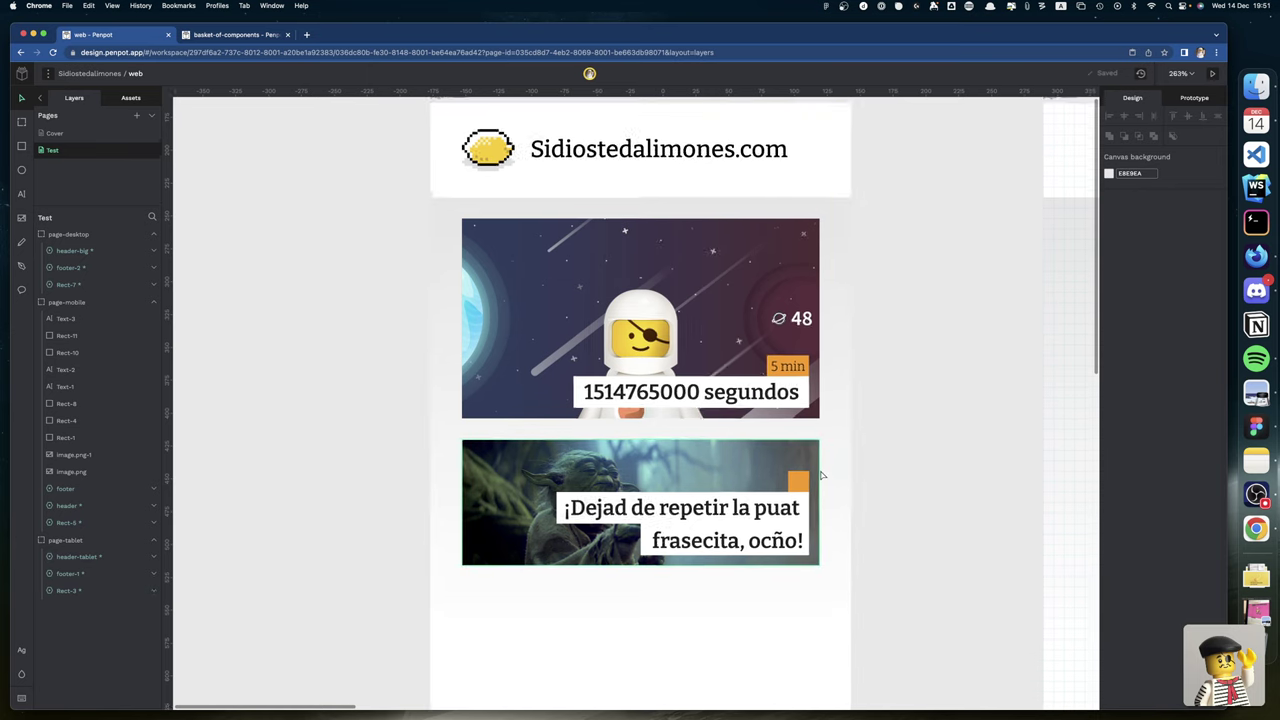
pyautogui.scroll(-10, 822, 475)
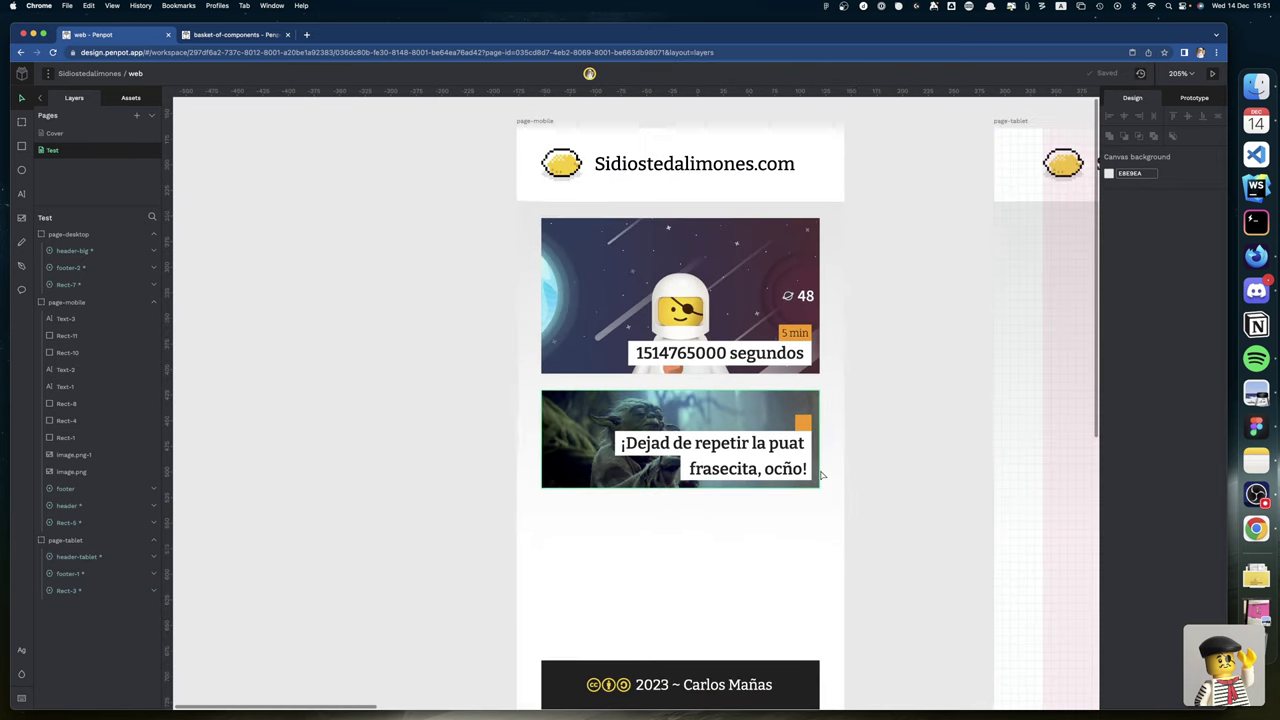
pyautogui.scroll(3, 822, 475)
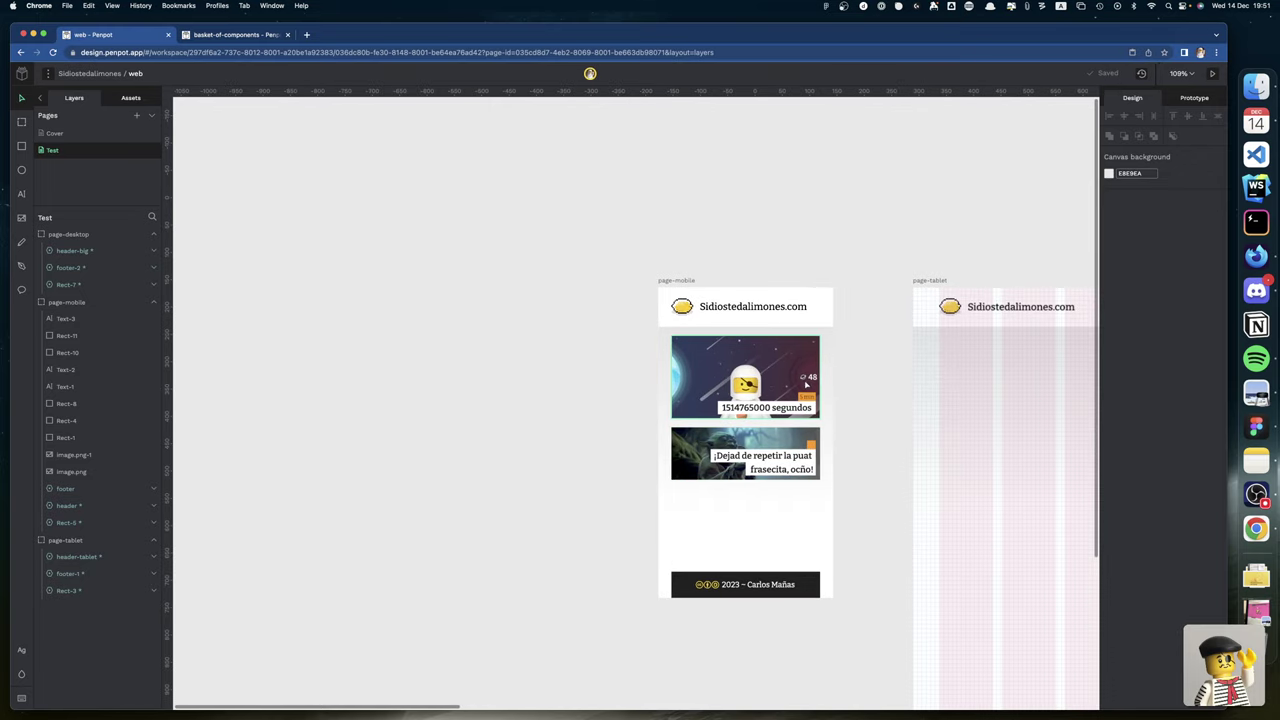
pyautogui.click(810, 399)
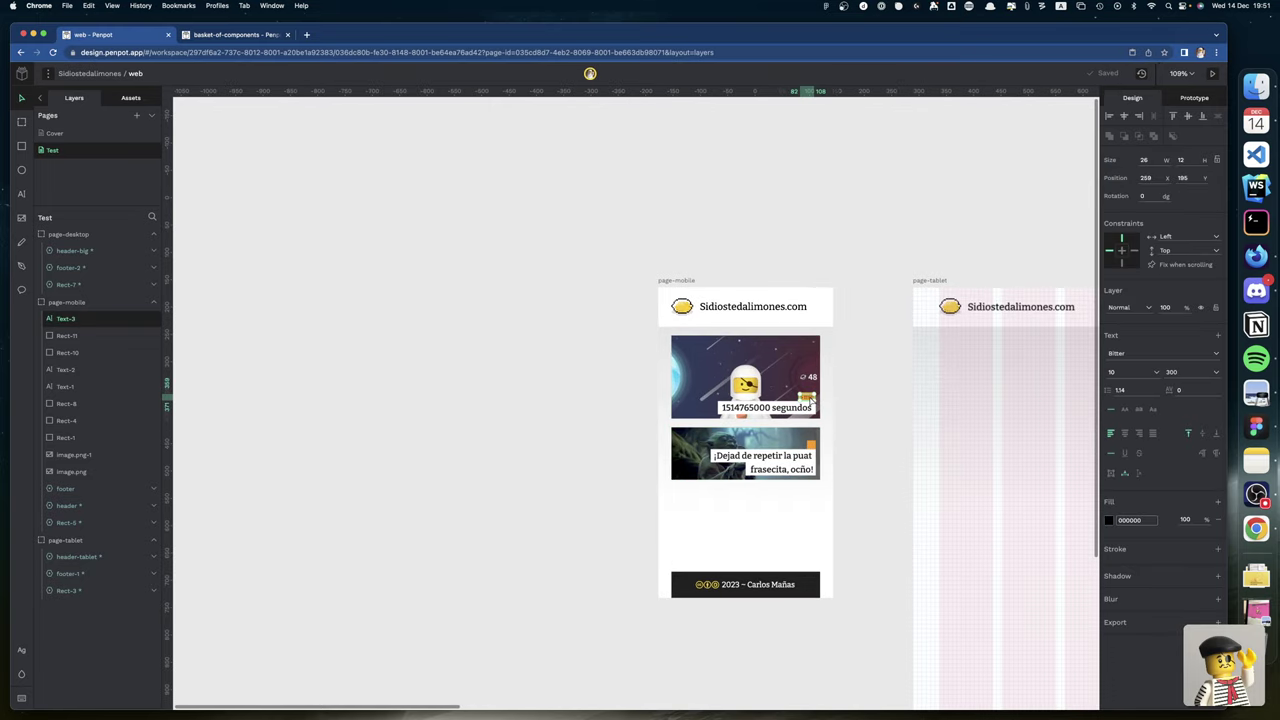
pyautogui.press('Delete')
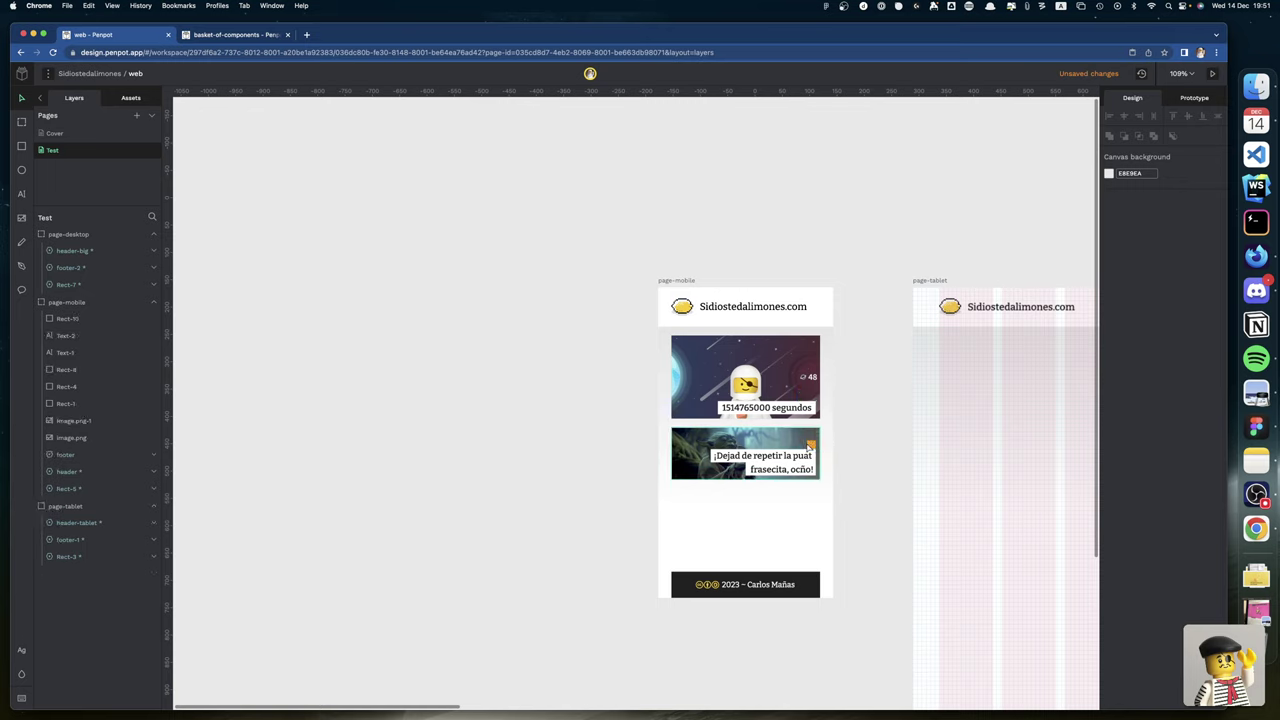
pyautogui.click(808, 445)
pyautogui.press('Delete')
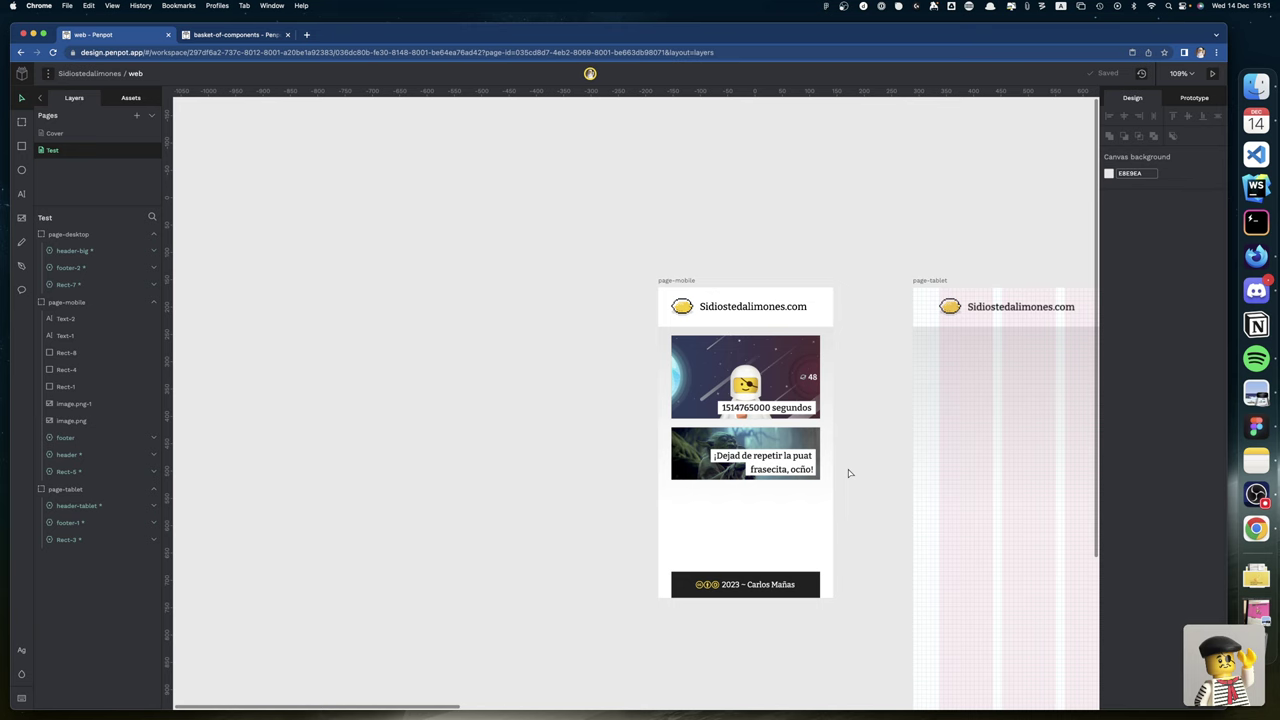
# Switch to Firefox Developer Edition and open the alistapart.com home page.
pyautogui.press('super+Tab')
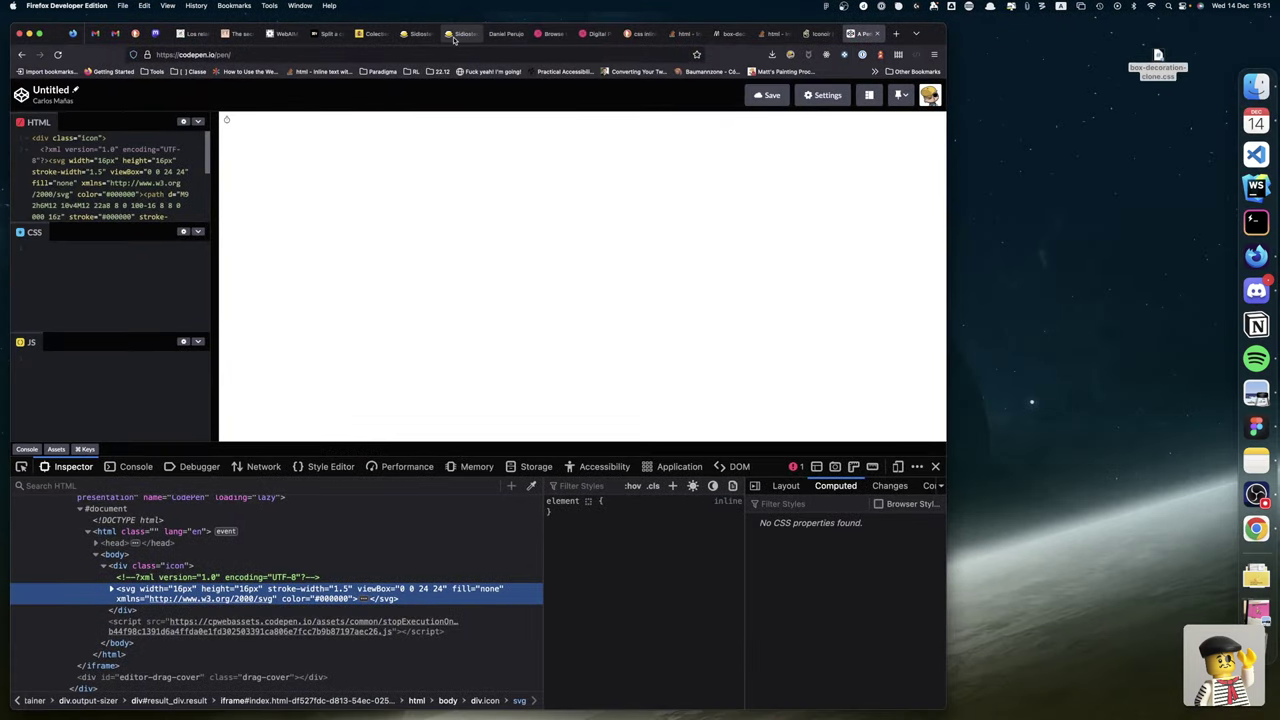
pyautogui.click(492, 35)
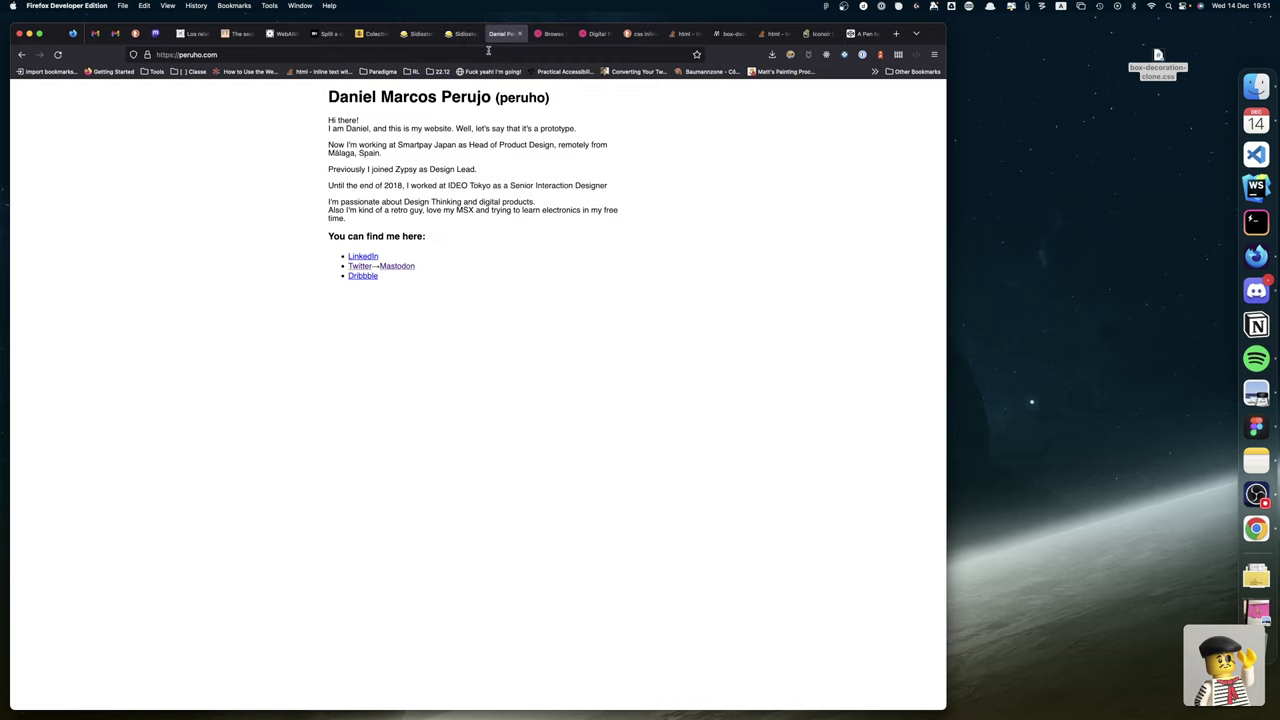
pyautogui.click(478, 56)
pyautogui.write('alist')
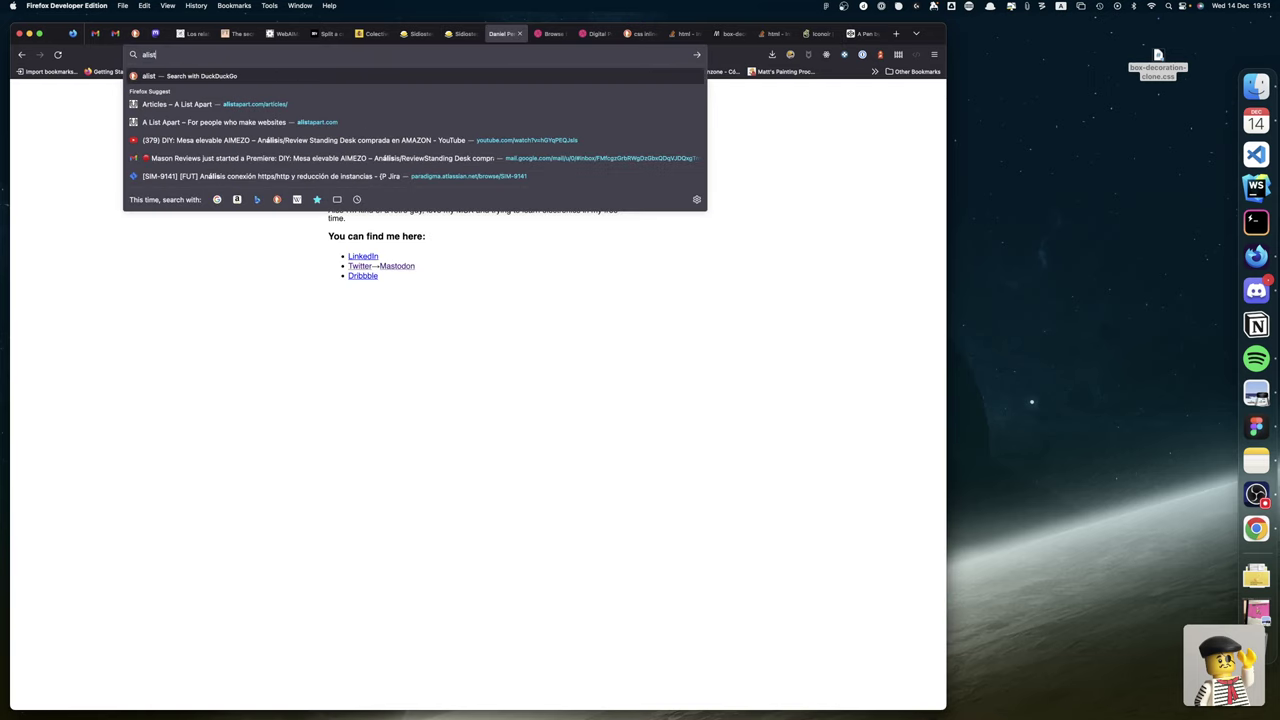
pyautogui.write('ap')
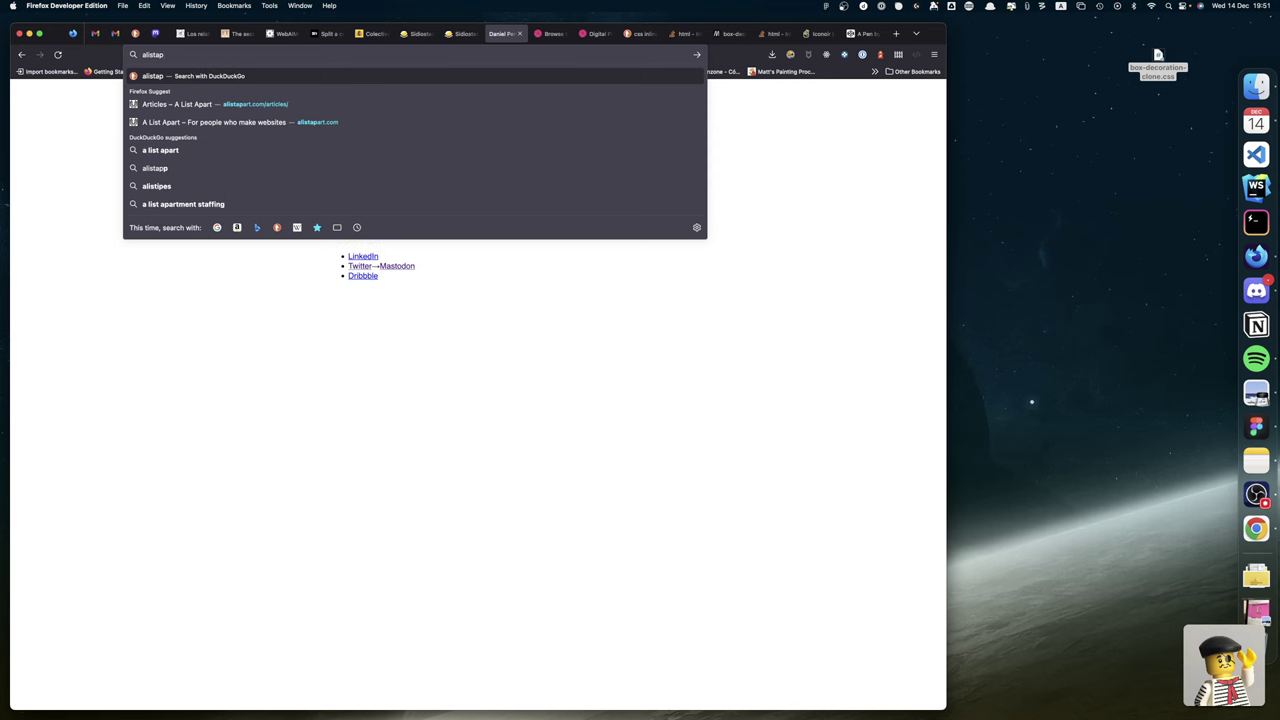
pyautogui.press('Return')
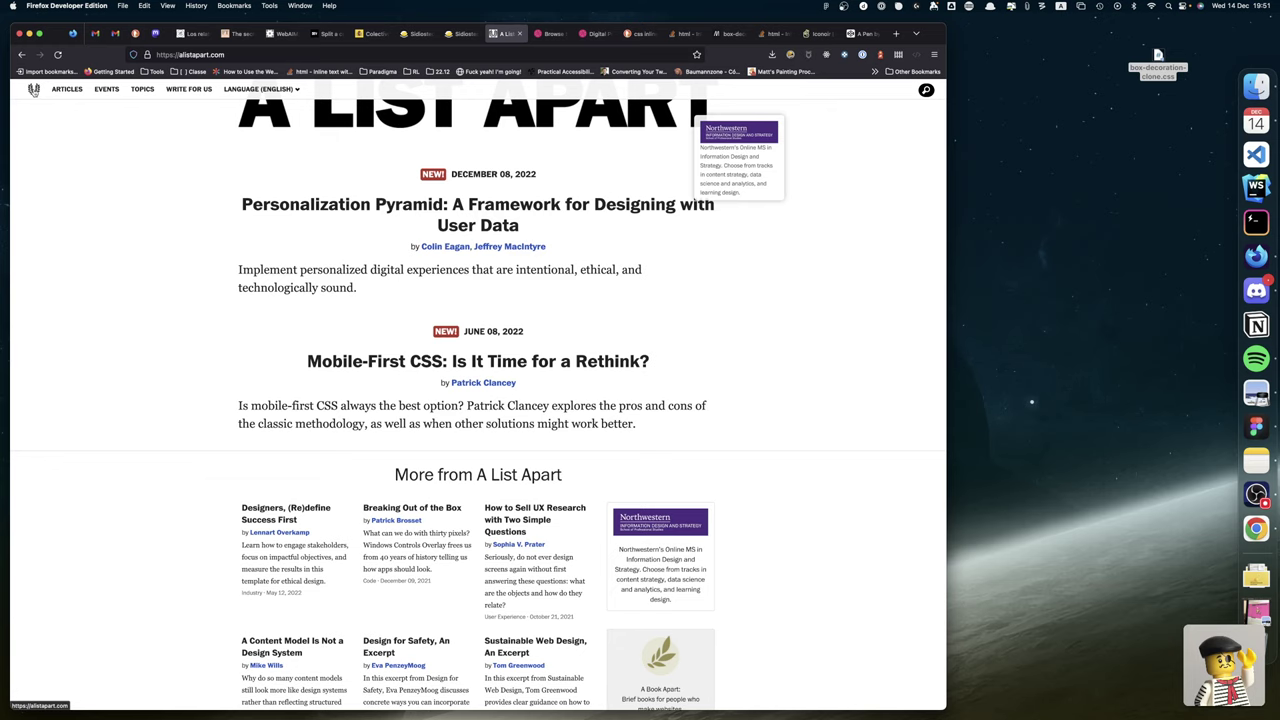
# Open the article "Mobile-First CSS: Is It Time for a Rethink?" and examine its header and body layout.
pyautogui.click(572, 363)
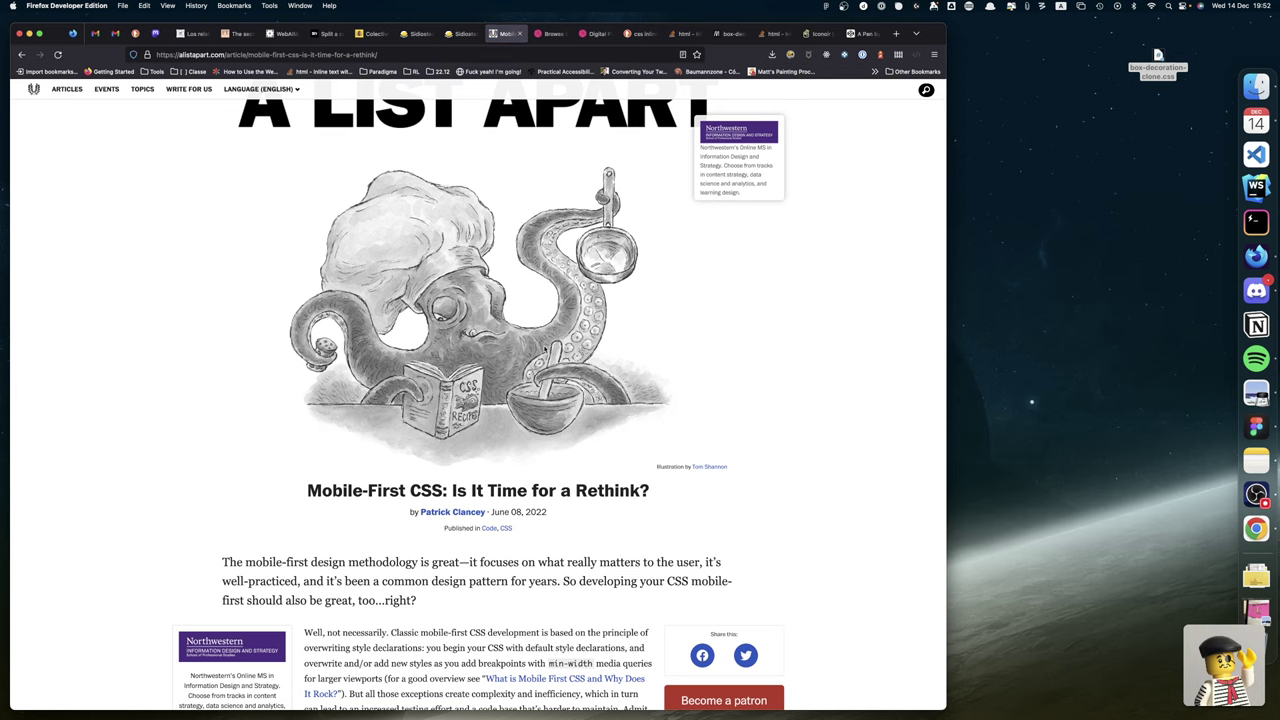
pyautogui.scroll(-6, 545, 348)
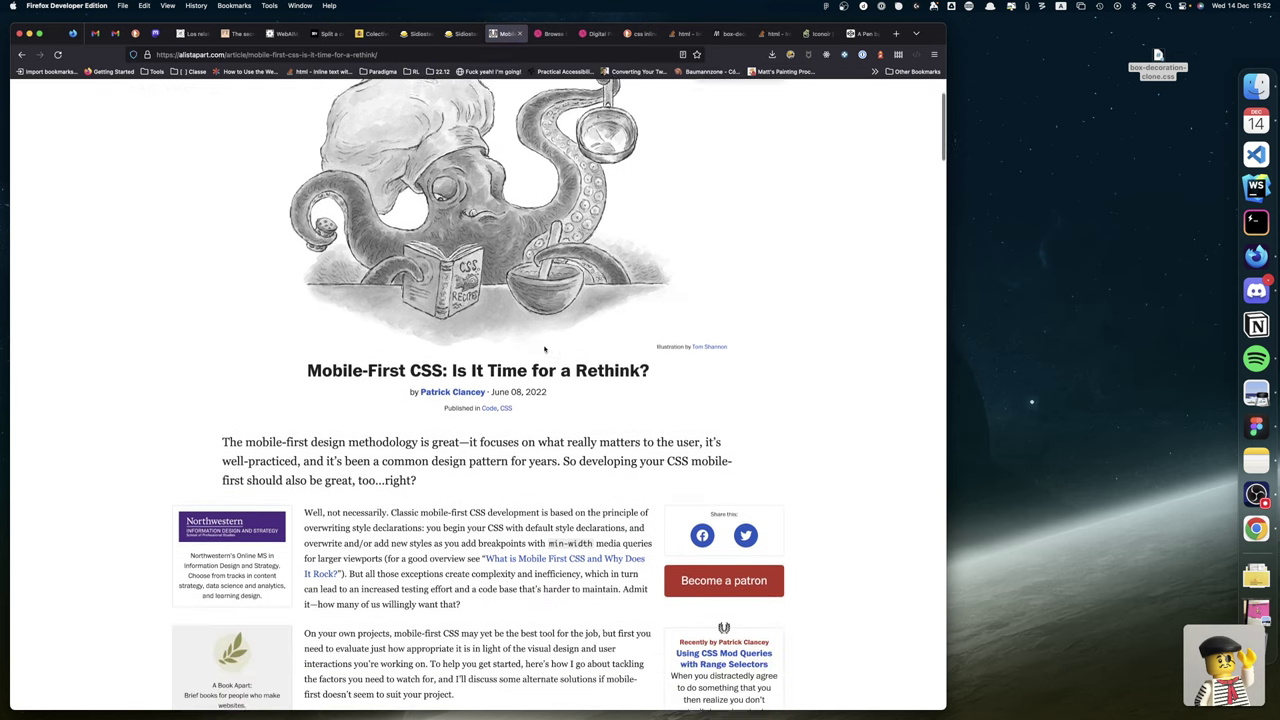
pyautogui.scroll(-15, 545, 348)
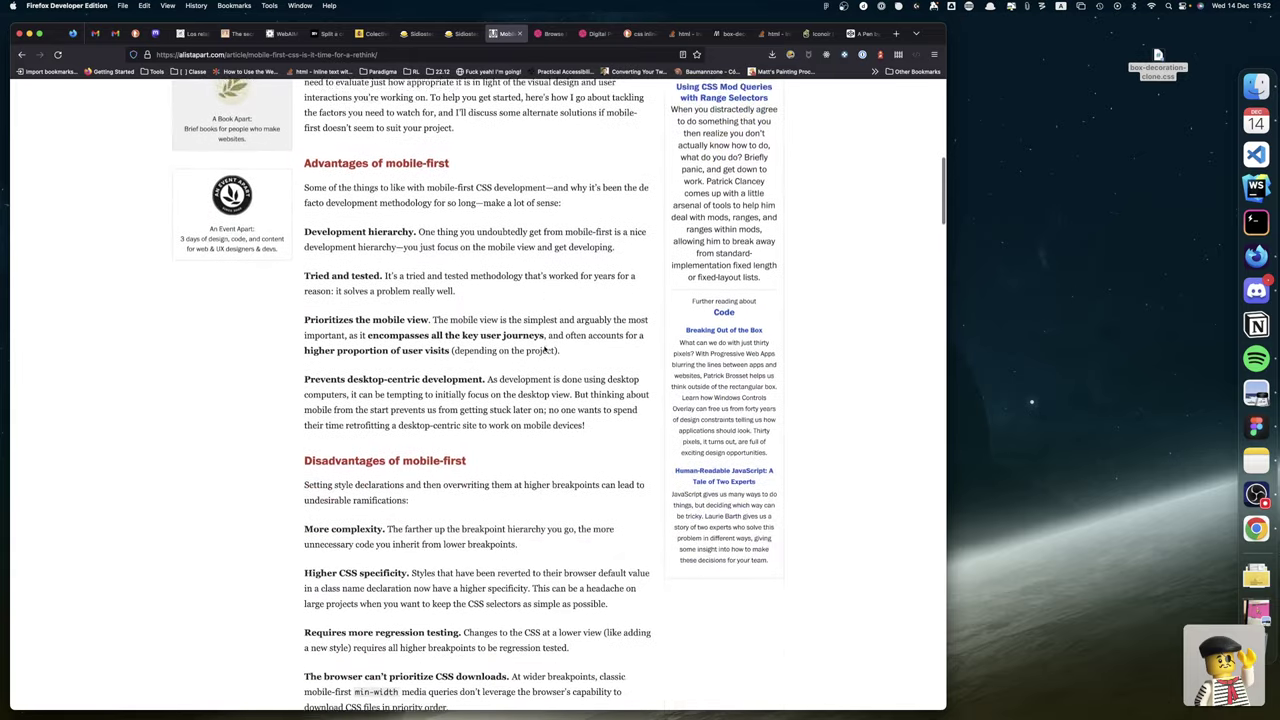
pyautogui.scroll(-14, 545, 348)
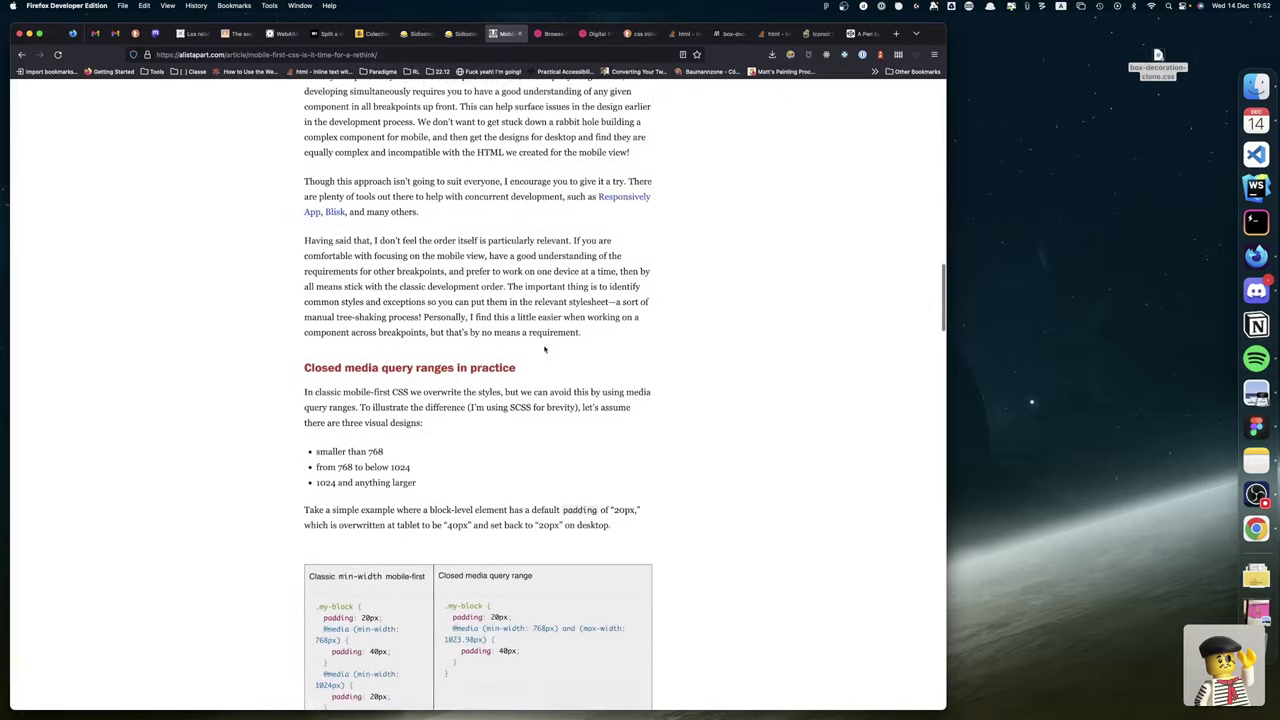
pyautogui.scroll(-15, 545, 348)
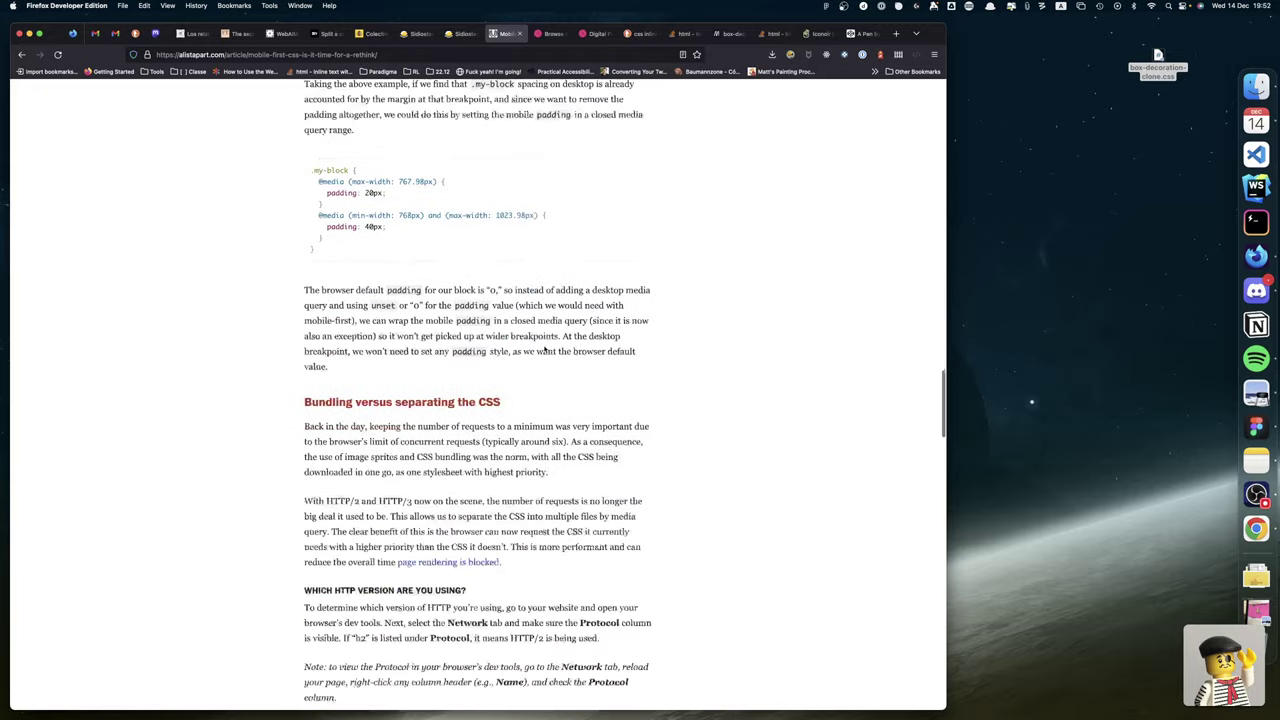
# Open the dev.to home page to look at how its article cards are laid out.
pyautogui.click(405, 54)
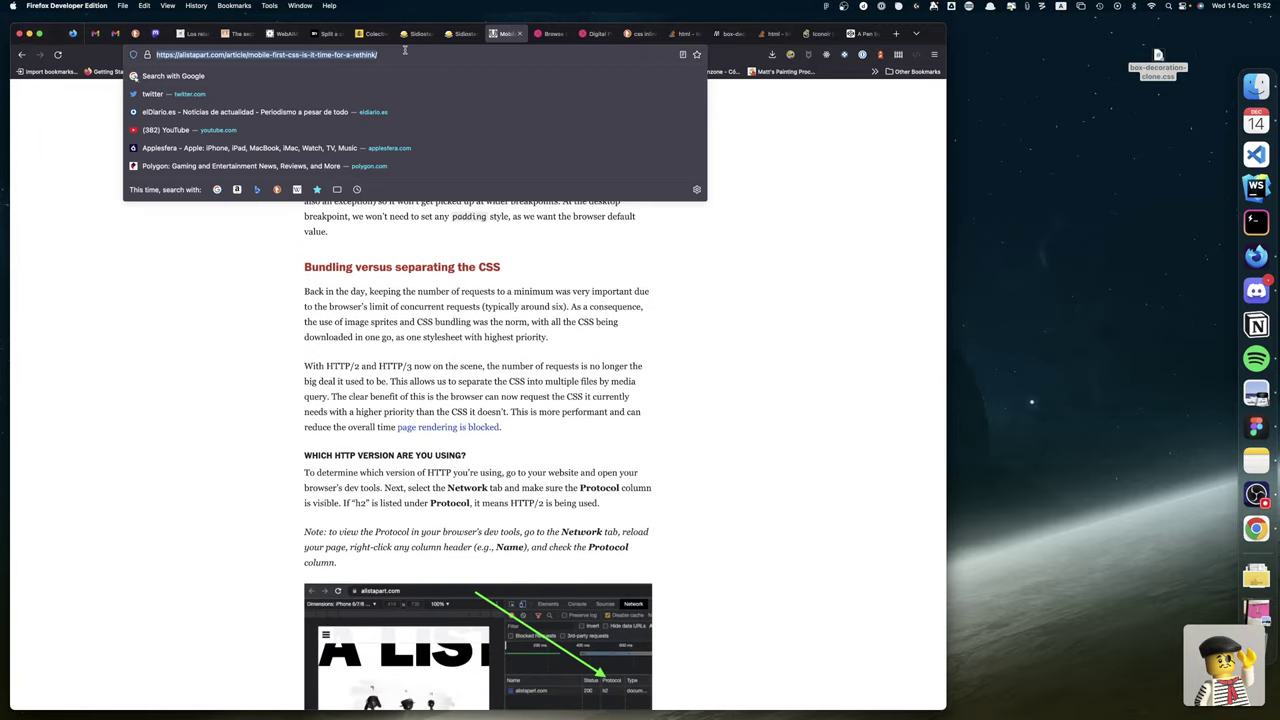
pyautogui.write('dev.to/')
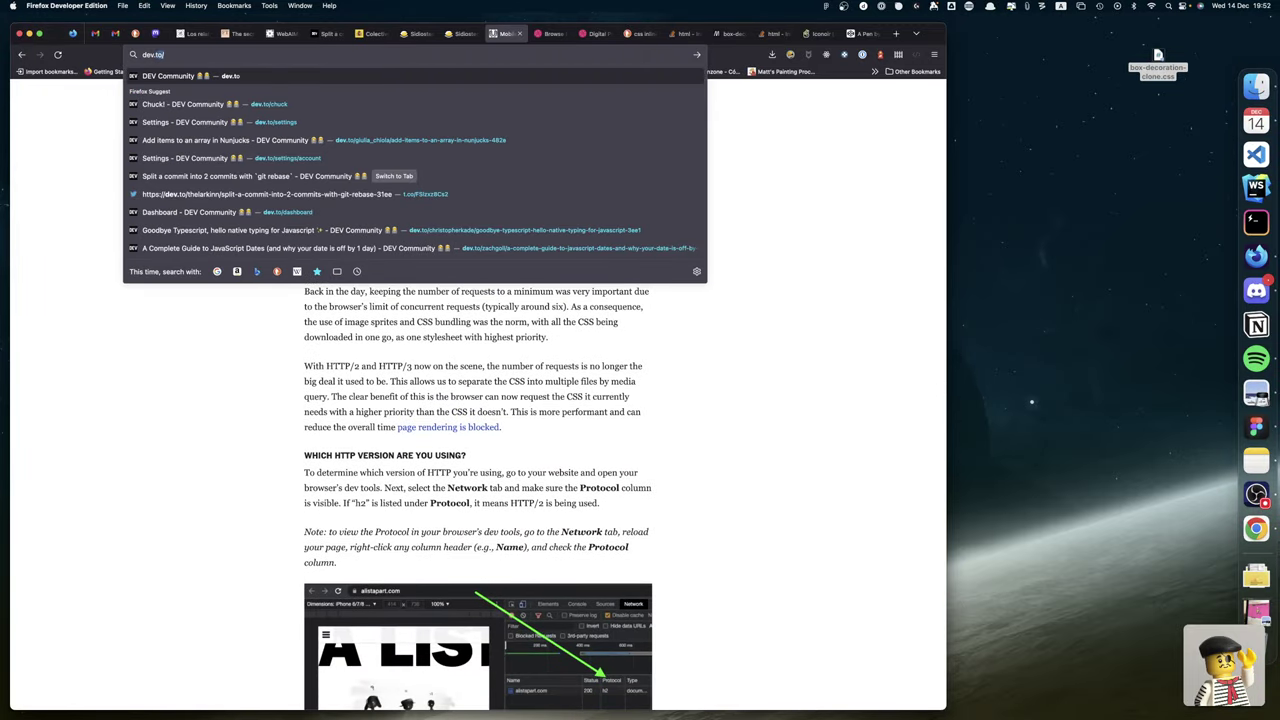
pyautogui.press('Return')
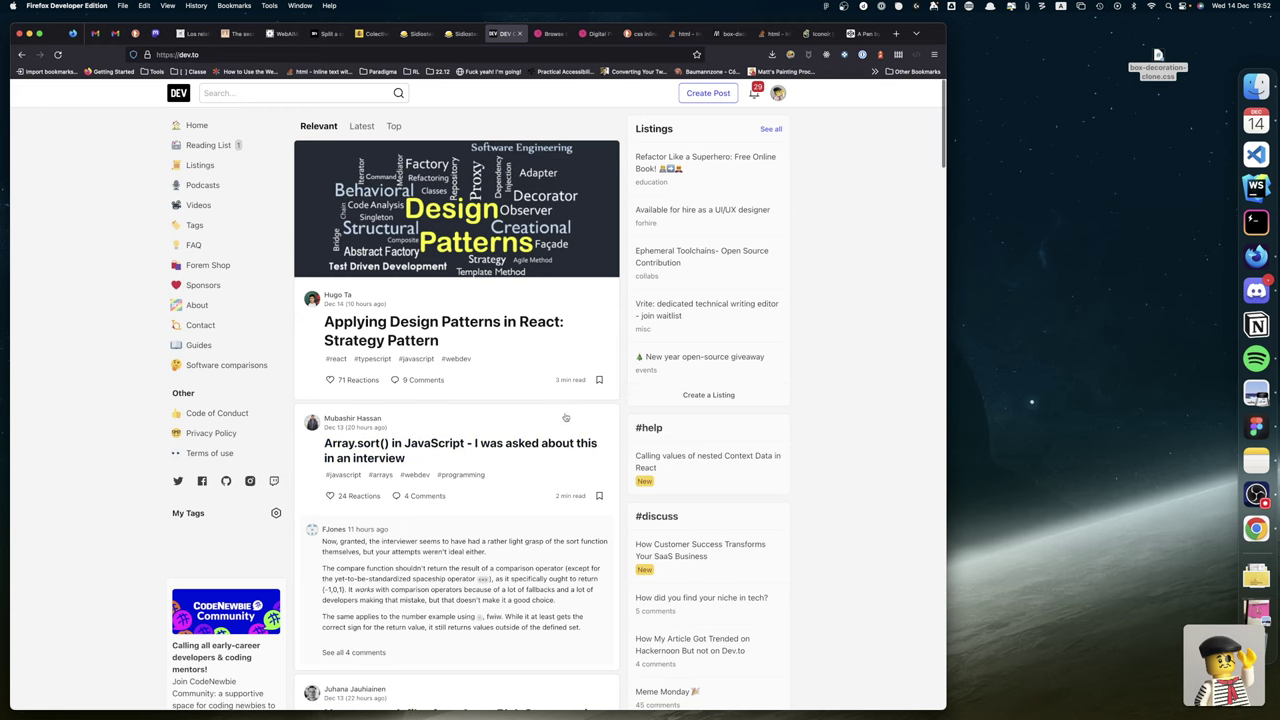
# Examine the article cards in the dev.to home feed, looking at their titles, tags, reading times and comment previews.
pyautogui.scroll(1, 570, 384)
pyautogui.scroll(-1, 491, 333)
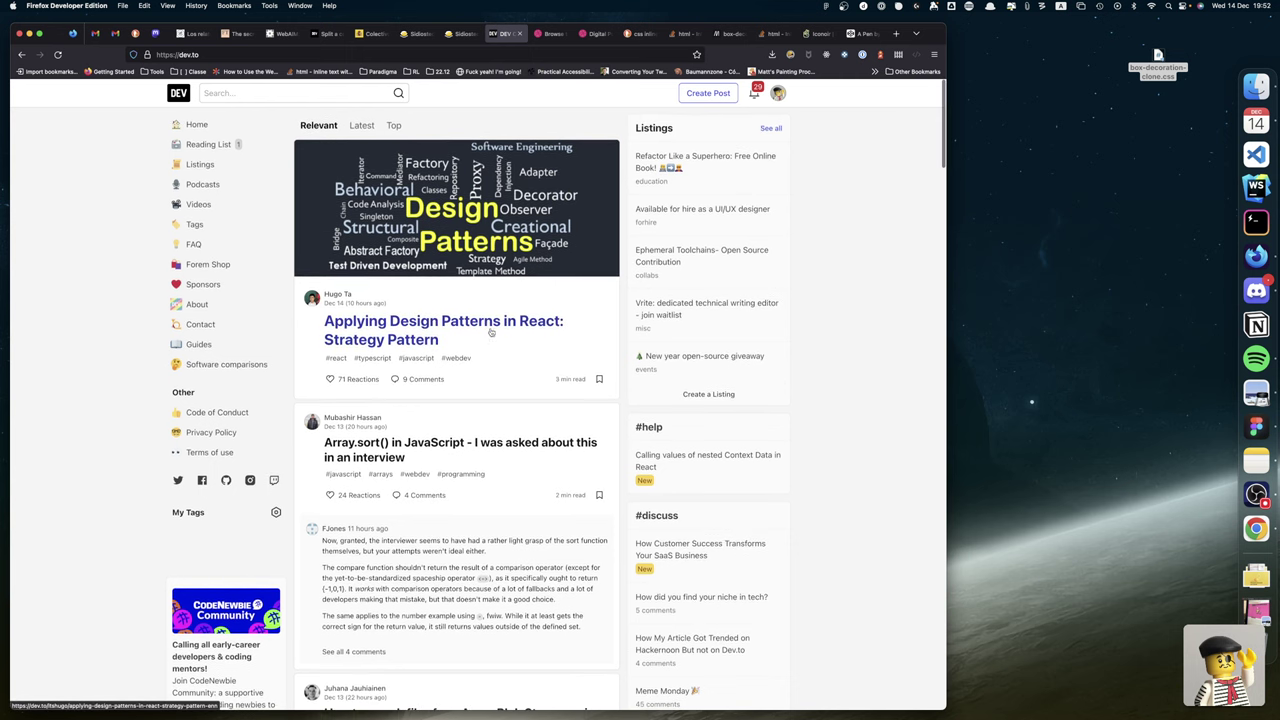
pyautogui.scroll(1, 503, 371)
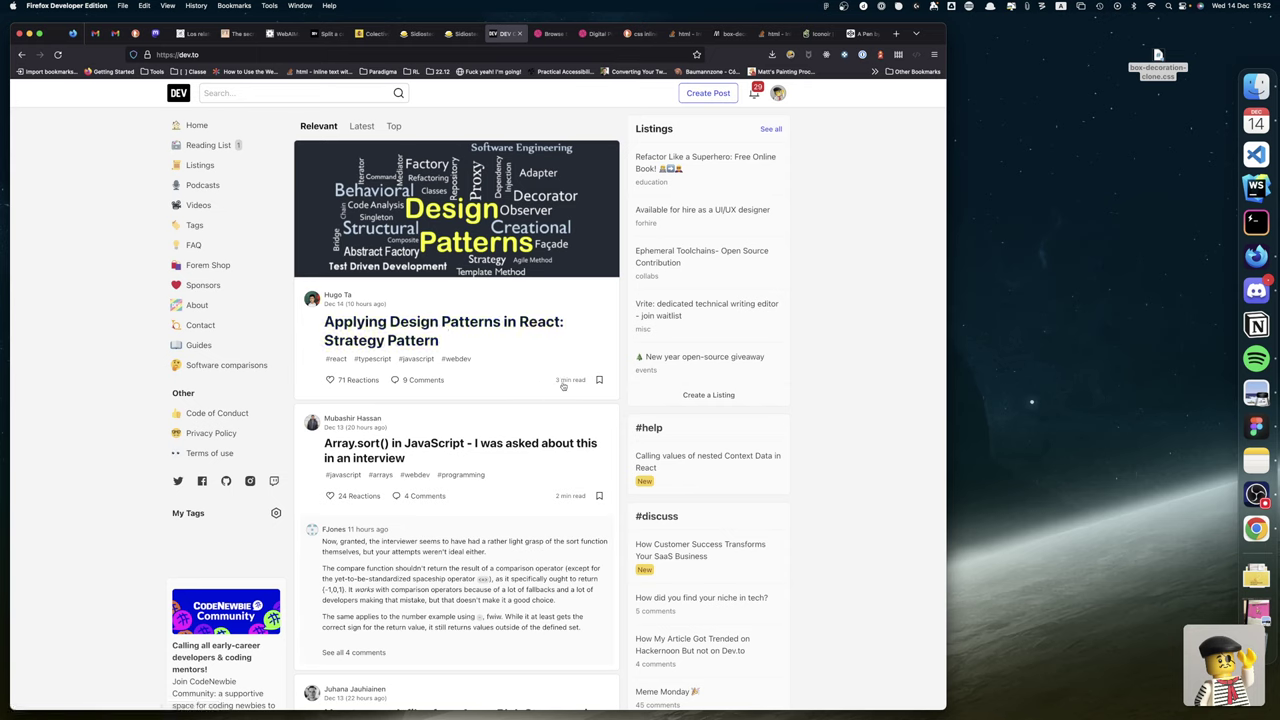
pyautogui.scroll(-5, 497, 379)
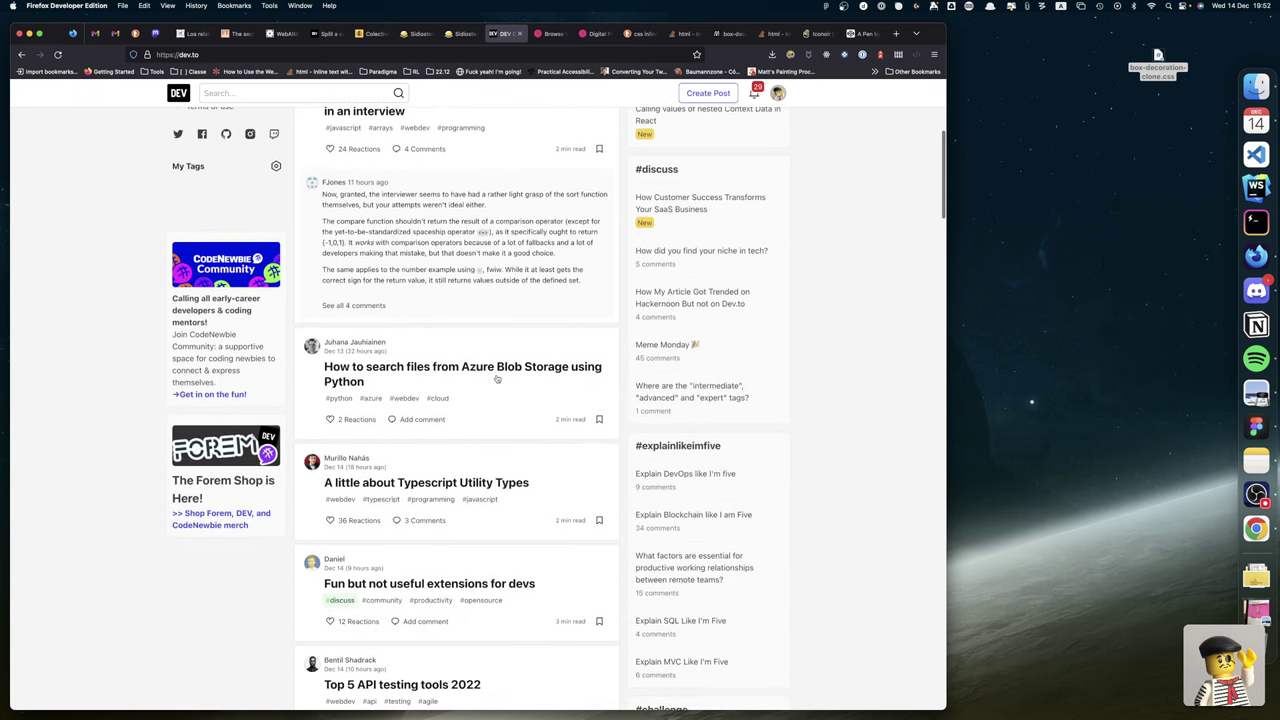
pyautogui.scroll(2, 497, 379)
pyautogui.scroll(3, 497, 379)
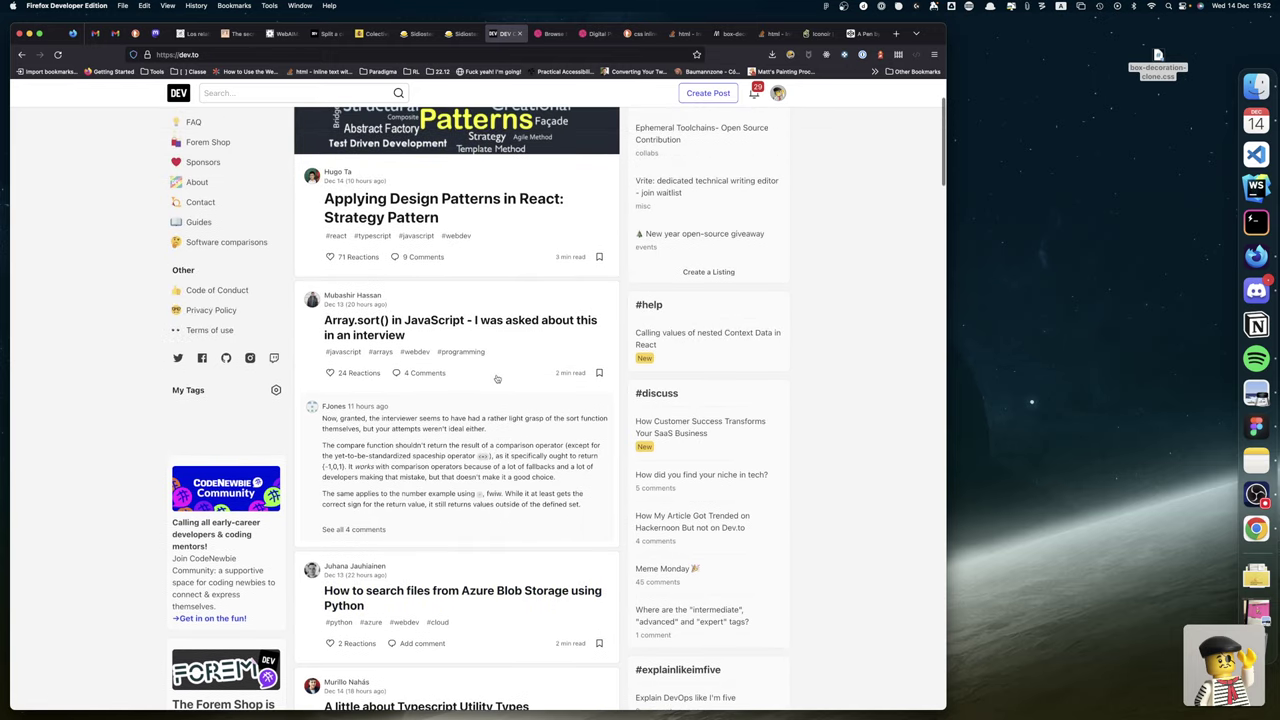
pyautogui.scroll(-7, 497, 379)
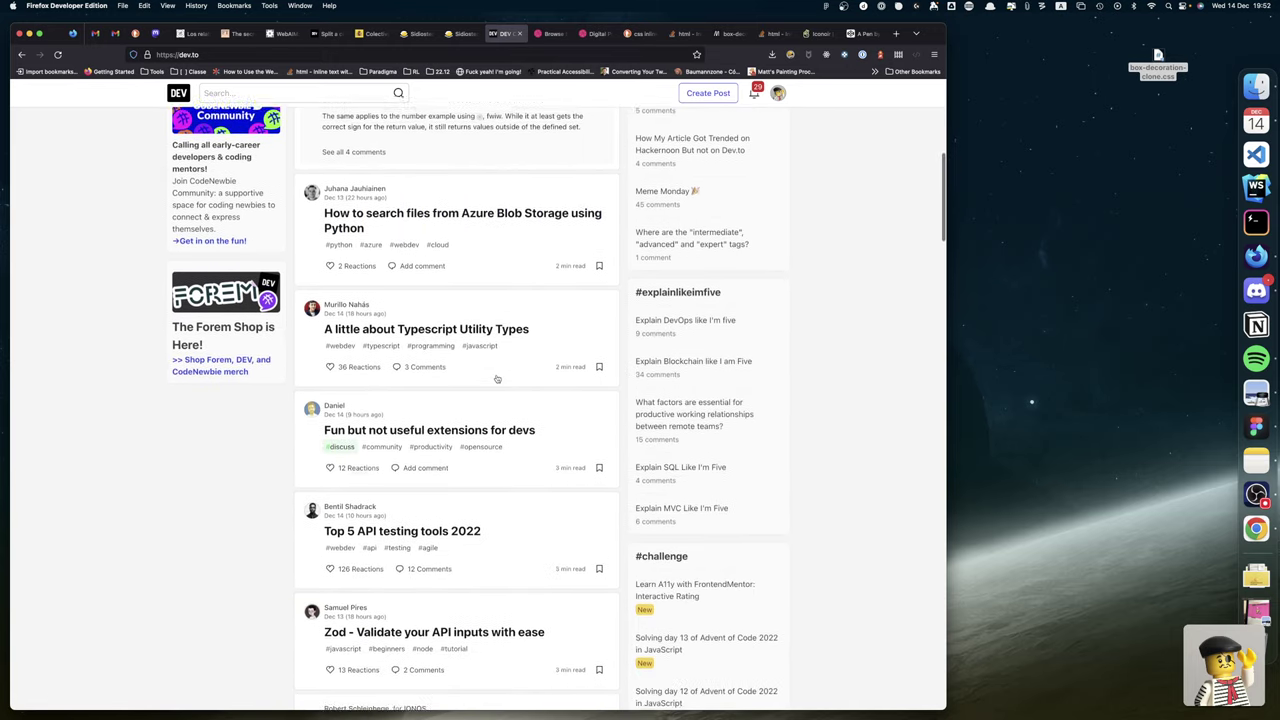
pyautogui.scroll(-6, 497, 379)
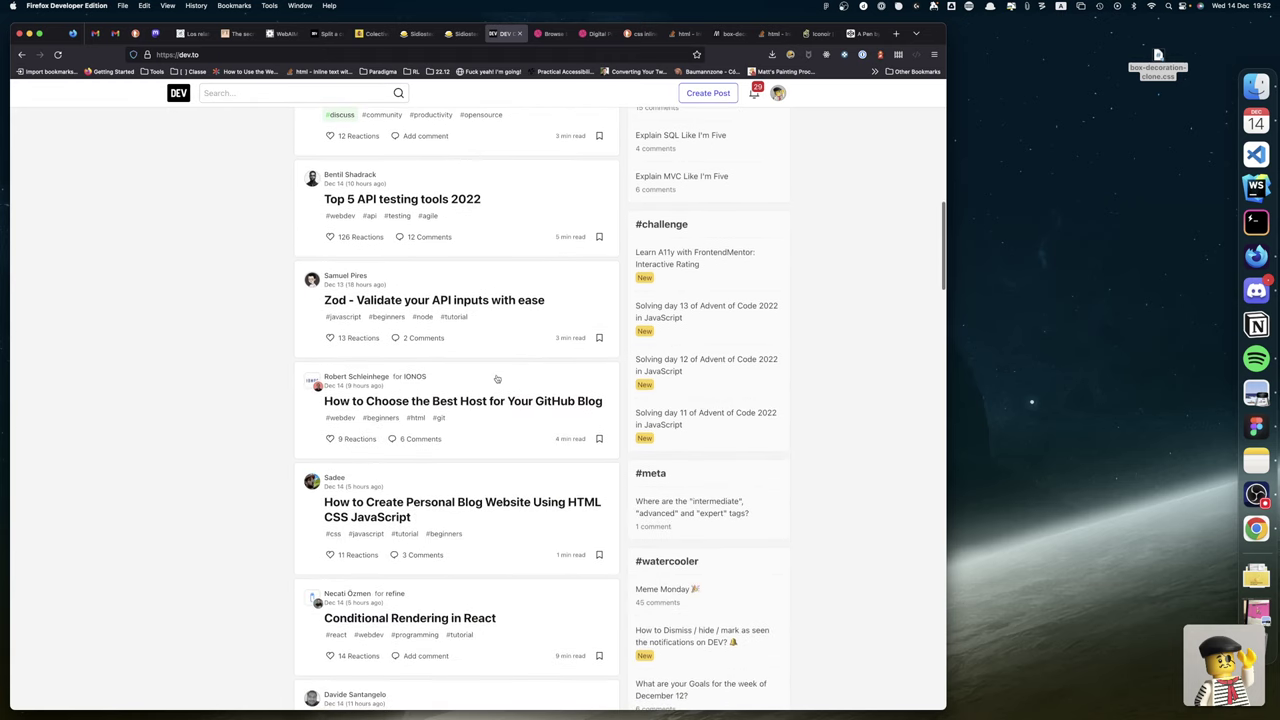
pyautogui.scroll(-3, 497, 379)
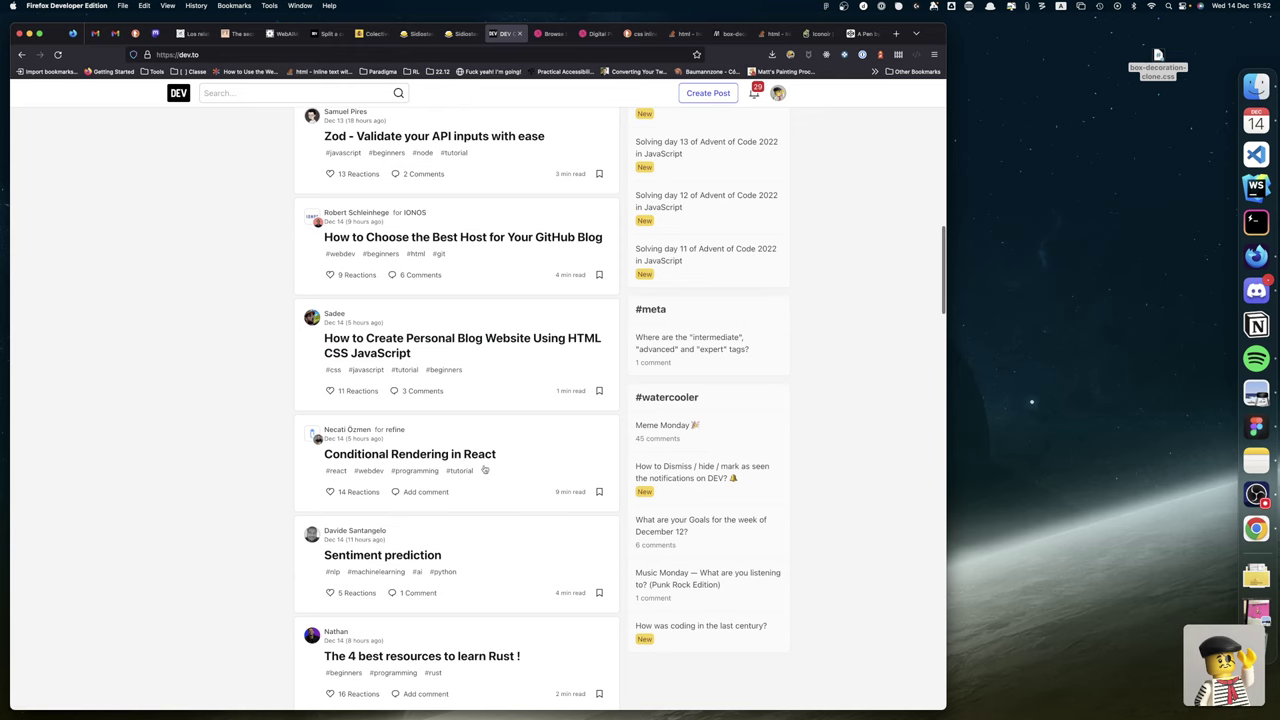
# Open the article "Conditional Rendering in React" and examine its cover image, header, text and code block layout.
pyautogui.click(457, 456)
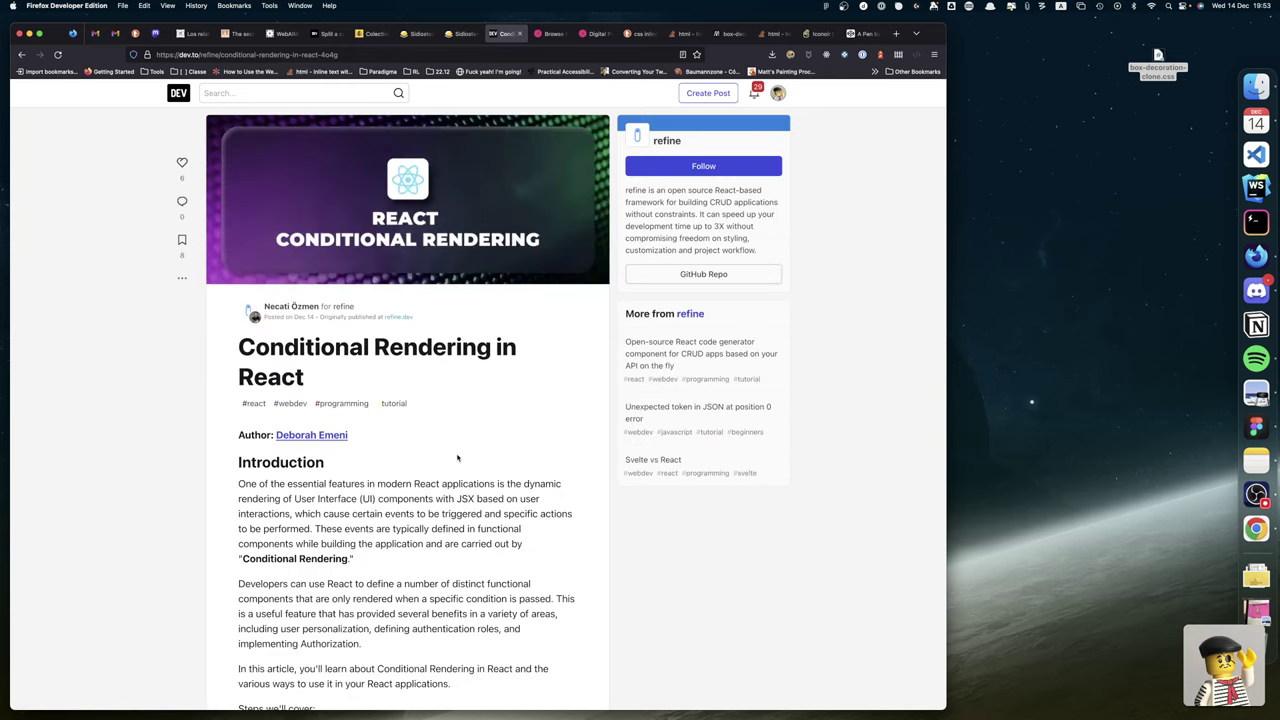
pyautogui.scroll(-13, 457, 456)
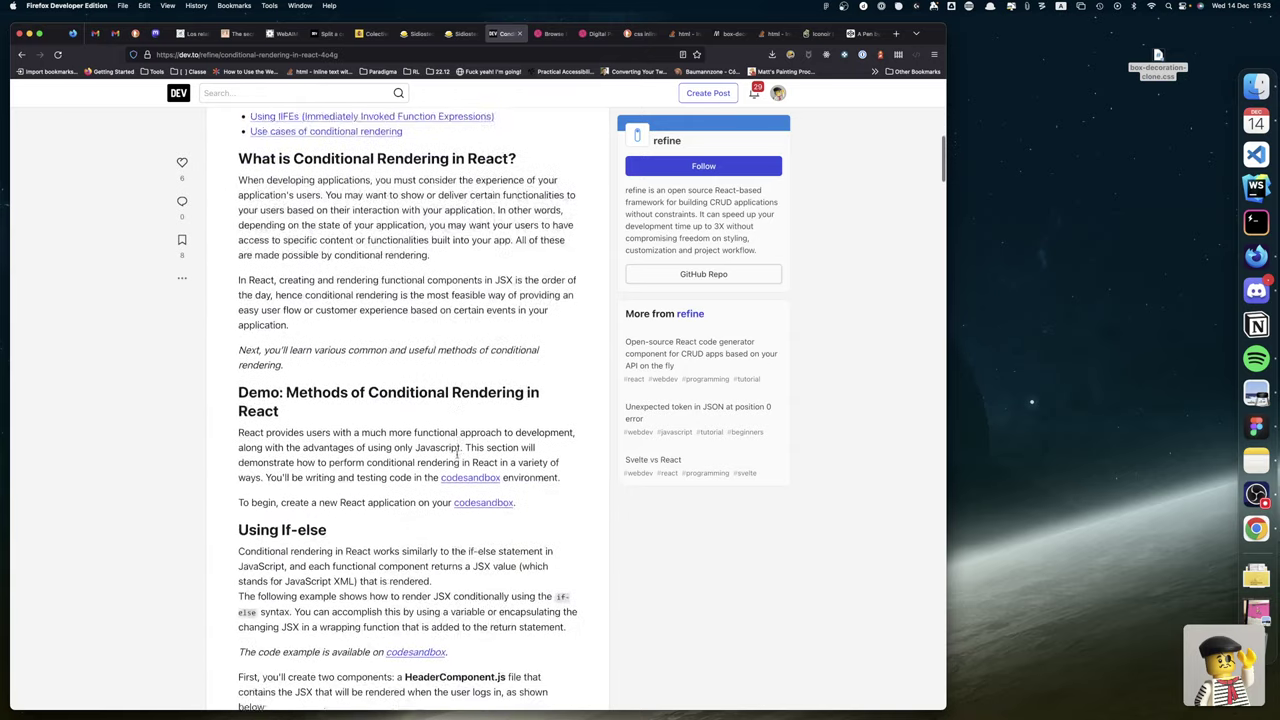
pyautogui.scroll(-8, 457, 456)
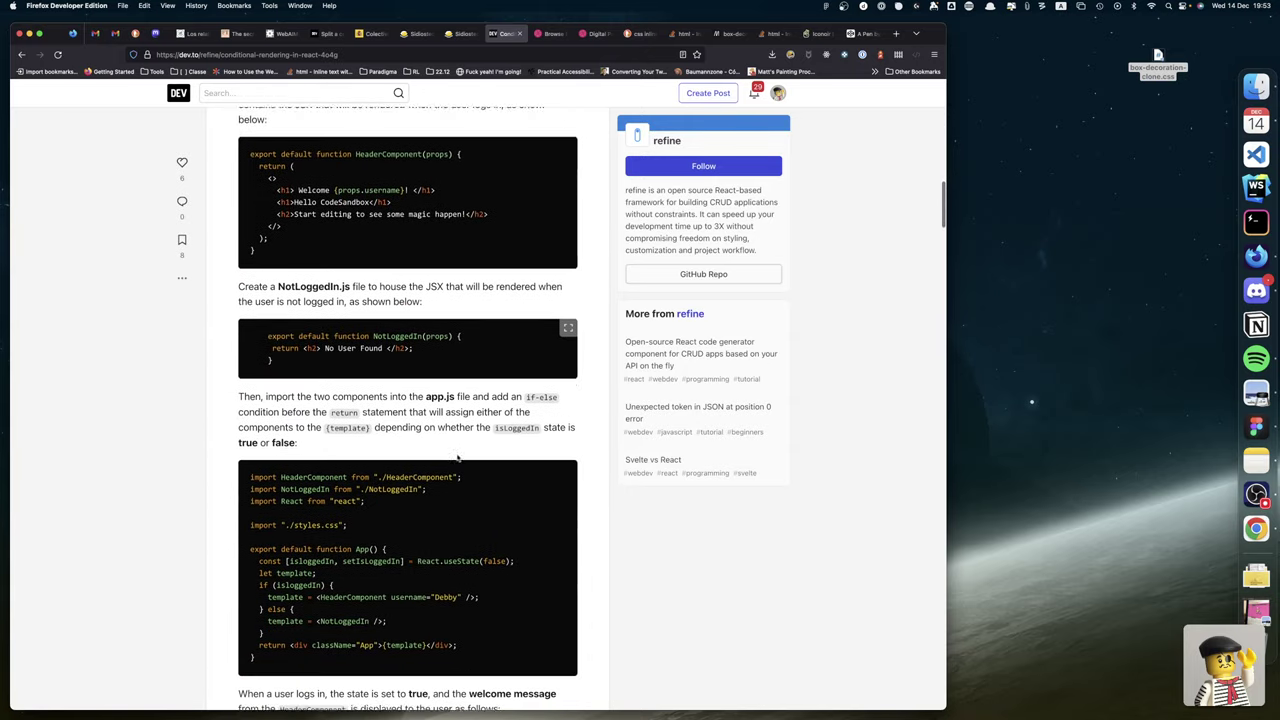
pyautogui.scroll(-12, 457, 458)
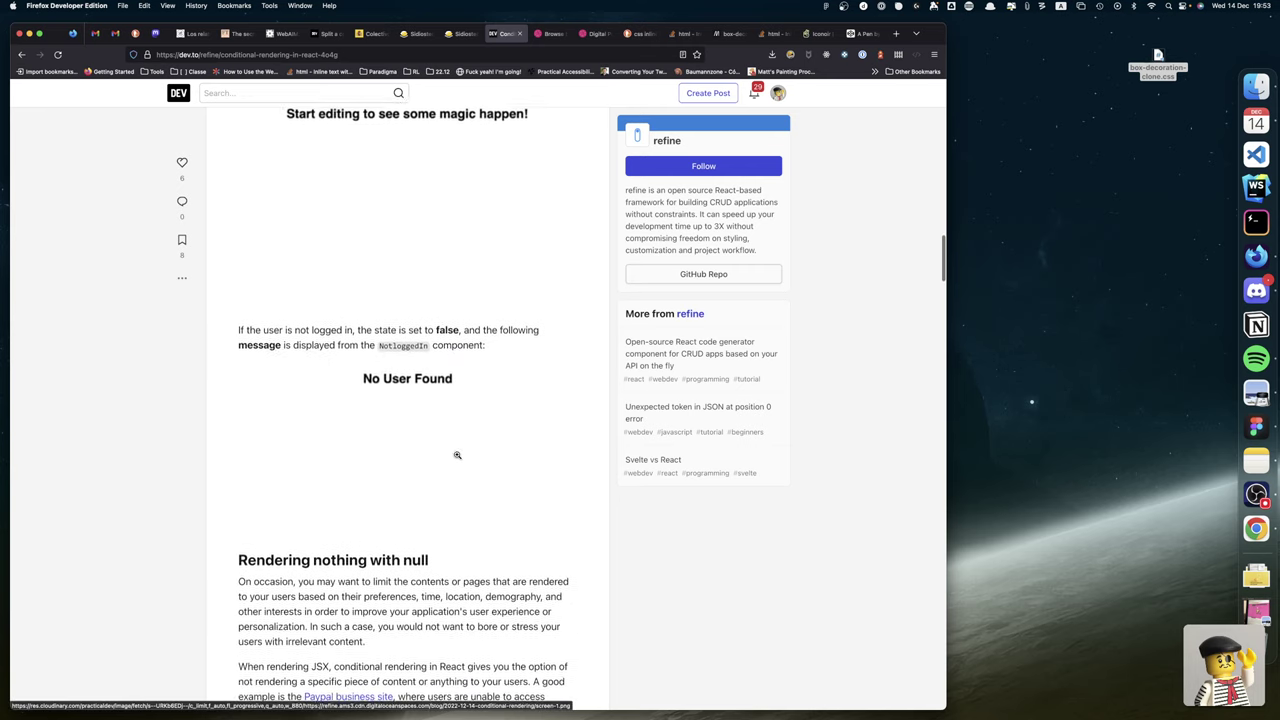
pyautogui.scroll(-11, 457, 455)
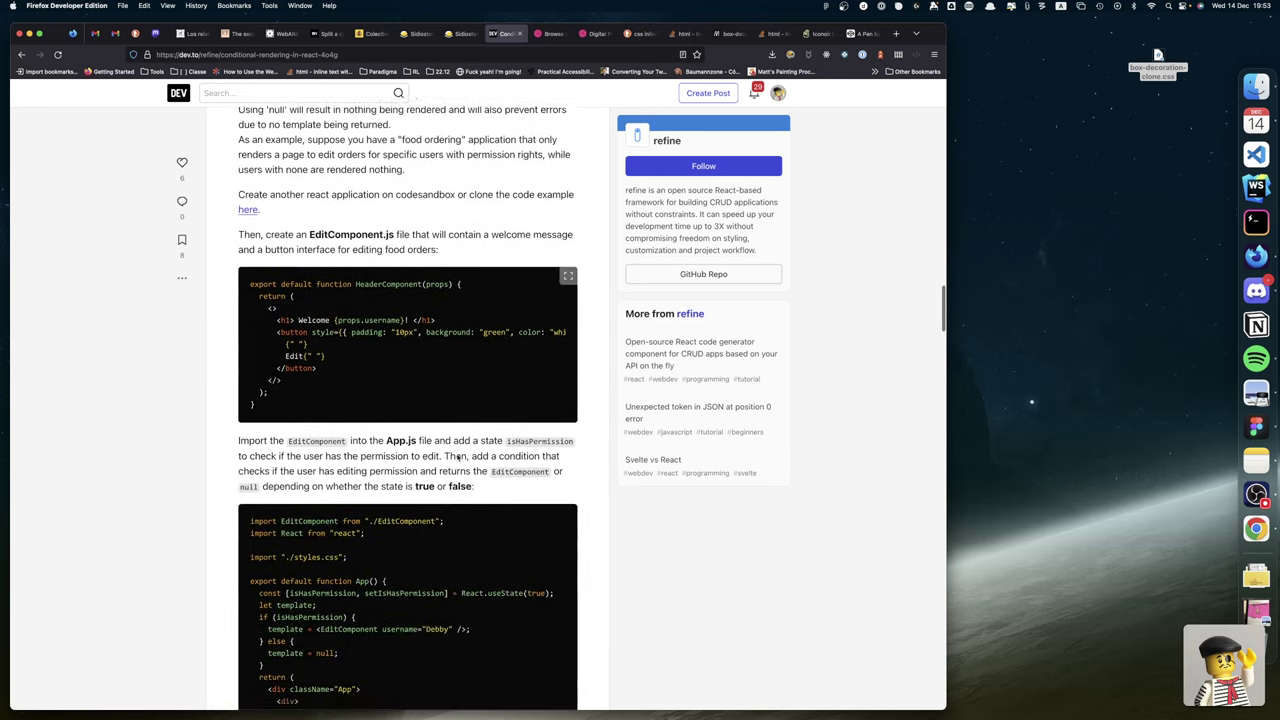
# Return to the dev.to home feed and examine how the cards further down present author, date, title and tags.
pyautogui.click(21, 54)
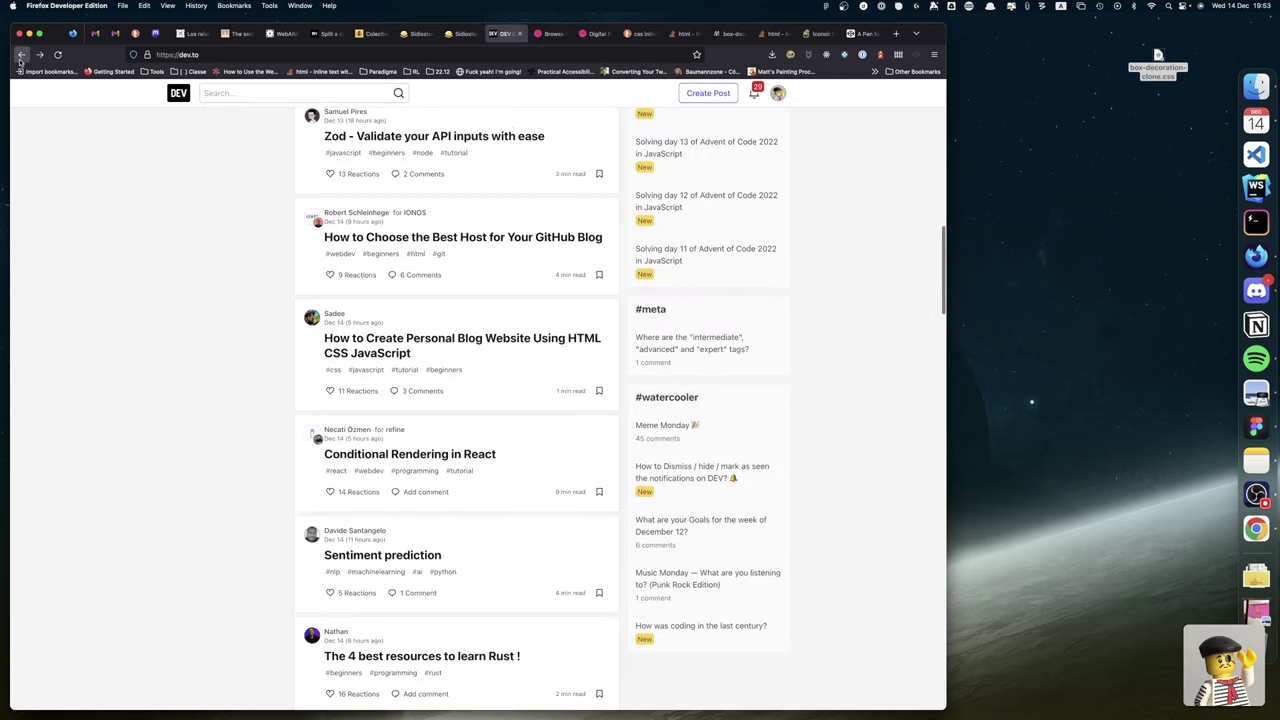
pyautogui.scroll(-6, 373, 214)
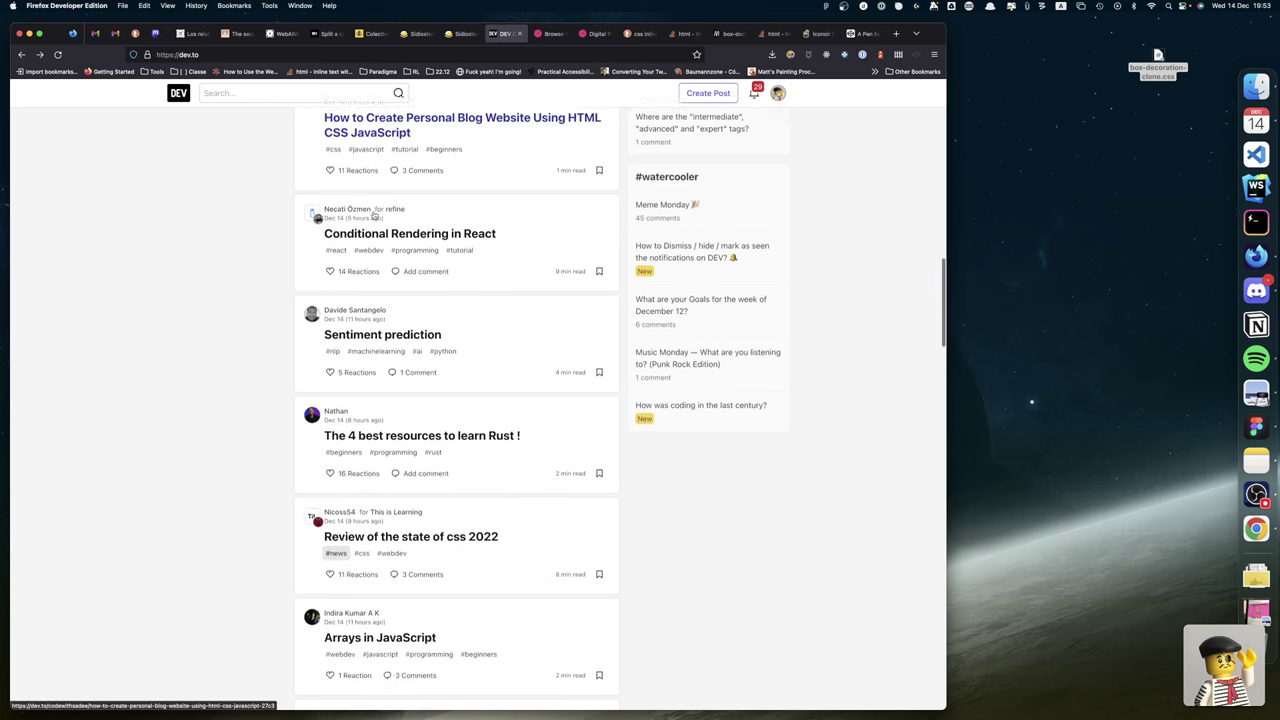
pyautogui.scroll(-1, 373, 214)
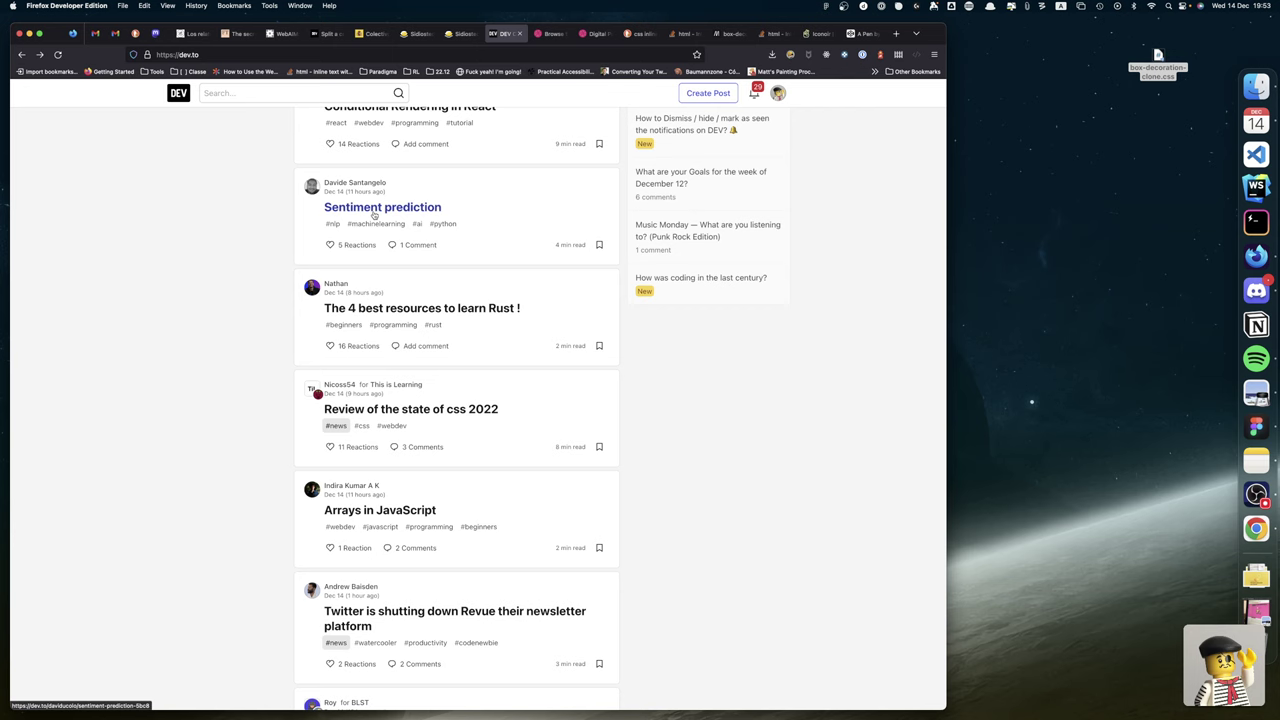
pyautogui.scroll(-4, 374, 213)
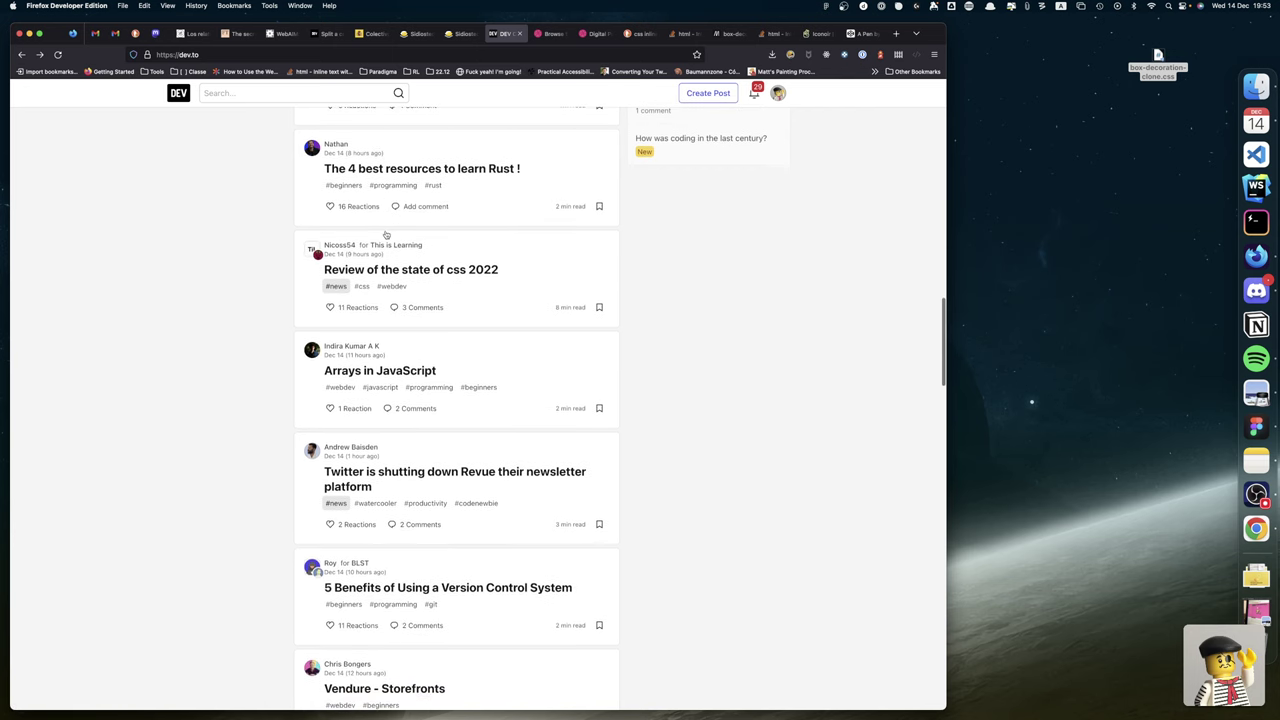
pyautogui.scroll(-7, 386, 233)
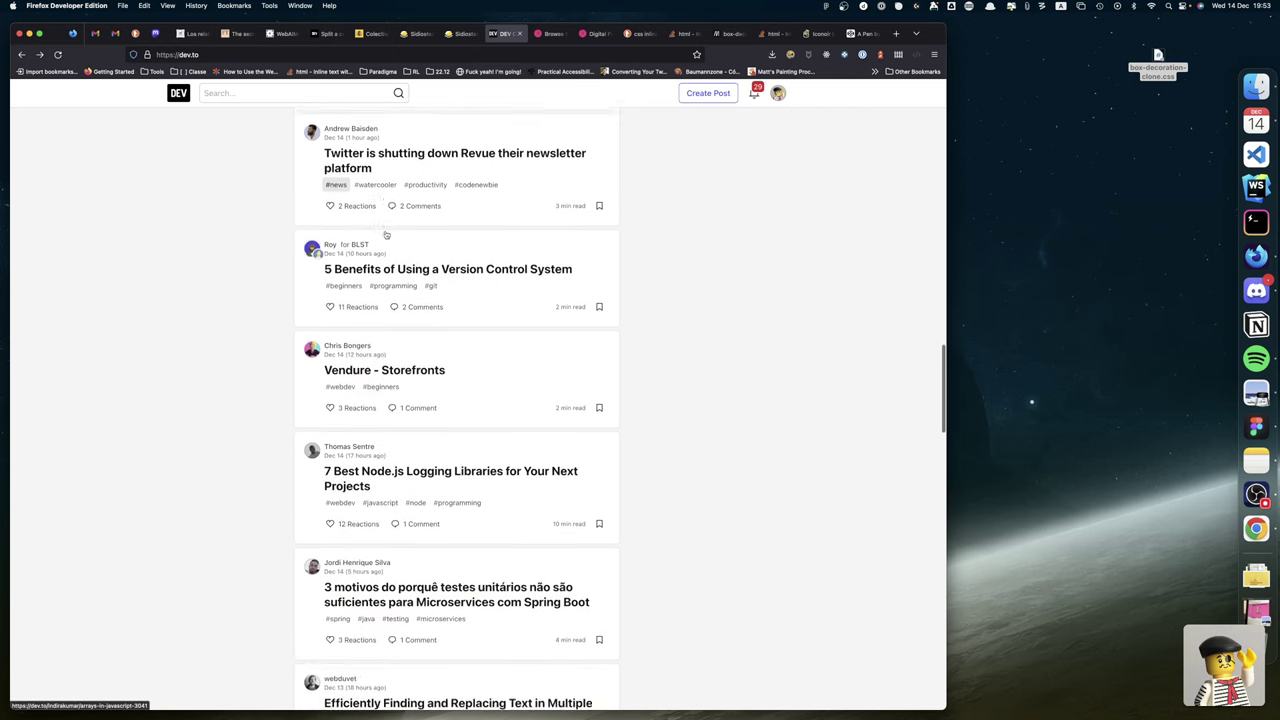
pyautogui.scroll(-10, 386, 233)
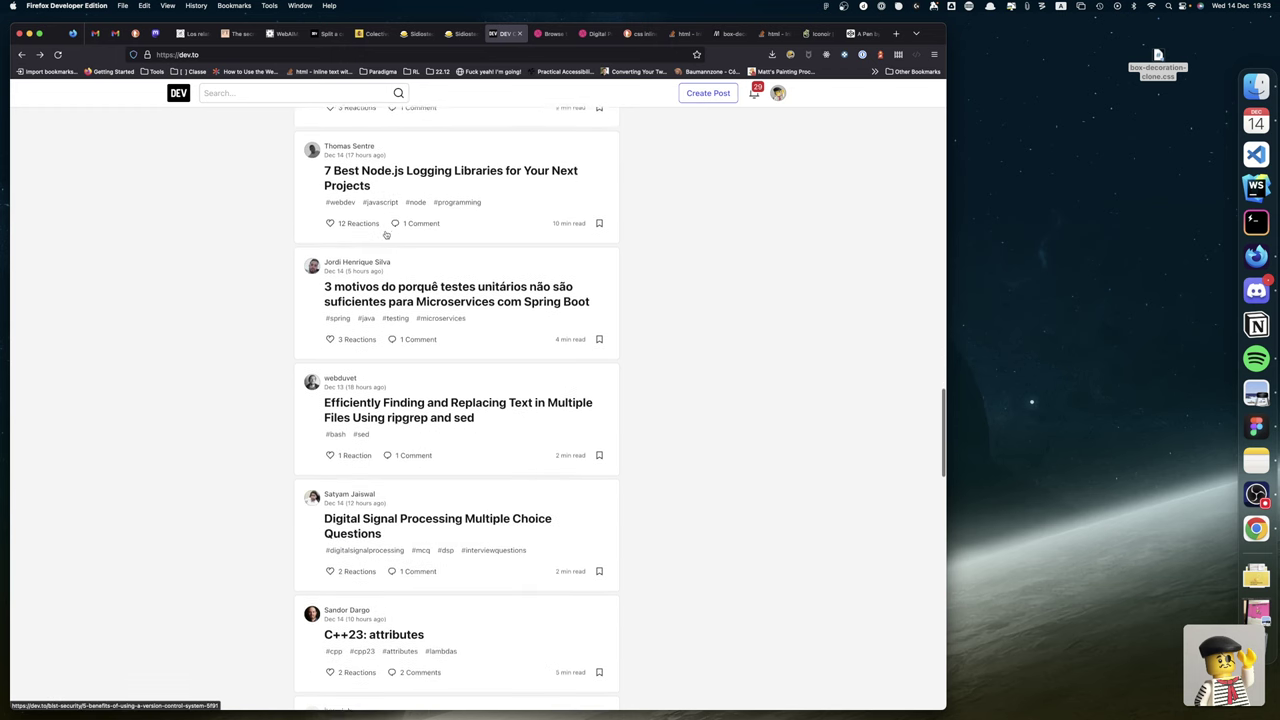
pyautogui.scroll(-10, 386, 233)
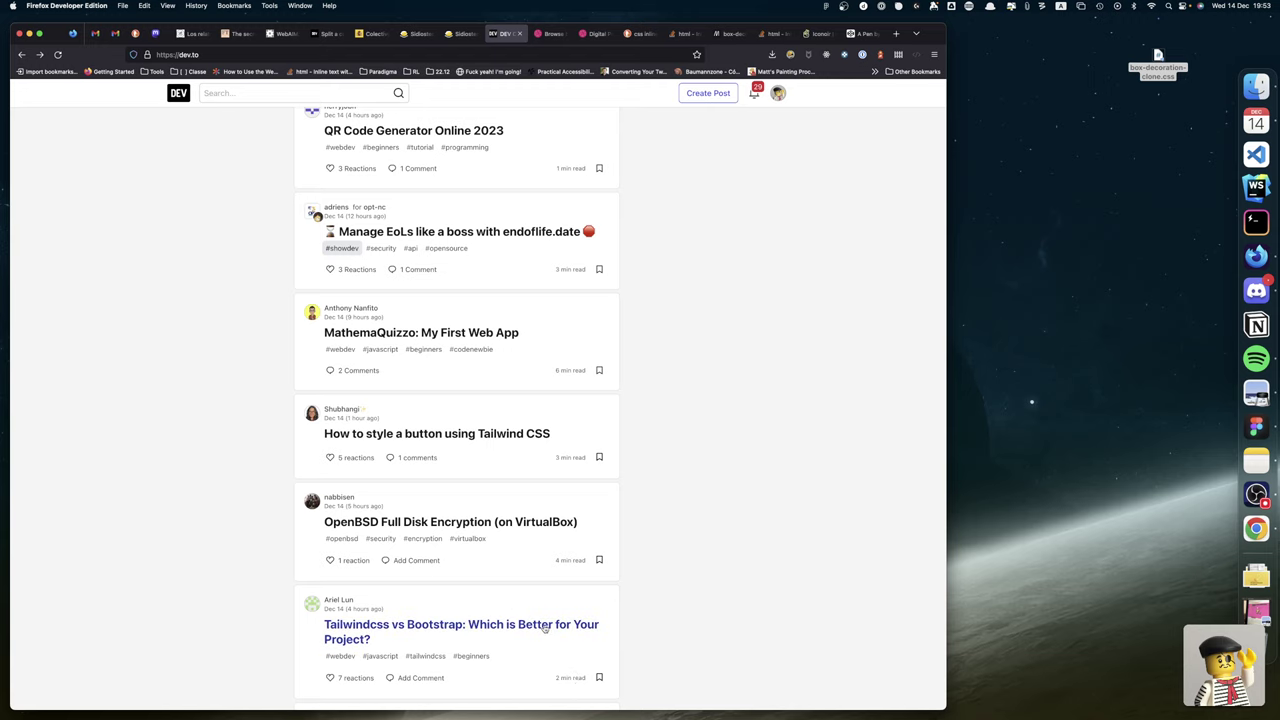
pyautogui.scroll(-5, 511, 517)
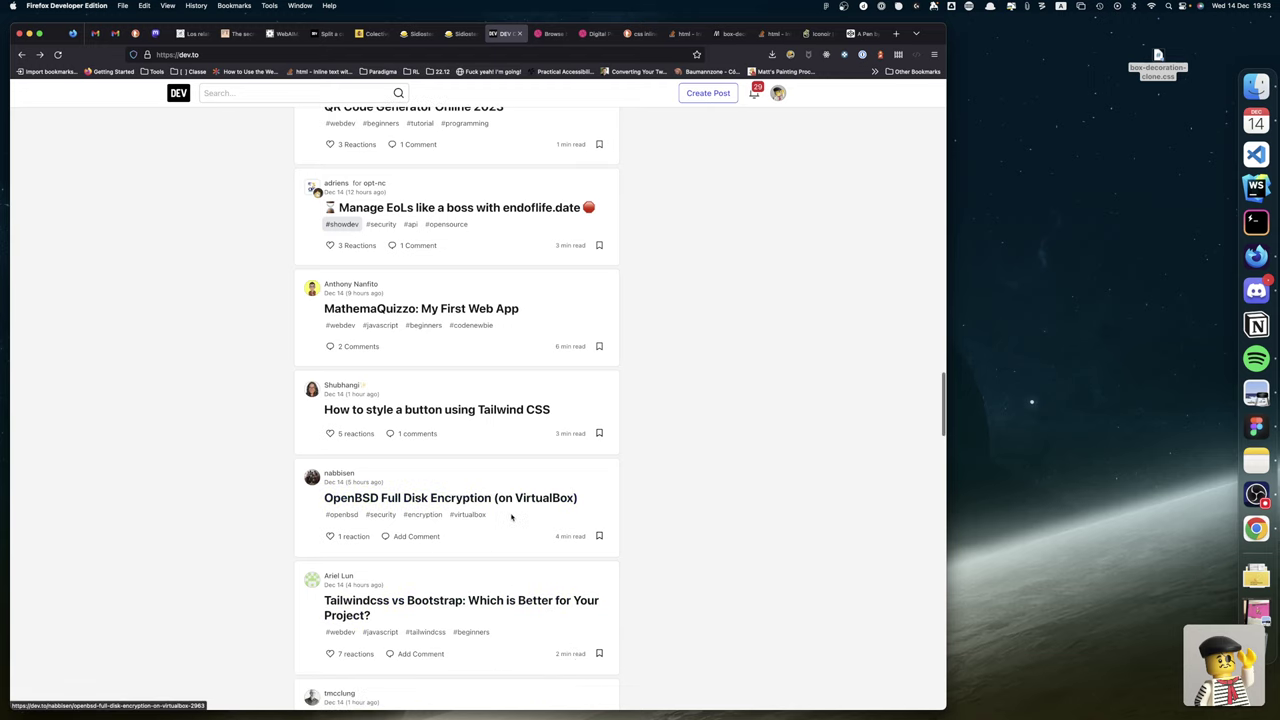
pyautogui.scroll(-3, 511, 517)
pyautogui.scroll(-2, 511, 517)
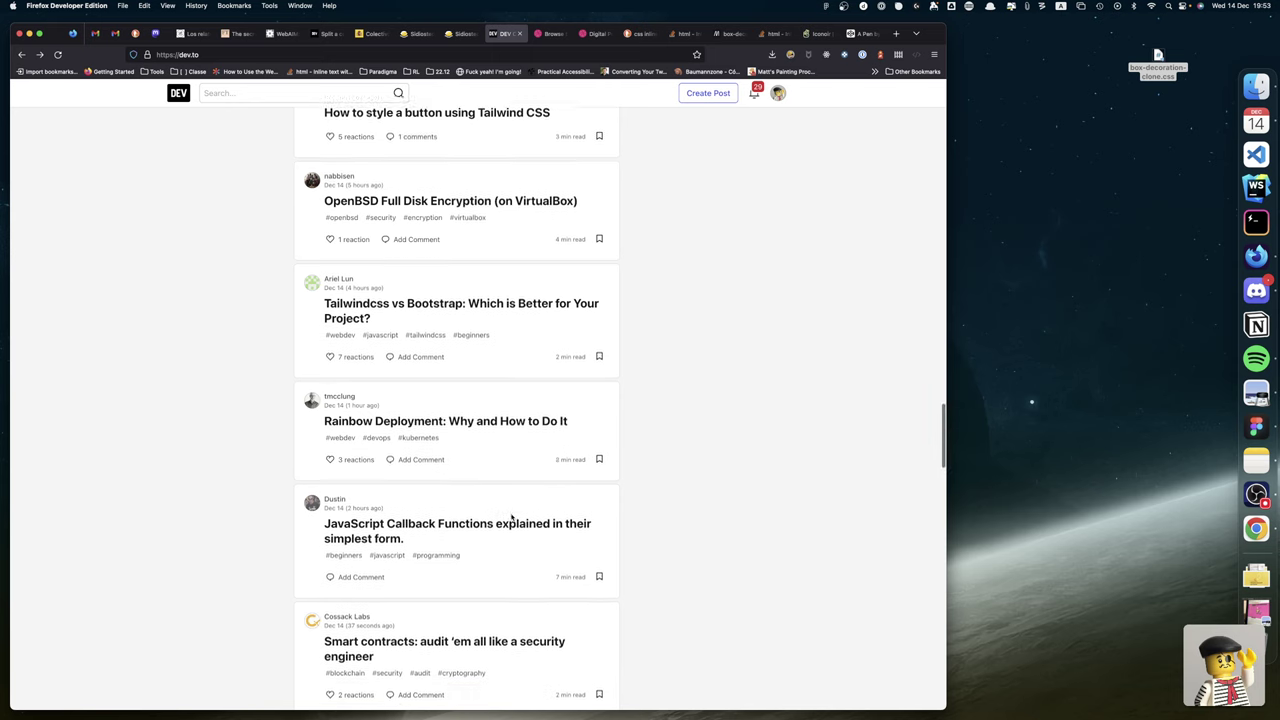
pyautogui.scroll(-12, 511, 517)
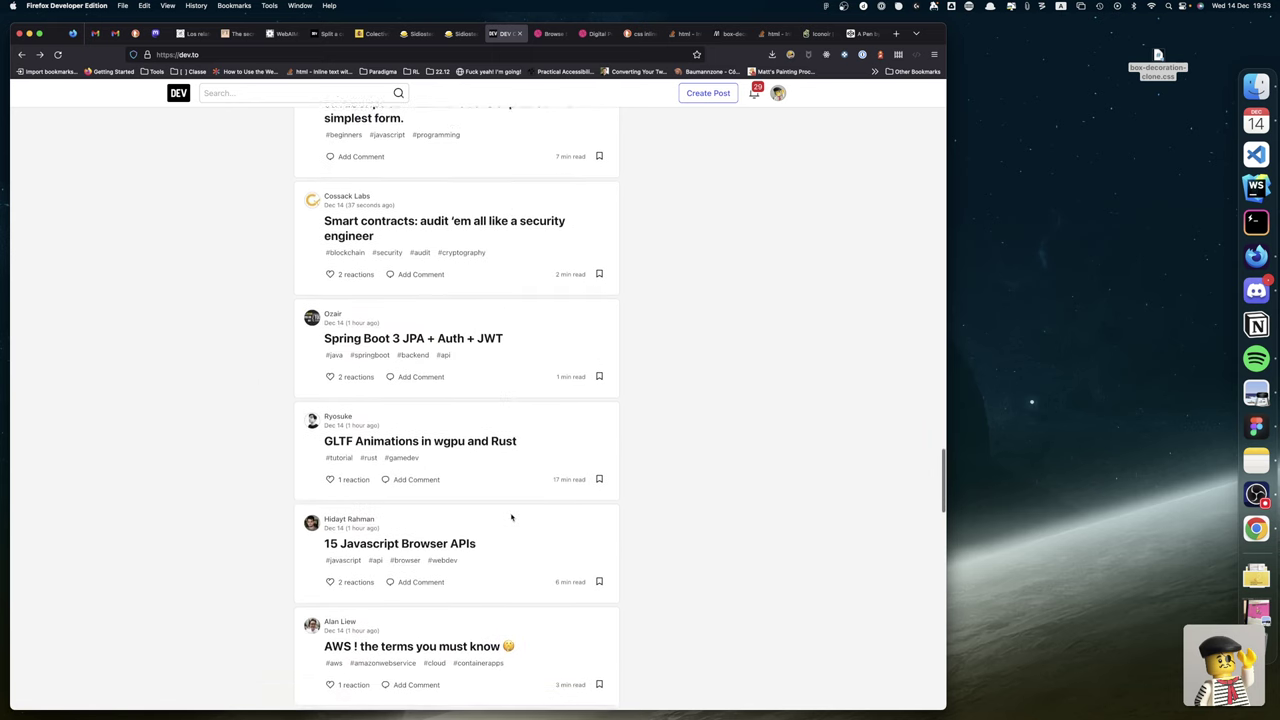
pyautogui.scroll(-3, 511, 517)
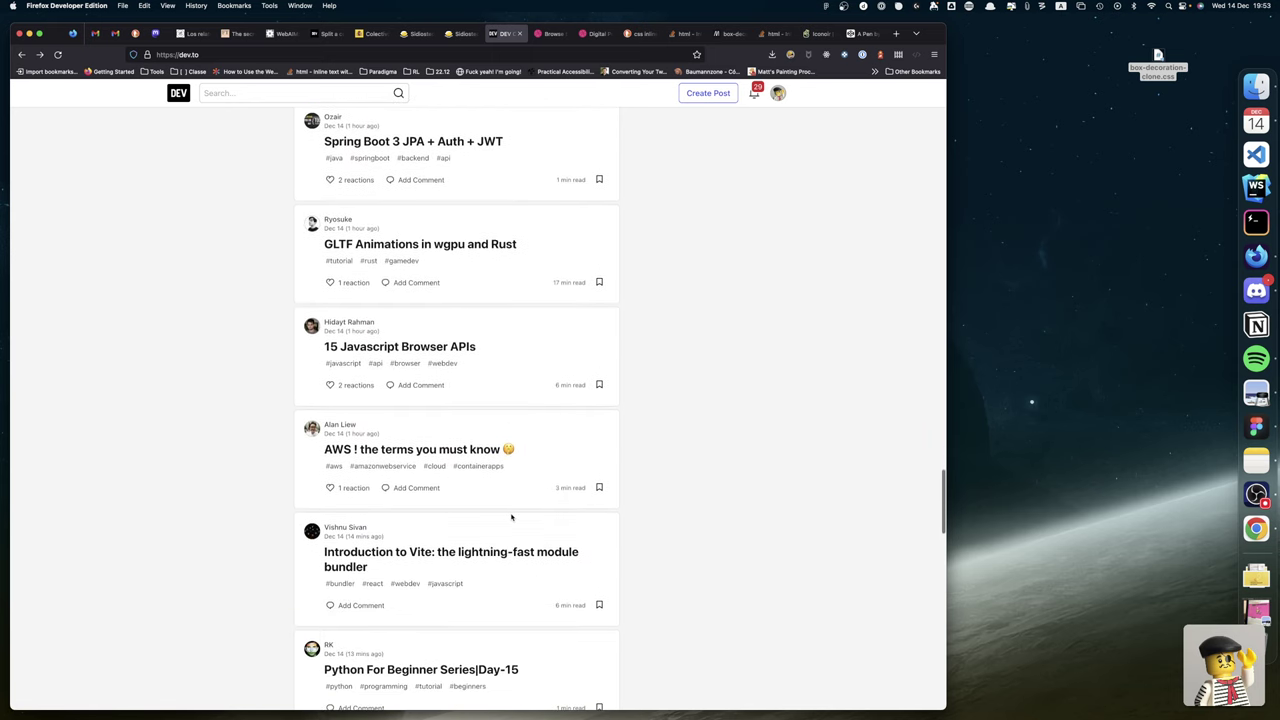
pyautogui.scroll(-1, 511, 517)
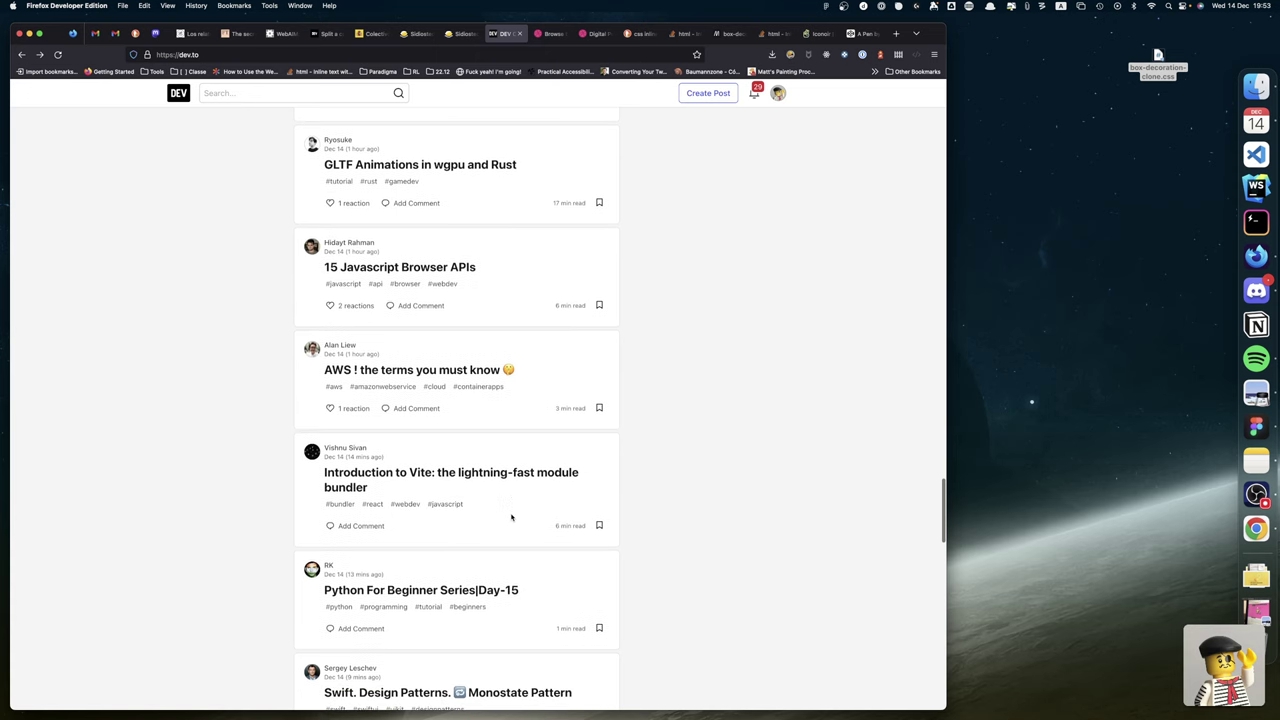
pyautogui.scroll(4, 512, 517)
pyautogui.scroll(1, 513, 517)
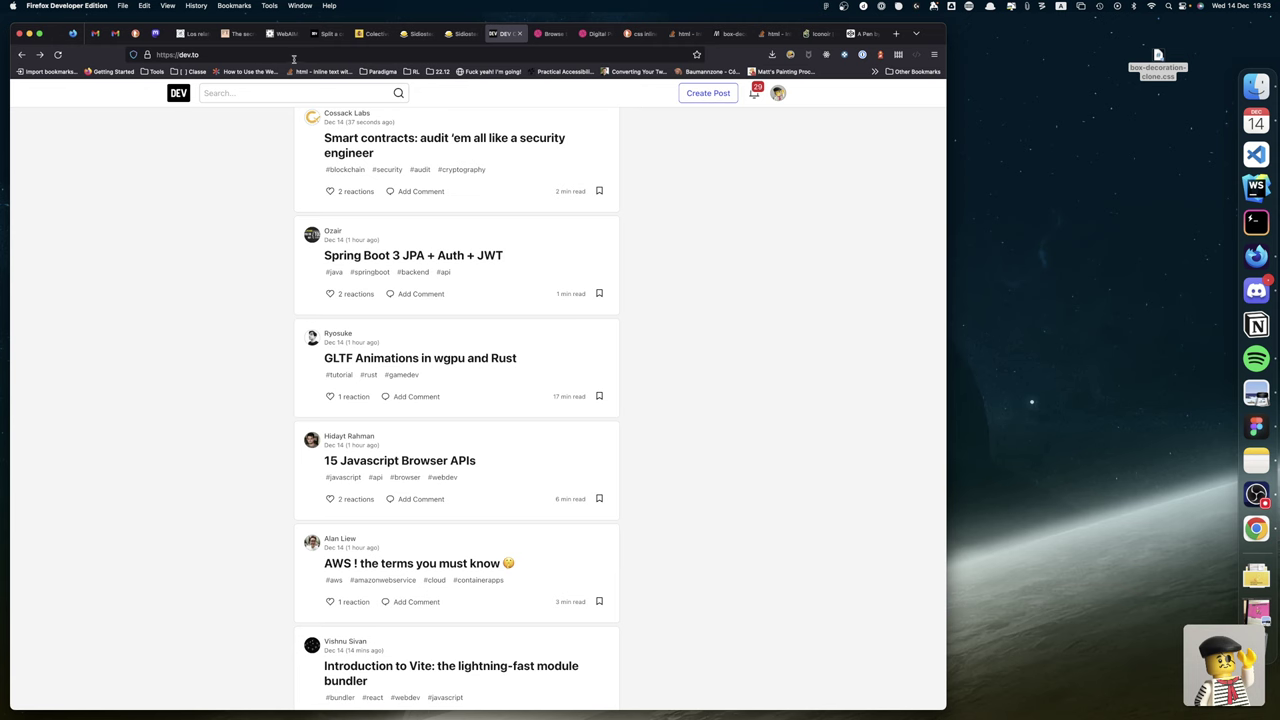
# Compare the sidiostedalimones.com post list with the mobile page in Penpot, and view the reference photo of the blog in Preview.
pyautogui.click(419, 35)
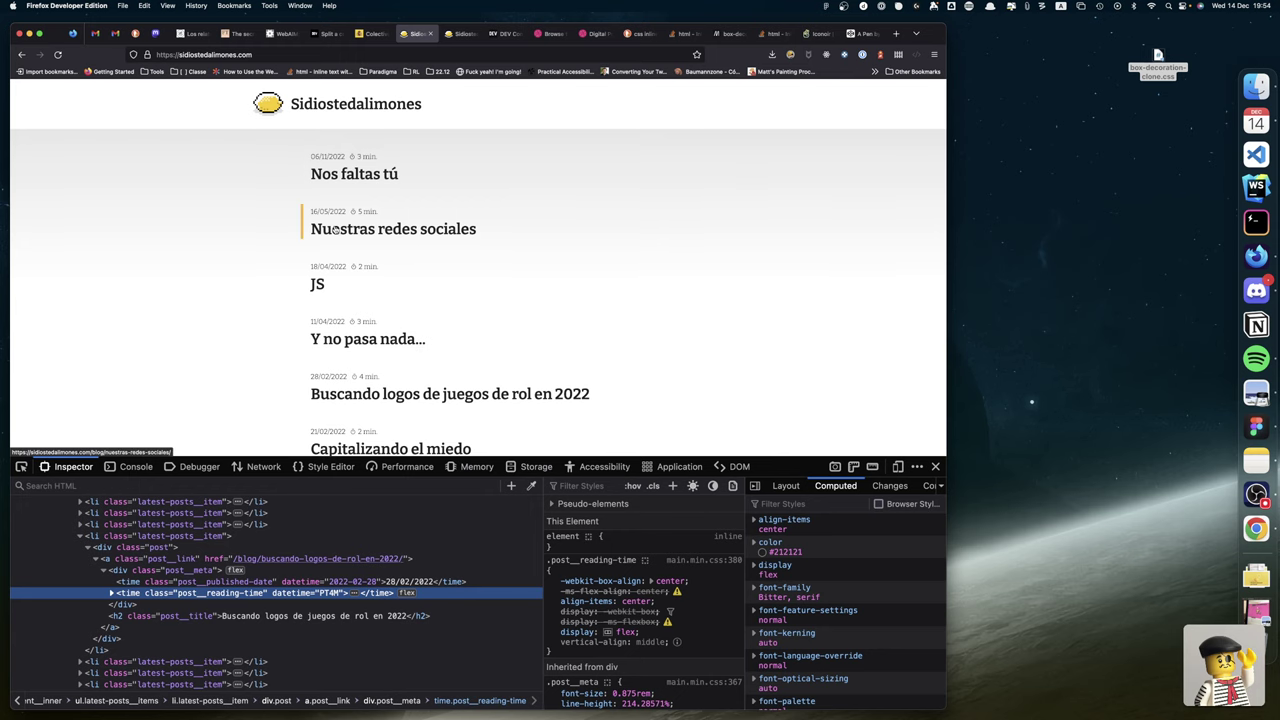
pyautogui.hotkey('ctrl', 'Right')
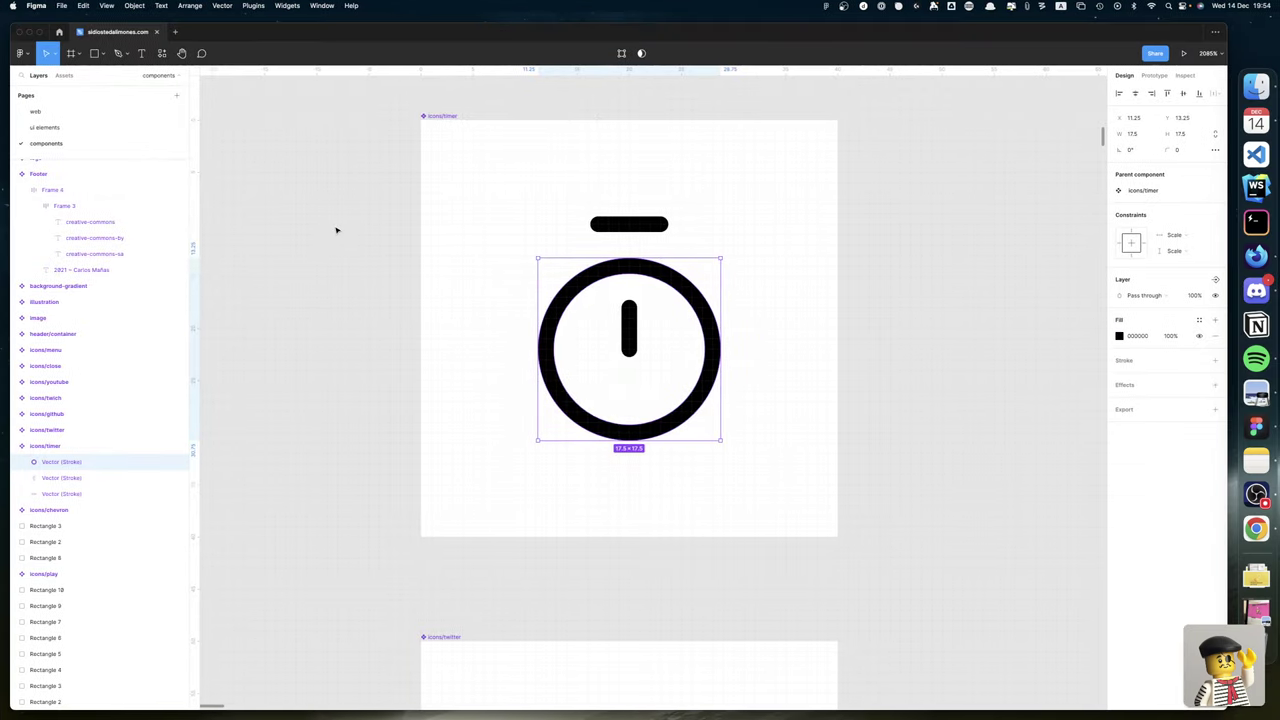
pyautogui.hotkey('ctrl', 'Right')
pyautogui.hotkey('ctrl', 'Right')
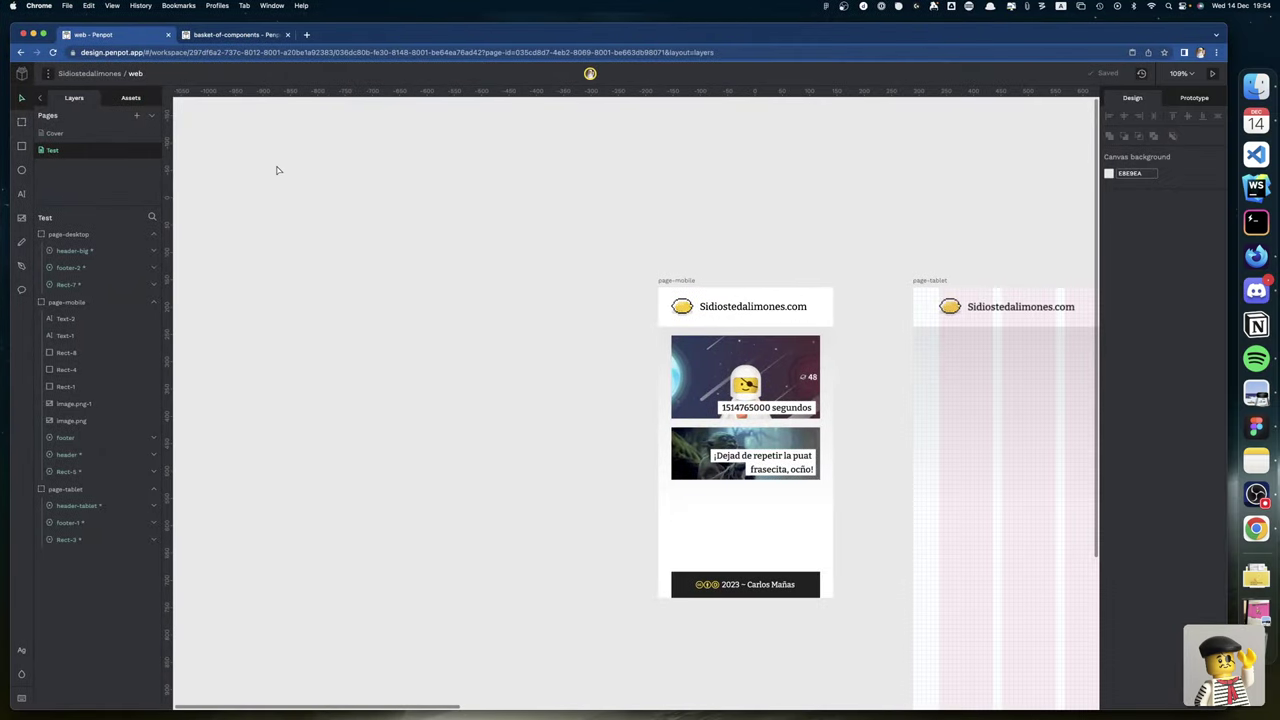
pyautogui.hscroll(5, 324, 190)
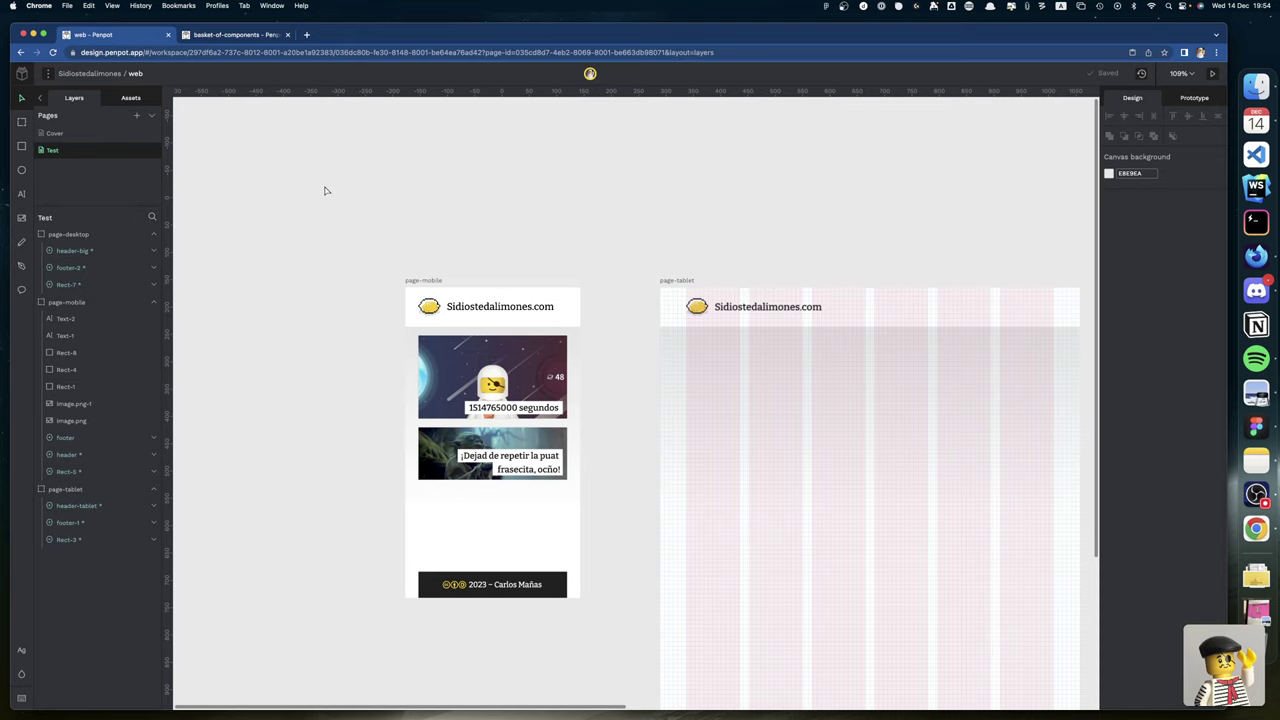
pyautogui.click(1256, 394)
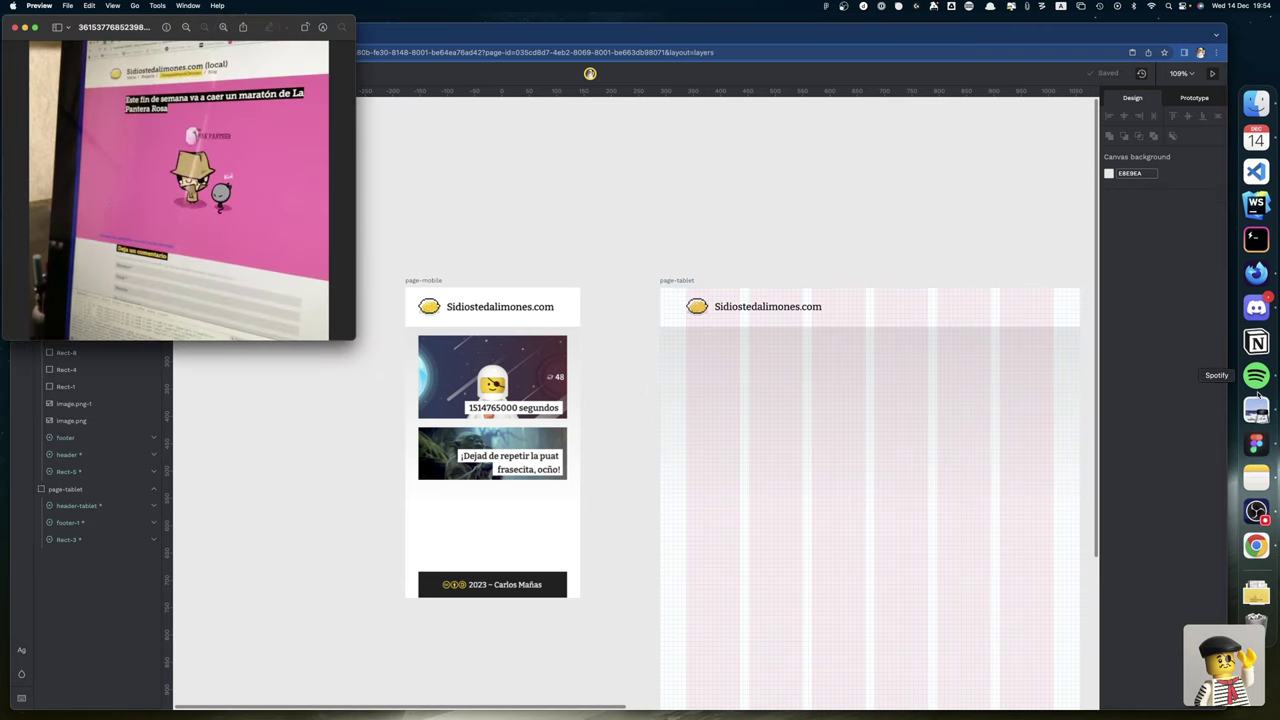
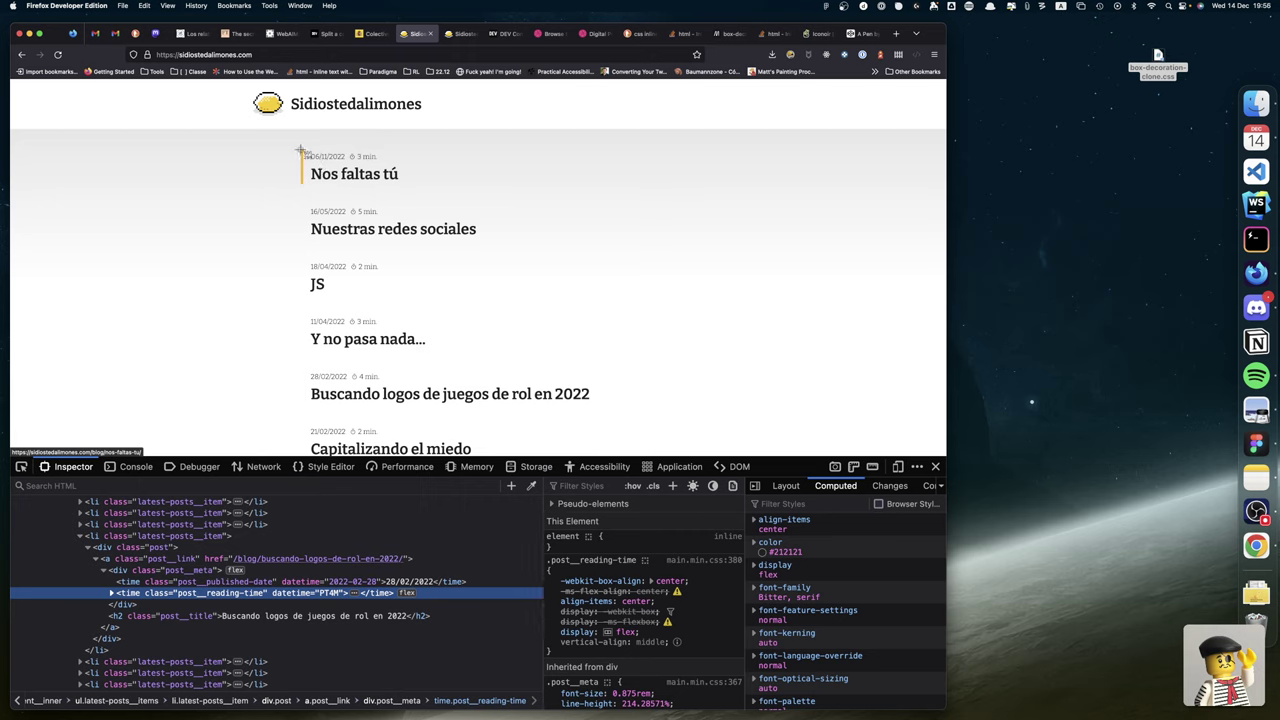
# Capture the "Nos faltas tú" entry from the sidiostedalimones.com post list as a screenshot and paste it onto the Penpot canvas.
pyautogui.moveTo(300, 150); pyautogui.dragTo(410, 187)
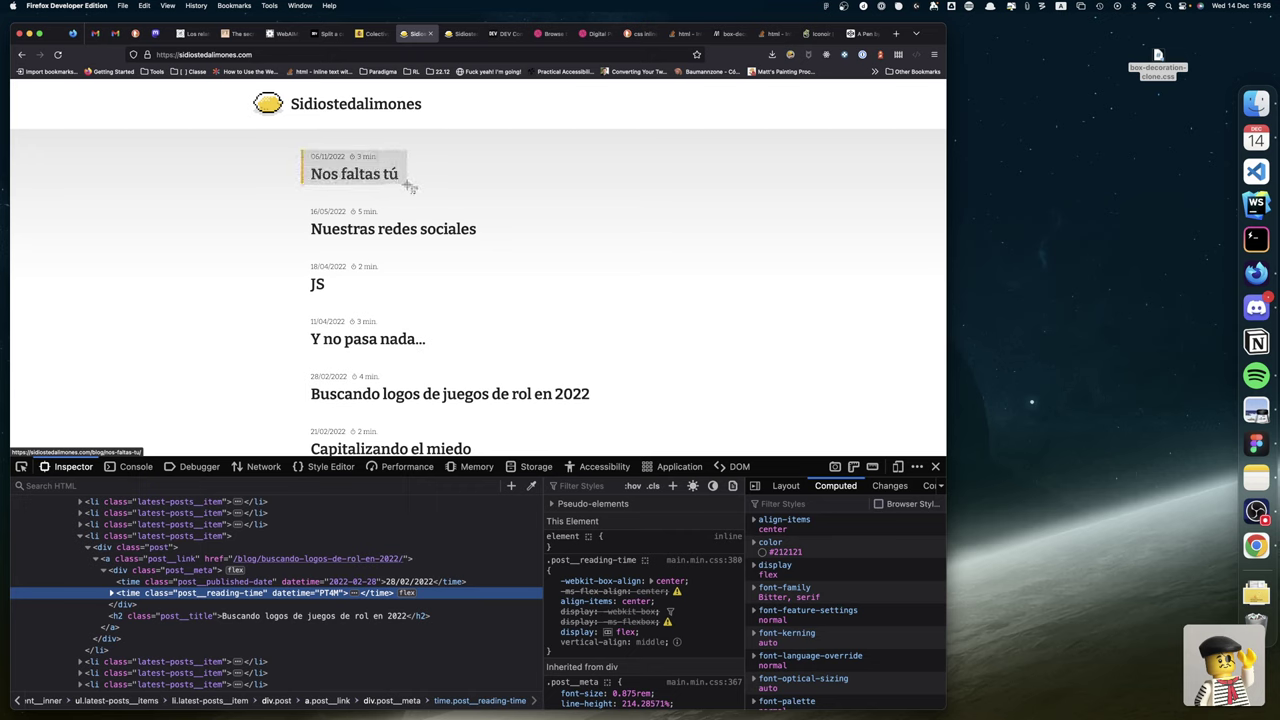
pyautogui.moveTo(410, 187); pyautogui.dragTo(409, 187)
pyautogui.press('super+Tab')
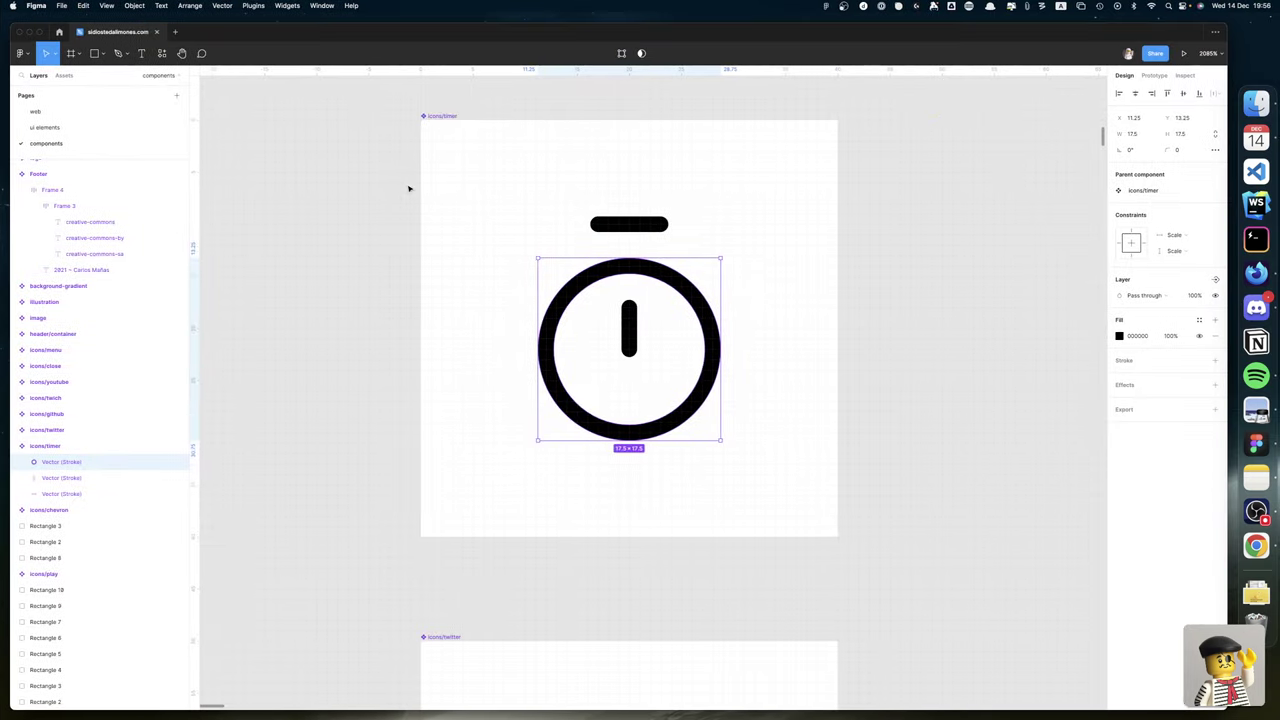
pyautogui.press('super+Tab')
pyautogui.press('super+Tab')
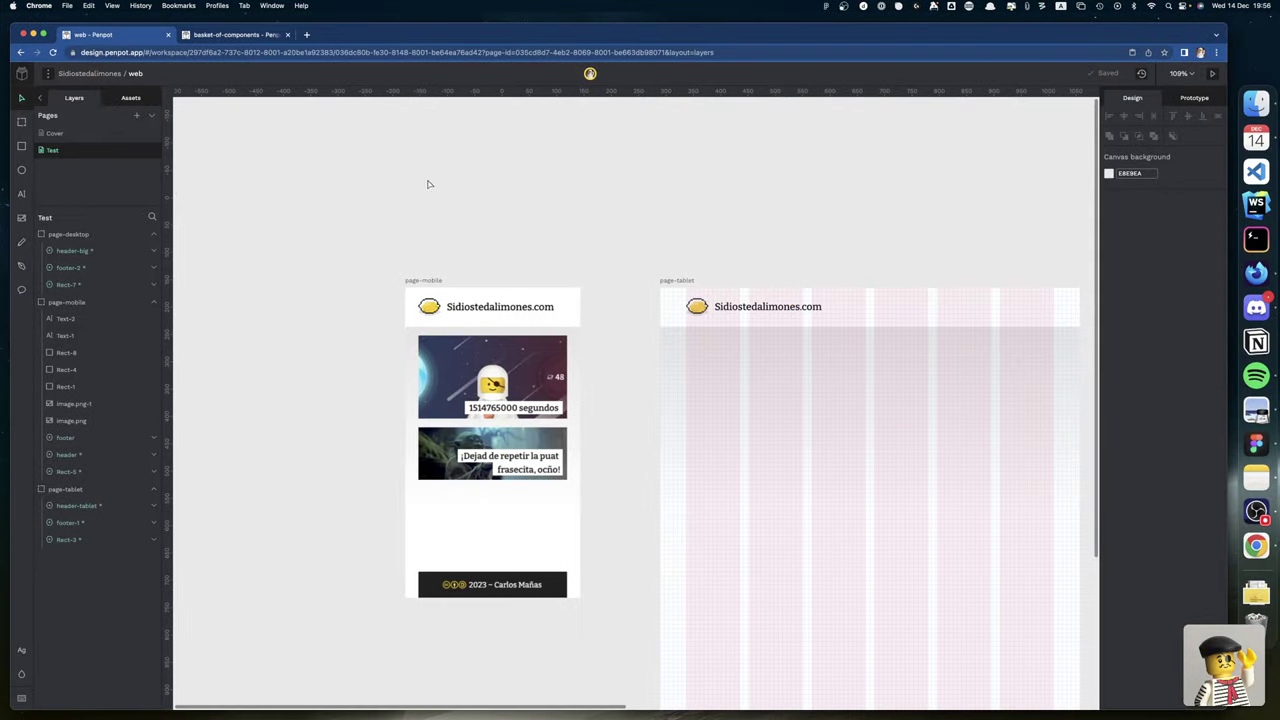
pyautogui.press('super+v')
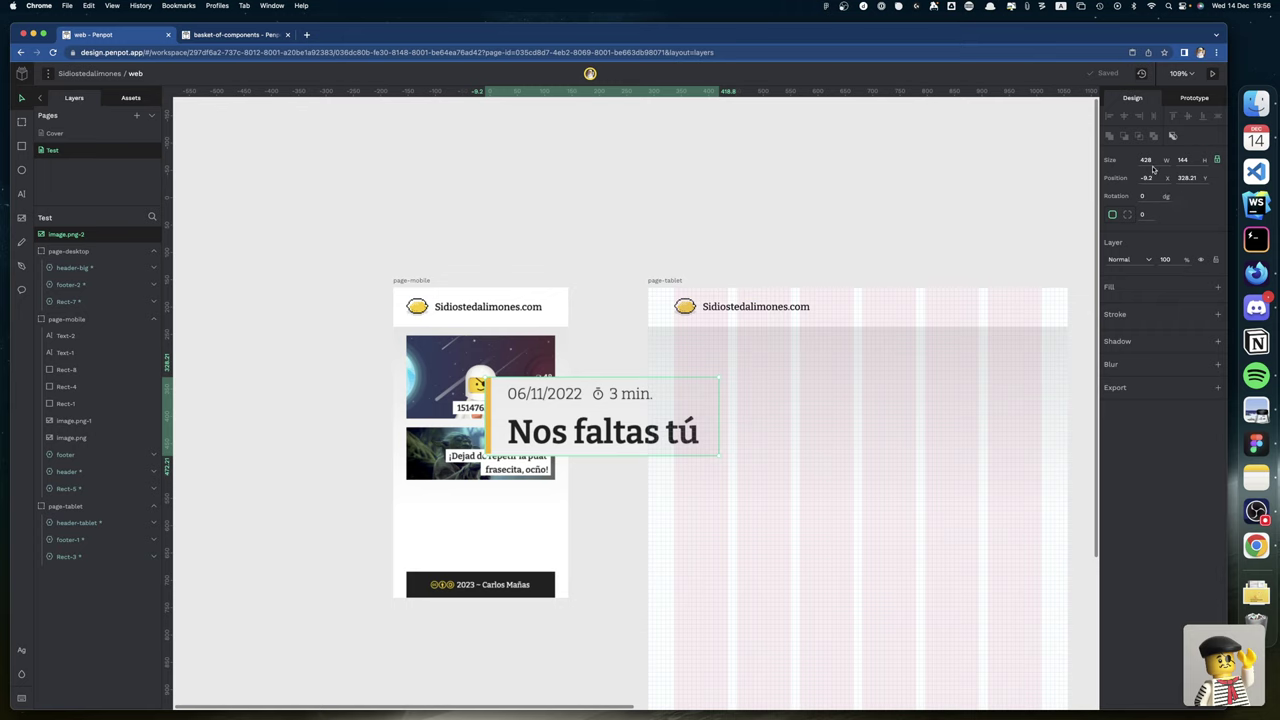
# Scale the pasted "Nos faltas tú" screenshot down proportionally to 107 × 36 by halving its width twice.
pyautogui.click(1162, 164)
pyautogui.press('Right')
pyautogui.write('/2')
pyautogui.press('Return')
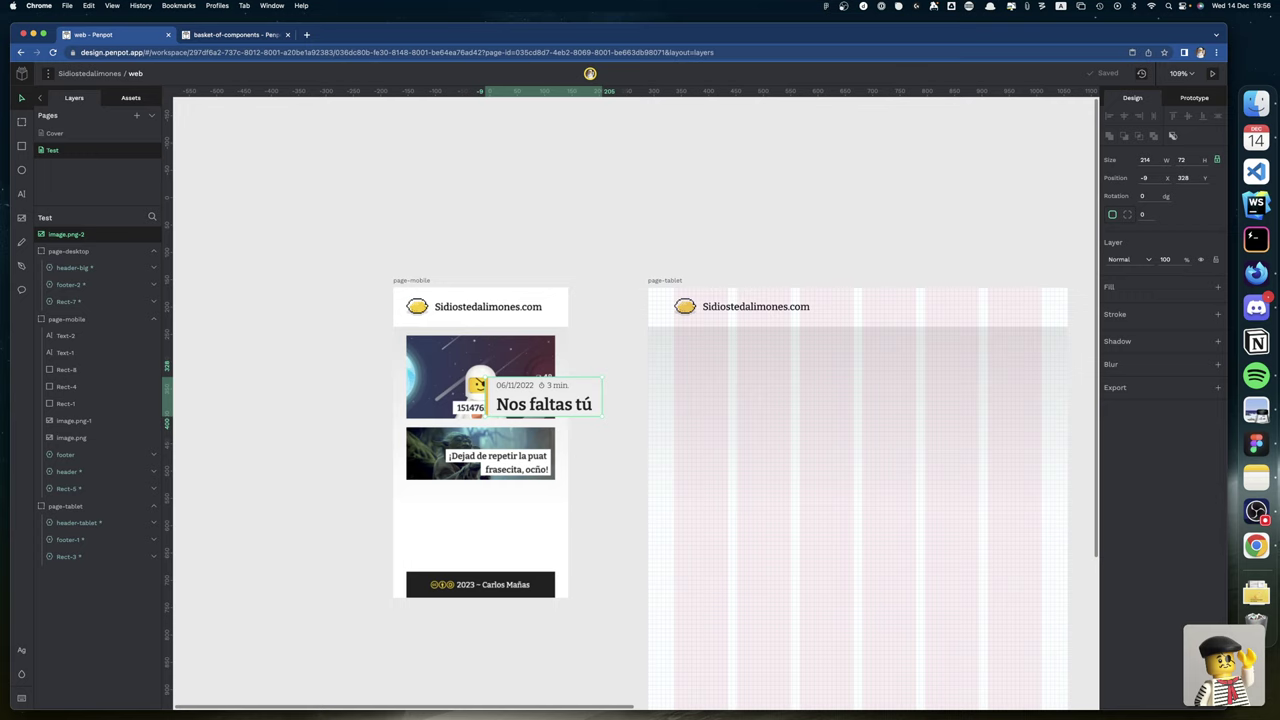
pyautogui.click(1156, 160)
pyautogui.press('Right')
pyautogui.write('/2')
pyautogui.press('Return')
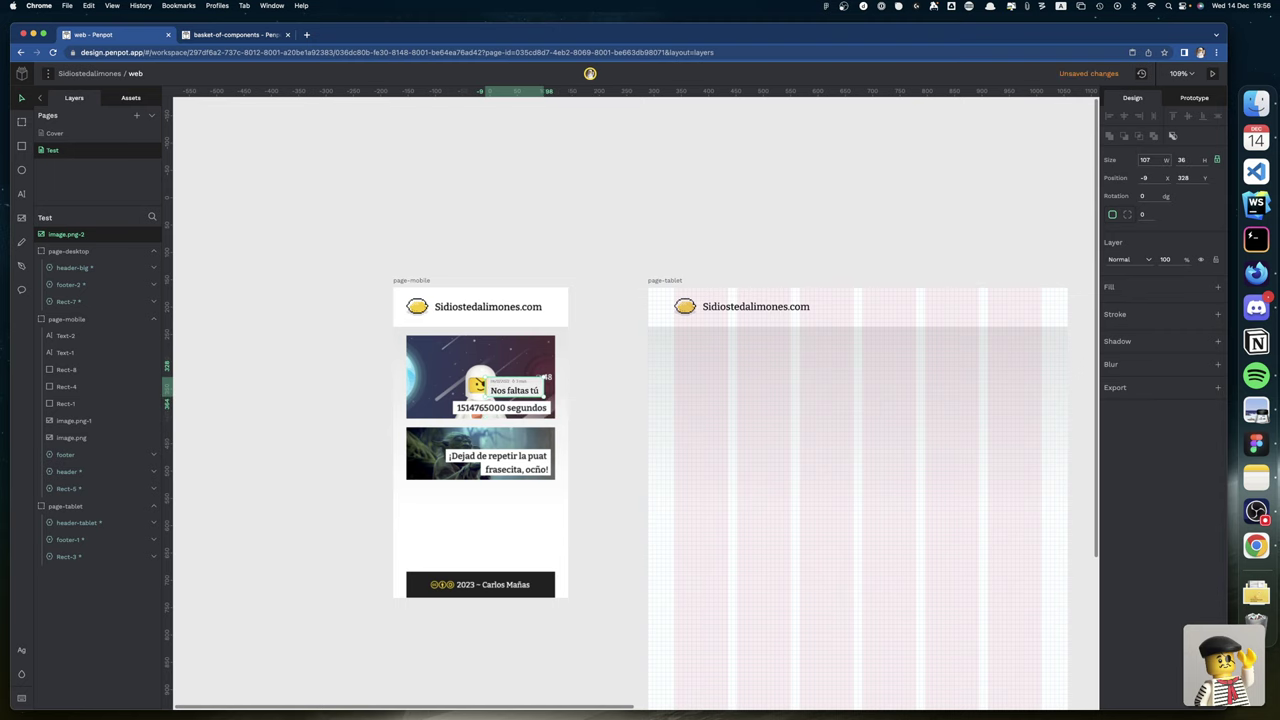
pyautogui.hscroll(1, 575, 385)
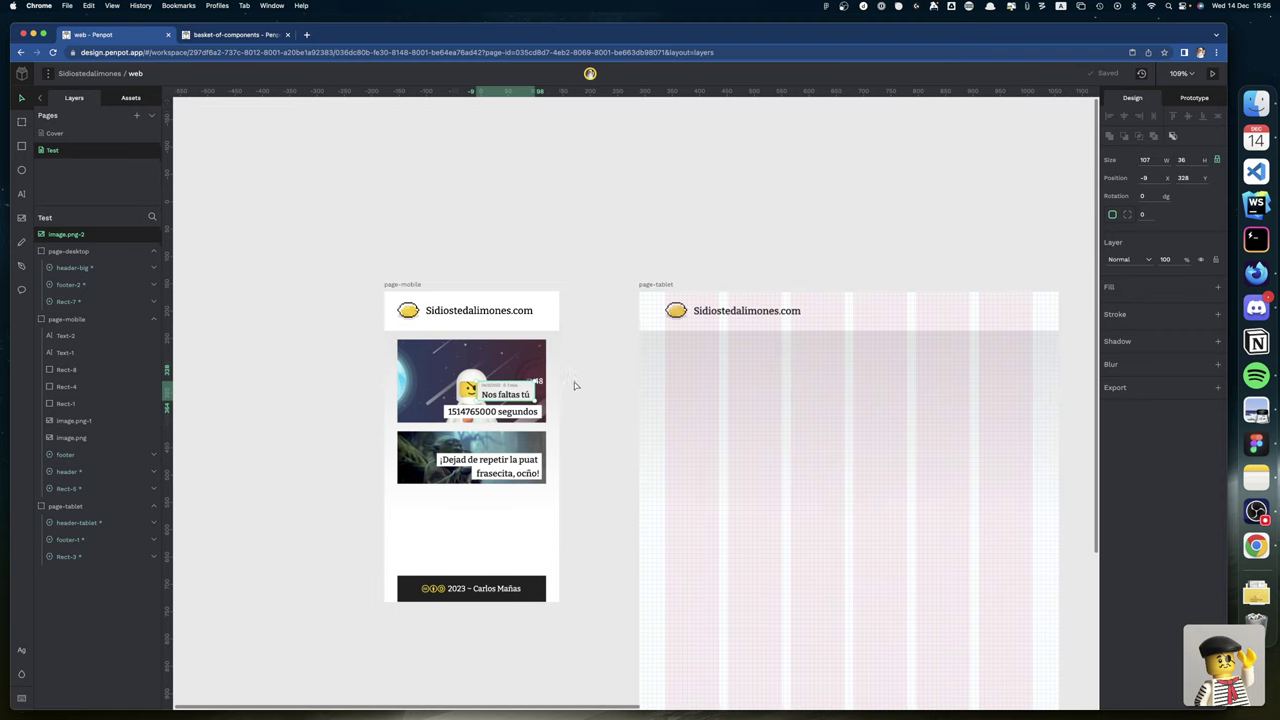
pyautogui.moveTo(488, 400); pyautogui.dragTo(403, 418)
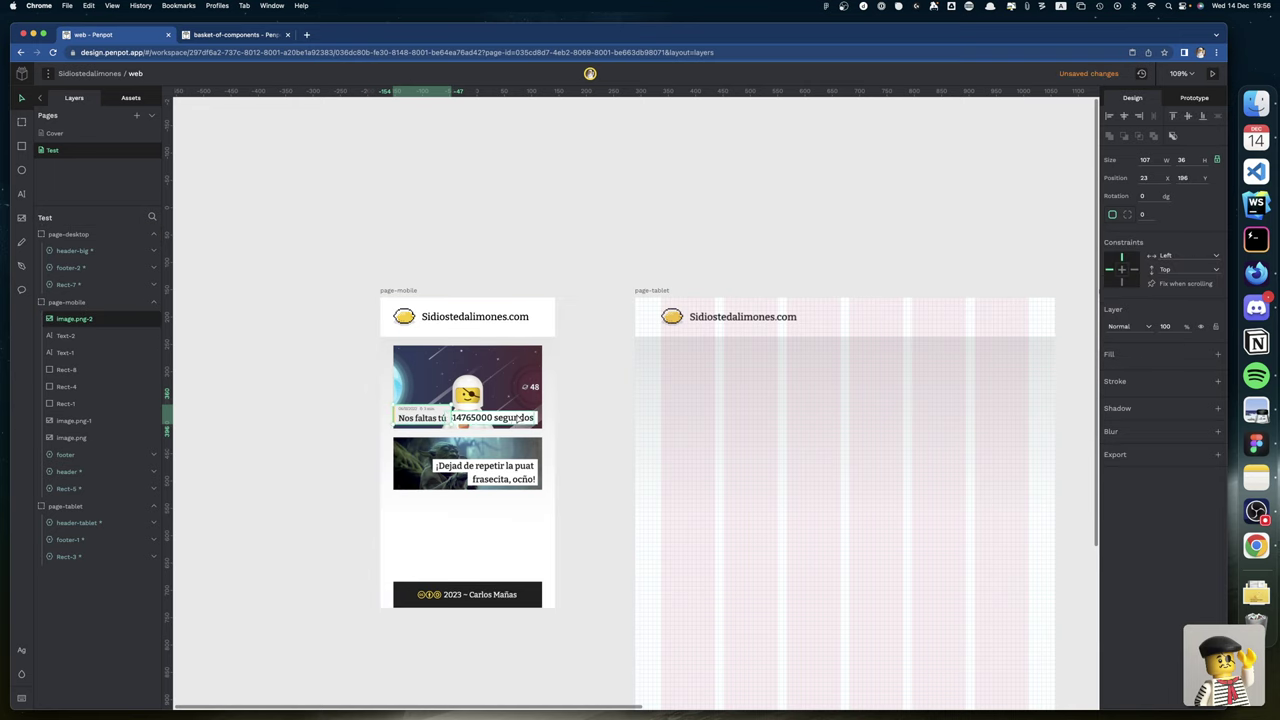
pyautogui.click(537, 422)
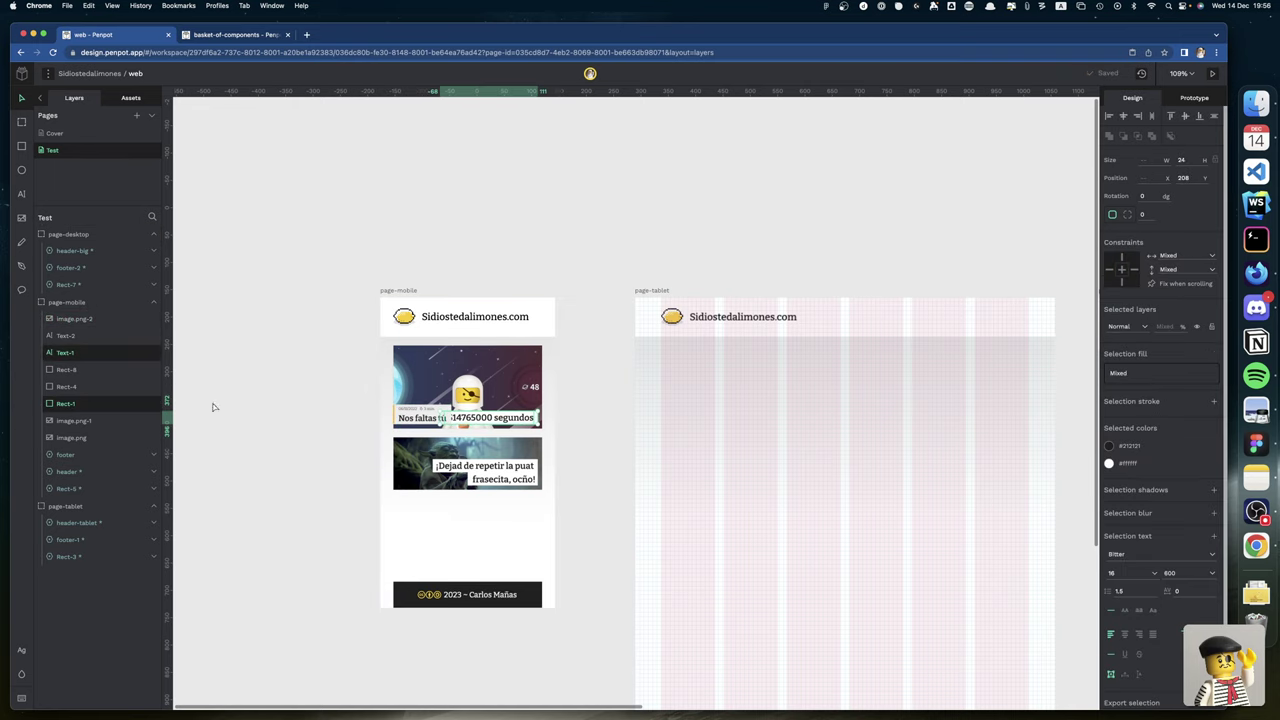
pyautogui.keyDown('shift'); pyautogui.click(145, 406); pyautogui.keyUp('shift')
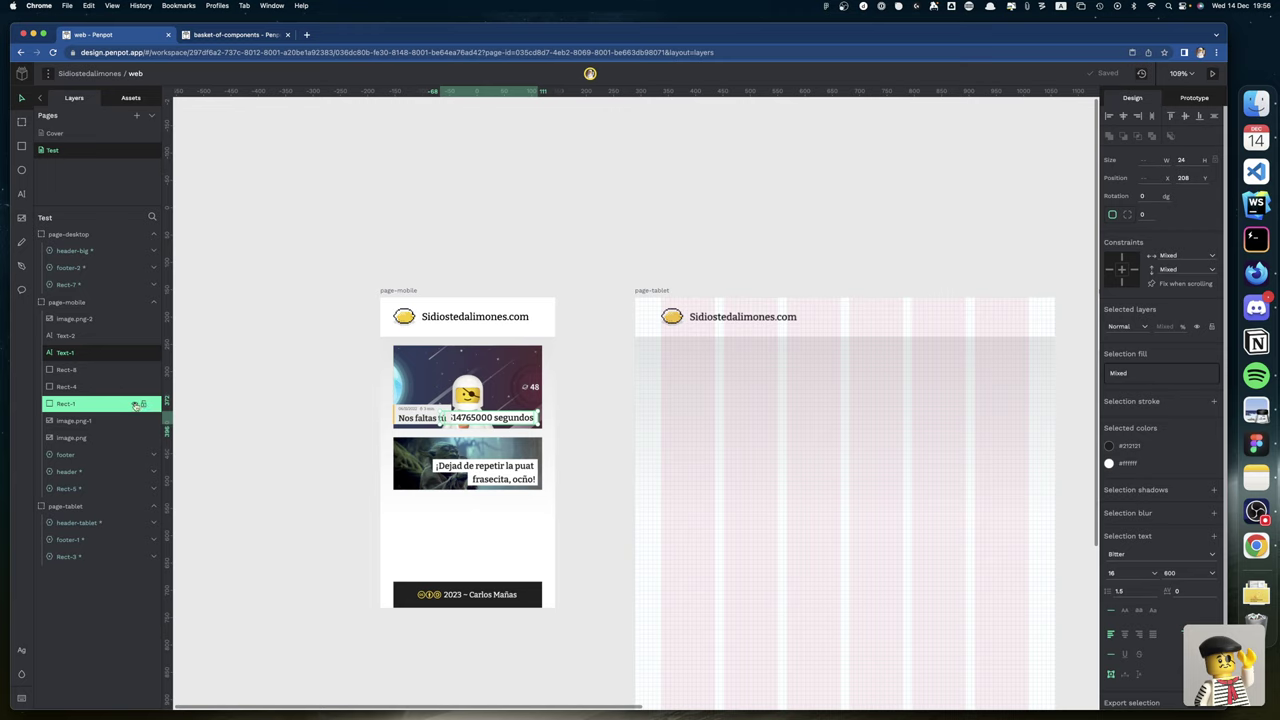
pyautogui.click(134, 403)
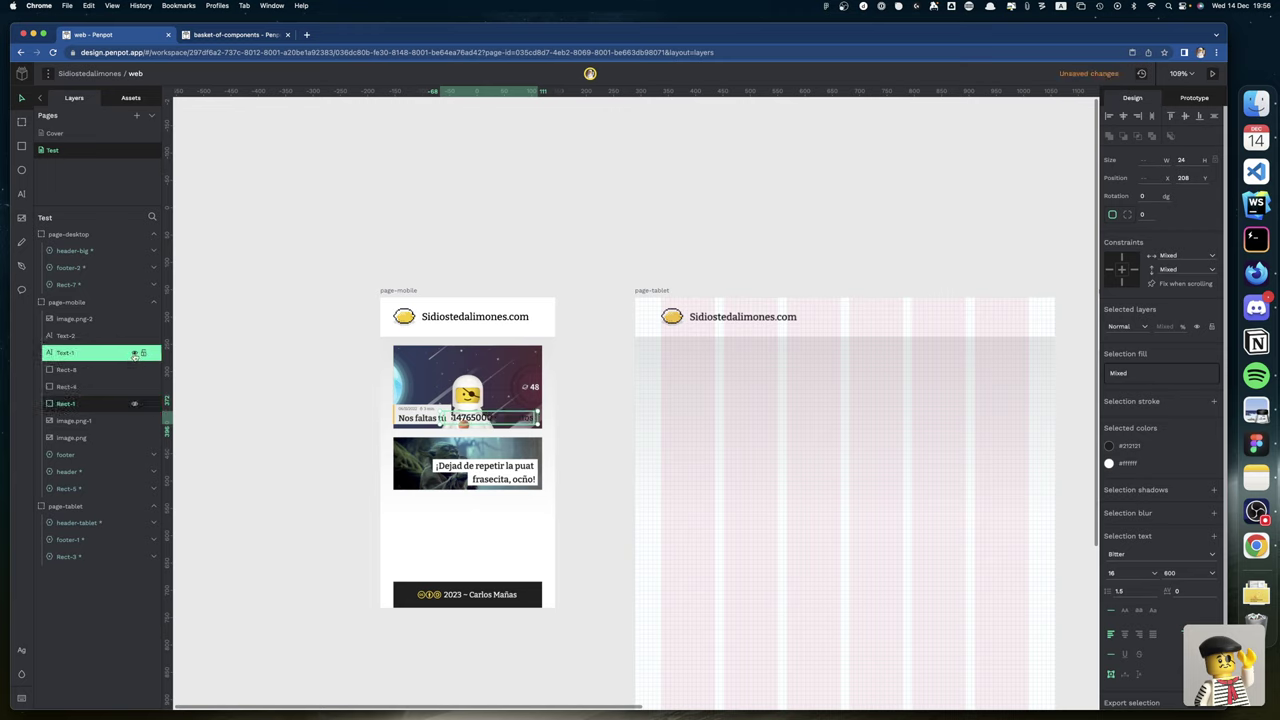
pyautogui.click(134, 353)
pyautogui.click(462, 235)
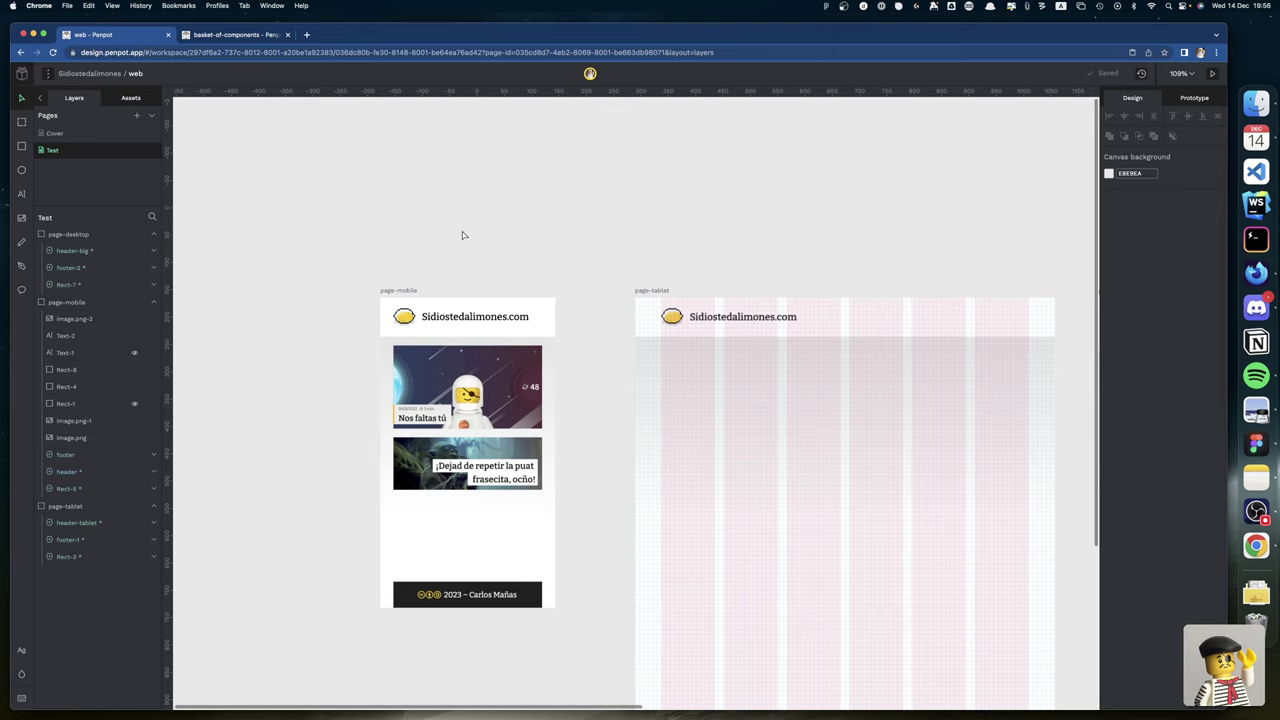
# Align the screenshot with the astronaut card's left edge at X 24 and enlarge it proportionally to 119 × 40.
pyautogui.click(398, 291)
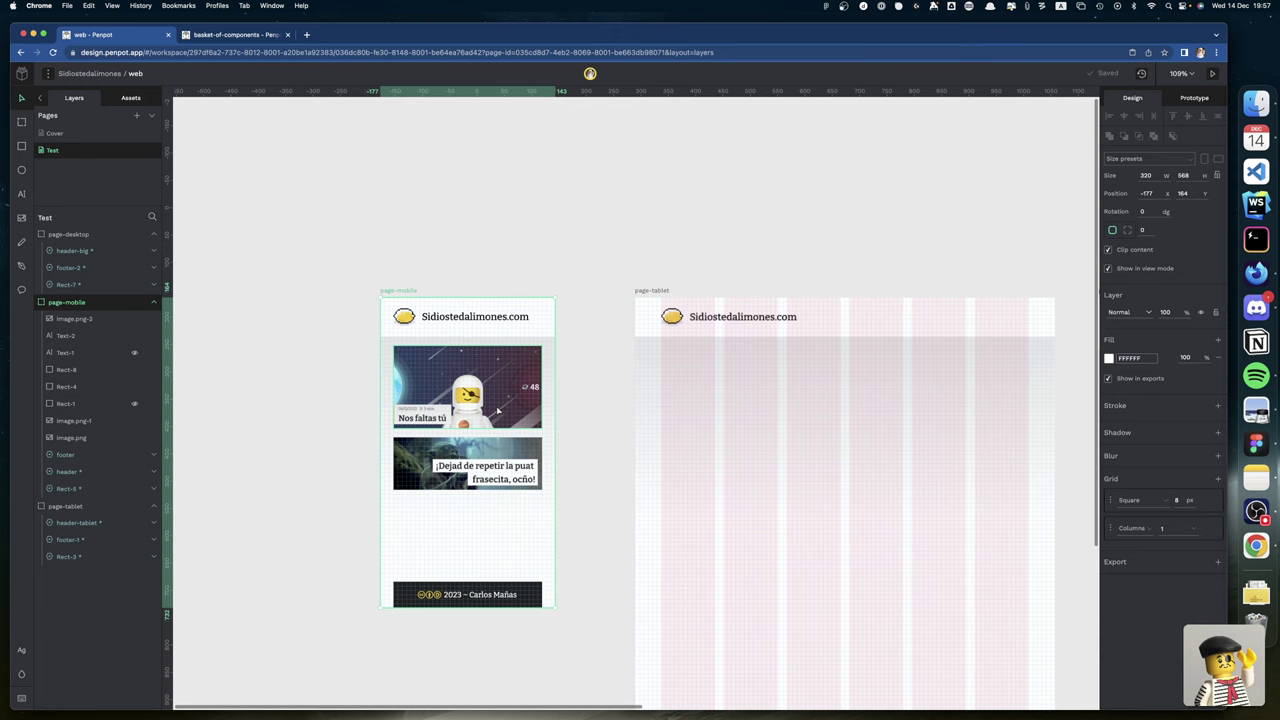
pyautogui.scroll(10, 497, 410)
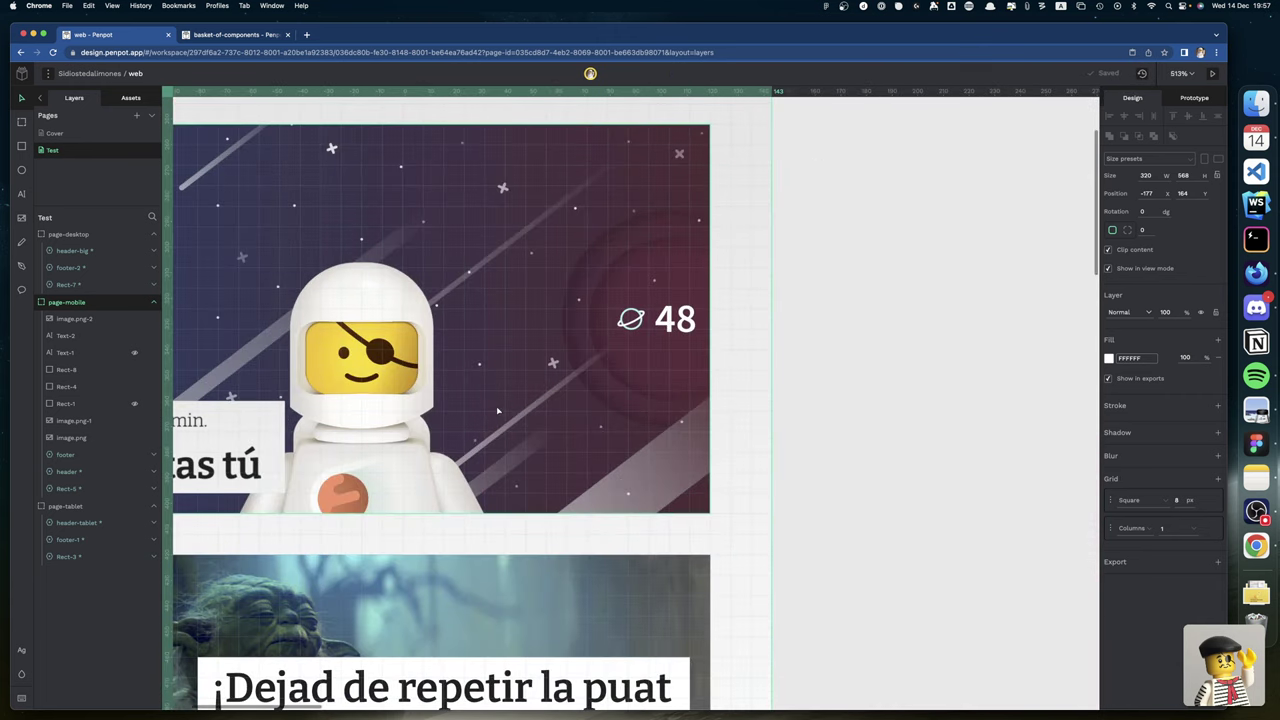
pyautogui.hscroll(-5, 332, 423)
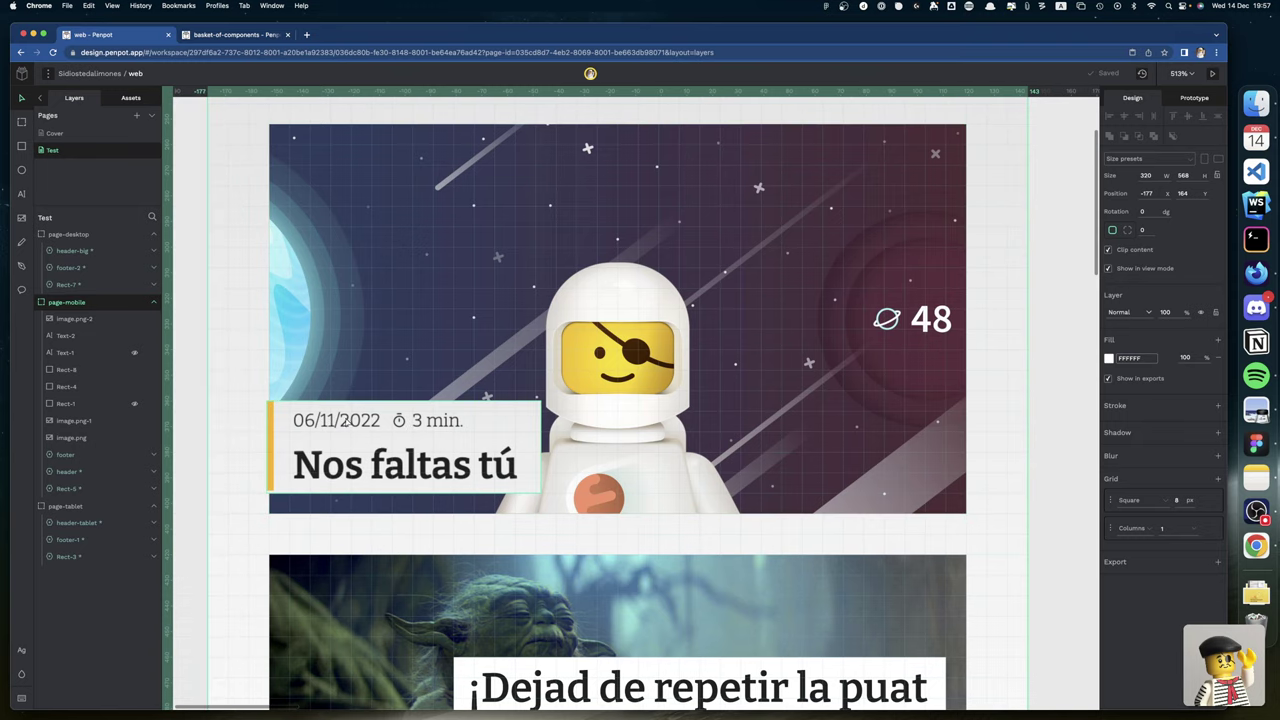
pyautogui.click(281, 412)
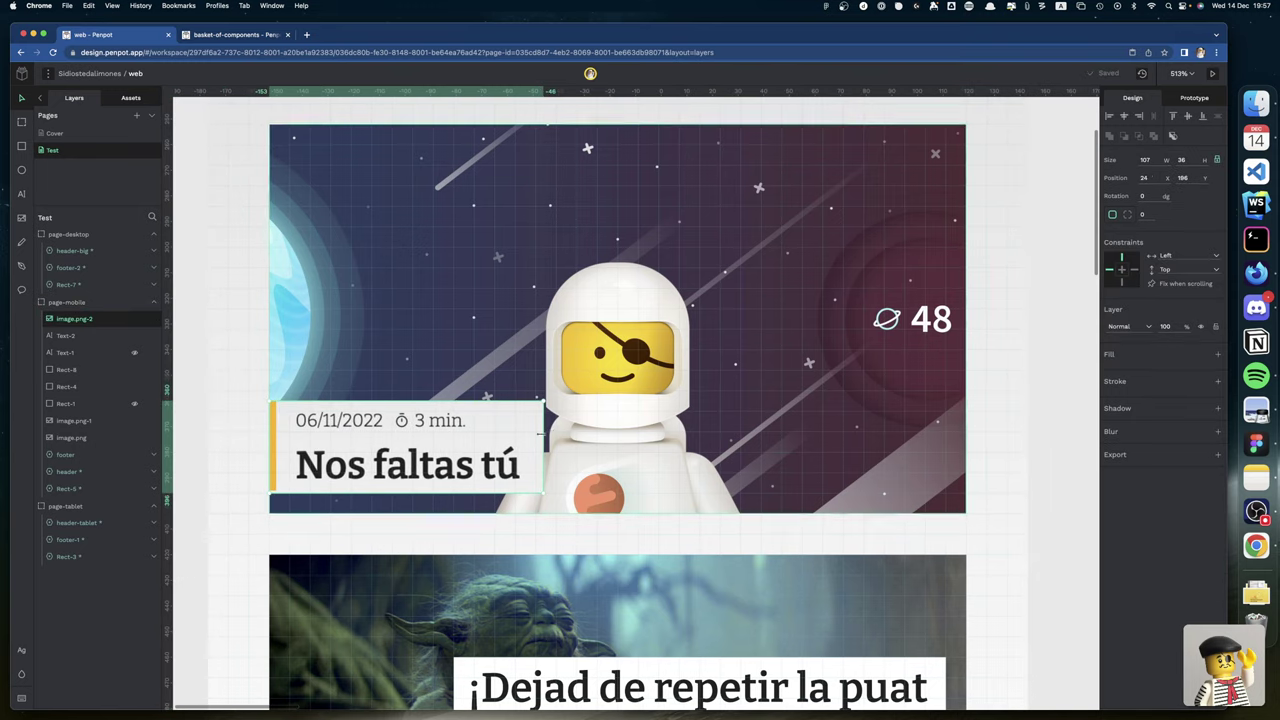
pyautogui.moveTo(553, 401); pyautogui.dragTo(550, 394)
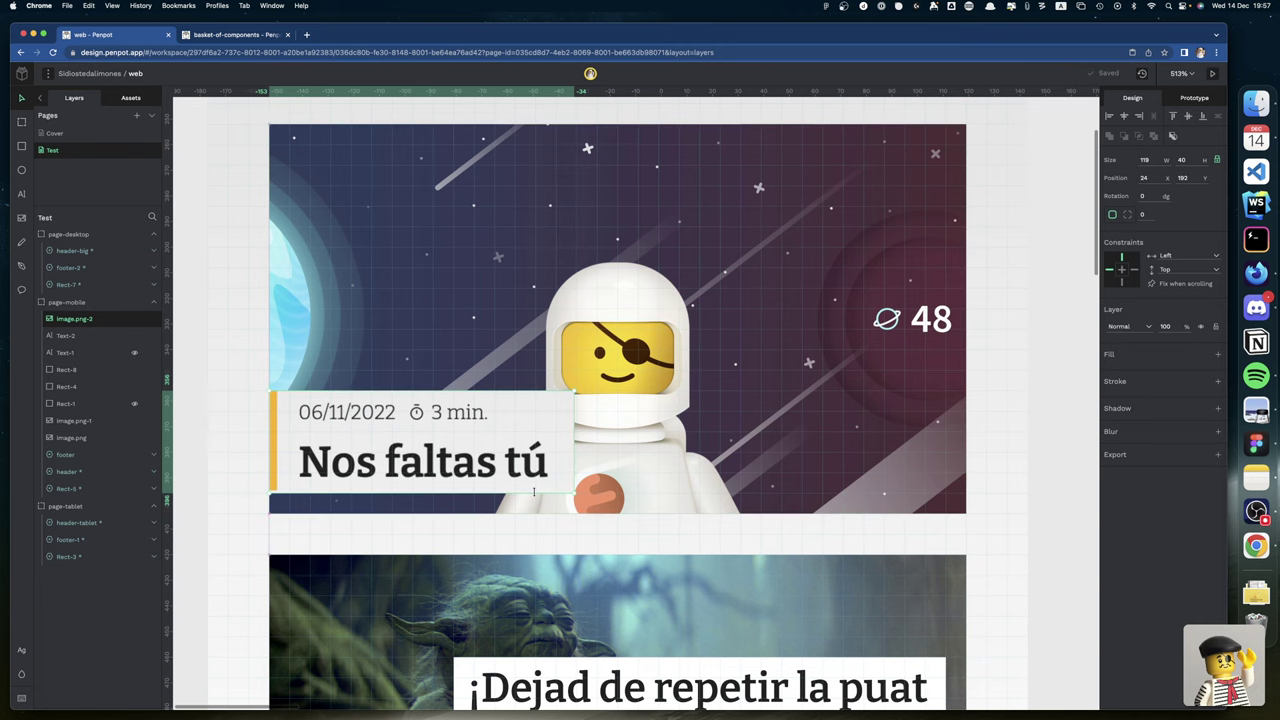
pyautogui.hscroll(-1, 500, 487)
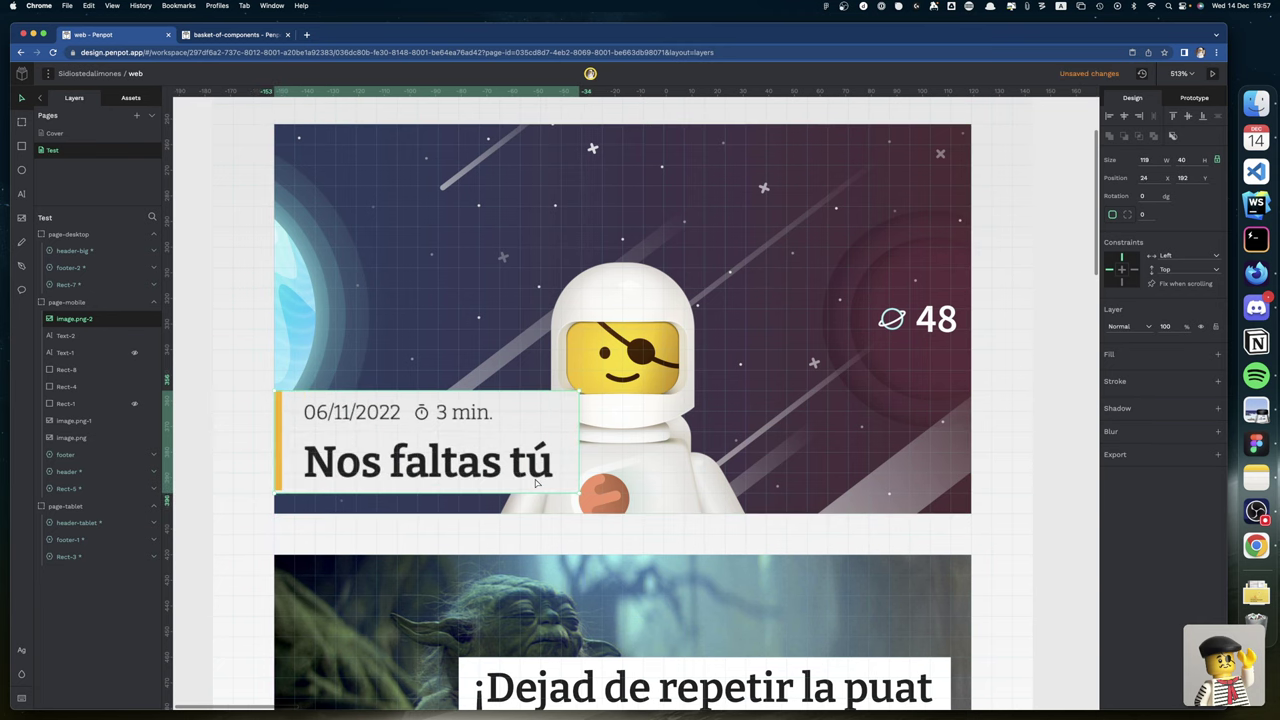
pyautogui.moveTo(479, 488); pyautogui.dragTo(477, 484)
pyautogui.hscroll(-2, 477, 484)
pyautogui.hotkey('ctrl', 'z')
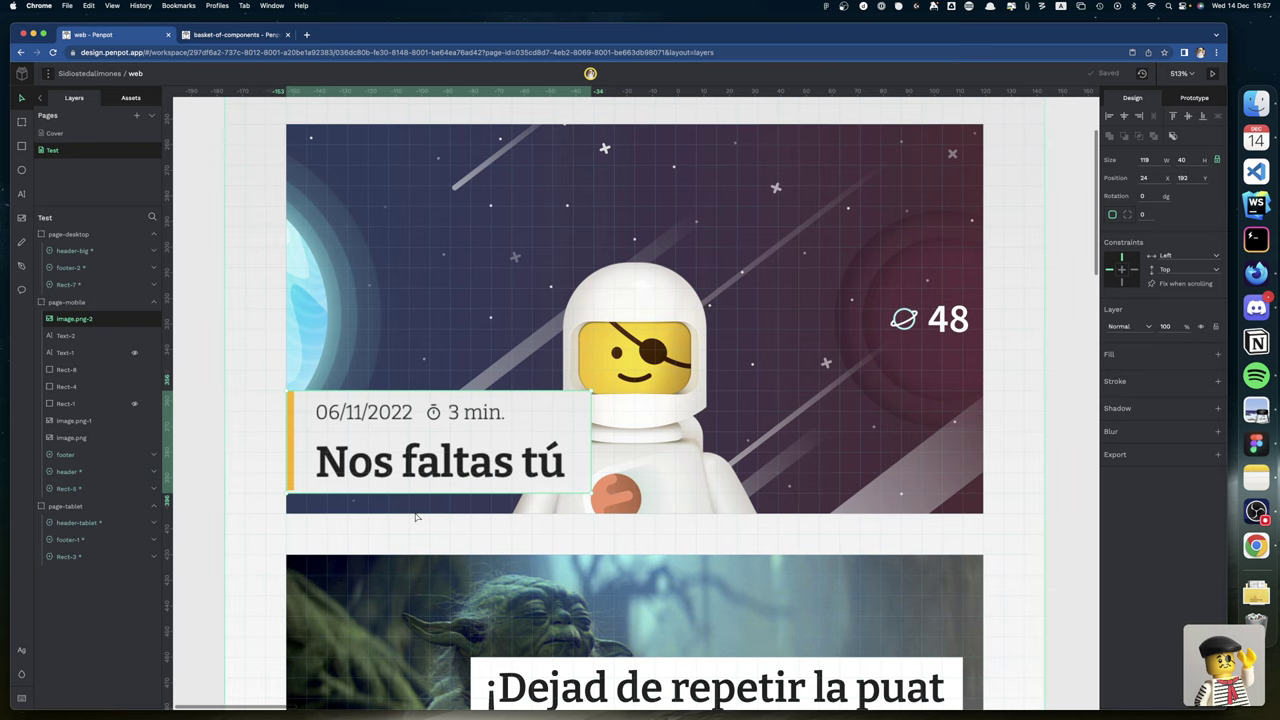
# Enlarge the "Nos faltas tú" screenshot on the astronaut card proportionally to 143 × 48.
pyautogui.scroll(1, 260, 487)
pyautogui.click(238, 486)
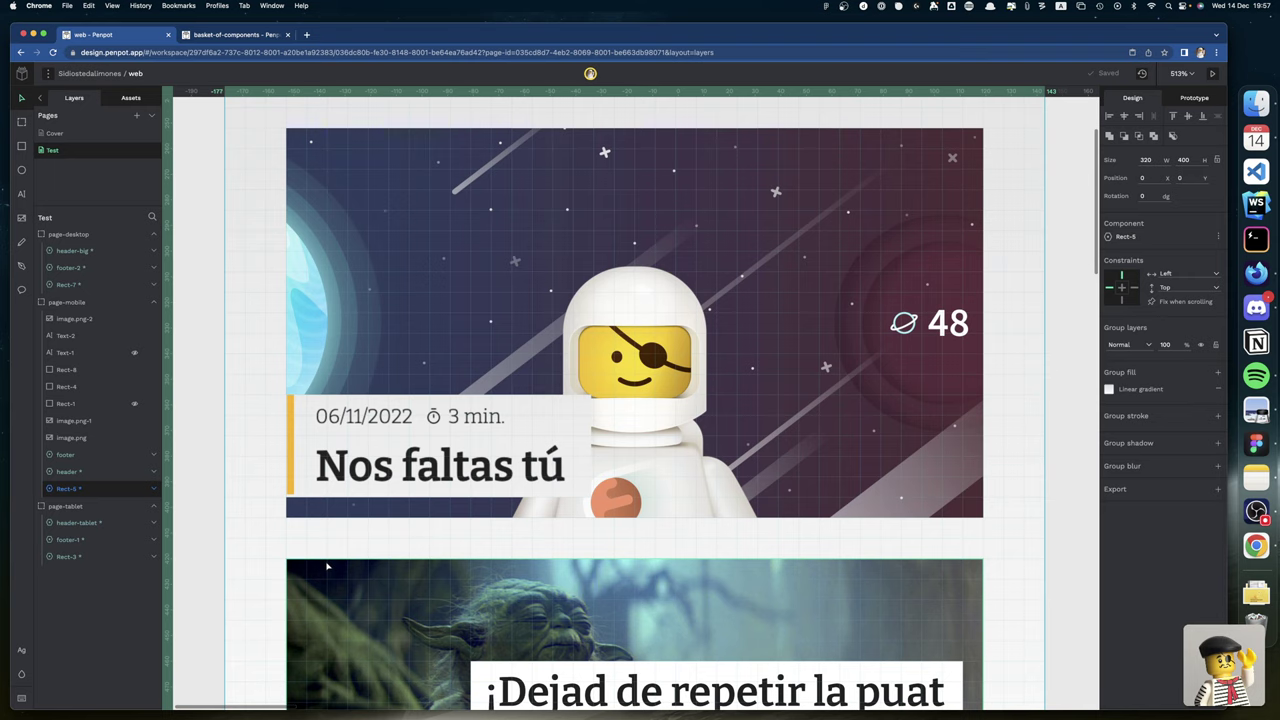
pyautogui.scroll(-5, 326, 566)
pyautogui.scroll(-4, 326, 566)
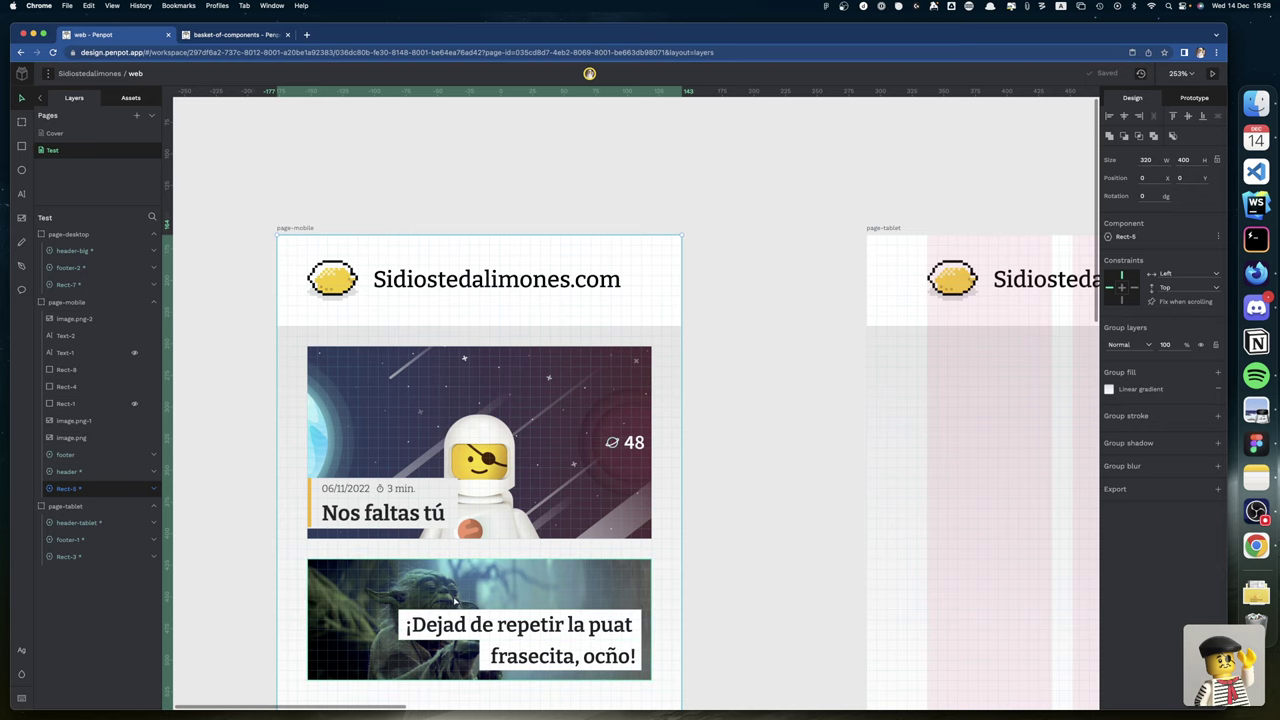
pyautogui.hscroll(-1, 436, 598)
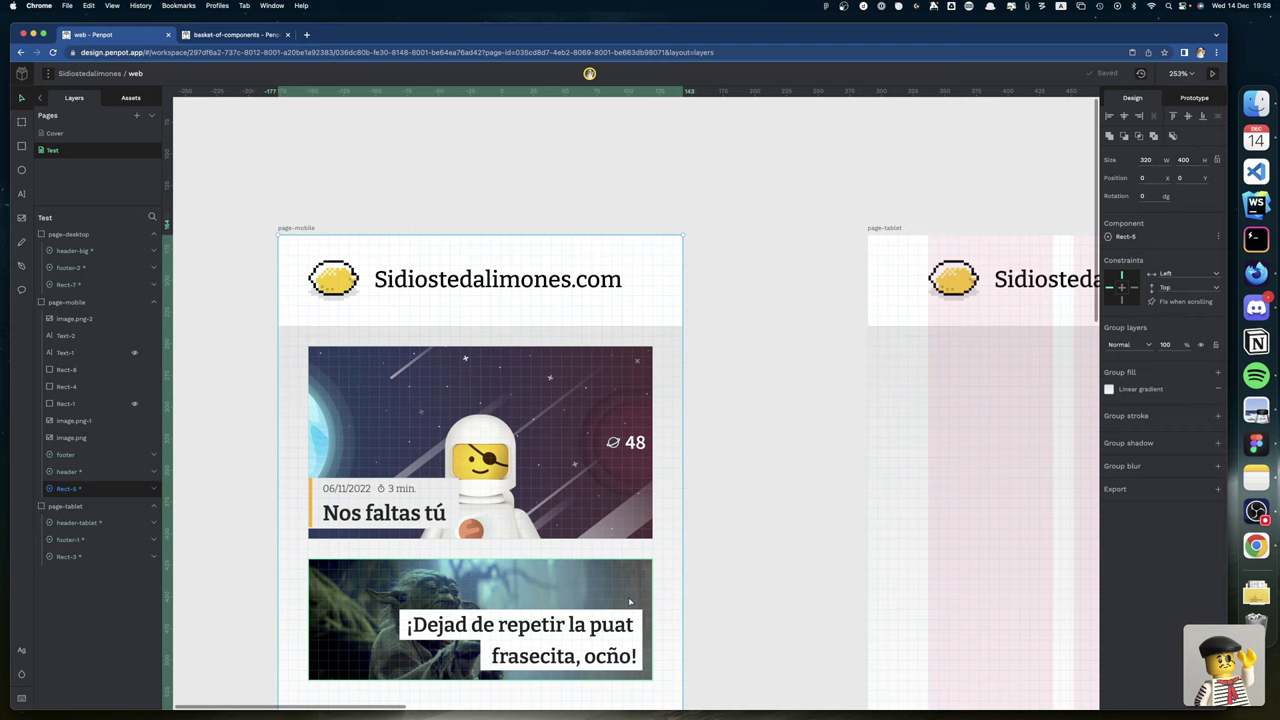
pyautogui.click(458, 476)
pyautogui.moveTo(458, 477); pyautogui.dragTo(466, 472)
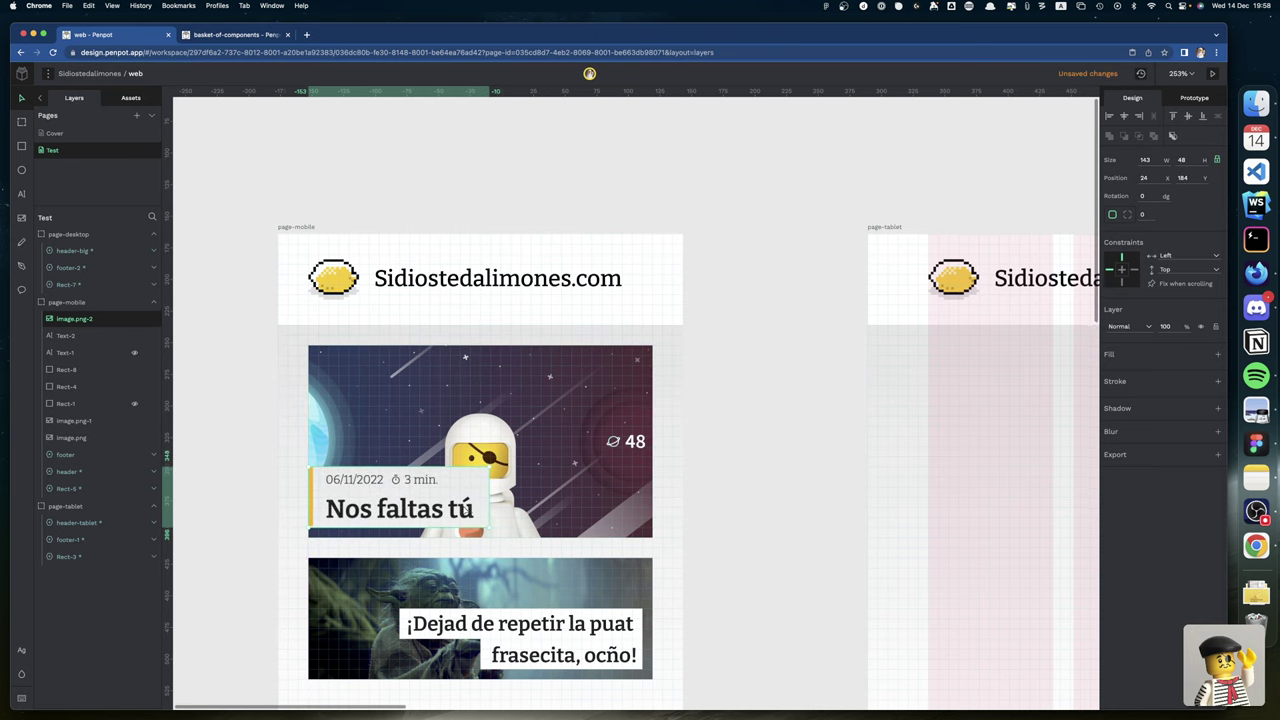
# Move the "Nos faltas tú" screenshot from the astronaut card down to the lower left of the Yoda card.
pyautogui.hscroll(1, 473, 476)
pyautogui.hotkey('shift', 'Right')
pyautogui.hotkey('shift', 'Right')
pyautogui.hotkey('shift', 'Right')
pyautogui.press('Down')
pyautogui.press('Down')
pyautogui.press('Down')
pyautogui.press('Down')
pyautogui.press('Down')
pyautogui.moveTo(415, 511); pyautogui.dragTo(340, 620)
pyautogui.scroll(-1, 383, 567)
pyautogui.hscroll(3, 340, 623)
pyautogui.scroll(1, 340, 623)
pyautogui.hscroll(-1, 327, 619)
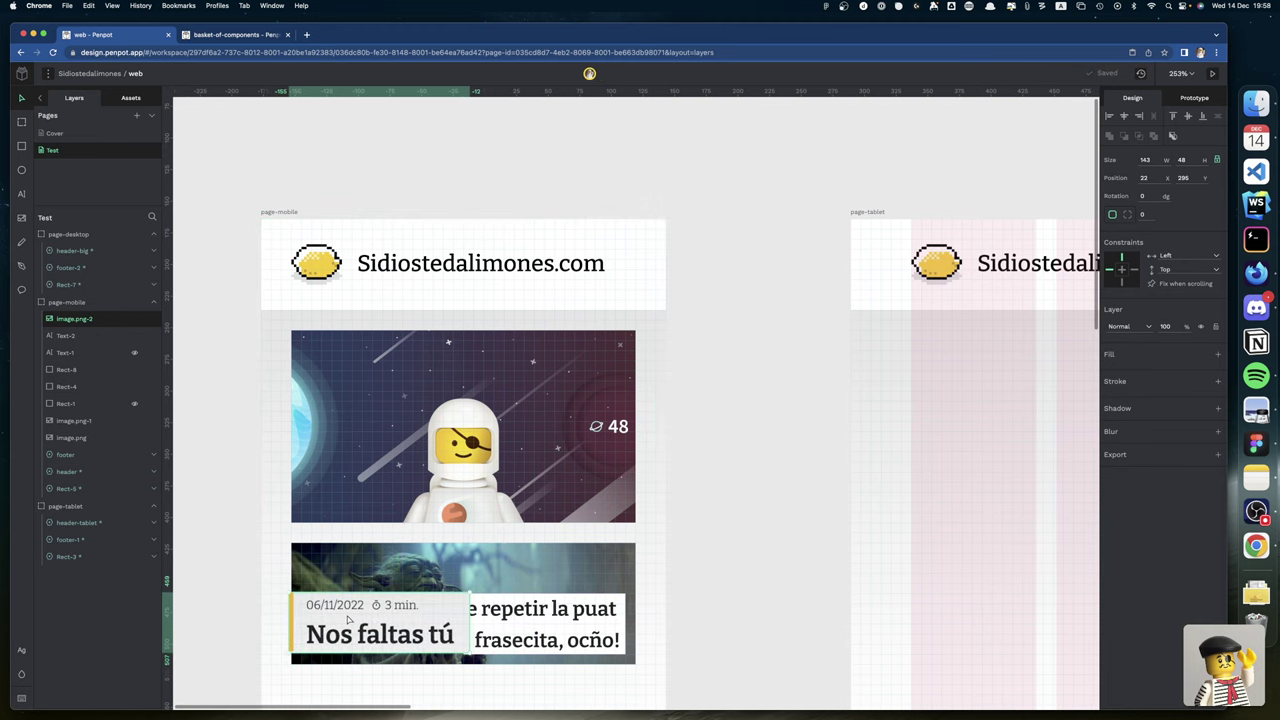
# Fine-tune the screenshot on the Yoda card to X 24, Y 296, flush with the image's left edge and the title's top.
pyautogui.scroll(-5, 348, 622)
pyautogui.scroll(10, 348, 620)
pyautogui.scroll(-2, 348, 620)
pyautogui.hscroll(-2, 348, 620)
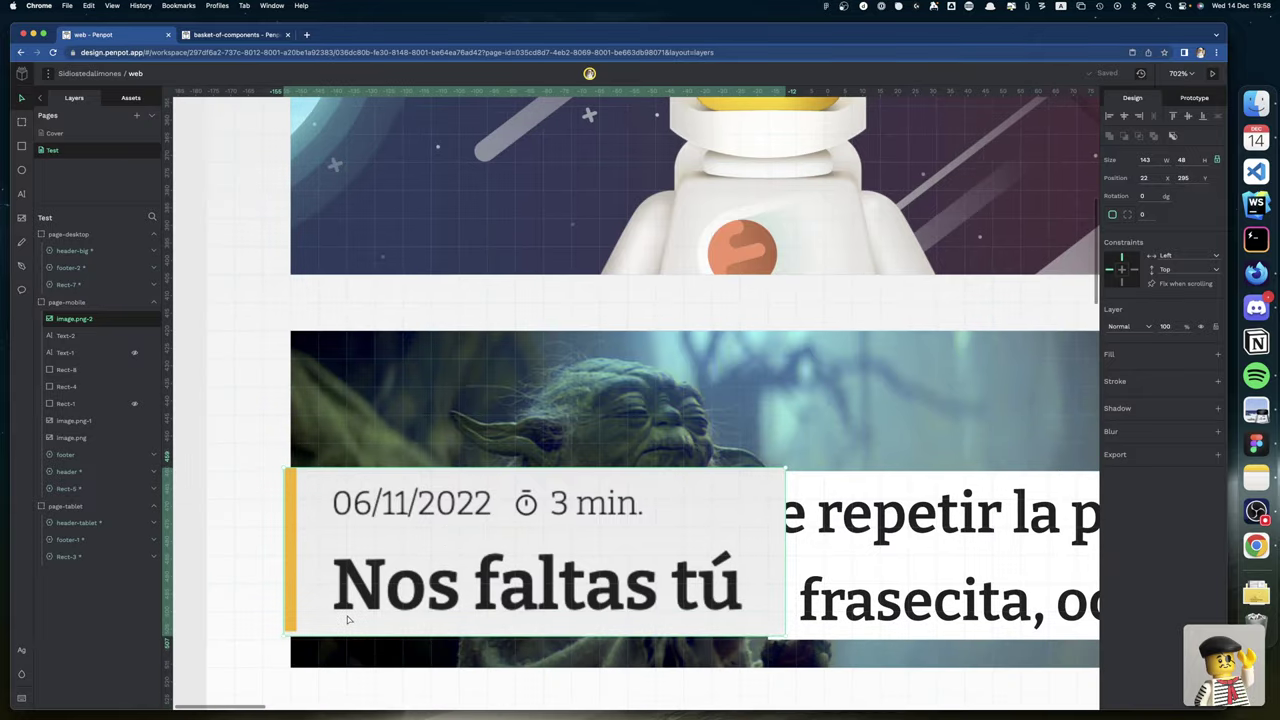
pyautogui.moveTo(347, 549); pyautogui.dragTo(325, 566)
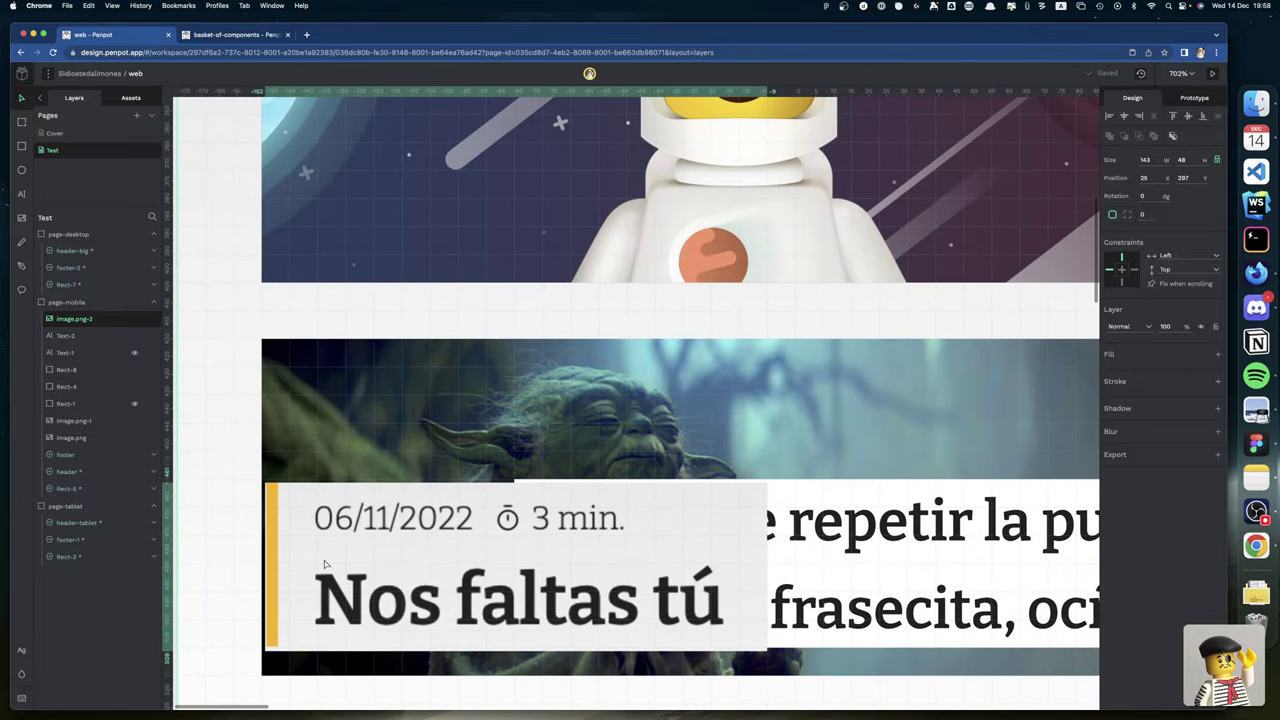
pyautogui.press('Left')
pyautogui.press('Up')
pyautogui.press('Left')
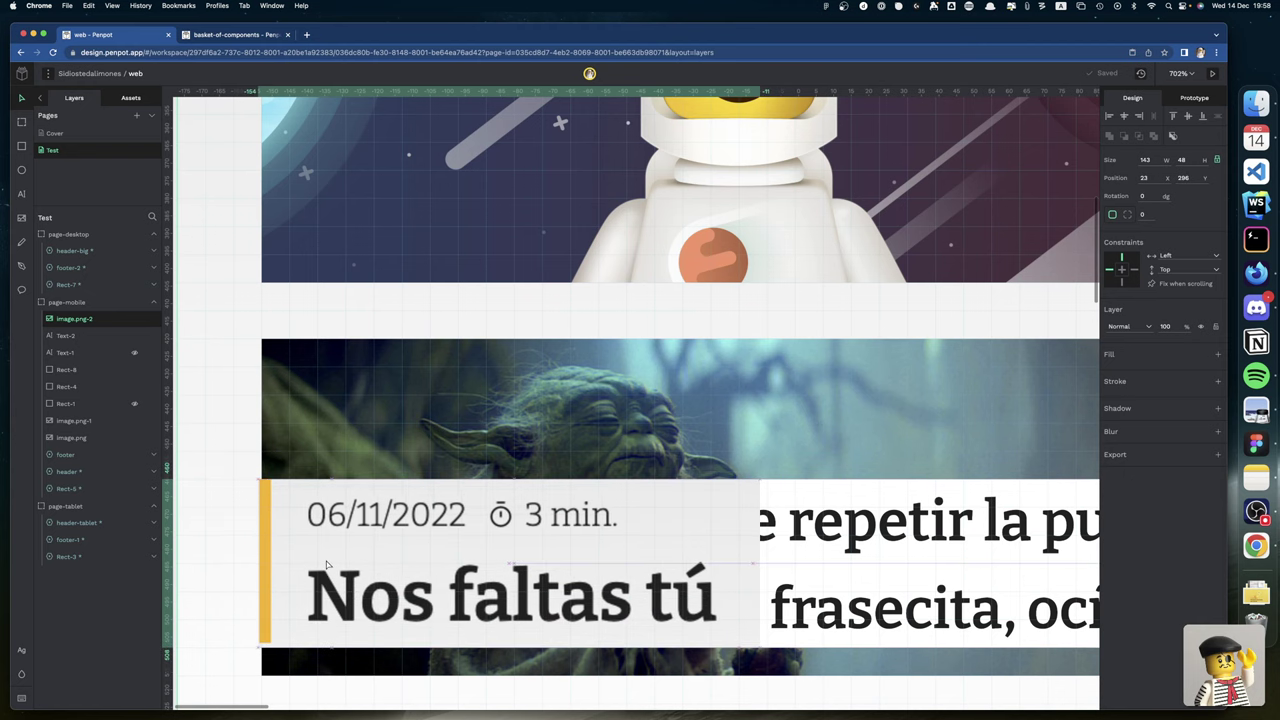
pyautogui.hscroll(-5, 325, 566)
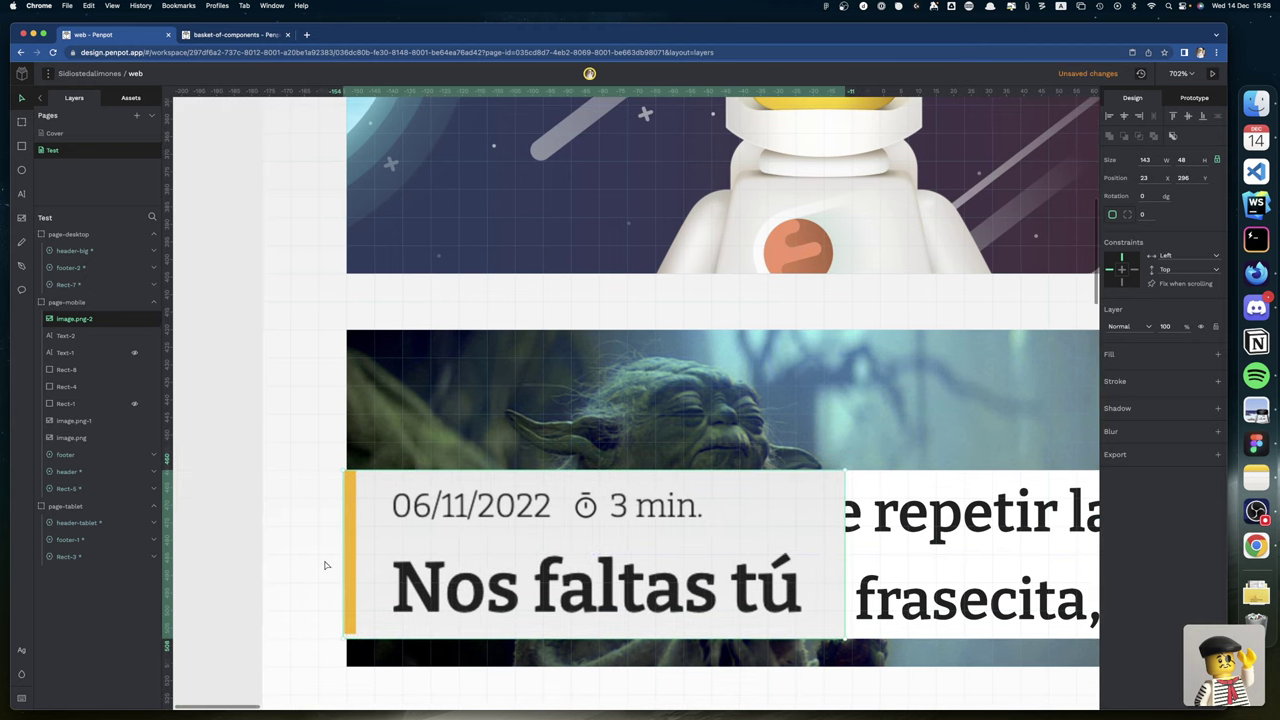
pyautogui.press('Right')
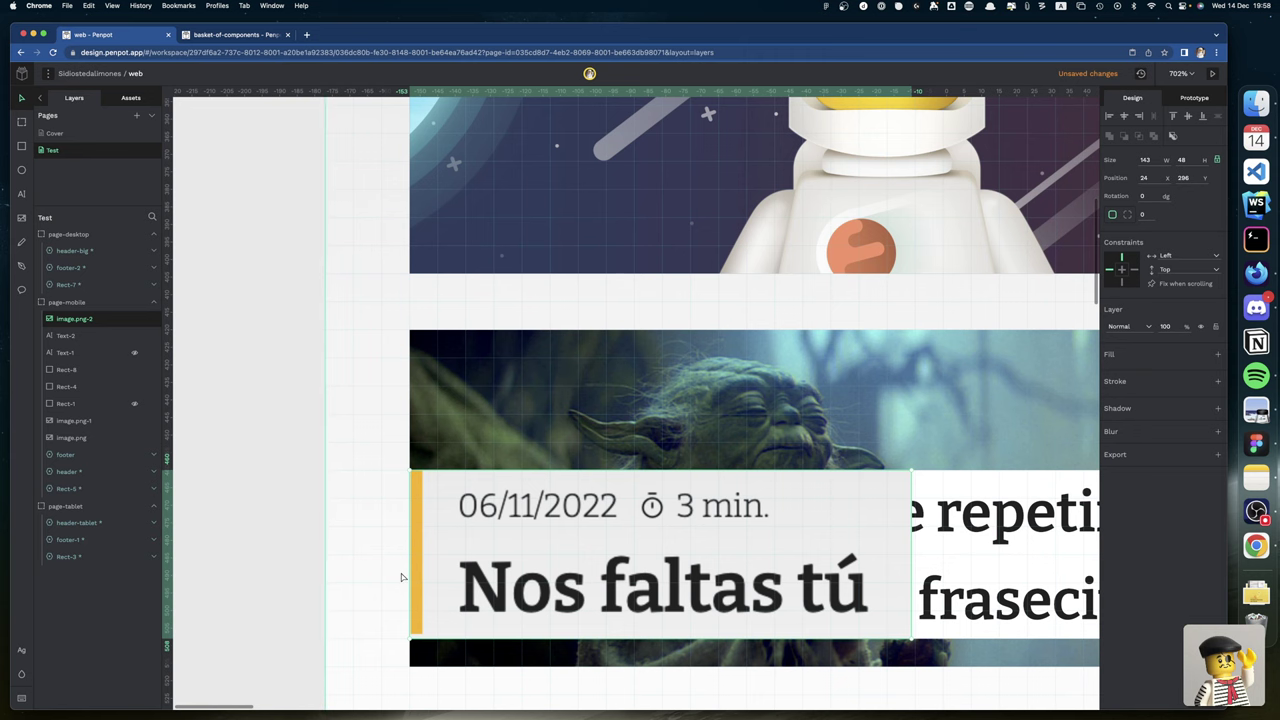
# Shrink the screenshot on the Yoda card proportionally to 103 × 35 and put it back at the card's left edge, X 24.
pyautogui.hscroll(8, 325, 566)
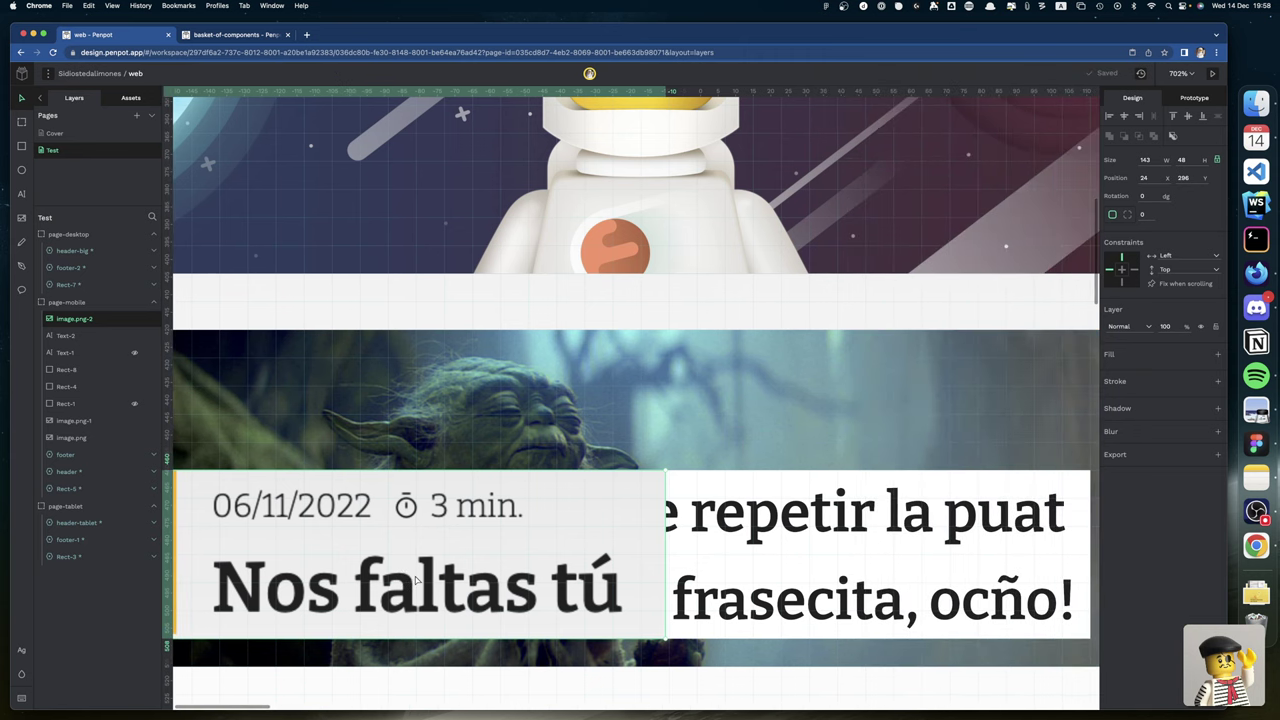
pyautogui.scroll(-5, 400, 578)
pyautogui.scroll(4, 398, 578)
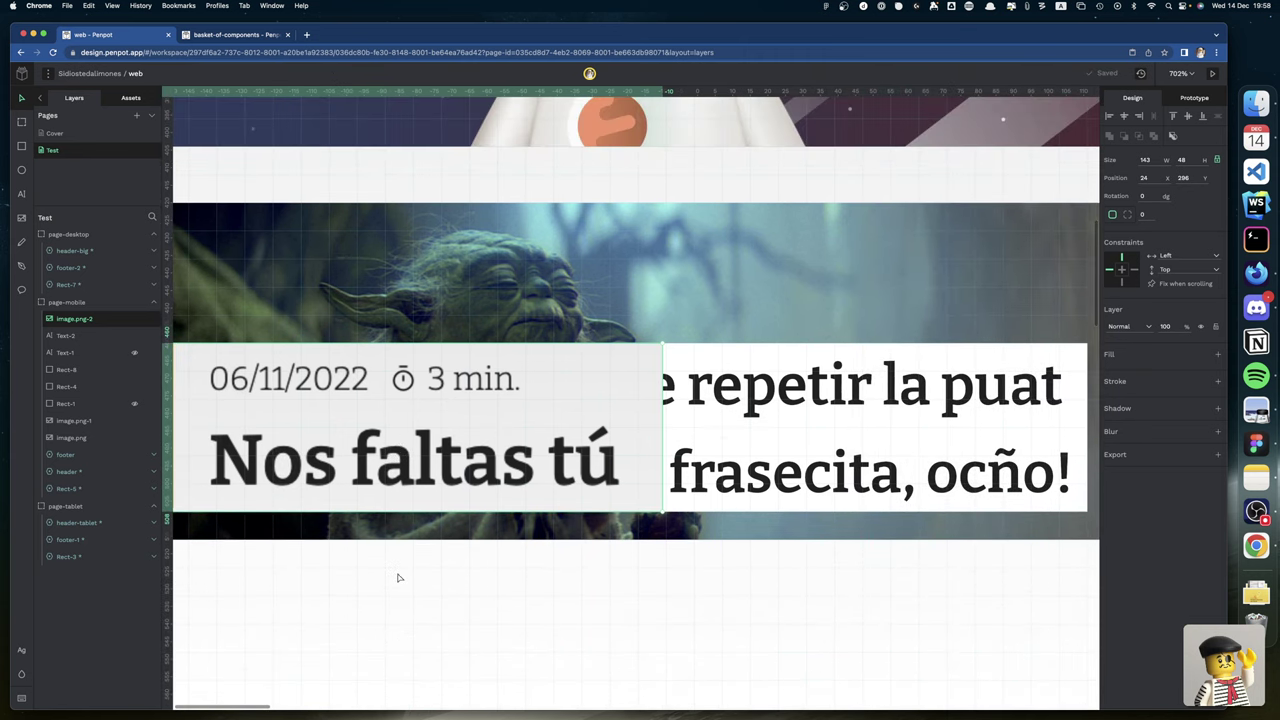
pyautogui.scroll(3, 396, 572)
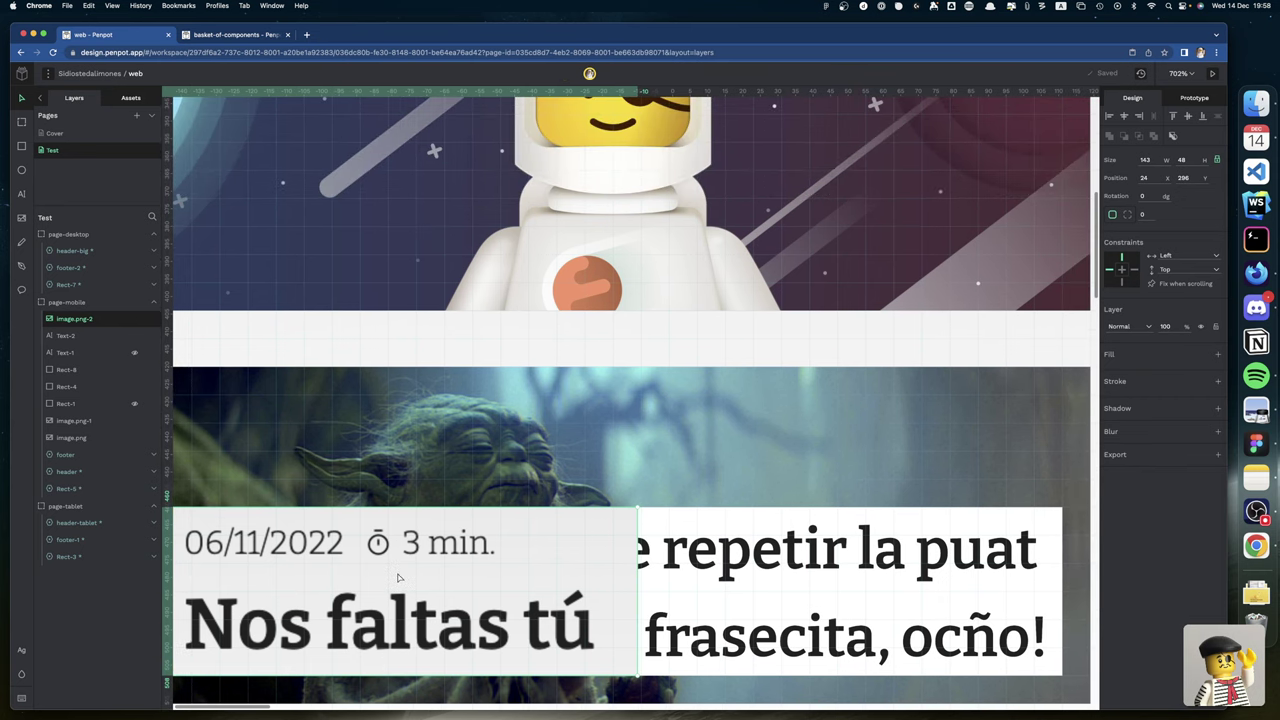
pyautogui.scroll(-10, 414, 583)
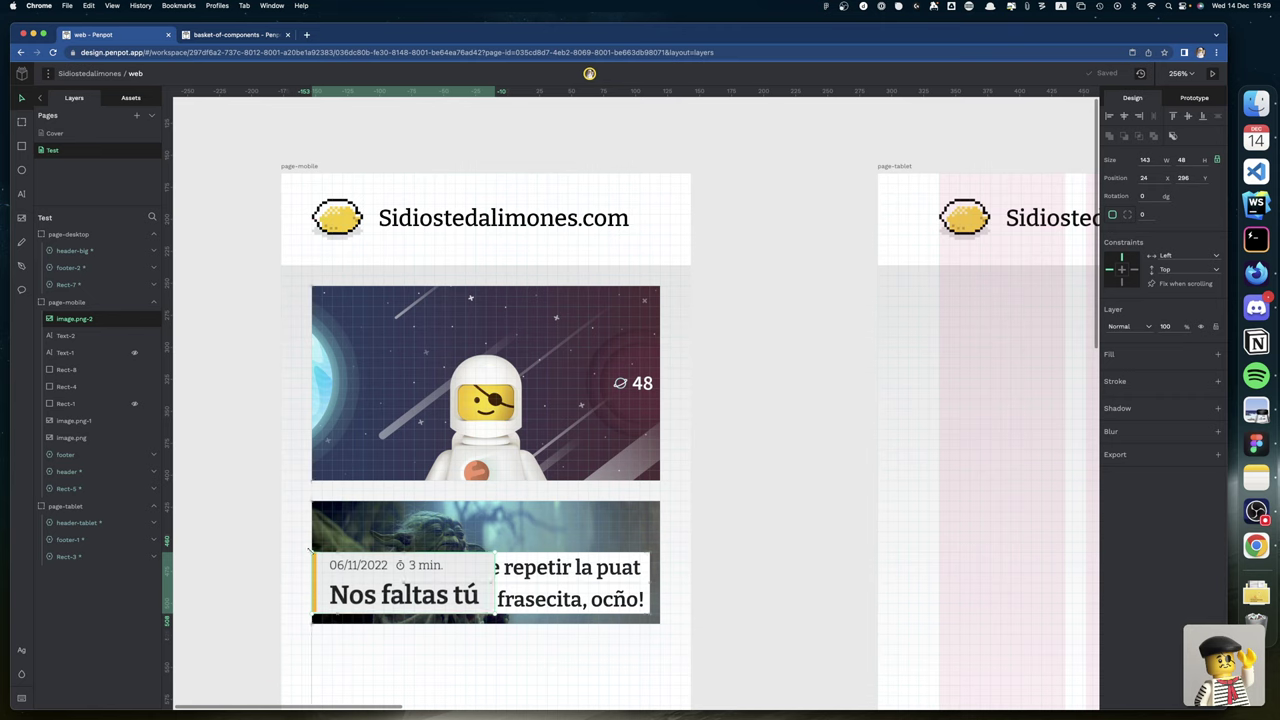
pyautogui.moveTo(312, 552); pyautogui.dragTo(363, 570)
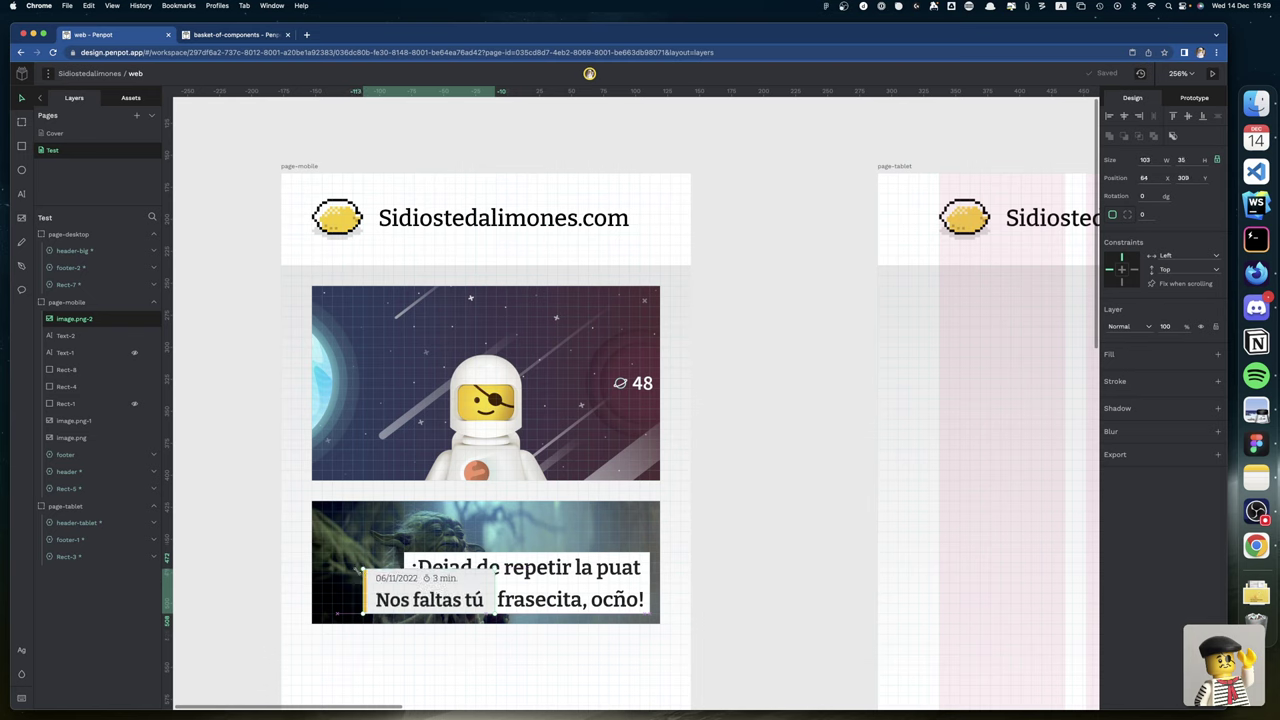
pyautogui.moveTo(411, 591); pyautogui.dragTo(367, 595)
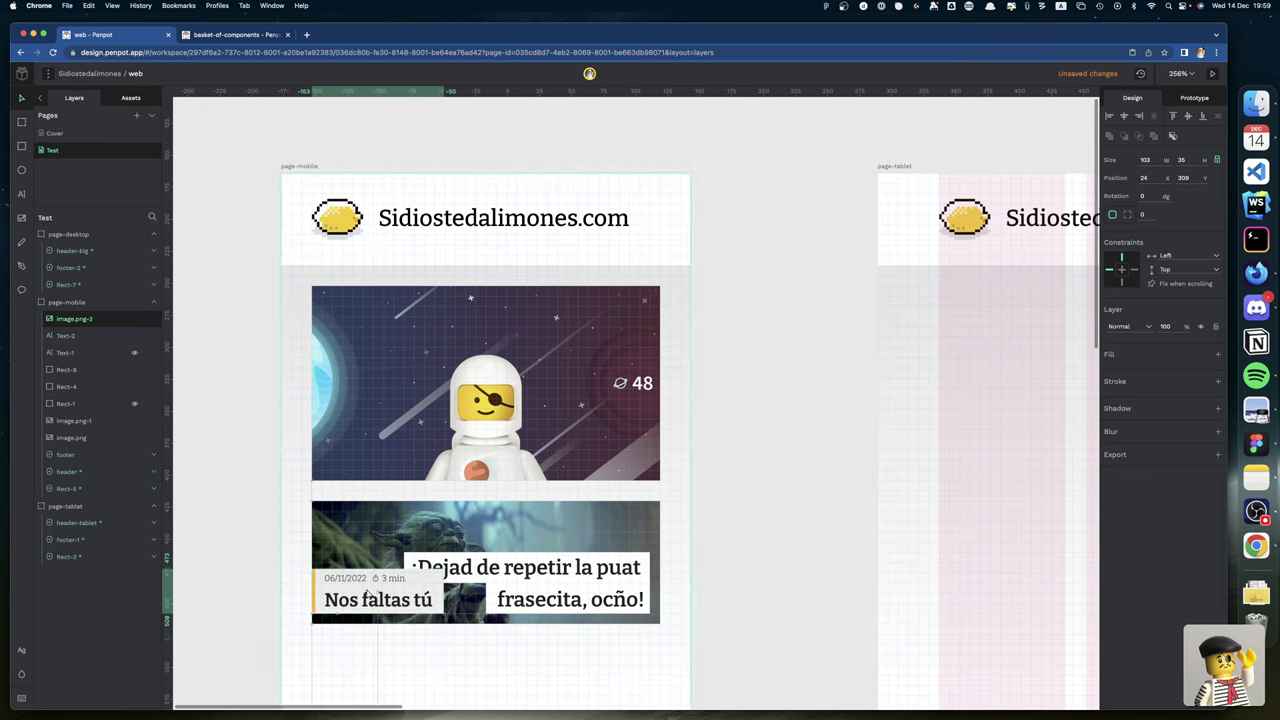
# Check the mobile cards with the small label in place, and delete the "Nos faltas tú" screenshot from the Yoda card.
pyautogui.hscroll(3, 340, 650)
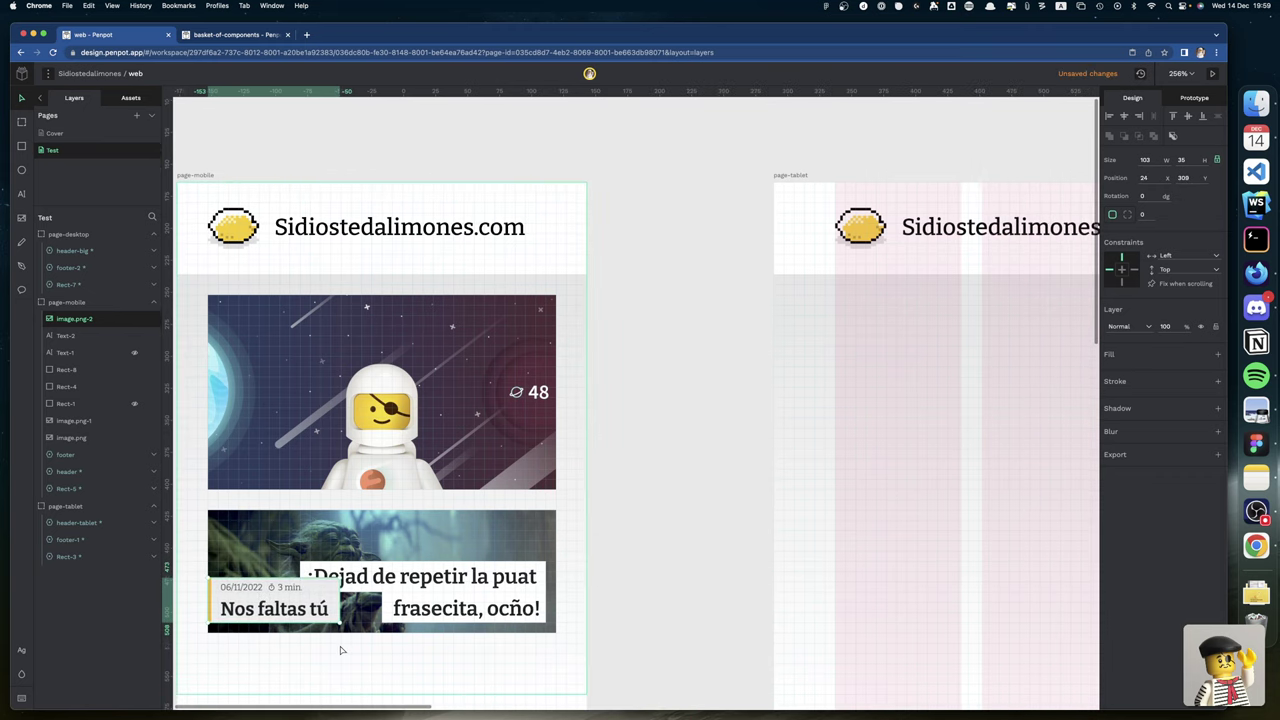
pyautogui.click(643, 603)
pyautogui.hscroll(-3, 641, 603)
pyautogui.hscroll(-3, 641, 603)
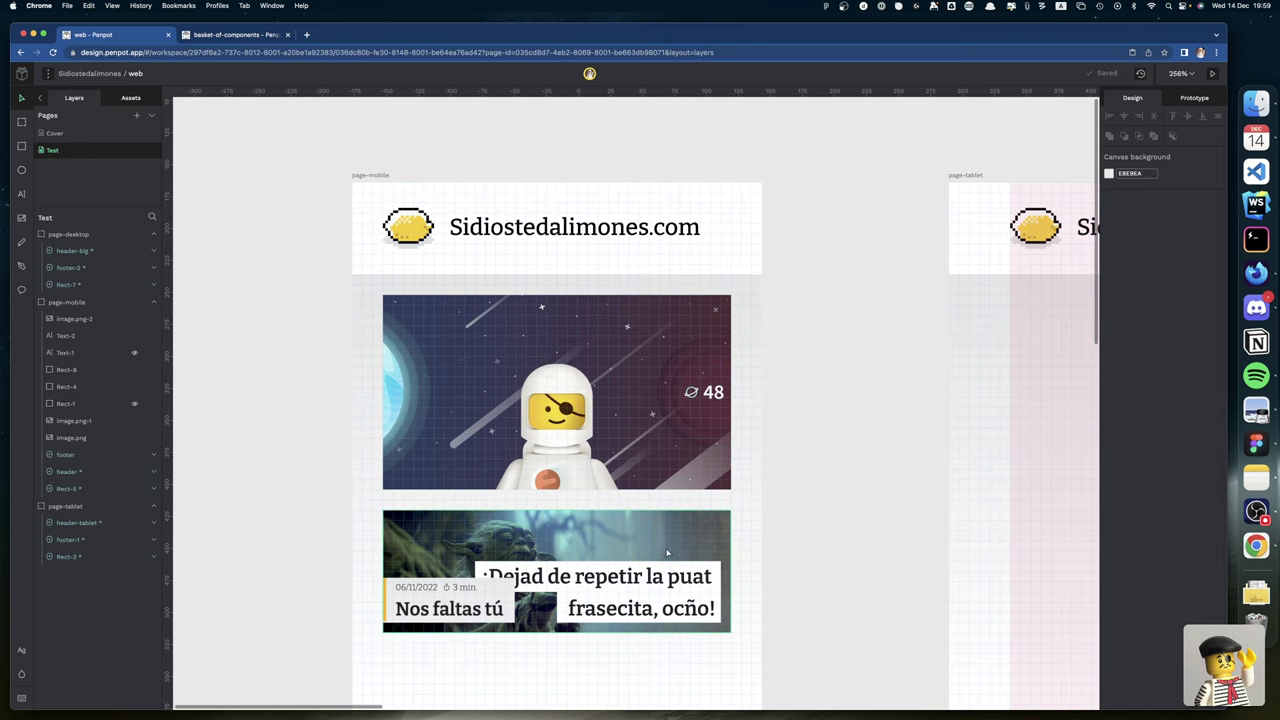
pyautogui.scroll(1, 641, 603)
pyautogui.hscroll(-1, 418, 603)
pyautogui.click(418, 603)
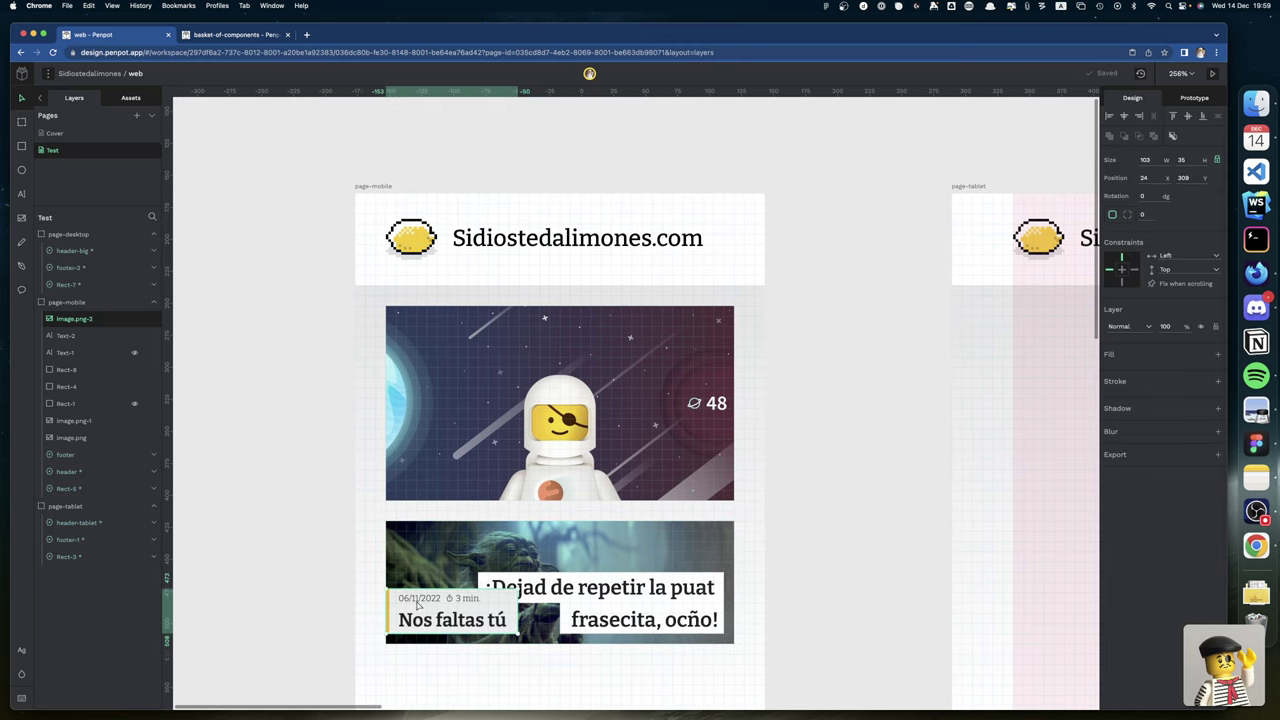
pyautogui.press('Delete')
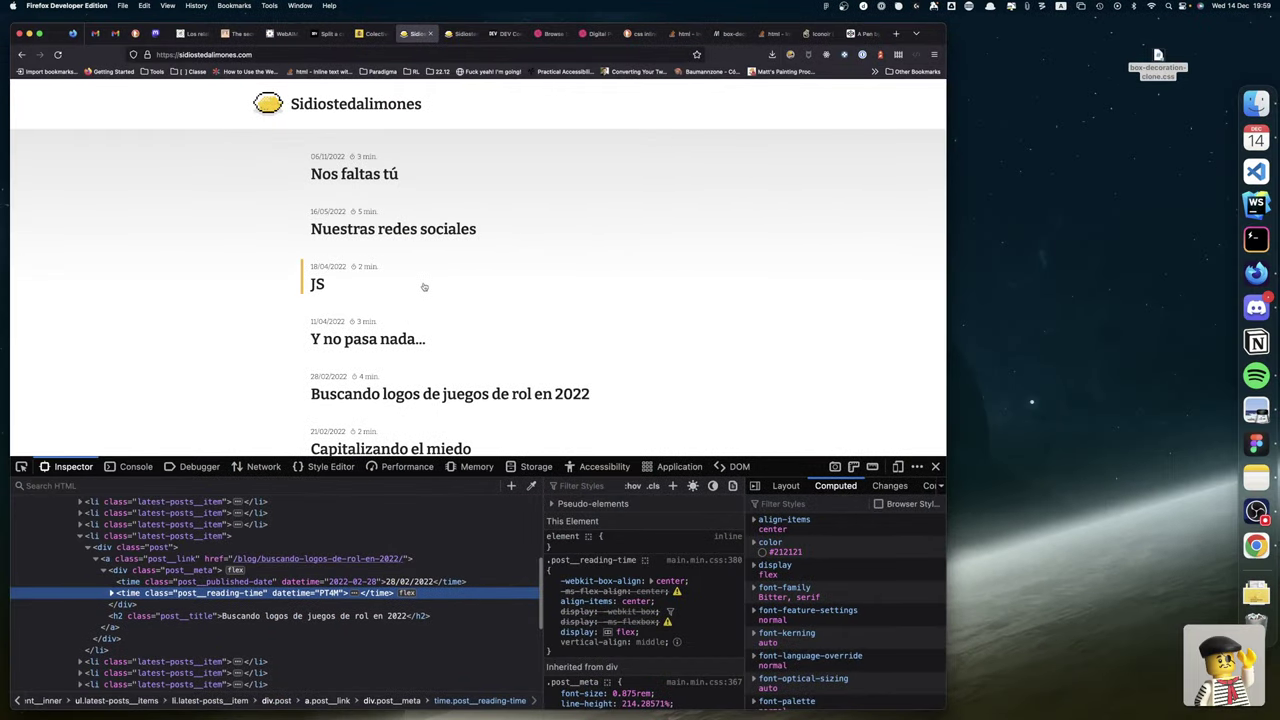
# Open the "Y no pasa nada..." post on the current site and copy its statue header image.
pyautogui.scroll(-1, 423, 286)
pyautogui.click(382, 272)
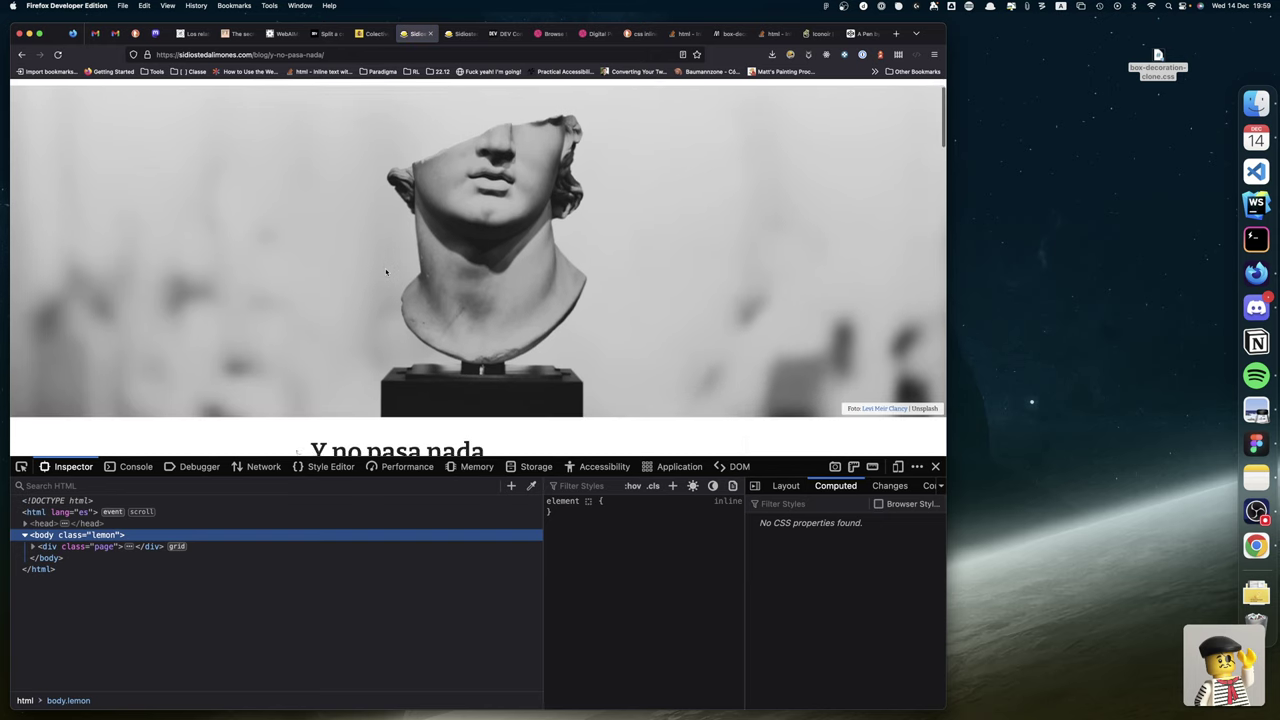
pyautogui.rightClick(668, 289)
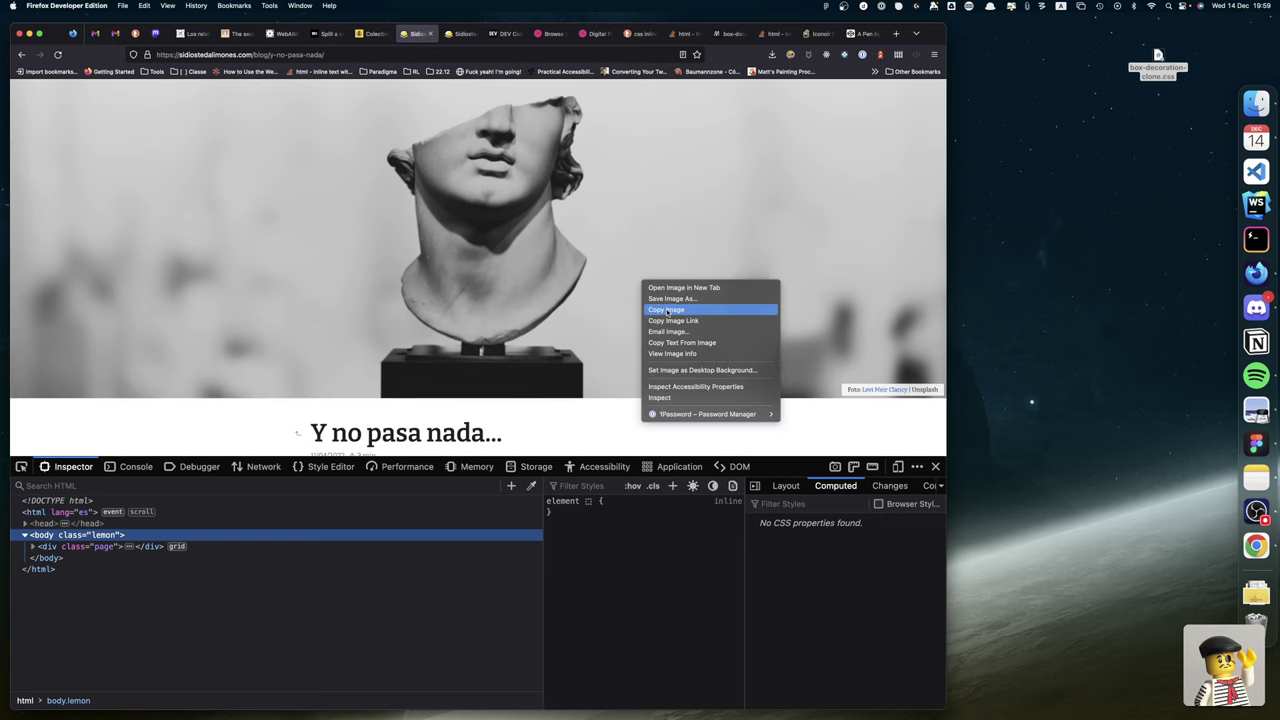
pyautogui.click(667, 312)
# Switch to Penpot and paste the copied statue image into the mobile page.
pyautogui.press('super+Tab')
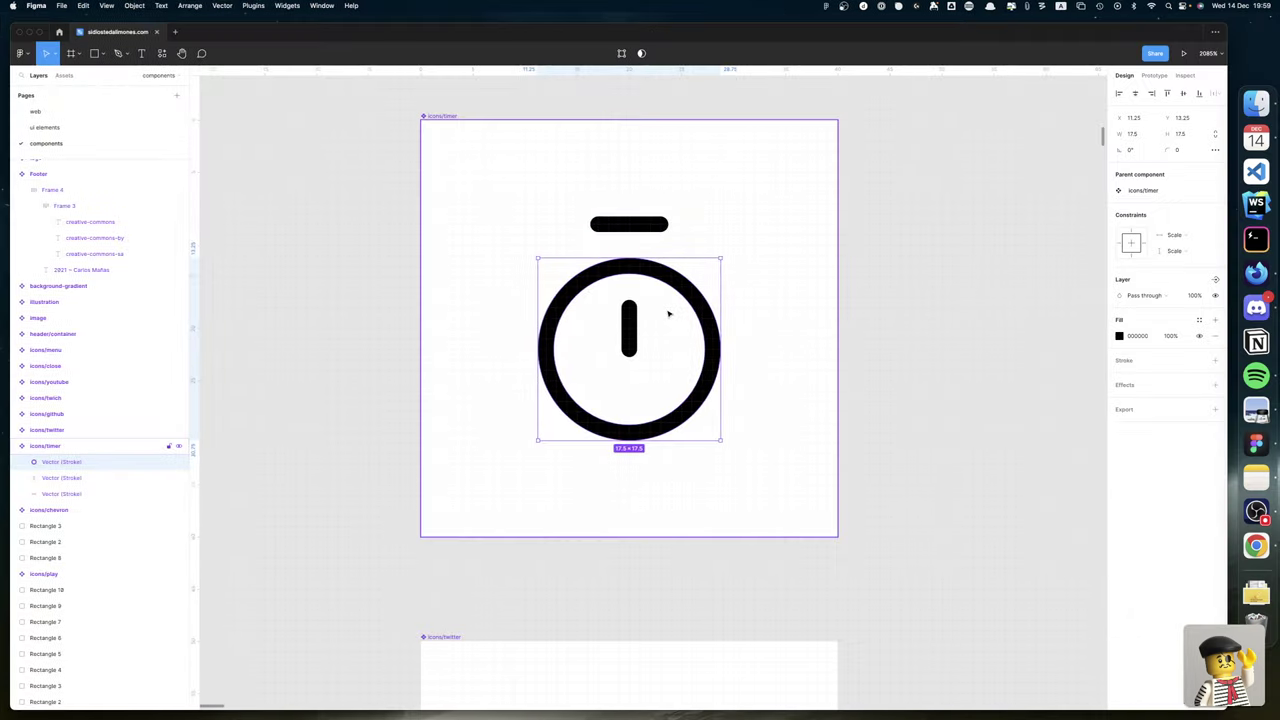
pyautogui.press('super+Tab')
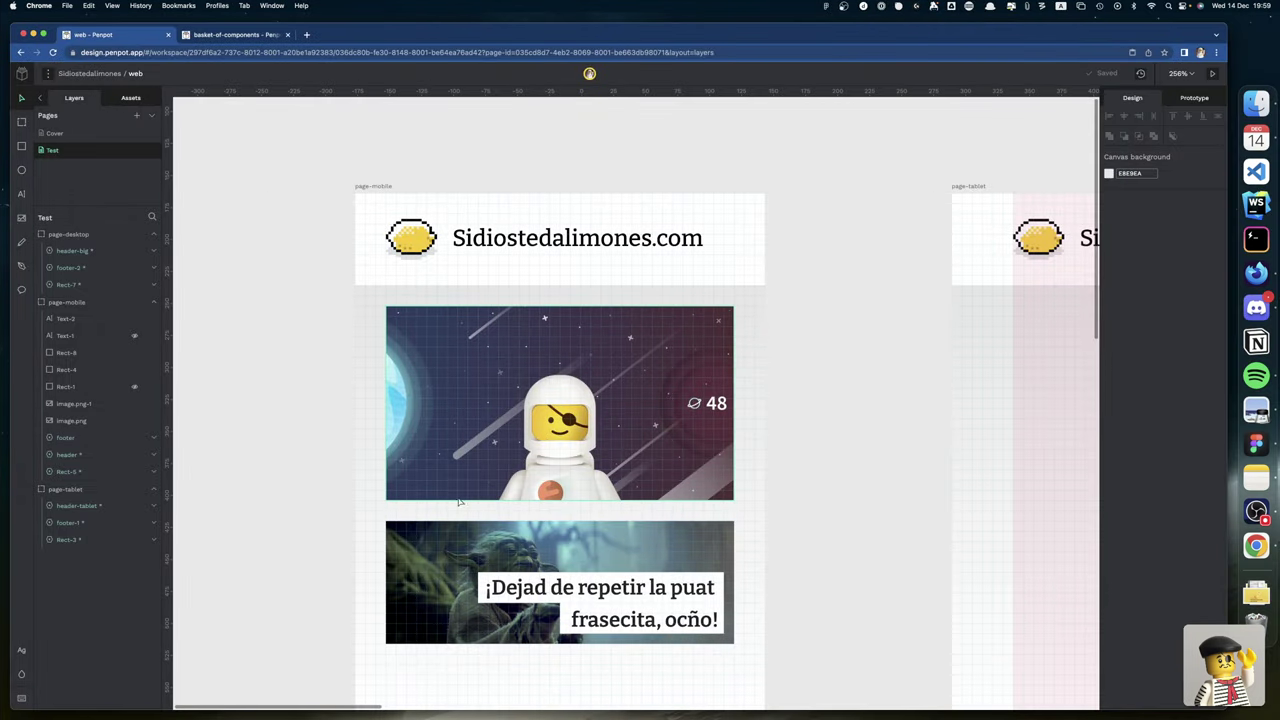
pyautogui.click(403, 538)
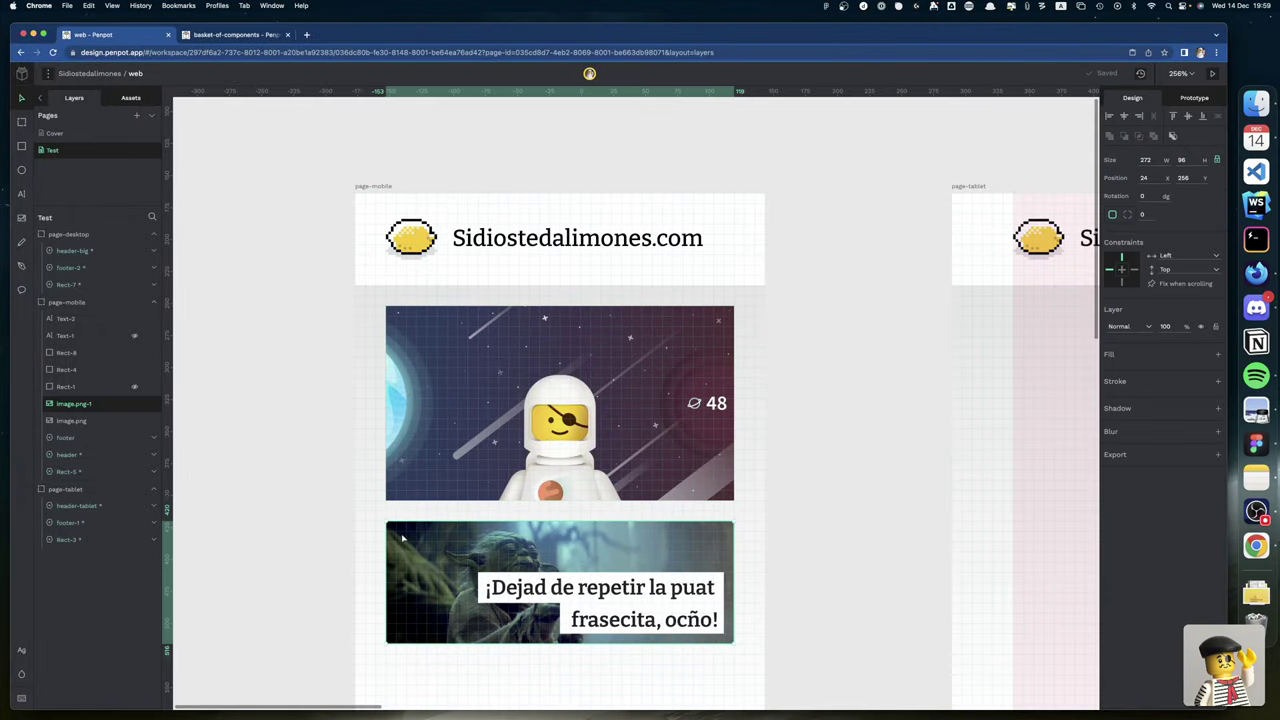
pyautogui.press('super+v')
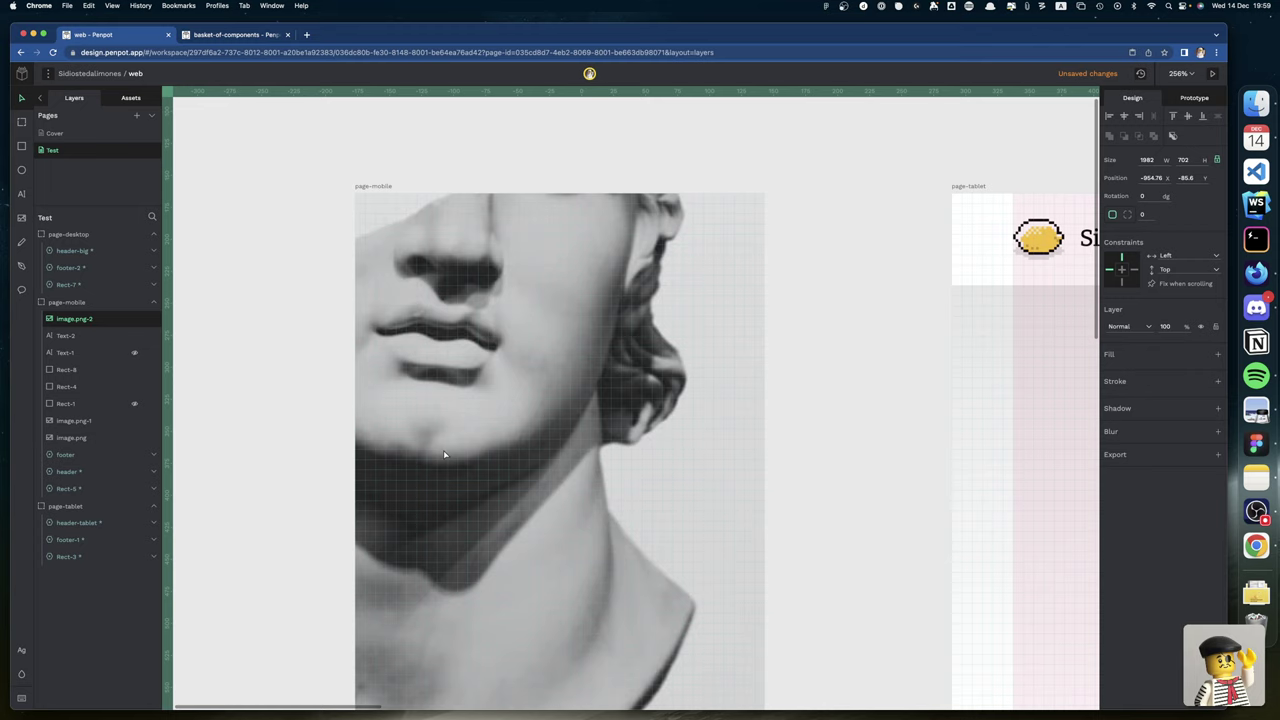
# Shrink the pasted statue image proportionally to 248 × 88 at X 32, Y 264, over the Yoda card.
pyautogui.scroll(-10, 445, 455)
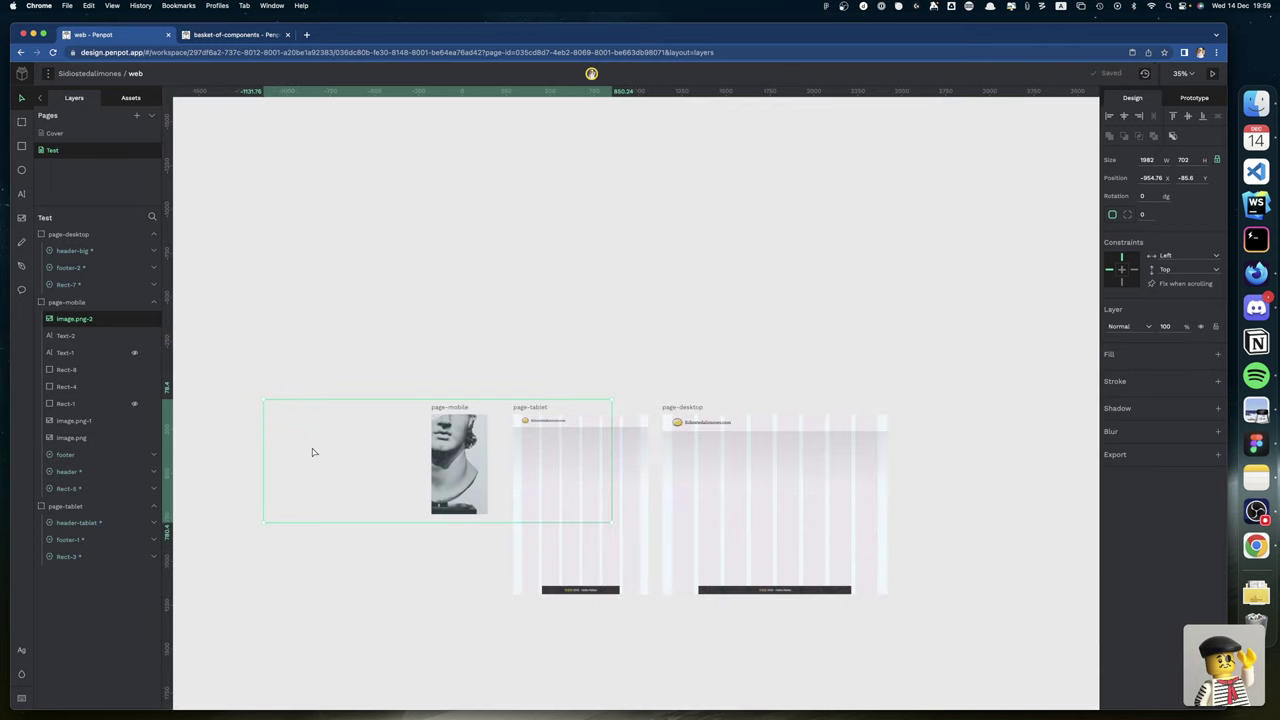
pyautogui.moveTo(263, 398); pyautogui.dragTo(437, 488)
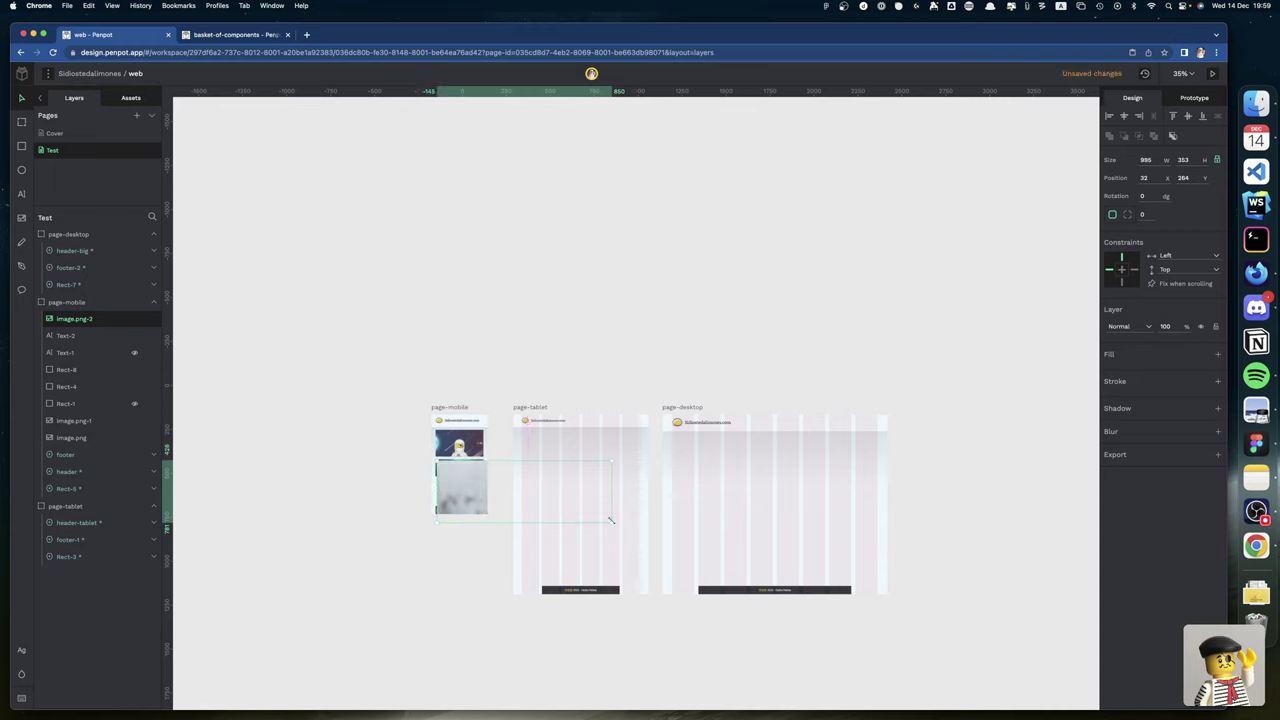
pyautogui.moveTo(610, 520); pyautogui.dragTo(481, 478)
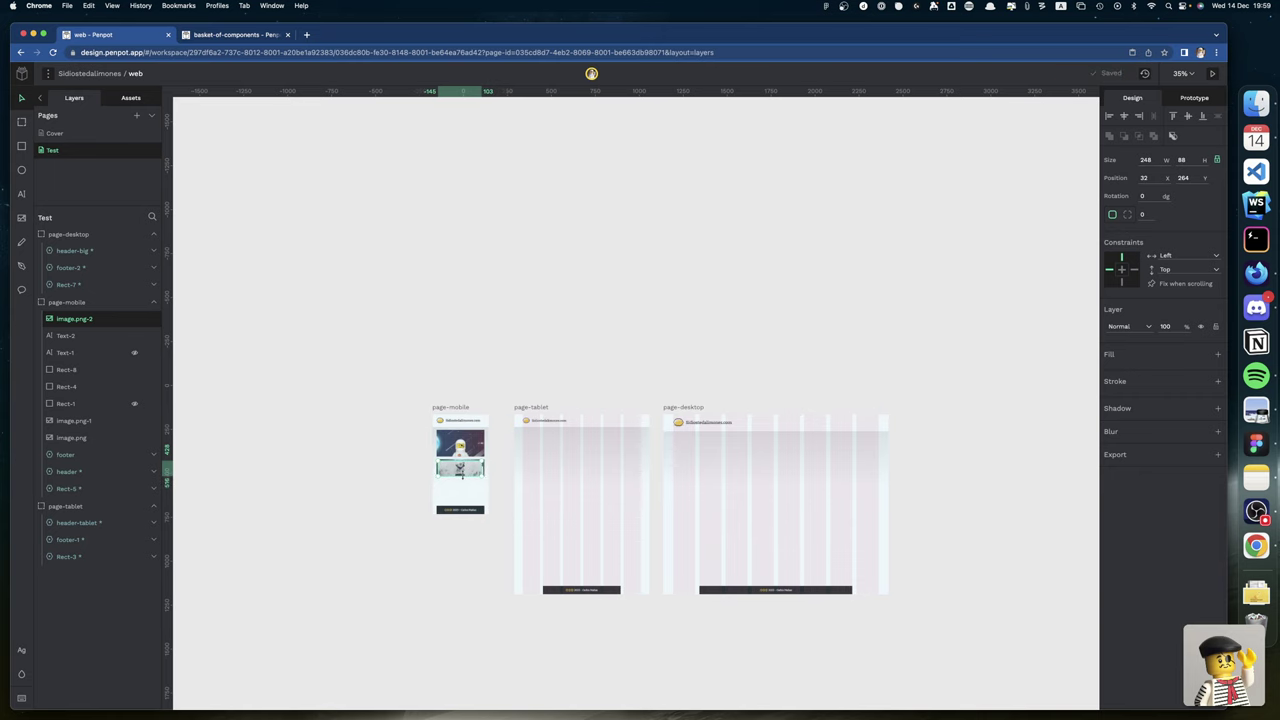
# Enlarge the statue image proportionally to 271 × 96, matching the Yoda image's height.
pyautogui.keyDown('ctrl'); pyautogui.scroll(10, 461, 475); pyautogui.keyUp('ctrl')
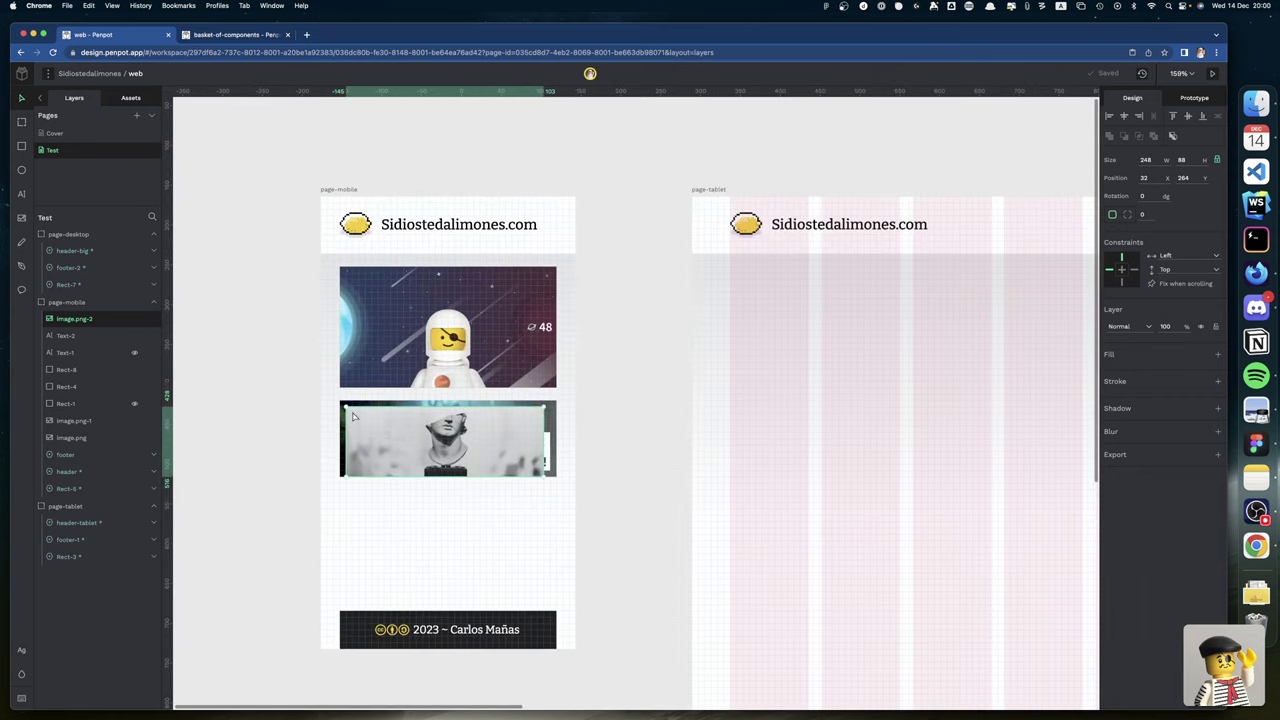
pyautogui.moveTo(341, 403); pyautogui.dragTo(328, 399)
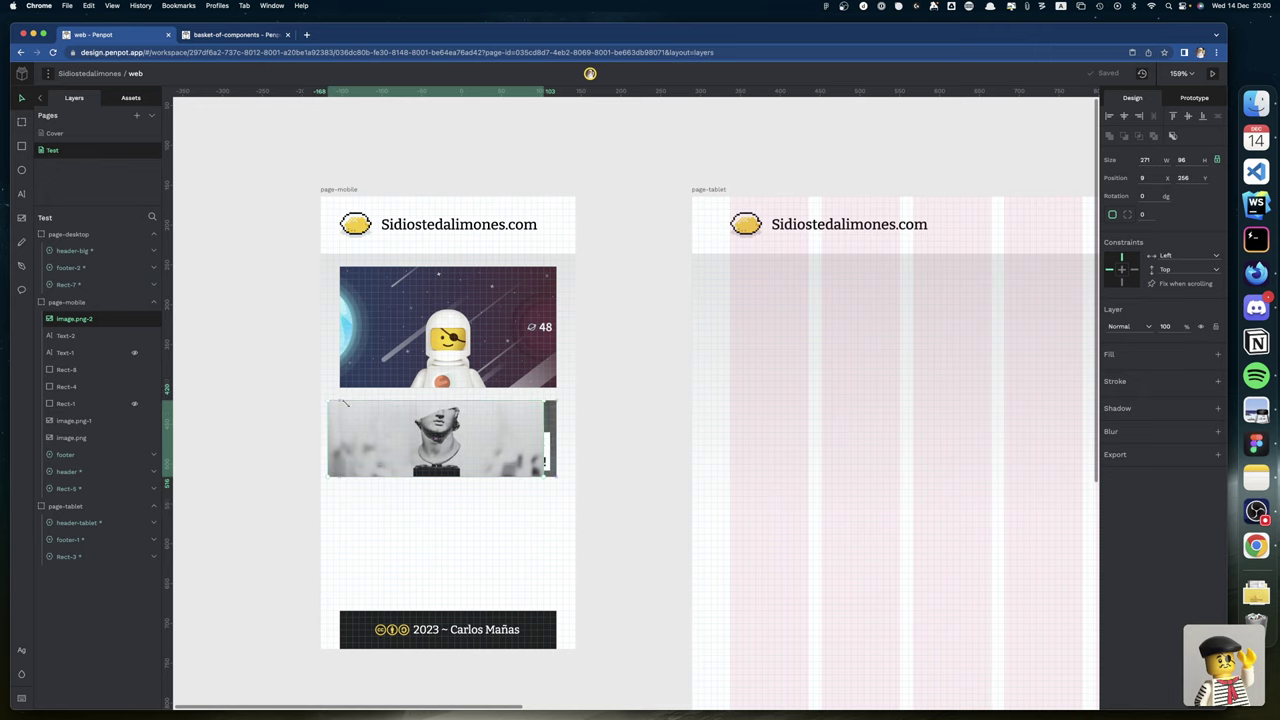
pyautogui.hotkey('ctrl', 'z')
pyautogui.hotkey('ctrl', 'shift', 'z')
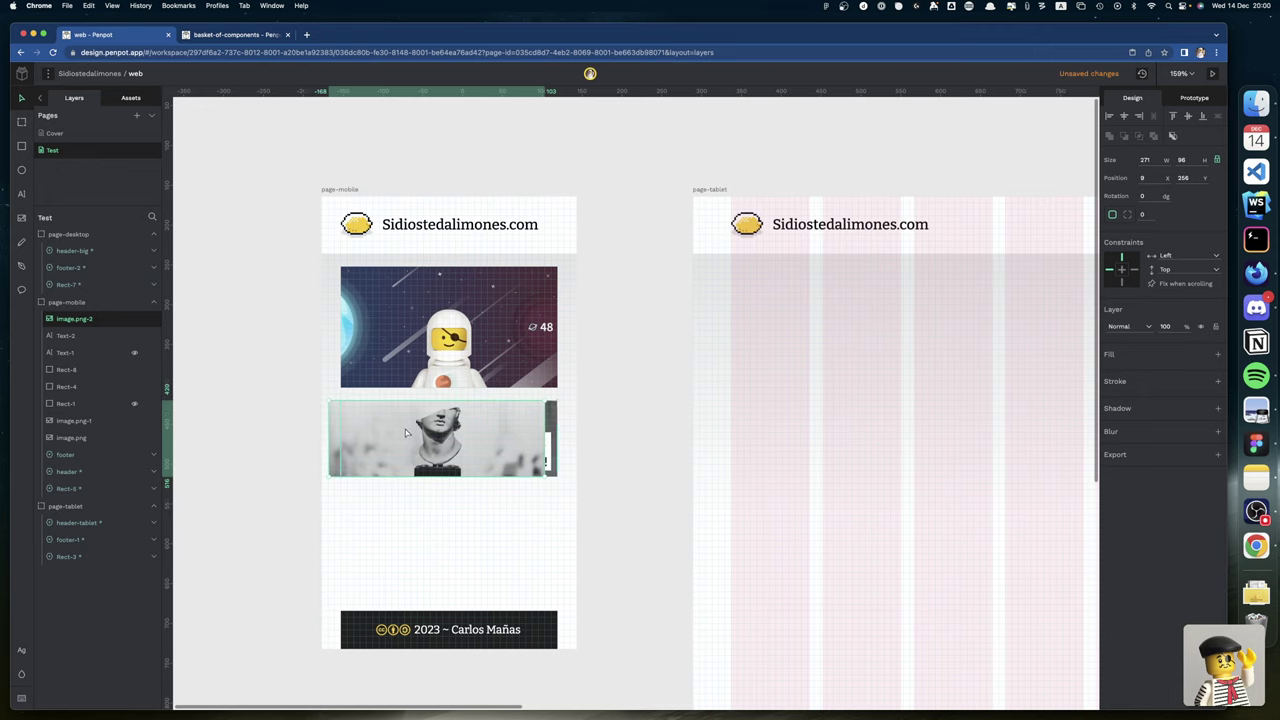
# Move the statue image to X 24, Y 256 so it lines up with the Yoda card.
pyautogui.hotkey('shift', 'Right')
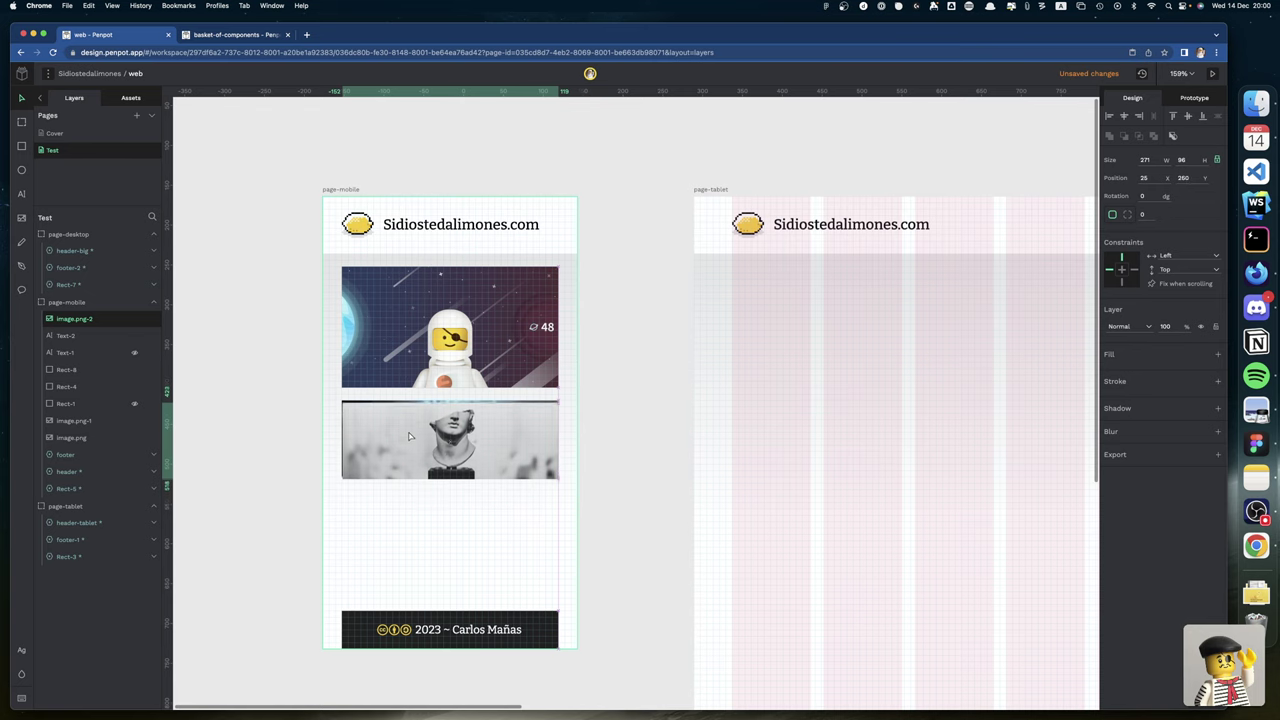
pyautogui.hscroll(-4, 407, 431)
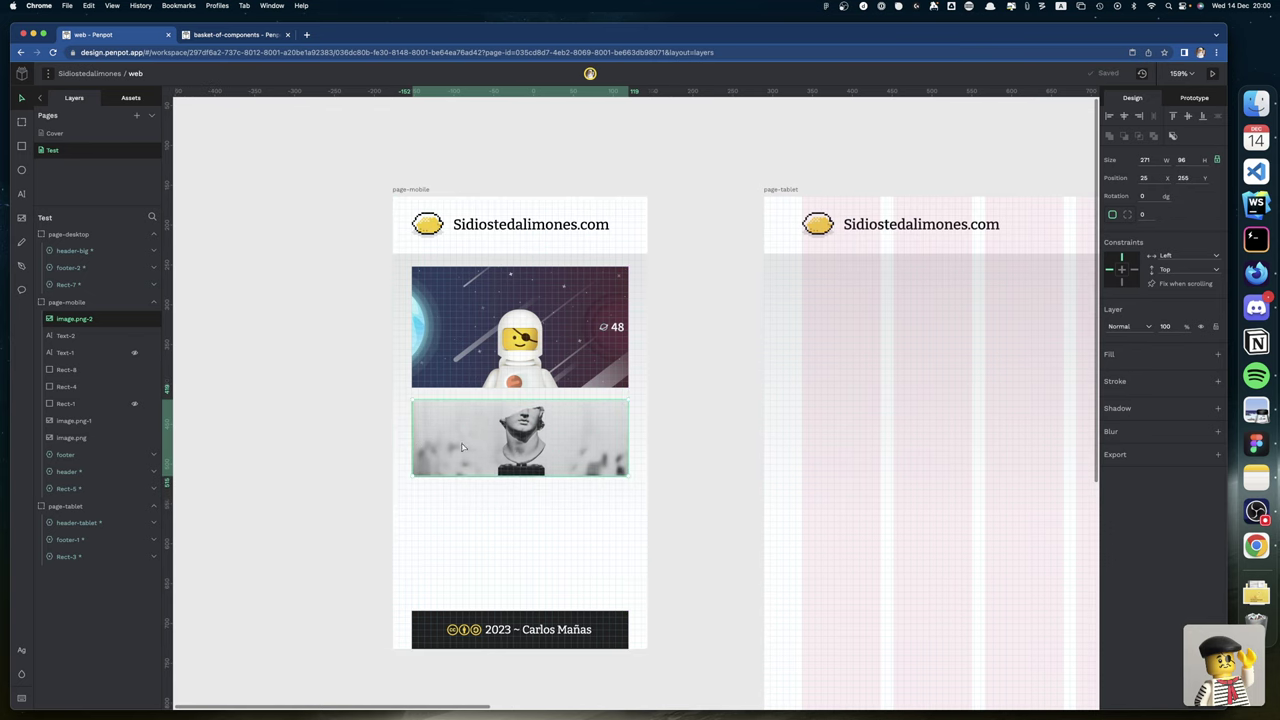
pyautogui.scroll(2, 527, 460)
pyautogui.scroll(5, 527, 460)
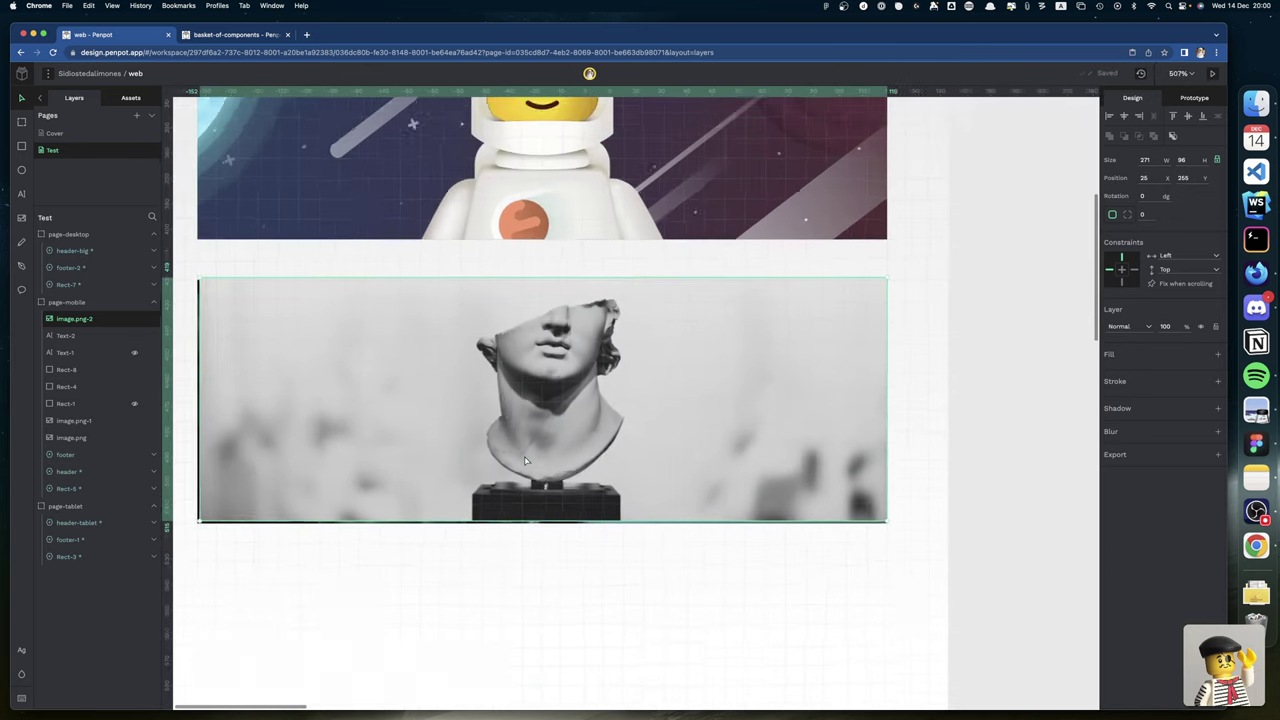
pyautogui.press('Down')
pyautogui.press('Left')
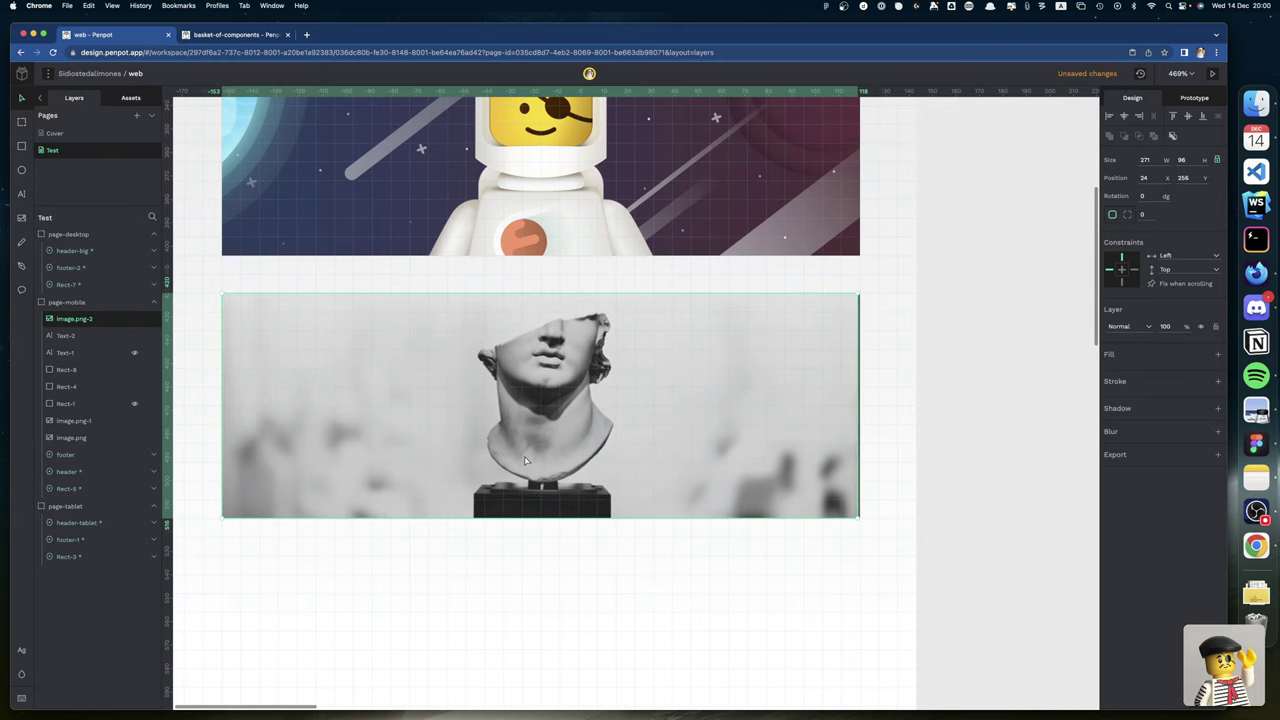
pyautogui.hscroll(6, 530, 455)
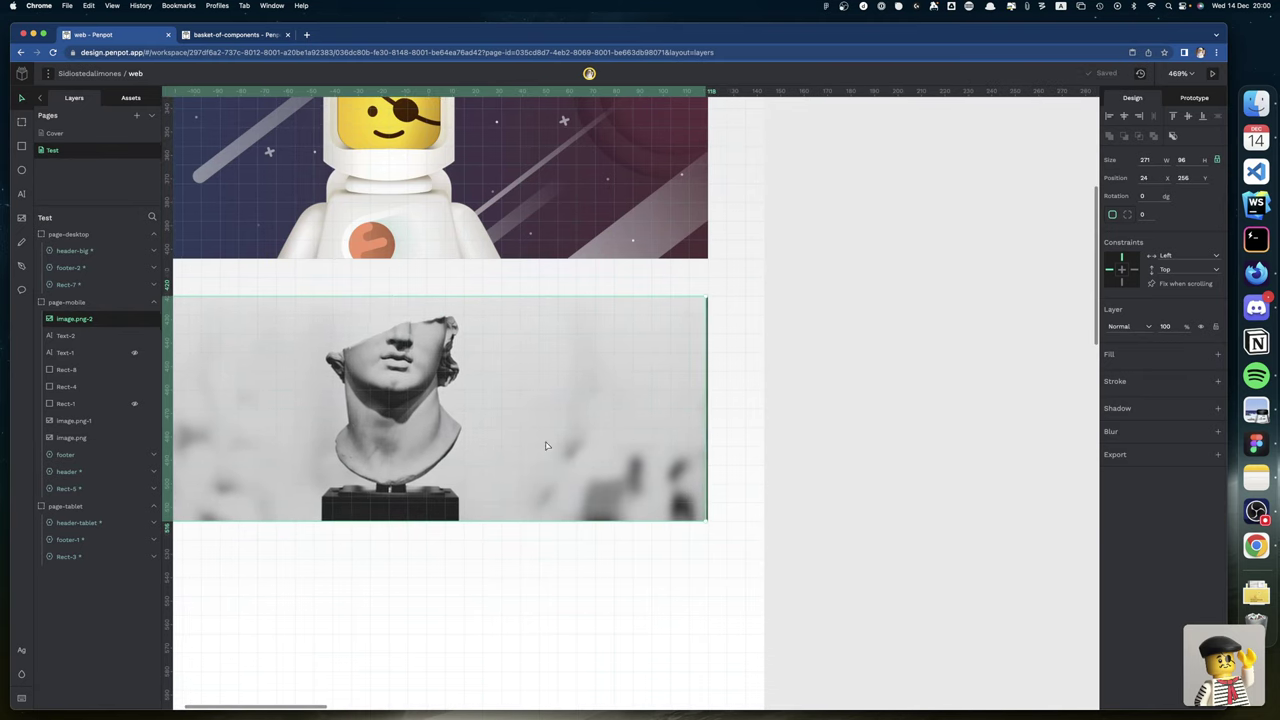
pyautogui.click(703, 375)
pyautogui.hotkey('ctrl', 'z')
pyautogui.hotkey('ctrl', 'z')
pyautogui.hotkey('ctrl', 'z')
pyautogui.hotkey('ctrl', 'z')
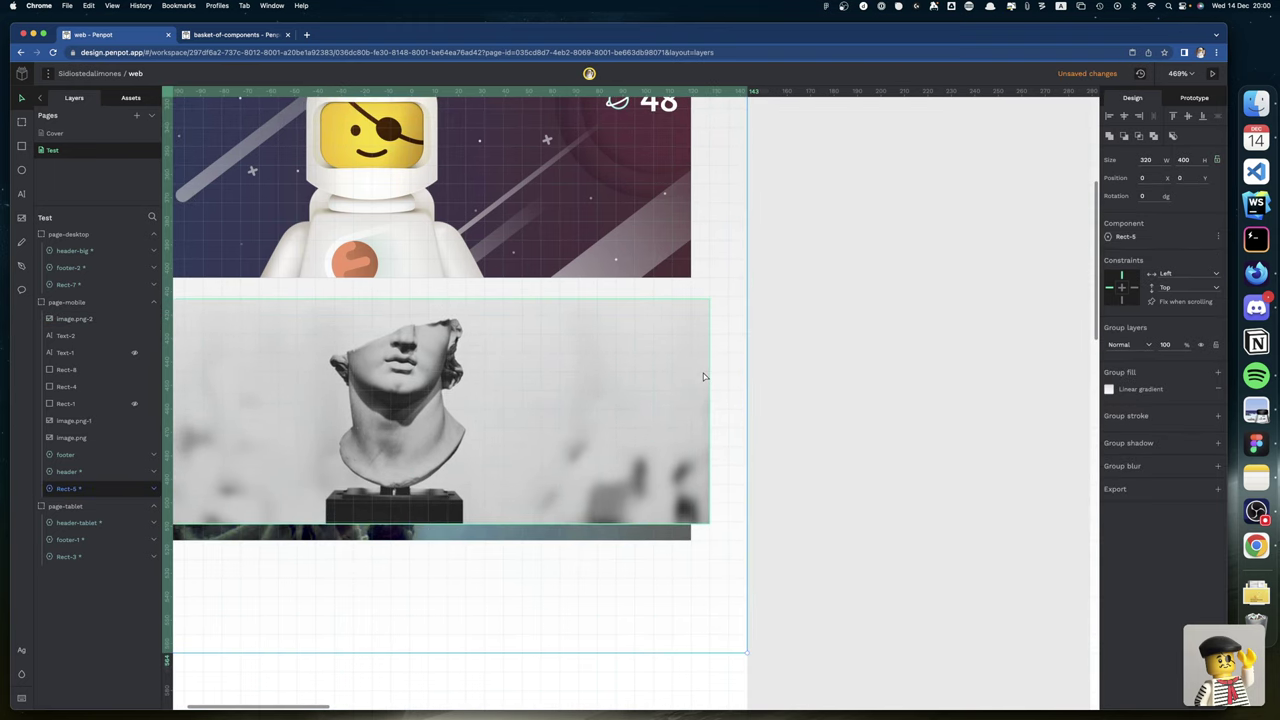
pyautogui.hotkey('ctrl', 'z')
pyautogui.hscroll(-6, 642, 369)
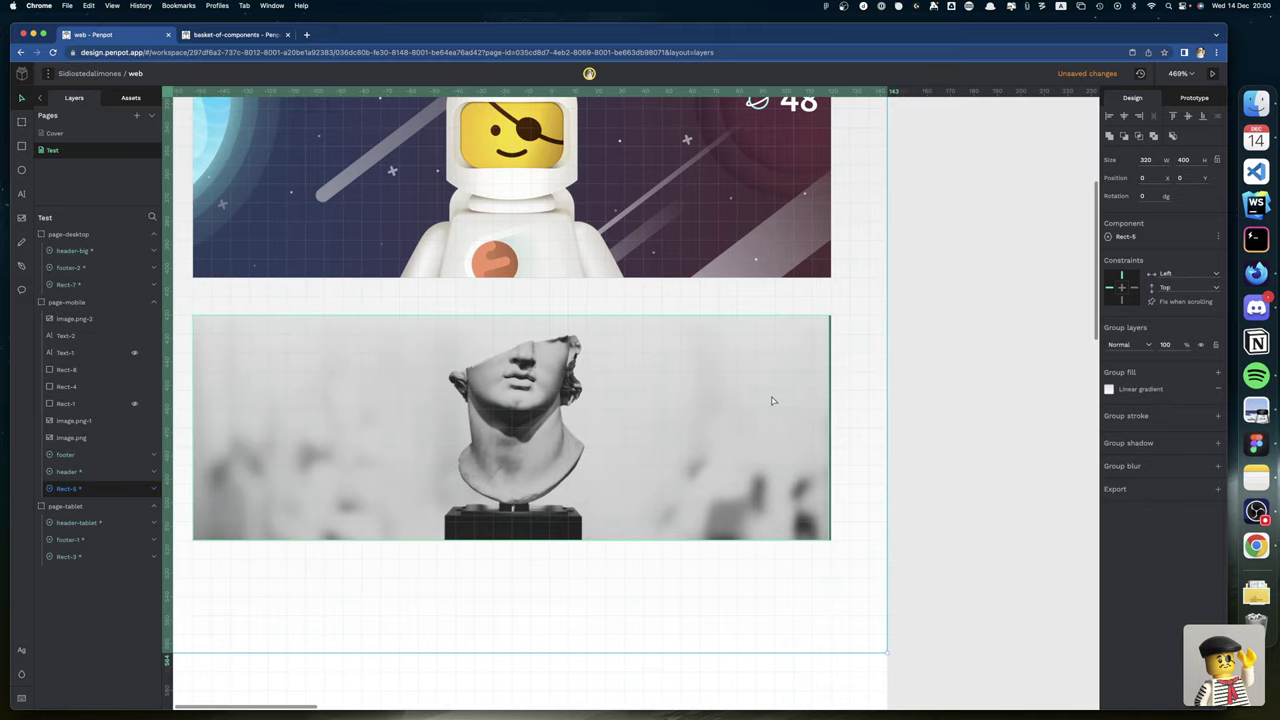
# Widen the statue image to 272 so it fully covers the Yoda image.
pyautogui.click(828, 418)
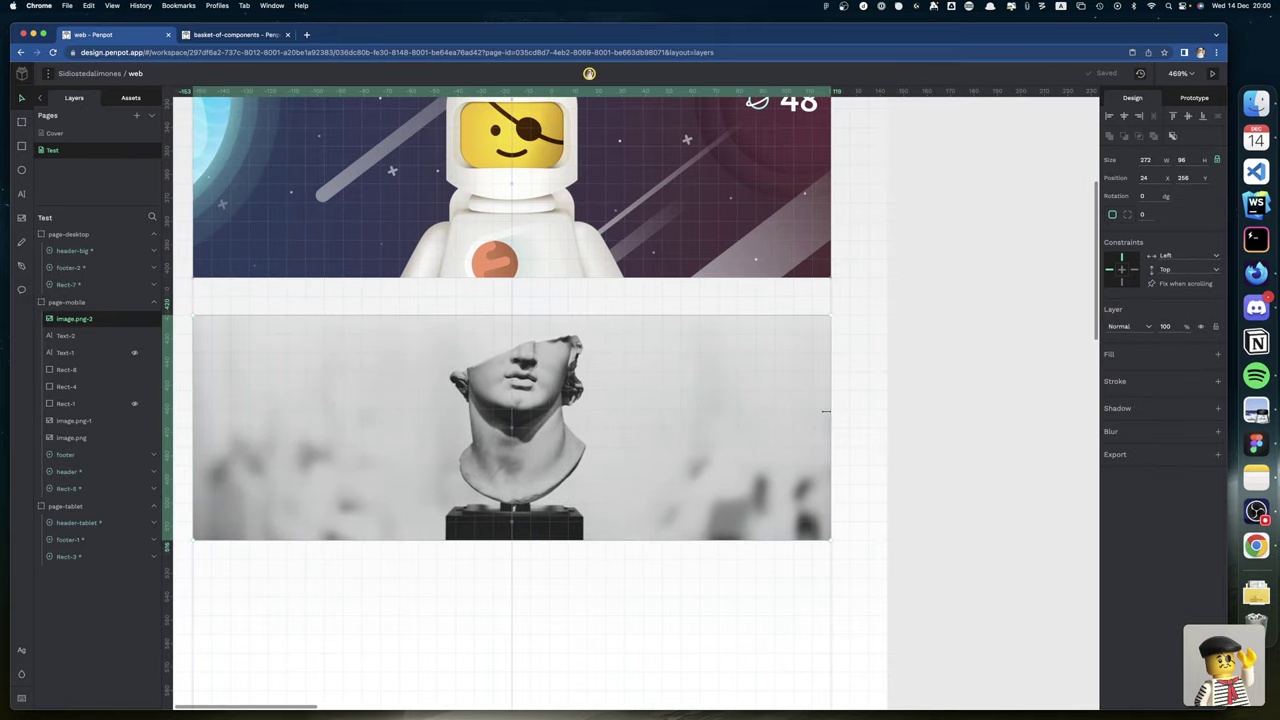
pyautogui.click(825, 411)
pyautogui.click(882, 417)
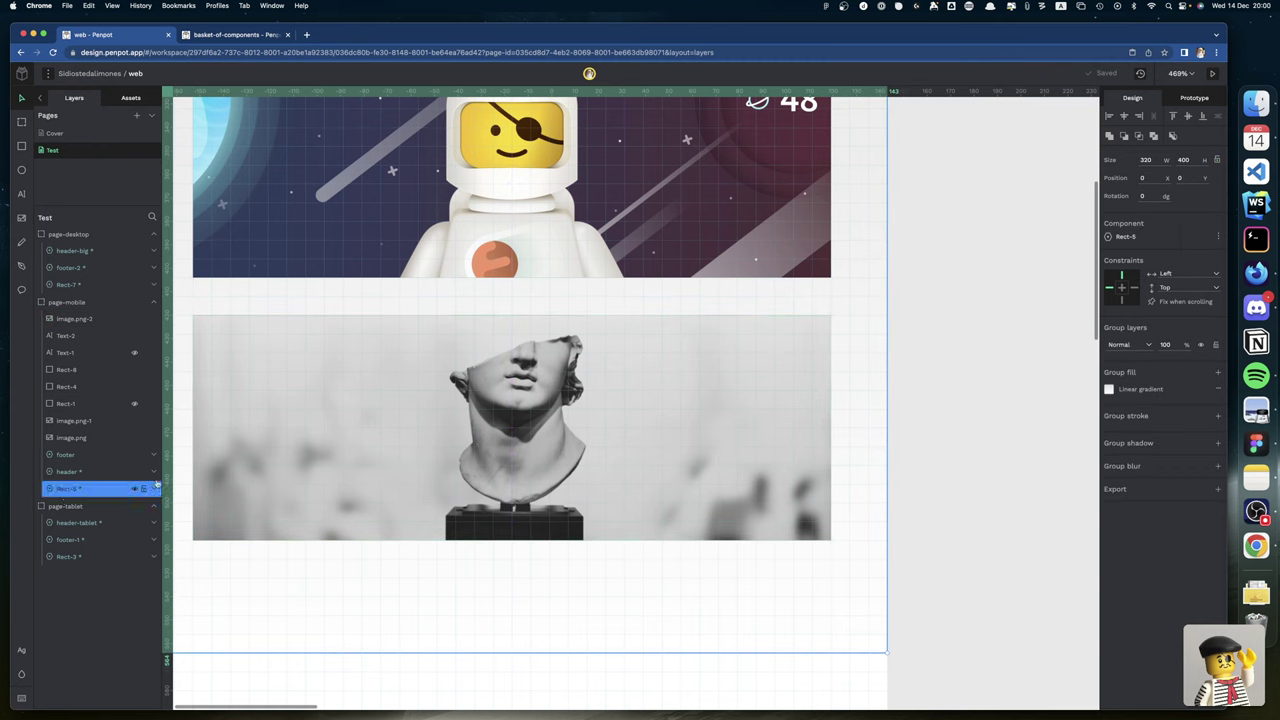
# Reorder the statue image below the title text and its white rectangles, just above the Yoda image.
pyautogui.click(247, 415)
pyautogui.moveTo(75, 320); pyautogui.dragTo(66, 412)
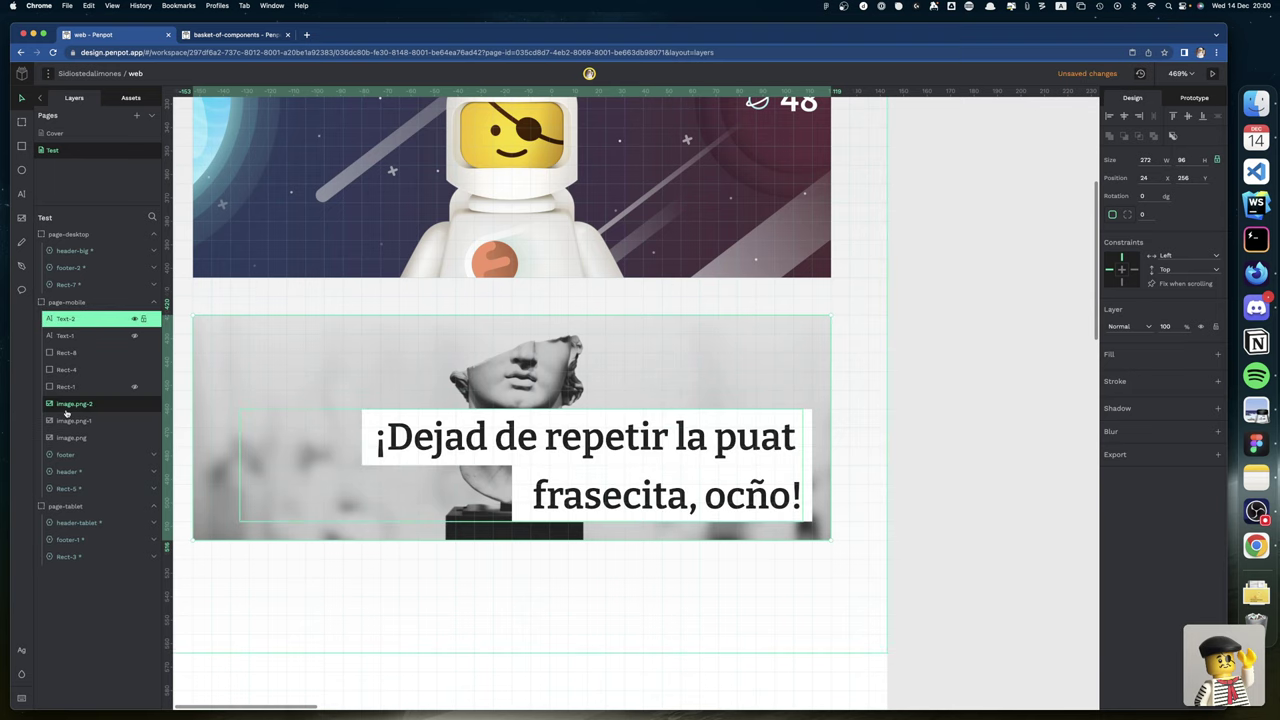
pyautogui.click(915, 428)
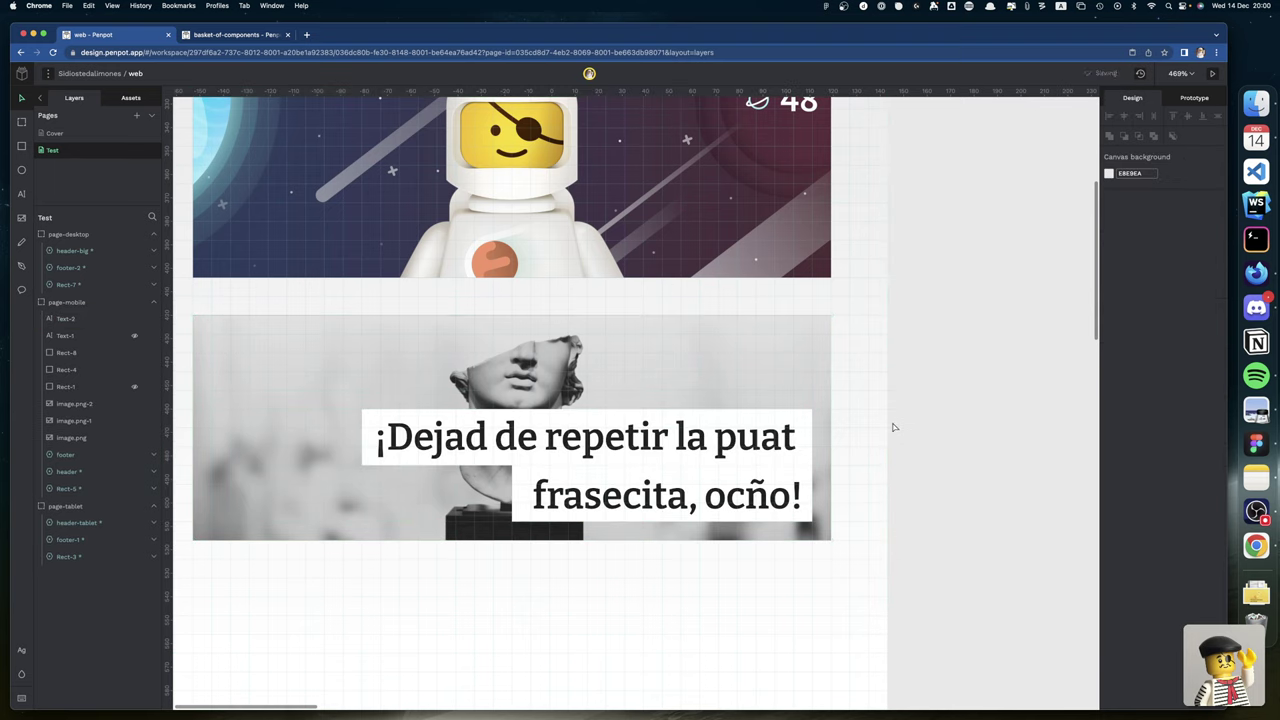
# Add a text reading "5min" on the statue card, above the title's right half.
pyautogui.hscroll(-3, 893, 427)
pyautogui.hscroll(-2, 893, 427)
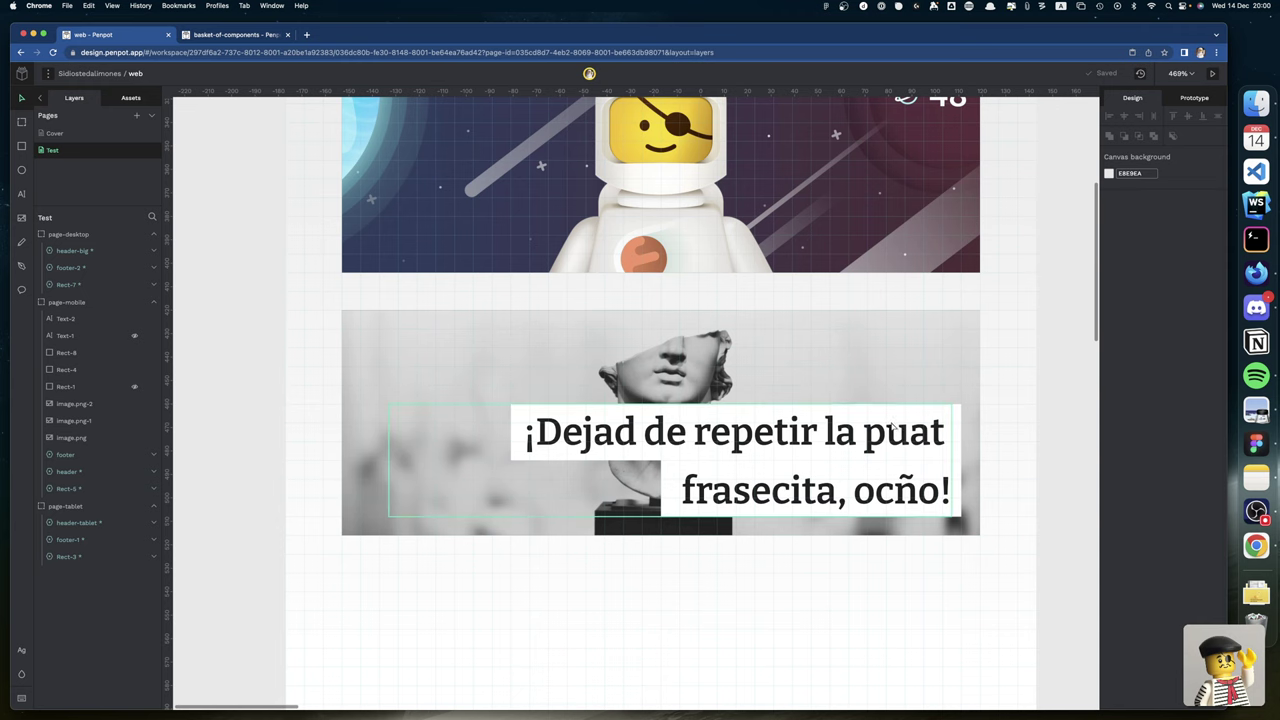
pyautogui.scroll(5, 500, 188)
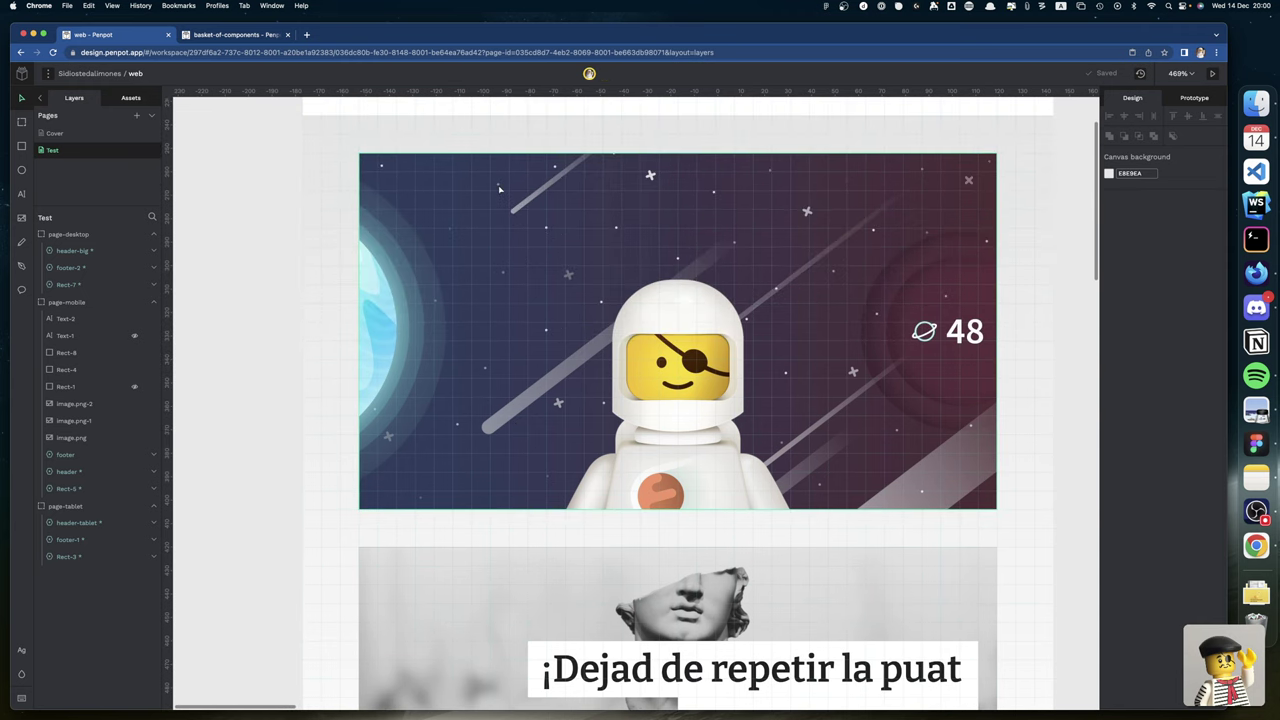
pyautogui.hscroll(5, 510, 210)
pyautogui.scroll(-3, 530, 250)
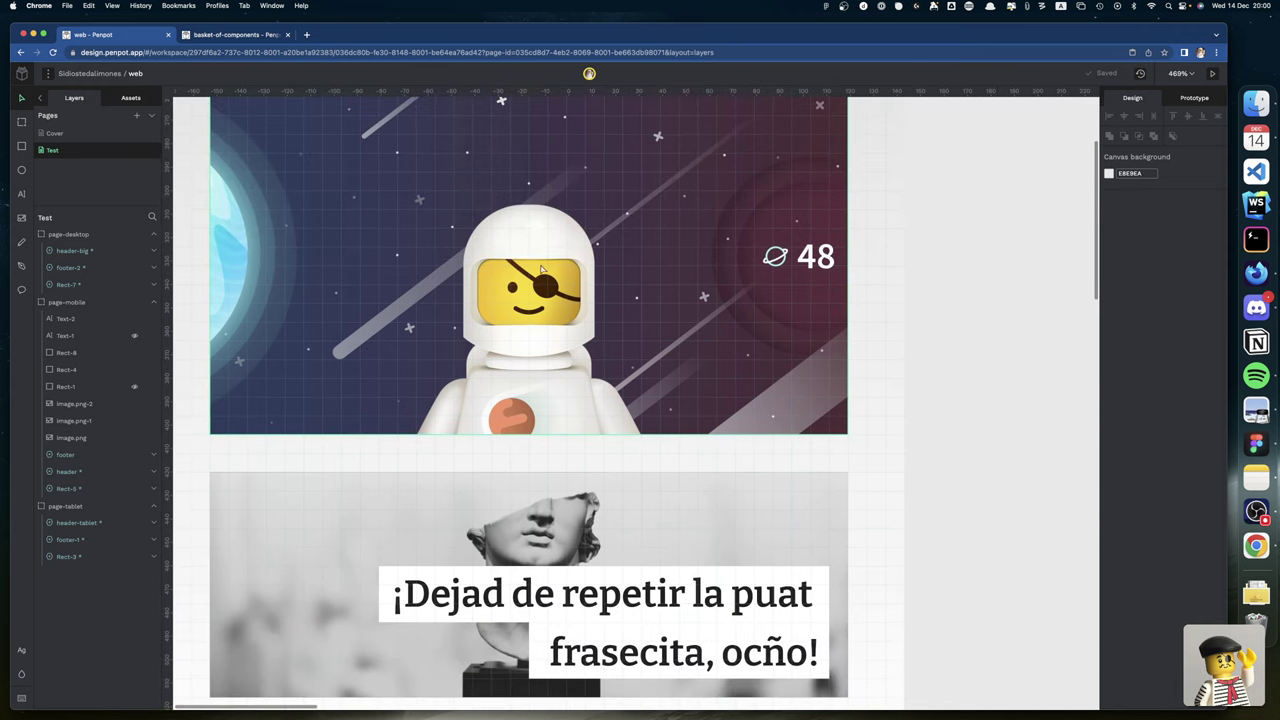
pyautogui.click(698, 510)
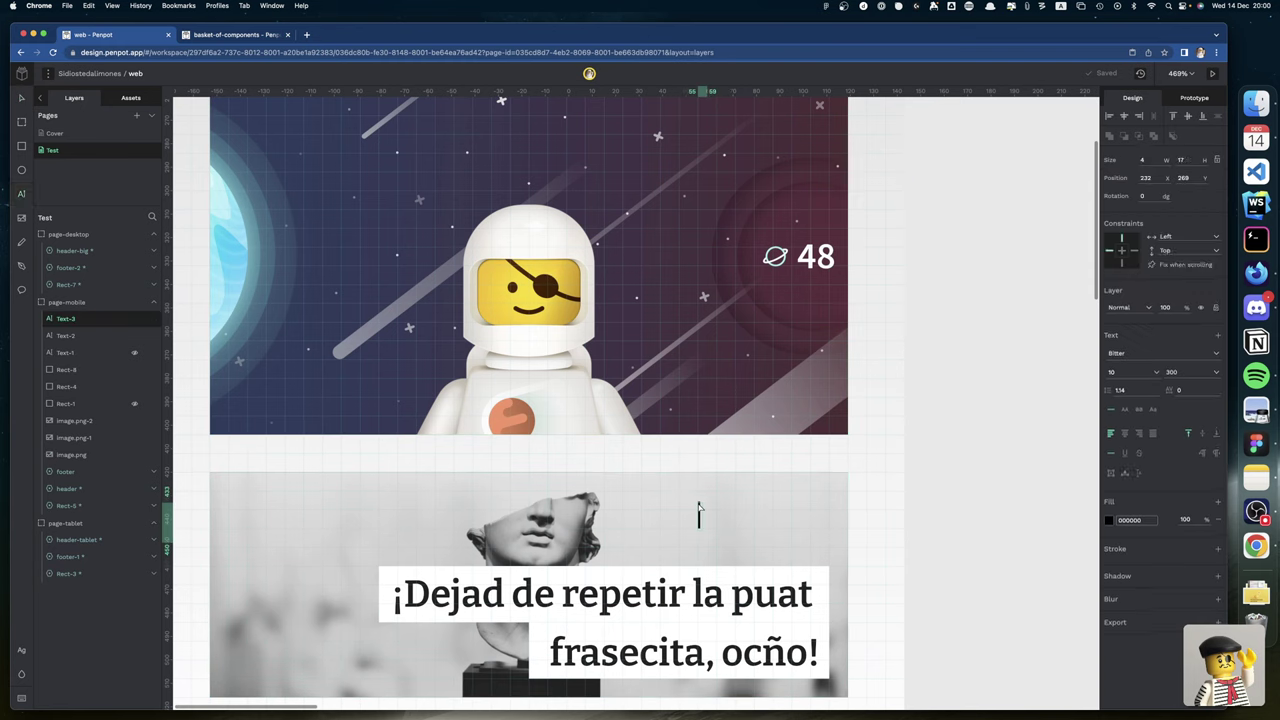
pyautogui.write('5m')
pyautogui.press('BackSpace')
pyautogui.write(',')
pyautogui.press('BackSpace')
pyautogui.write('min')
pyautogui.press('Escape')
# Switch to Firefox and go back from the statue post to the top of the site's post list.
pyautogui.press('super+Tab')
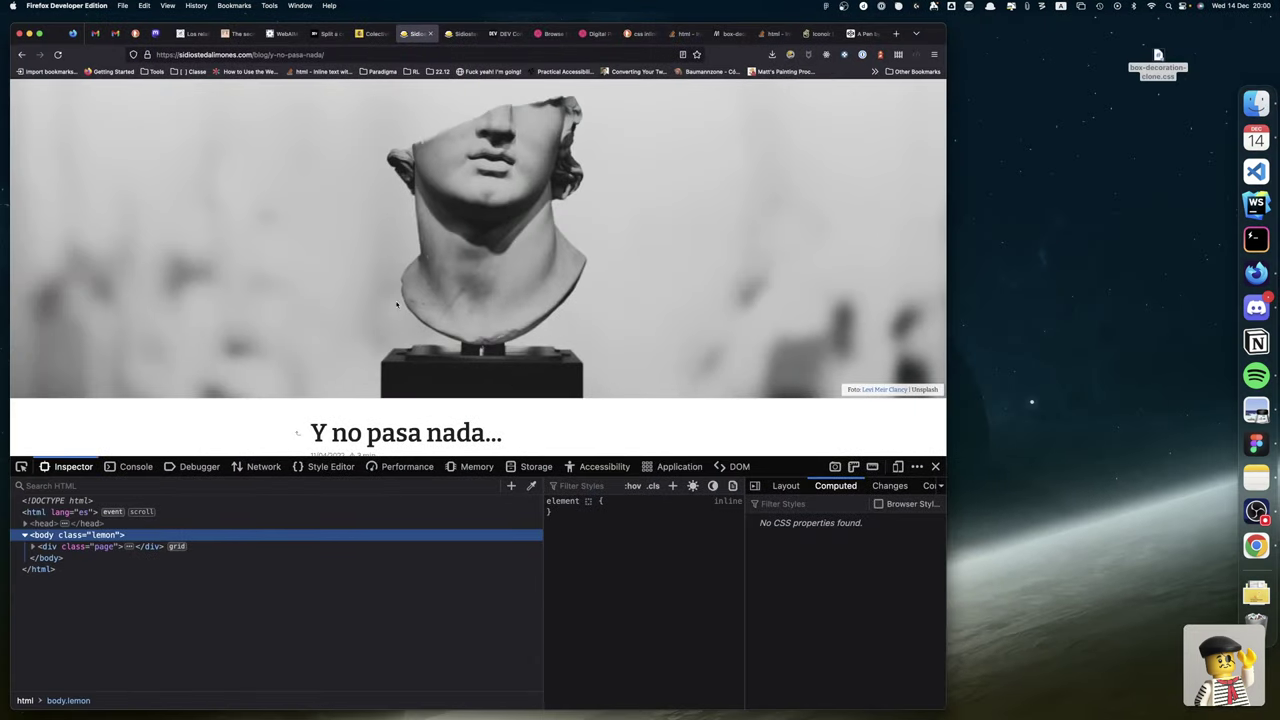
pyautogui.scroll(-2, 397, 305)
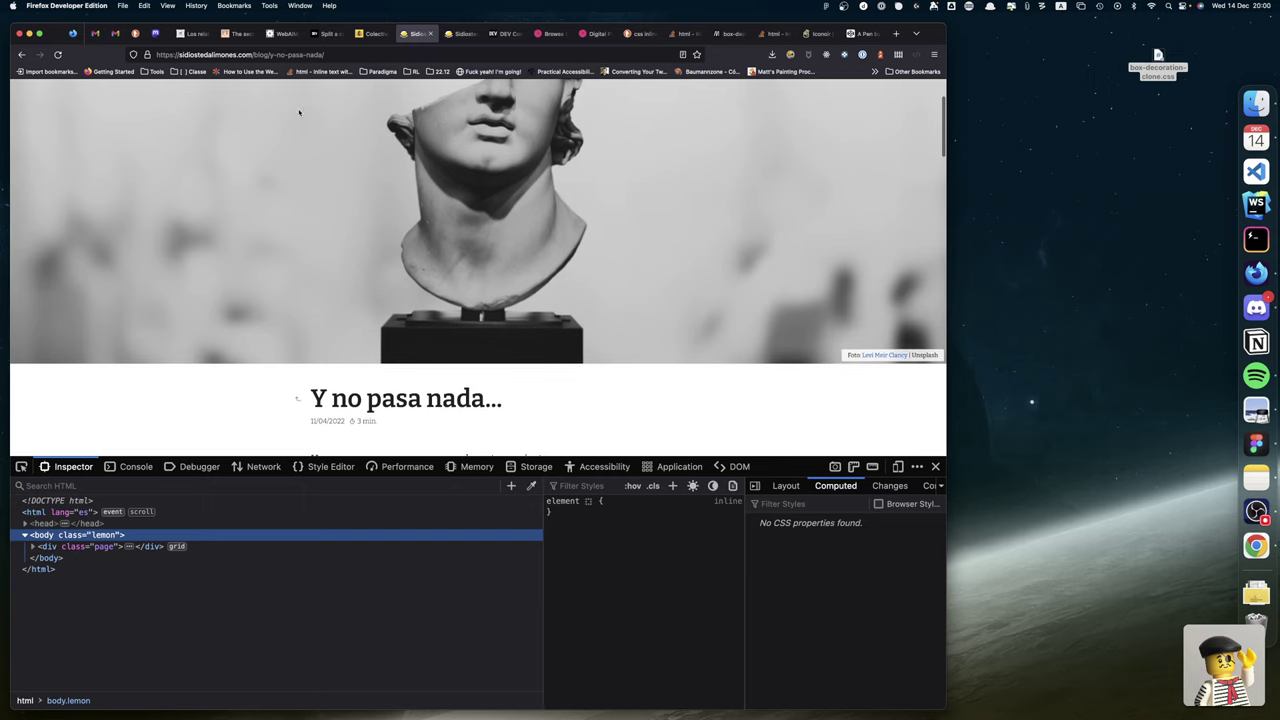
pyautogui.click(21, 54)
pyautogui.scroll(3, 363, 167)
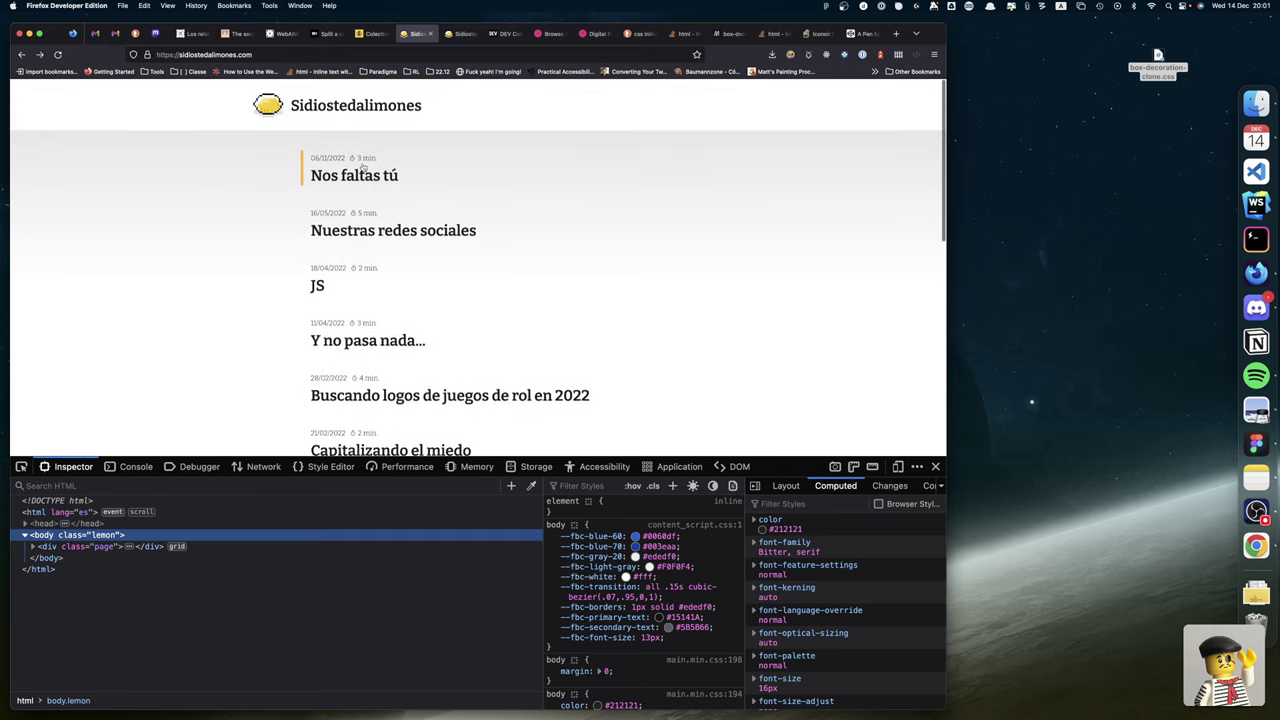
# Inspect the reading time of the "Nos faltas tú" post and check its computed font size.
pyautogui.rightClick(366, 156)
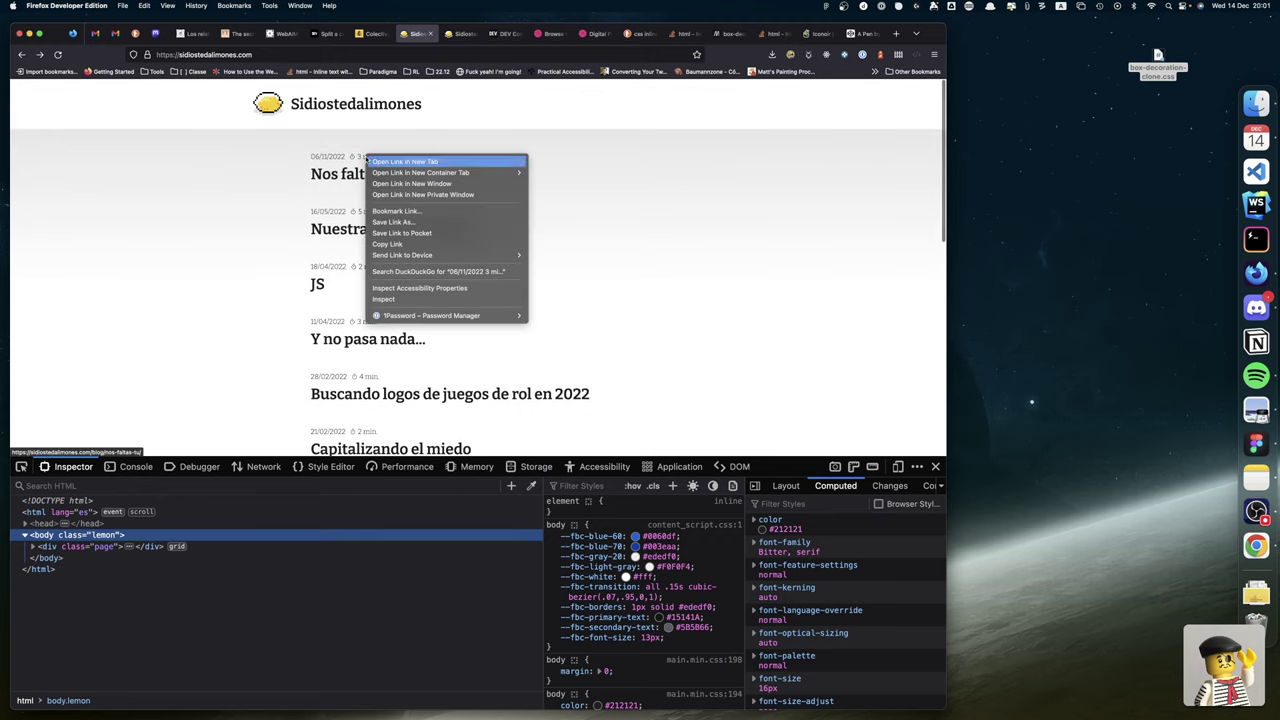
pyautogui.click(400, 299)
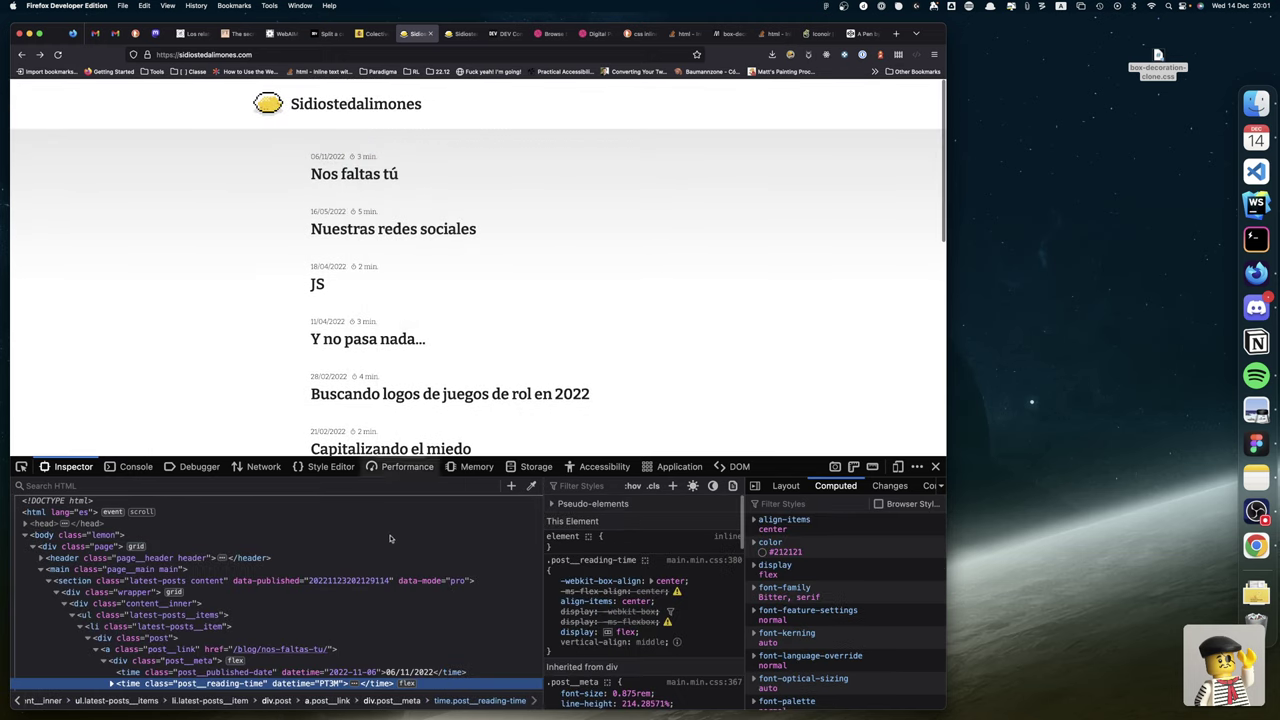
pyautogui.scroll(-1, 342, 677)
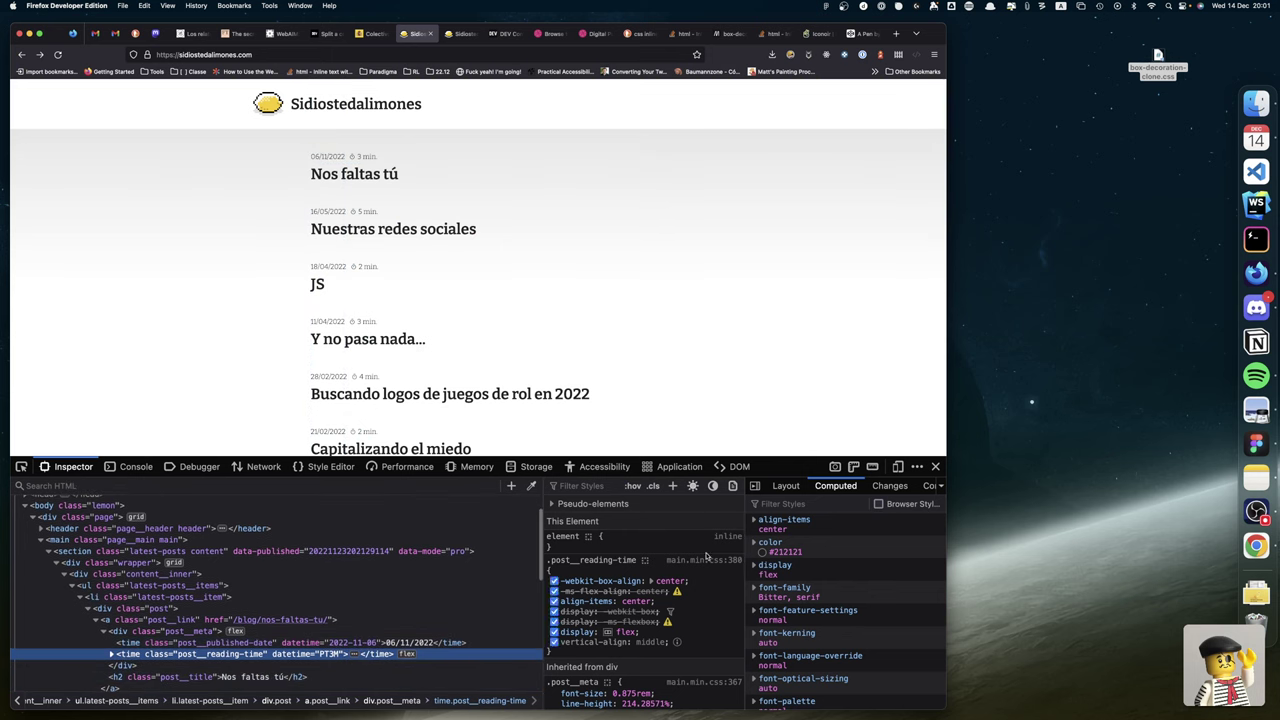
pyautogui.scroll(-2, 849, 589)
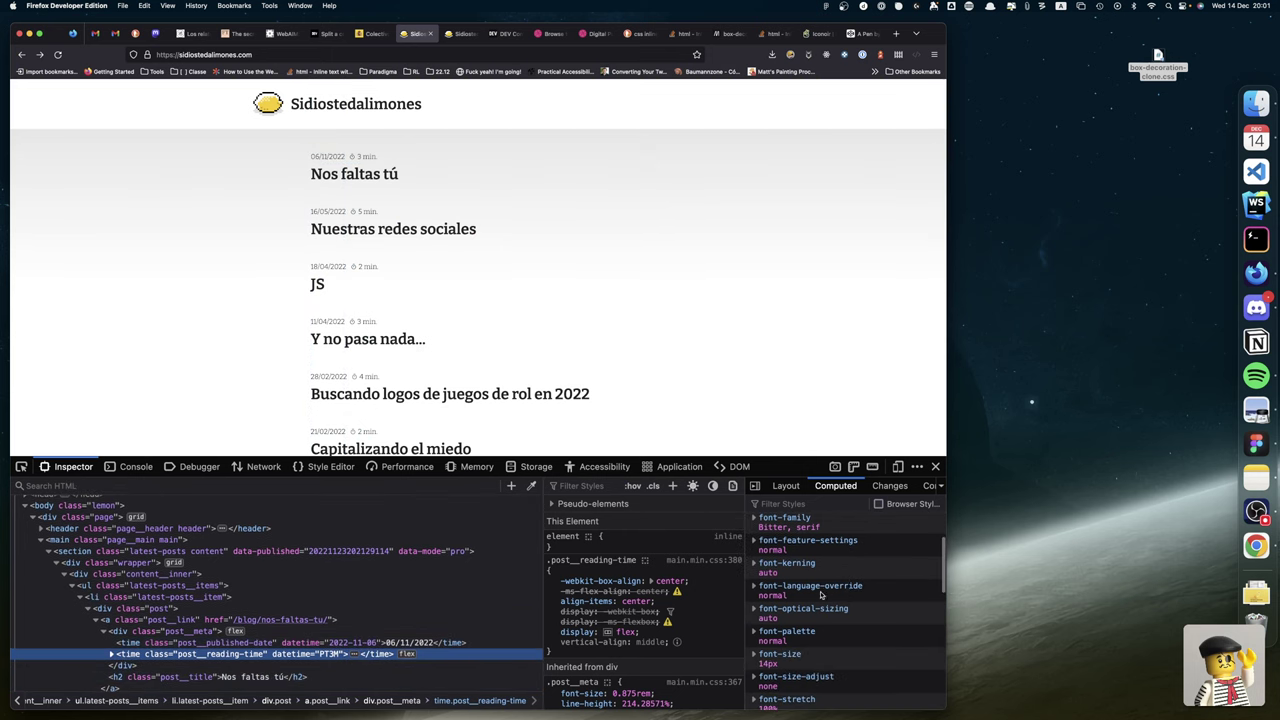
pyautogui.press('super+Tab')
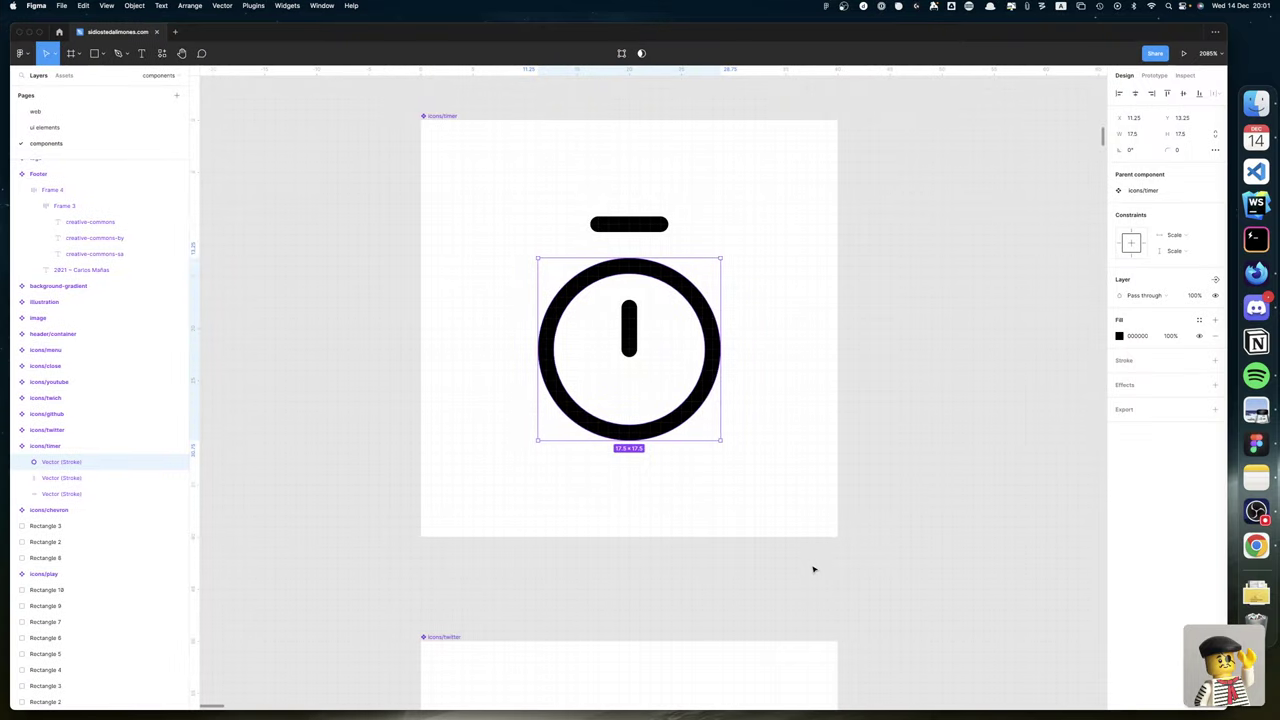
# Switch to Firefox and narrow its window to mobile width to view the post list.
pyautogui.press('super+Tab')
pyautogui.press('super+Tab')
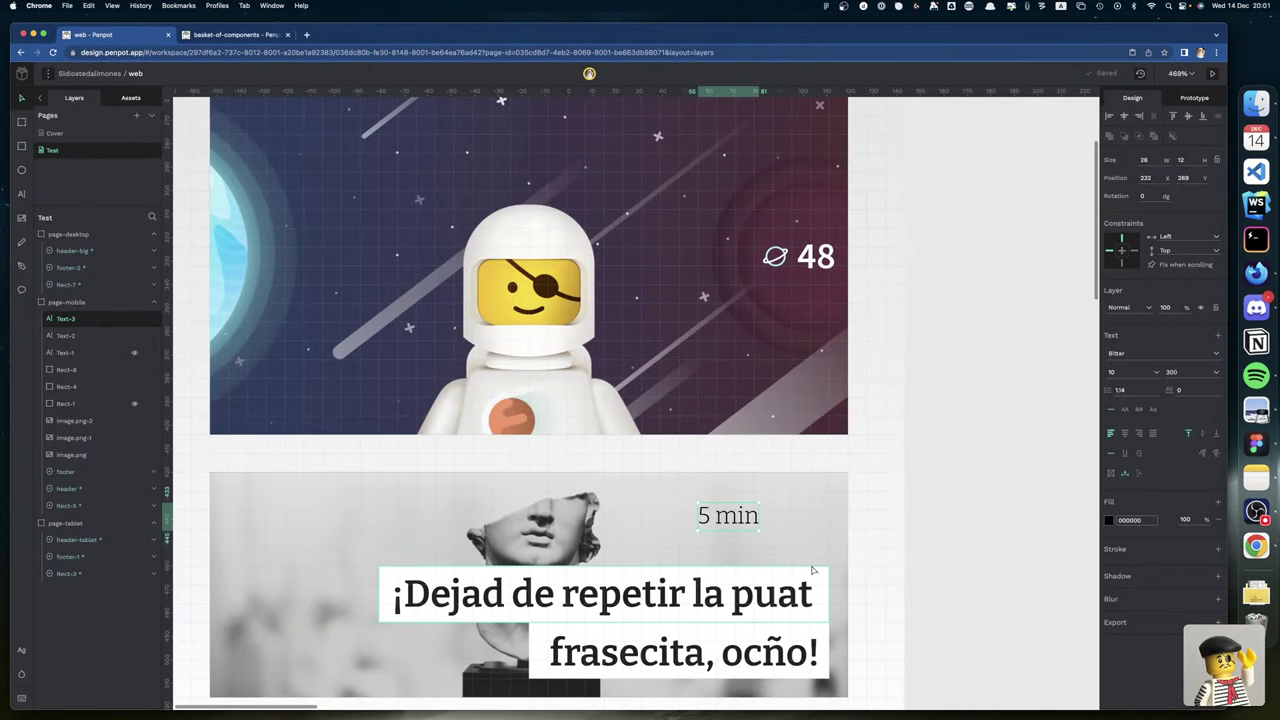
pyautogui.press('super+Tab')
pyautogui.press('super+Tab')
pyautogui.press('super+Tab')
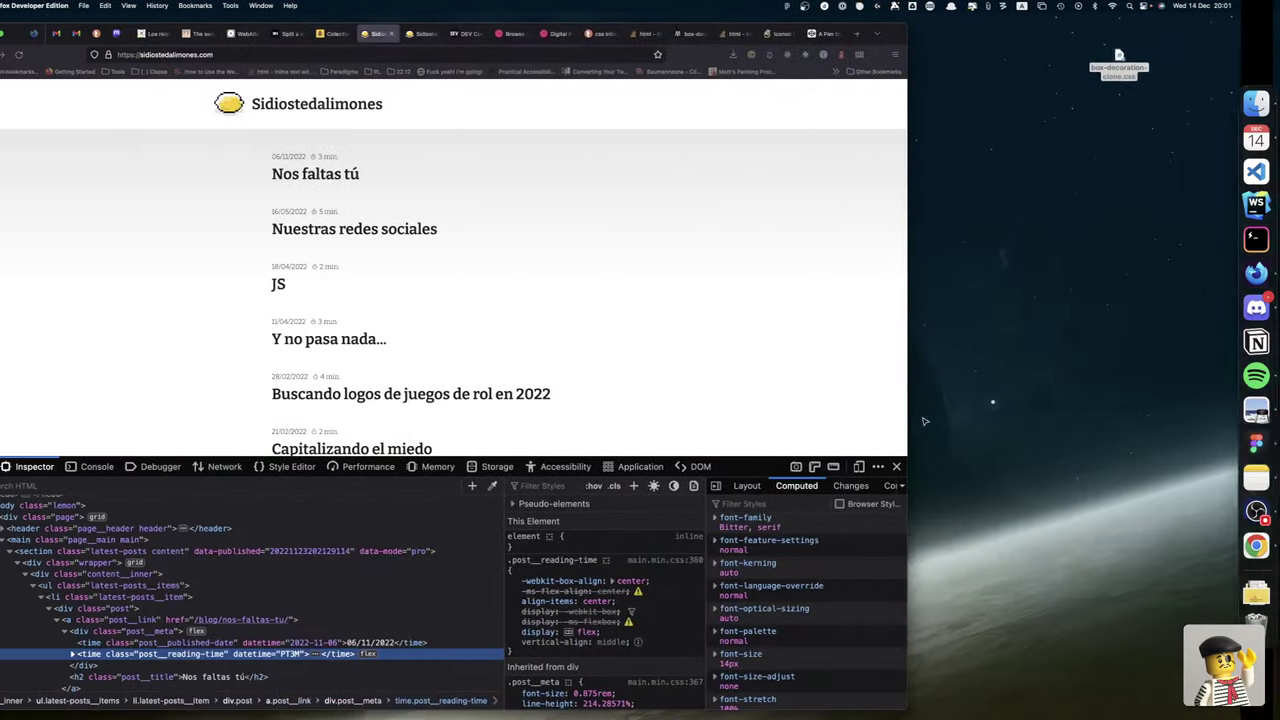
pyautogui.moveTo(944, 395); pyautogui.dragTo(99, 312)
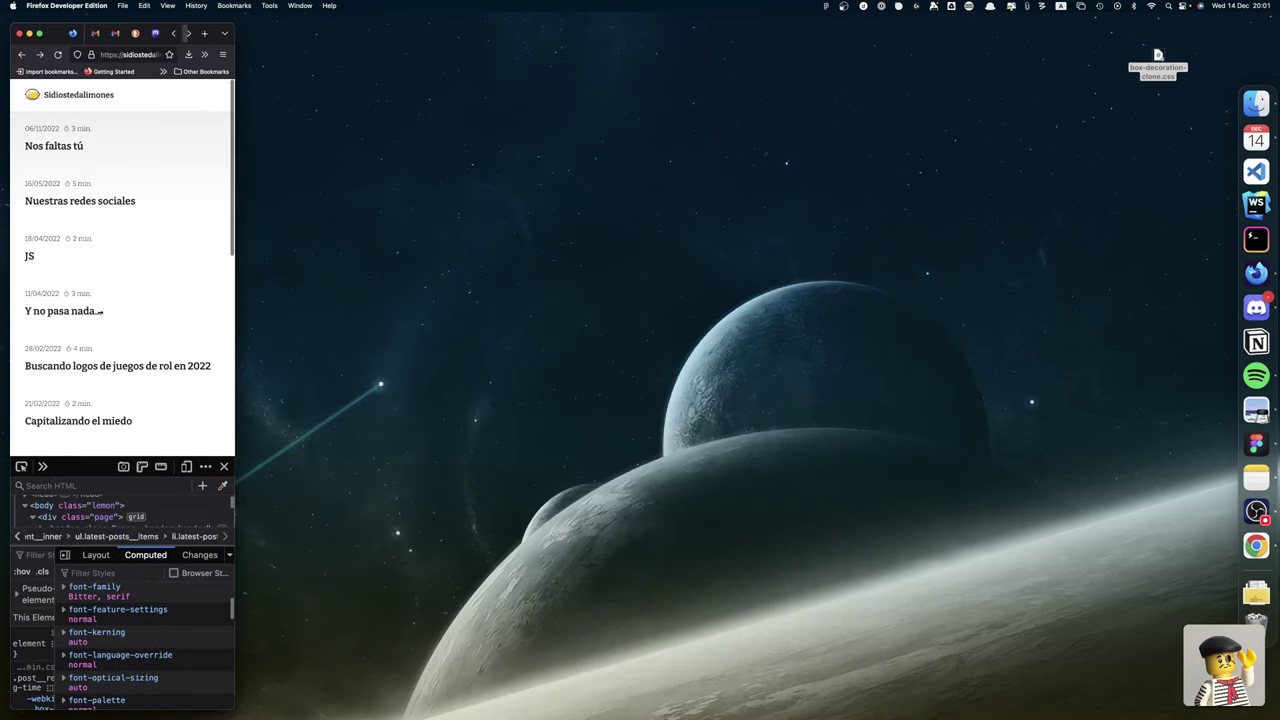
# Inspect the "Nos faltas tú" reading time at mobile width and check its computed font size.
pyautogui.rightClick(75, 127)
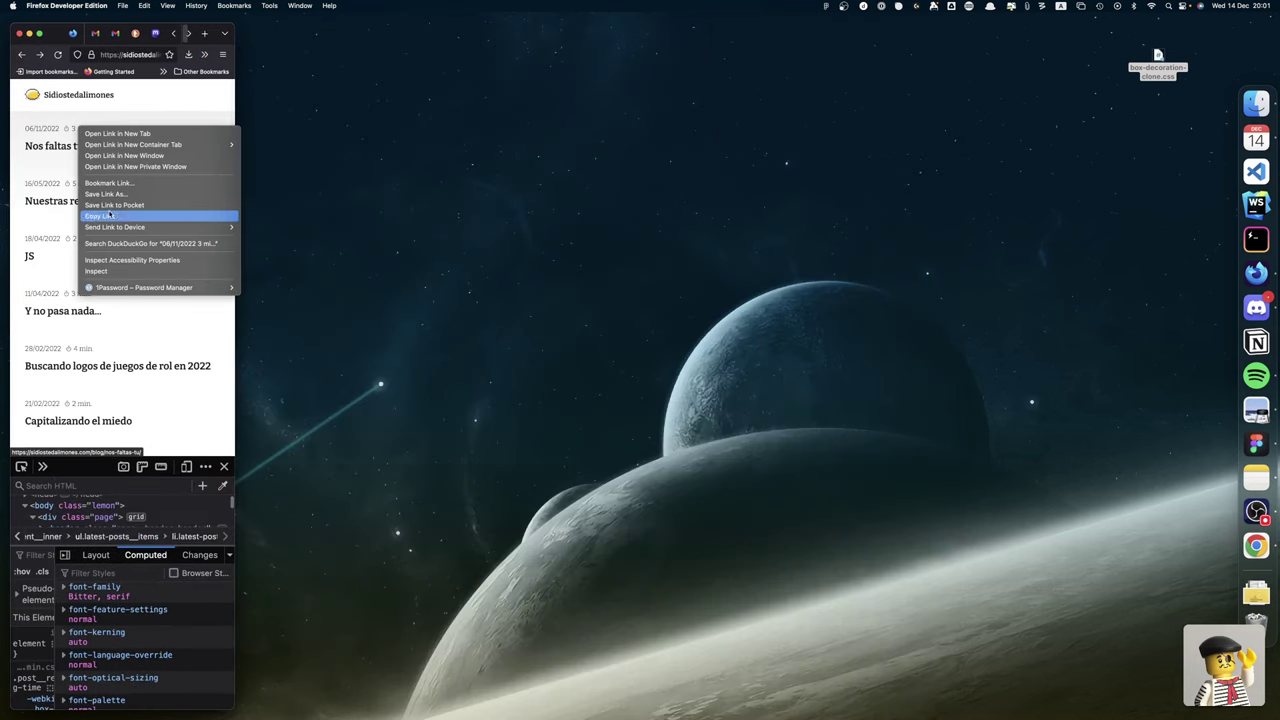
pyautogui.click(123, 272)
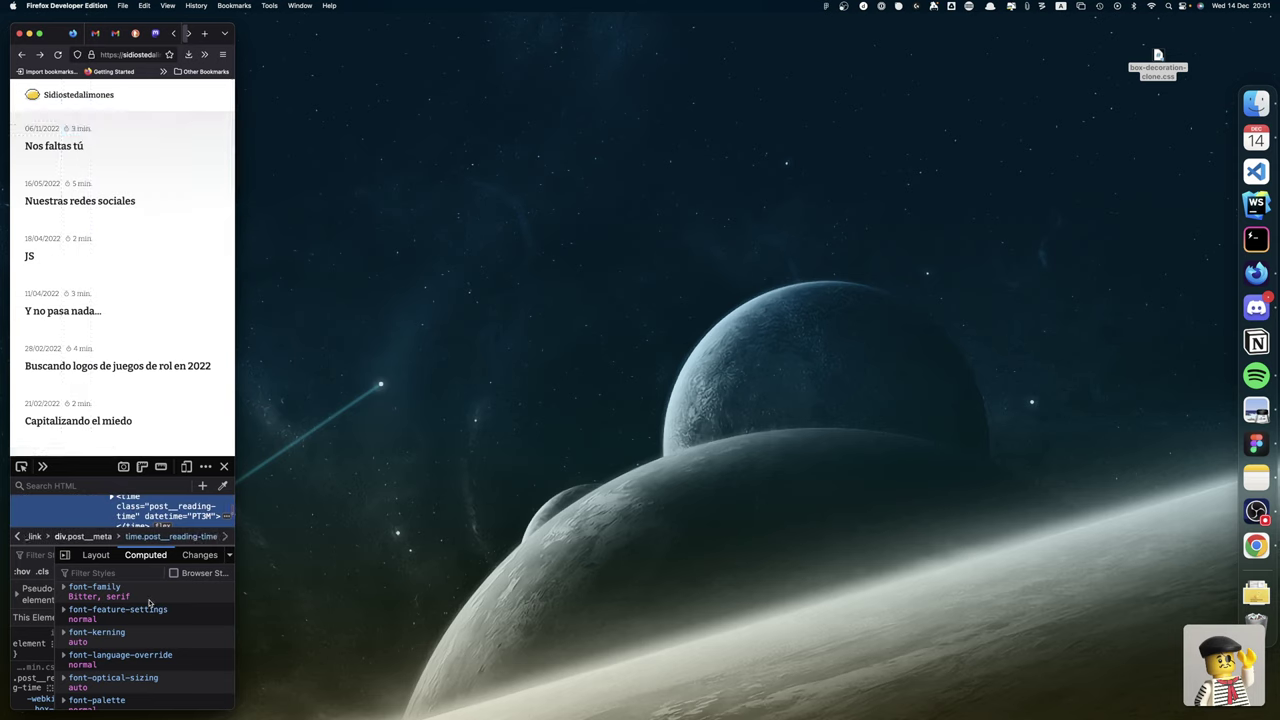
pyautogui.scroll(-2, 149, 601)
pyautogui.scroll(-2, 149, 602)
pyautogui.scroll(-4, 149, 602)
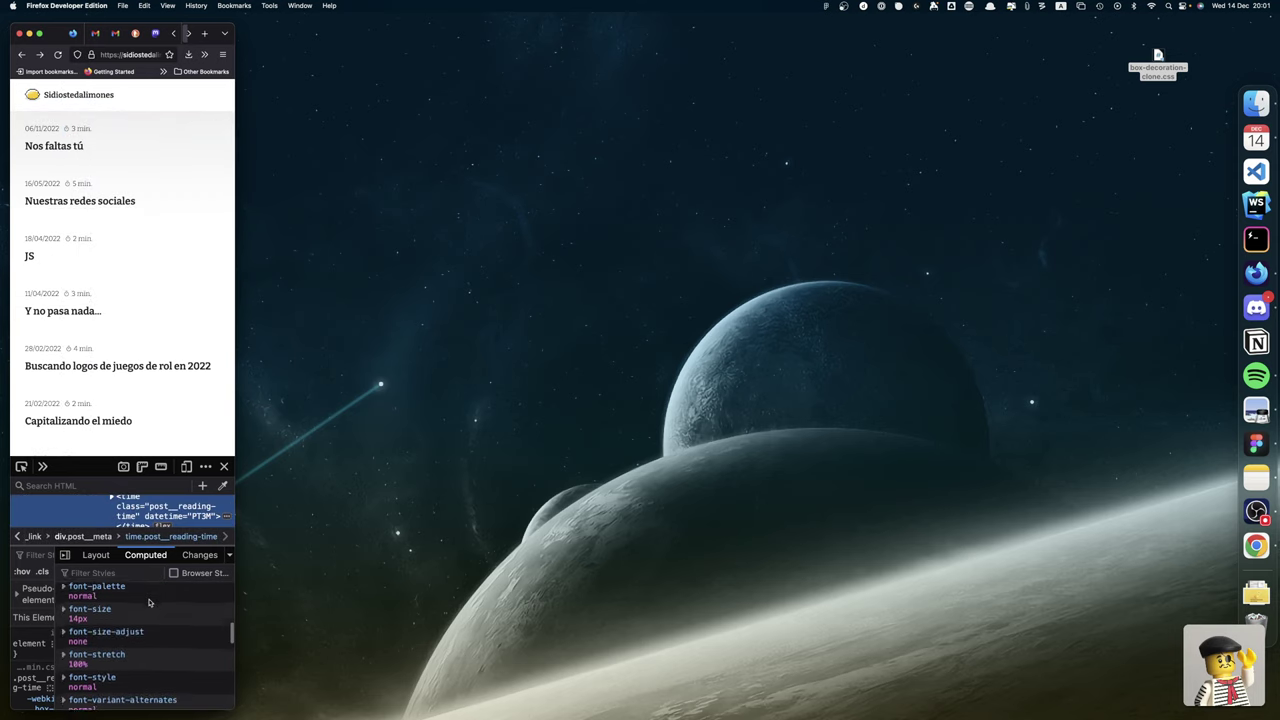
# Return to Penpot in Chrome and set the statue card's "5 min" text to font size 14 and height 16.
pyautogui.hotkey('ctrl', 'Right')
pyautogui.hotkey('ctrl', 'Right')
pyautogui.hotkey('ctrl', 'Right')
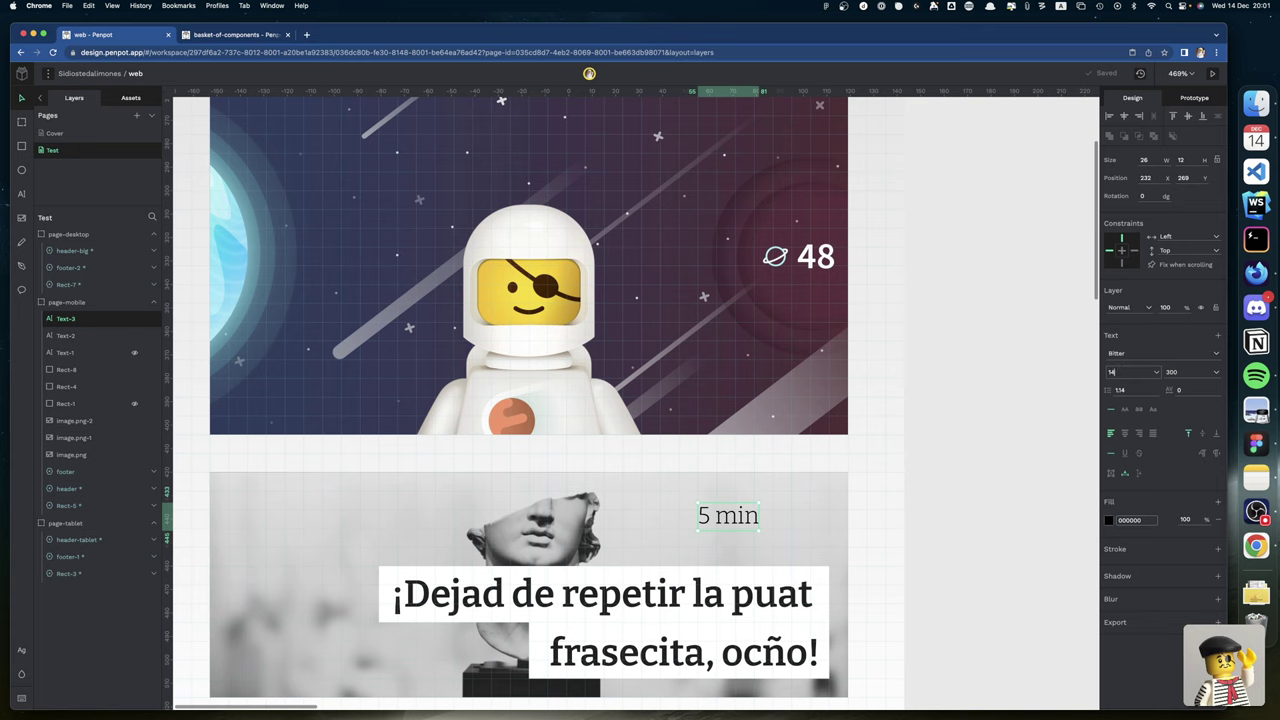
pyautogui.press('Tab')
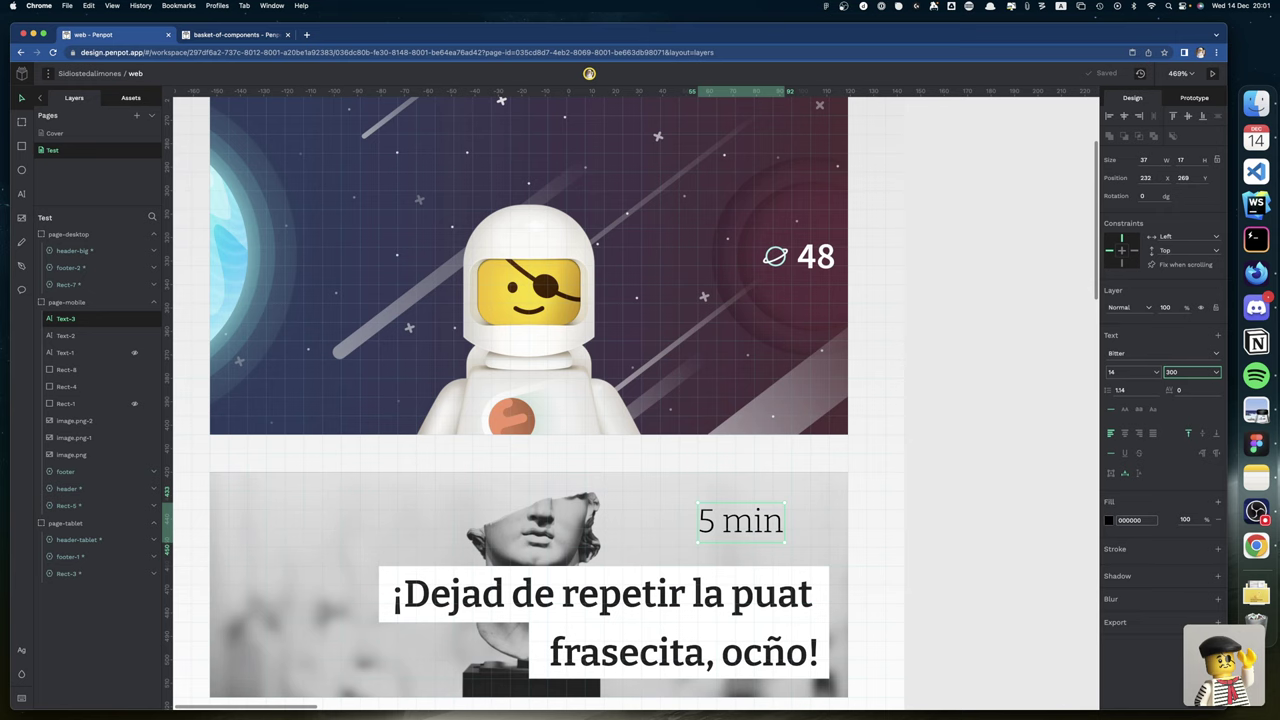
pyautogui.press('Tab')
pyautogui.press('Return')
pyautogui.click(1186, 160)
pyautogui.write('16')
# Nudge the mobile page's gradient background to X 16, Y 8.
pyautogui.click(901, 546)
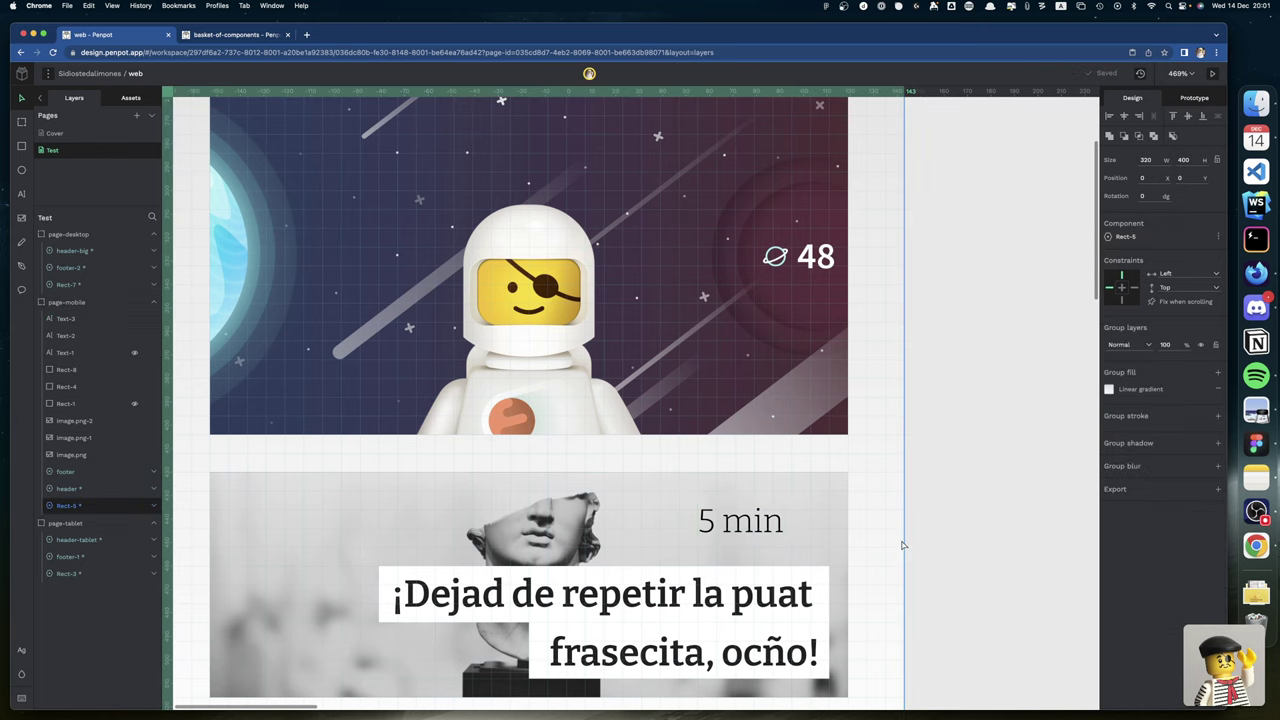
pyautogui.hotkey('shift', 'Right')
pyautogui.hotkey('shift', 'Right')
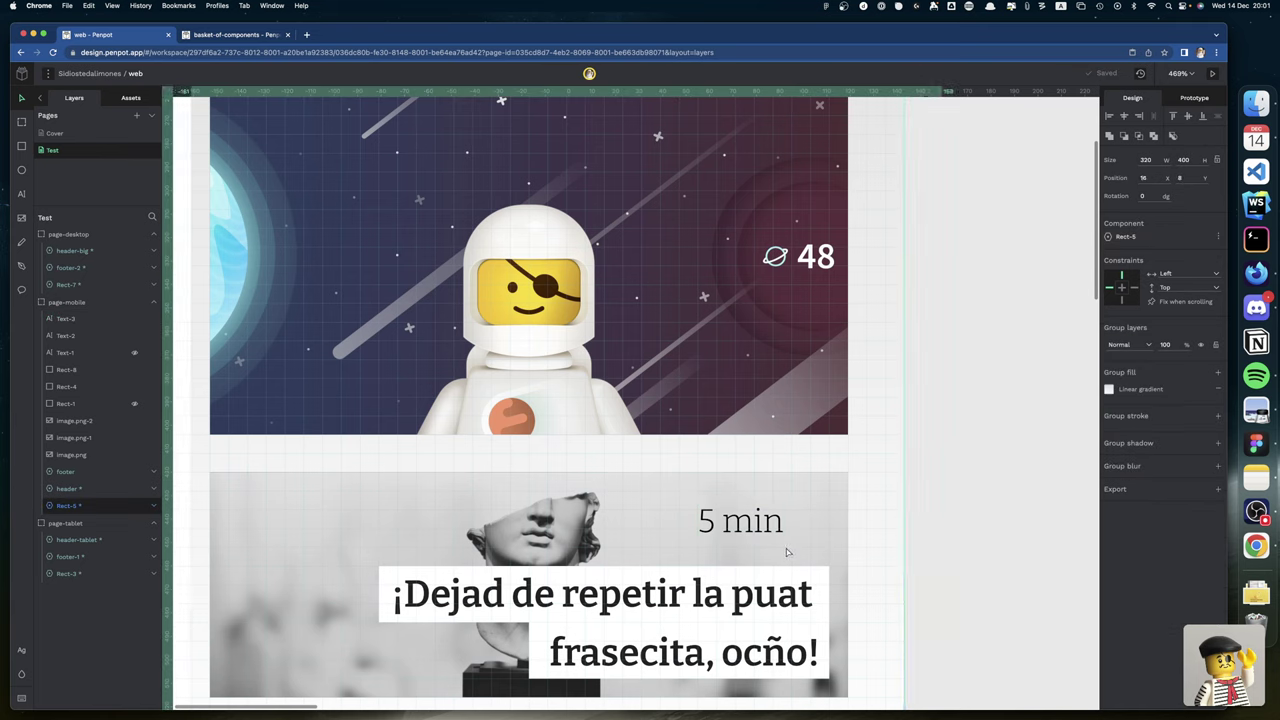
# Move the "5 min" text directly above the statue card's title, aligned with its right edge at X 251, Y 280.
pyautogui.click(757, 527)
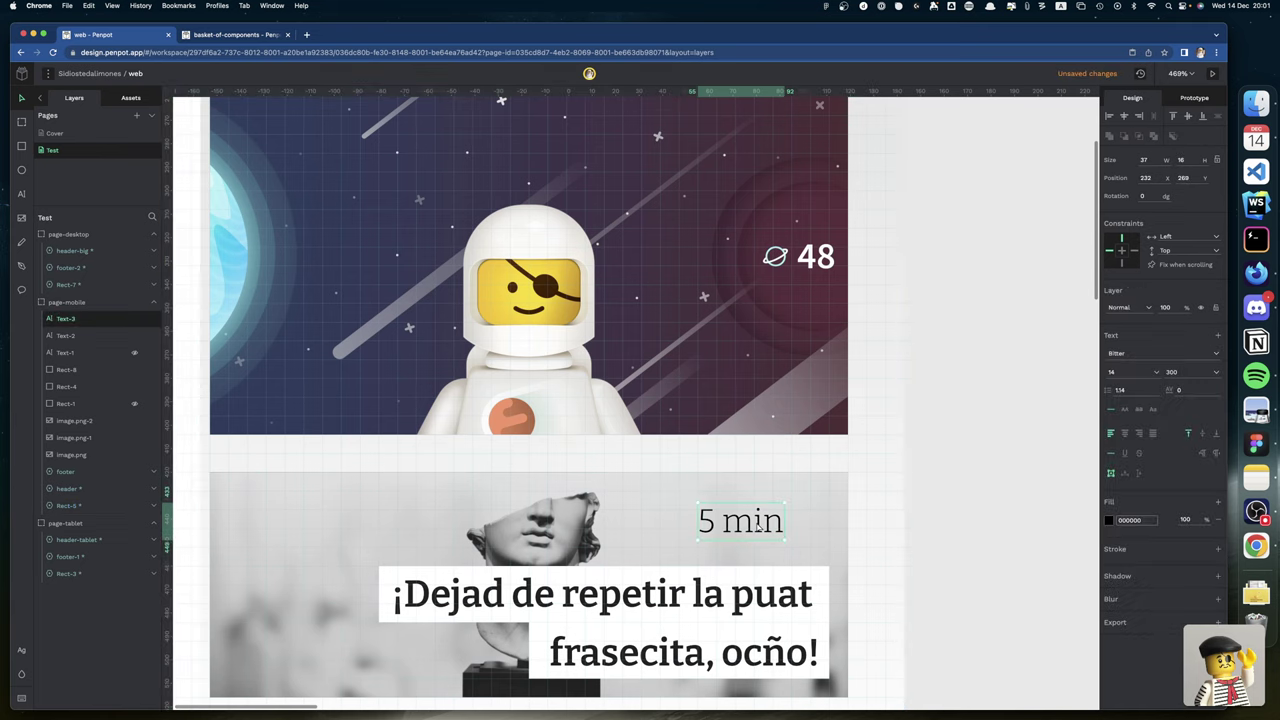
pyautogui.moveTo(755, 524); pyautogui.dragTo(806, 553)
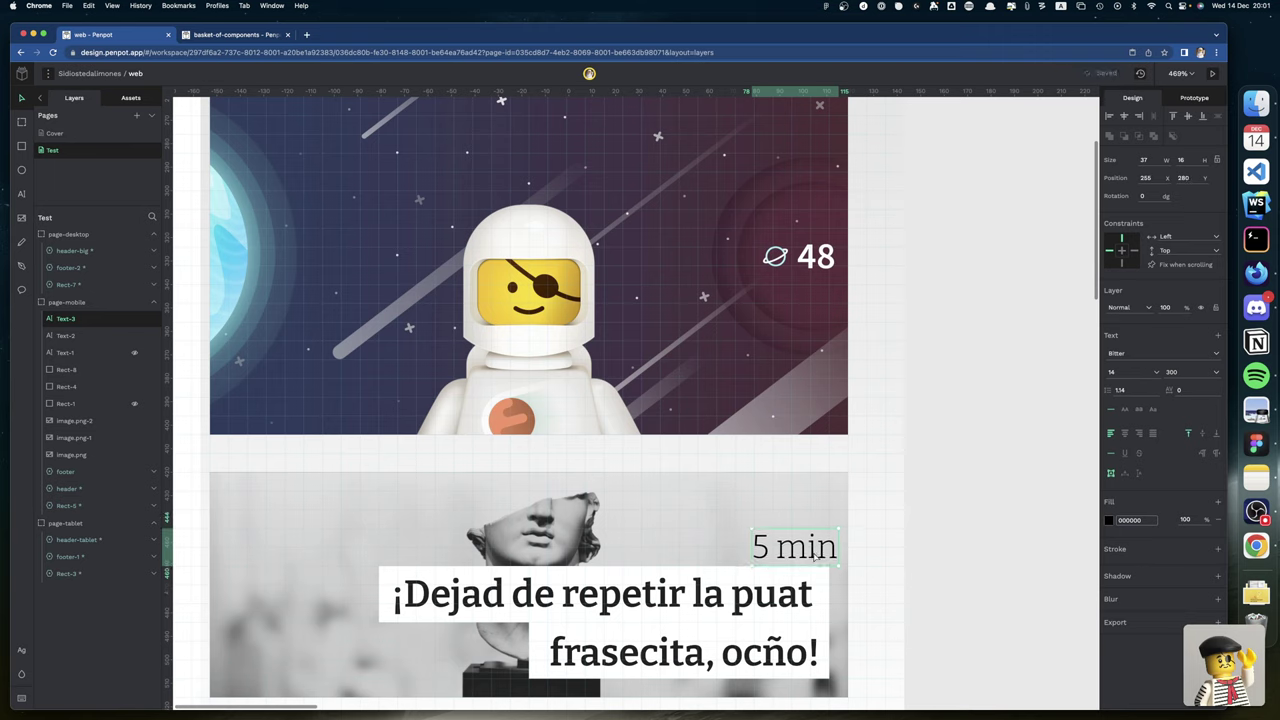
pyautogui.moveTo(835, 558); pyautogui.dragTo(815, 556)
pyautogui.click(990, 490)
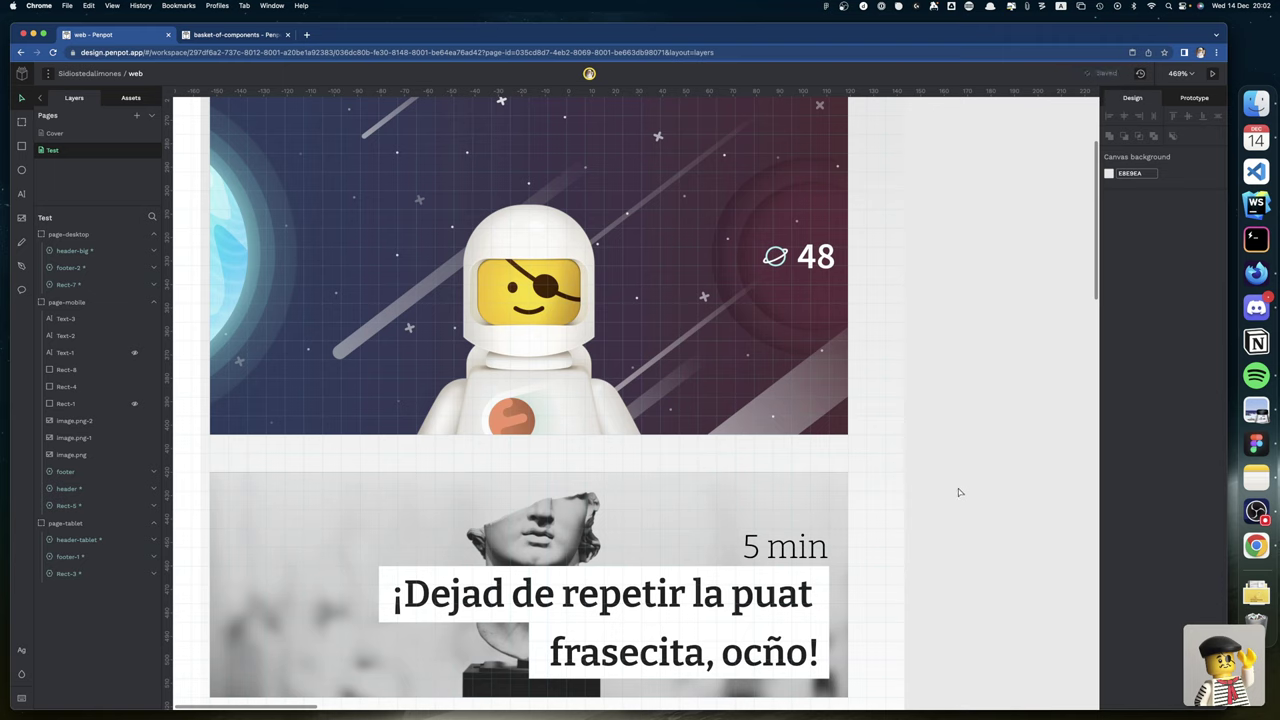
pyautogui.scroll(5, 958, 492)
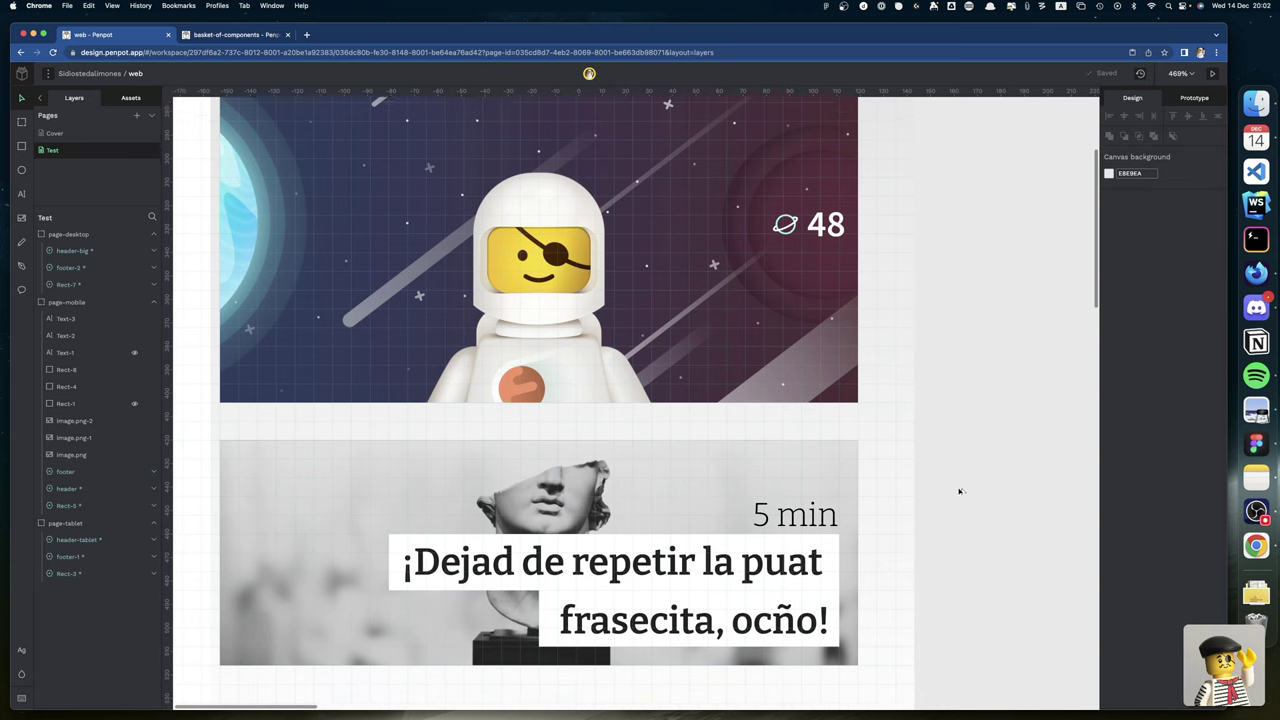
pyautogui.scroll(-10, 958, 492)
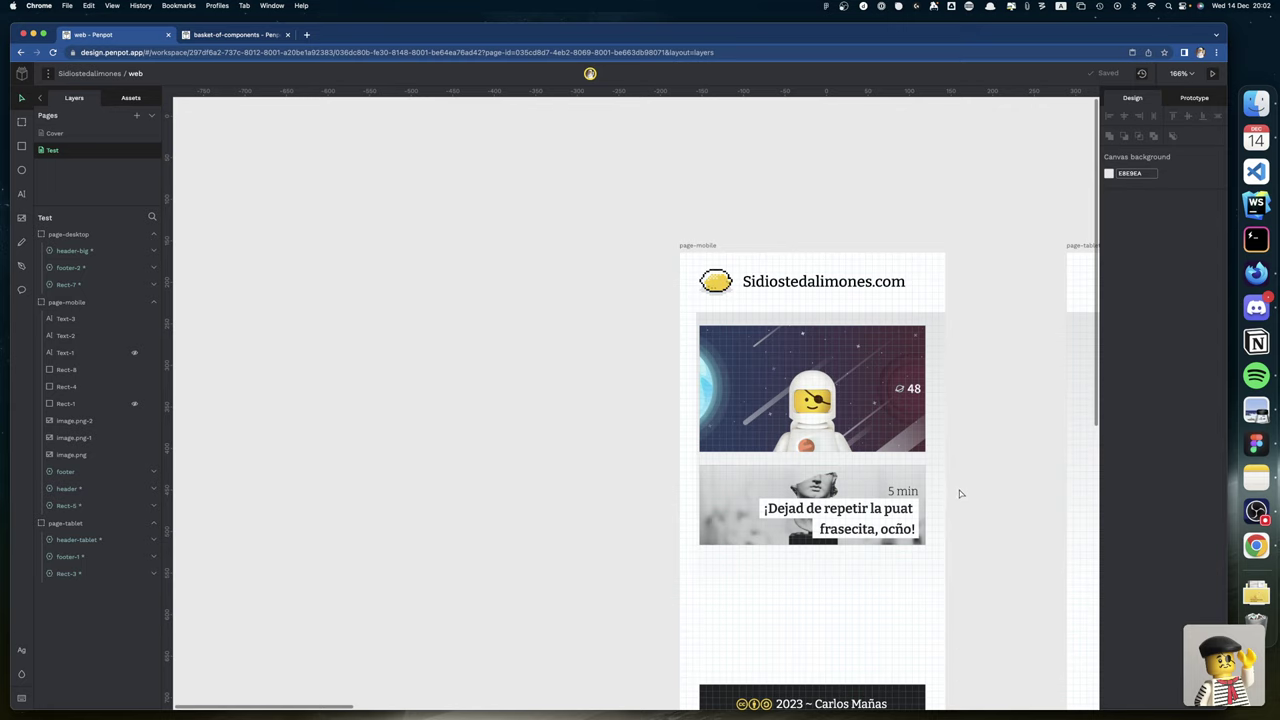
pyautogui.click(914, 494)
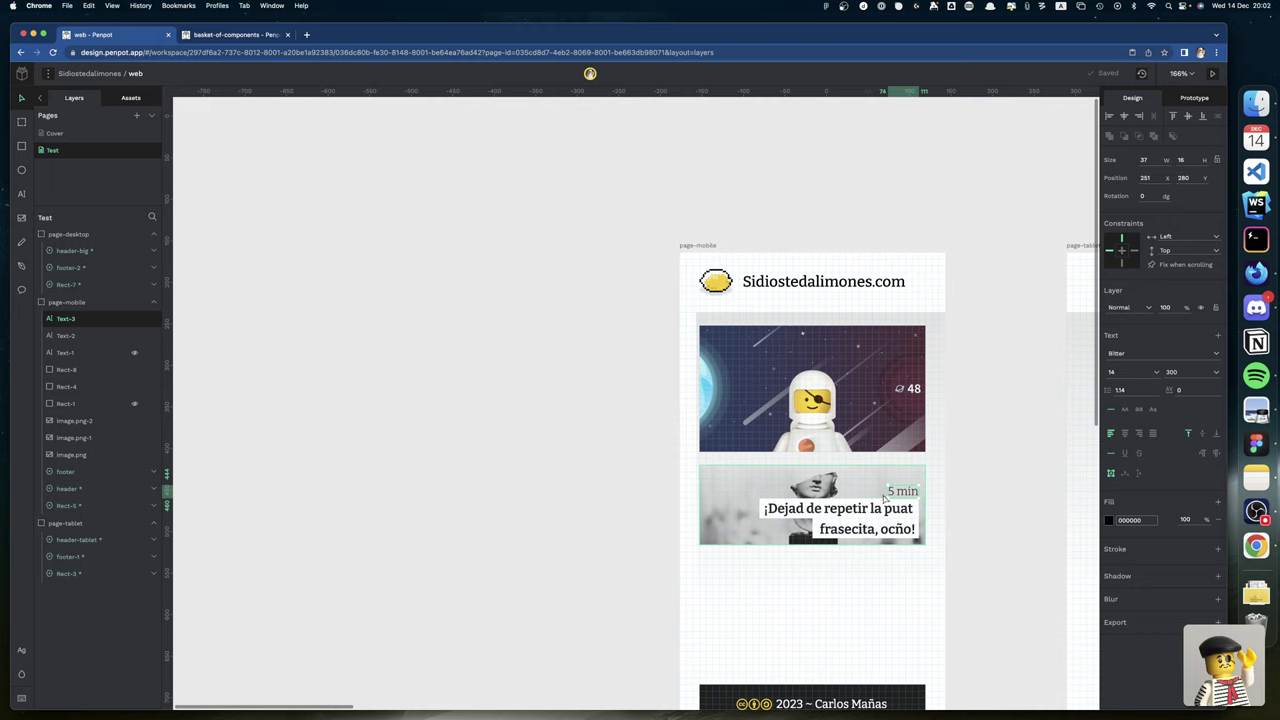
pyautogui.hscroll(-1, 857, 460)
pyautogui.hscroll(2, 857, 460)
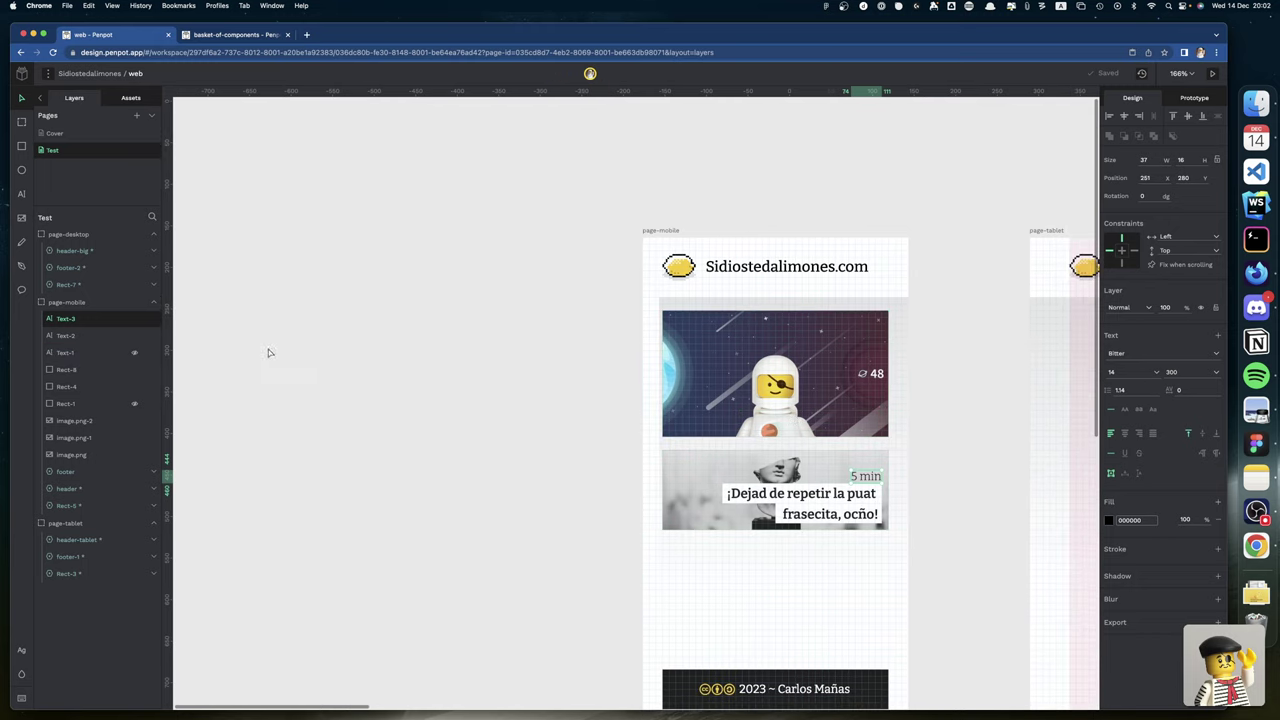
pyautogui.hscroll(2, 269, 351)
pyautogui.click(135, 353)
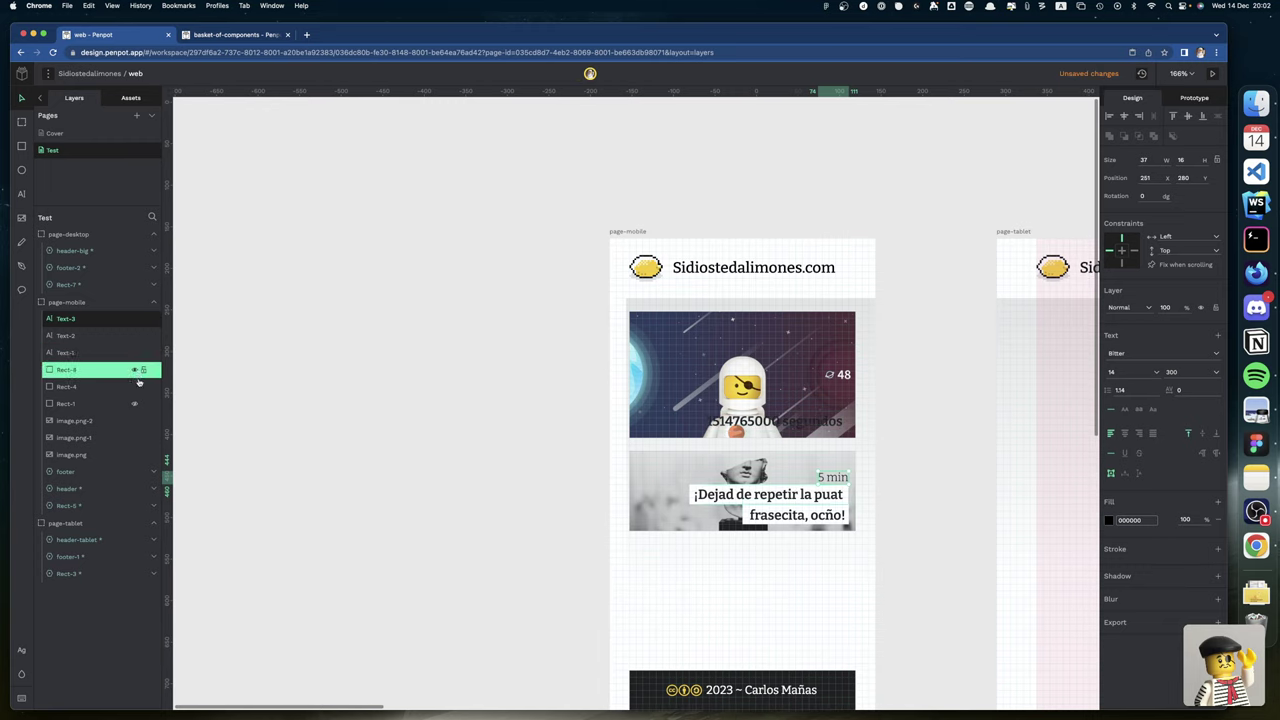
pyautogui.click(134, 403)
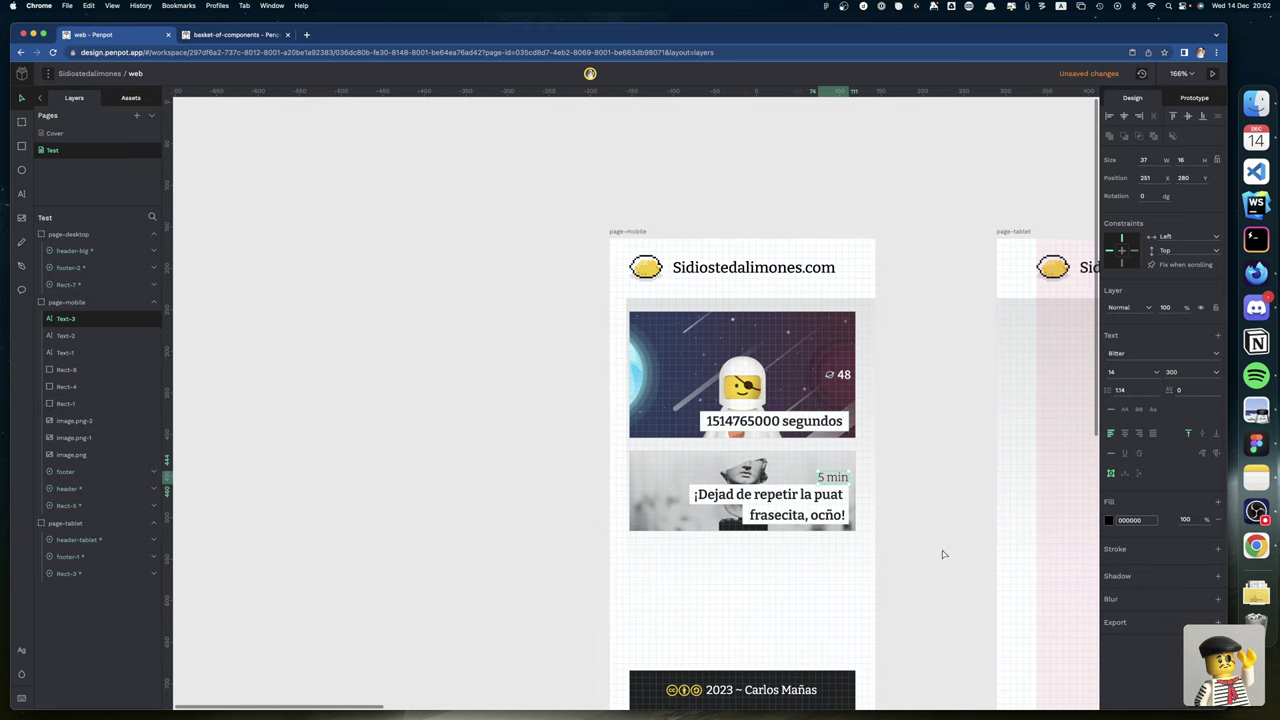
# Duplicate the "5 min" text onto the astronaut card, right-aligned just above its title at X 251, Y 192.
pyautogui.press('alt')
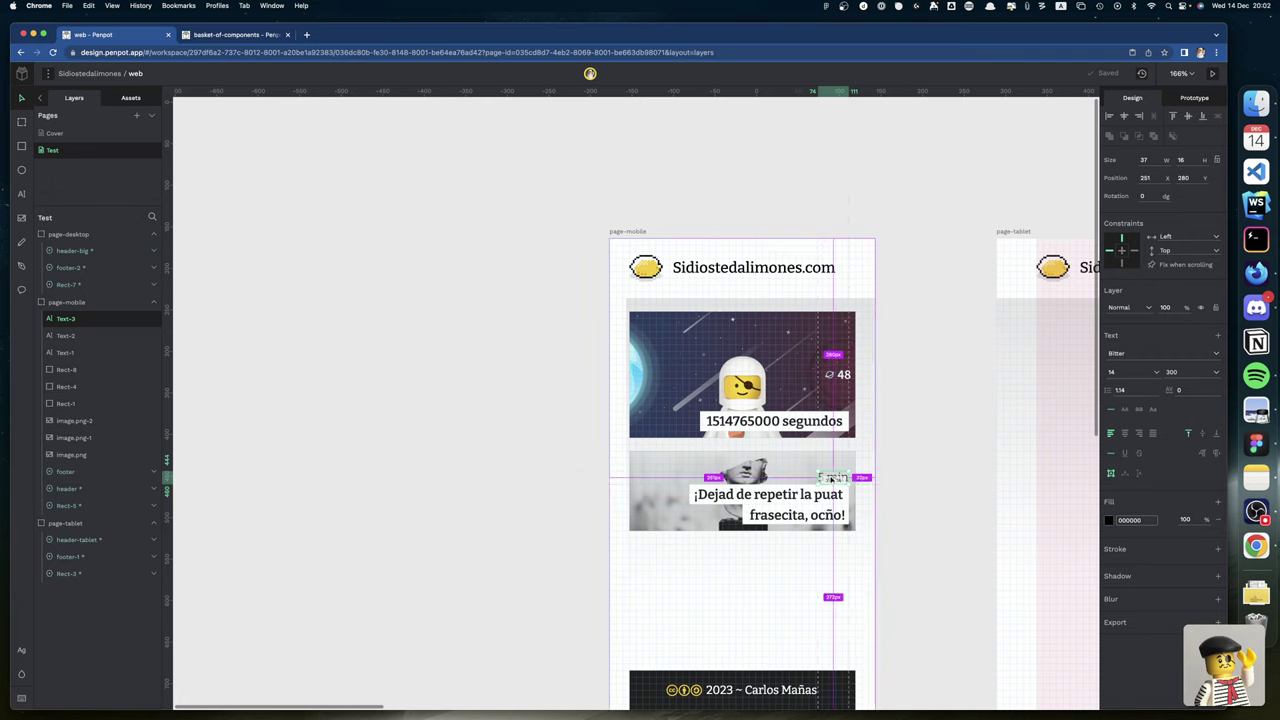
pyautogui.moveTo(830, 479); pyautogui.dragTo(826, 404)
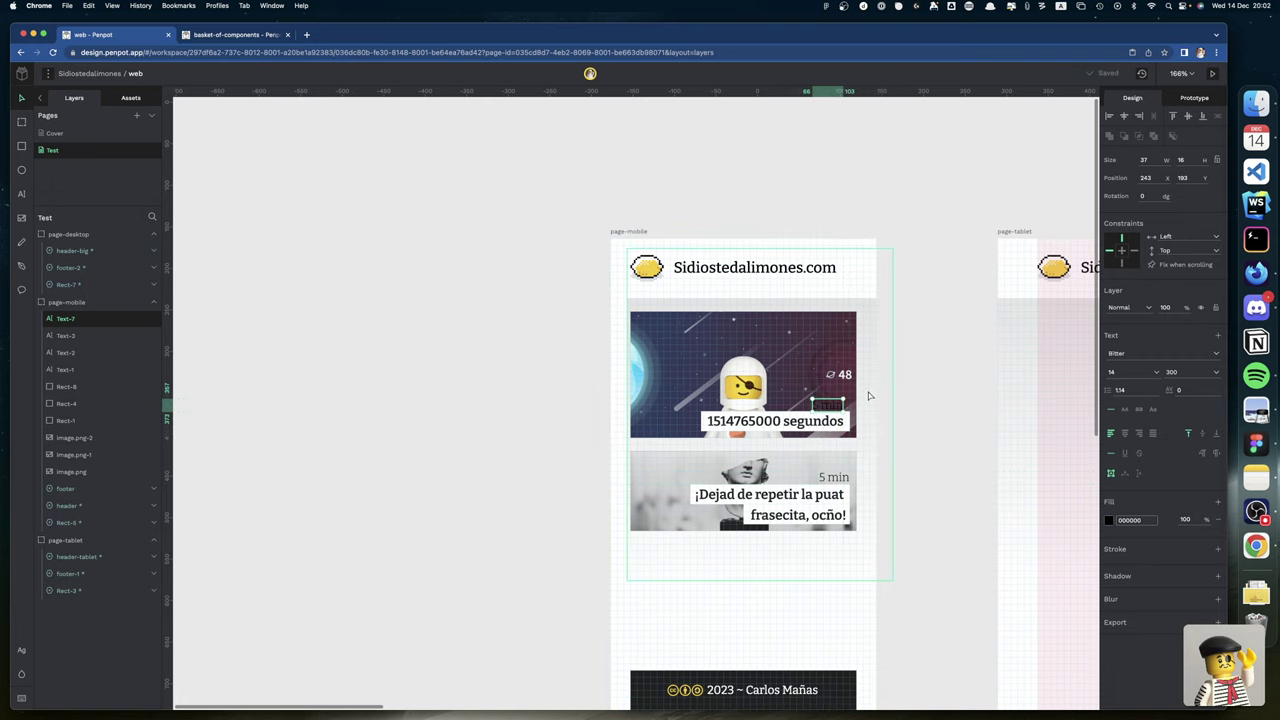
pyautogui.click(788, 428)
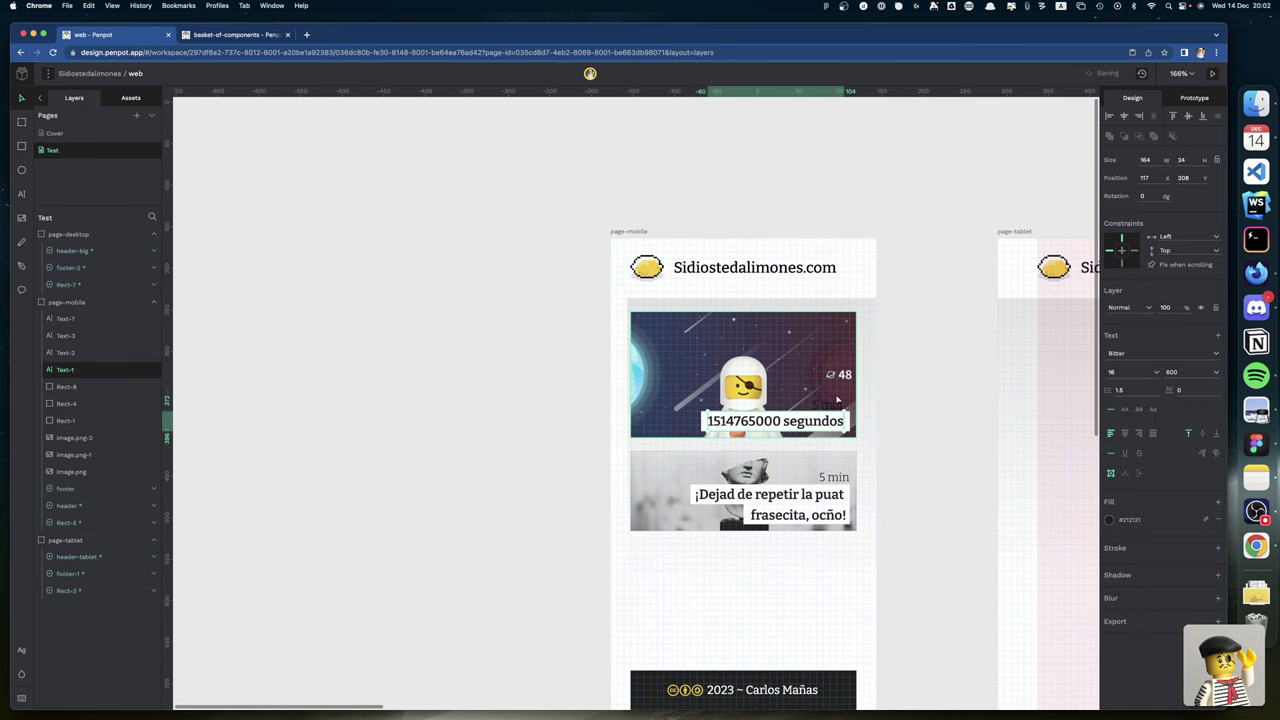
pyautogui.scroll(10, 879, 398)
pyautogui.click(826, 466)
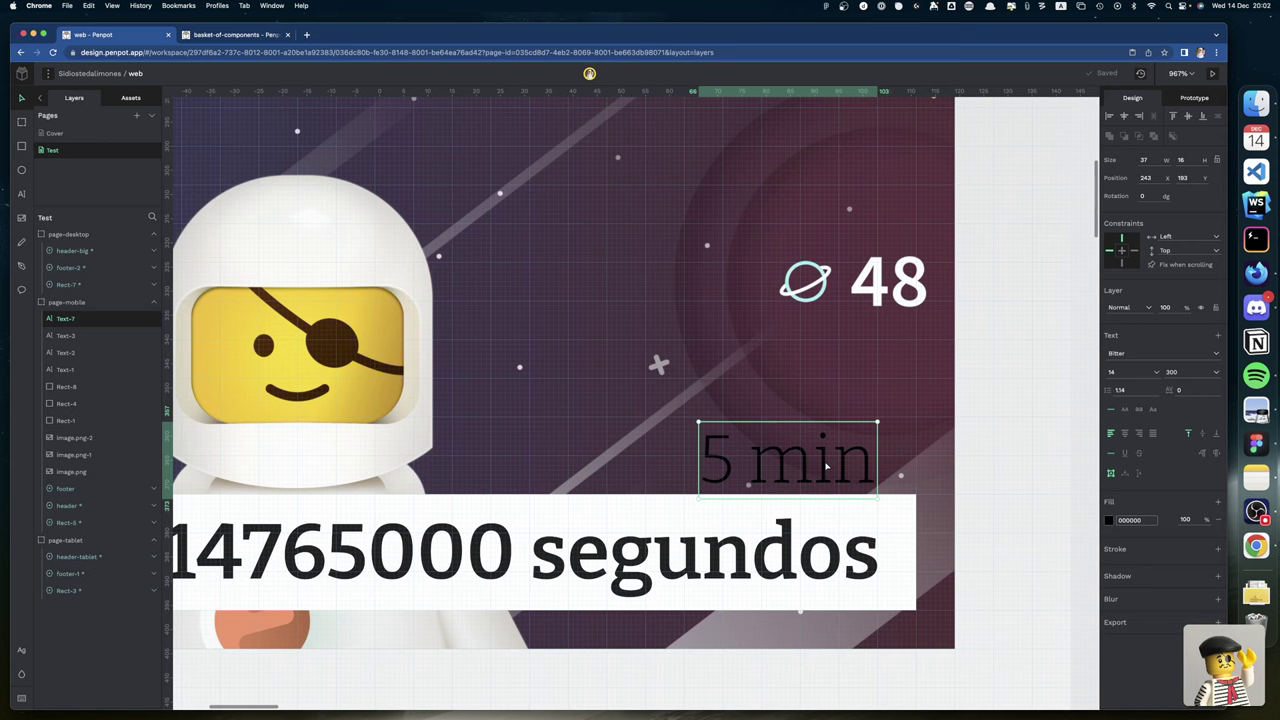
pyautogui.hotkey('shift', 'Right')
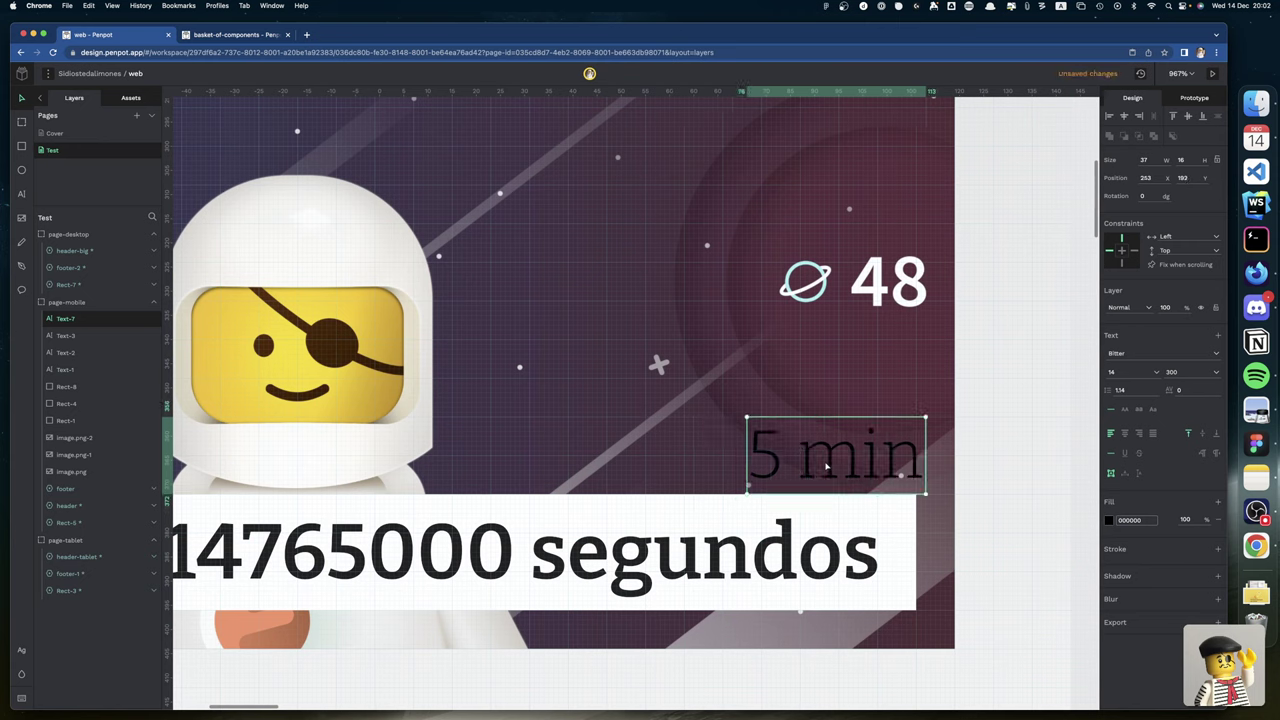
pyautogui.press('Left')
pyautogui.press('Left')
pyautogui.press('Left')
pyautogui.press('Right')
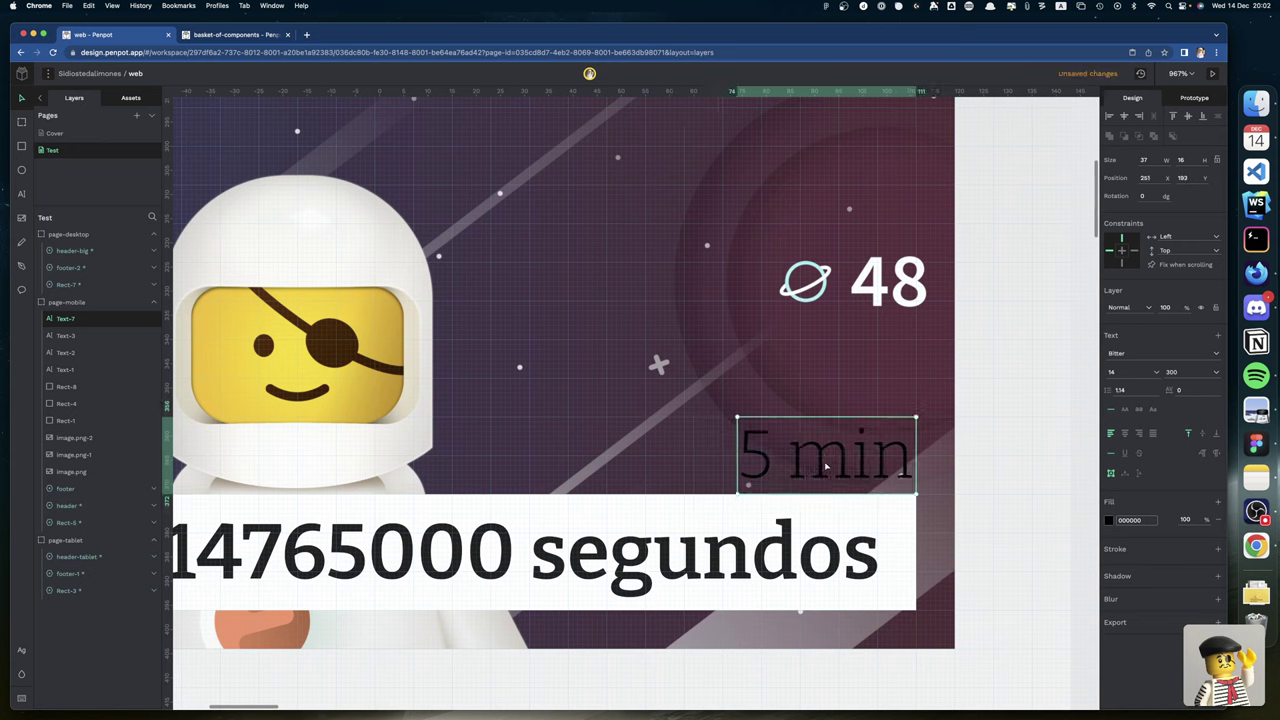
# Set the fill of the astronaut card's "5 min" text to white (ffffff).
pyautogui.click(1108, 520)
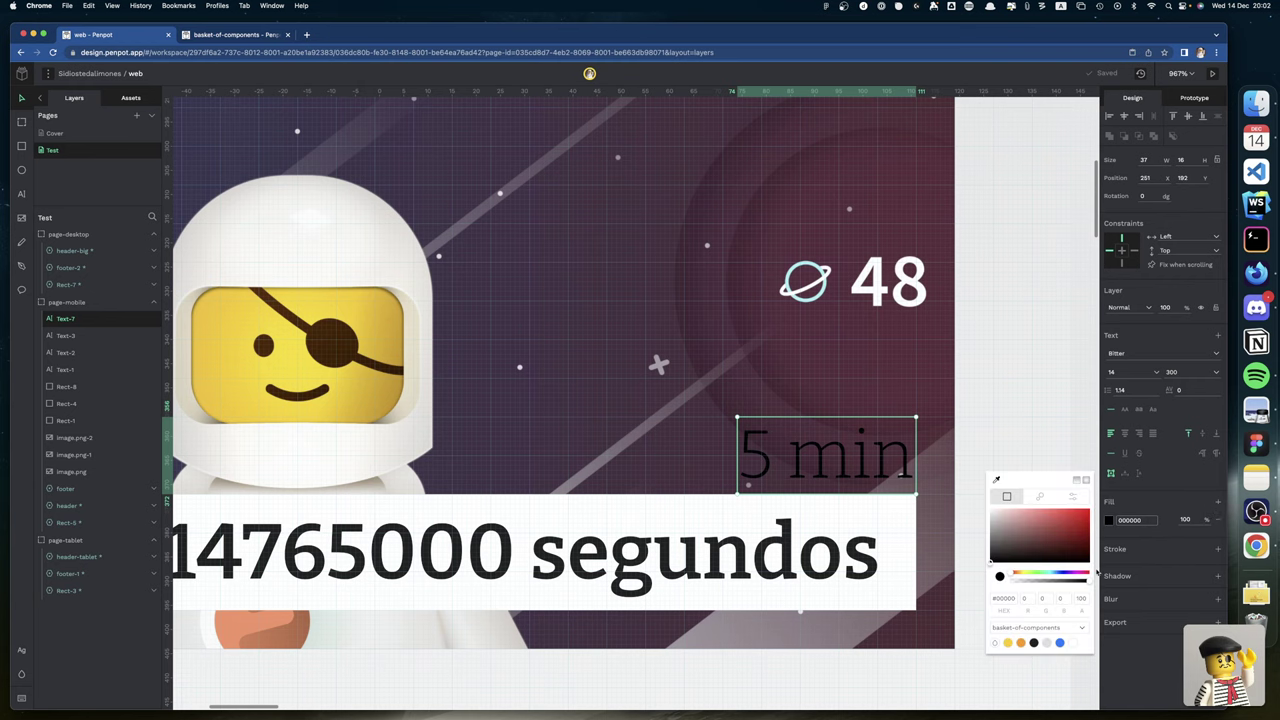
pyautogui.click(993, 511)
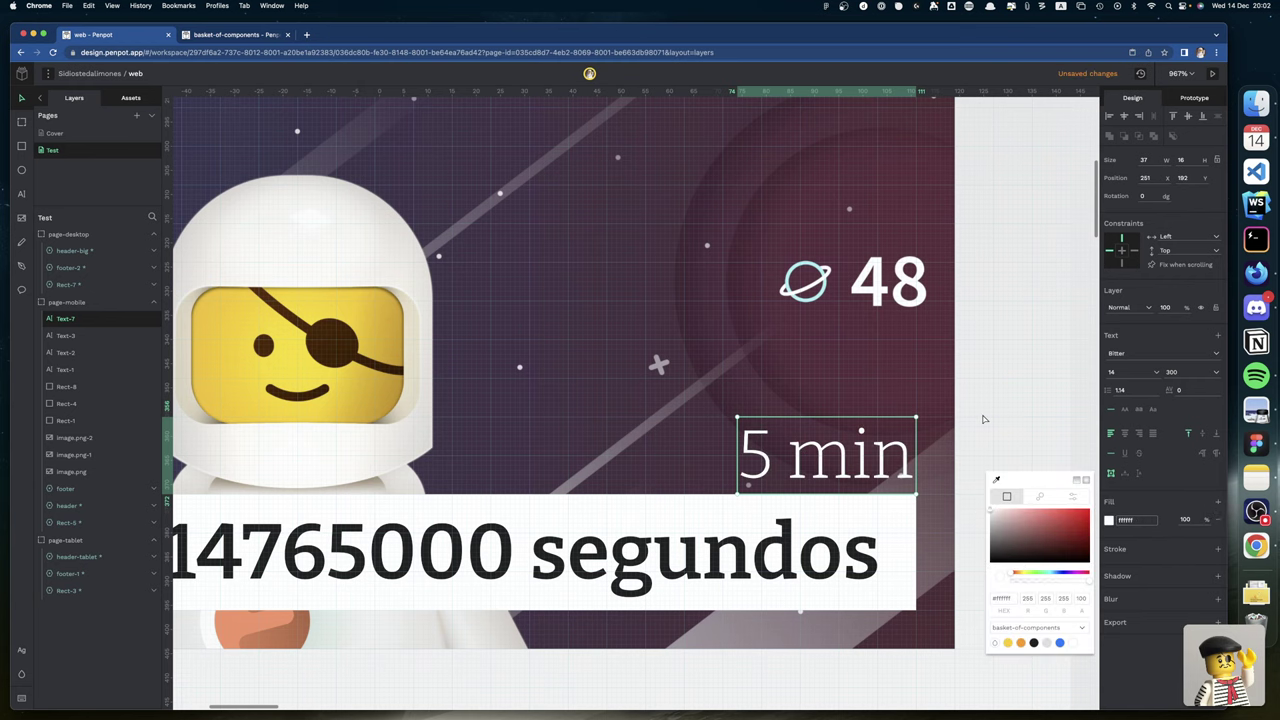
pyautogui.click(966, 451)
# Change the fill of the statue card's "5 min" text to white and review both cards on the mobile page.
pyautogui.scroll(-3, 967, 455)
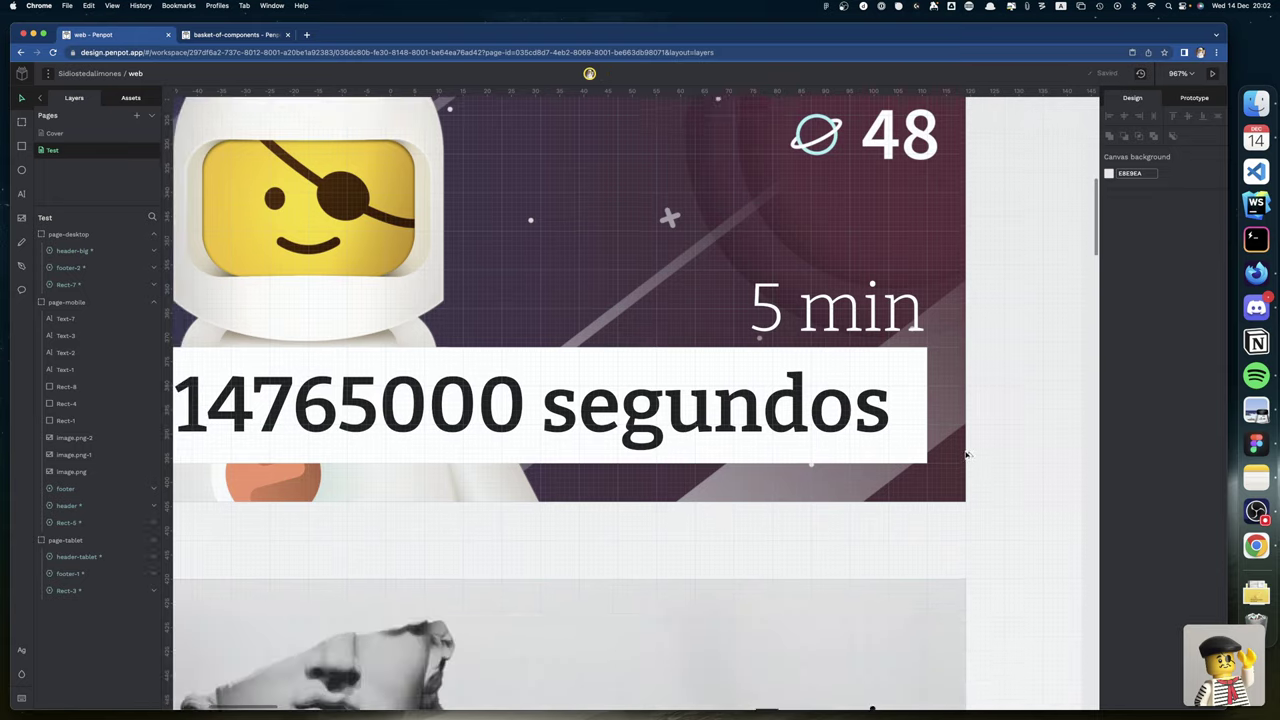
pyautogui.scroll(-4, 967, 455)
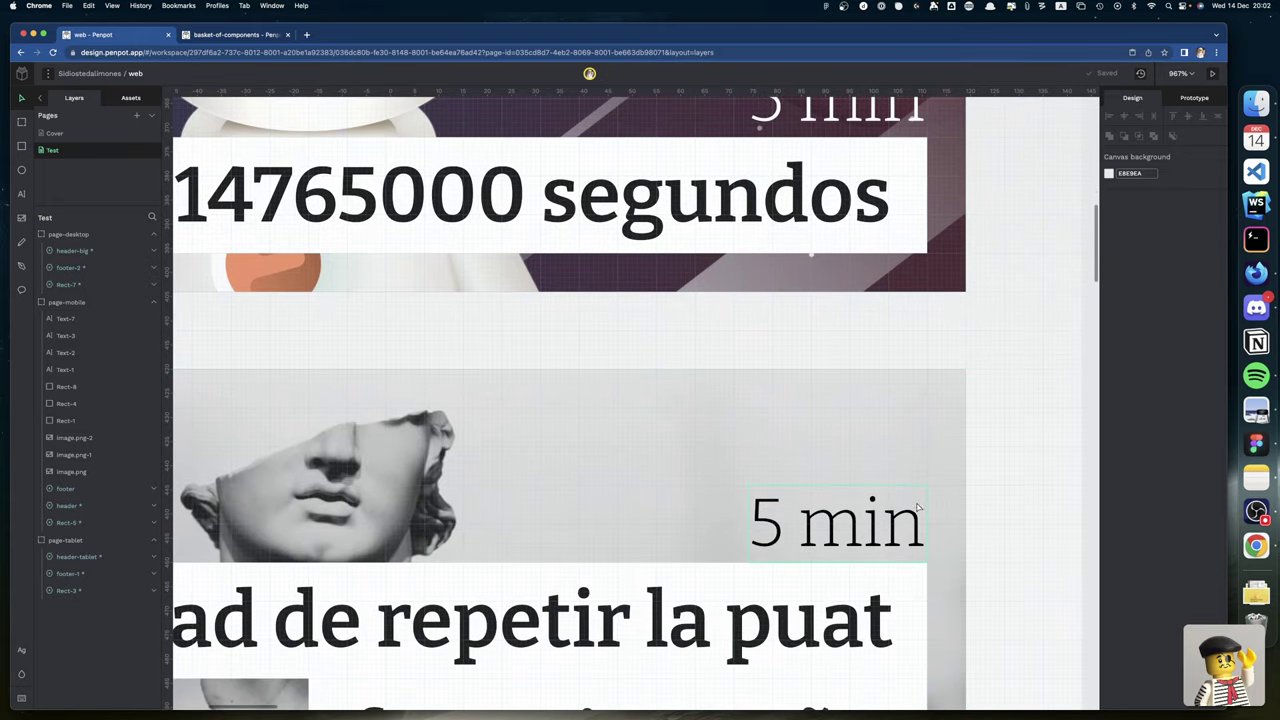
pyautogui.click(918, 510)
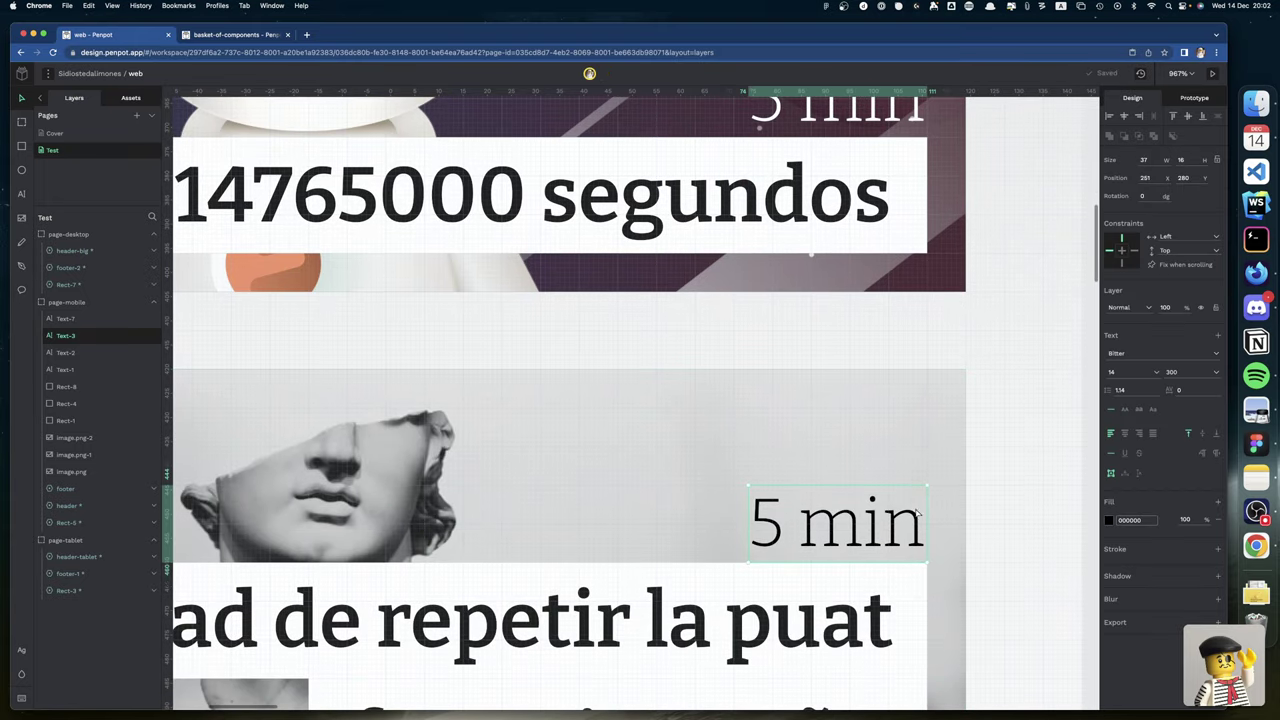
pyautogui.click(1108, 521)
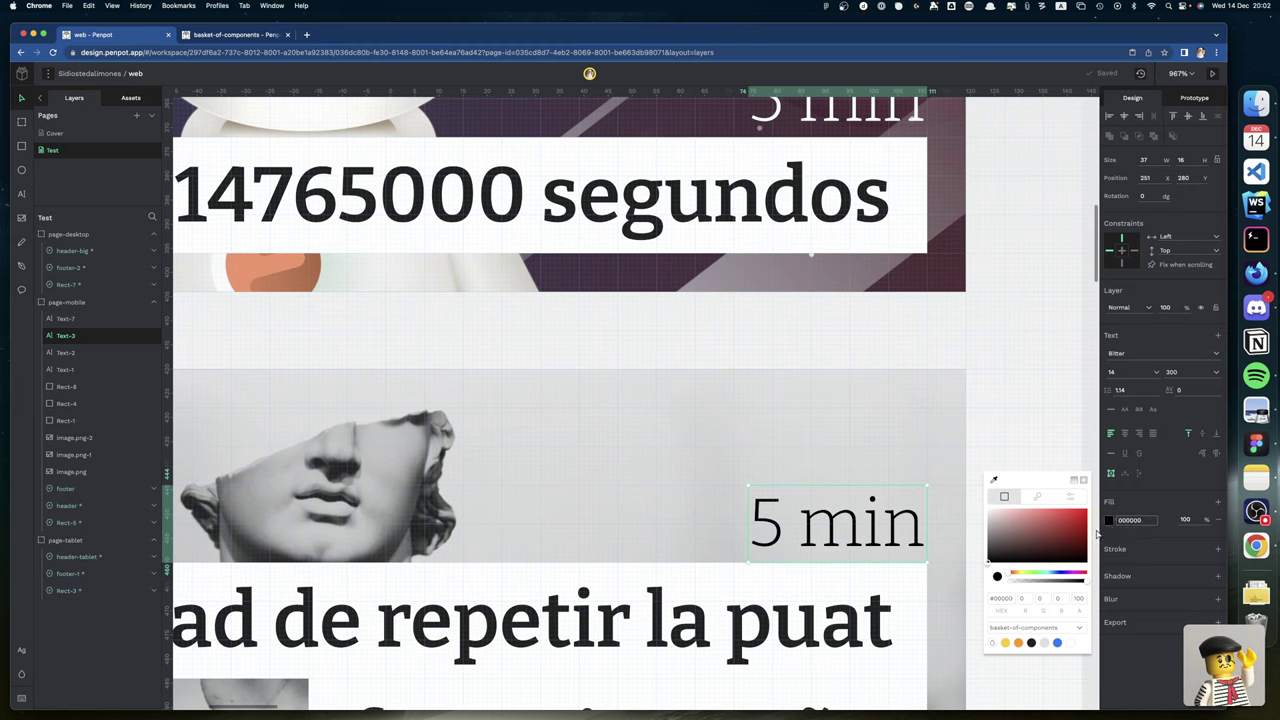
pyautogui.click(1000, 528)
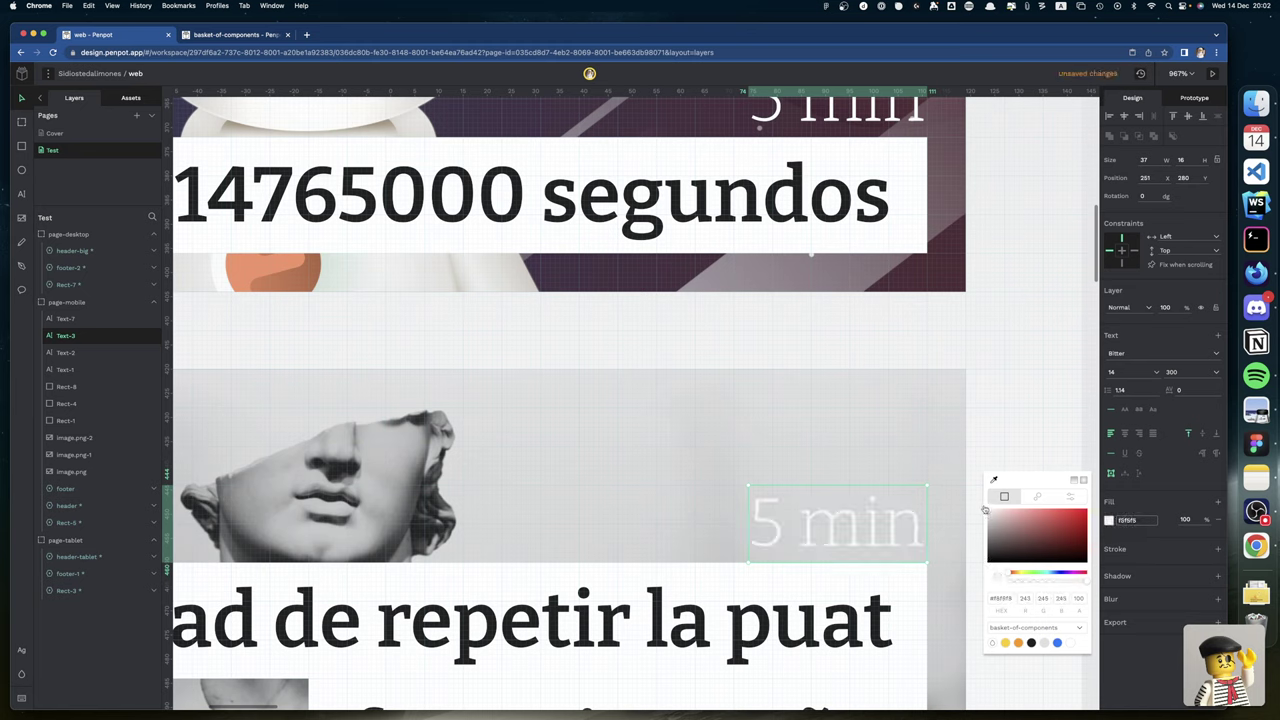
pyautogui.click(1009, 439)
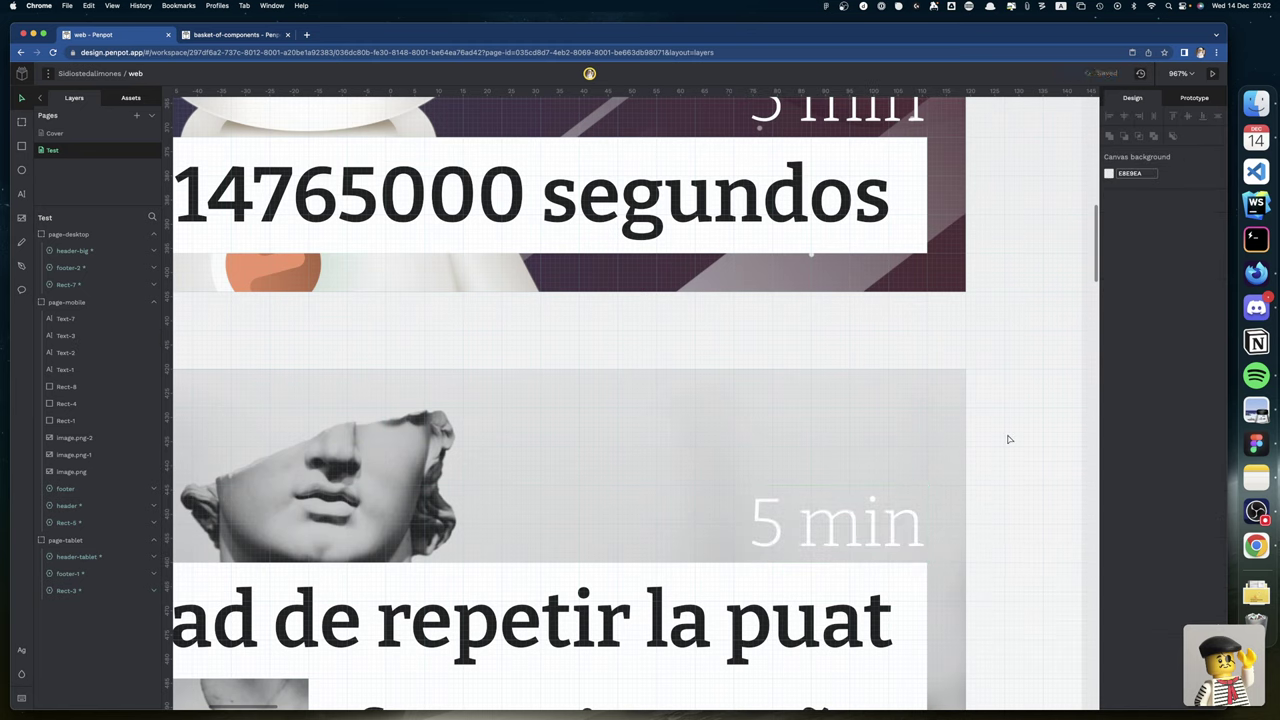
pyautogui.scroll(-3, 1009, 438)
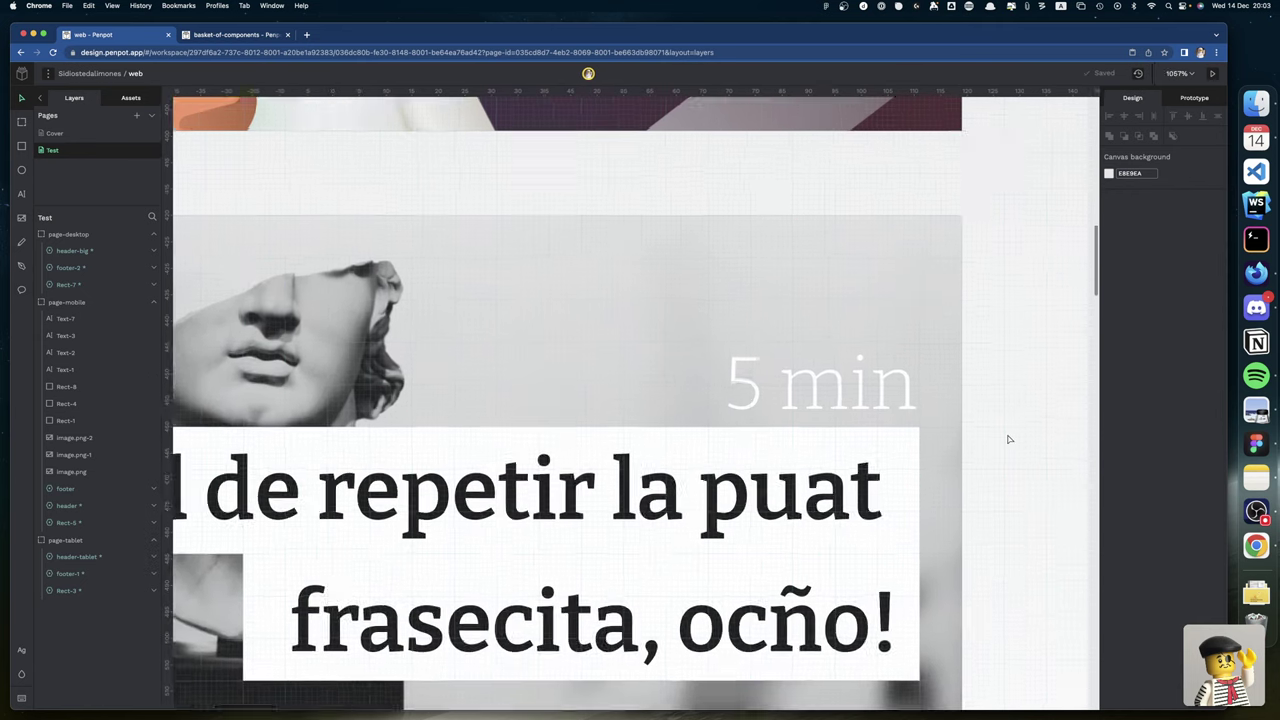
pyautogui.scroll(3, 1009, 439)
pyautogui.scroll(-10, 1009, 439)
pyautogui.scroll(-3, 1009, 439)
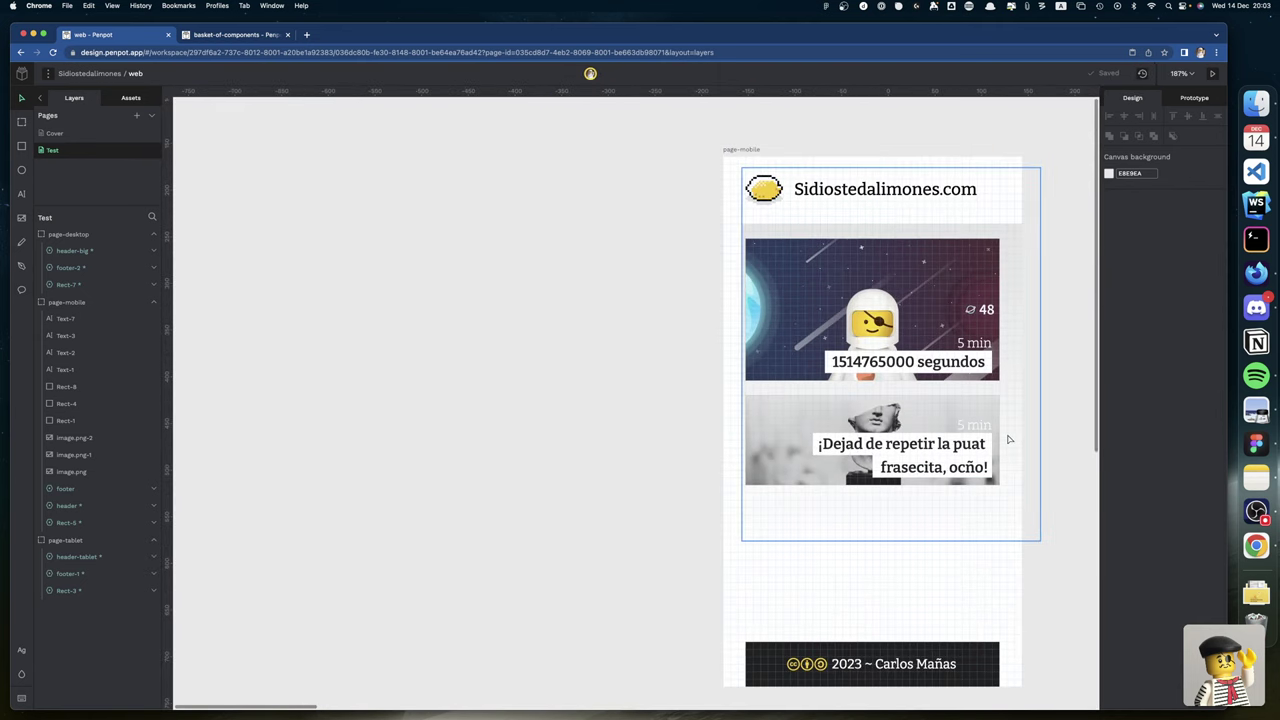
# Move the gradient background back over the mobile page, placing it at about X 1, Y 1.
pyautogui.hscroll(3, 1009, 438)
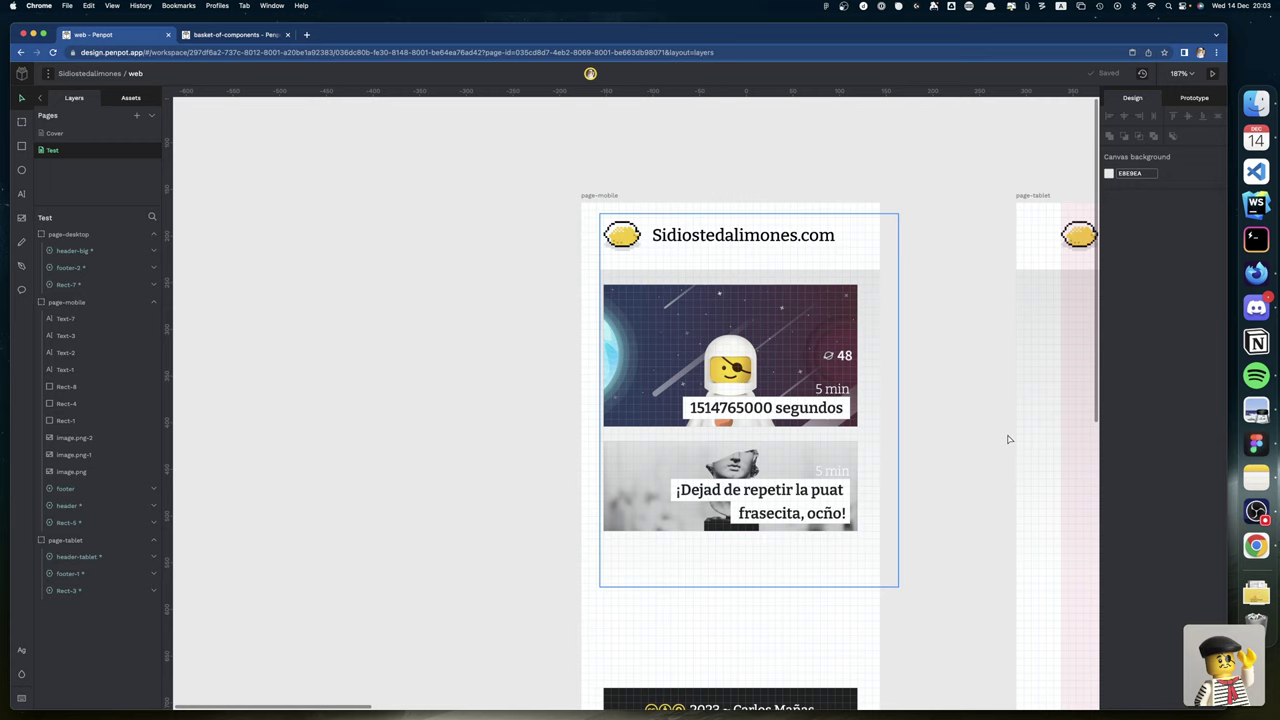
pyautogui.scroll(1, 968, 368)
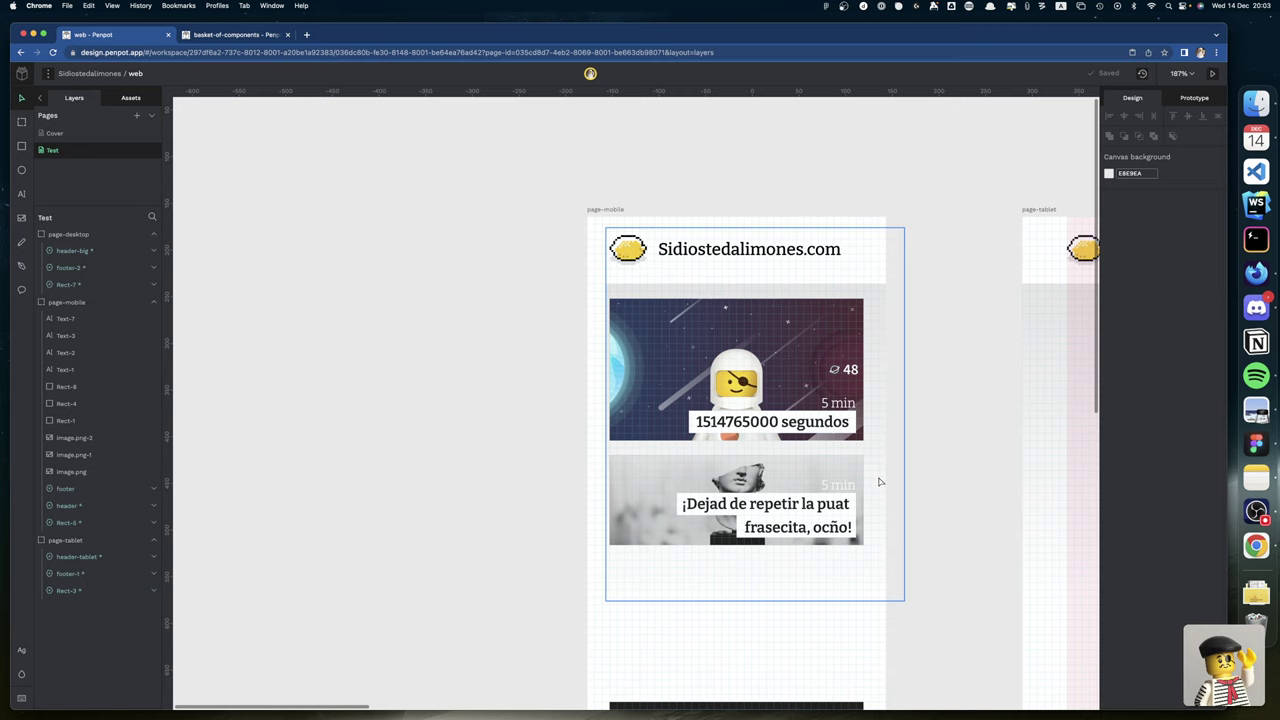
pyautogui.click(878, 482)
pyautogui.scroll(1, 877, 481)
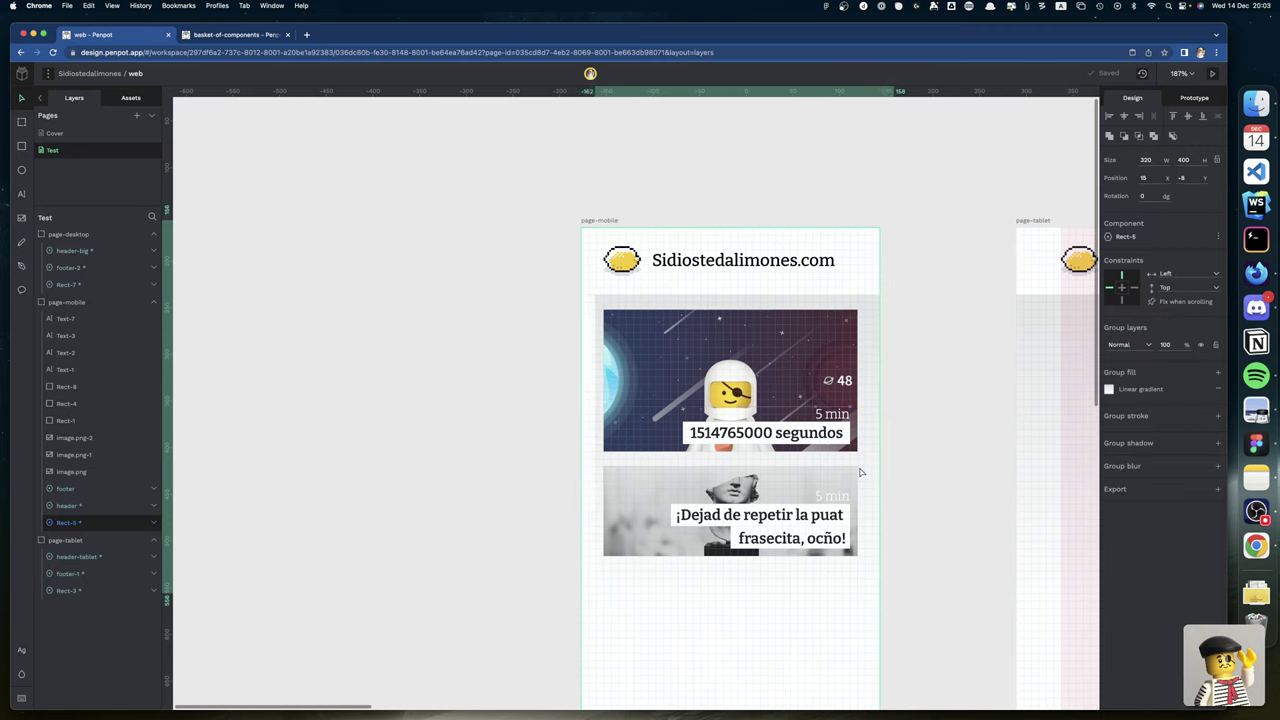
pyautogui.moveTo(860, 472); pyautogui.dragTo(846, 470)
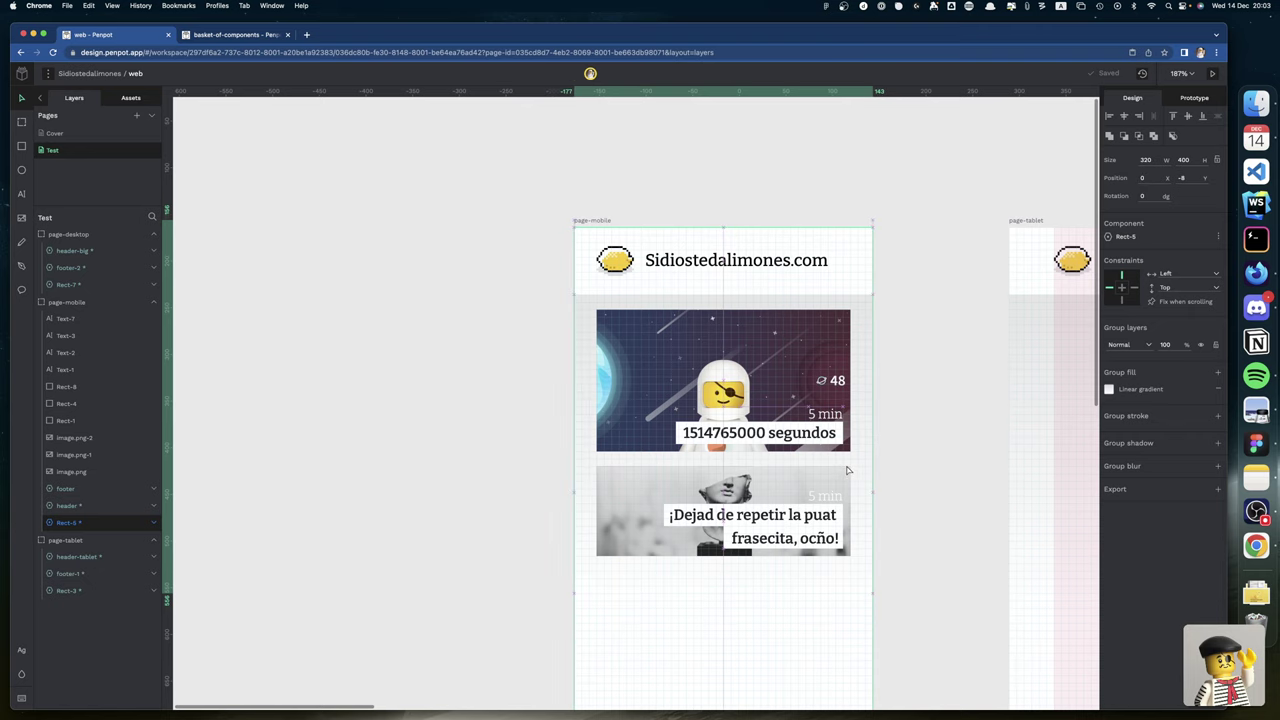
pyautogui.hscroll(-3, 855, 440)
pyautogui.scroll(-2, 855, 440)
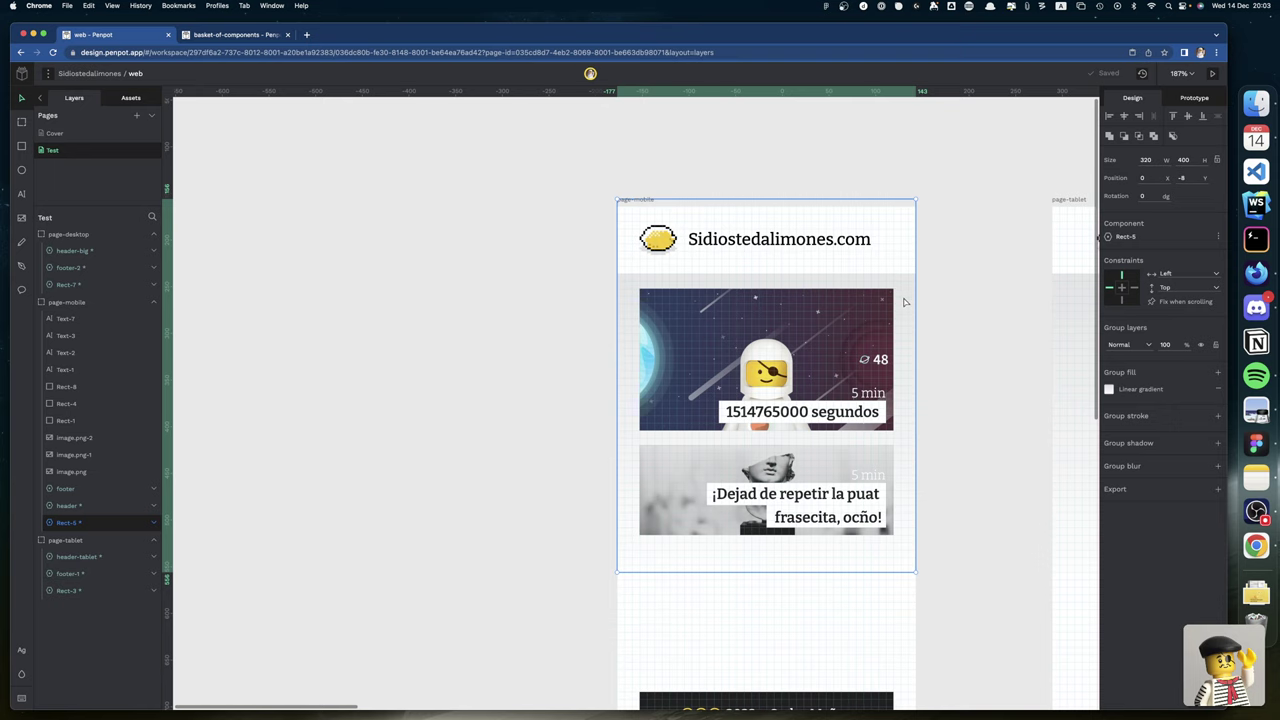
pyautogui.moveTo(904, 302); pyautogui.dragTo(905, 306)
pyautogui.hscroll(-1, 904, 306)
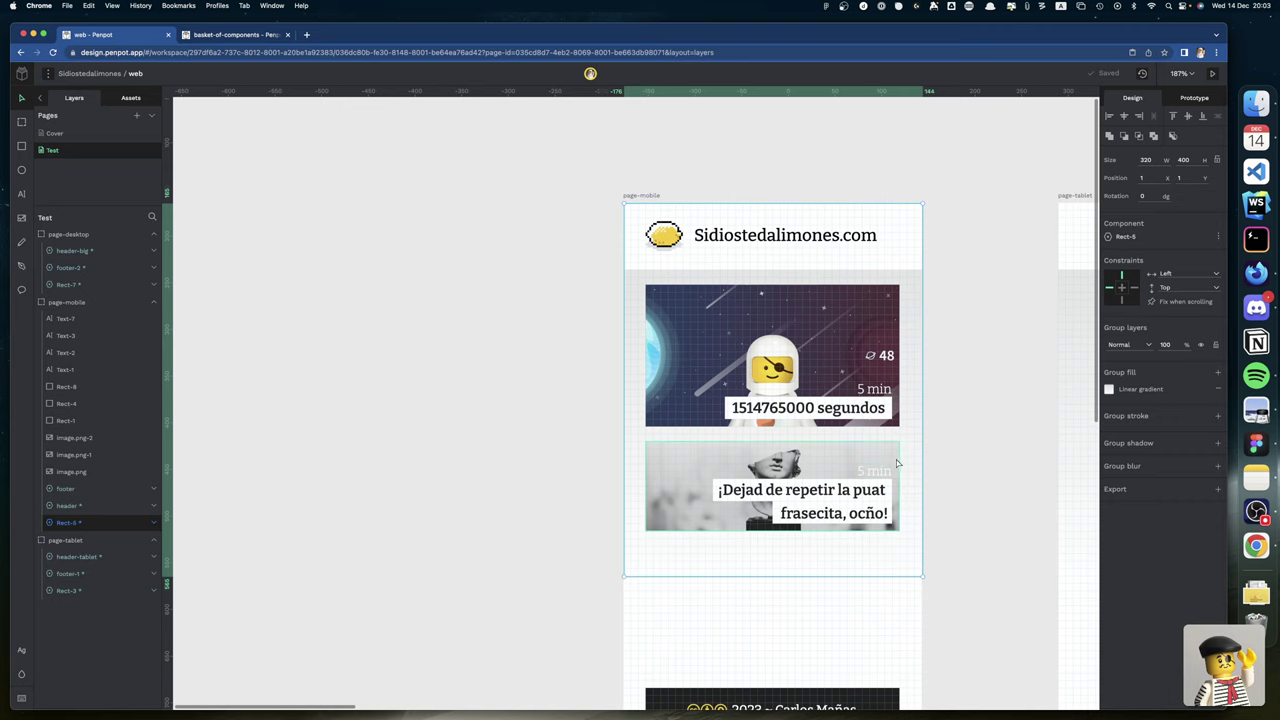
# Draw a 40 × 16 rectangle over the statue card's "5 min" text at X 248, Y 280 and fill it with the library's light grey (#dfdfdf).
pyautogui.click(878, 473)
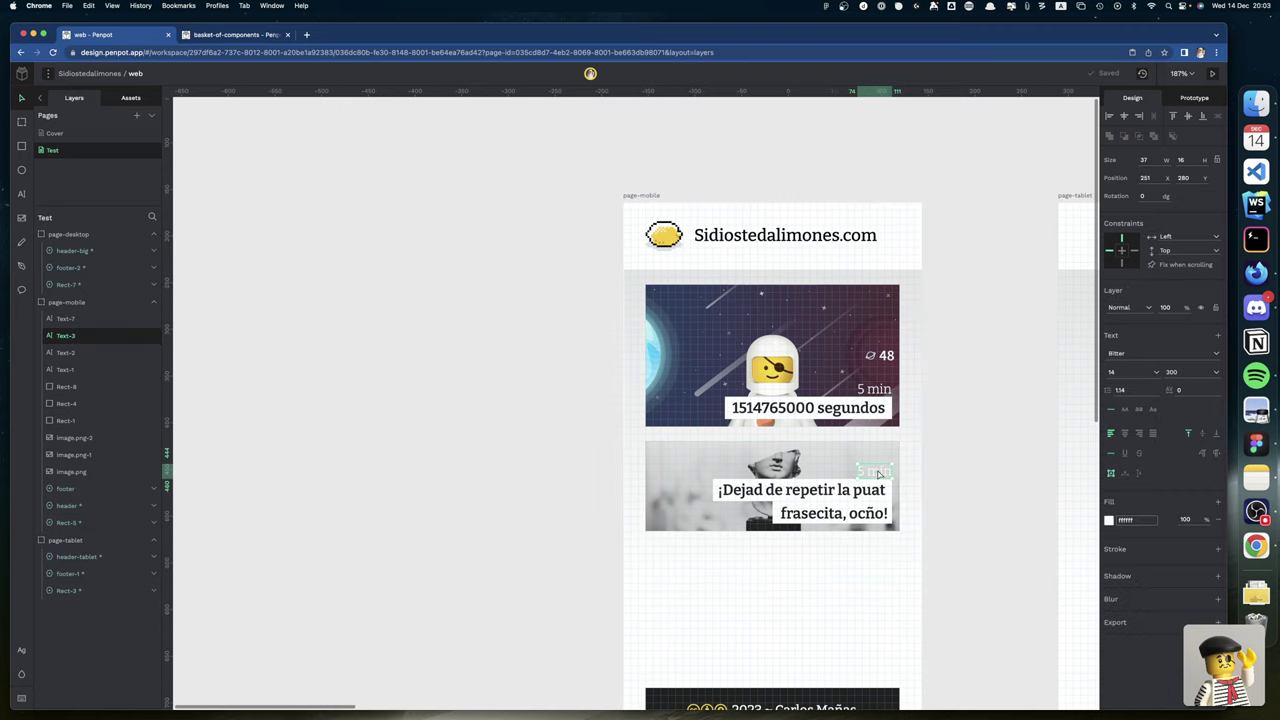
pyautogui.hotkey('shift', '2')
pyautogui.press('r')
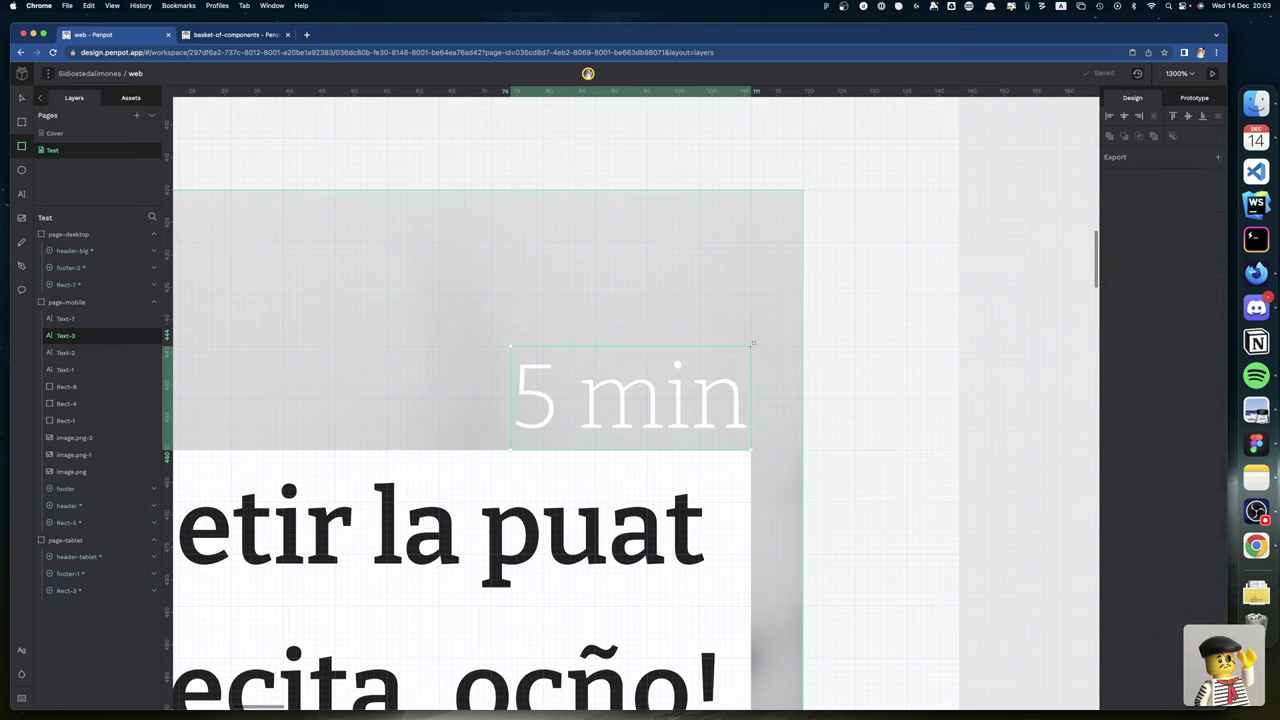
pyautogui.moveTo(752, 345); pyautogui.dragTo(492, 450)
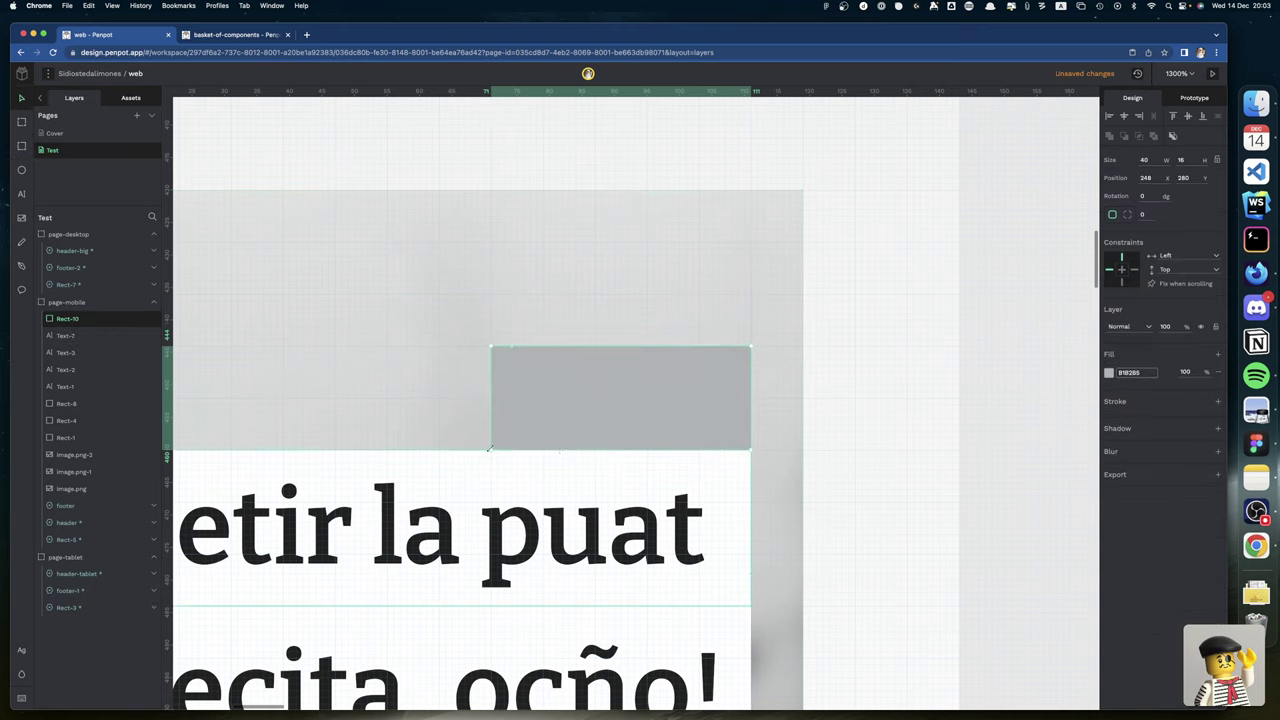
pyautogui.click(1109, 372)
pyautogui.click(1047, 521)
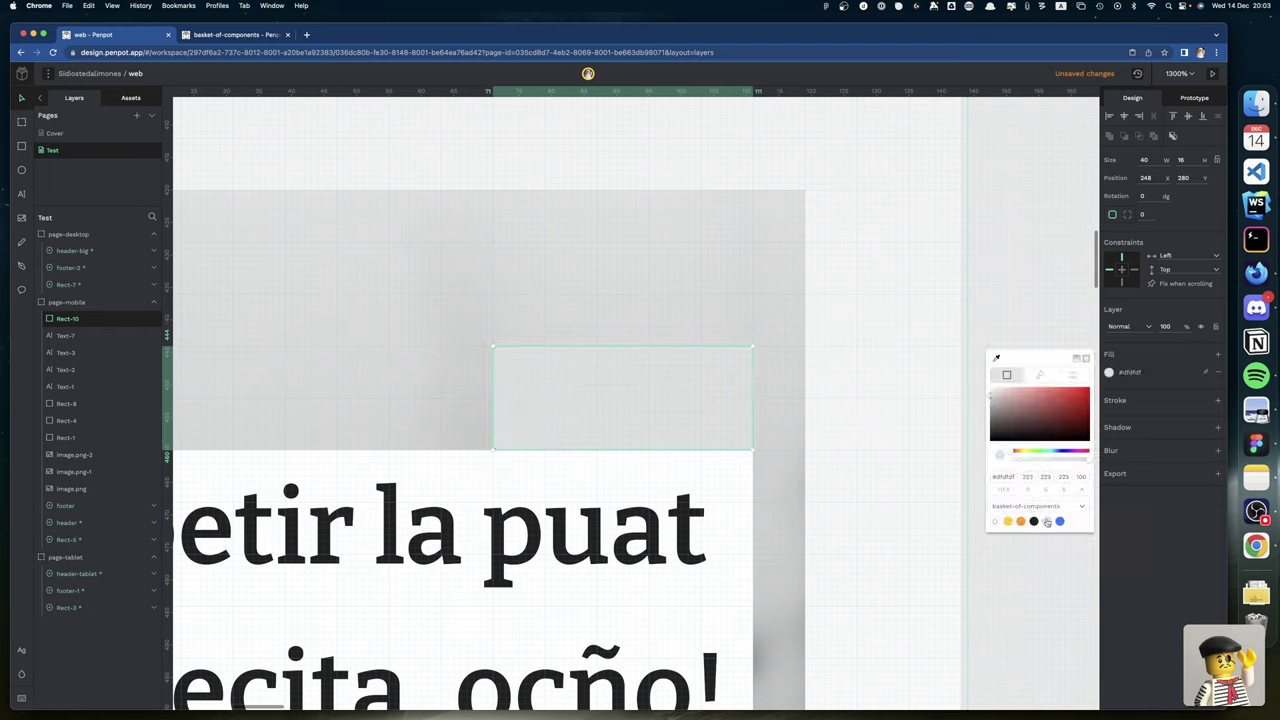
pyautogui.press('Escape')
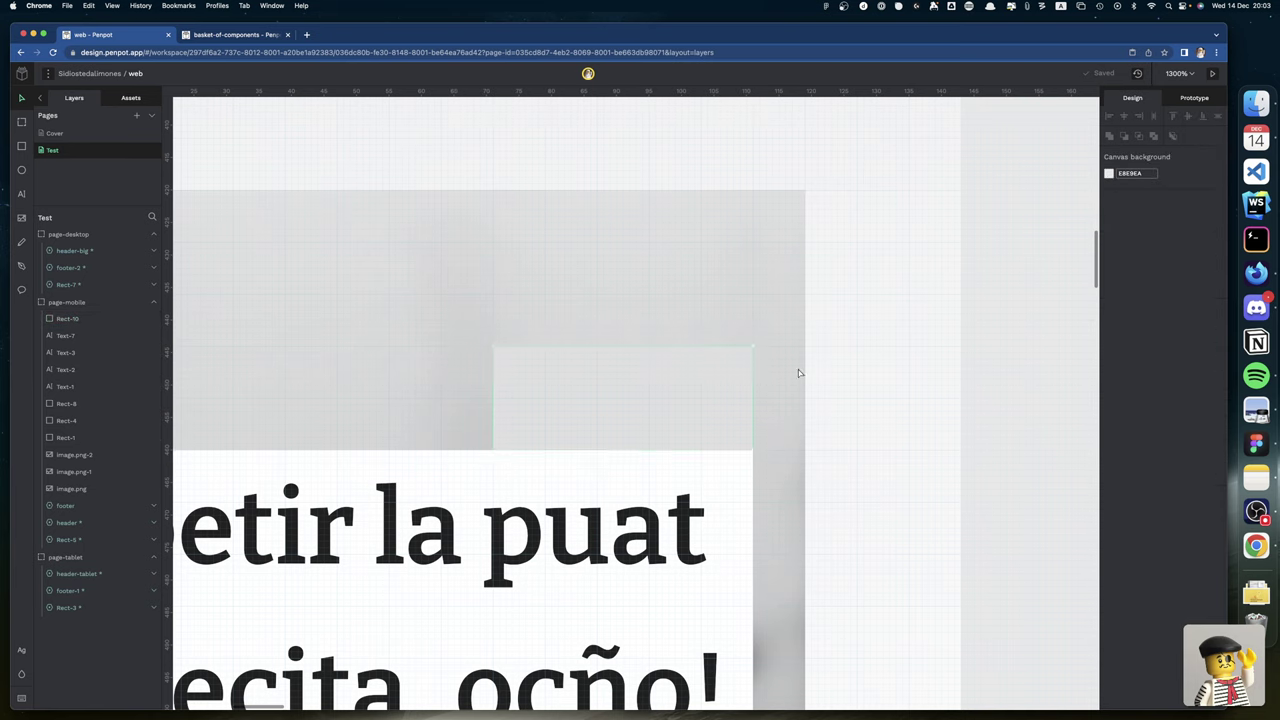
# Reorder the grey rectangle in the layer stack so it sits directly behind the statue card's "5 min" text.
pyautogui.click(640, 405)
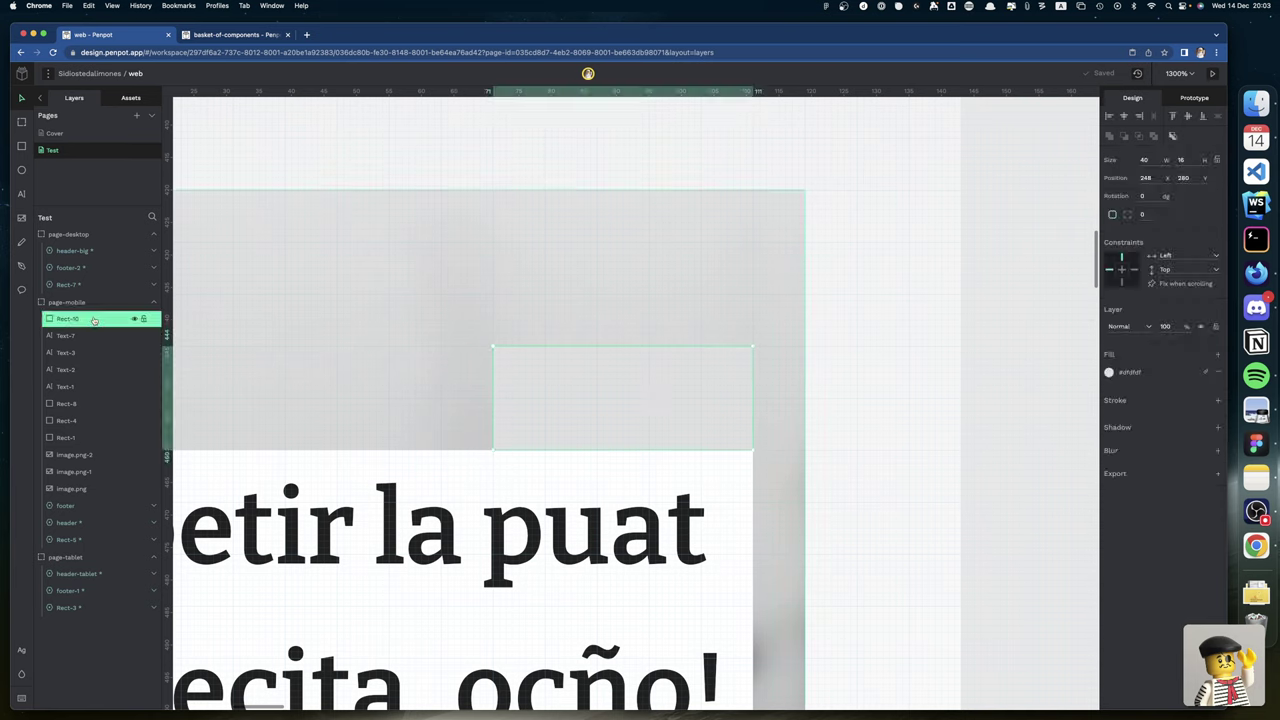
pyautogui.moveTo(94, 320); pyautogui.dragTo(86, 349)
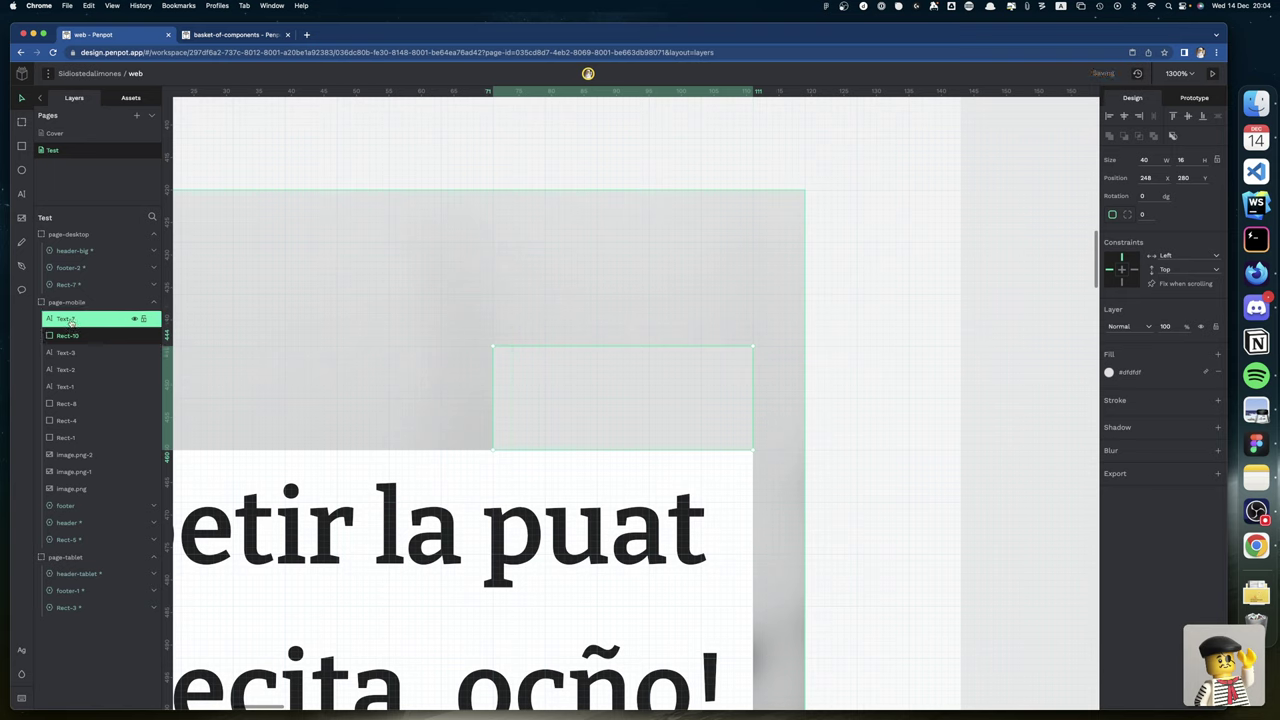
pyautogui.click(71, 320)
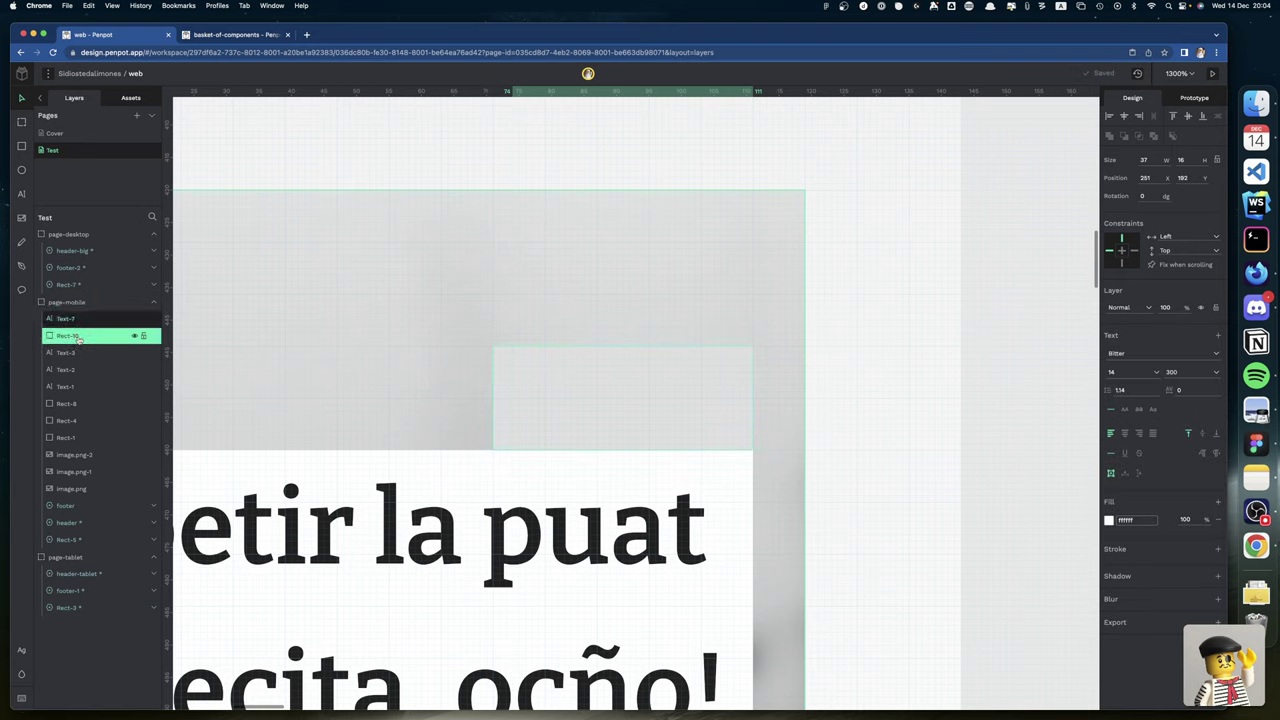
pyautogui.moveTo(78, 340); pyautogui.dragTo(80, 364)
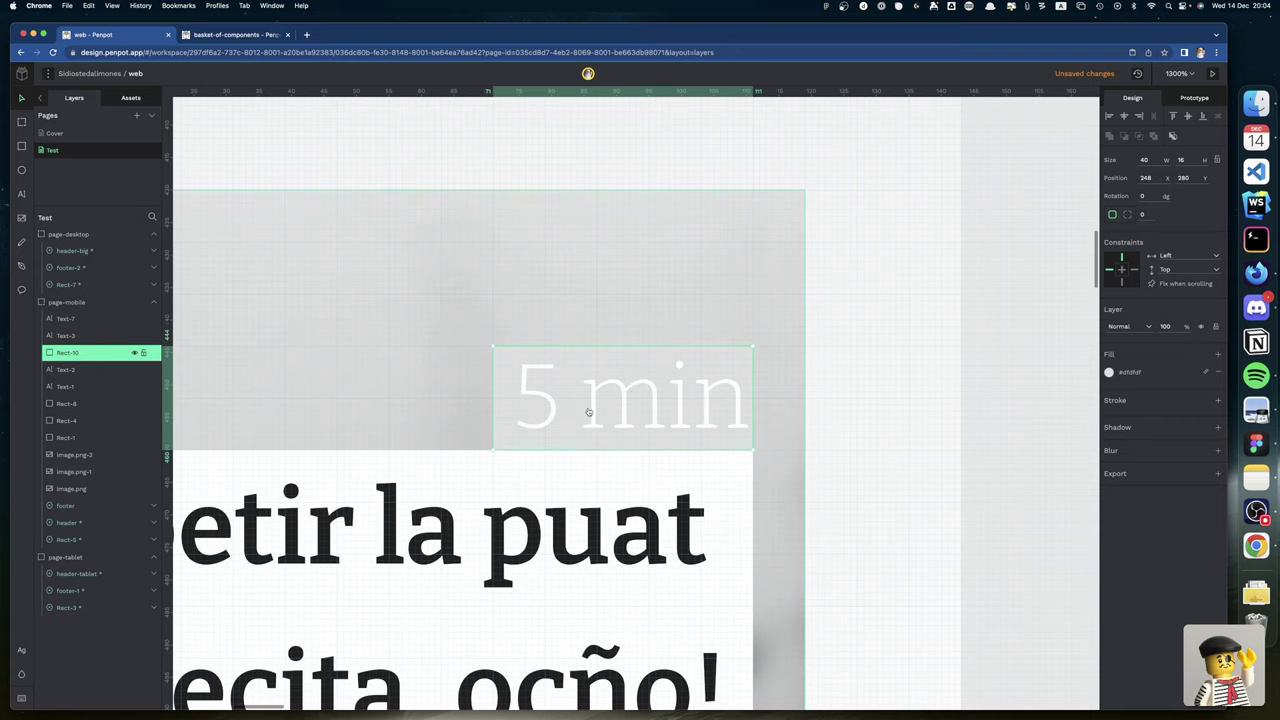
# Change the fill of the statue card's "5 min" text to the library's near-black (#212121).
pyautogui.click(618, 422)
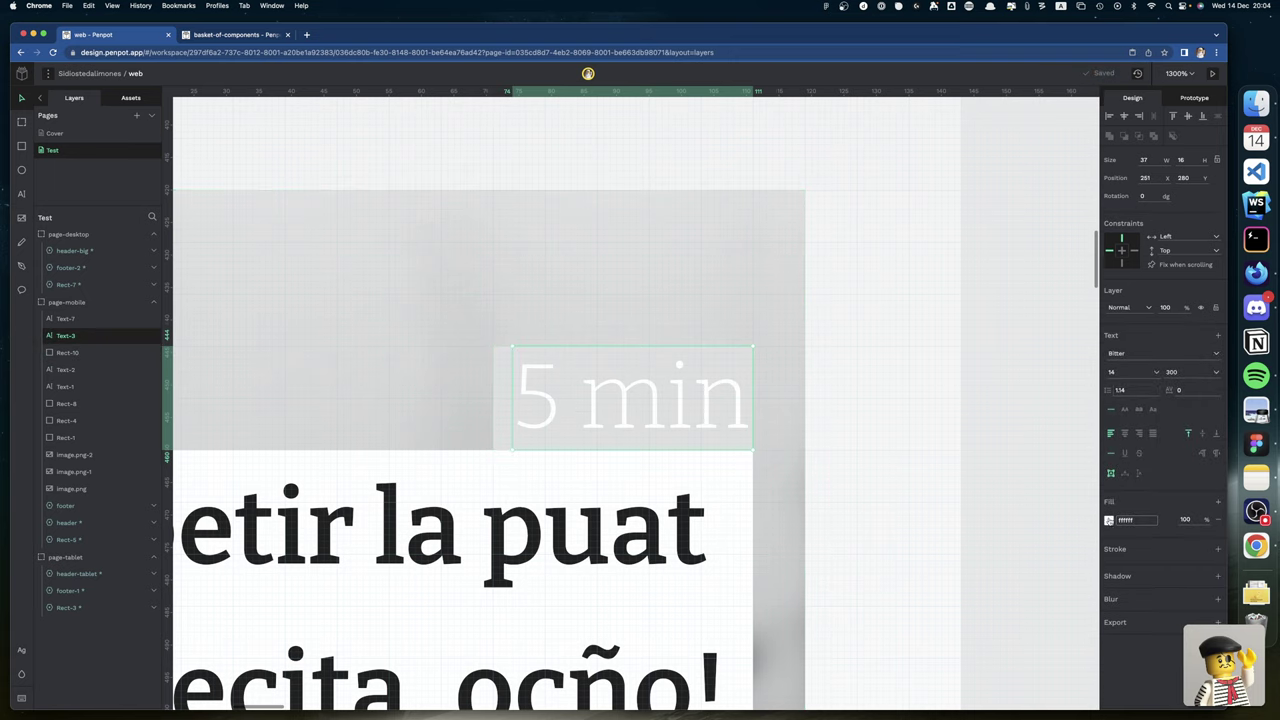
pyautogui.click(1108, 520)
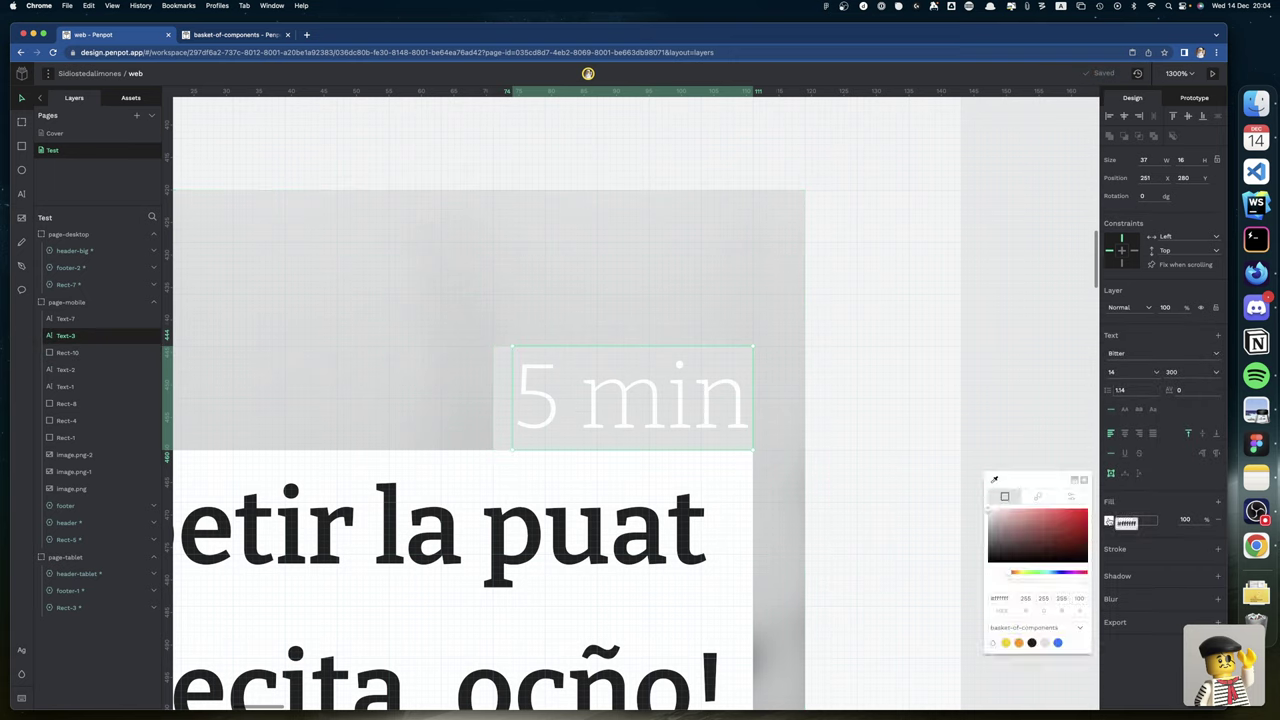
pyautogui.click(1032, 643)
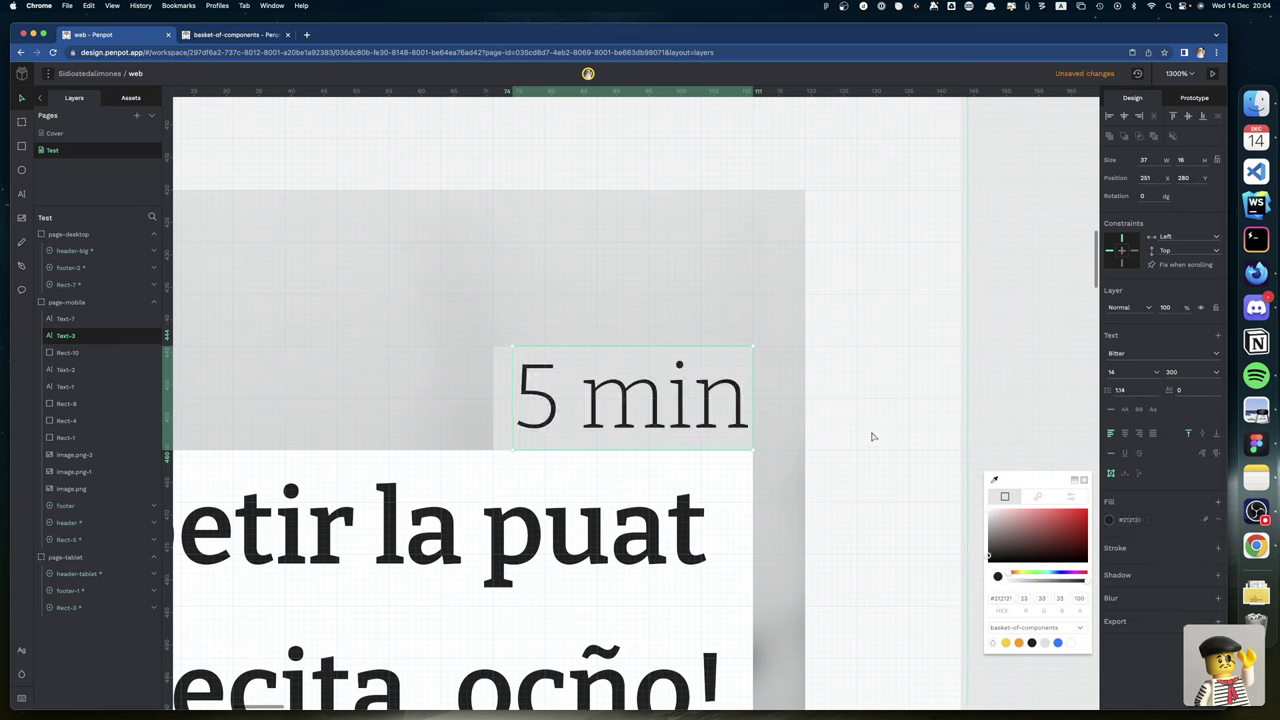
pyautogui.click(985, 378)
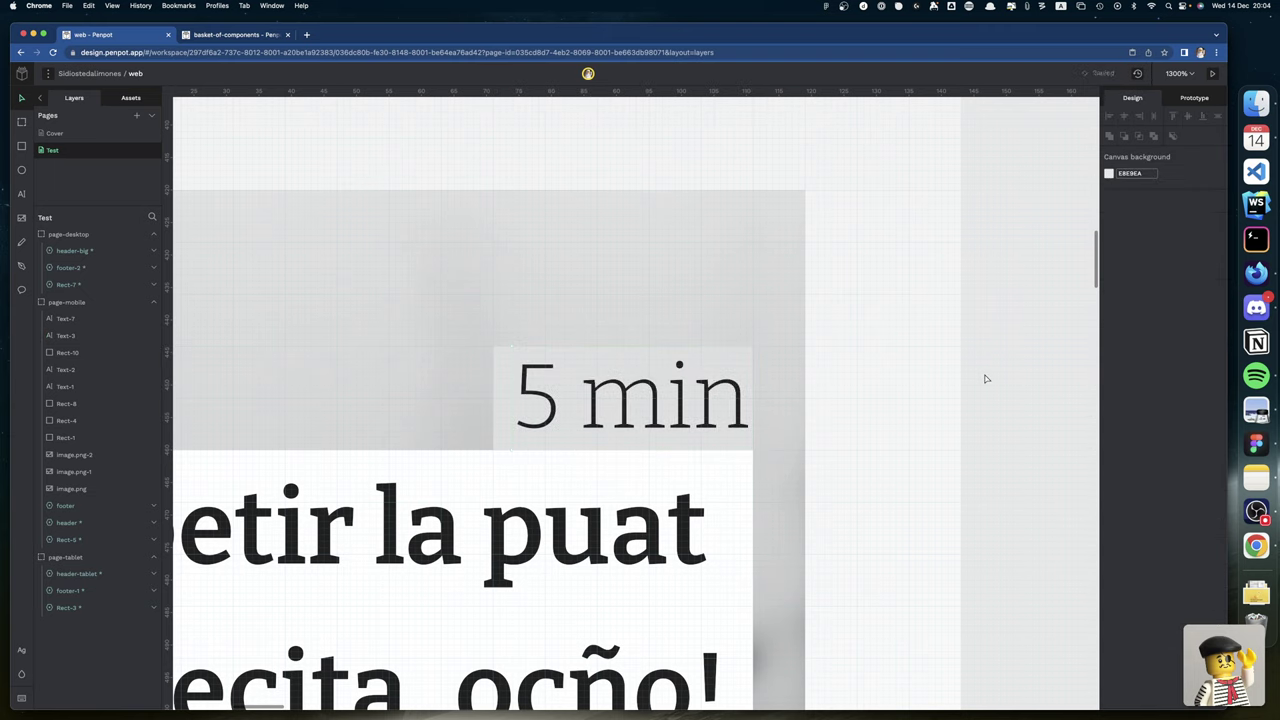
pyautogui.press('super+minus')
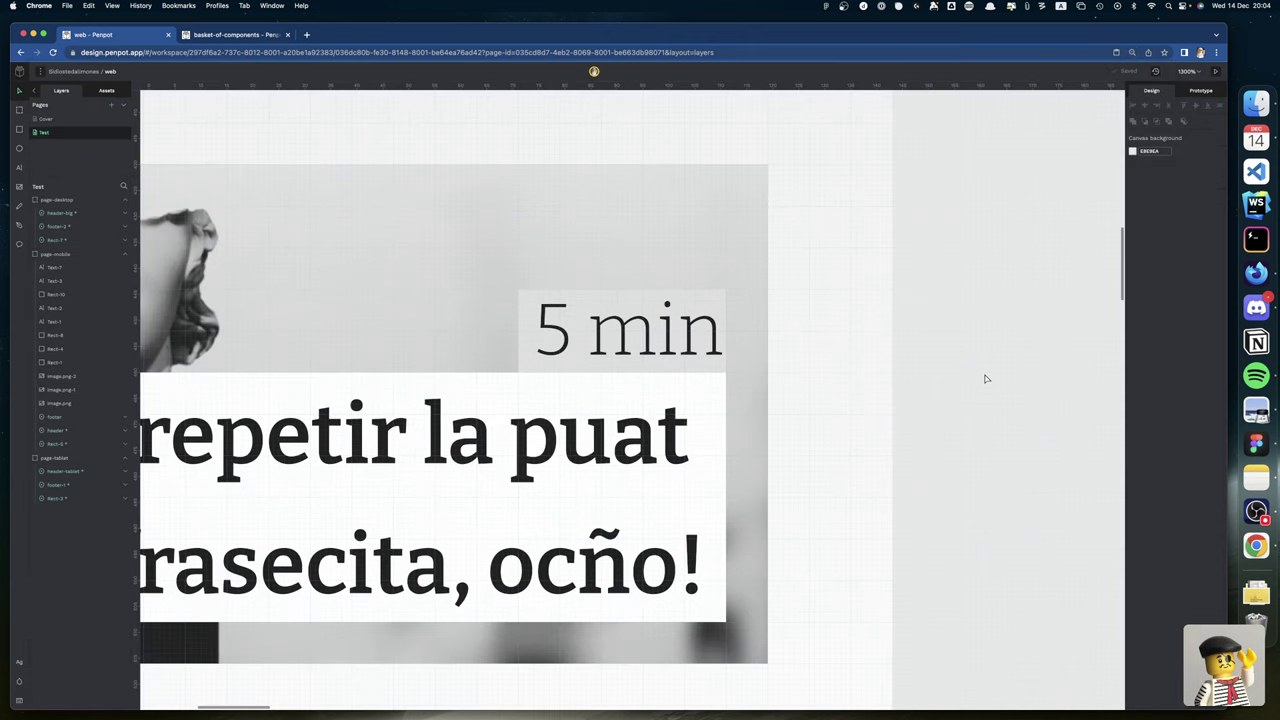
pyautogui.press('super+0')
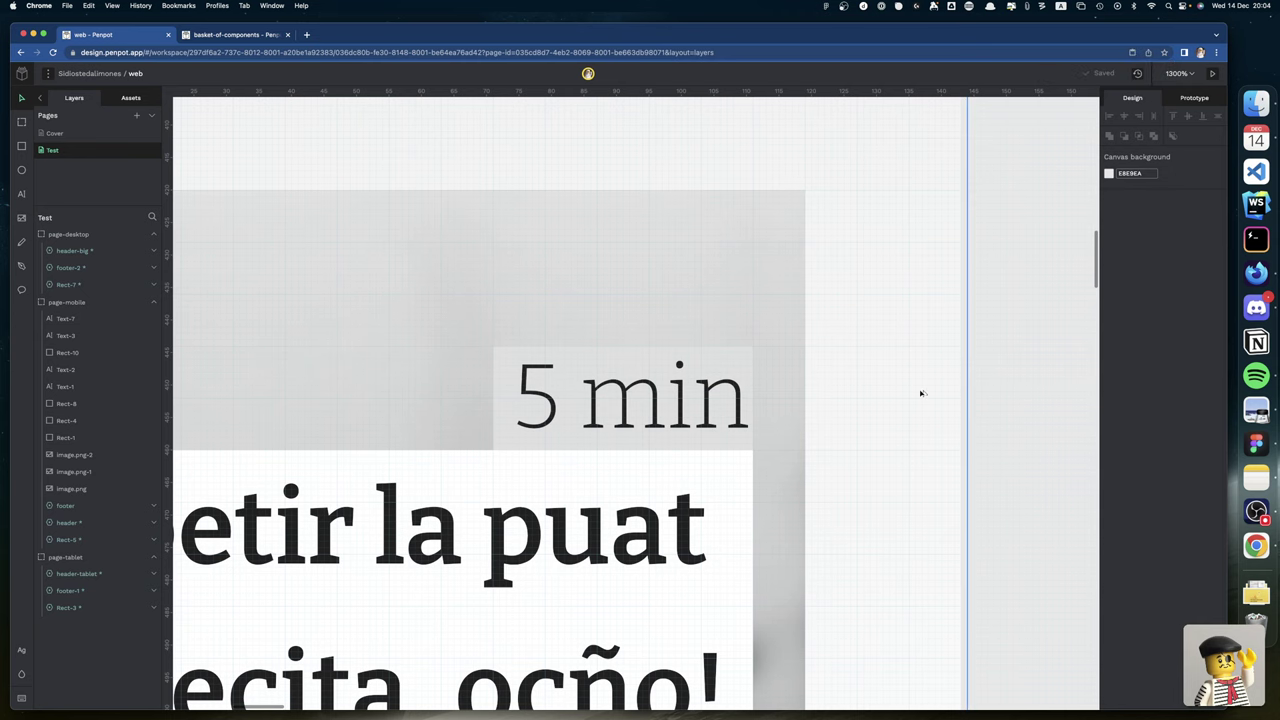
# Align the mobile page's gradient background exactly to the page origin at X 0, Y 0.
pyautogui.scroll(2, 921, 394)
pyautogui.click(921, 394)
pyautogui.press('Left')
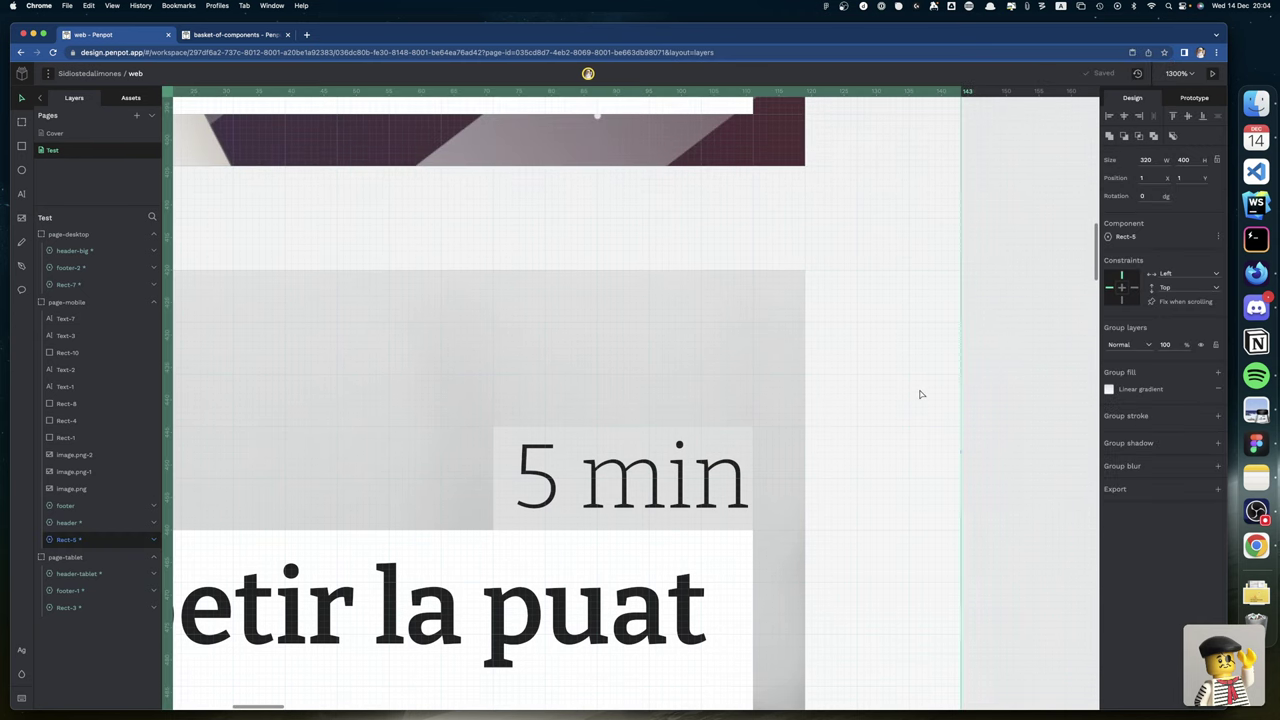
pyautogui.scroll(7, 921, 394)
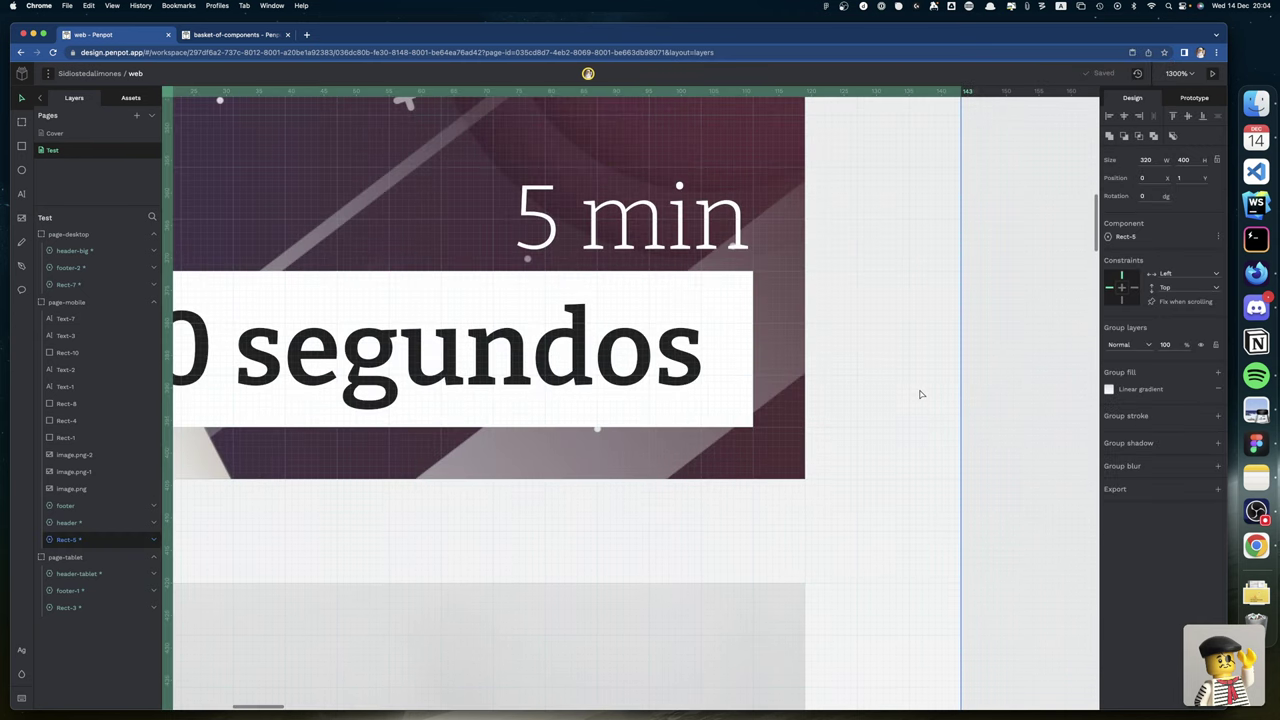
pyautogui.click(1186, 178)
pyautogui.write('0')
pyautogui.press('Return')
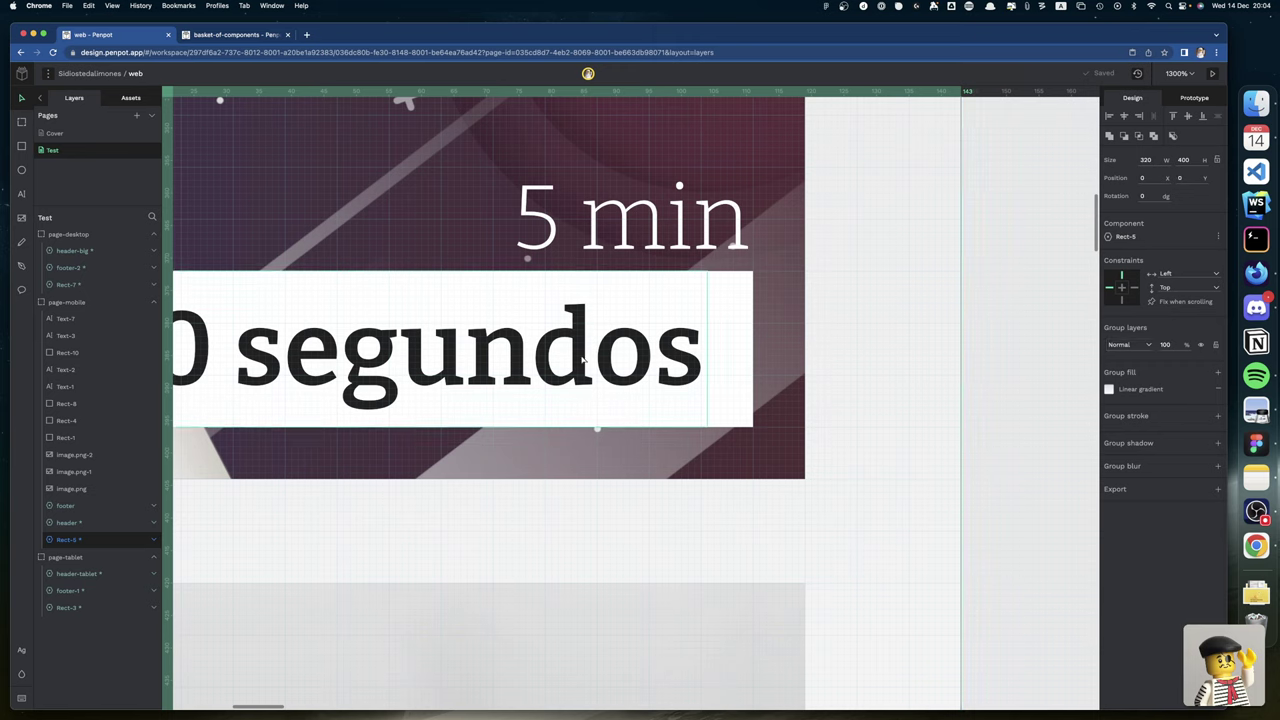
# Lock the gradient background, header and footer layers of the mobile page.
pyautogui.click(145, 540)
pyautogui.click(145, 541)
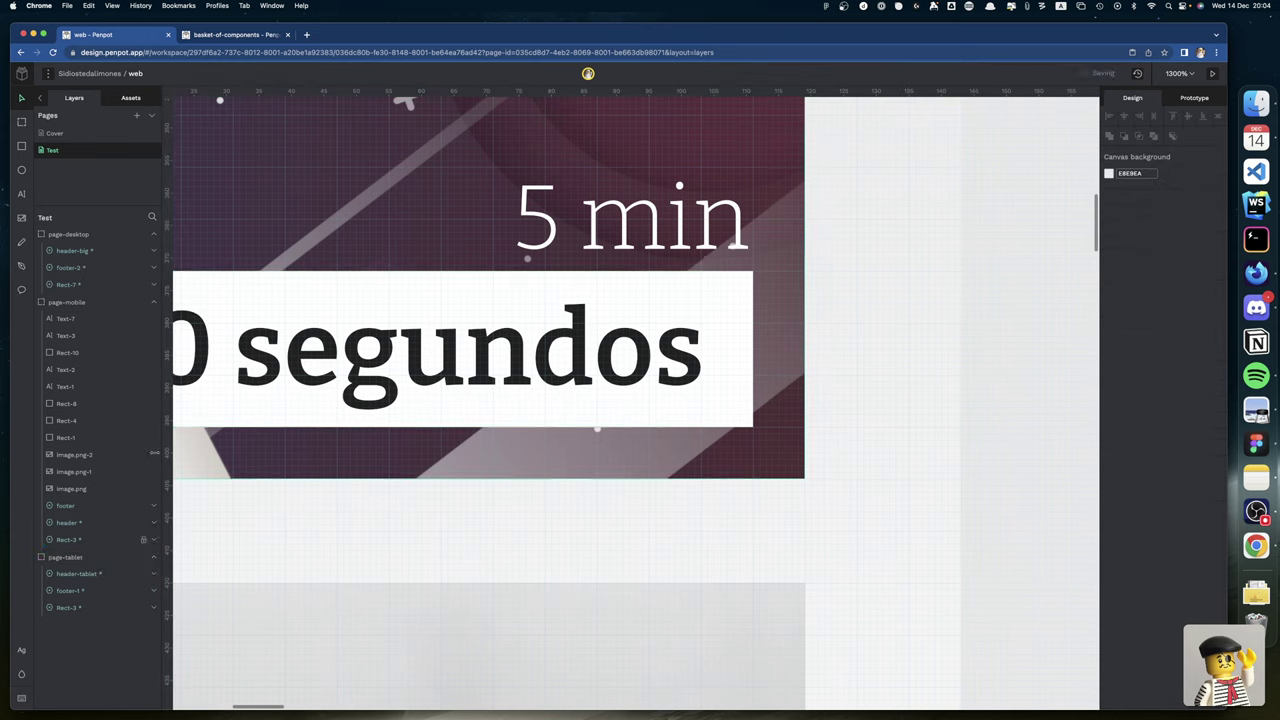
pyautogui.click(143, 508)
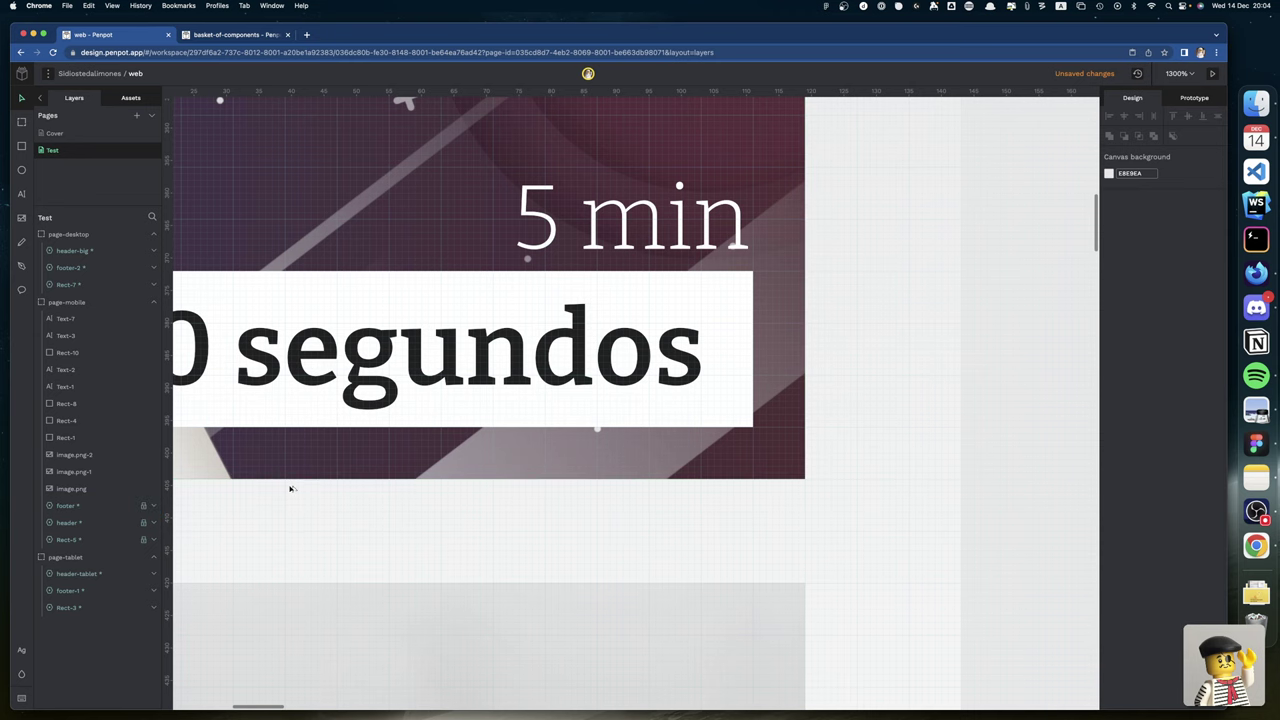
# Examine how the statue card's "5 min" text and its grey rectangle fit above the title.
pyautogui.scroll(2, 290, 488)
pyautogui.scroll(-5, 290, 488)
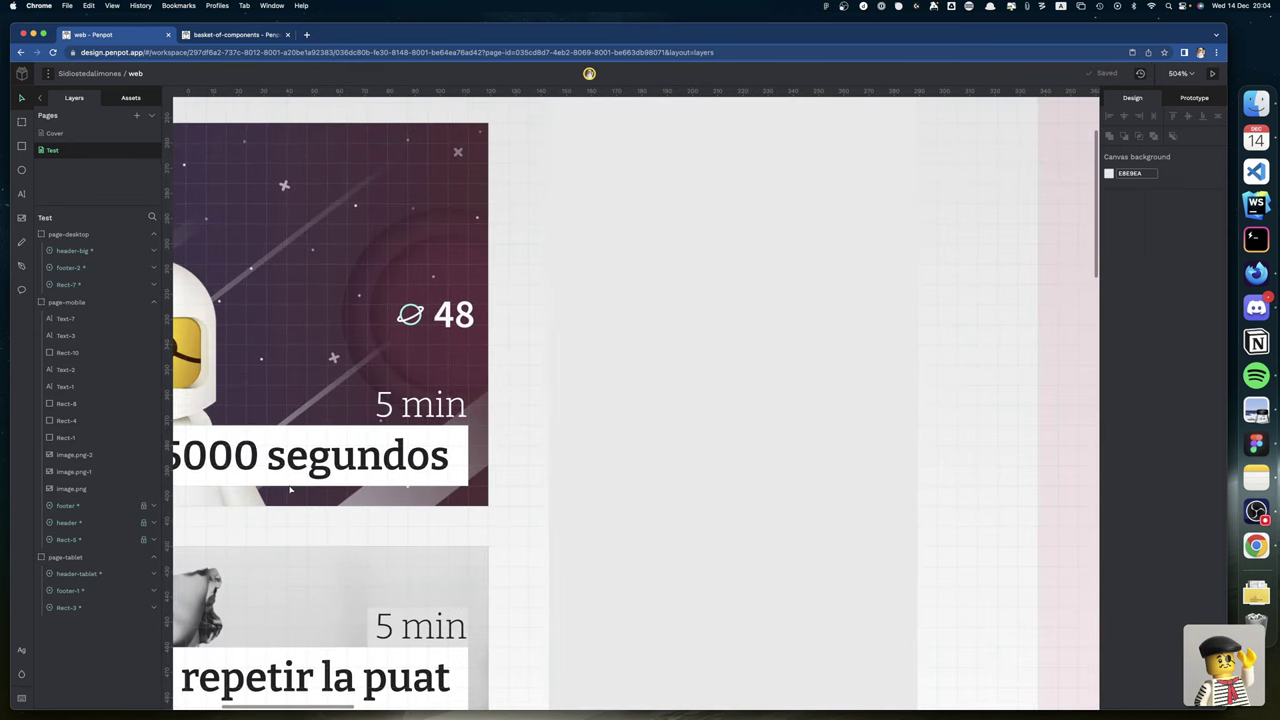
pyautogui.scroll(-5, 290, 489)
pyautogui.hscroll(-7, 290, 489)
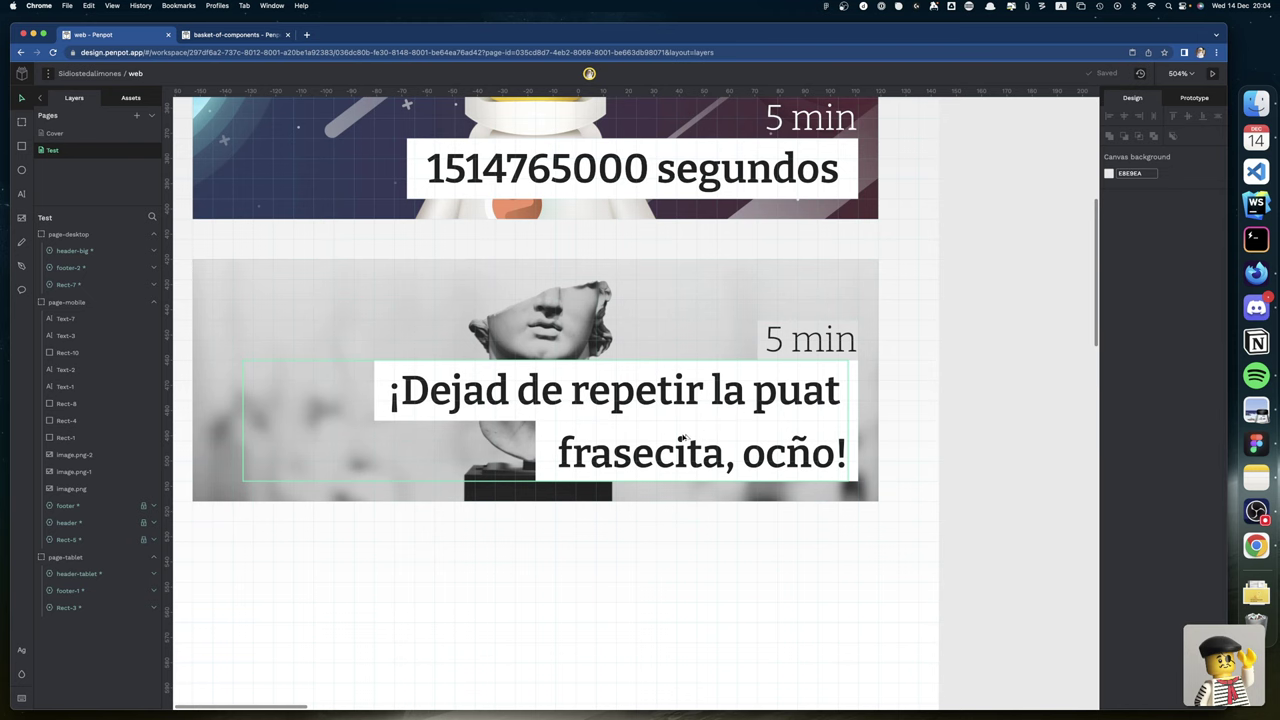
pyautogui.scroll(-3, 682, 437)
pyautogui.scroll(2, 684, 437)
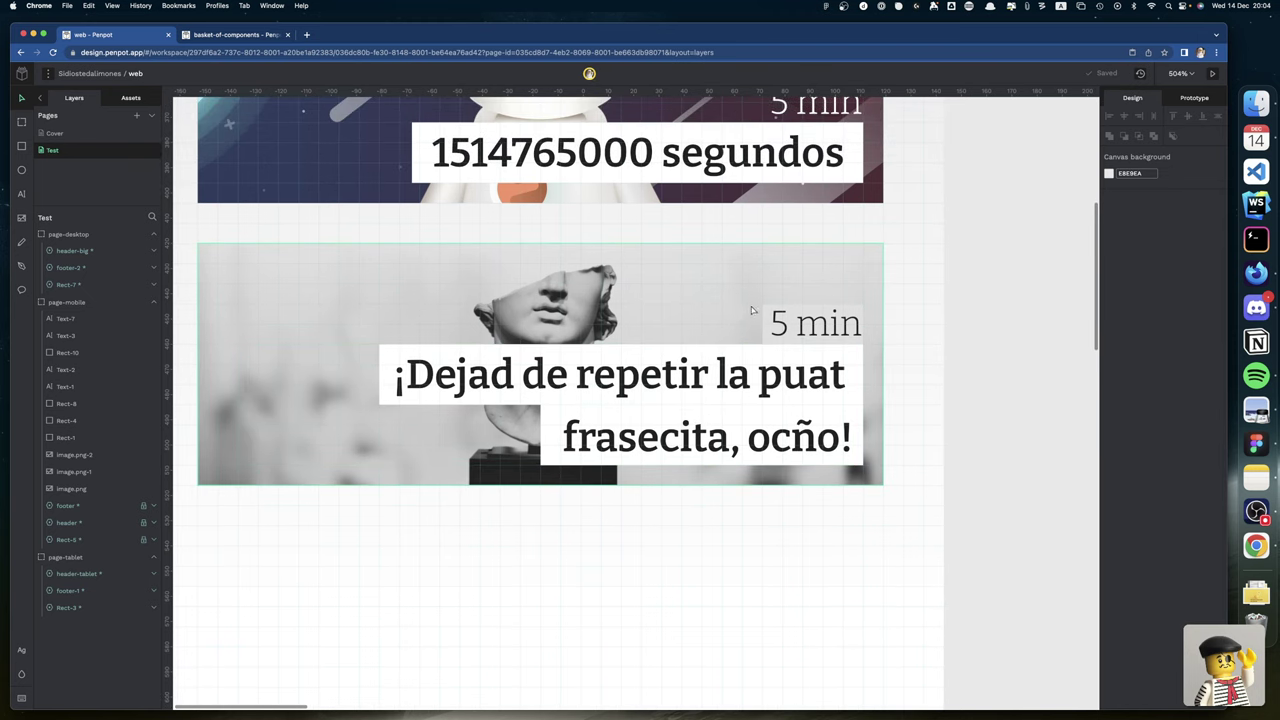
pyautogui.click(790, 304)
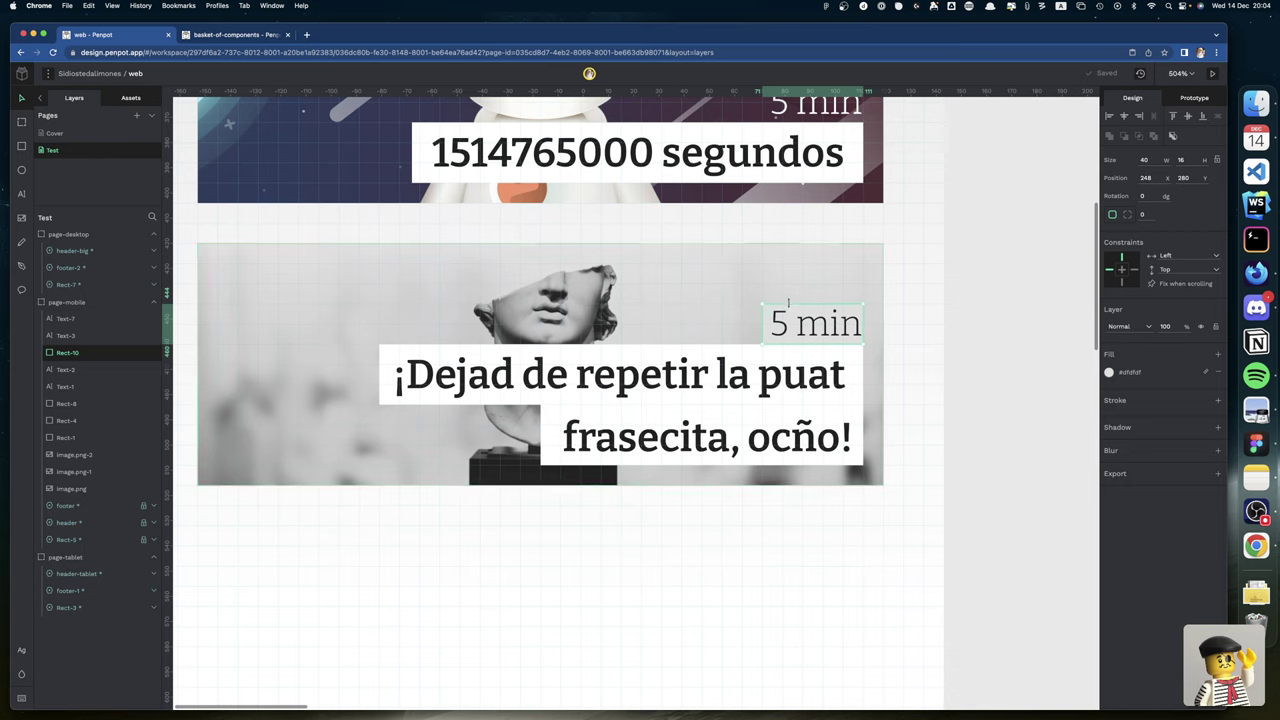
pyautogui.moveTo(790, 304); pyautogui.dragTo(788, 284)
pyautogui.click(784, 330)
pyautogui.click(796, 376)
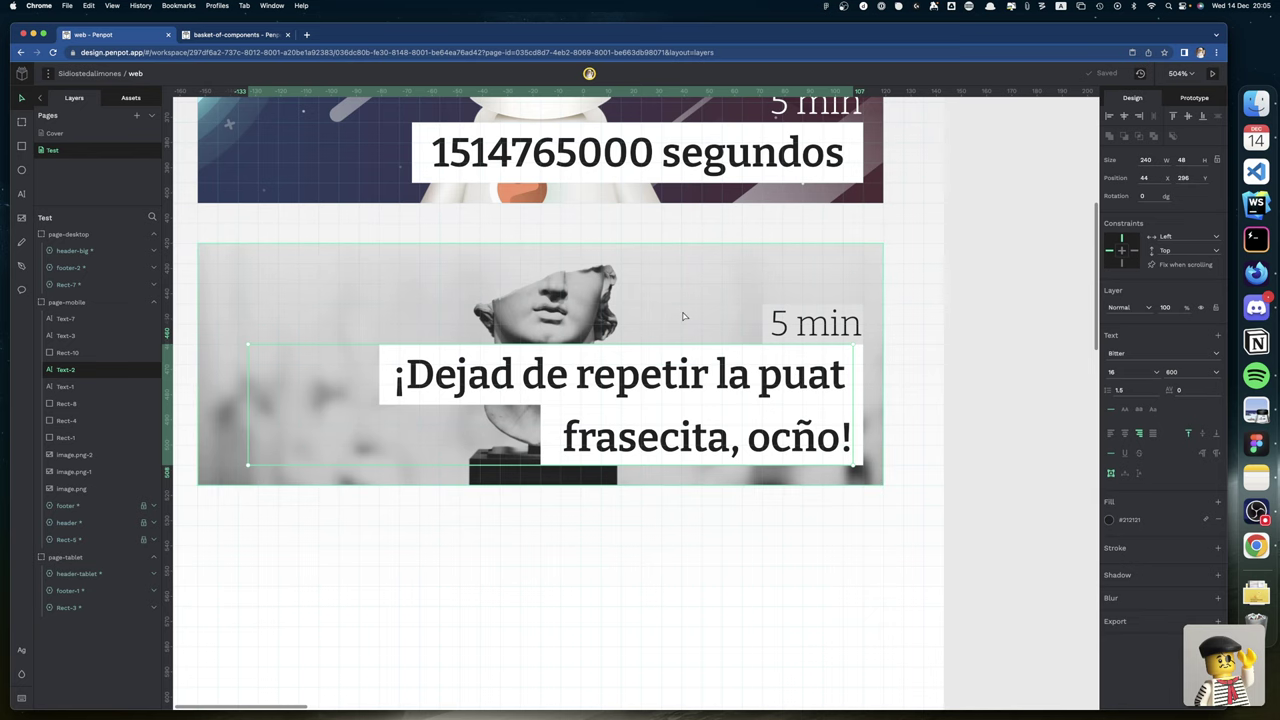
pyautogui.hscroll(-1, 812, 328)
pyautogui.click(812, 328)
pyautogui.scroll(-1, 812, 328)
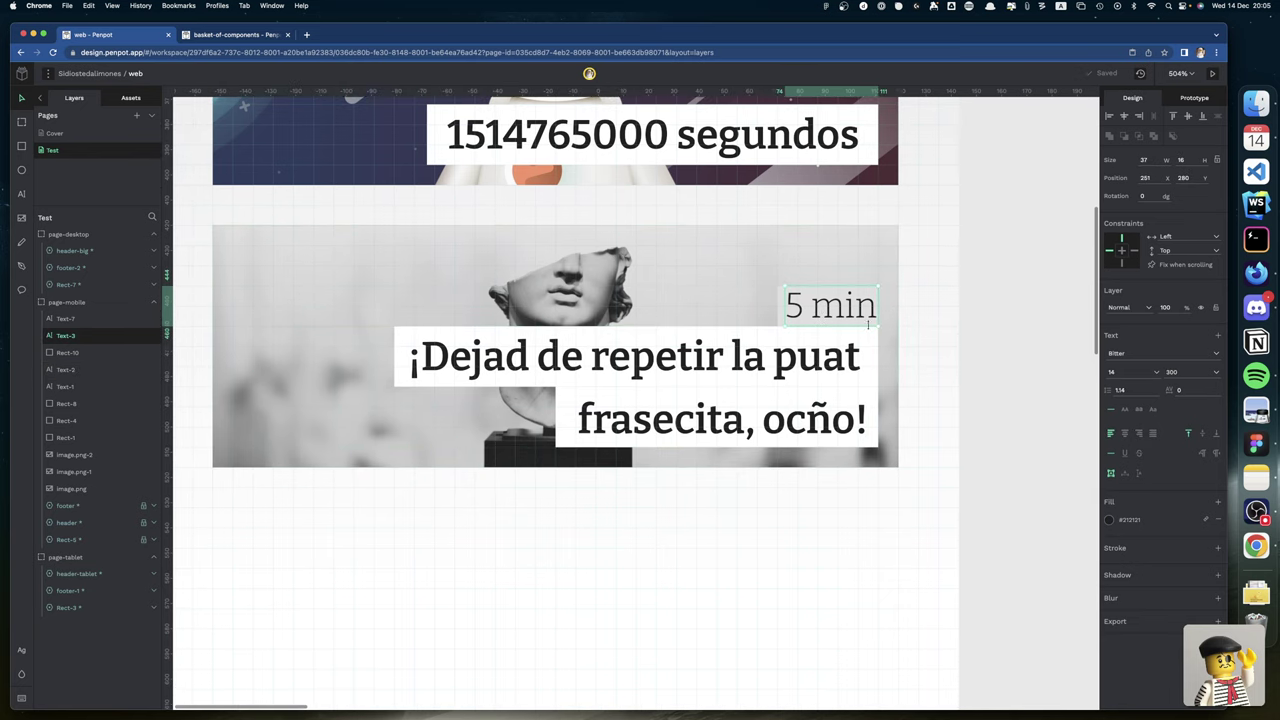
pyautogui.click(1055, 347)
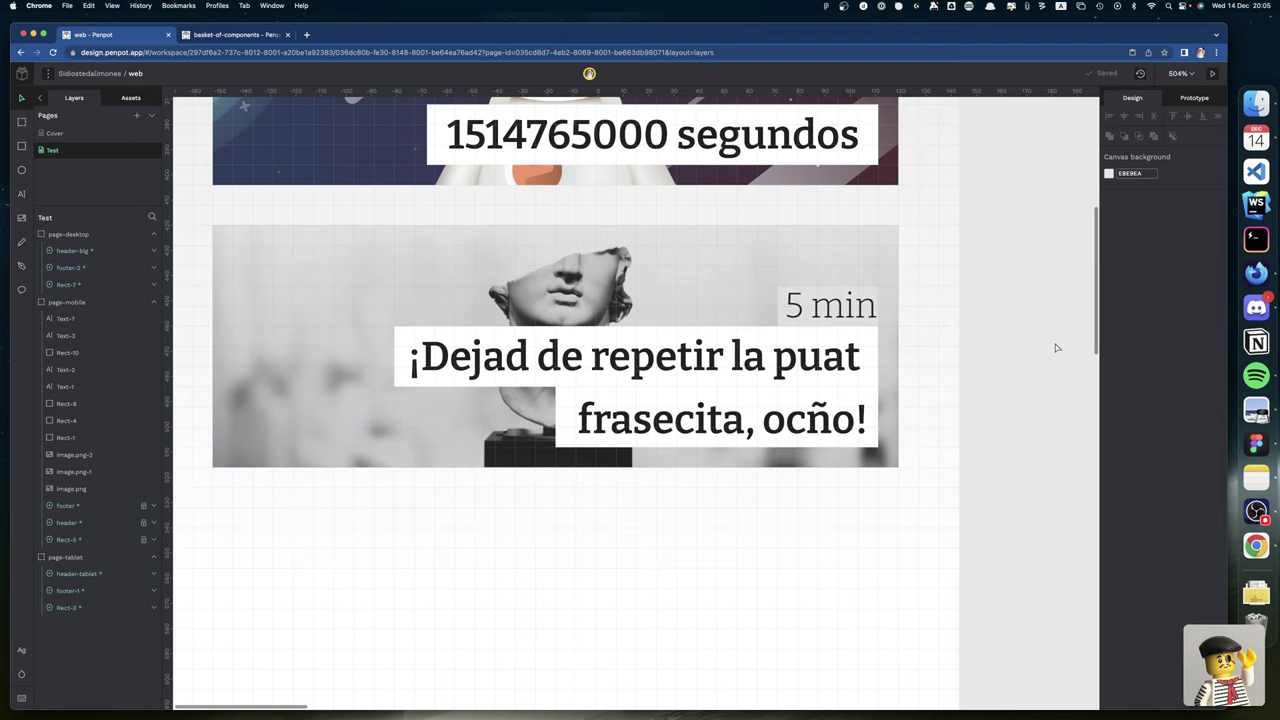
# Widen the grey rectangle behind the statue card's "5 min" text to 48 by extending its left edge to X 240.
pyautogui.click(778, 299)
pyautogui.moveTo(773, 299); pyautogui.dragTo(756, 298)
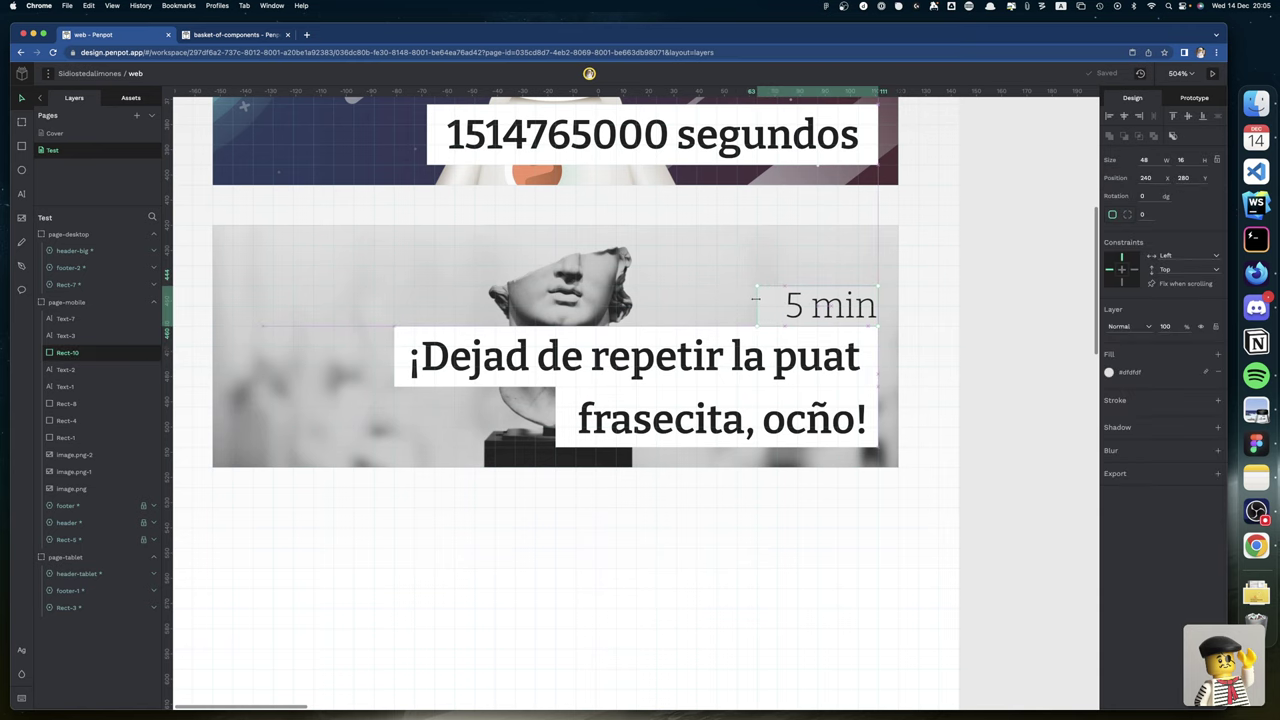
pyautogui.keyDown('shift'); pyautogui.click(785, 310); pyautogui.keyUp('shift')
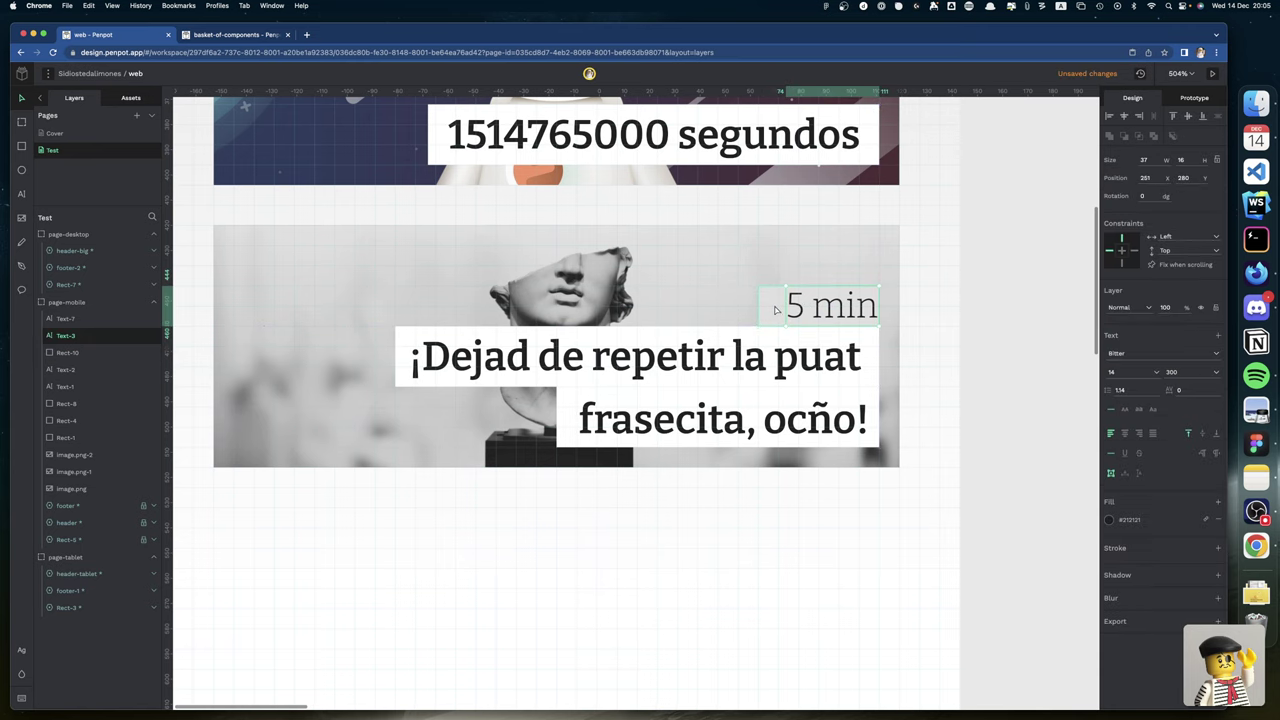
# Center the "5 min" text horizontally on the grey rectangle of the statue card and inspect the mobile page.
pyautogui.click(1123, 116)
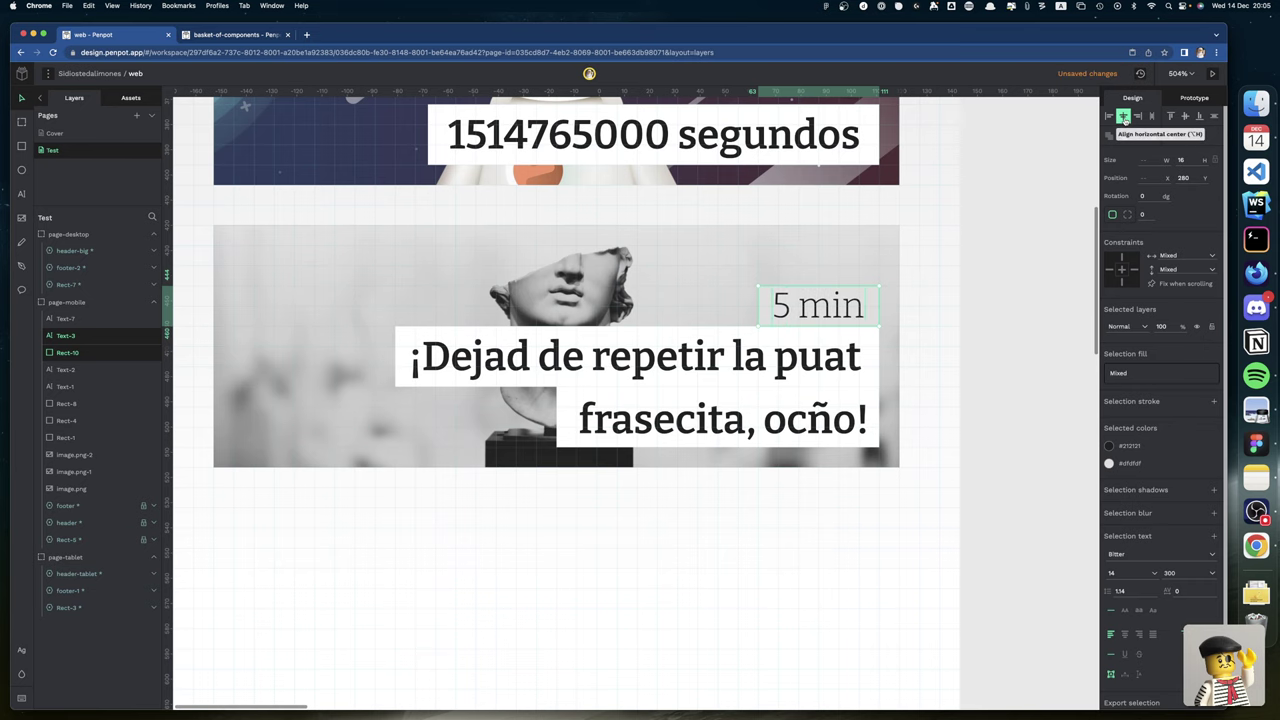
pyautogui.click(1032, 379)
pyautogui.scroll(1, 949, 441)
pyautogui.hscroll(3, 949, 441)
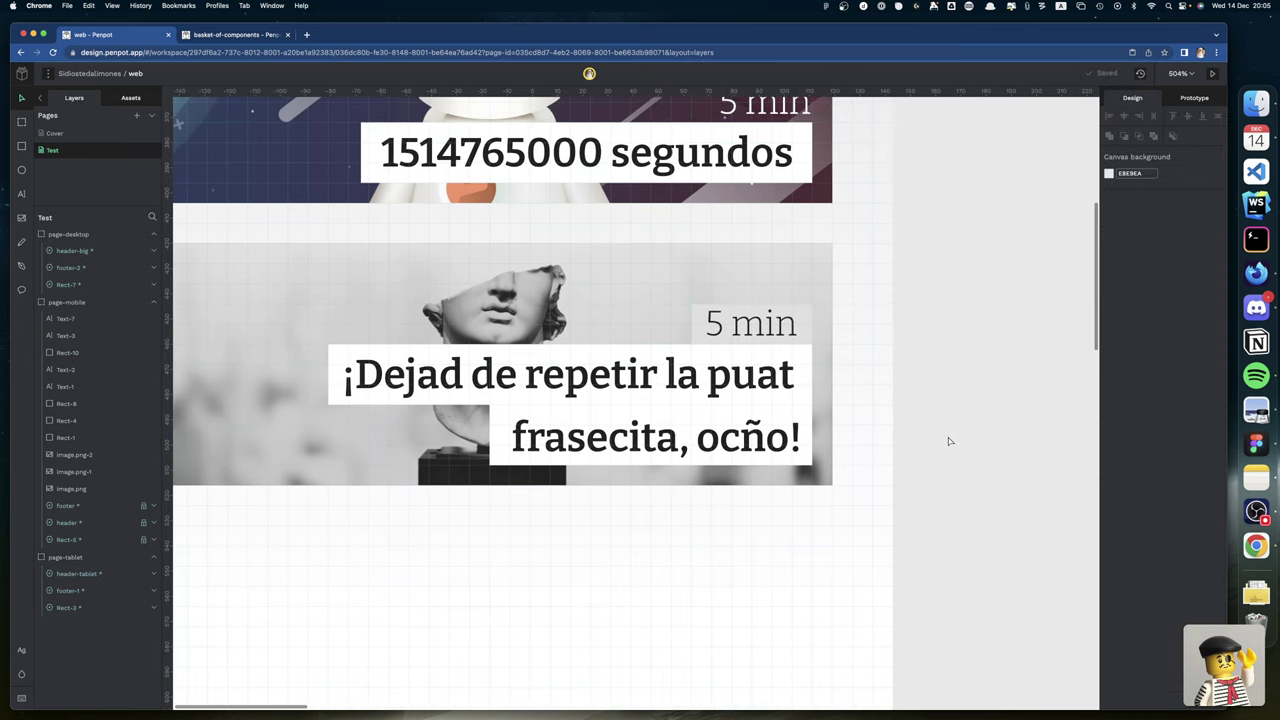
pyautogui.scroll(10, 949, 441)
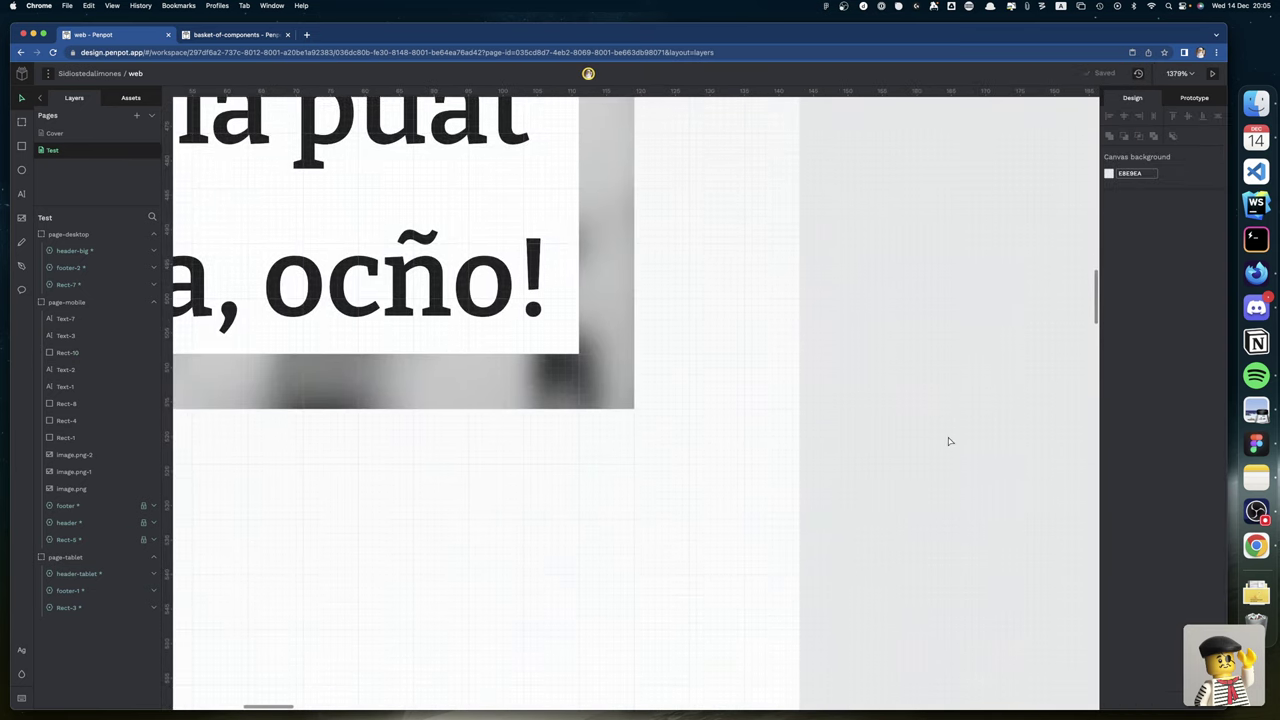
pyautogui.scroll(-10, 949, 441)
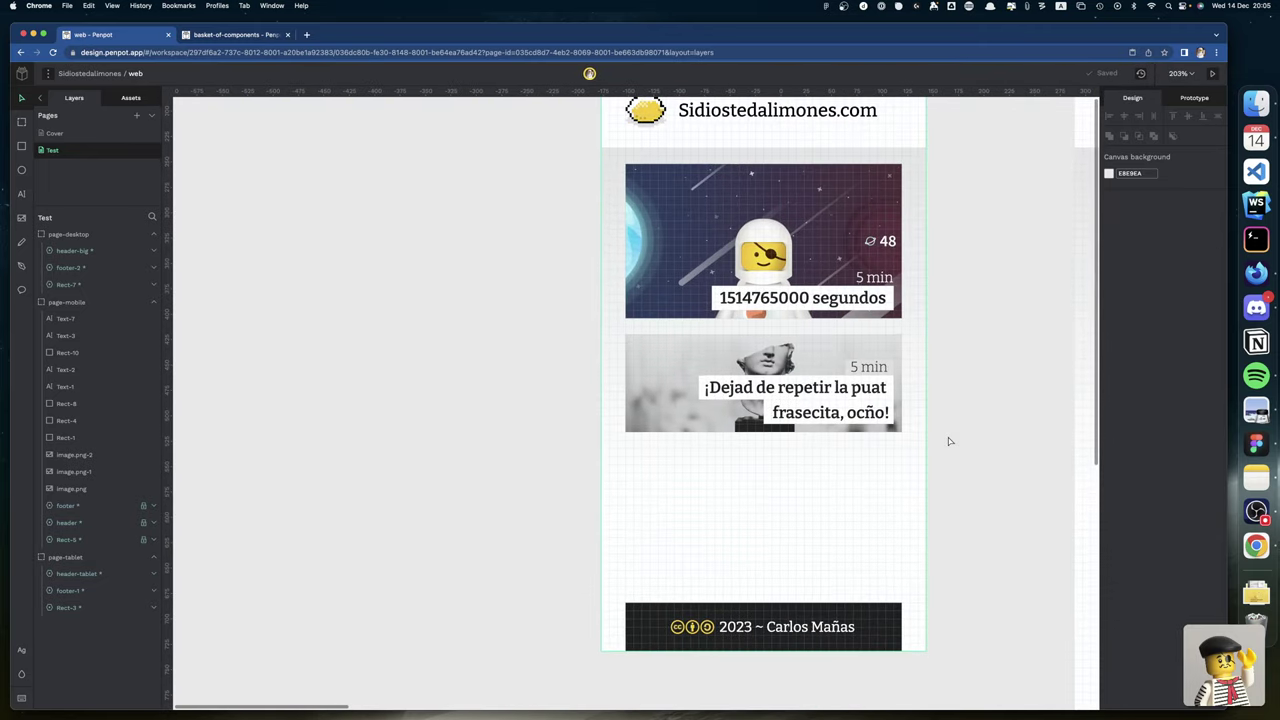
pyautogui.hscroll(5, 949, 441)
pyautogui.scroll(1, 949, 441)
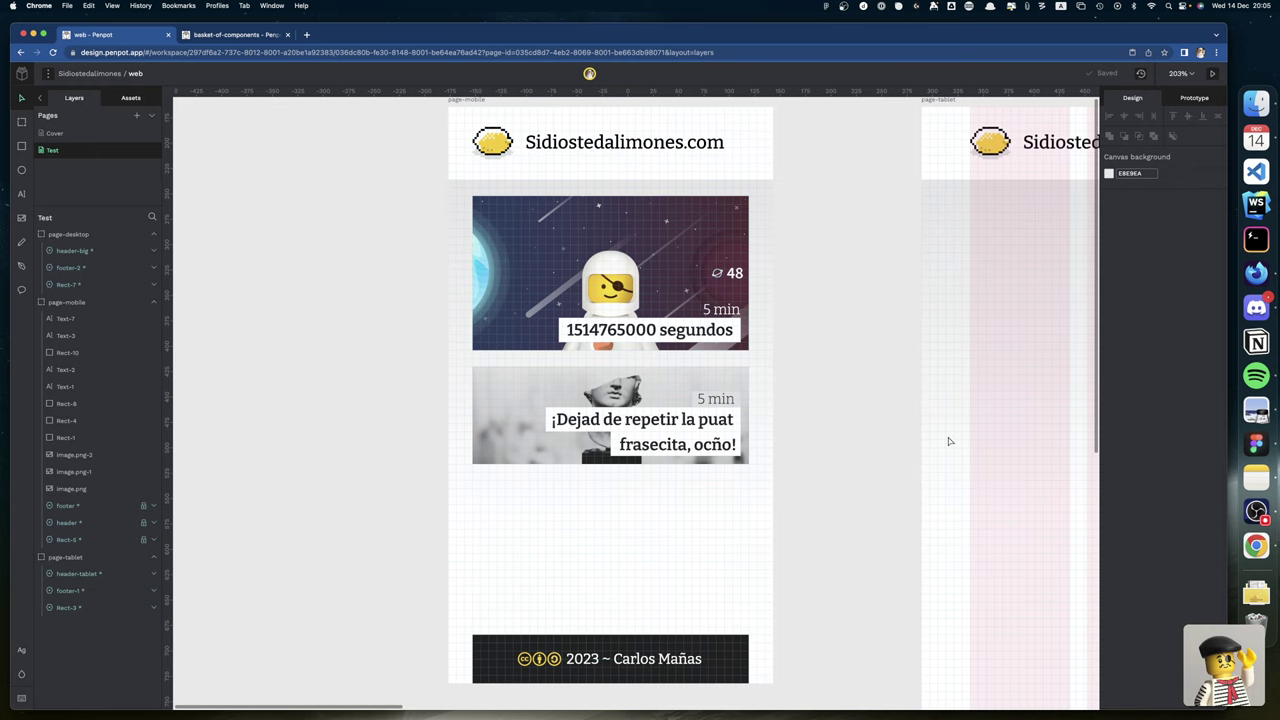
# Delete the "5 min" reading-time texts from both mobile post cards, together with the statue card's grey rectangle.
pyautogui.hotkey('ctrl', 'Right')
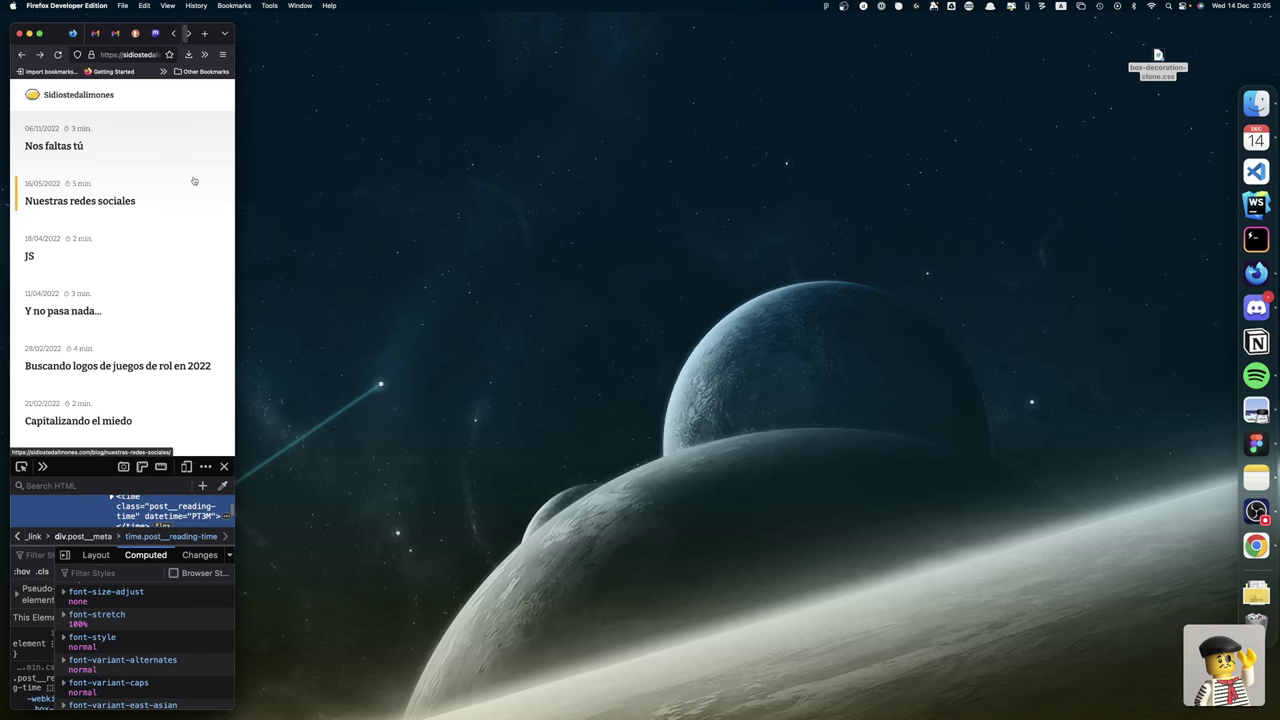
pyautogui.press('super+Tab')
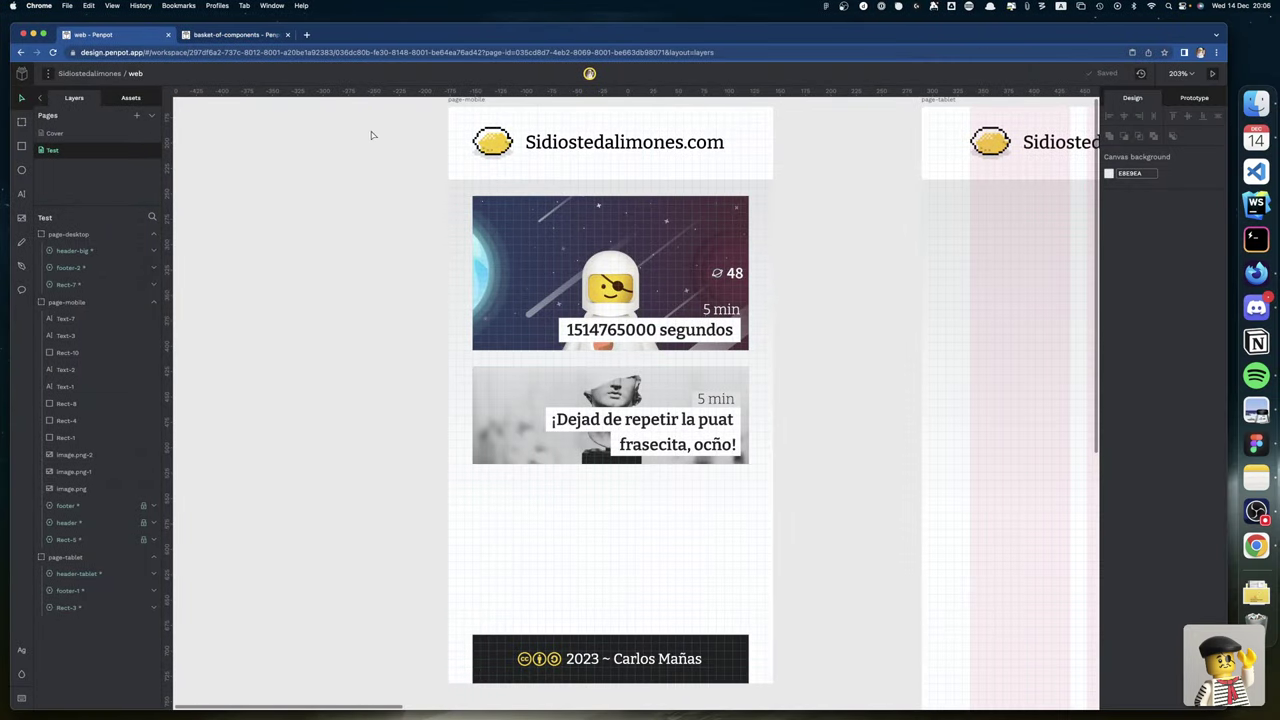
pyautogui.click(707, 311)
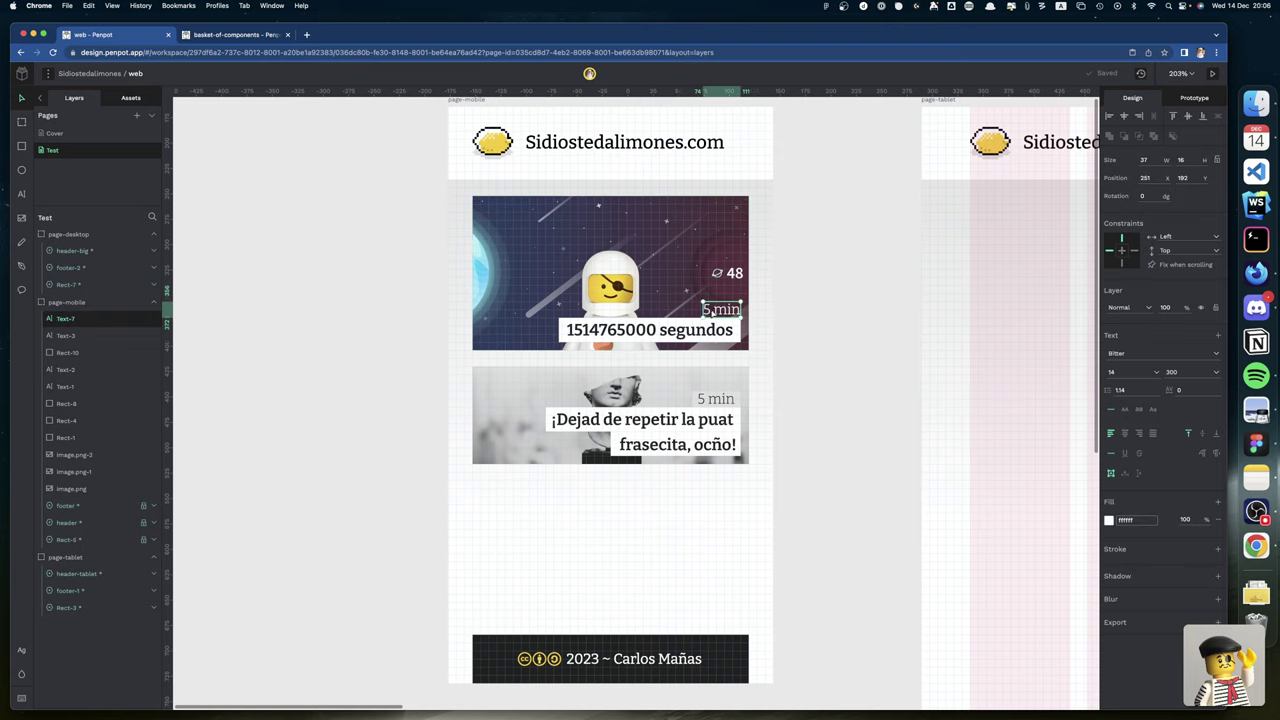
pyautogui.press('Delete')
pyautogui.click(725, 399)
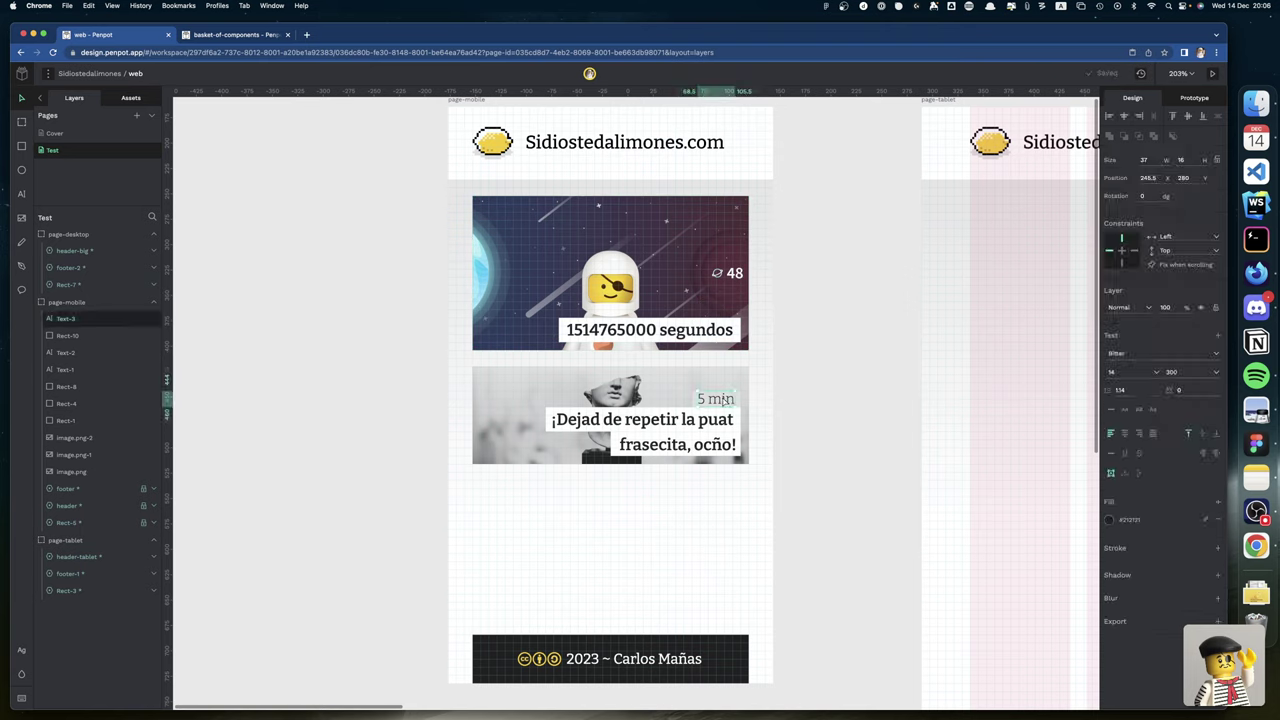
pyautogui.press('Delete')
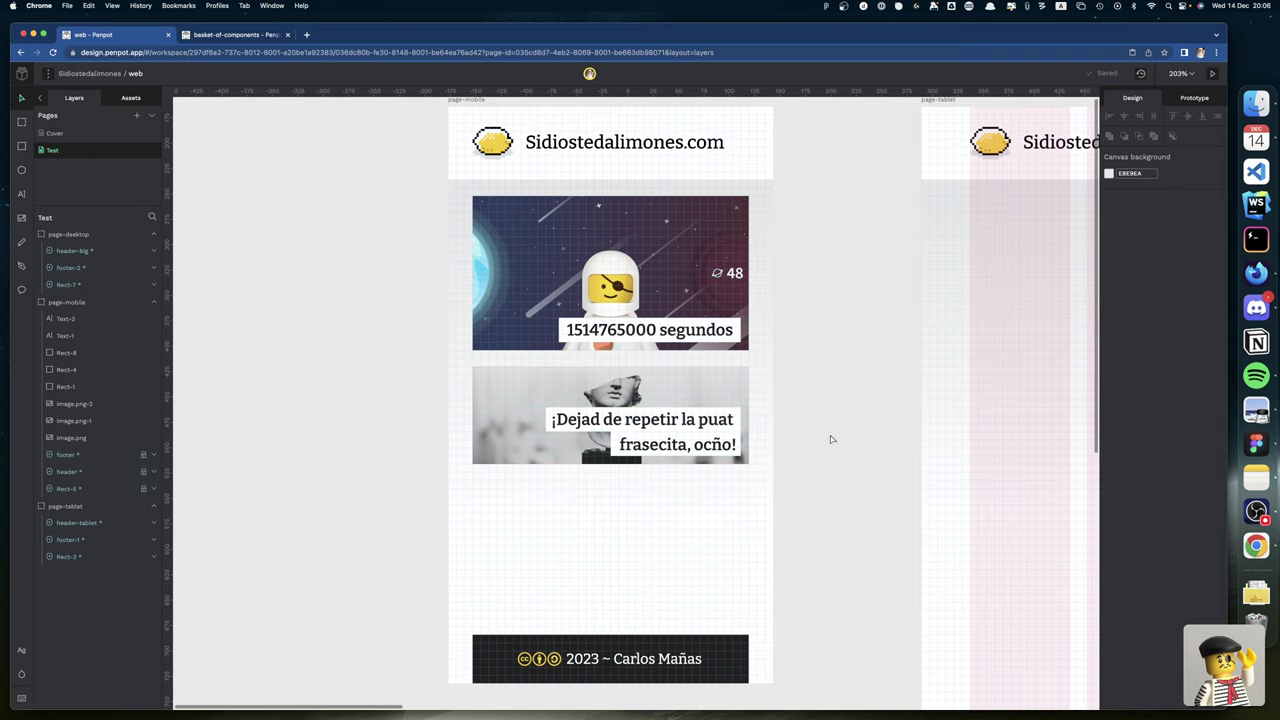
# Switch to the sidiostedalimones.com file in Figma and examine the mobile, tablet and mini-desktop layouts on its web page.
pyautogui.hscroll(5, 837, 434)
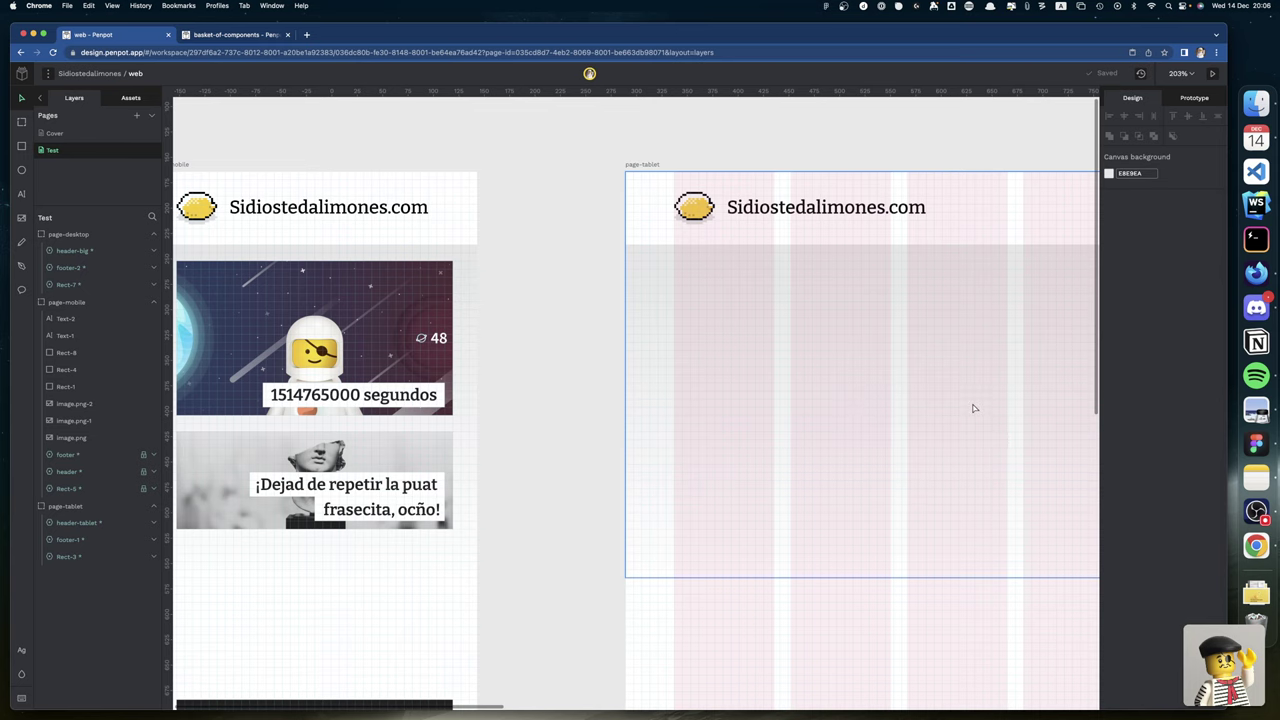
pyautogui.hscroll(5, 973, 408)
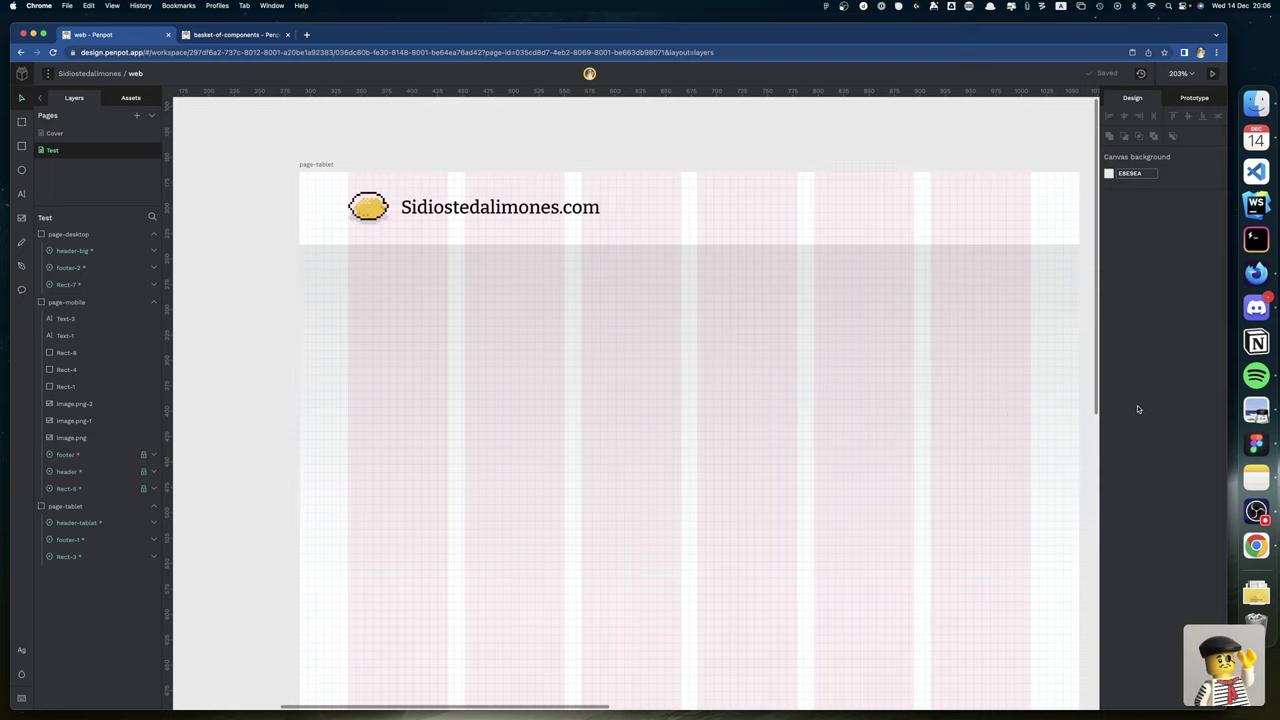
pyautogui.click(1256, 443)
pyautogui.hscroll(5, 849, 400)
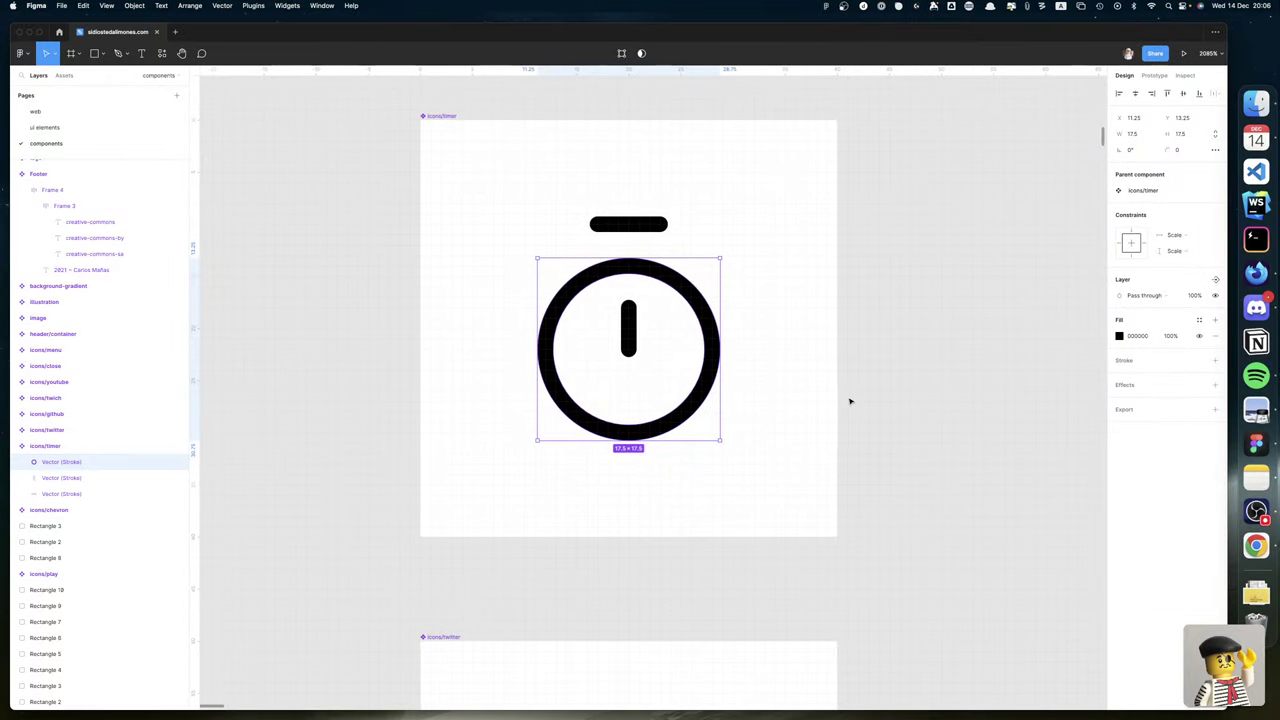
pyautogui.hscroll(1, 450, 285)
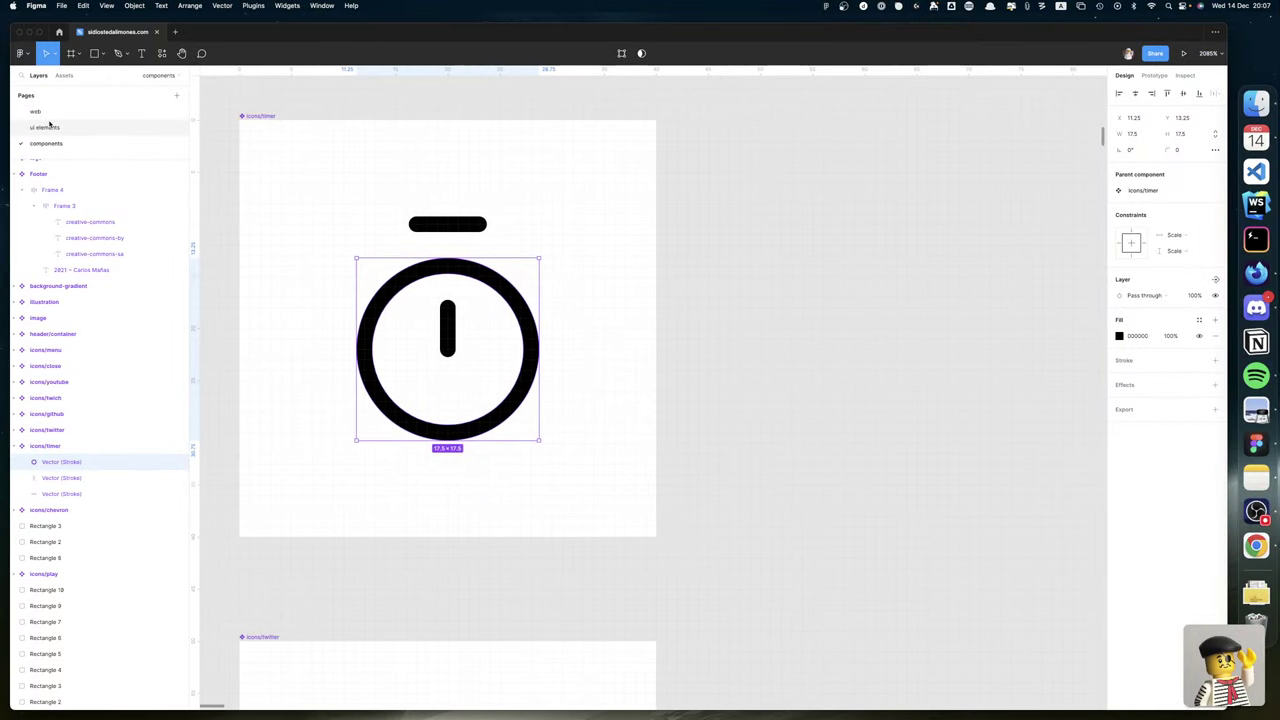
pyautogui.click(44, 115)
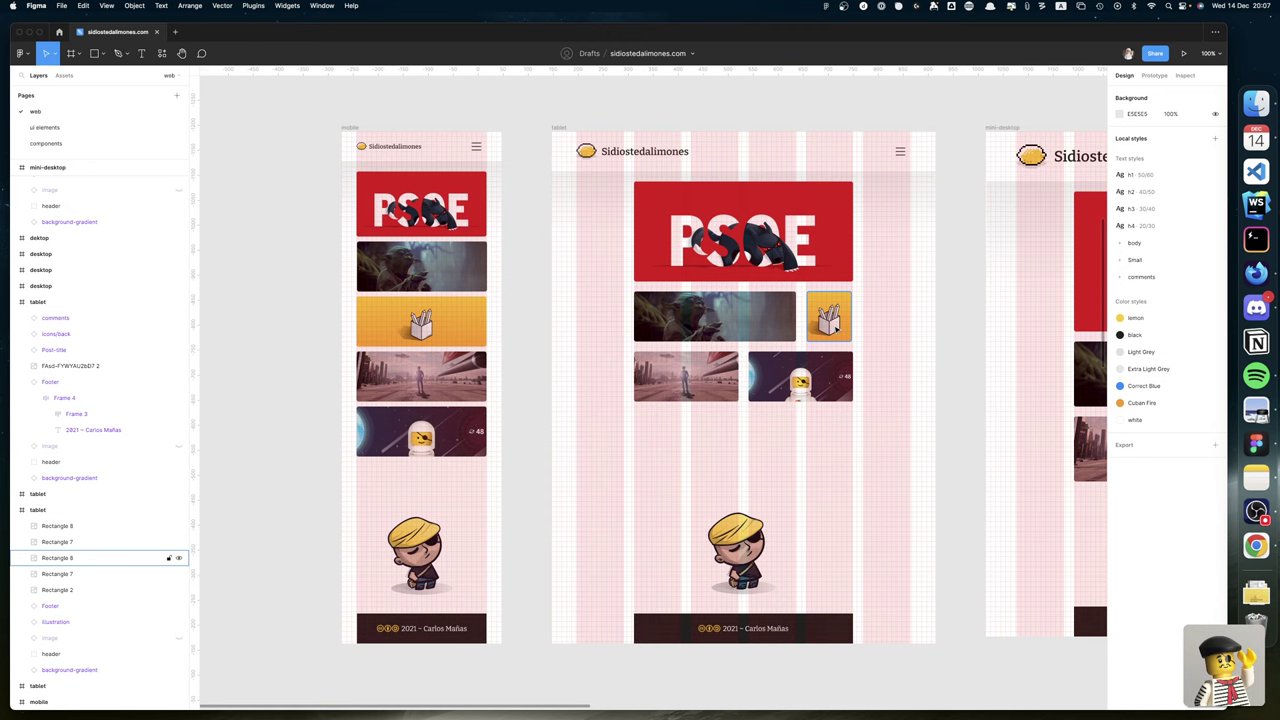
pyautogui.scroll(-1, 808, 288)
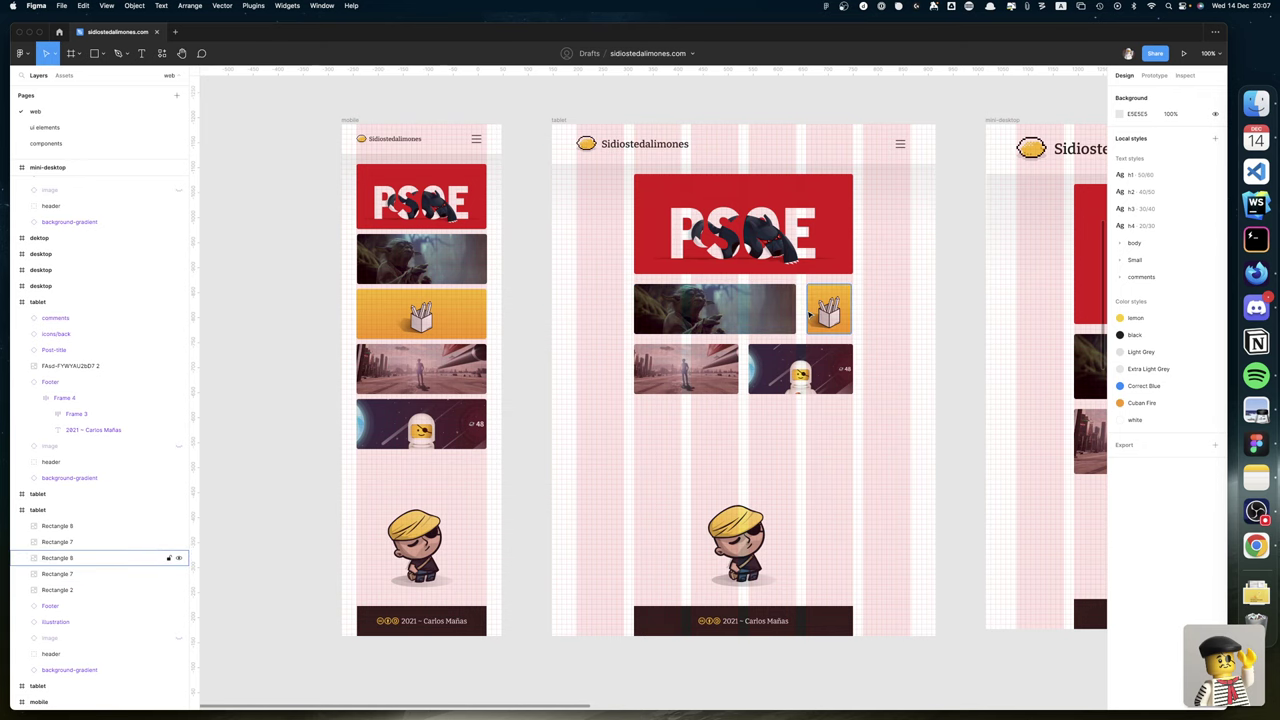
pyautogui.hscroll(8, 809, 313)
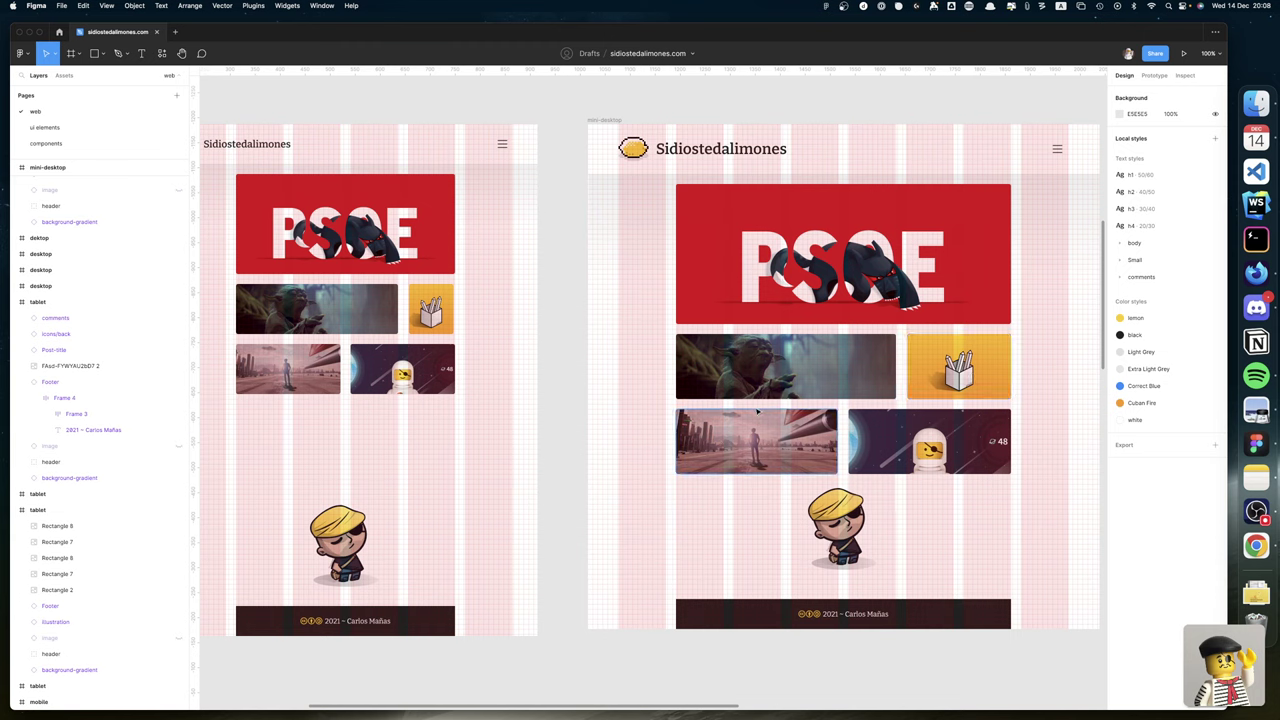
# Compare the astronaut and pencil-box card sizes across the mobile, tablet and mini-desktop layouts.
pyautogui.click(928, 436)
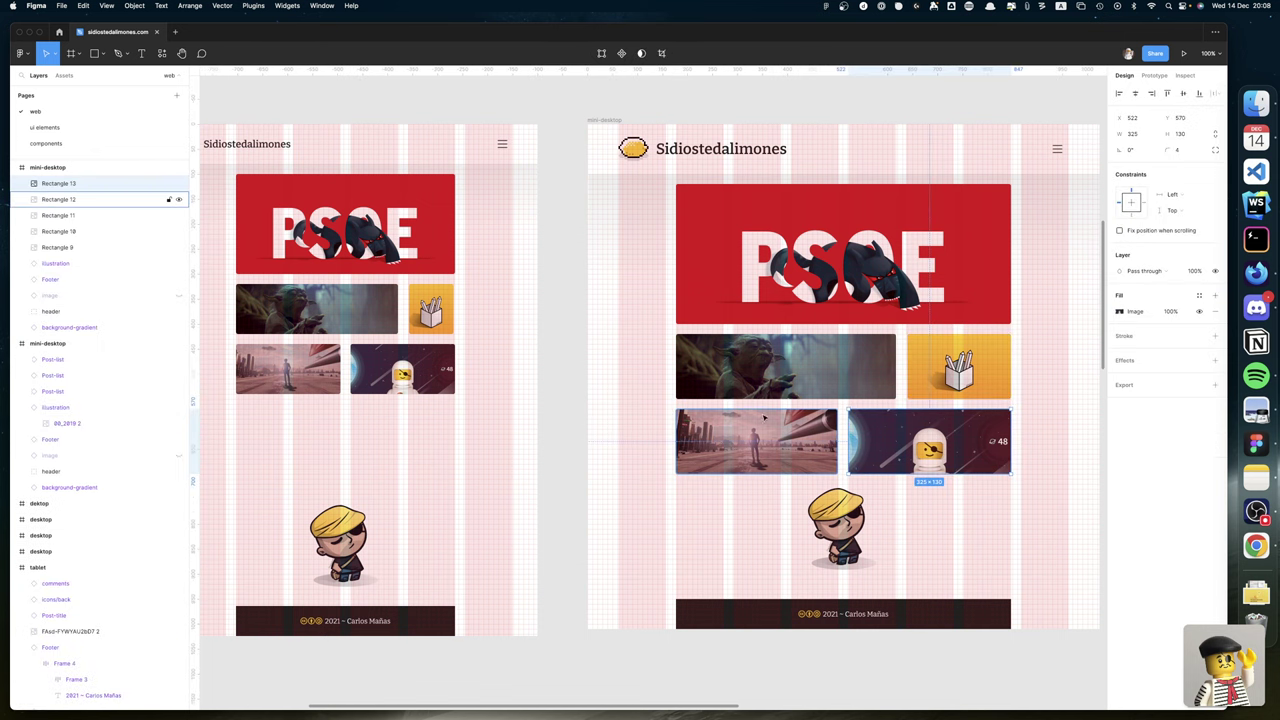
pyautogui.click(442, 372)
pyautogui.hscroll(-5, 520, 385)
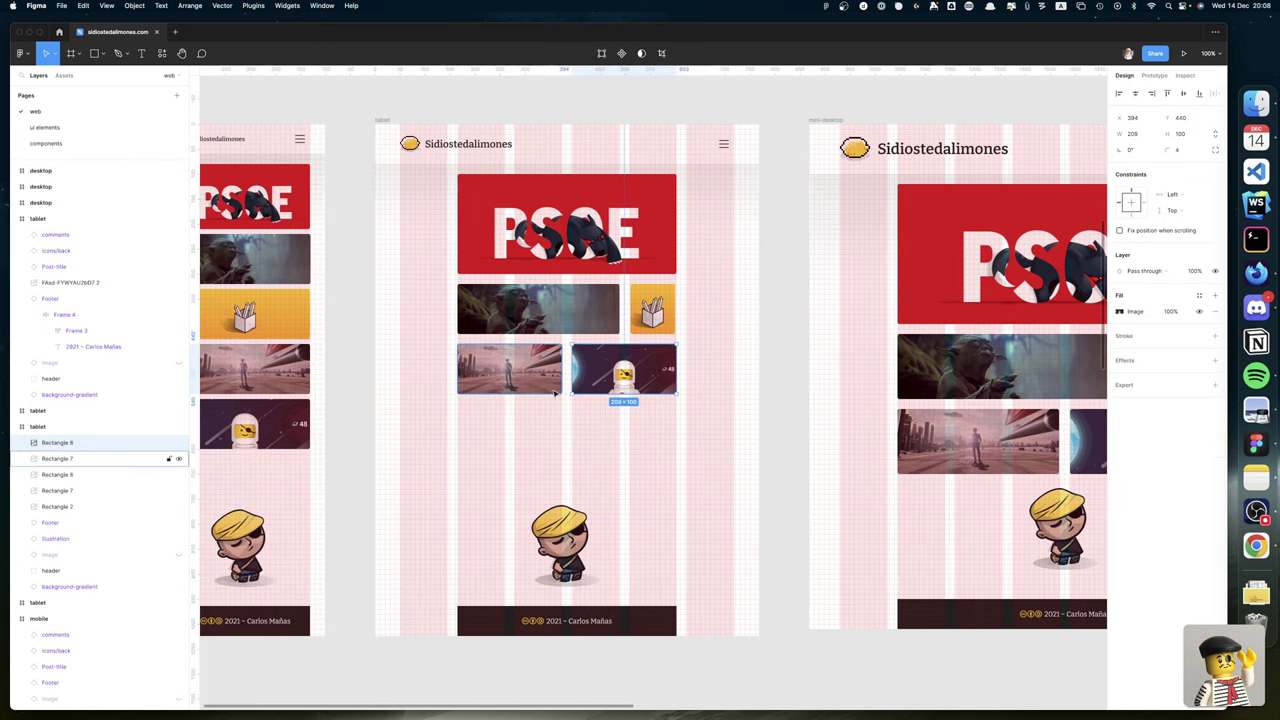
pyautogui.hscroll(-3, 608, 386)
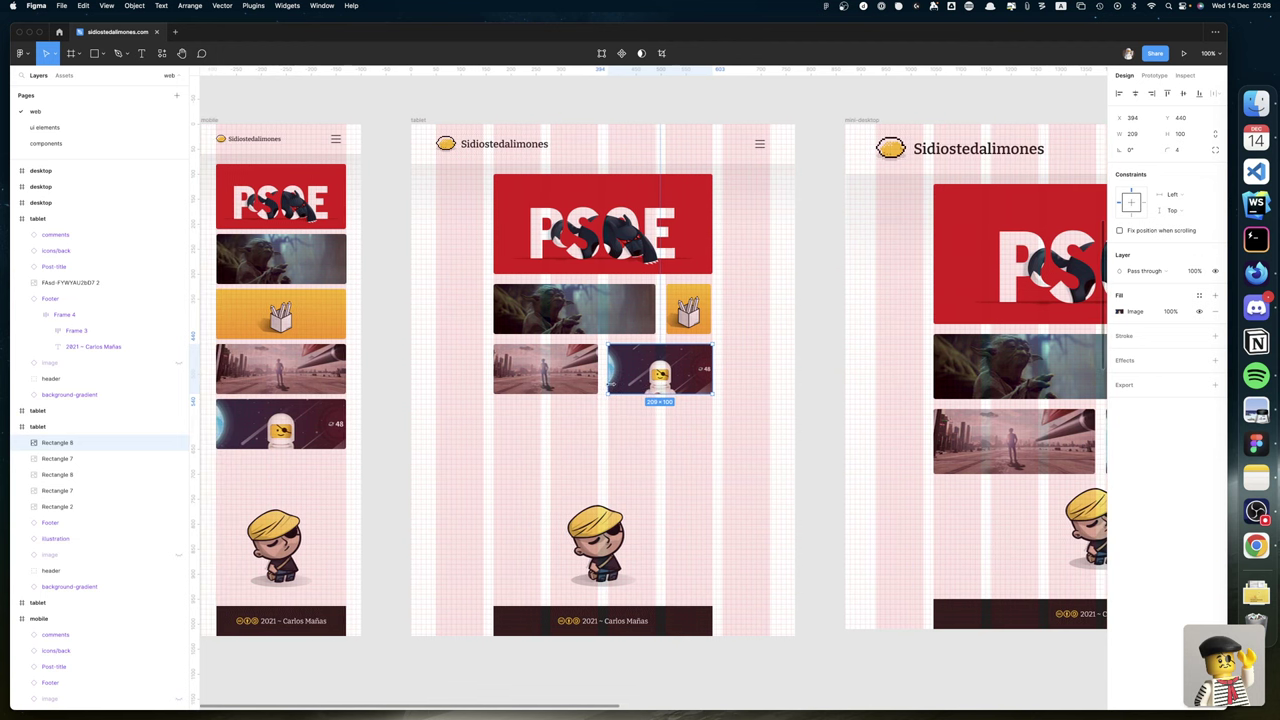
pyautogui.click(321, 306)
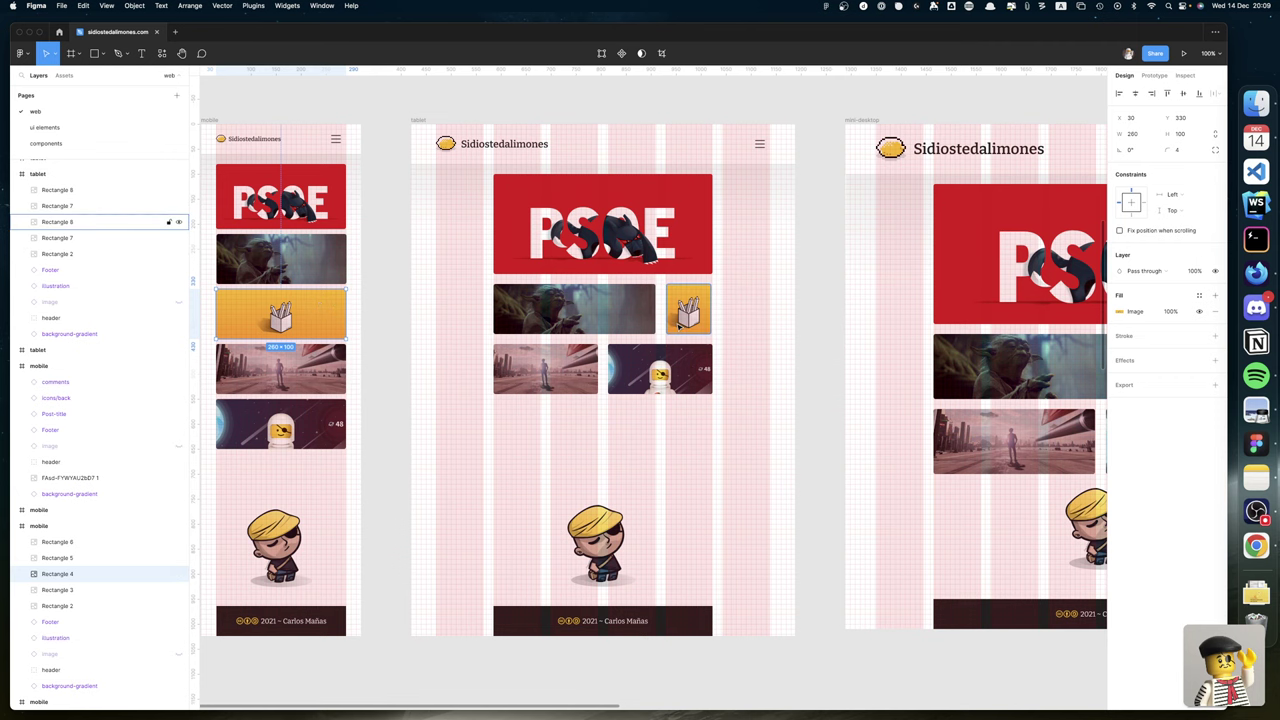
pyautogui.hscroll(10, 678, 313)
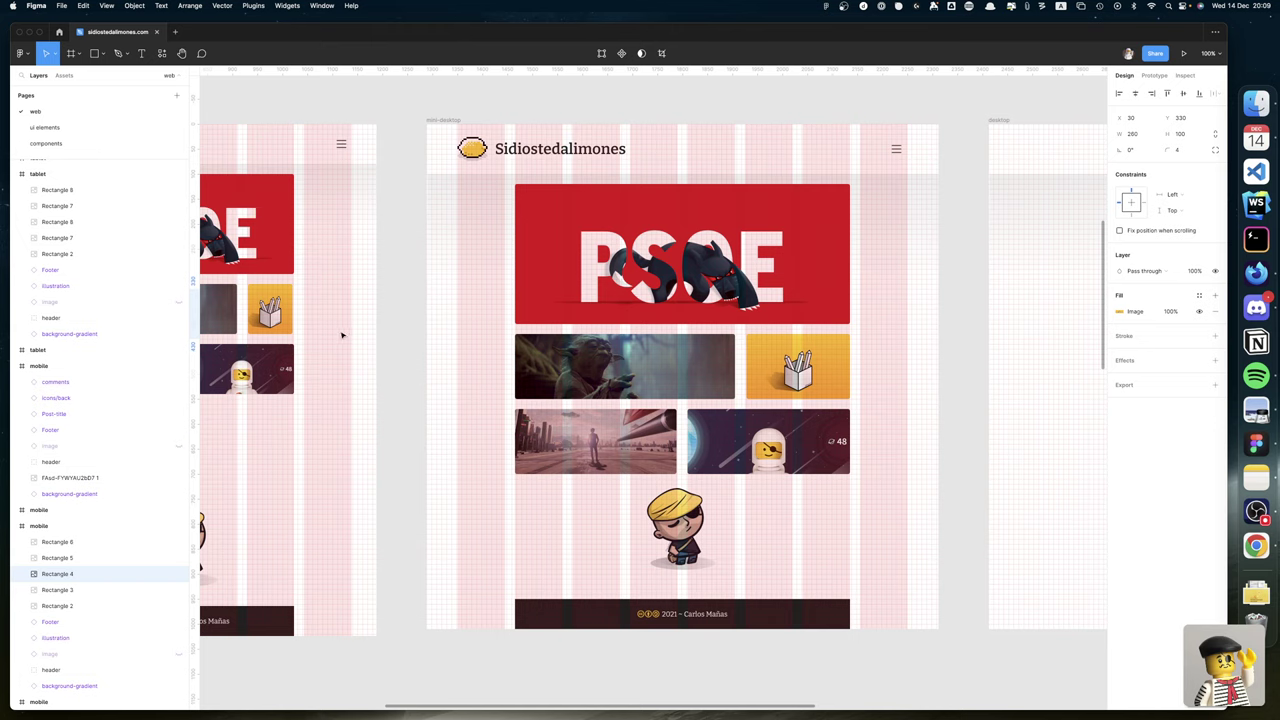
pyautogui.hscroll(-5, 341, 336)
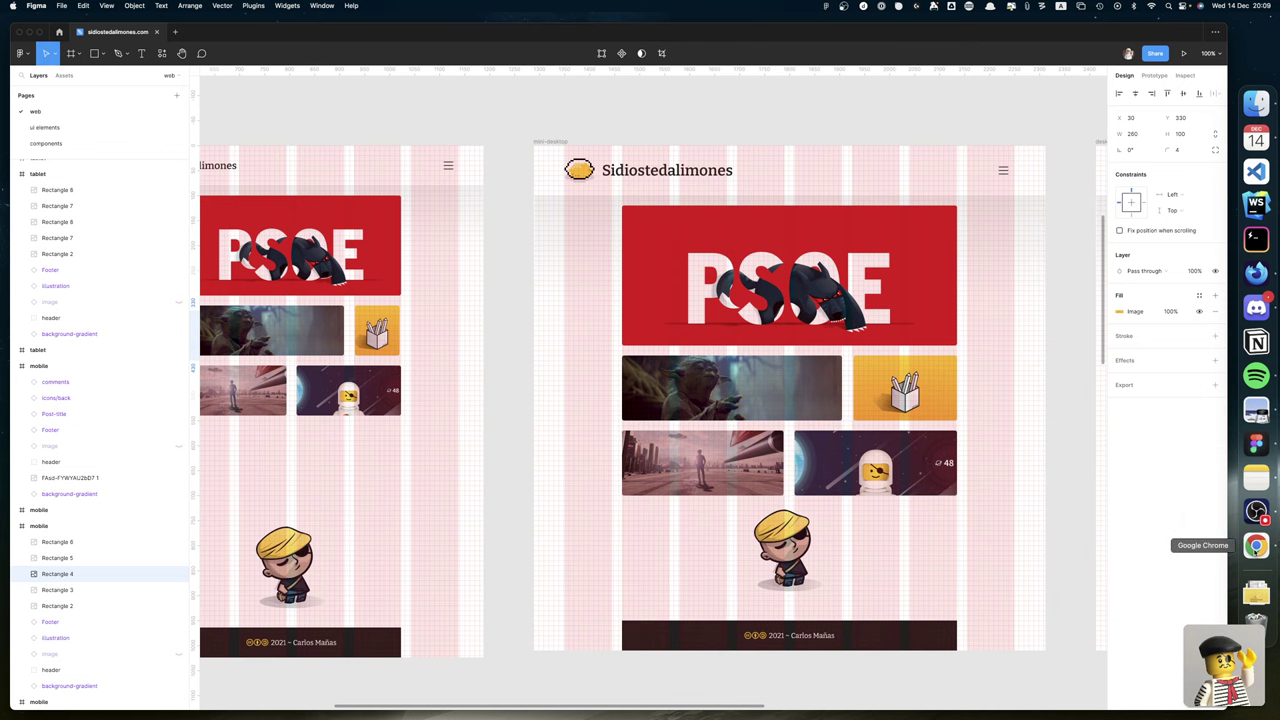
# Return to Penpot in Chrome and review the tablet, desktop and mobile pages against the reference layouts.
pyautogui.click(1256, 545)
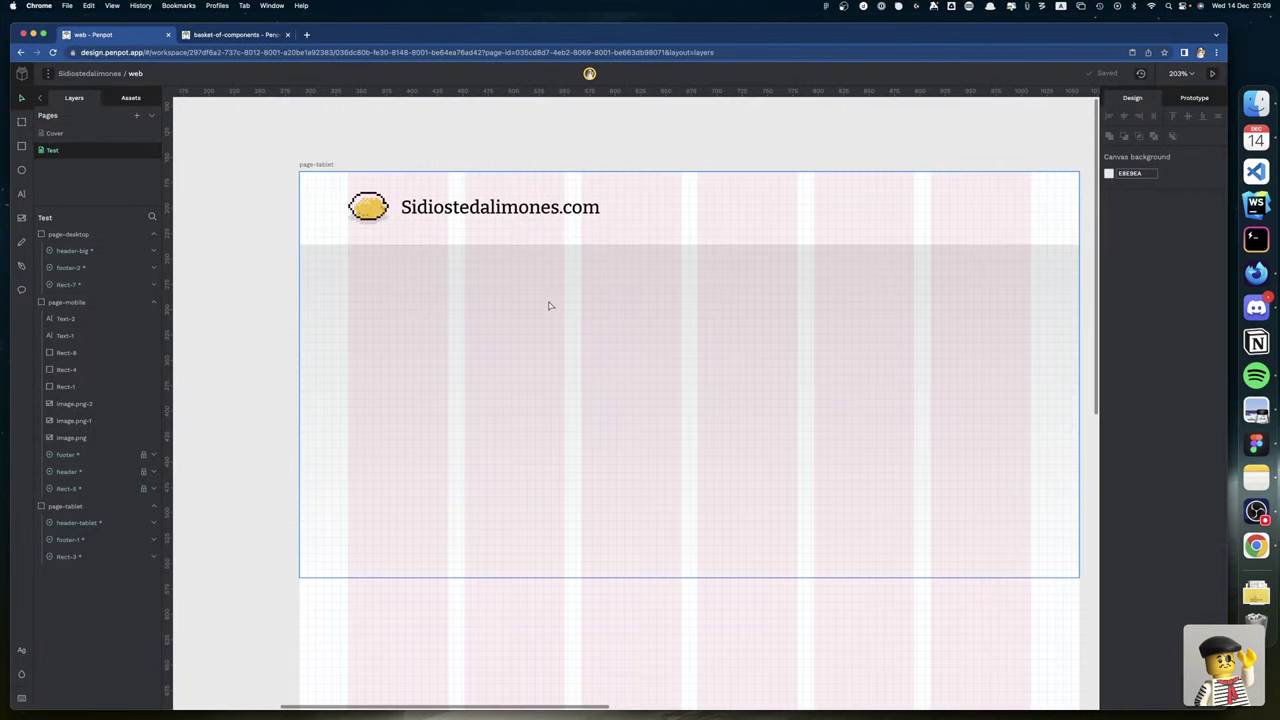
pyautogui.scroll(-2, 549, 306)
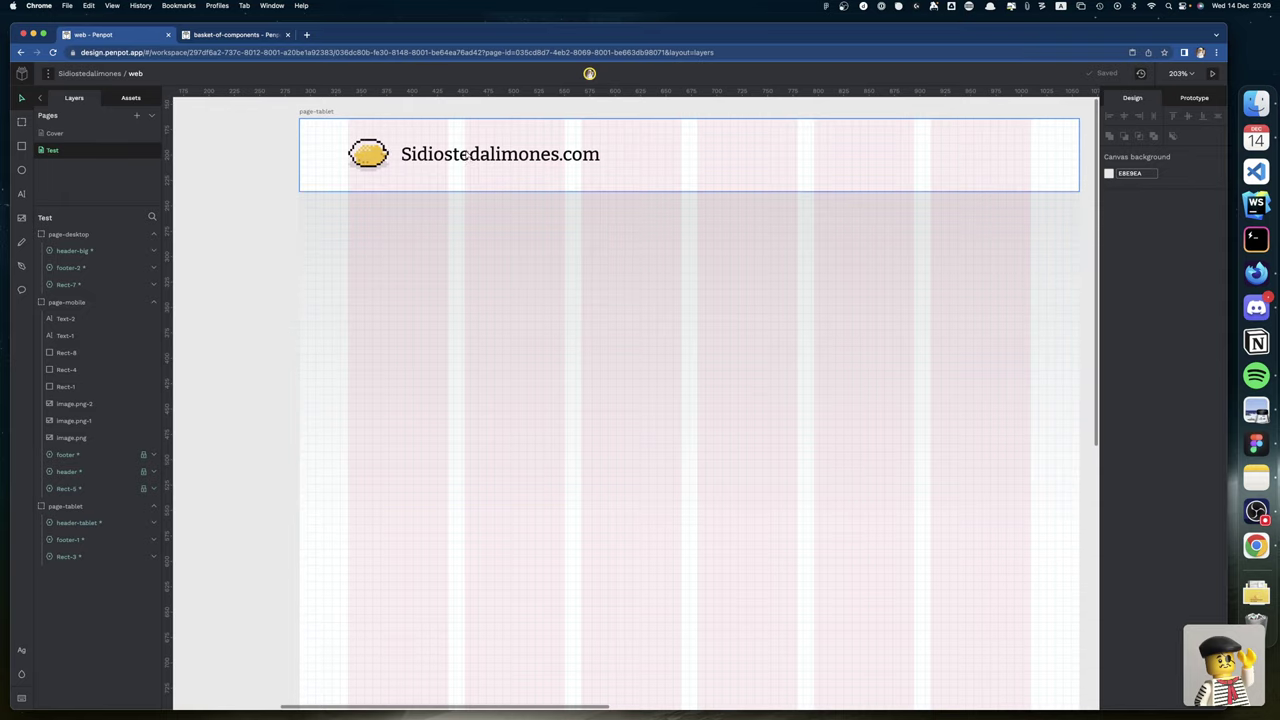
pyautogui.hscroll(-10, 460, 150)
pyautogui.hscroll(15, 454, 154)
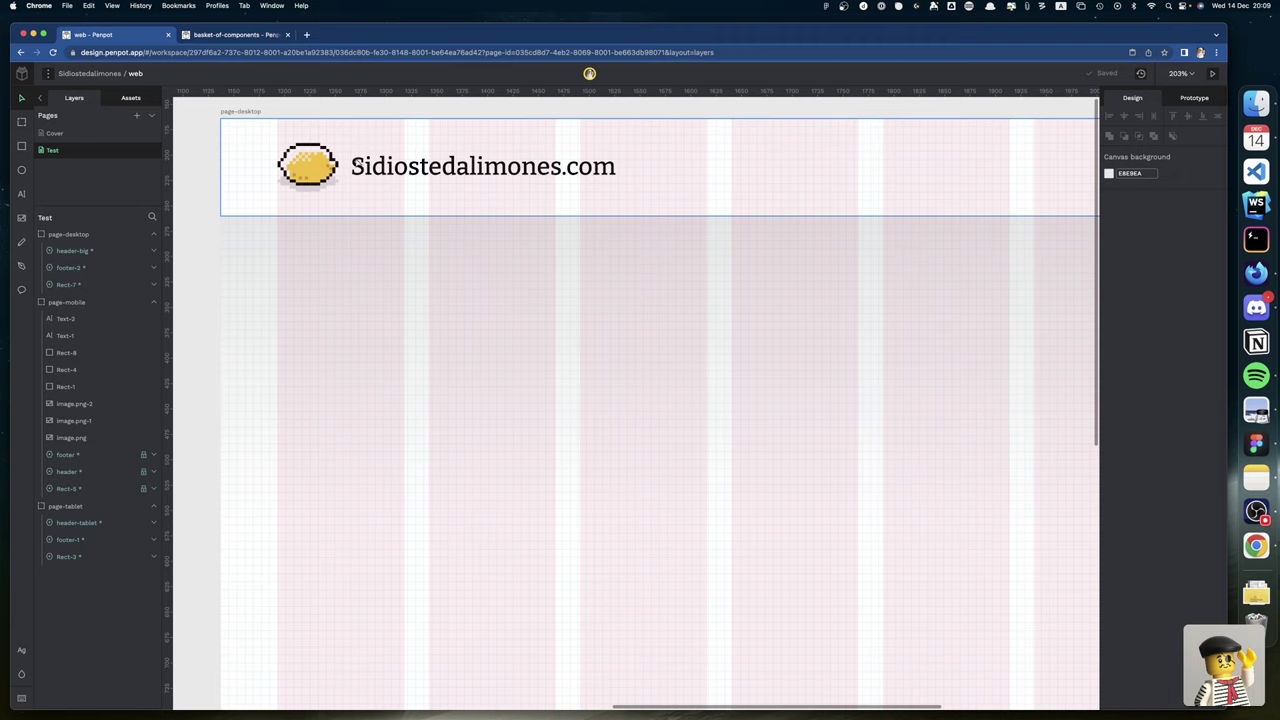
pyautogui.hscroll(-2, 331, 161)
pyautogui.hscroll(-20, 331, 161)
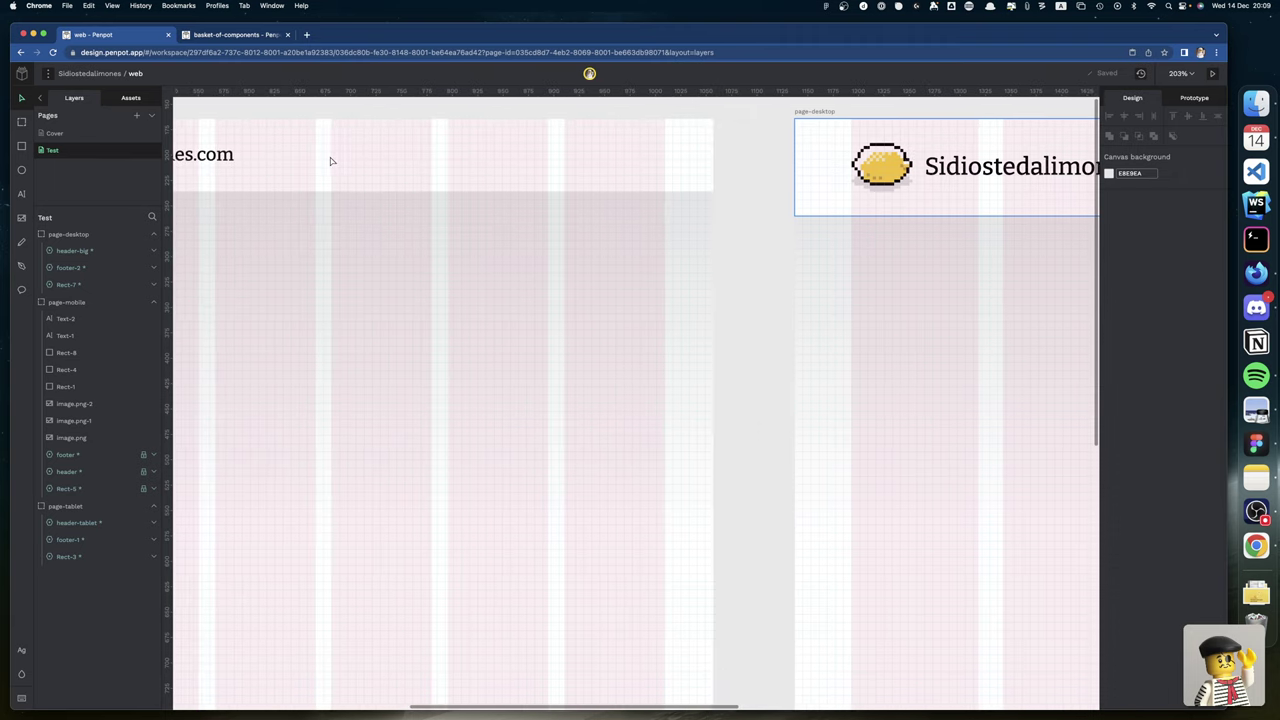
pyautogui.hscroll(-20, 331, 161)
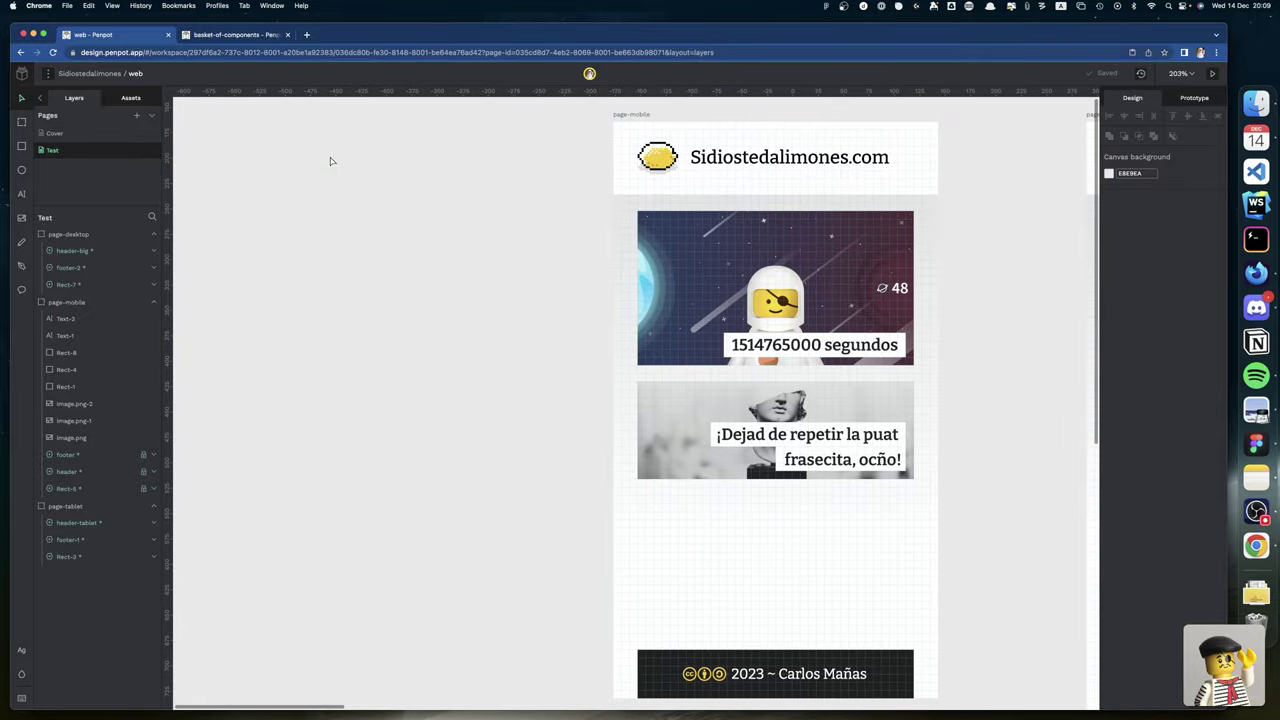
pyautogui.hscroll(3, 331, 161)
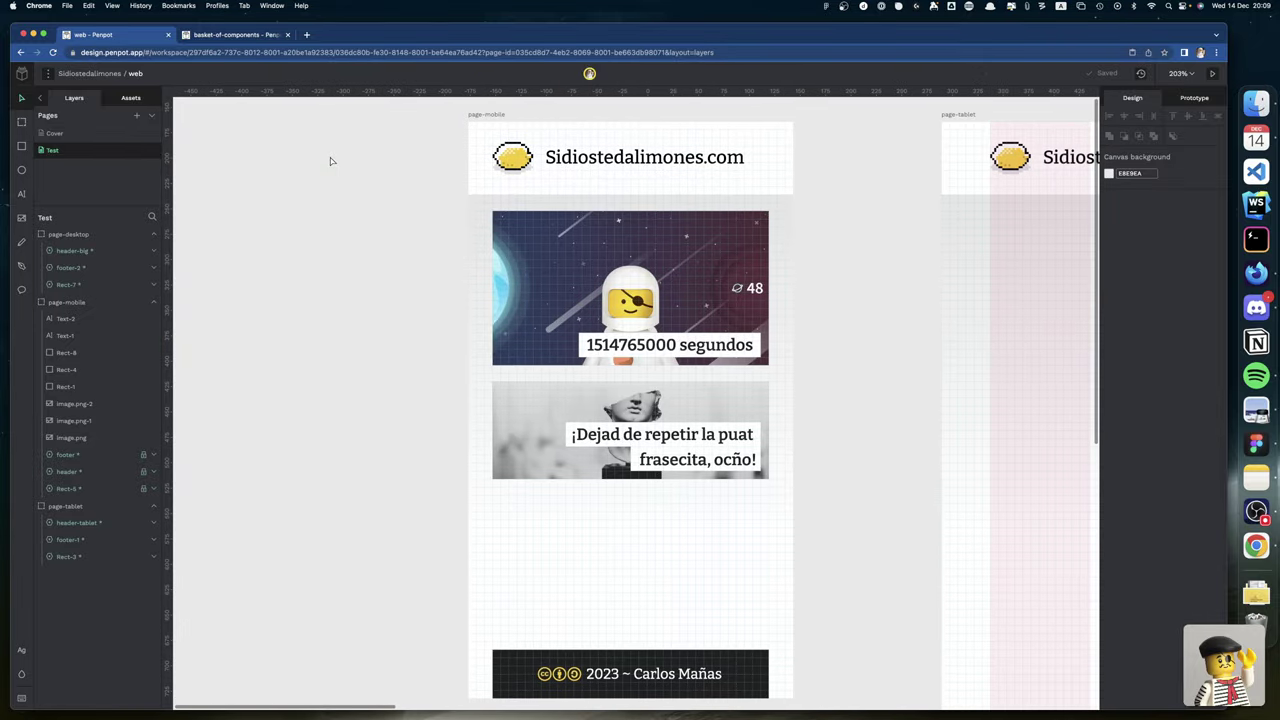